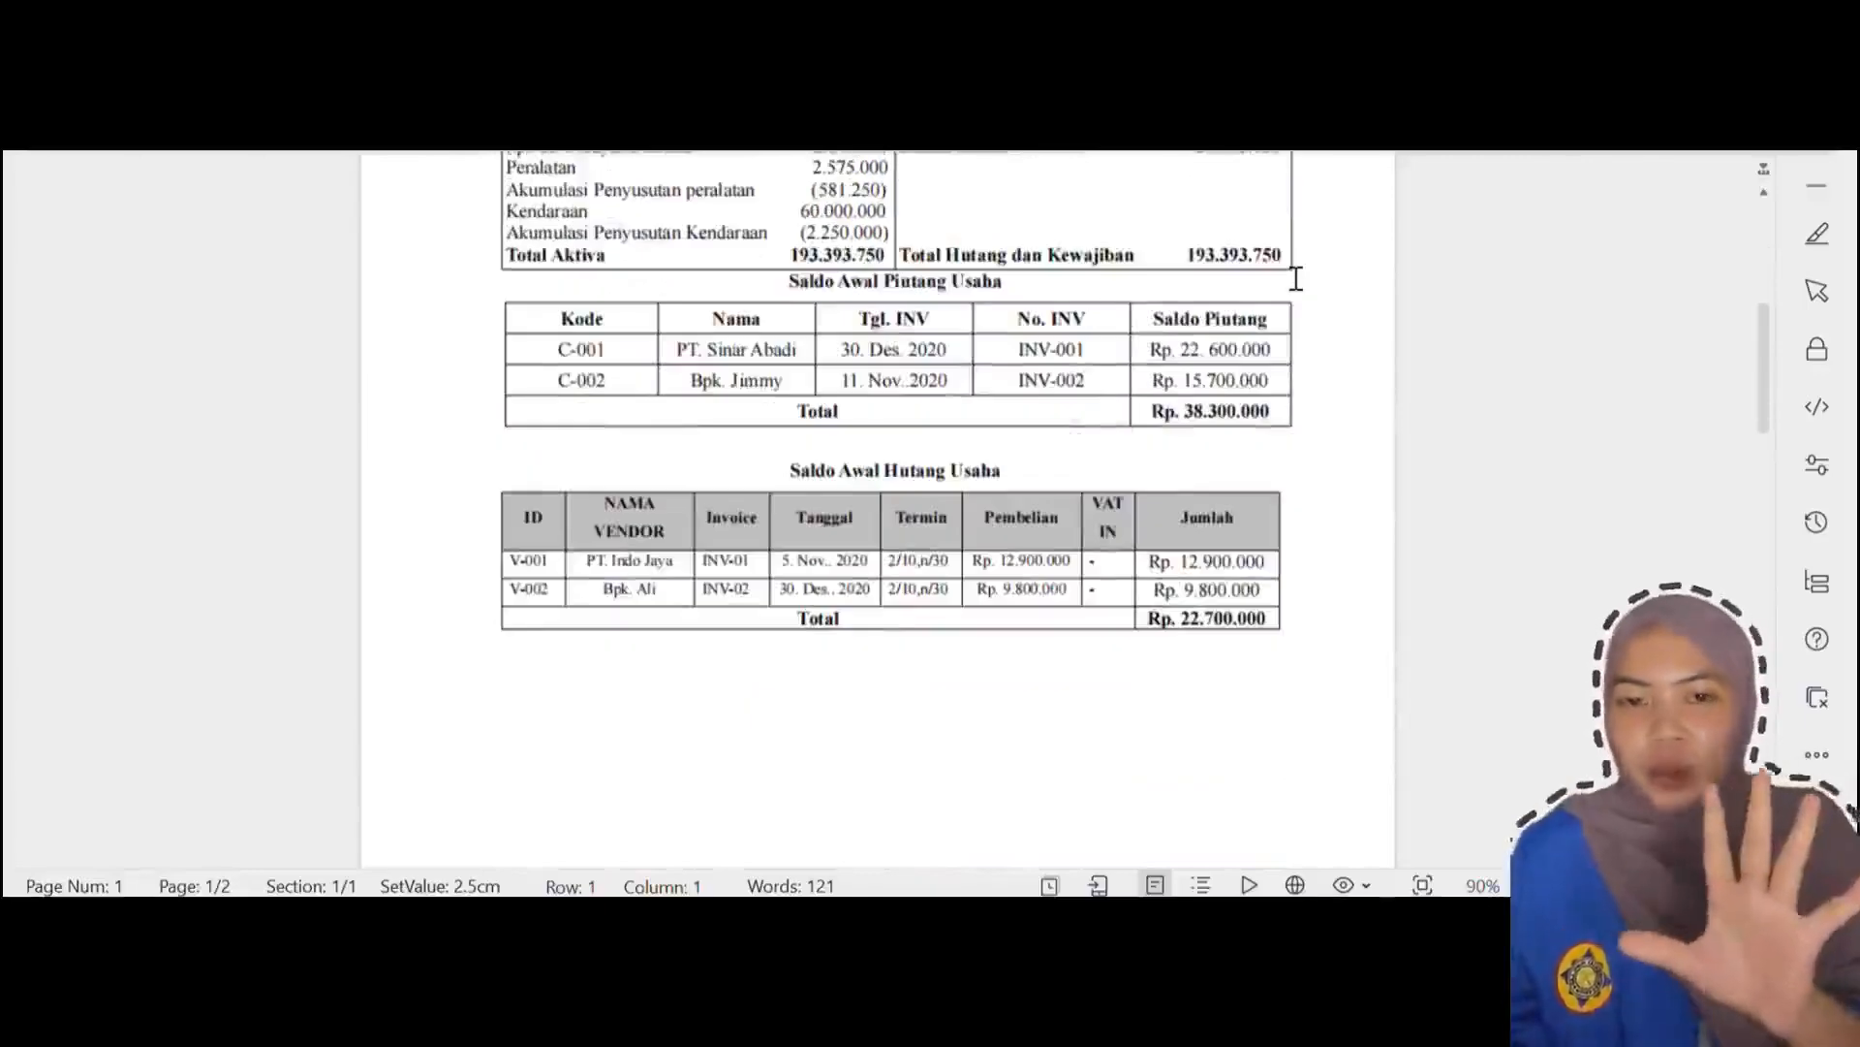
- Review the case document's opening receivable, payable and fixed-asset balances and the January 2021 transactions
{"action": "scroll", "coordinate": [1296, 278], "scroll_direction": "down", "scroll_amount": 3}
{"action": "scroll", "coordinate": [1296, 278], "scroll_direction": "down", "scroll_amount": 4}
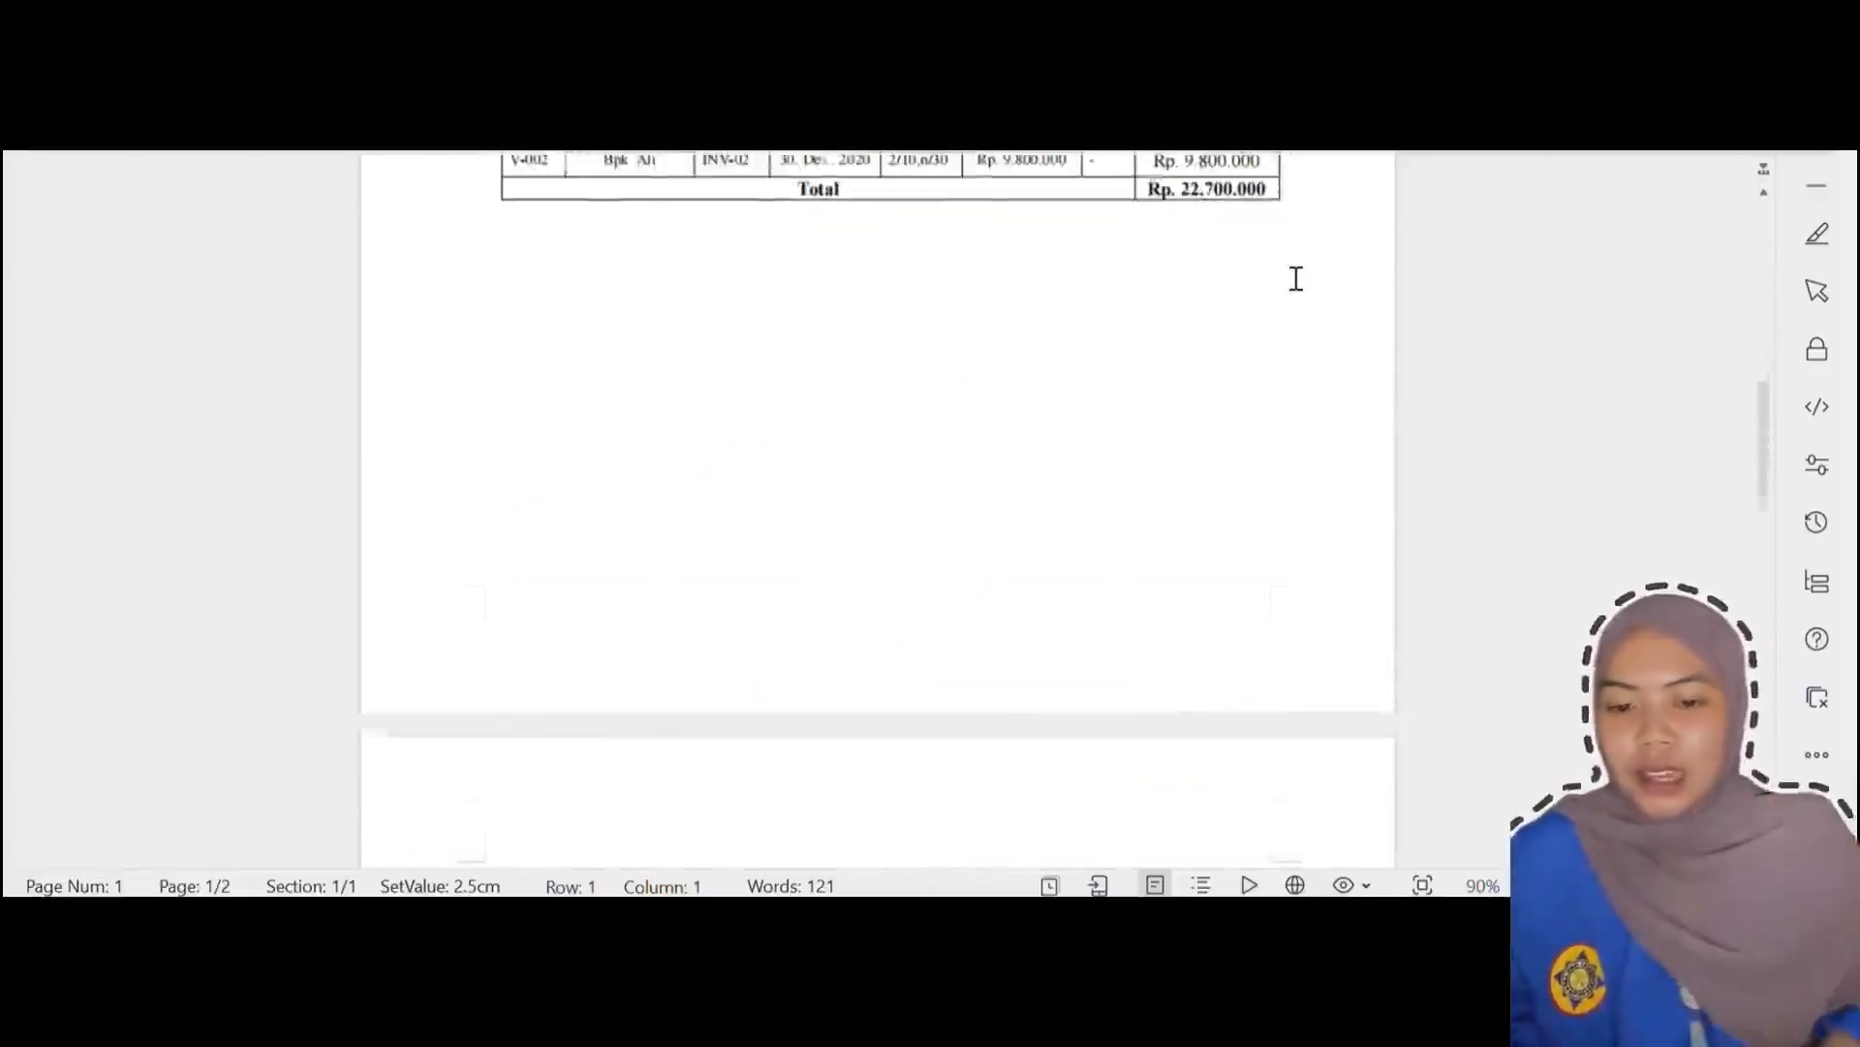
{"action": "scroll", "coordinate": [1296, 278], "scroll_direction": "down", "scroll_amount": 3}
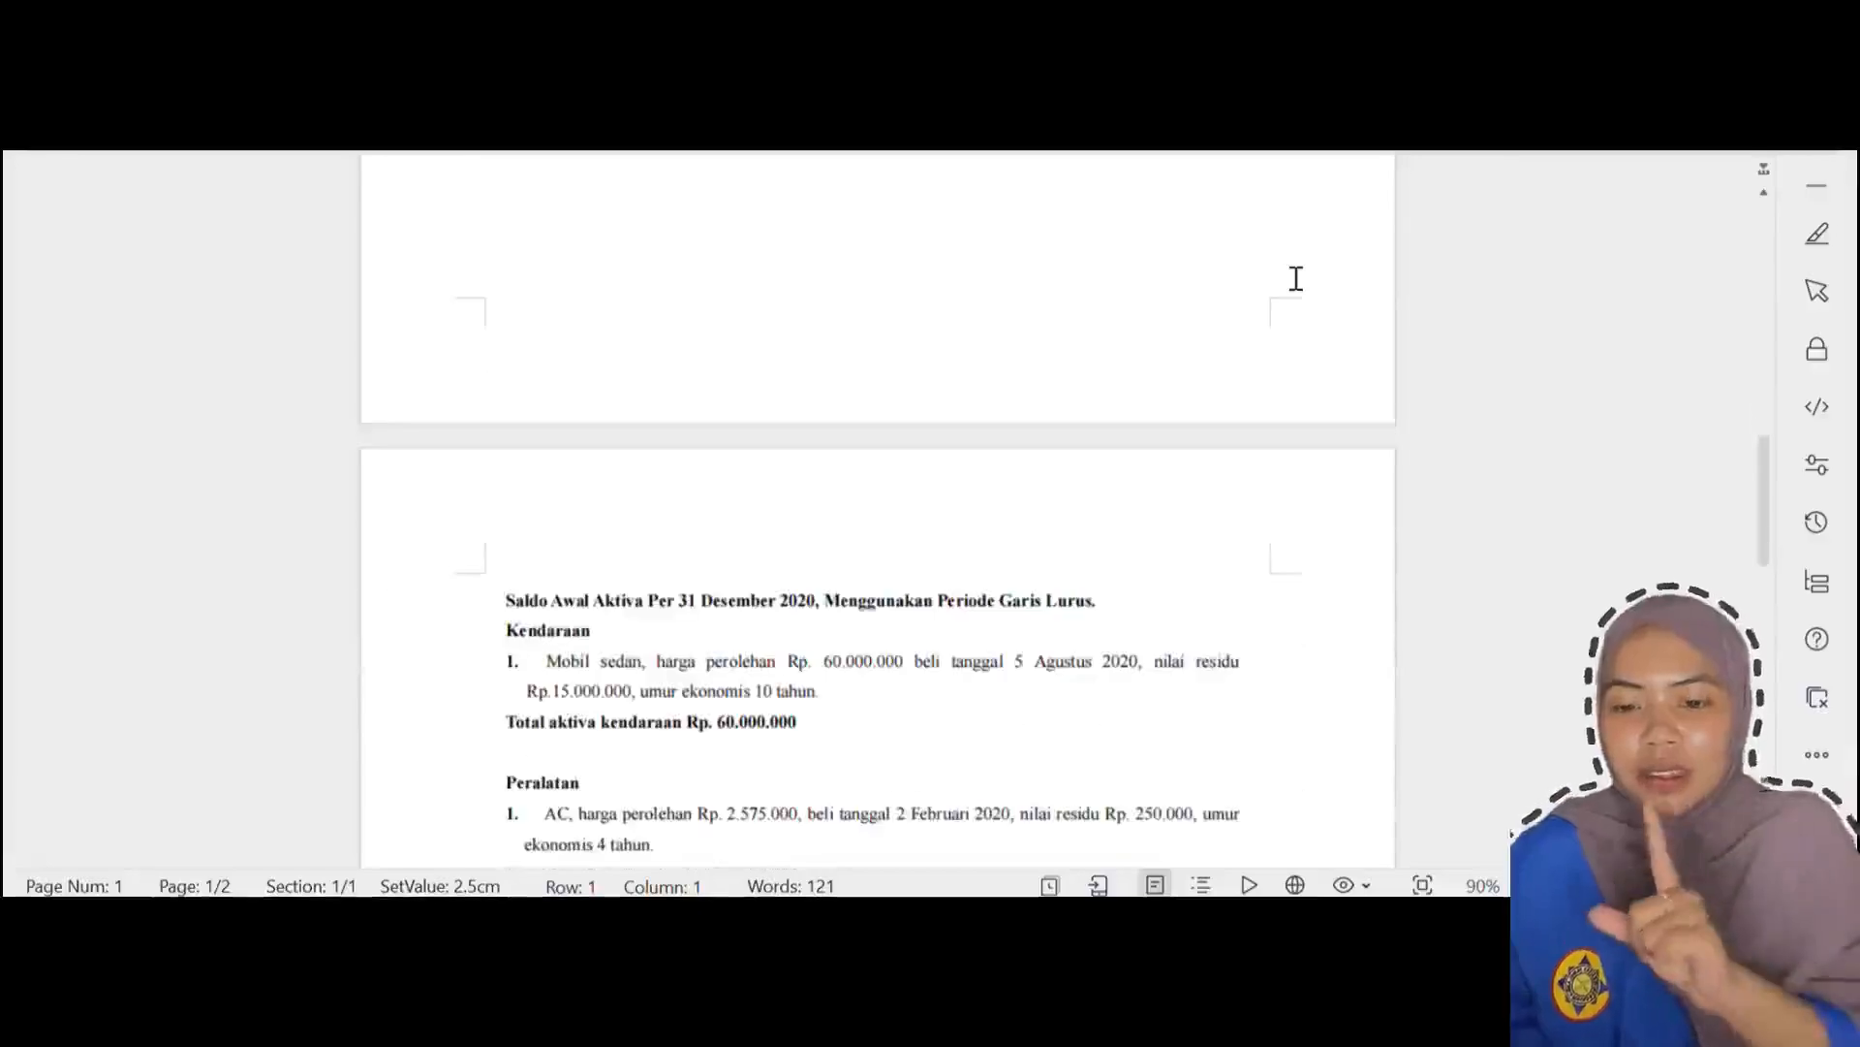
{"action": "scroll", "coordinate": [1295, 278], "scroll_direction": "down", "scroll_amount": 4}
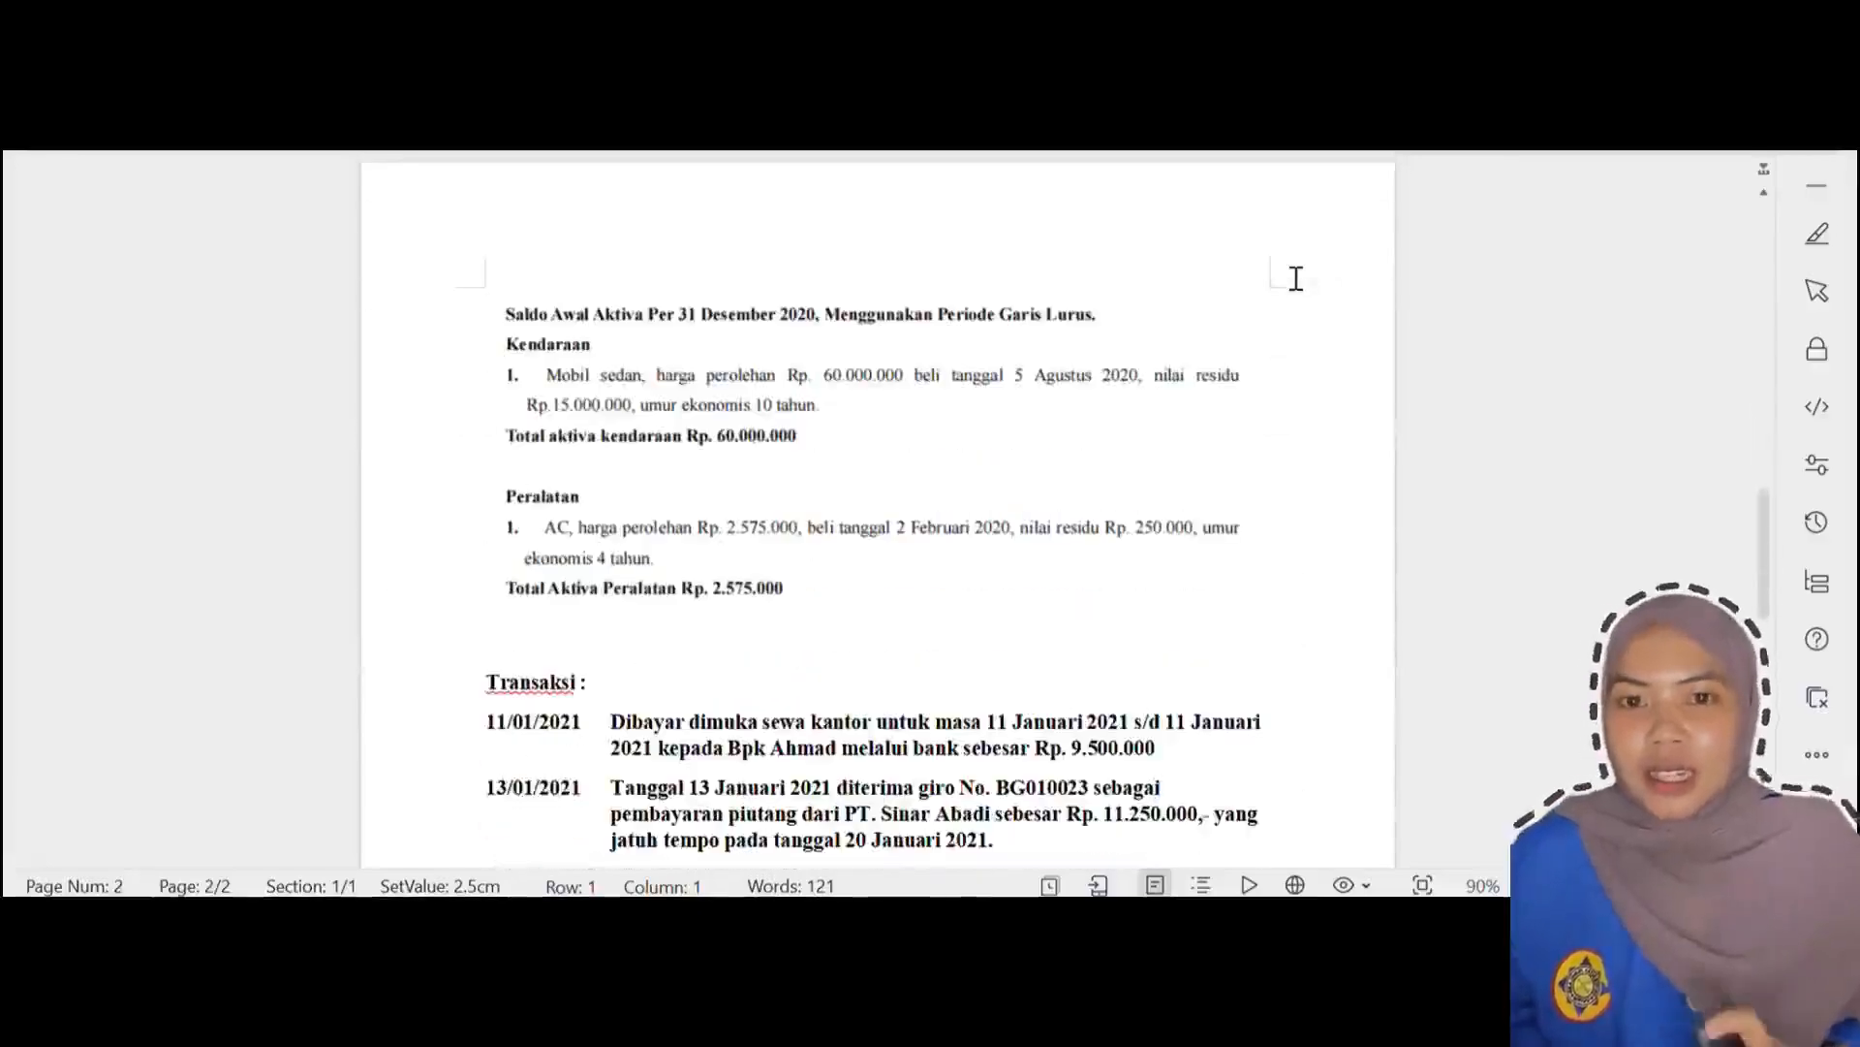
{"action": "scroll", "coordinate": [1295, 278], "scroll_direction": "down", "scroll_amount": 2}
{"action": "scroll", "coordinate": [1295, 278], "scroll_direction": "down", "scroll_amount": 2}
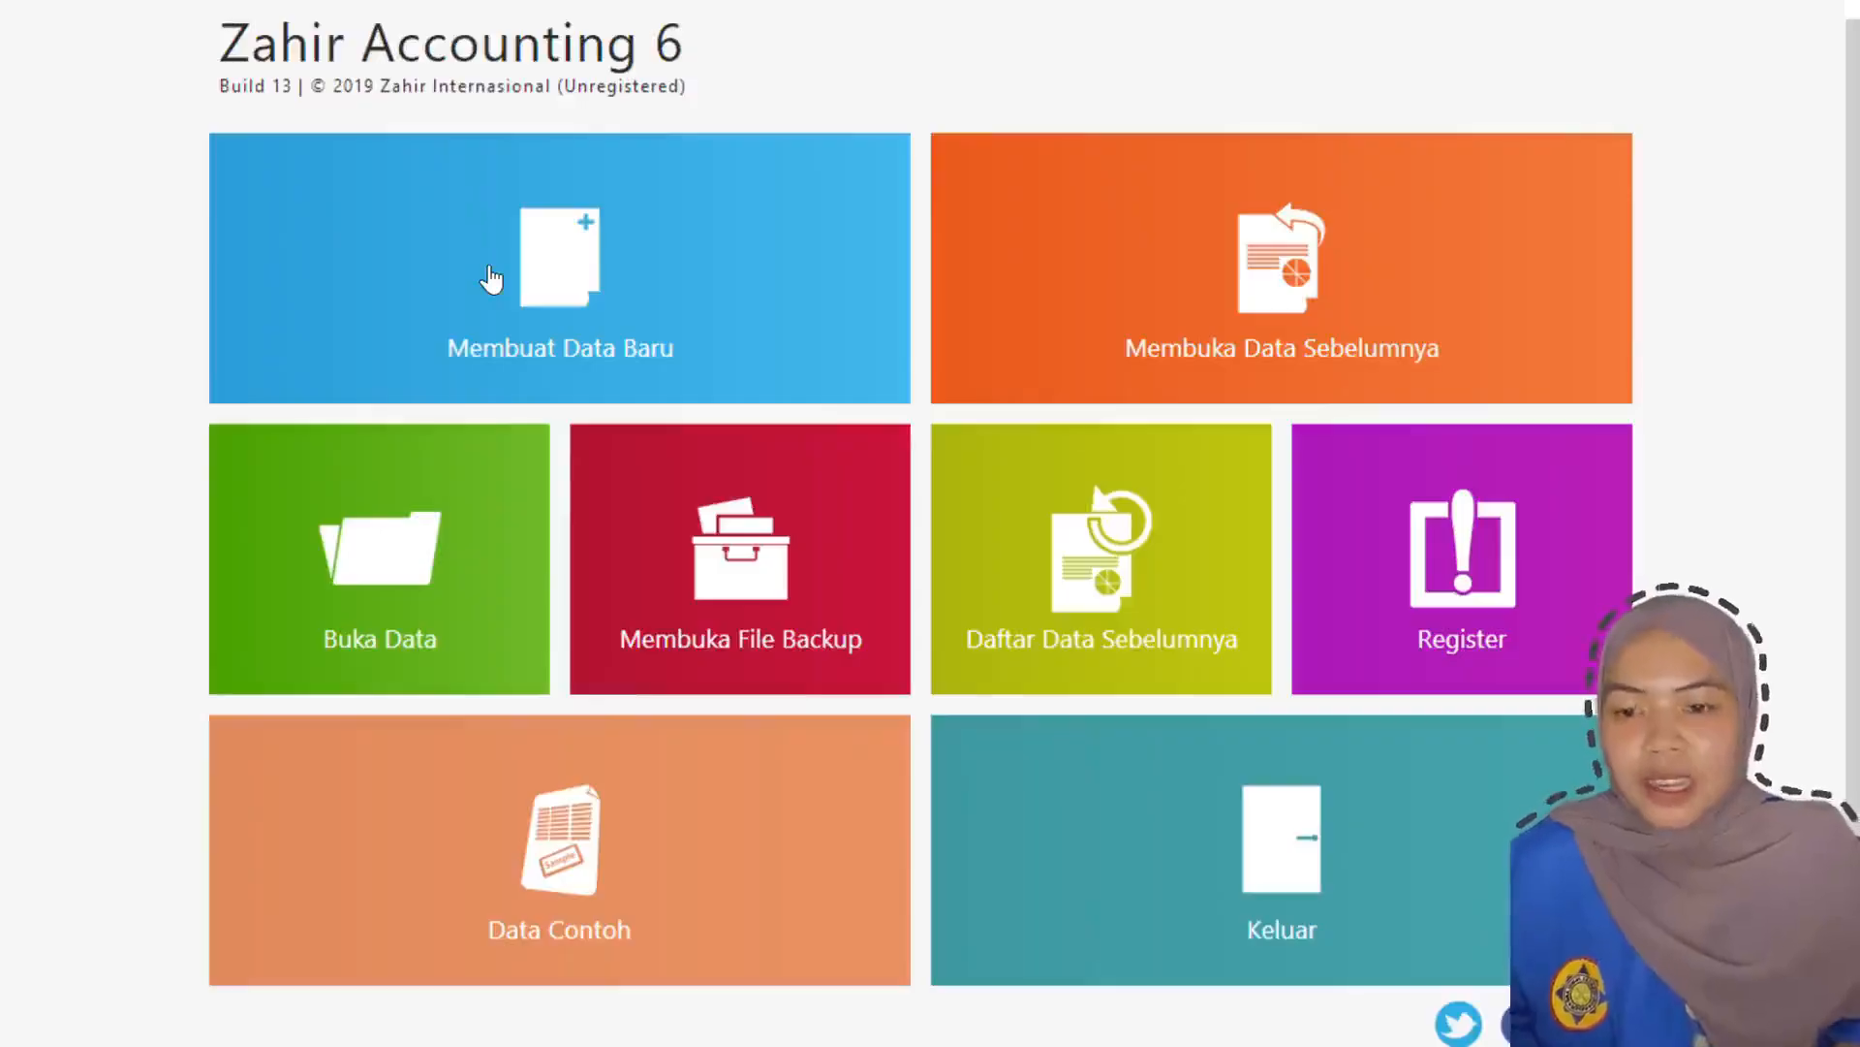
- Switch to Zahir Accounting, start a new company data set and enter Miptahay Travel as the company name
{"action": "left_click", "coordinate": [529, 282]}
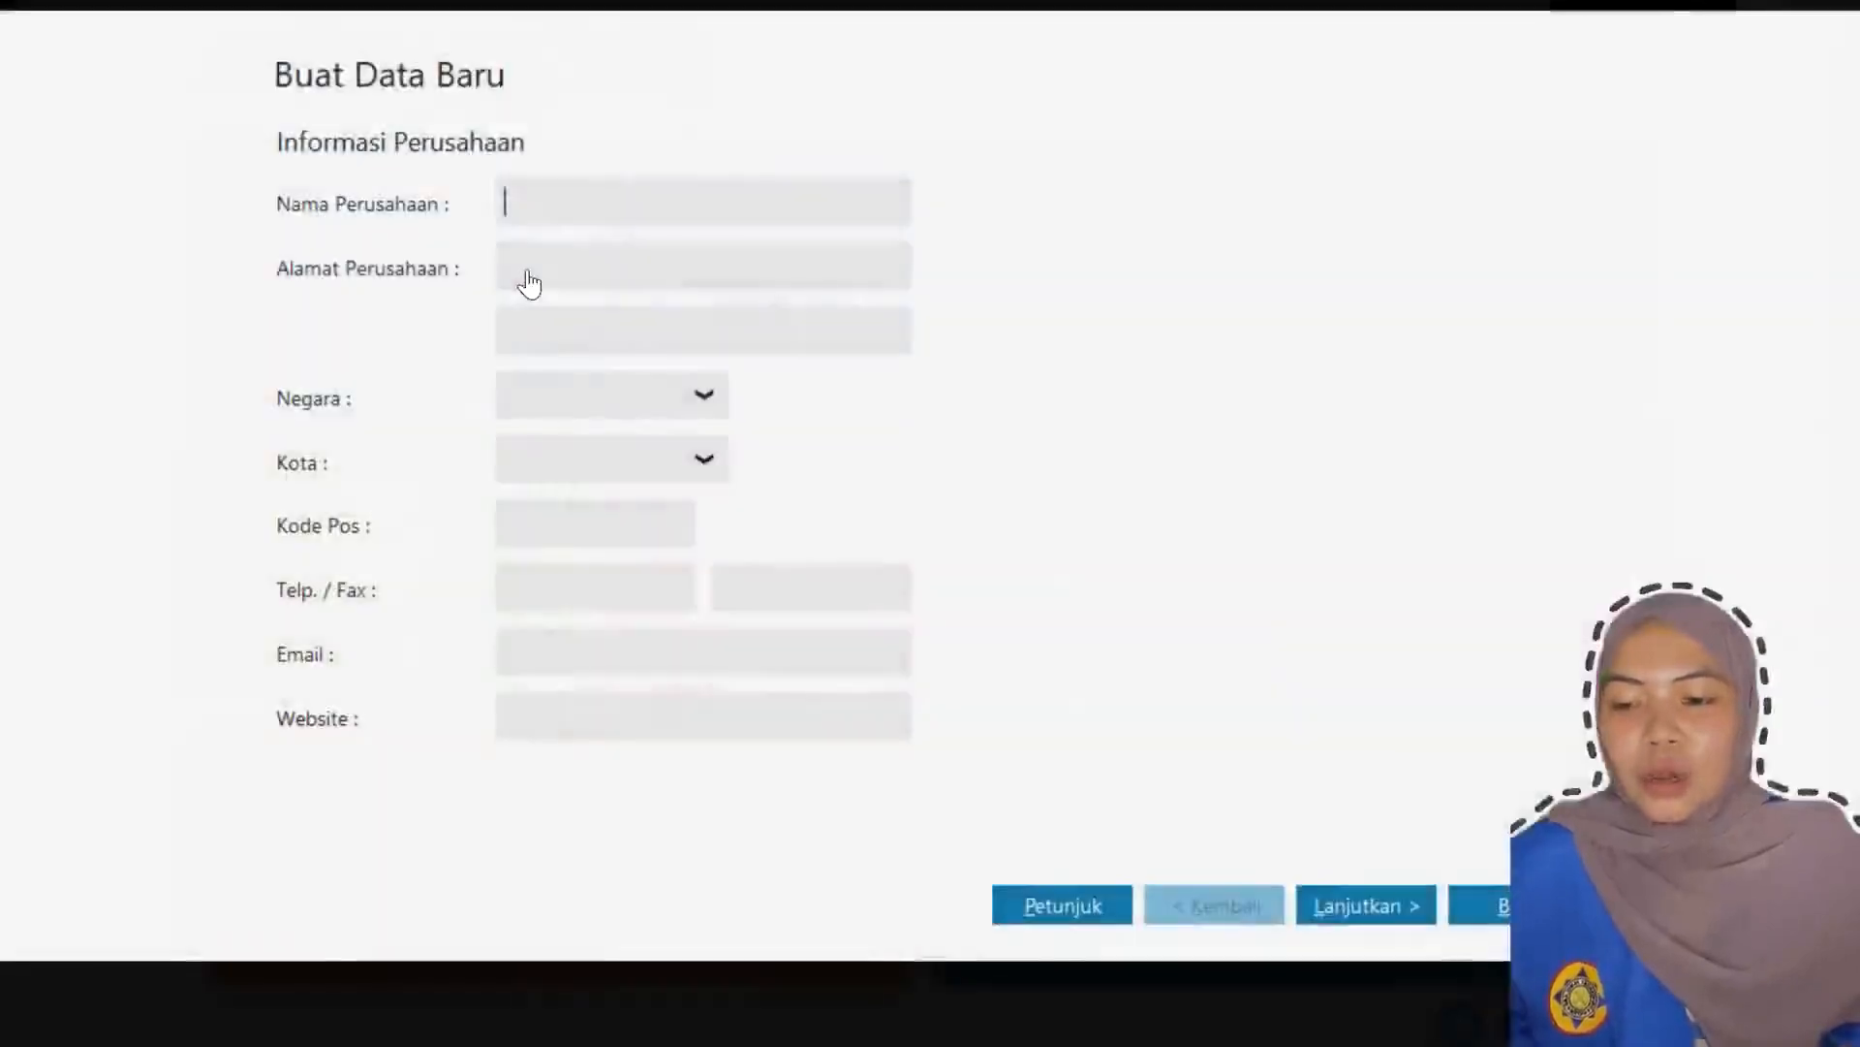
{"action": "type", "text": "m"}
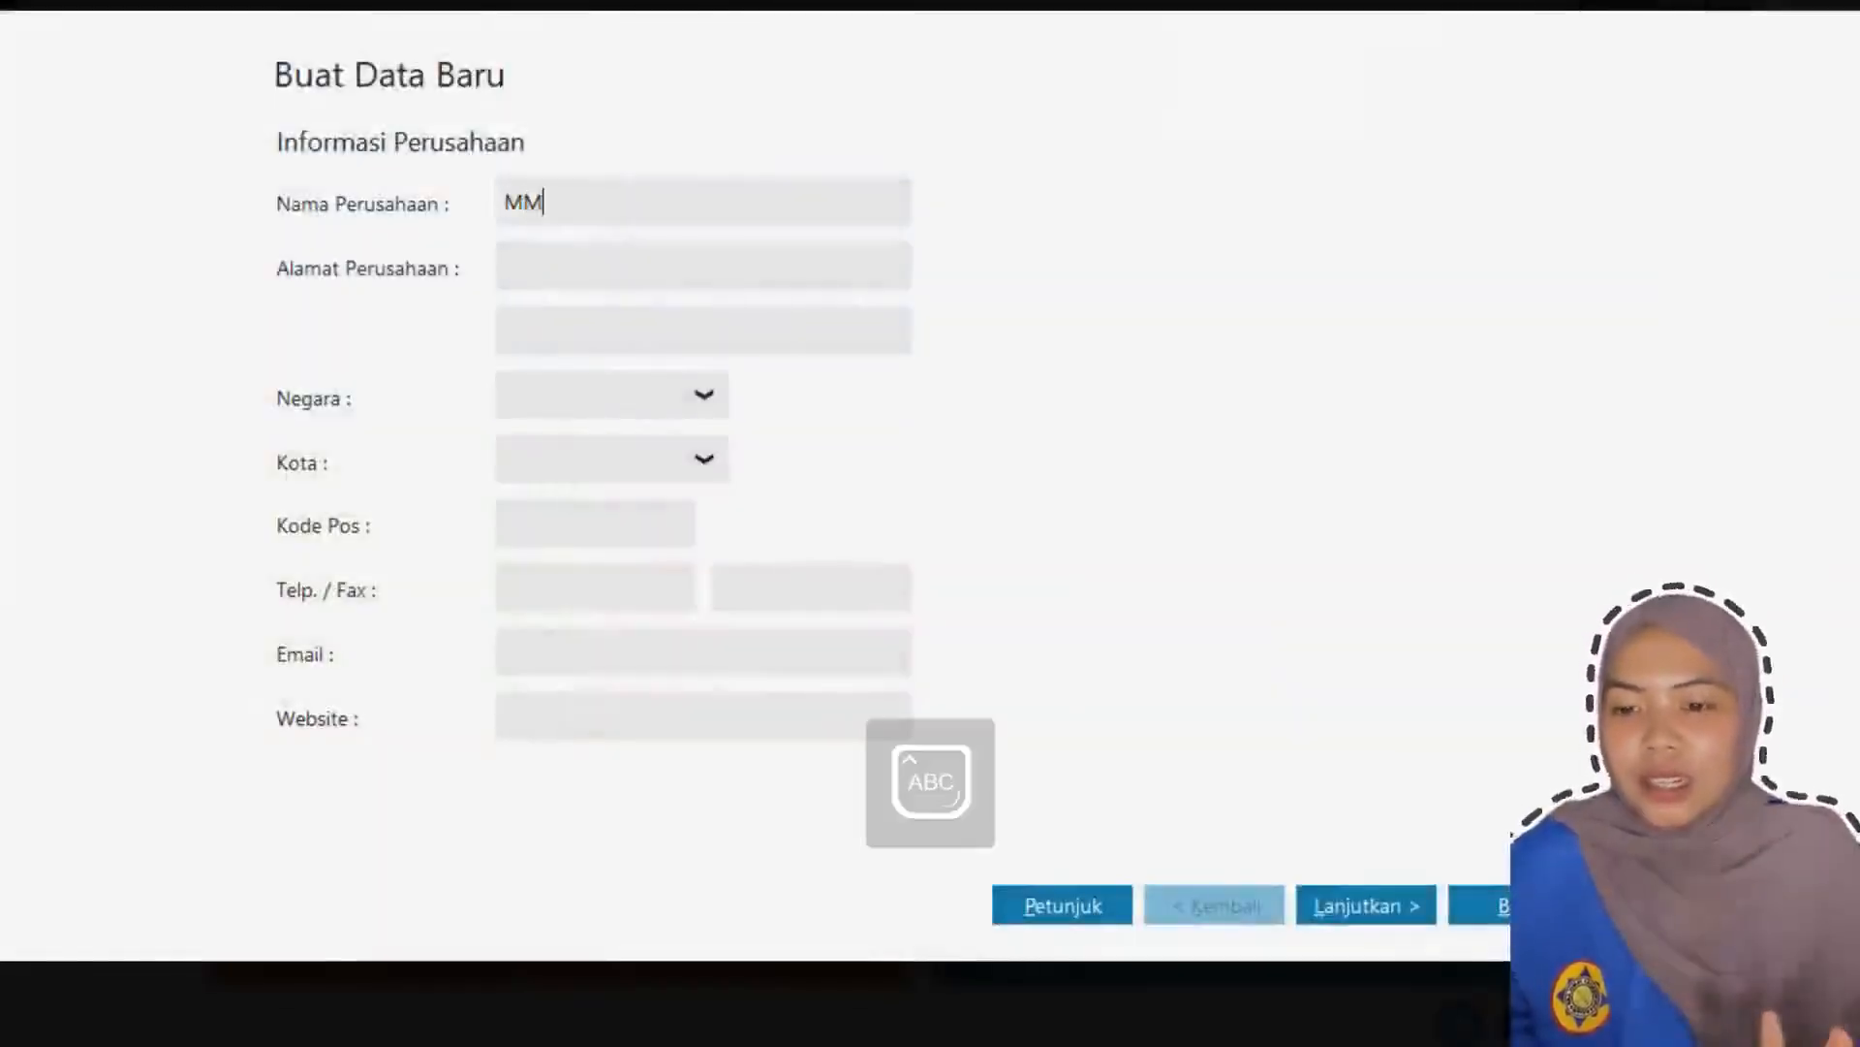
{"action": "key", "text": "BackSpace"}
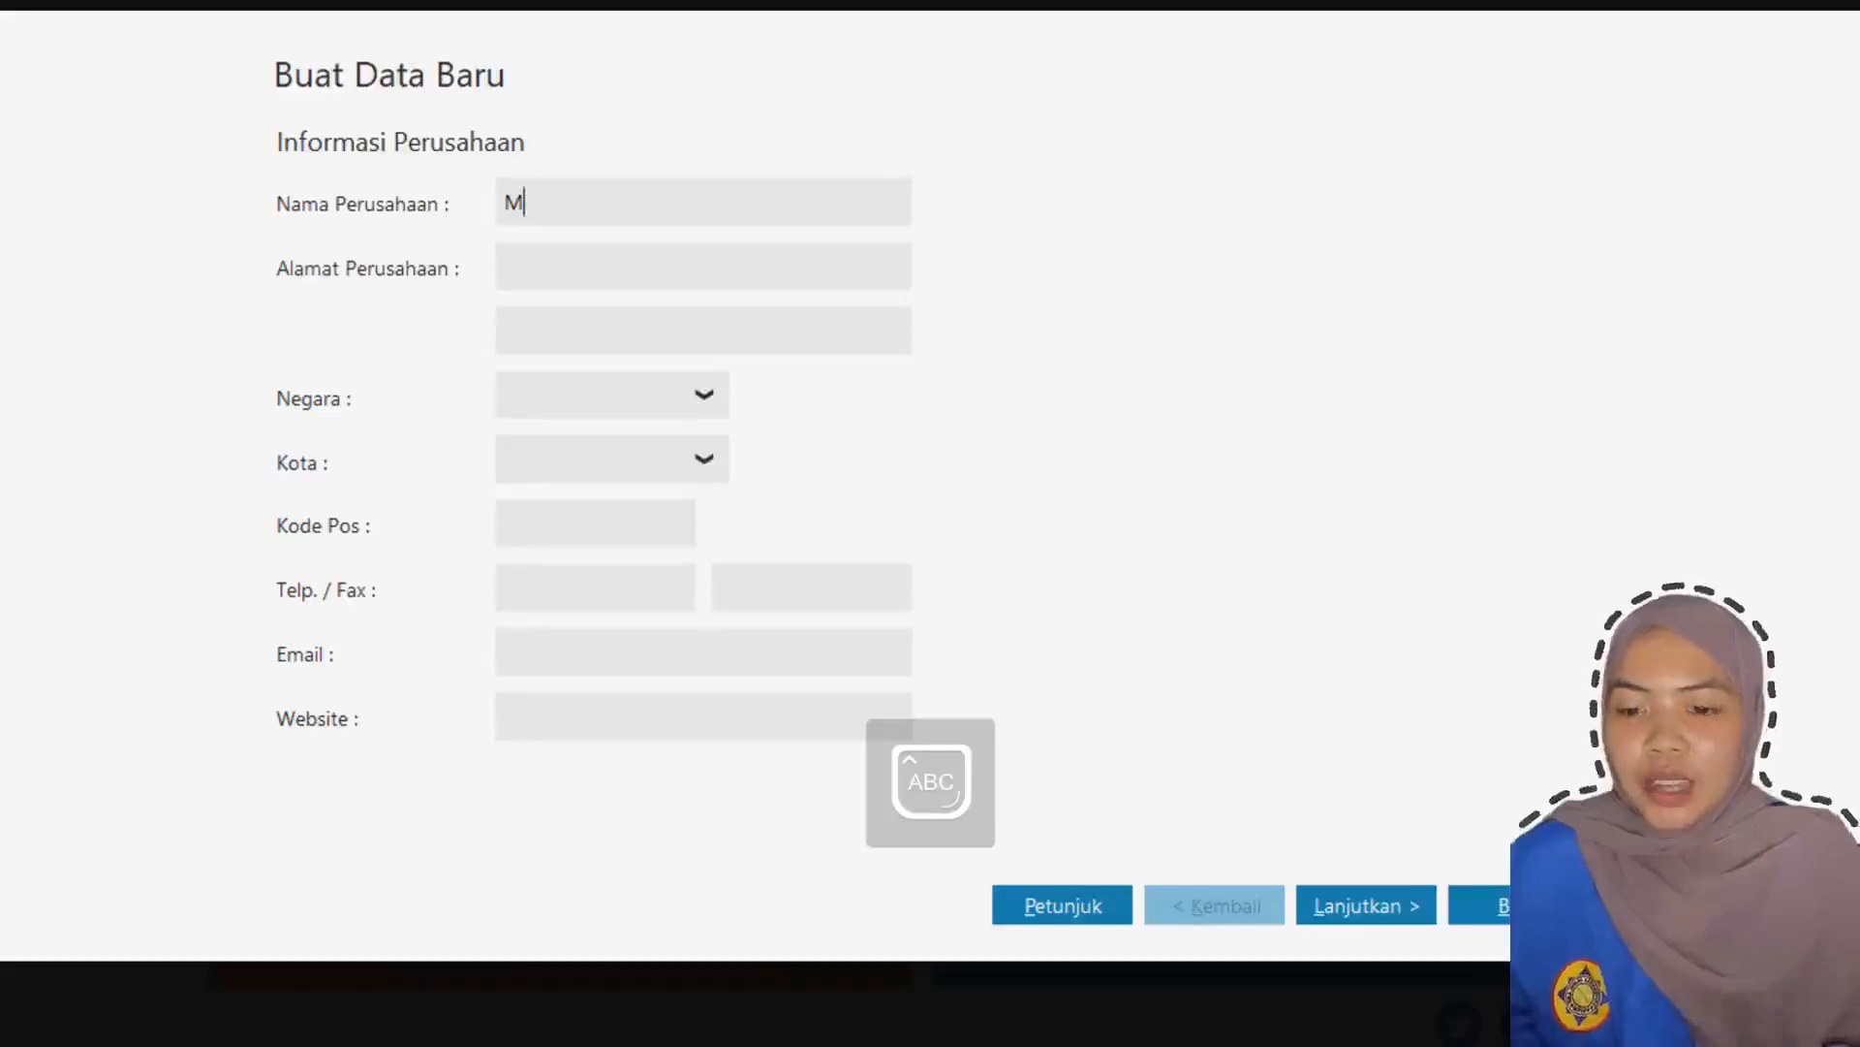
{"action": "key", "text": "Caps_Lock"}
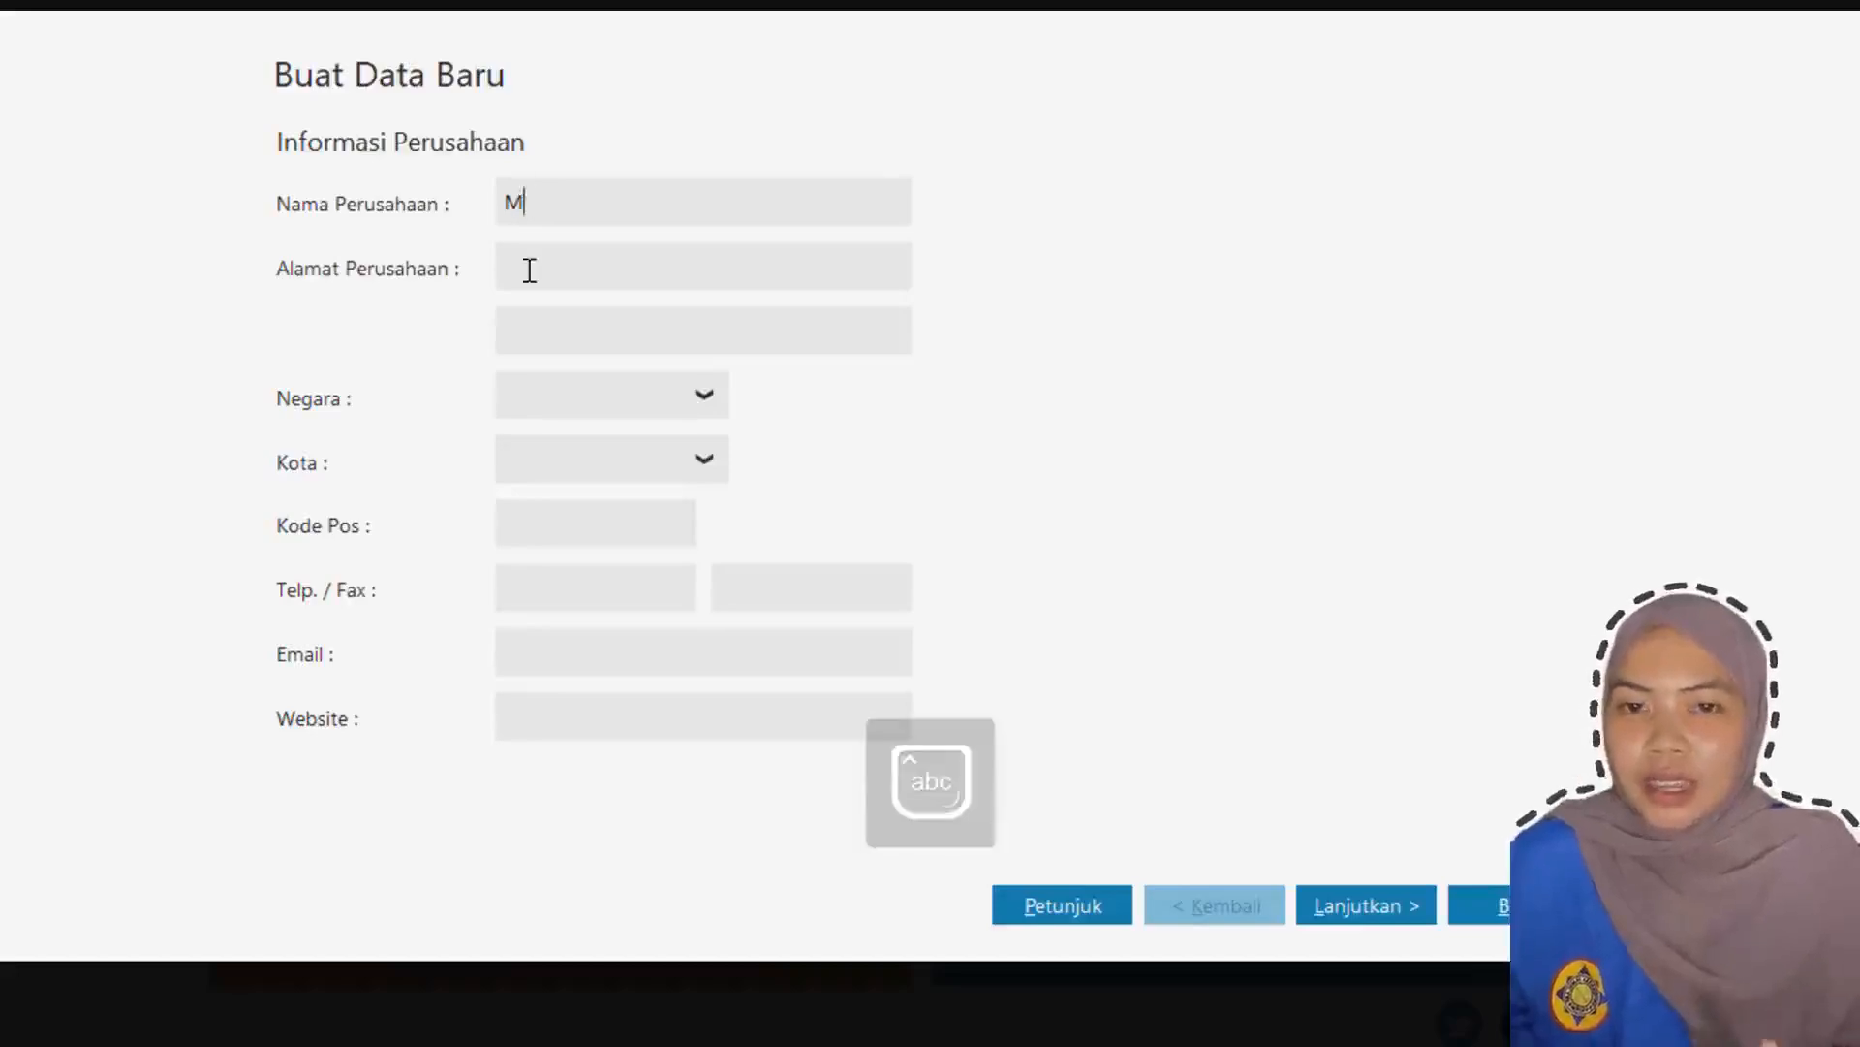
{"action": "type", "text": "iptahay Trave"}
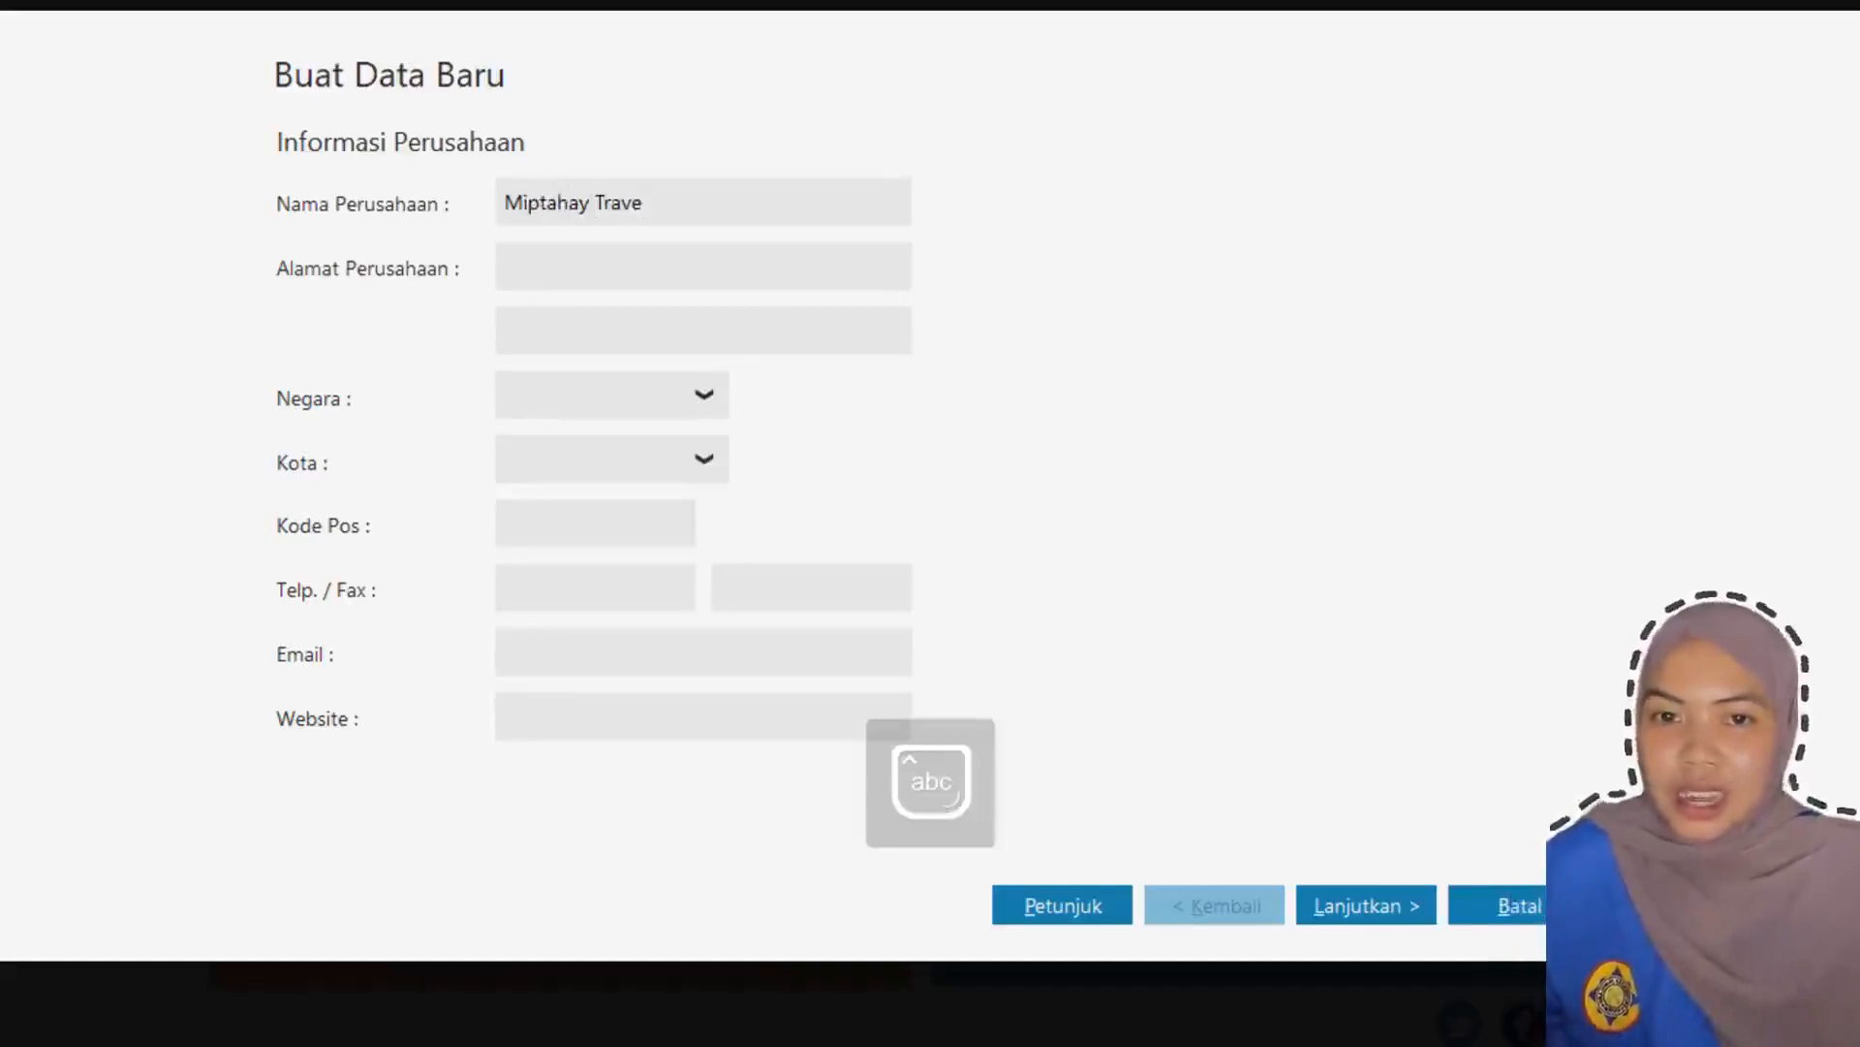
{"action": "type", "text": "l"}
- Enter the company's street address on the first address line
{"action": "key", "text": "Tab"}
{"action": "type", "text": "Jl "}
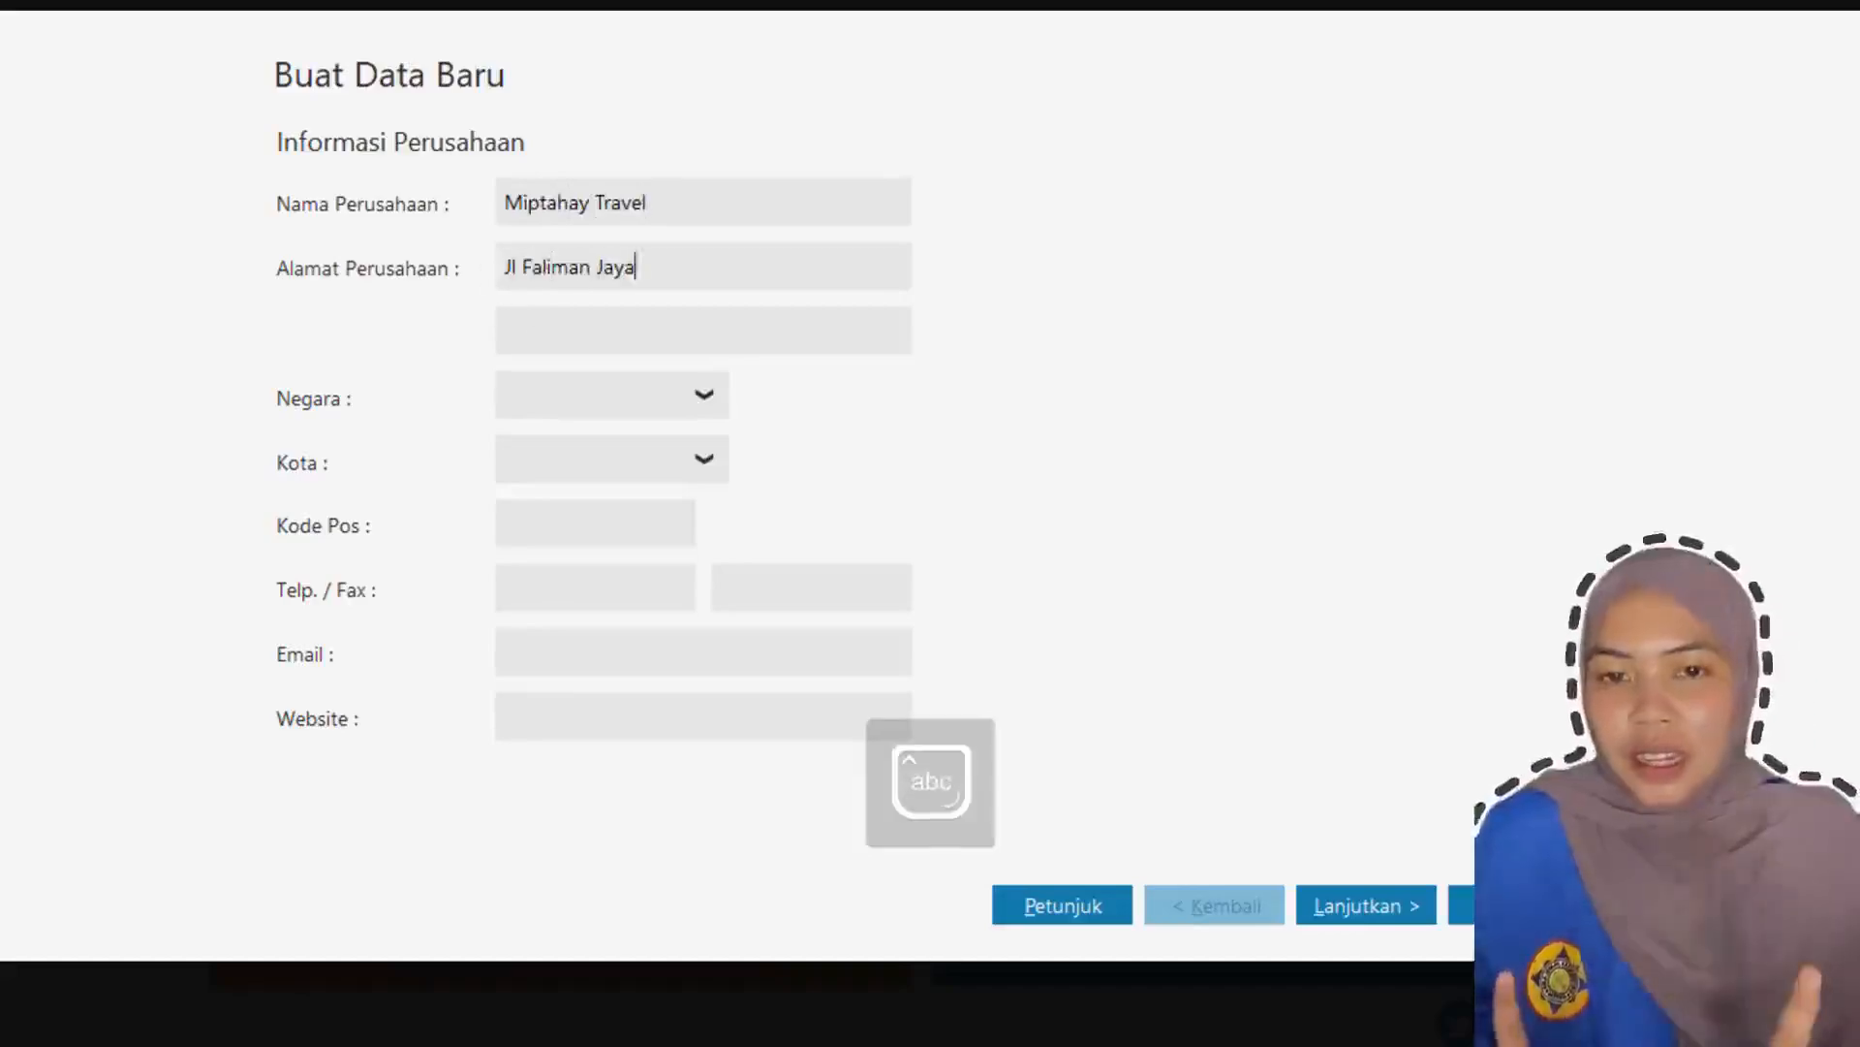
{"action": "type", "text": "Faliman Jaya 1"}
{"action": "key", "text": "Caps_Lock"}
{"action": "type", "text": "C "}
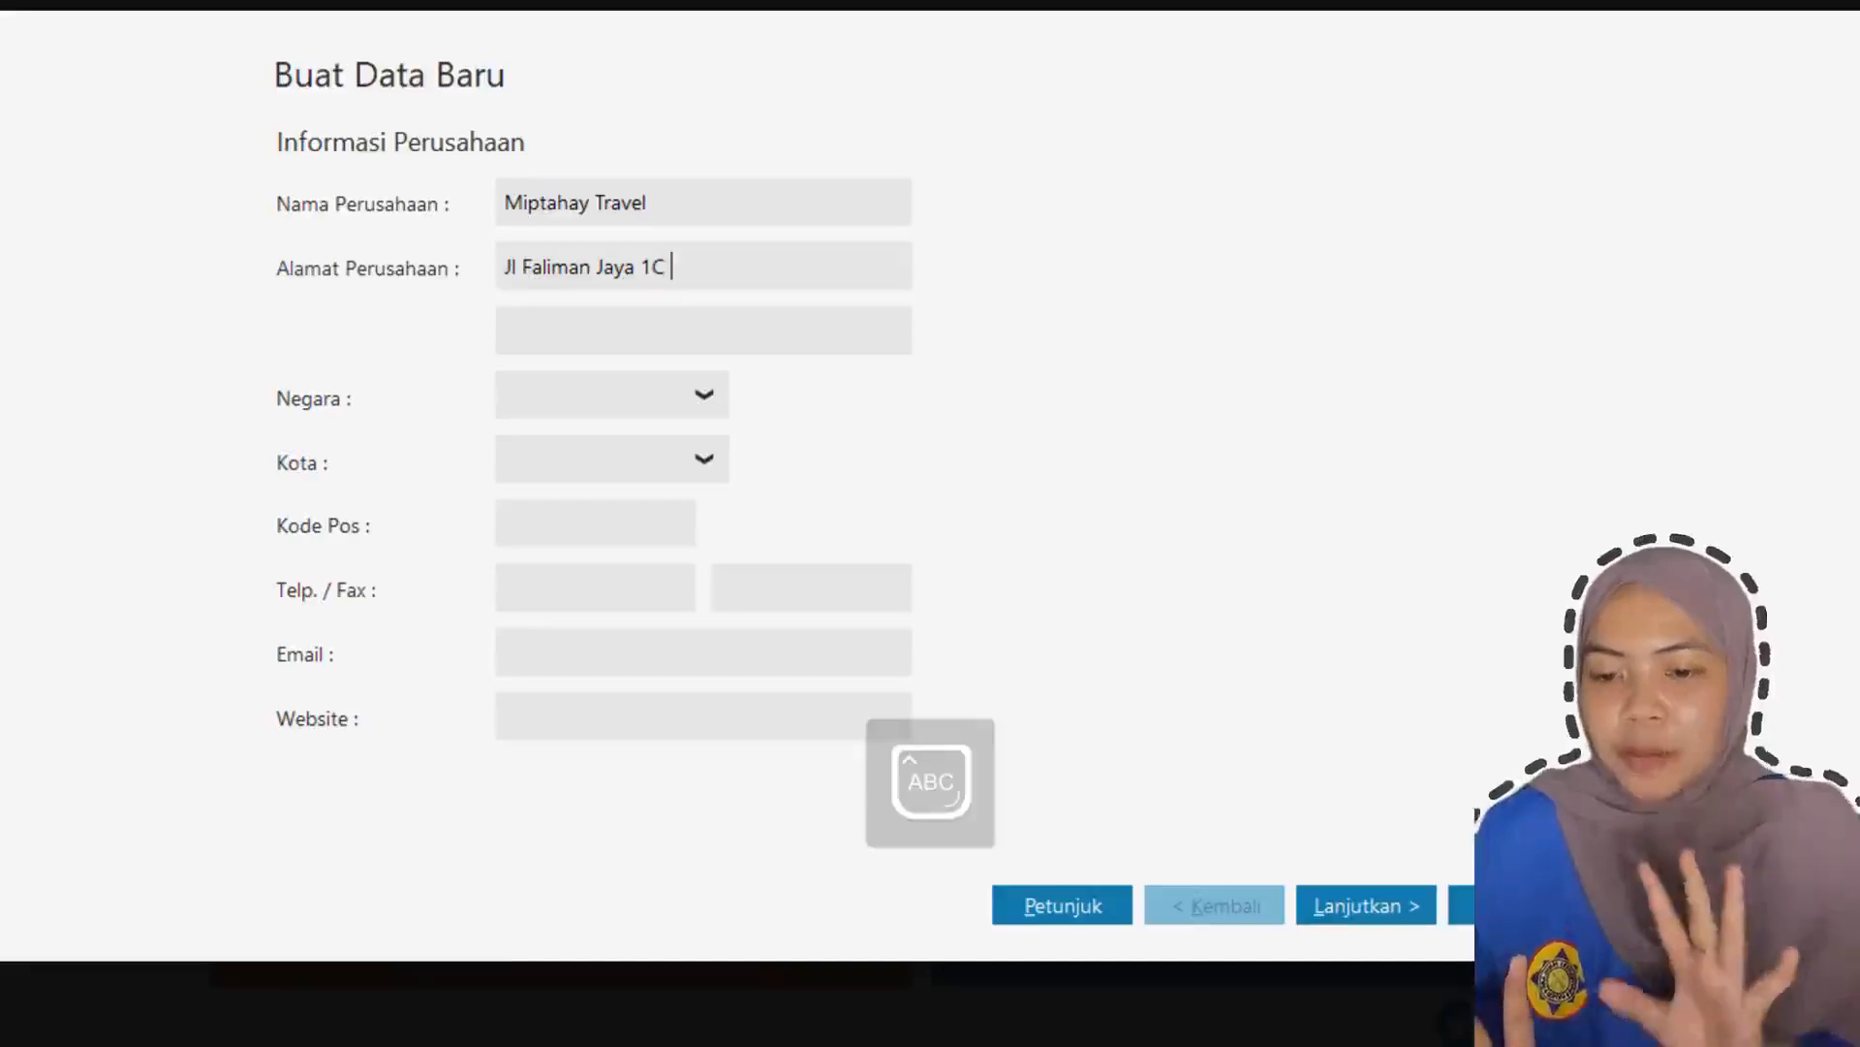
{"action": "type", "text": "N"}
{"action": "key", "text": "Caps_Lock"}
{"action": "type", "text": "o. 15"}
- Complete the company information with country Indonesia, city Jakarta, and the postal code, phone number, e-mail and website, and continue to the accounting period
{"action": "left_click", "coordinate": [717, 393]}
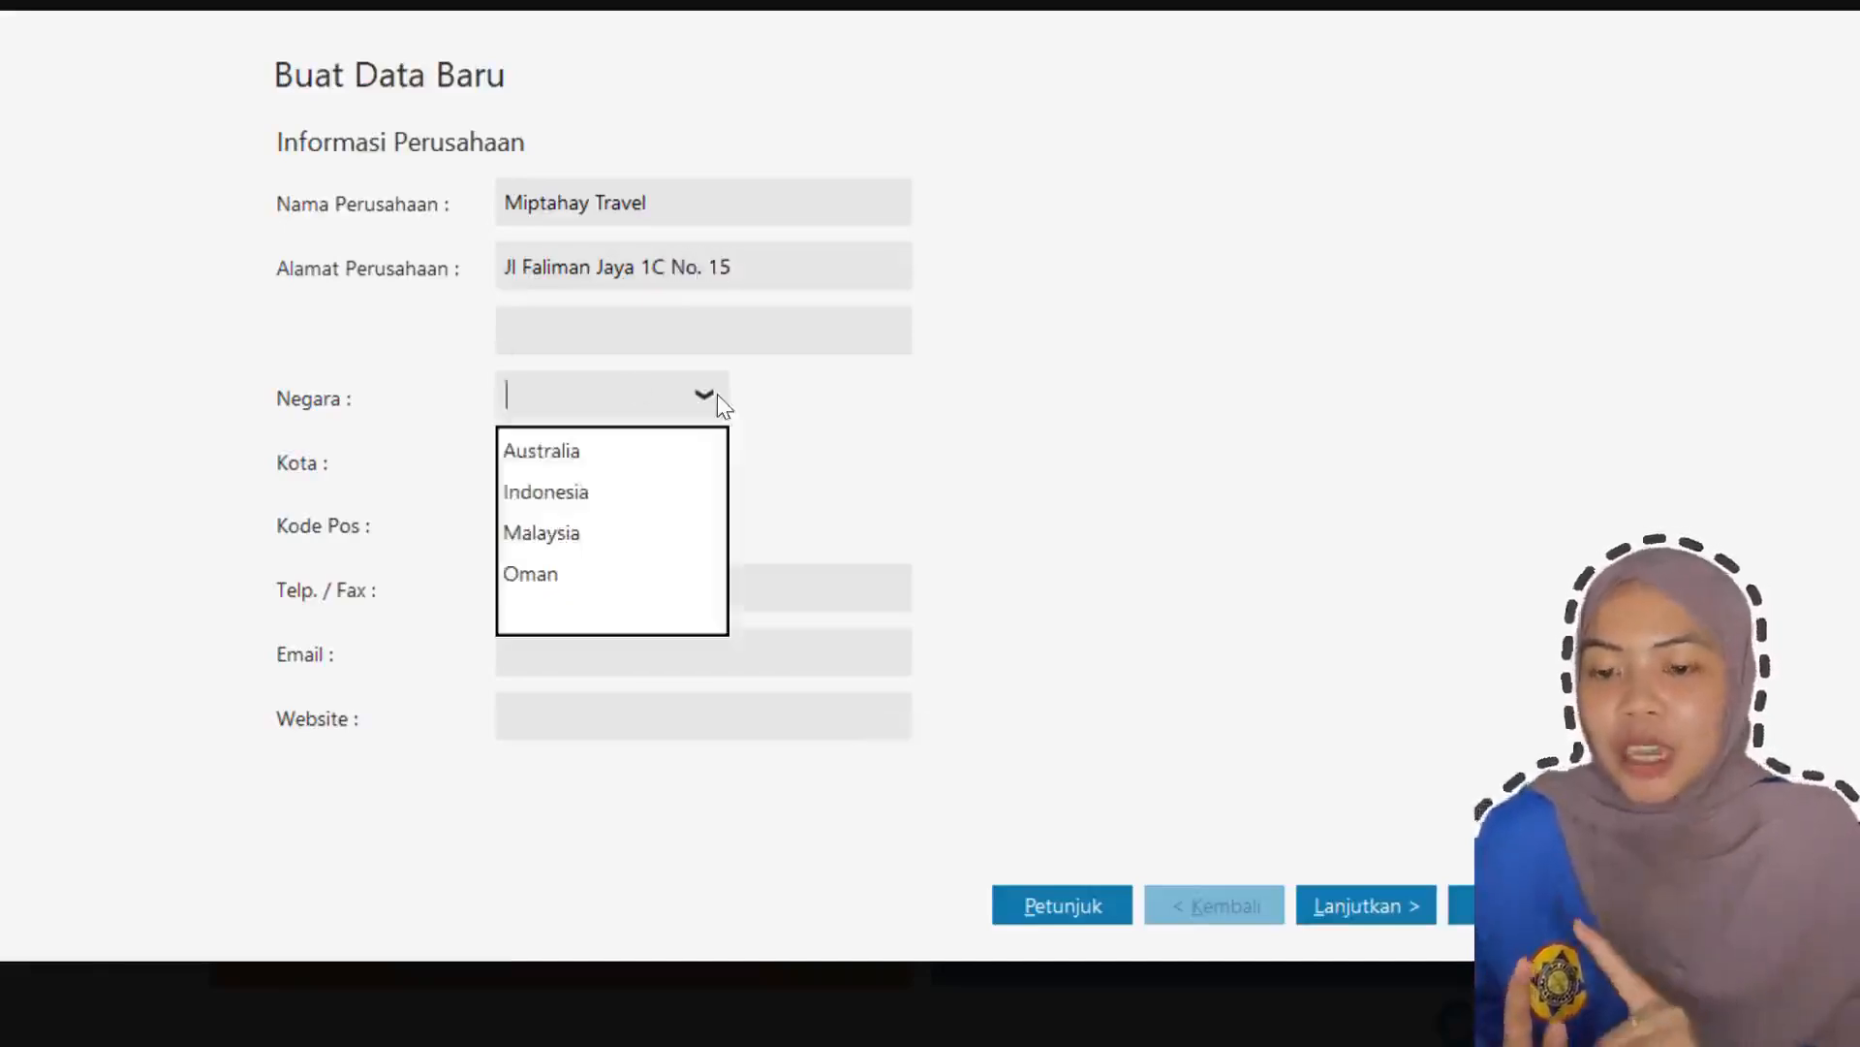
{"action": "left_click", "coordinate": [573, 492]}
{"action": "key", "text": "Tab"}
{"action": "type", "text": "Jaka"}
{"action": "left_click", "coordinate": [561, 542]}
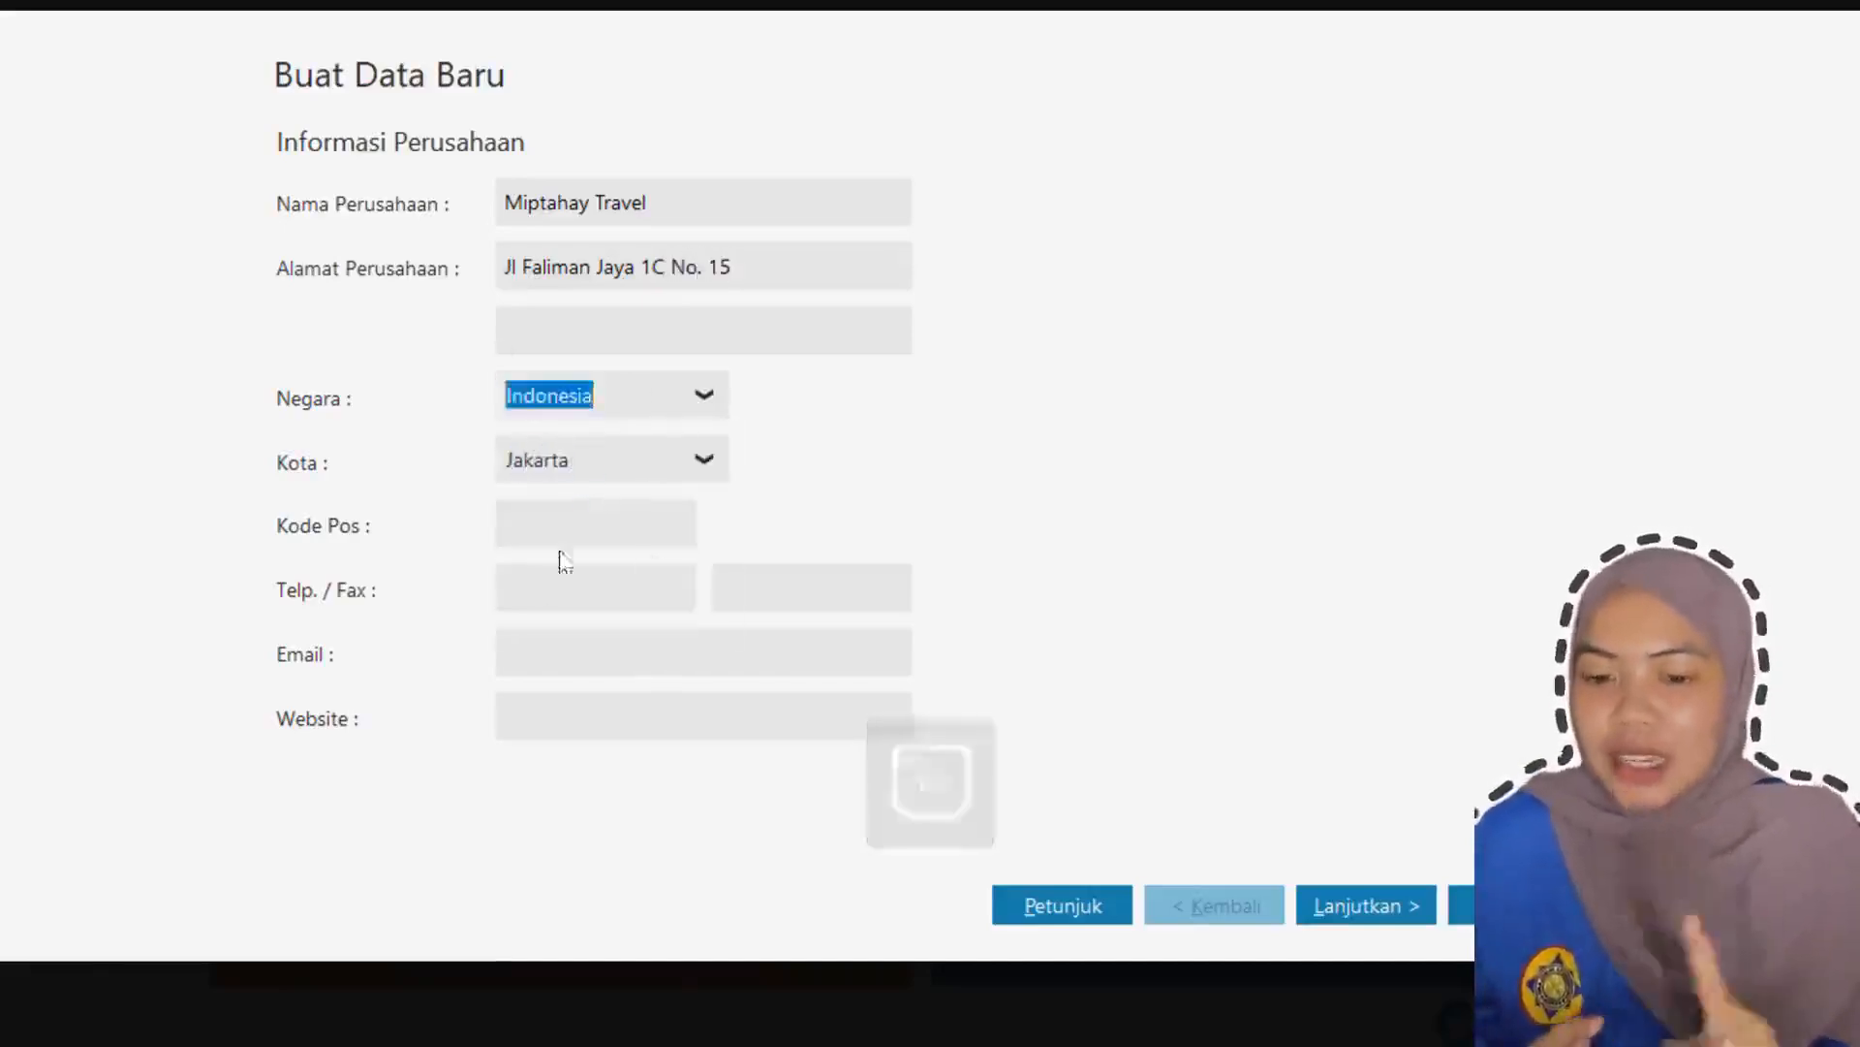
{"action": "type", "text": "15122"}
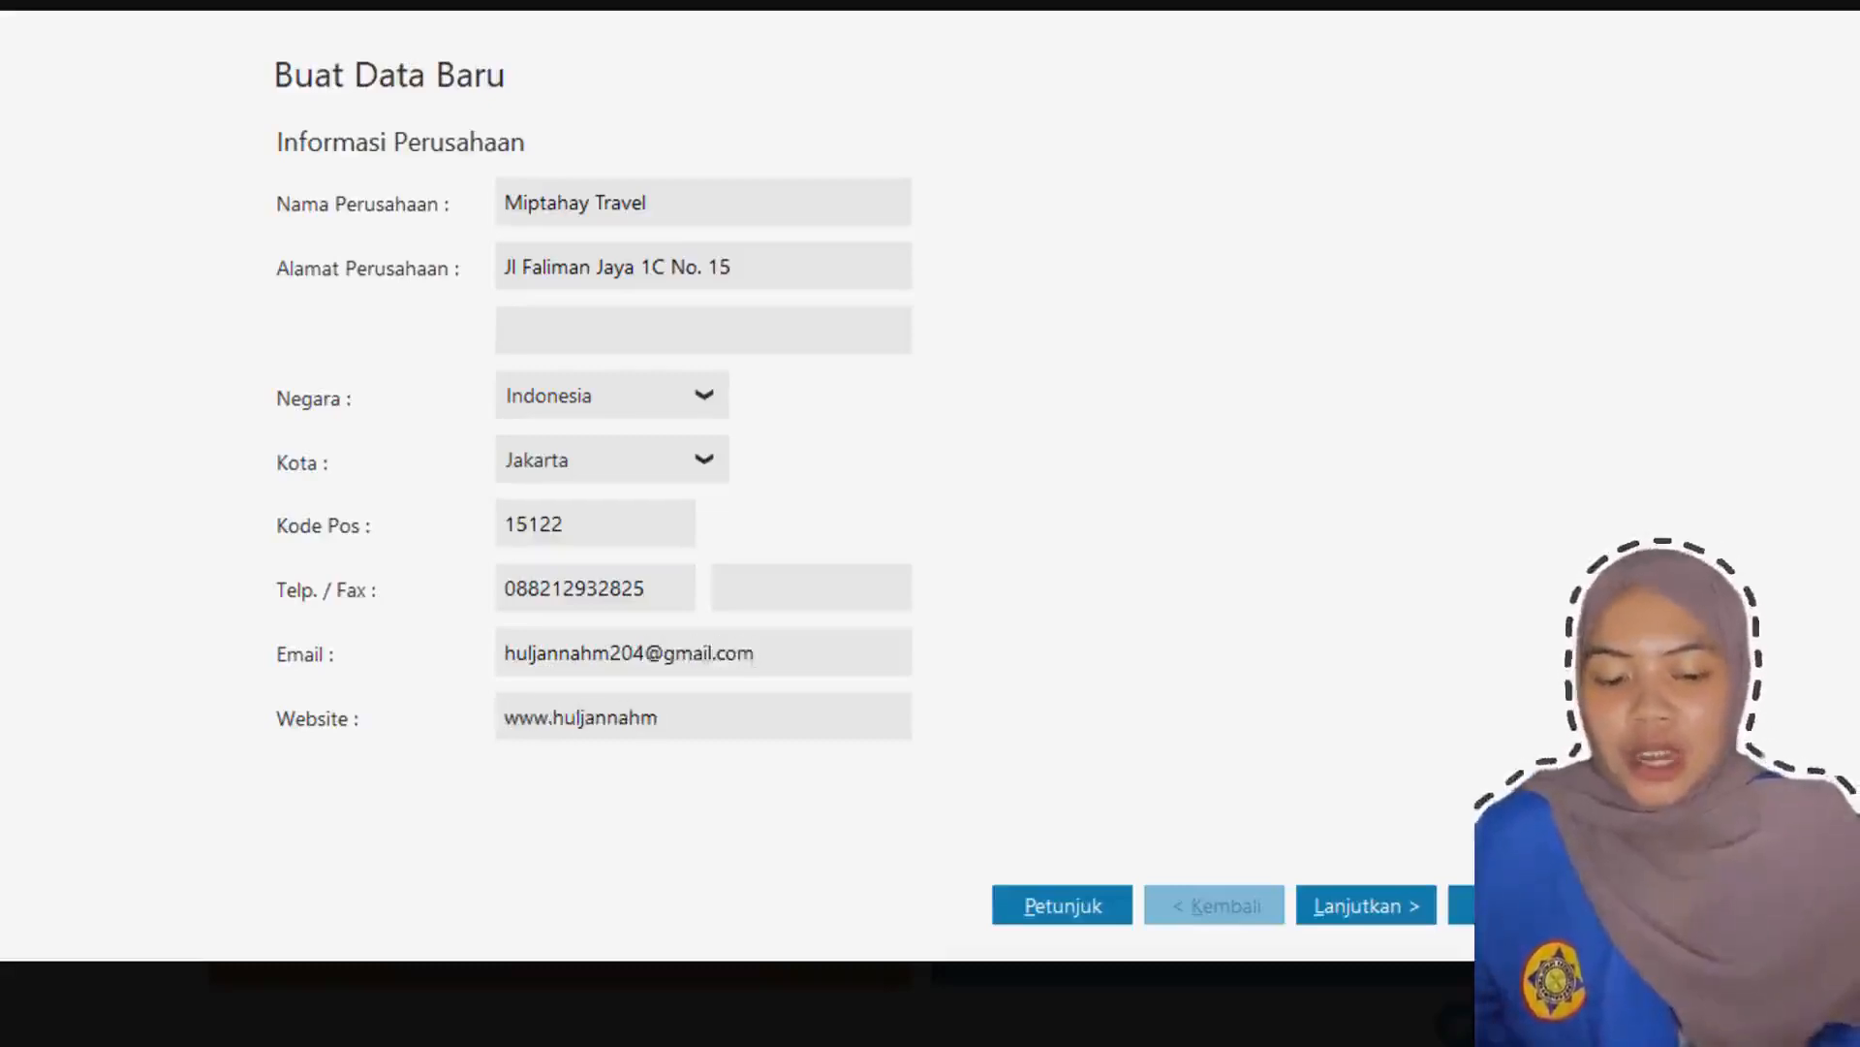
{"action": "left_click", "coordinate": [1391, 905]}
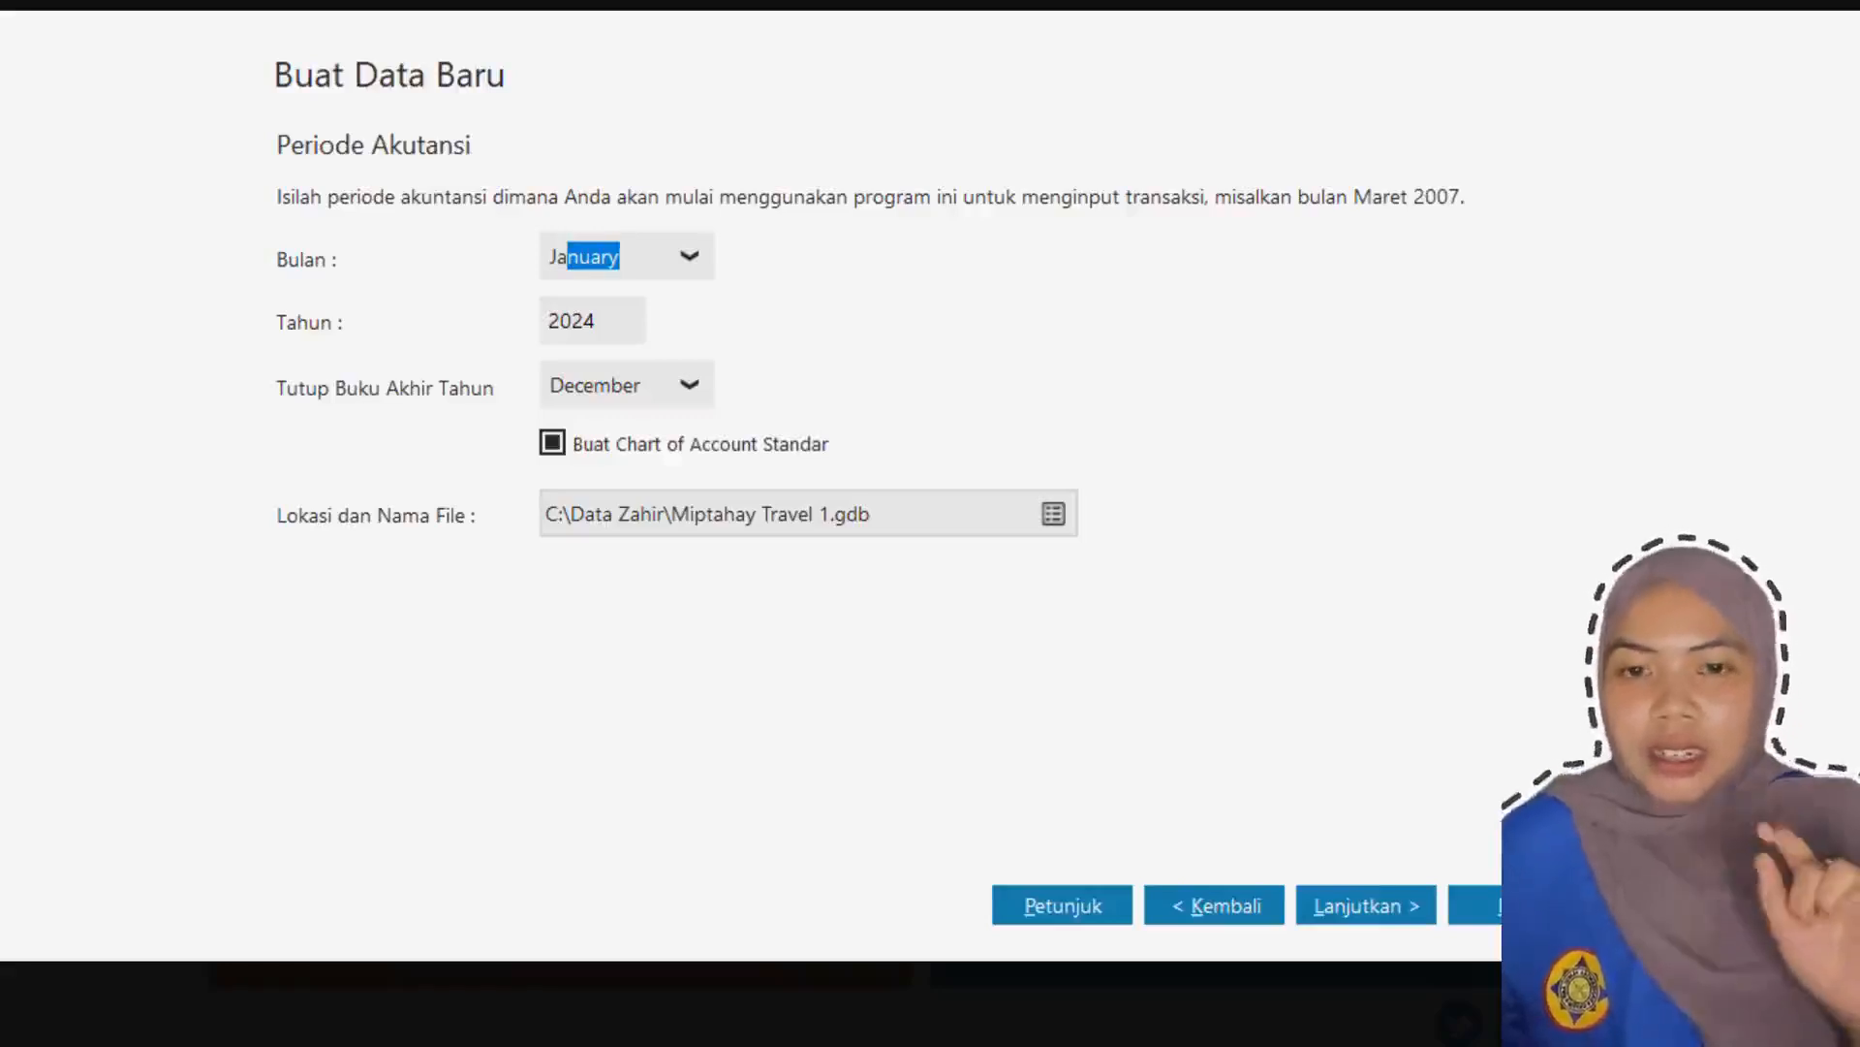
- Set the accounting year to 2021 and save the data file as Miptahay Travel in the PT INTI EVERSPRING folder
{"action": "double_click", "coordinate": [620, 322]}
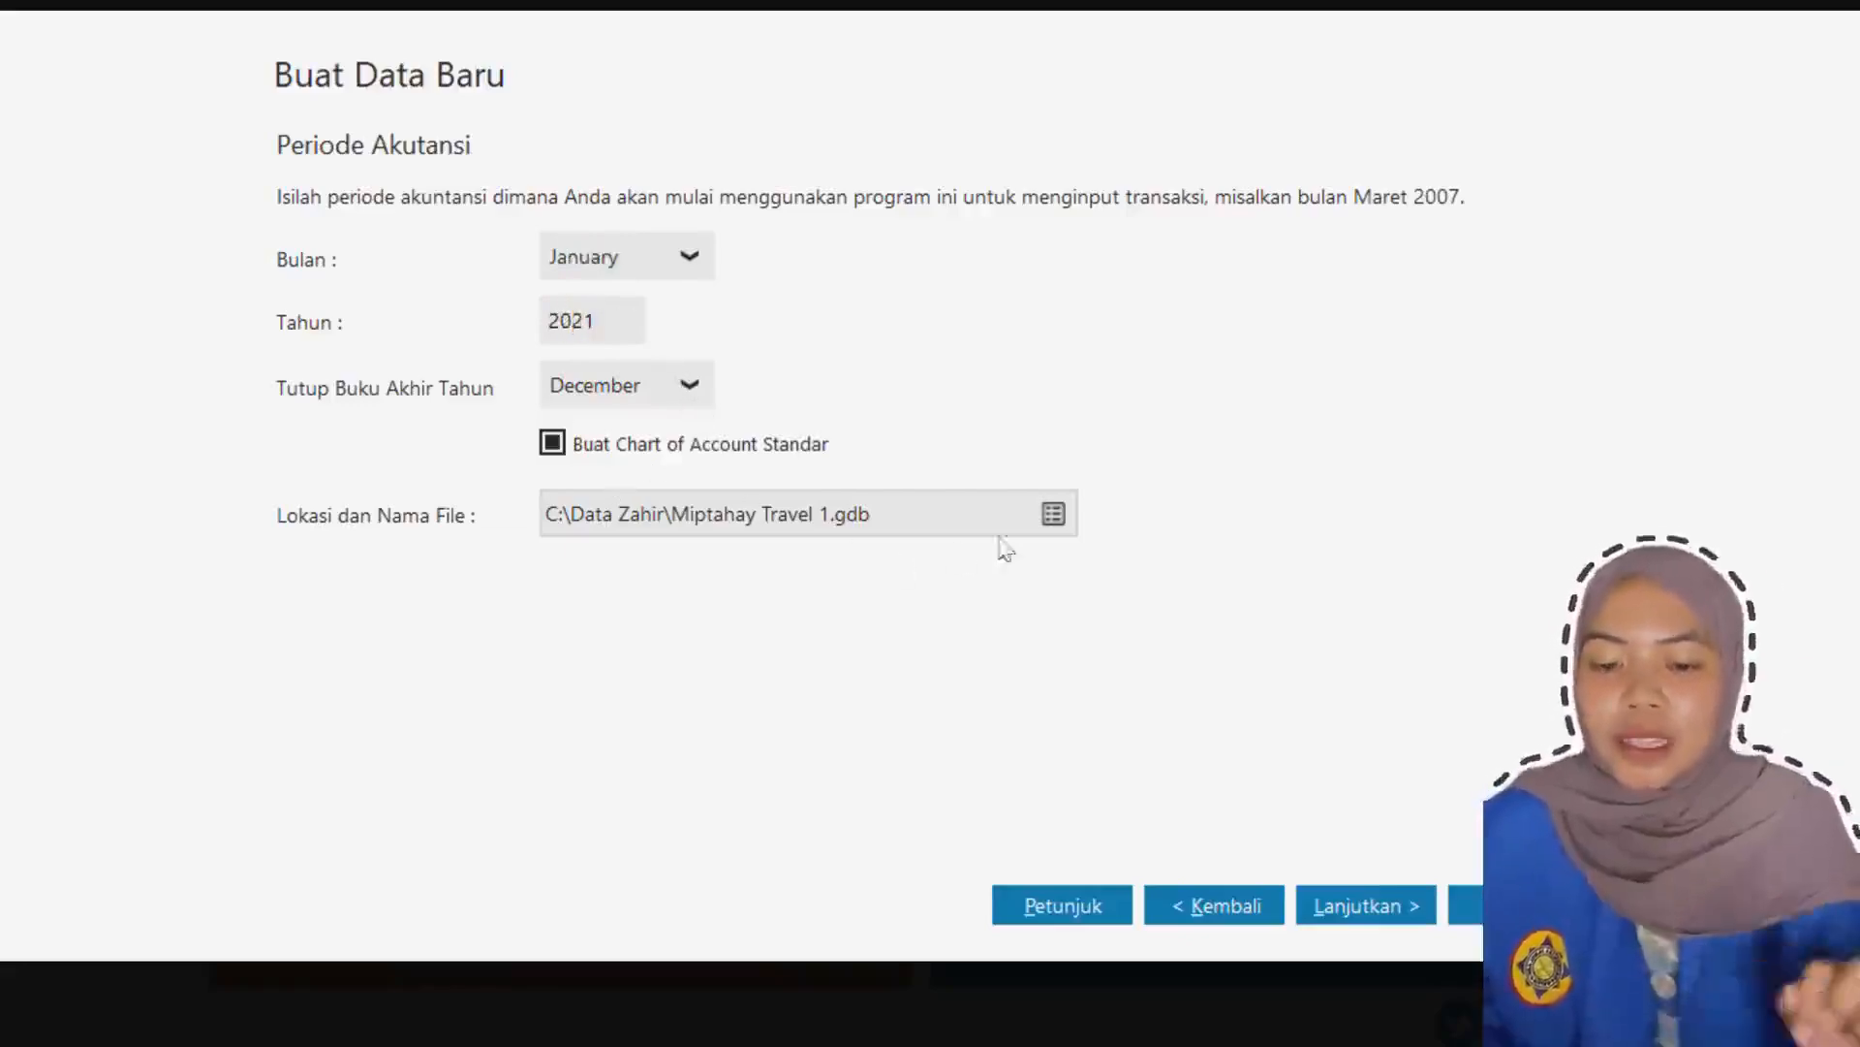
{"action": "left_click", "coordinate": [1058, 521]}
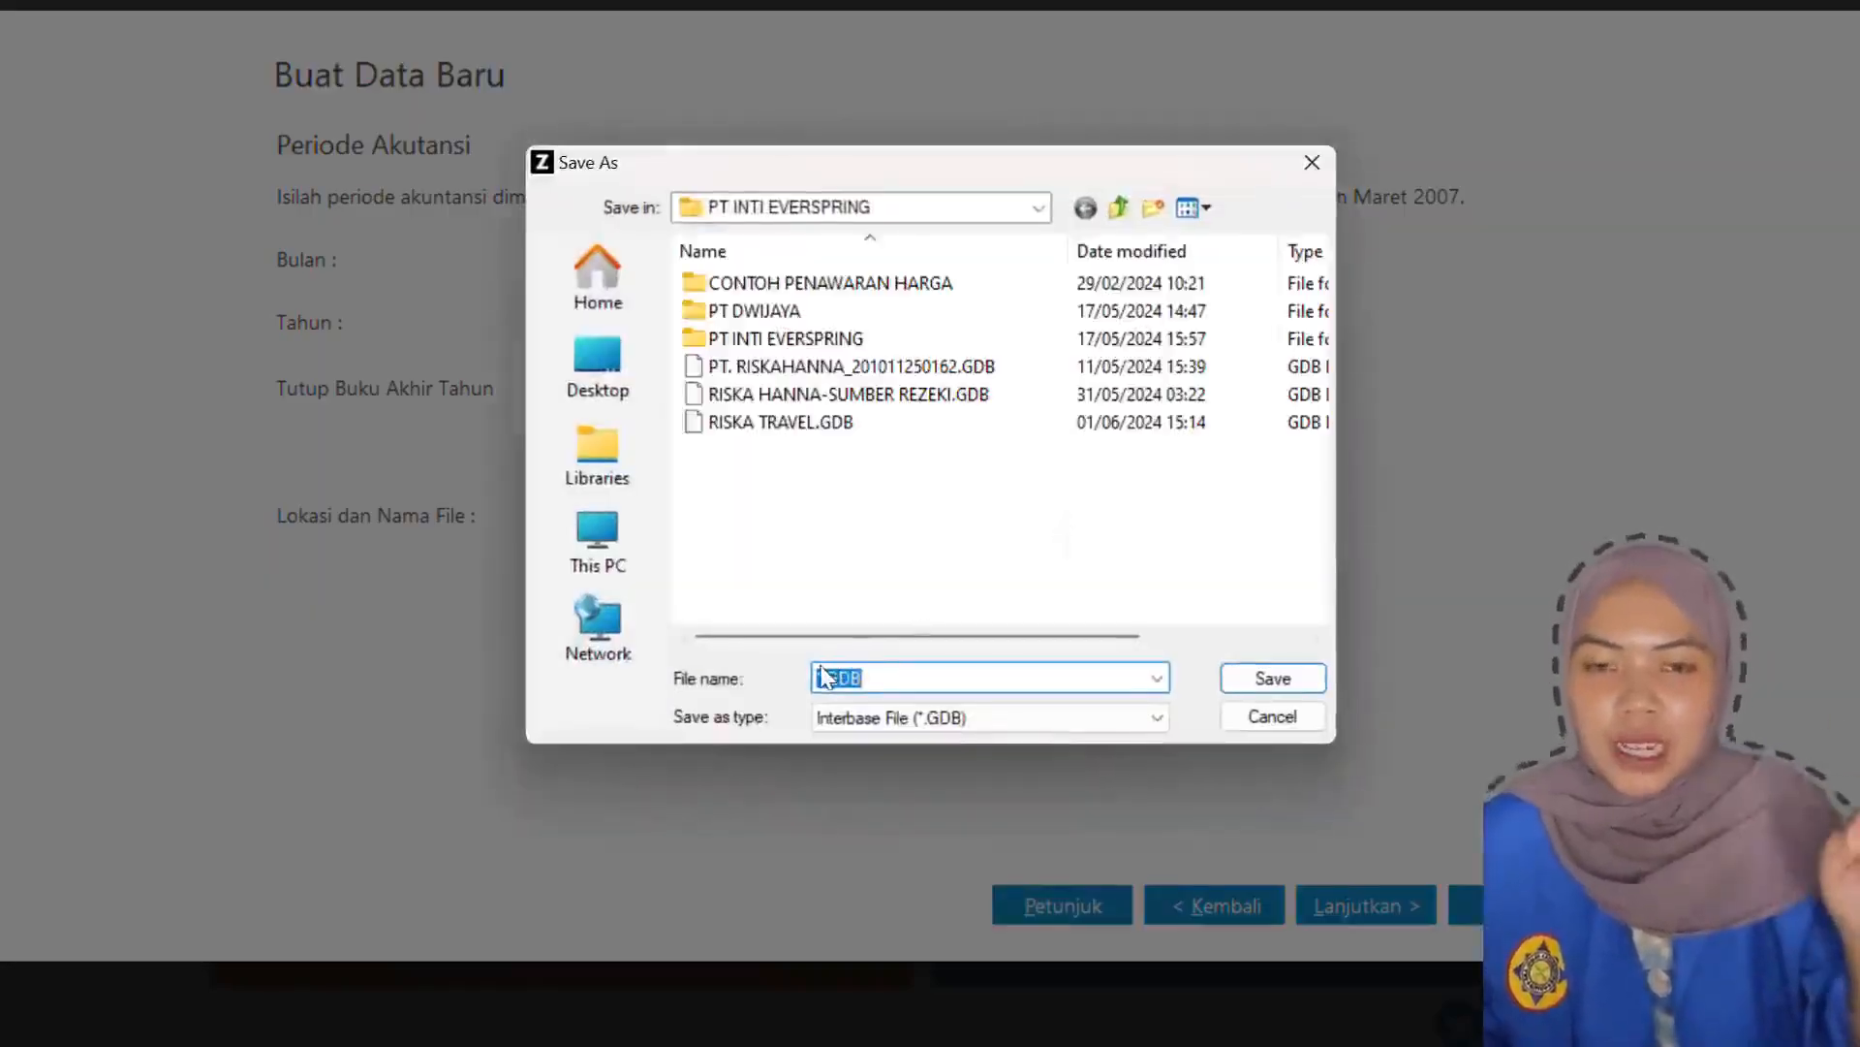
{"action": "type", "text": "m"}
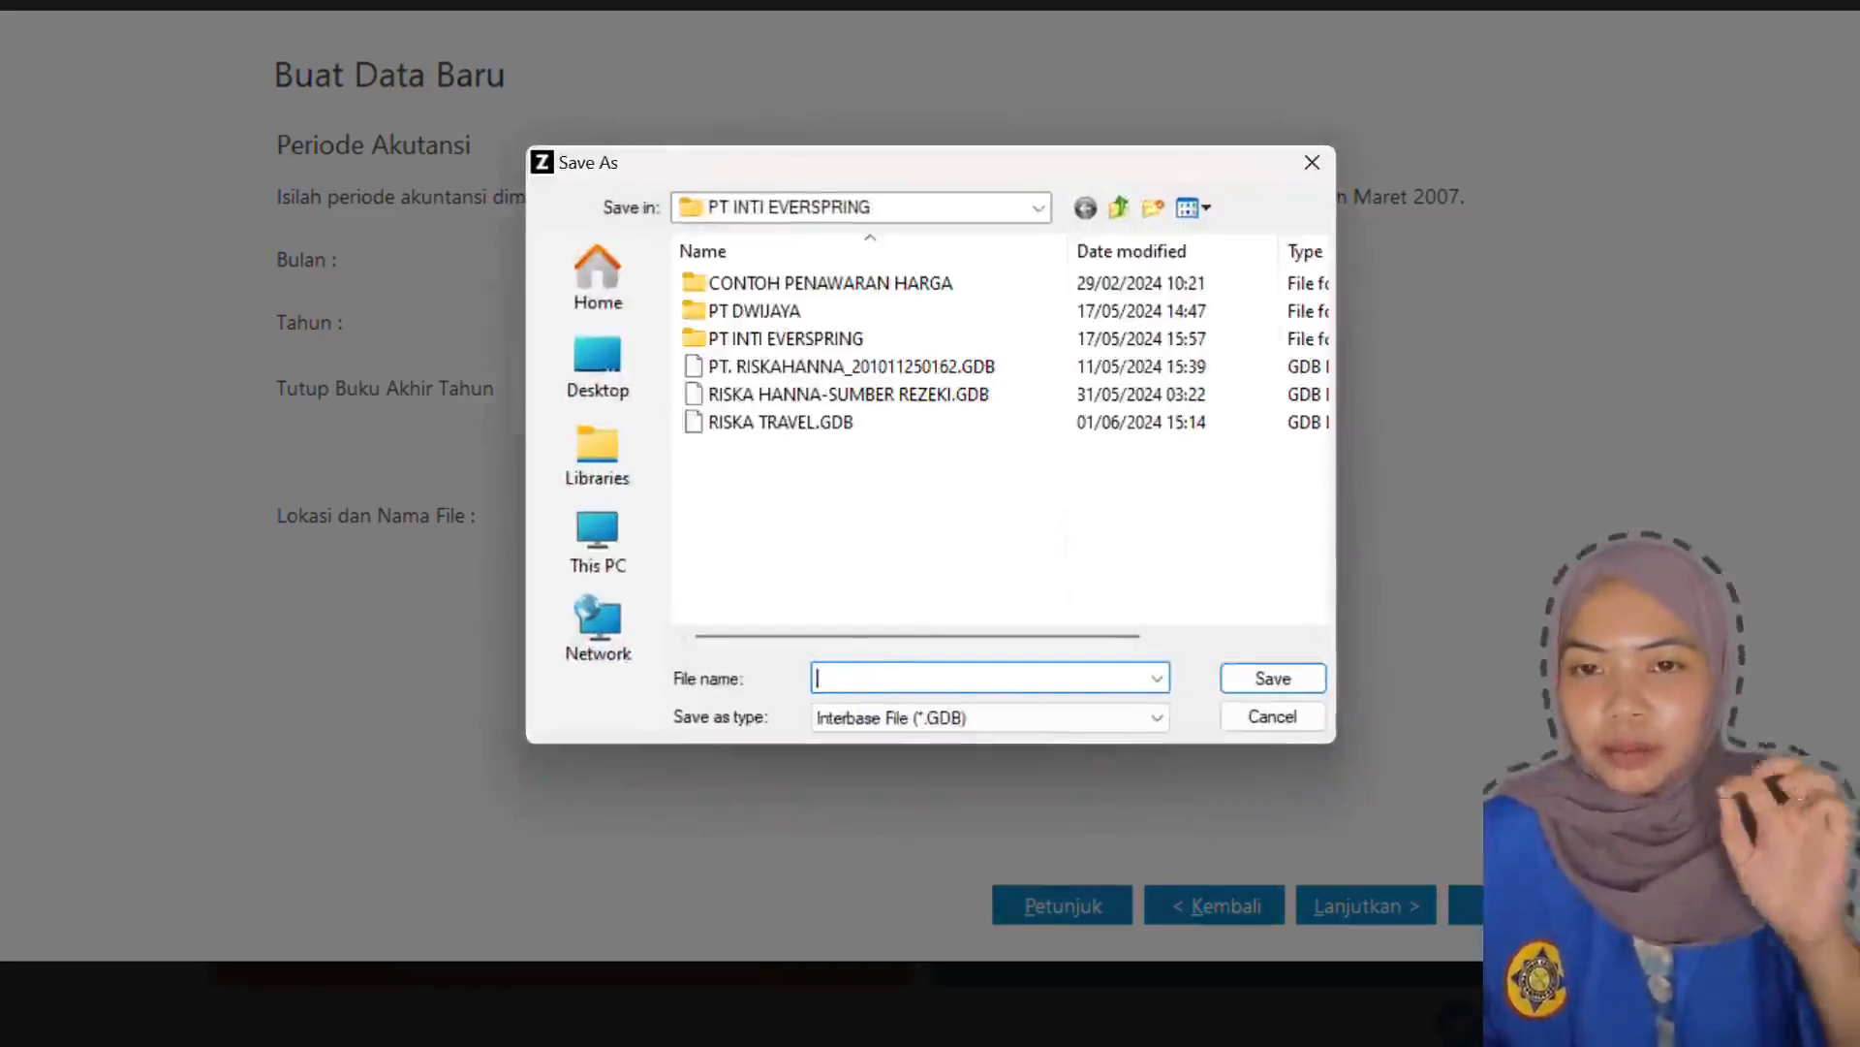
{"action": "key", "text": "Caps_Lock"}
{"action": "type", "text": "M"}
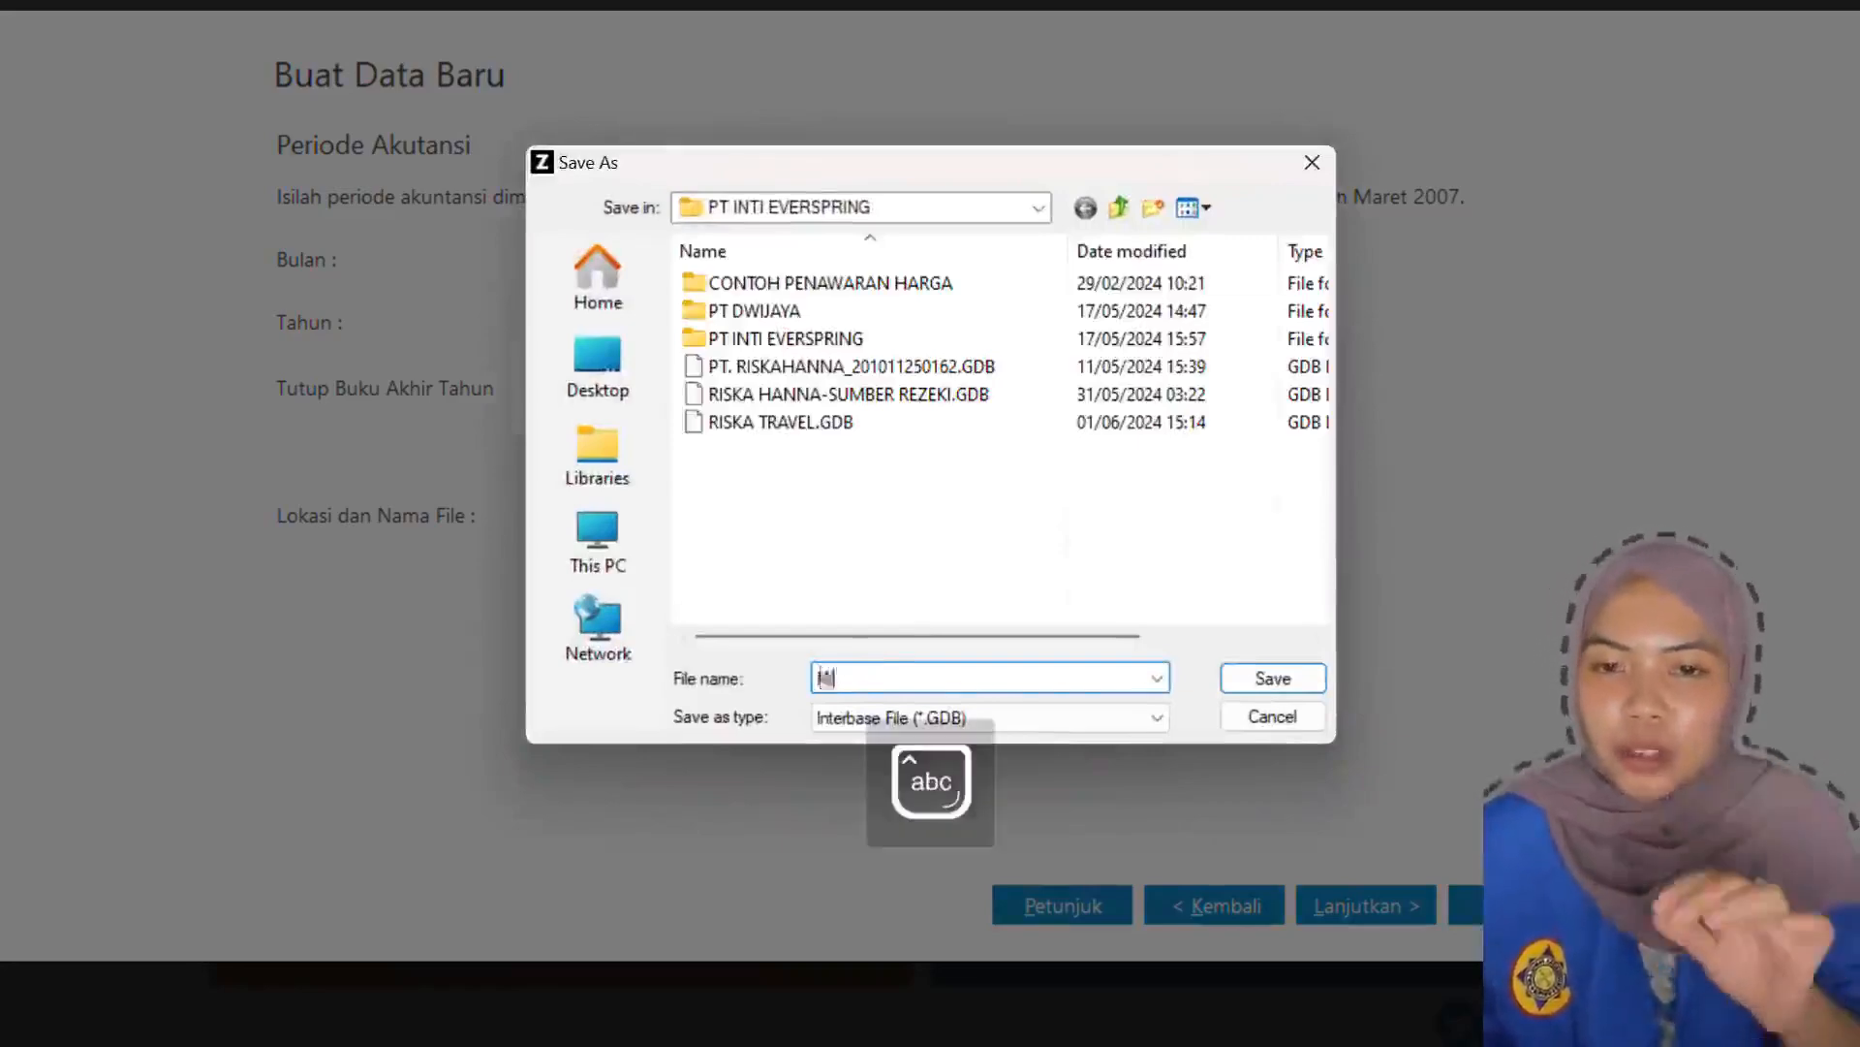
{"action": "type", "text": "tahay"}
{"action": "key", "text": "Caps_Lock"}
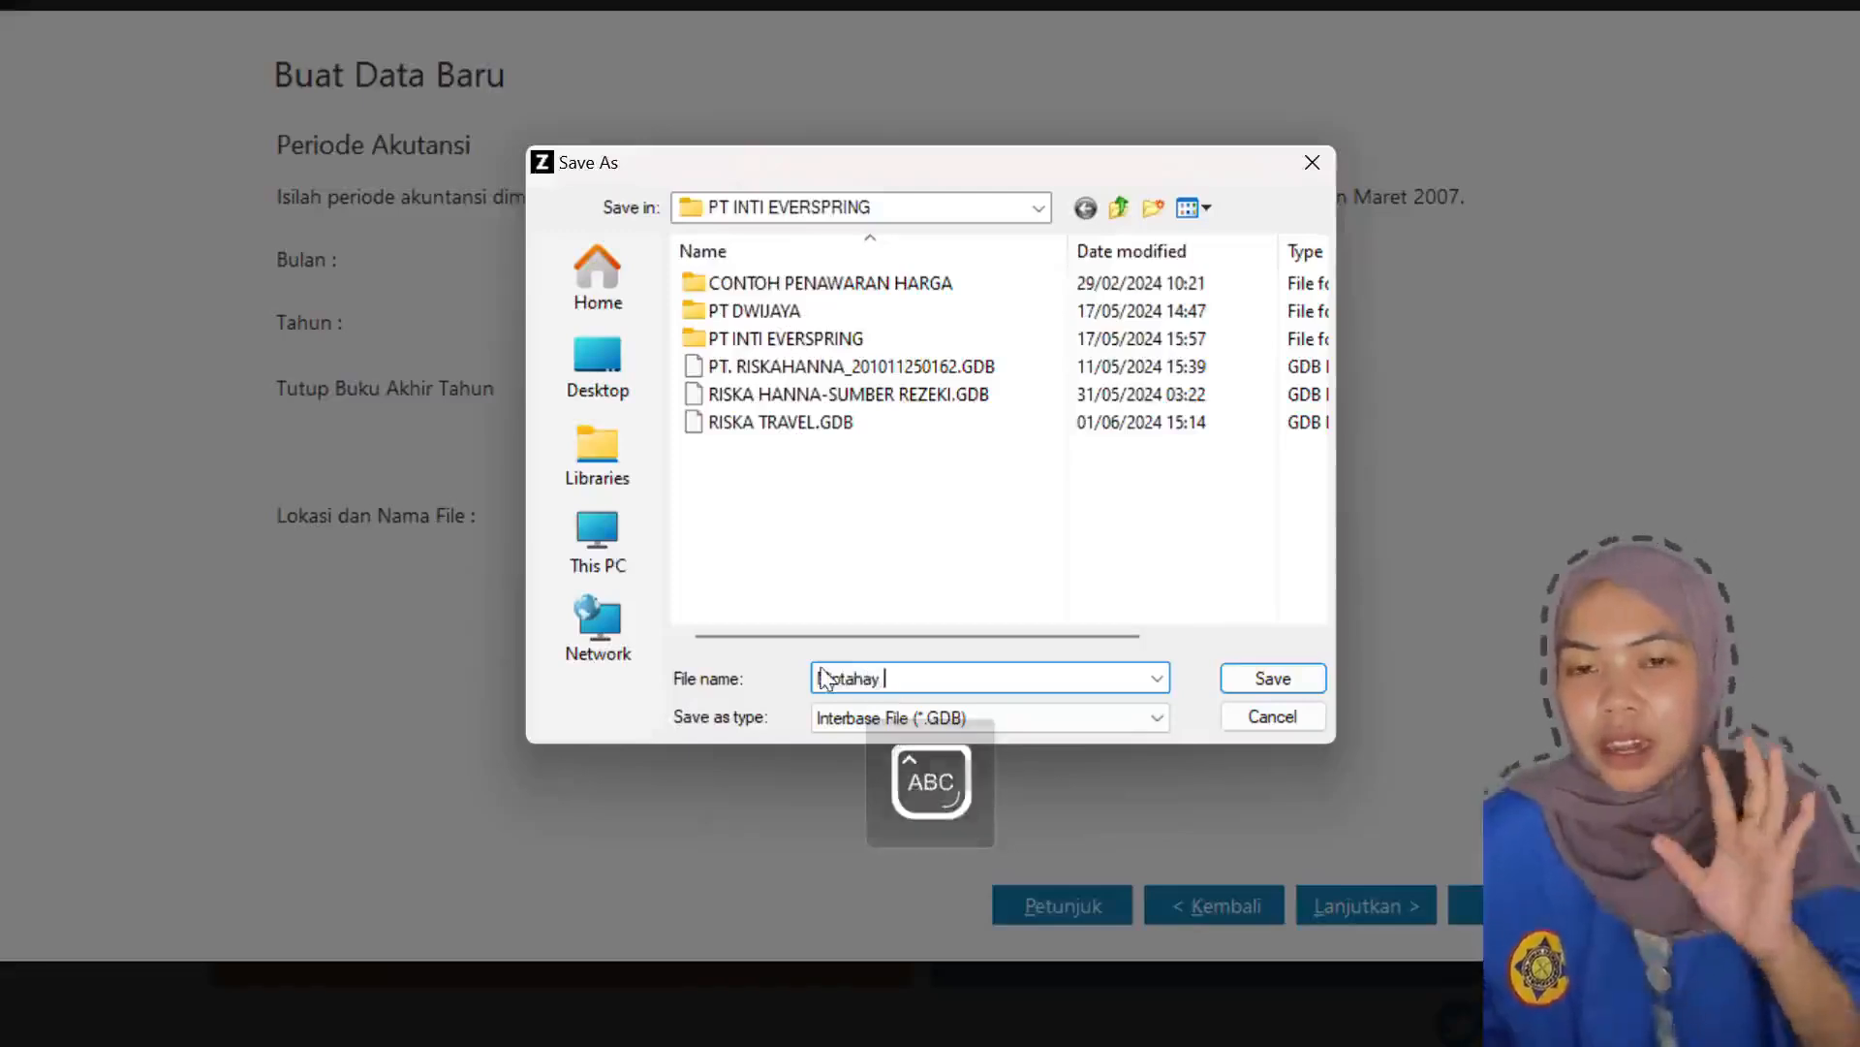
{"action": "type", "text": "T"}
{"action": "key", "text": "Caps_Lock"}
{"action": "type", "text": "ravel"}
{"action": "left_click", "coordinate": [826, 677]}
{"action": "type", "text": "ip"}
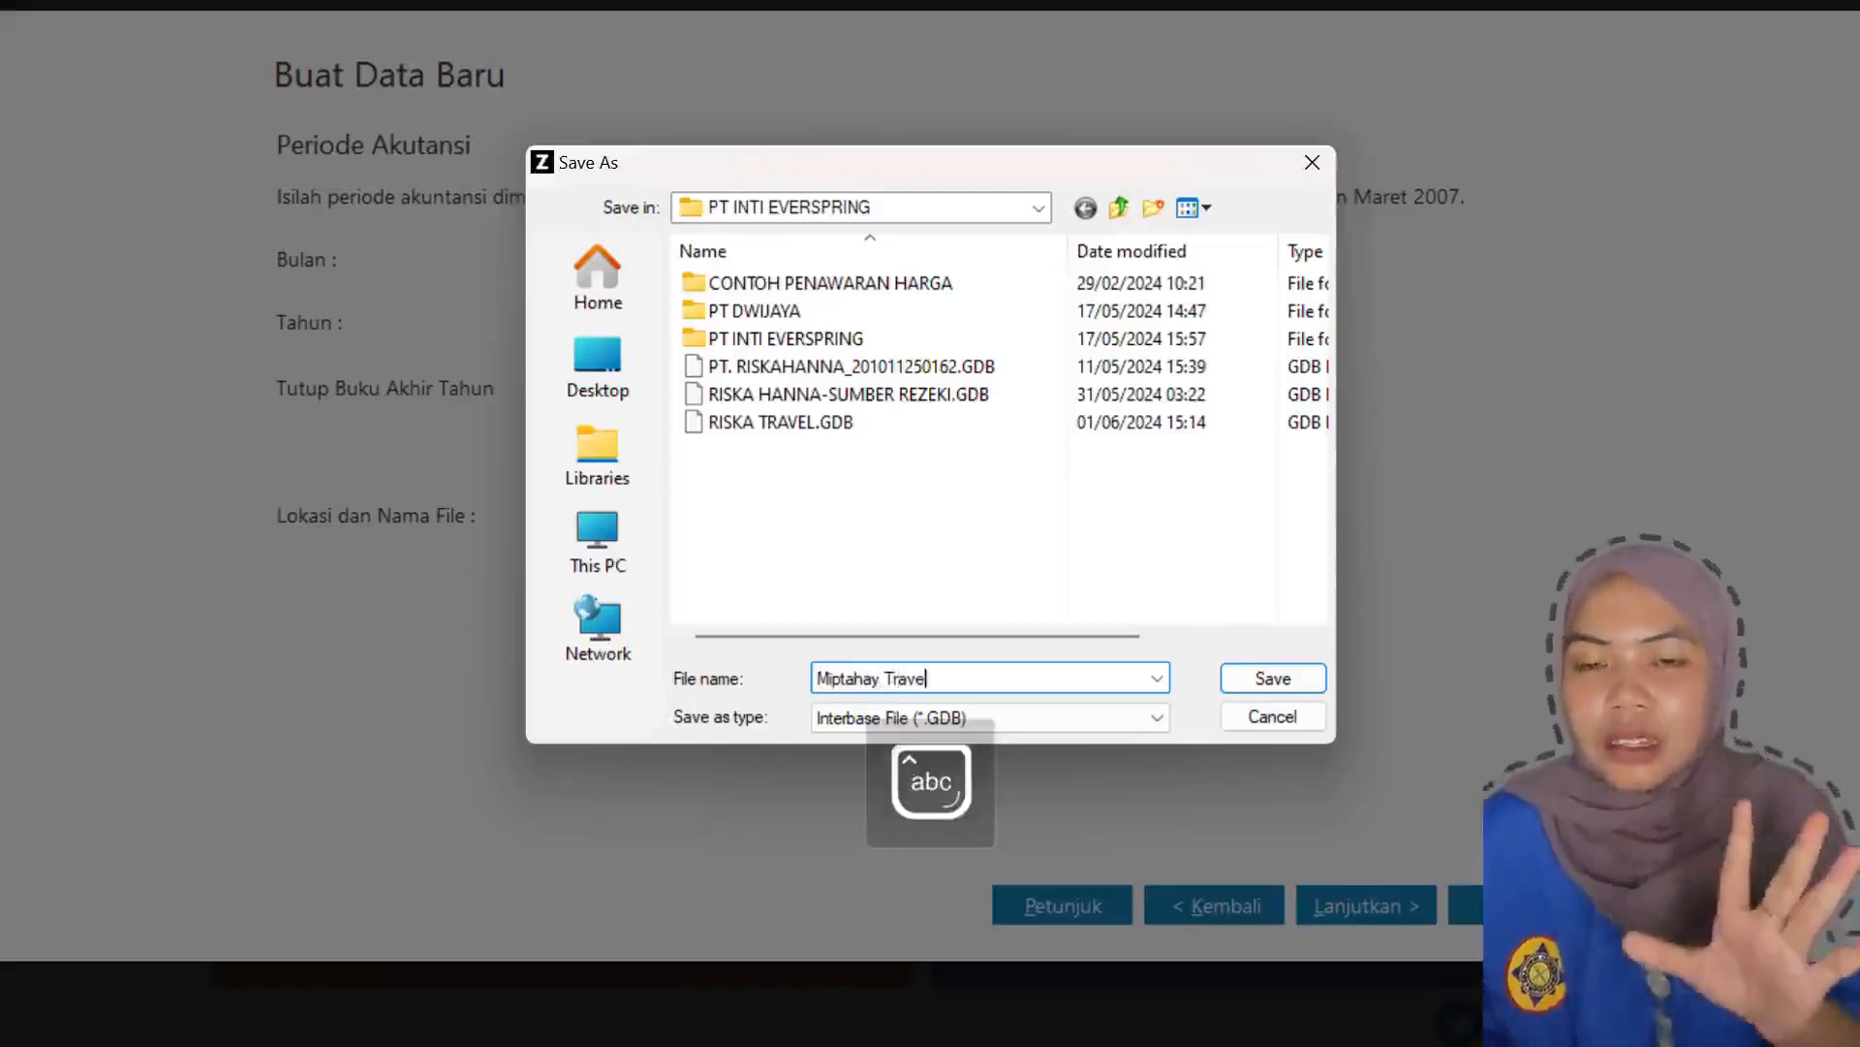
{"action": "left_click", "coordinate": [926, 677]}
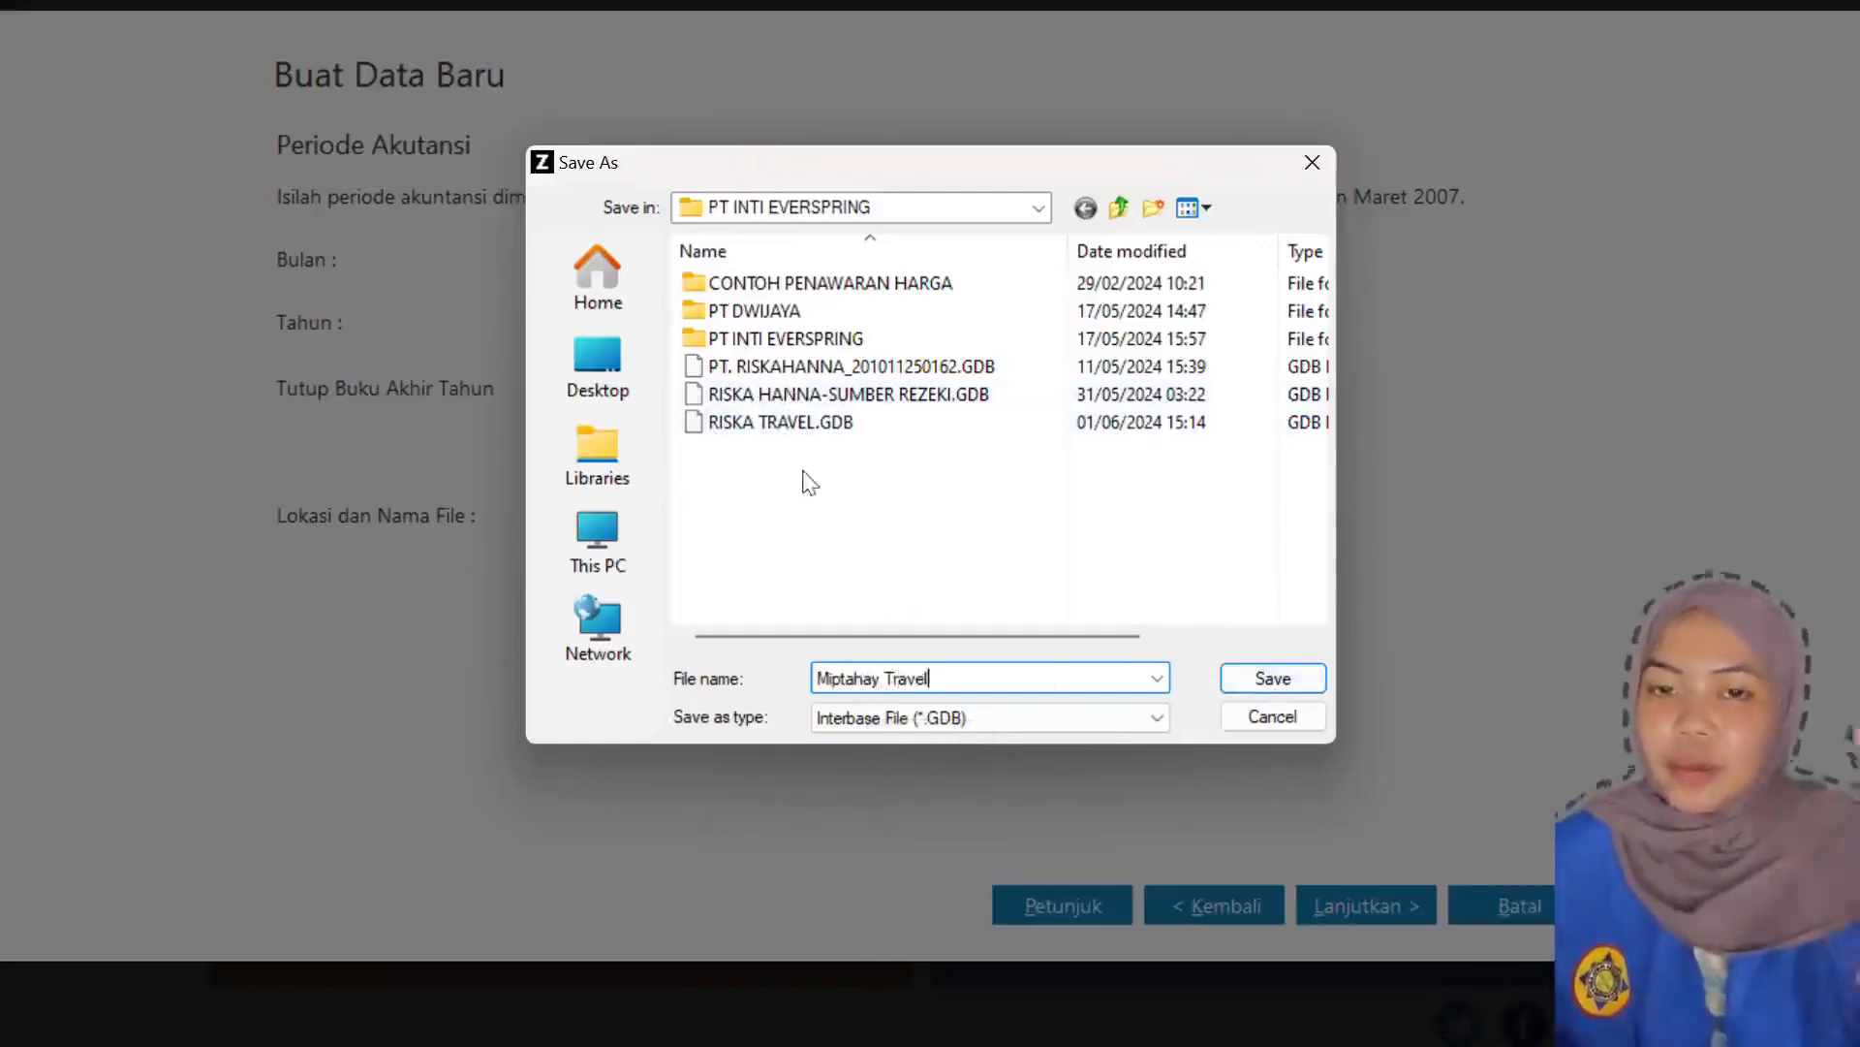
{"action": "left_click", "coordinate": [1274, 678]}
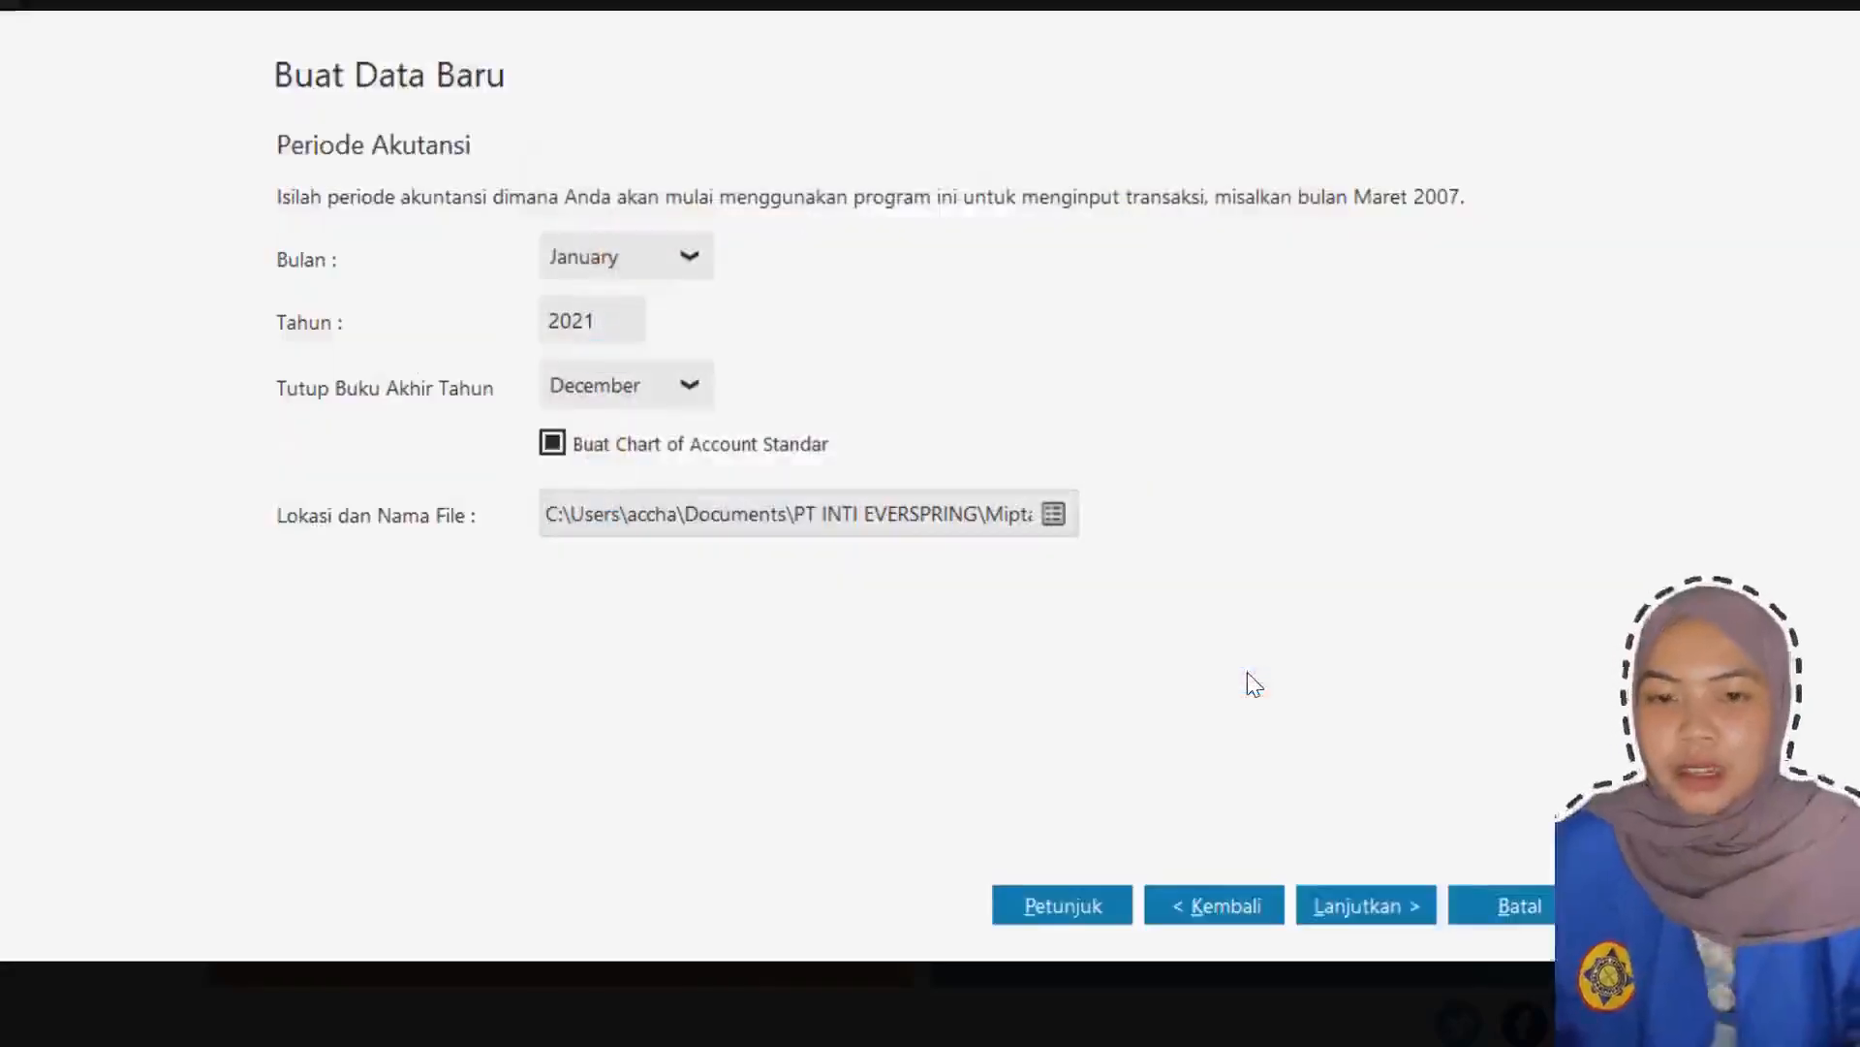
- Accept the period settings, keep the default department and account code format, and finish creating the company data
{"action": "left_click", "coordinate": [1396, 906]}
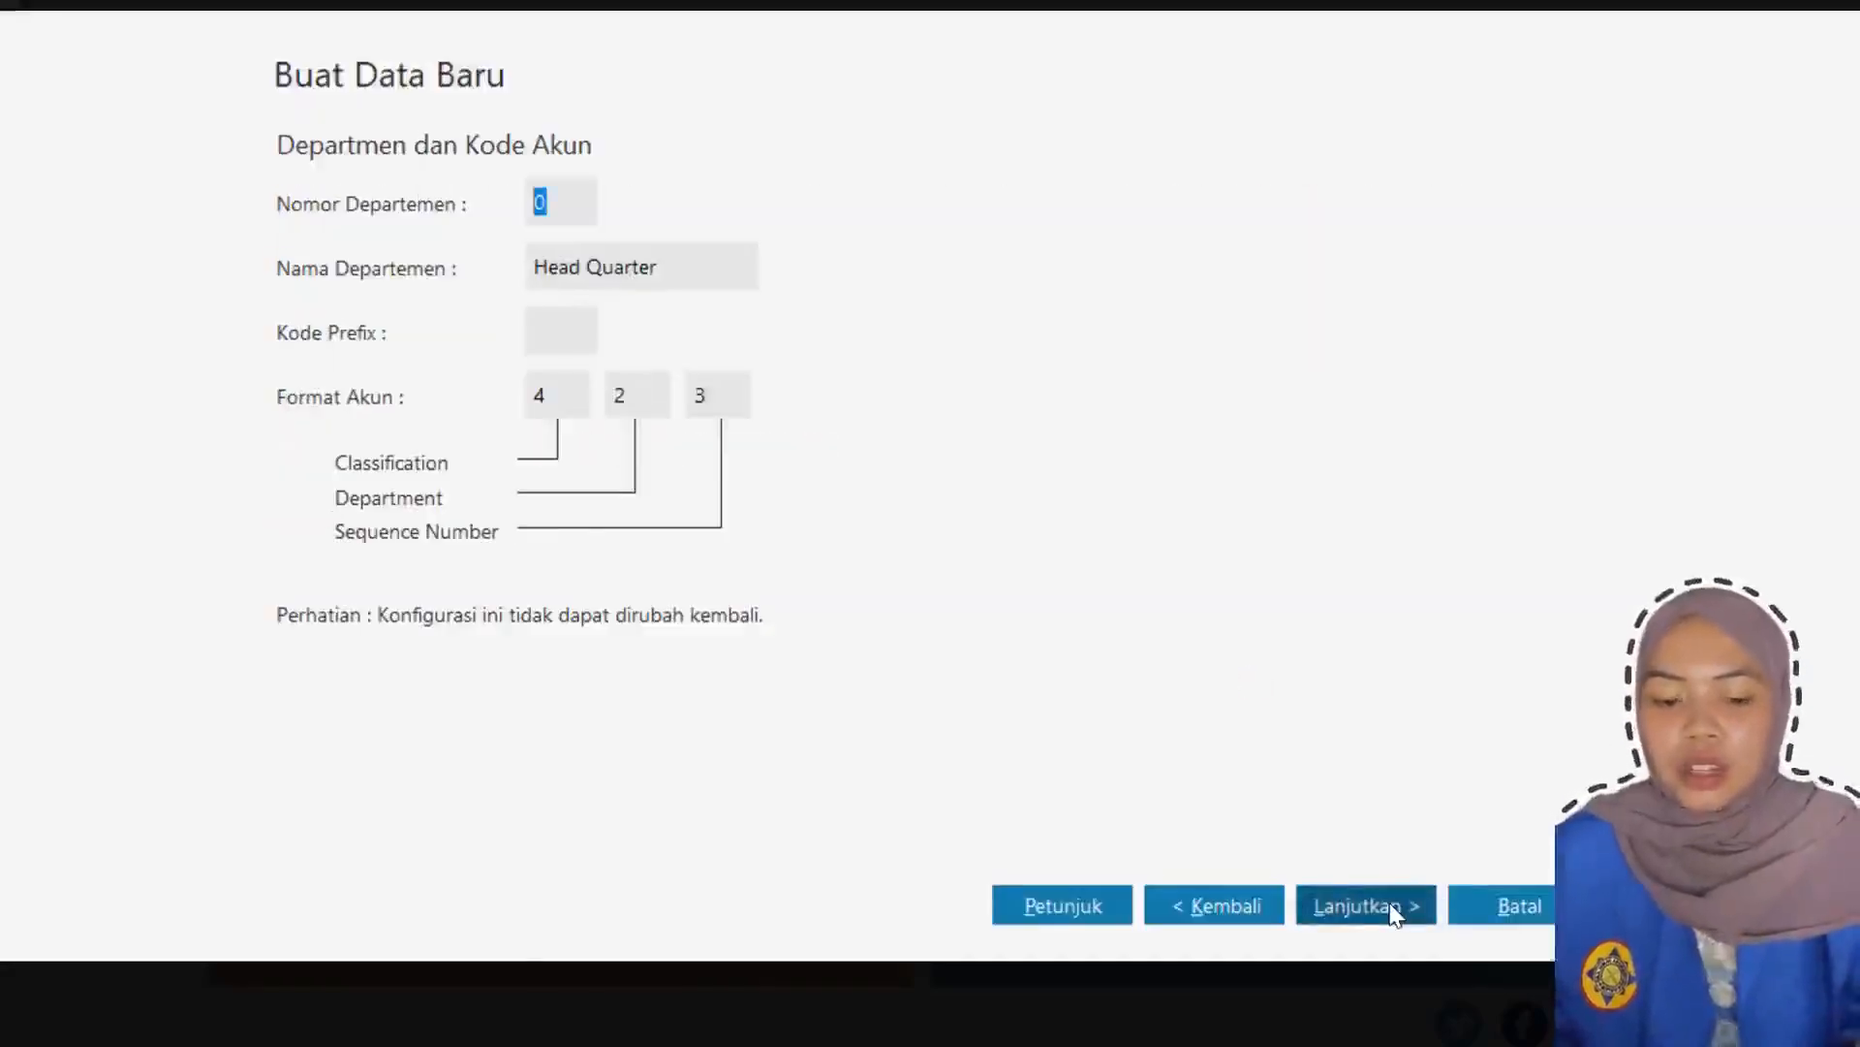
{"action": "left_click", "coordinate": [1417, 909]}
{"action": "left_click", "coordinate": [1494, 909]}
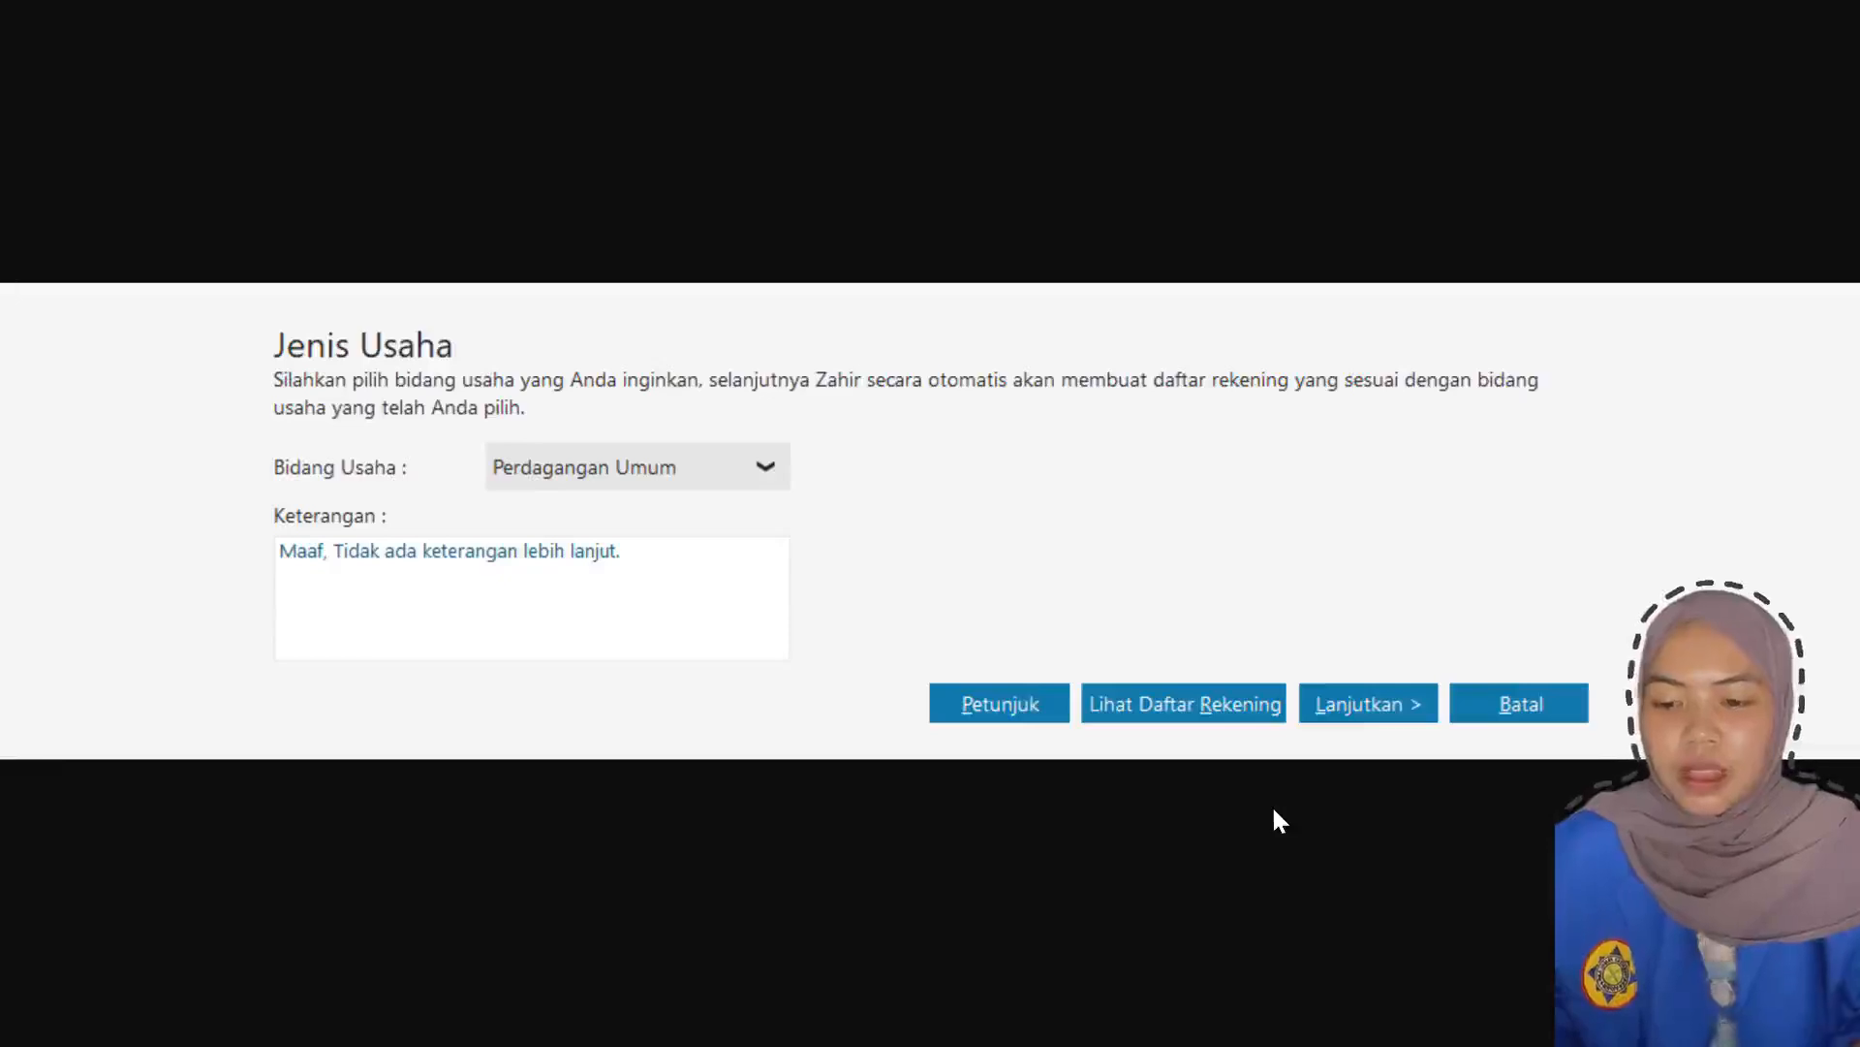
- Choose Jasa Umum as the company's line of business and confirm continuing with it
{"action": "left_click", "coordinate": [748, 482]}
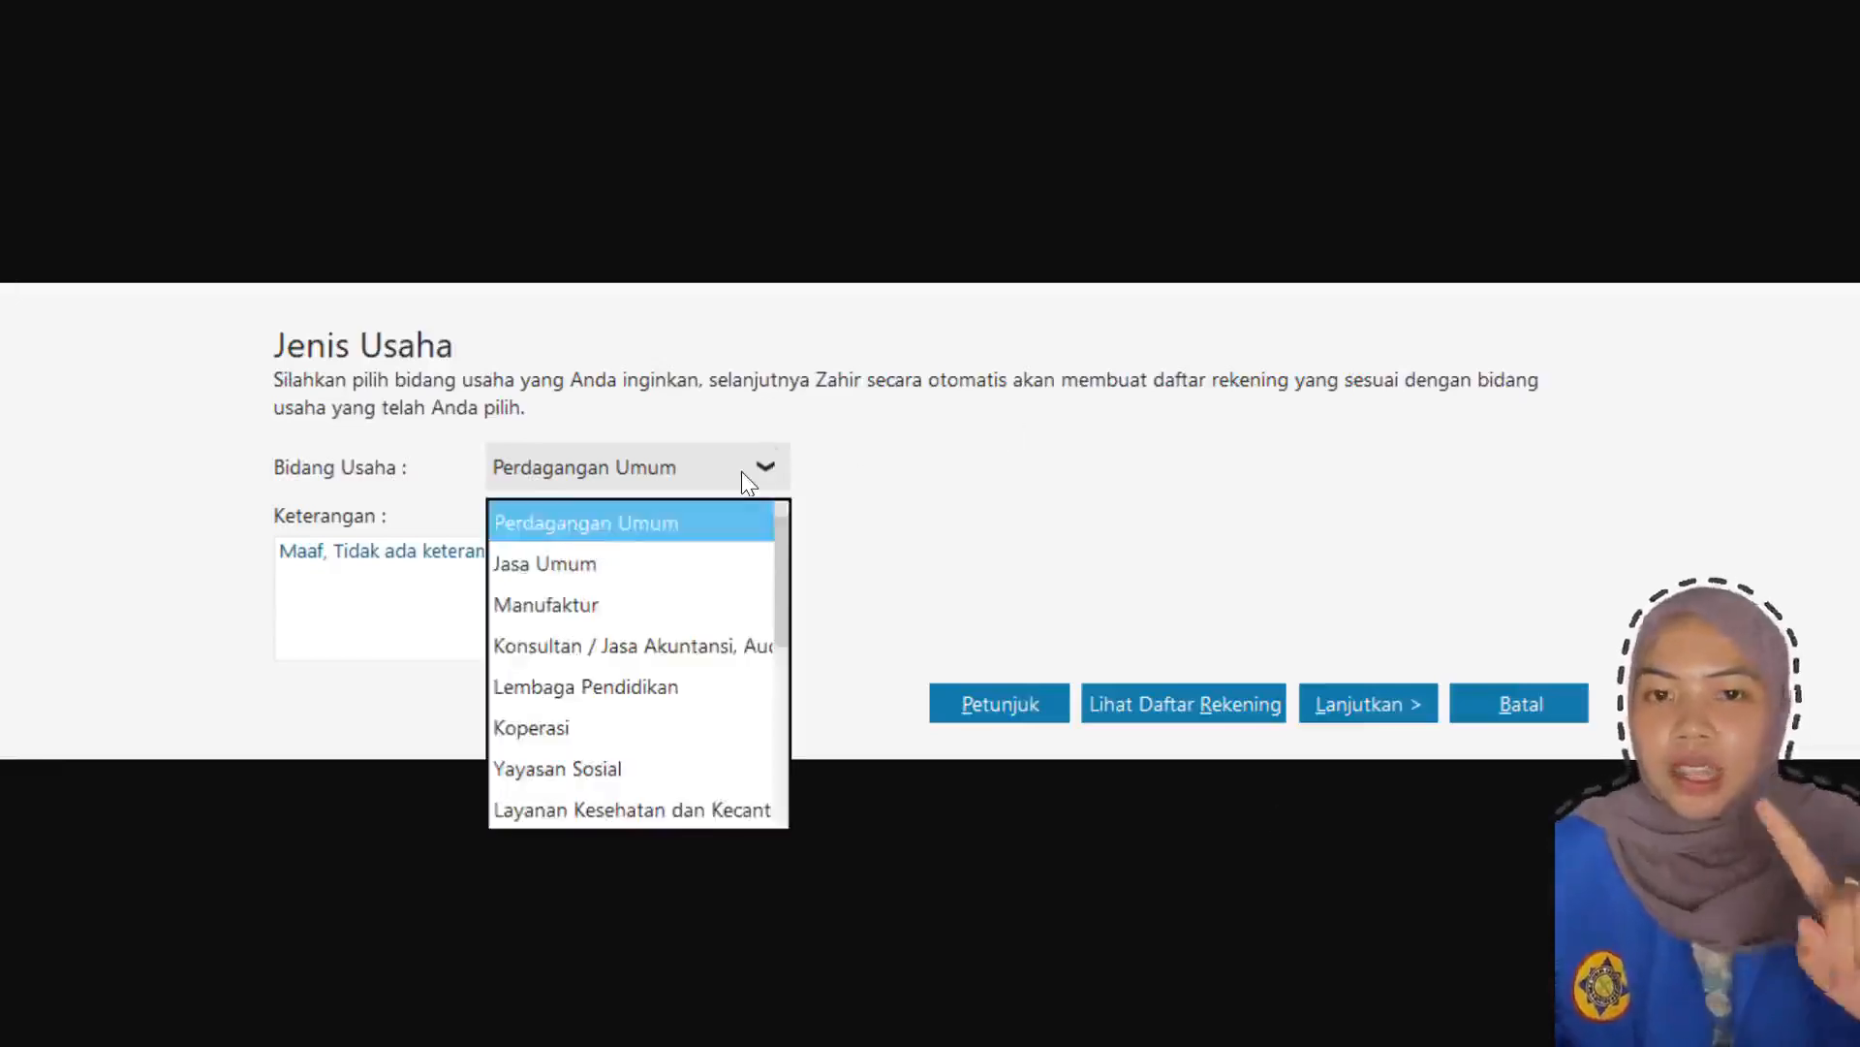
{"action": "left_click", "coordinate": [687, 565]}
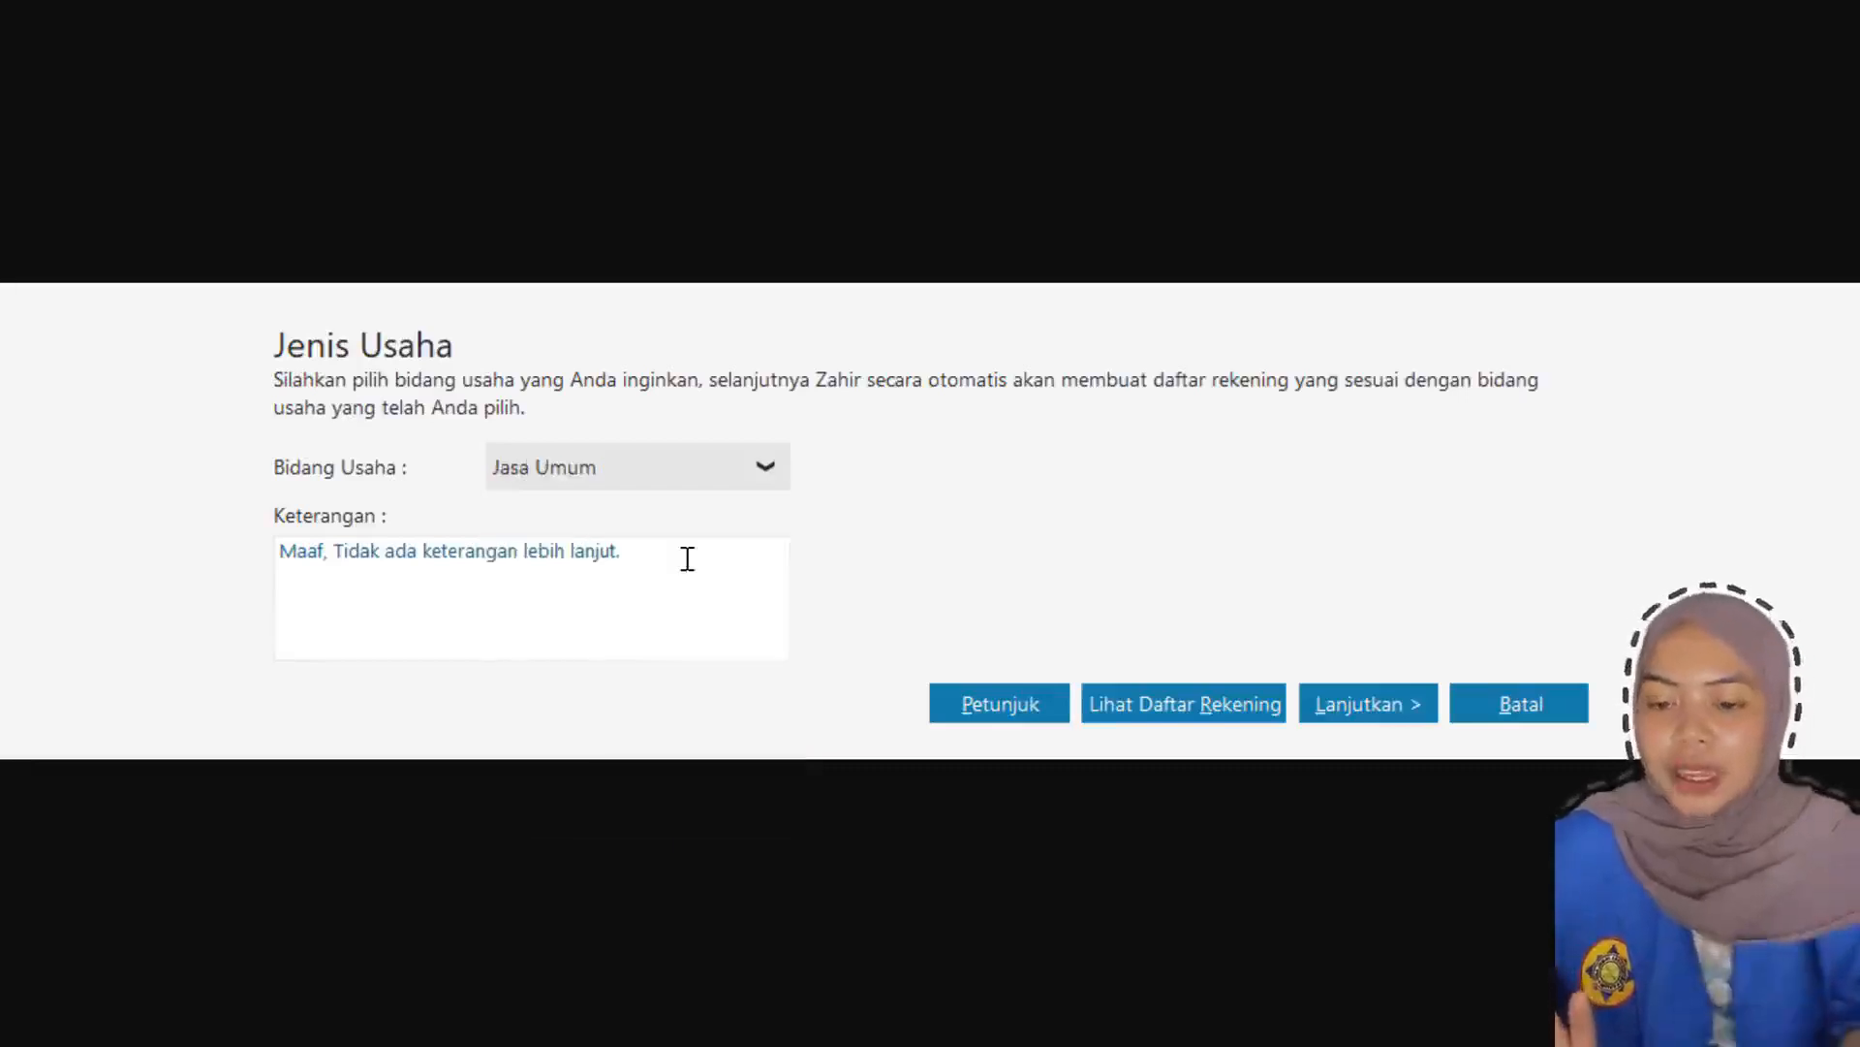
{"action": "left_click", "coordinate": [1345, 707]}
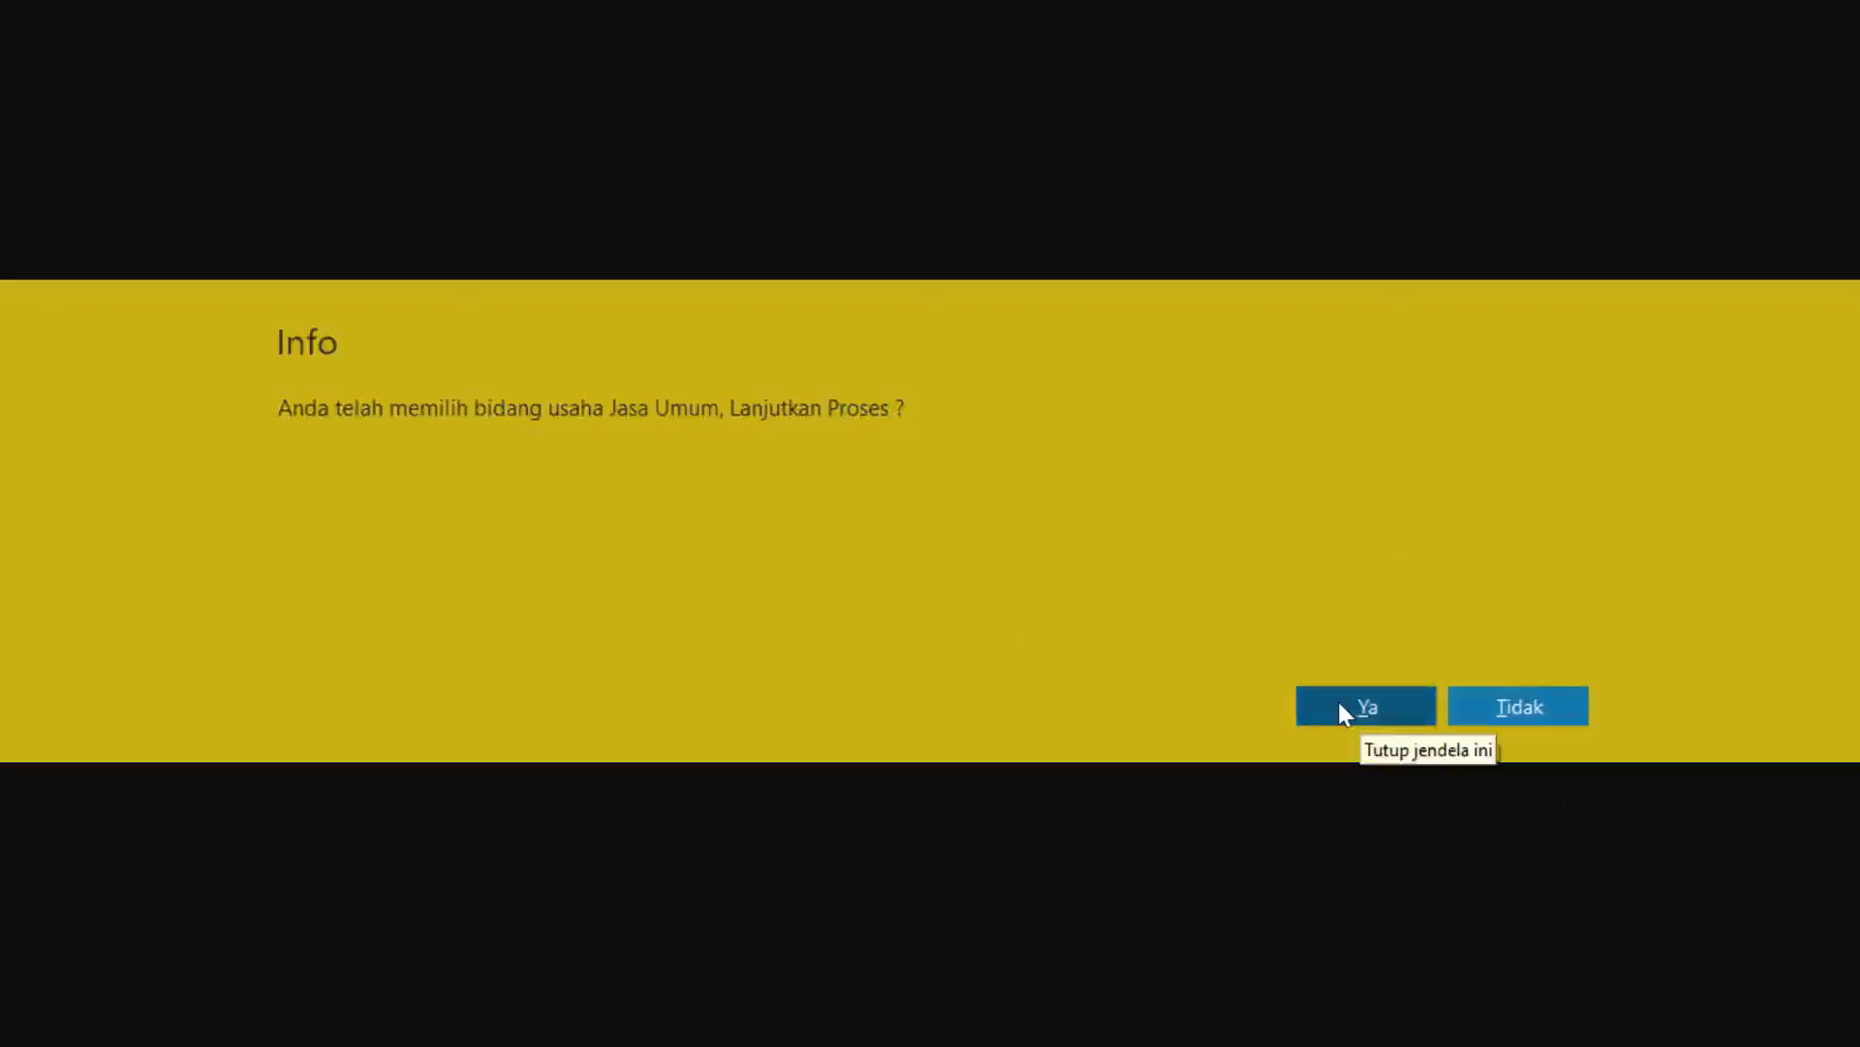
{"action": "left_click", "coordinate": [1343, 711]}
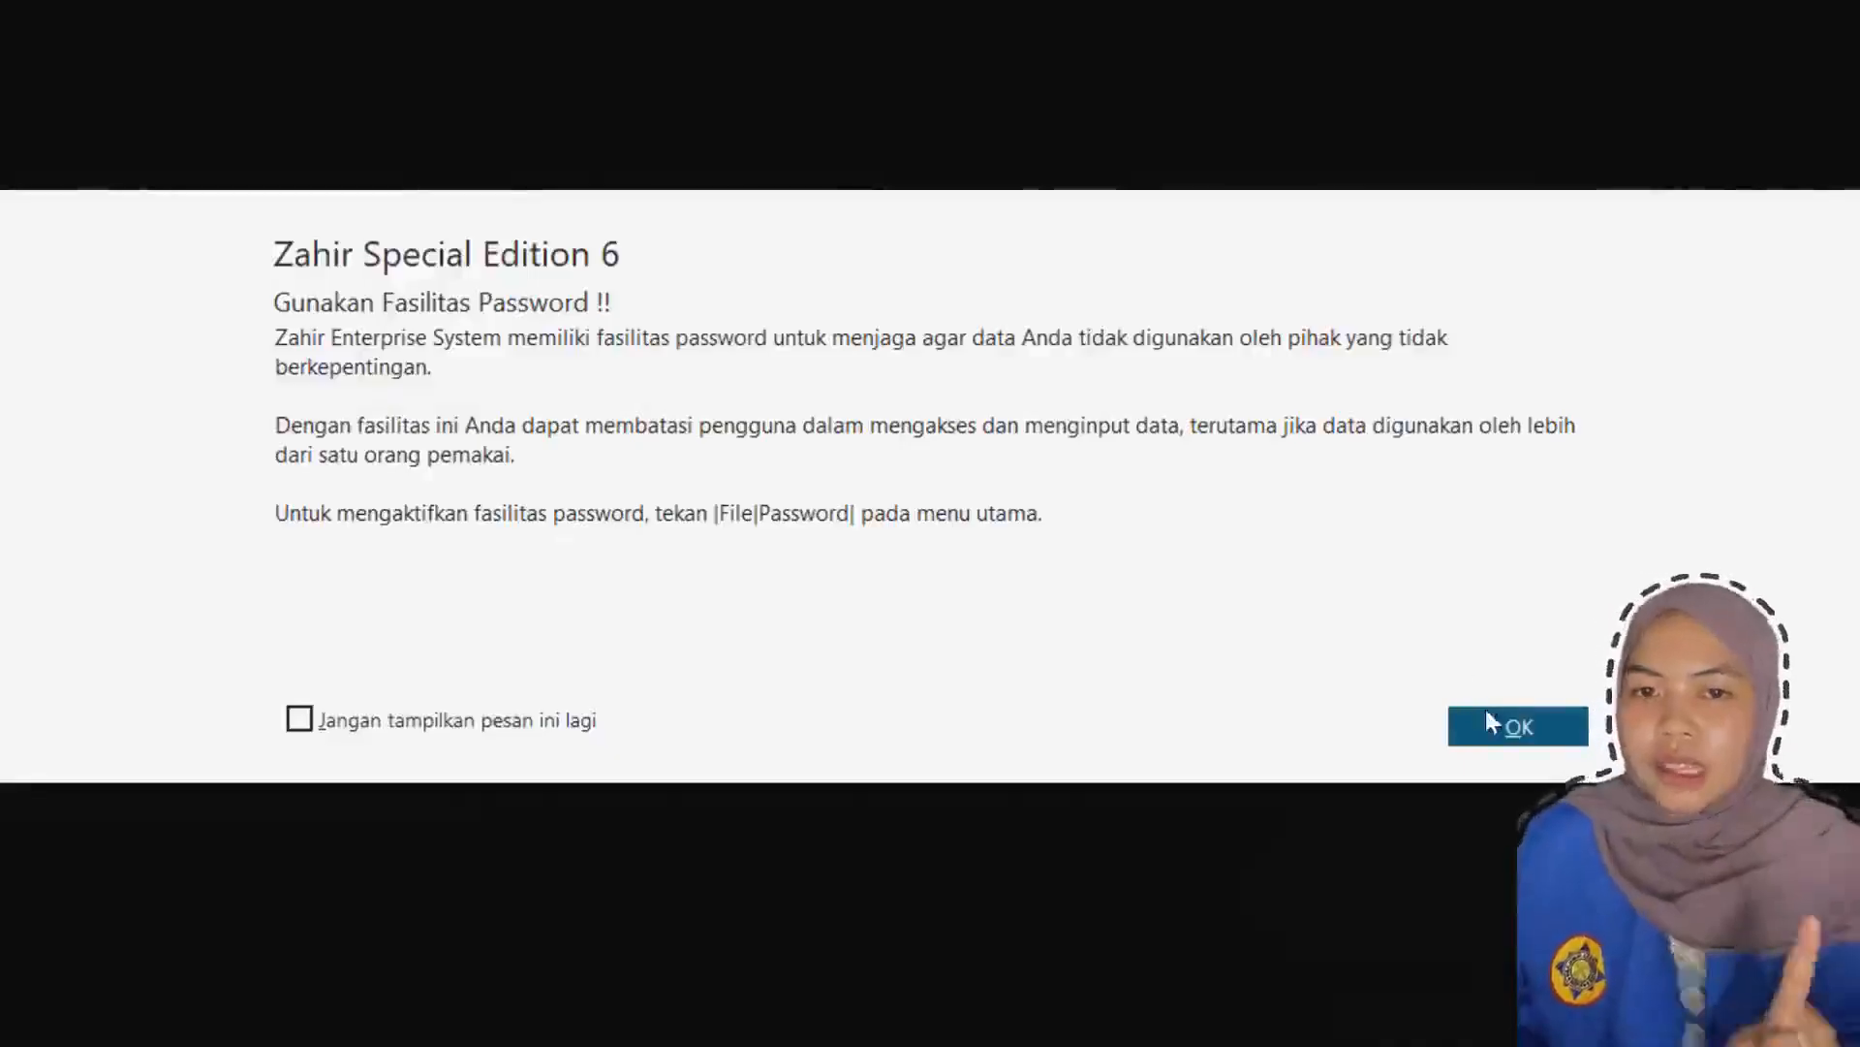
- Dismiss the password notice, accept IDR as the functional currency, and set the USD exchange rate to 15000 IDR
{"action": "left_click", "coordinate": [1493, 729]}
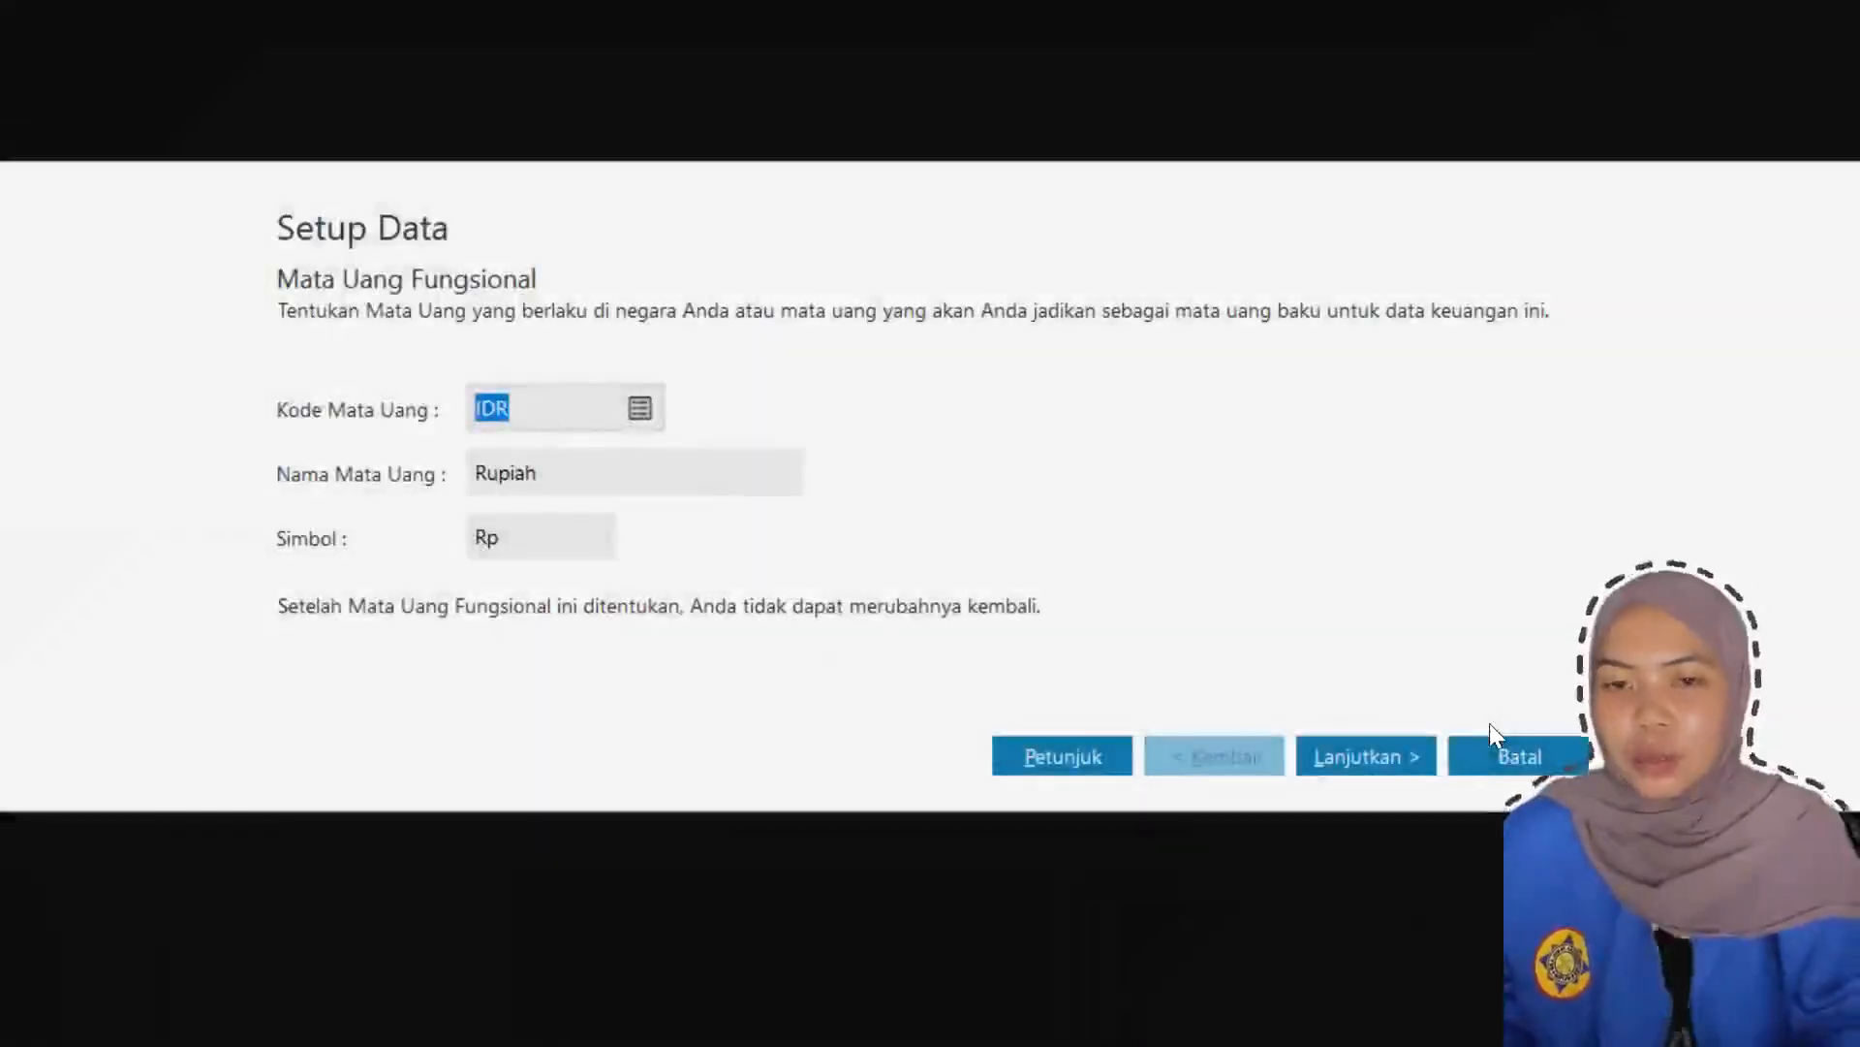
{"action": "left_click", "coordinate": [1383, 770]}
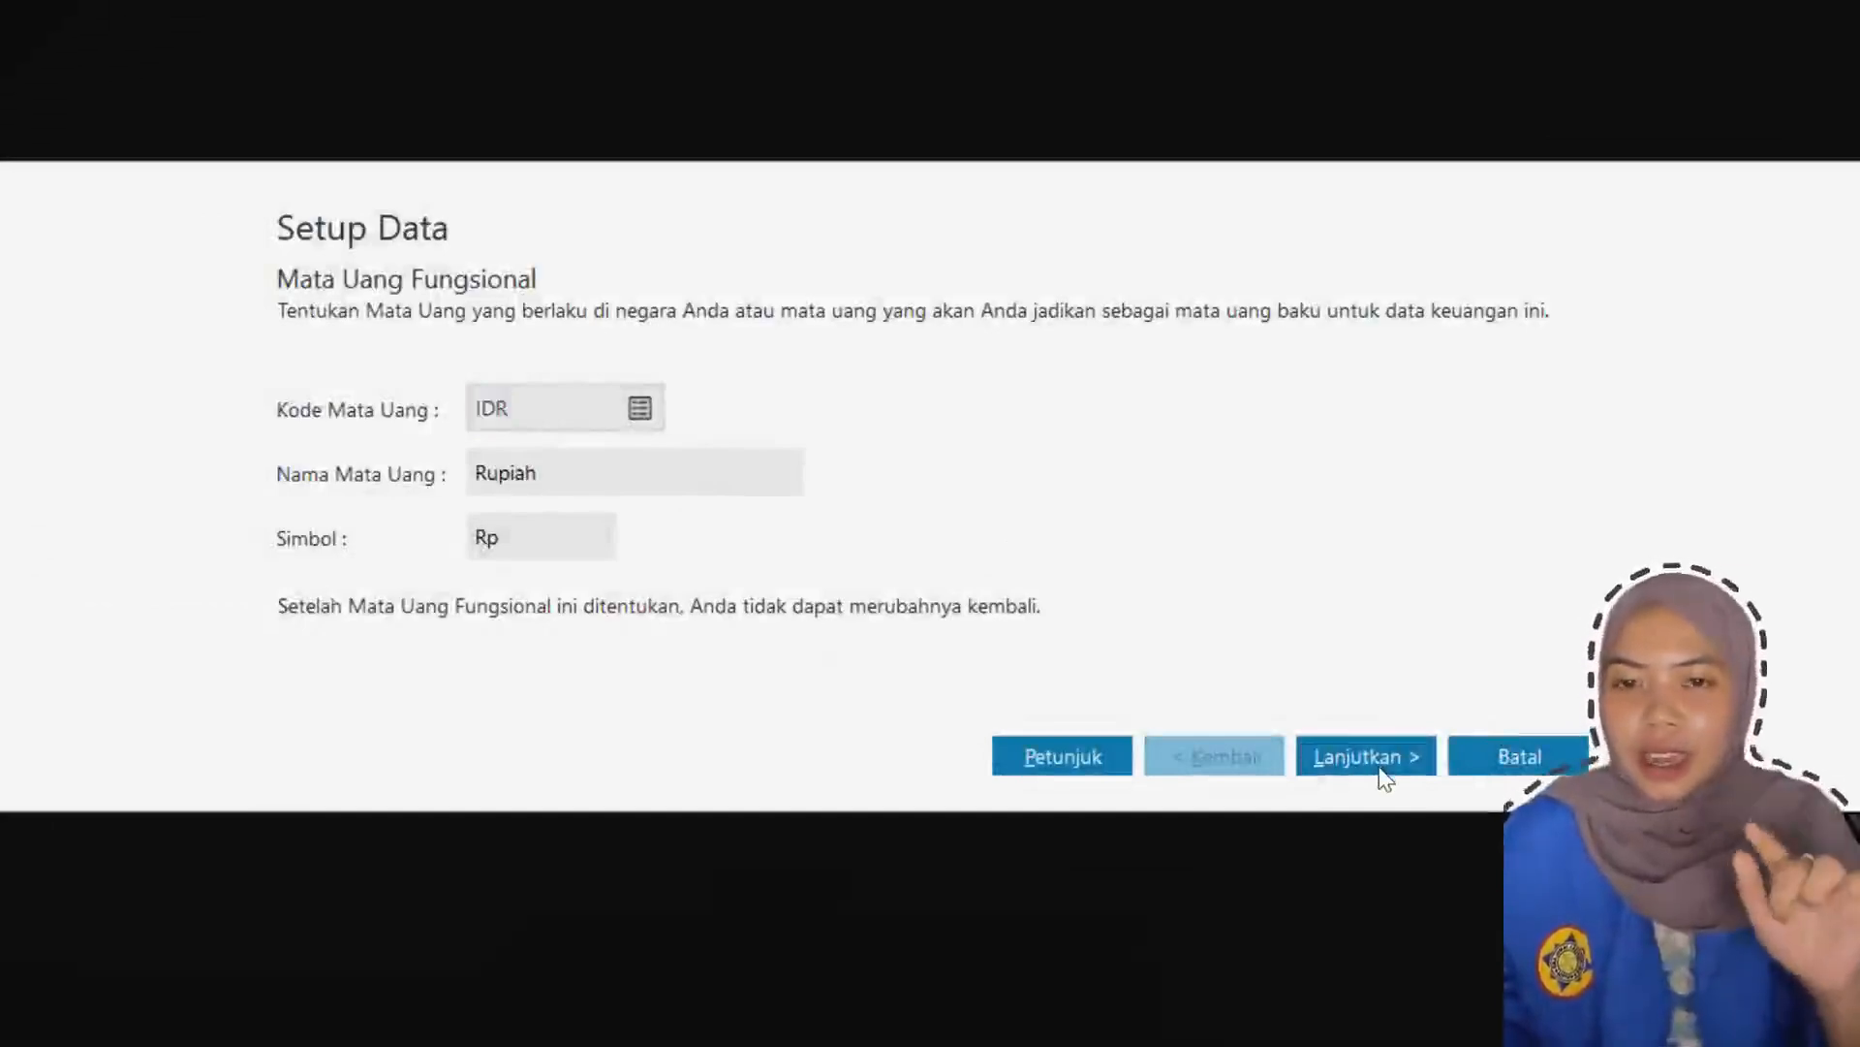
{"action": "left_click", "coordinate": [628, 586]}
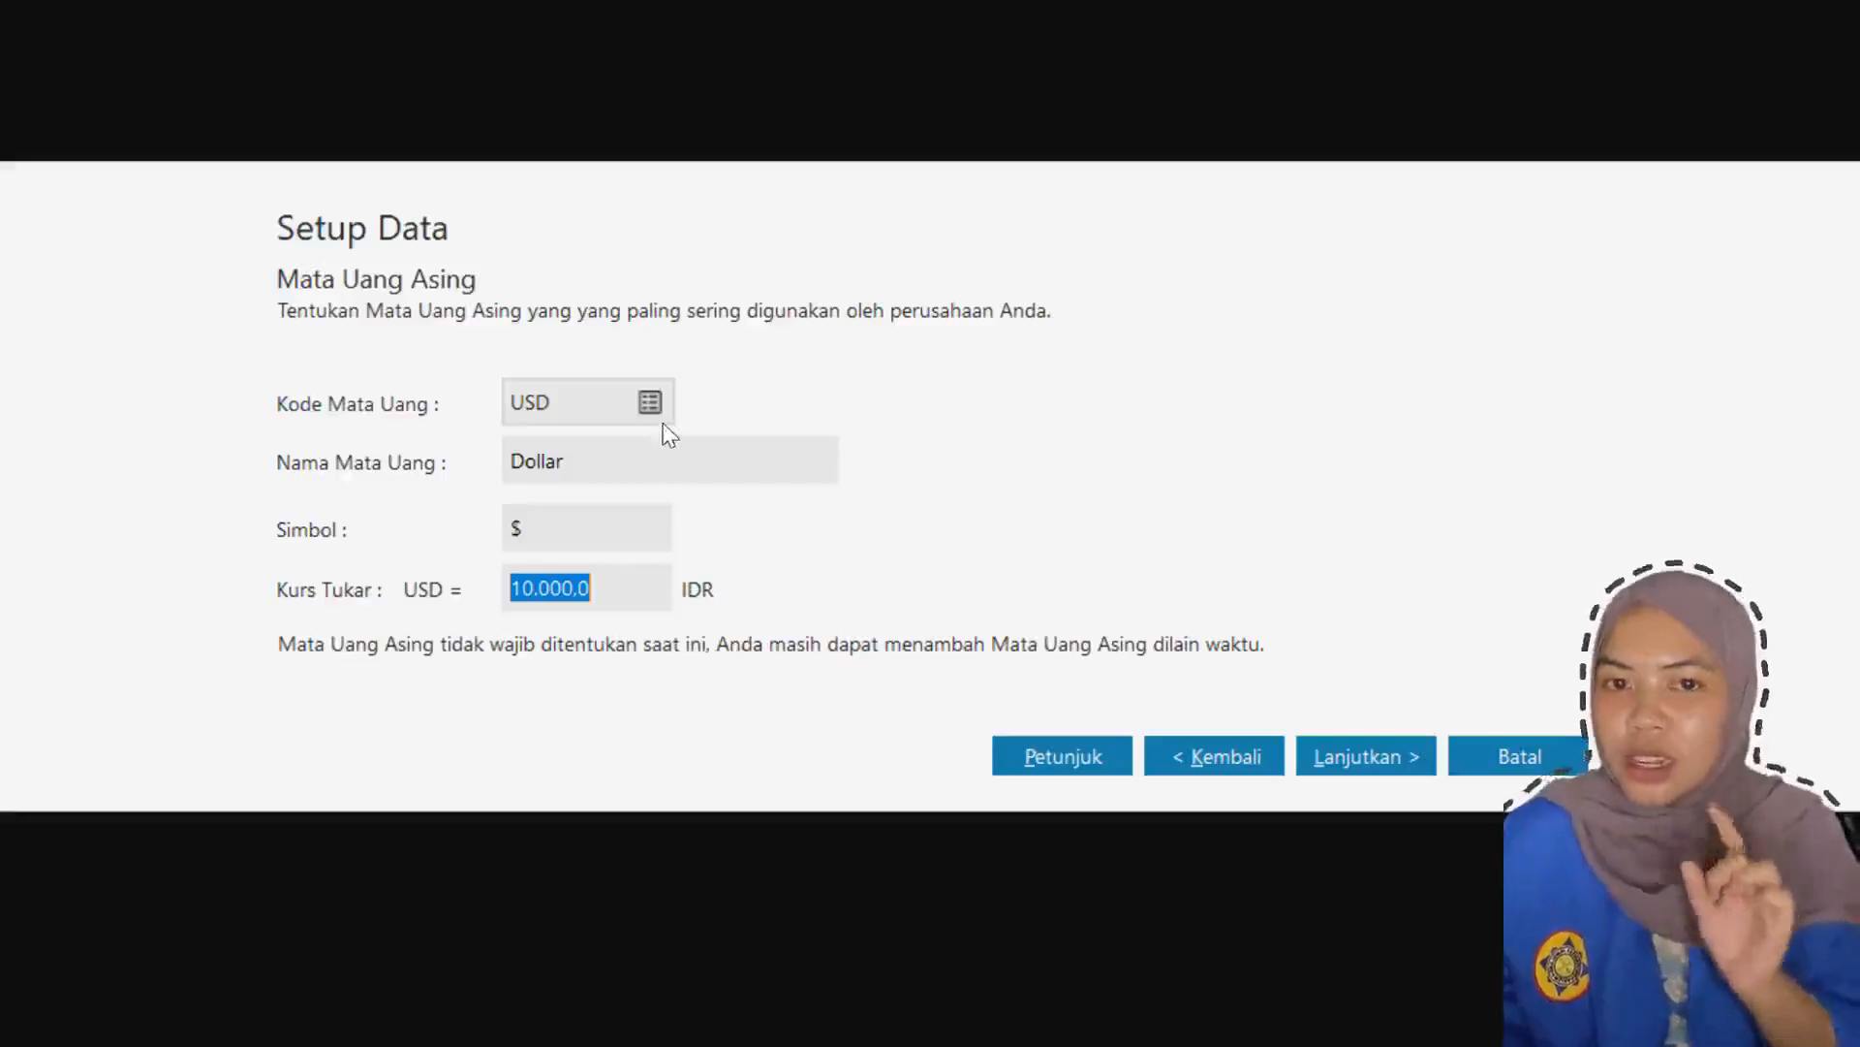
{"action": "type", "text": "15.000,000"}
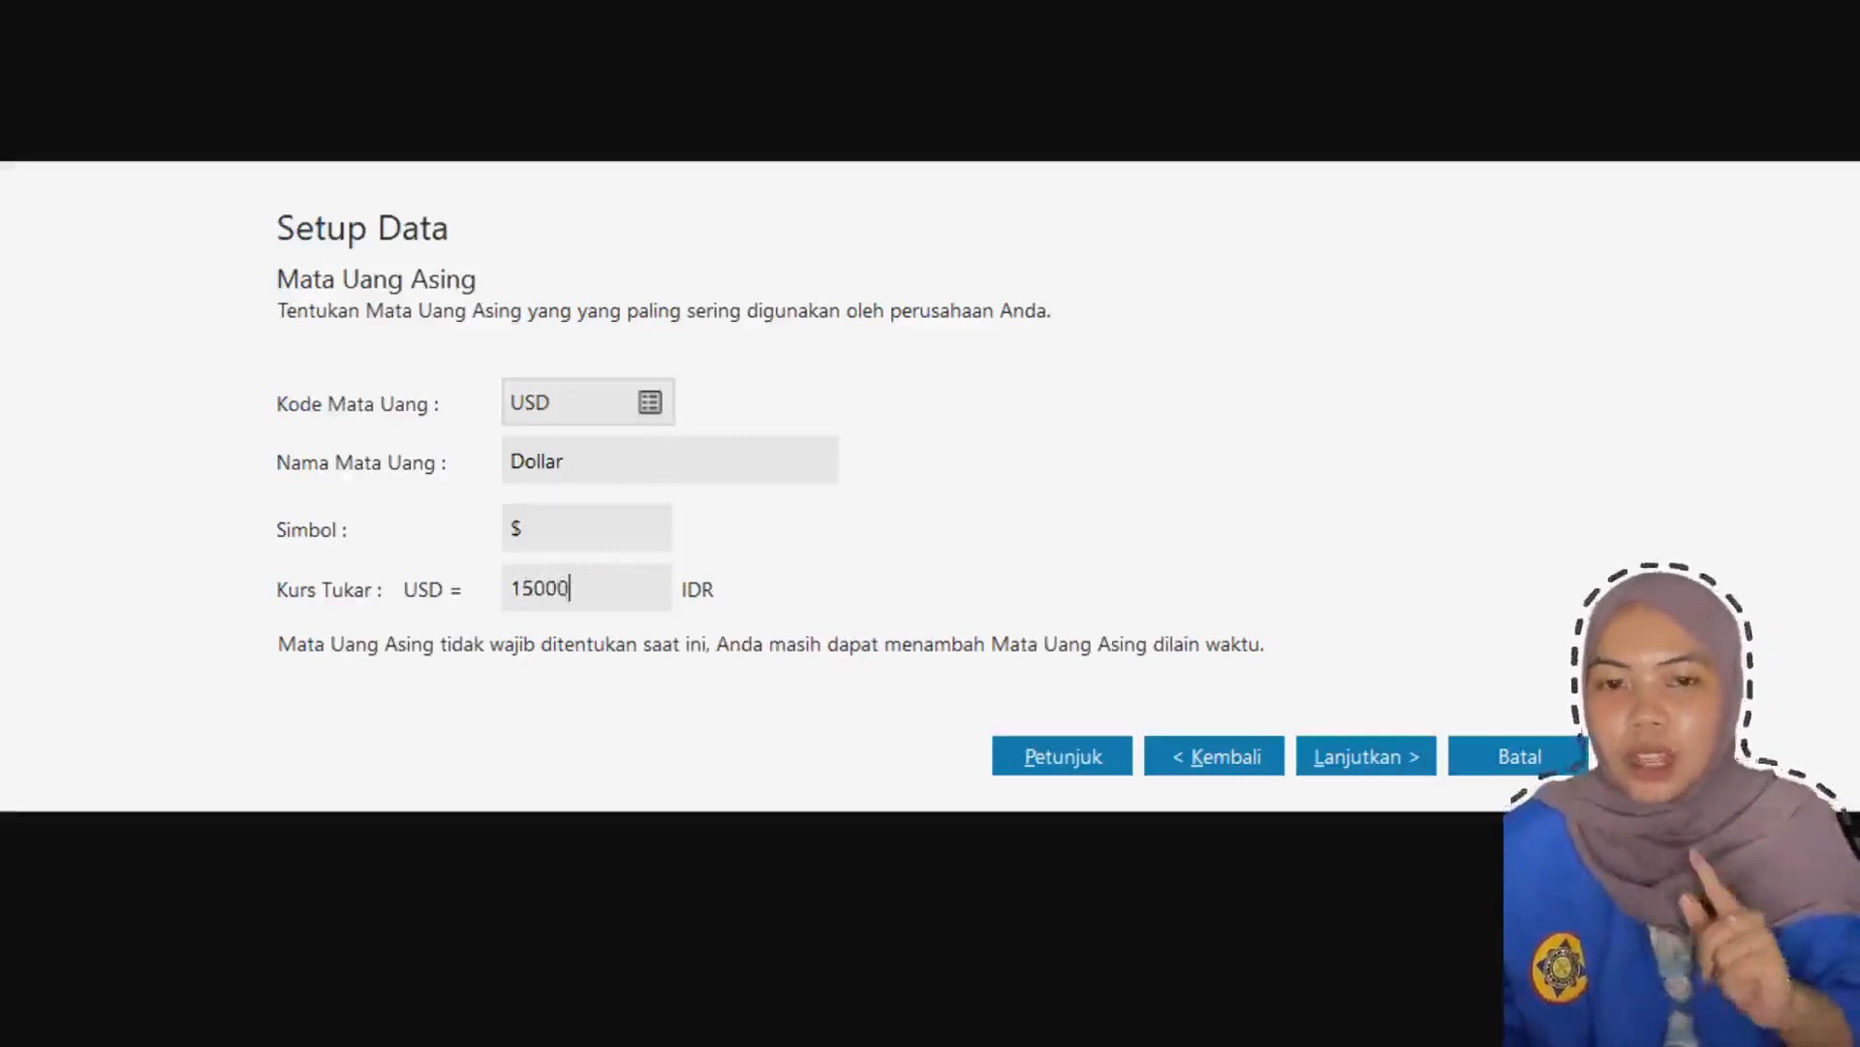
{"action": "key", "text": "Tab"}
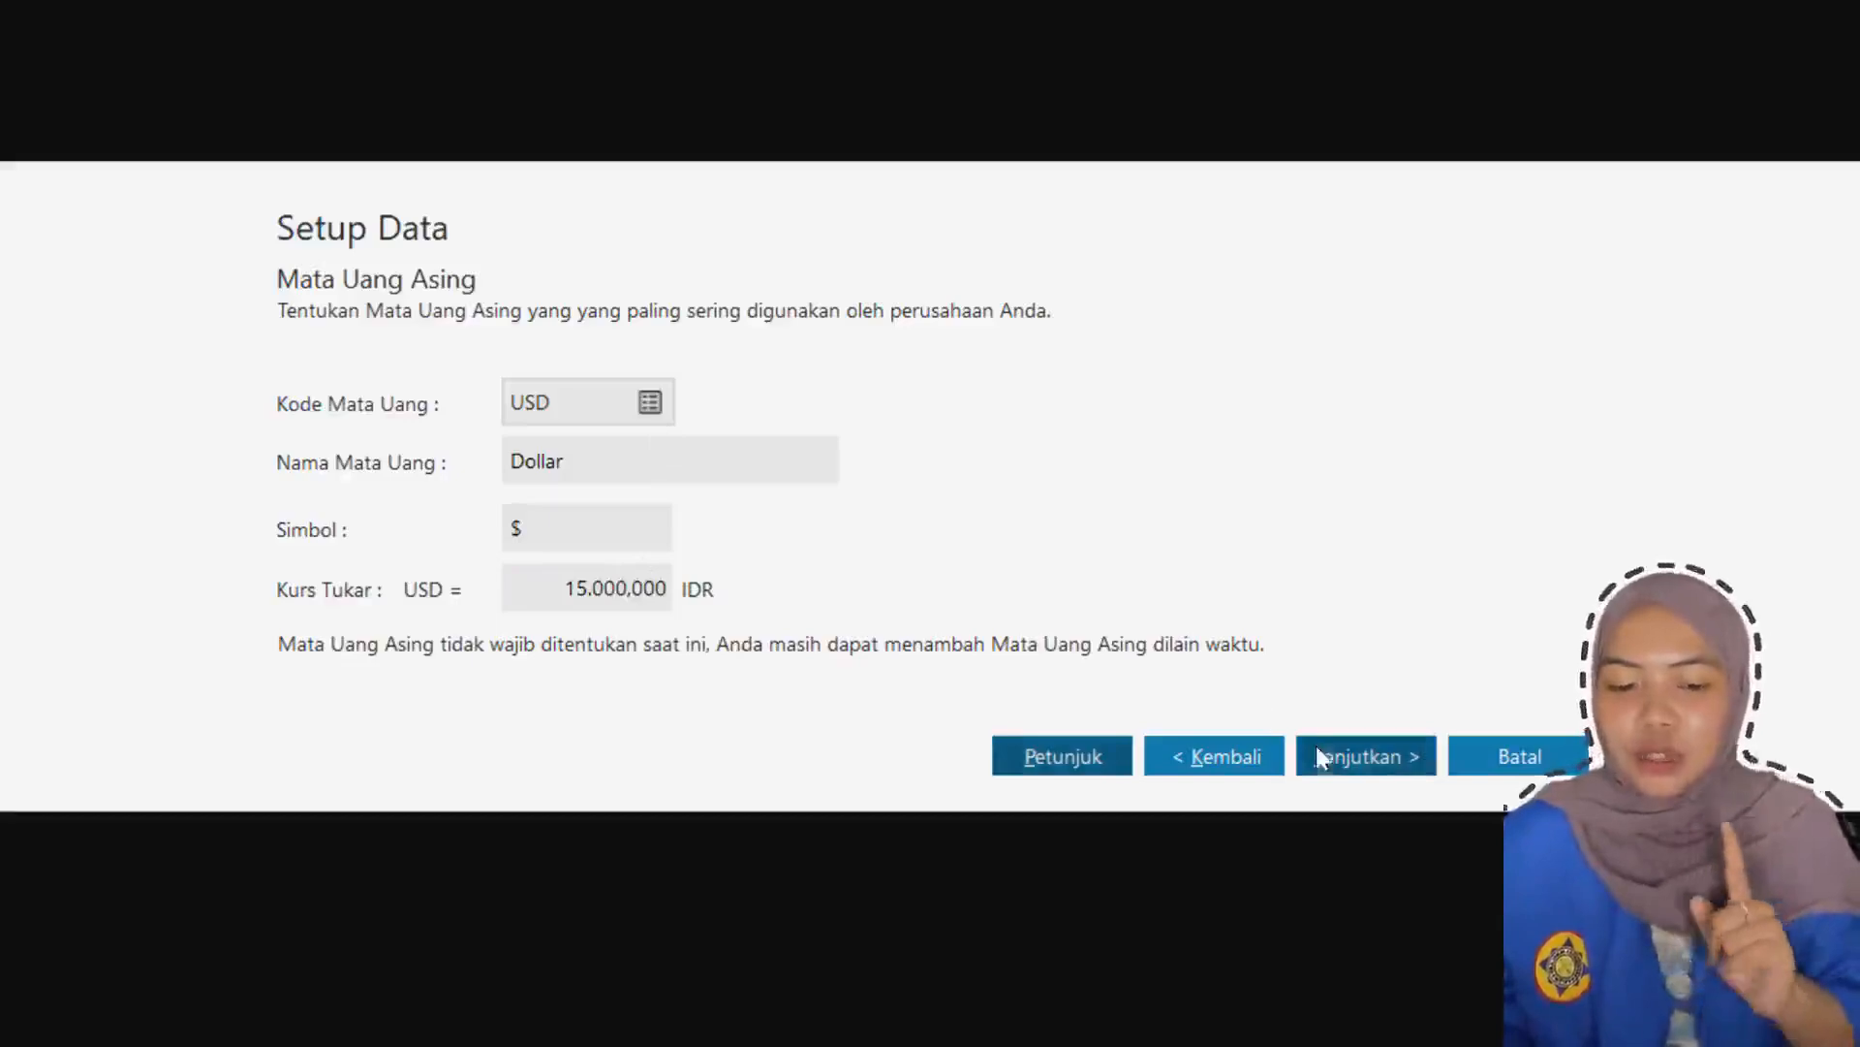
{"action": "left_click", "coordinate": [1354, 766]}
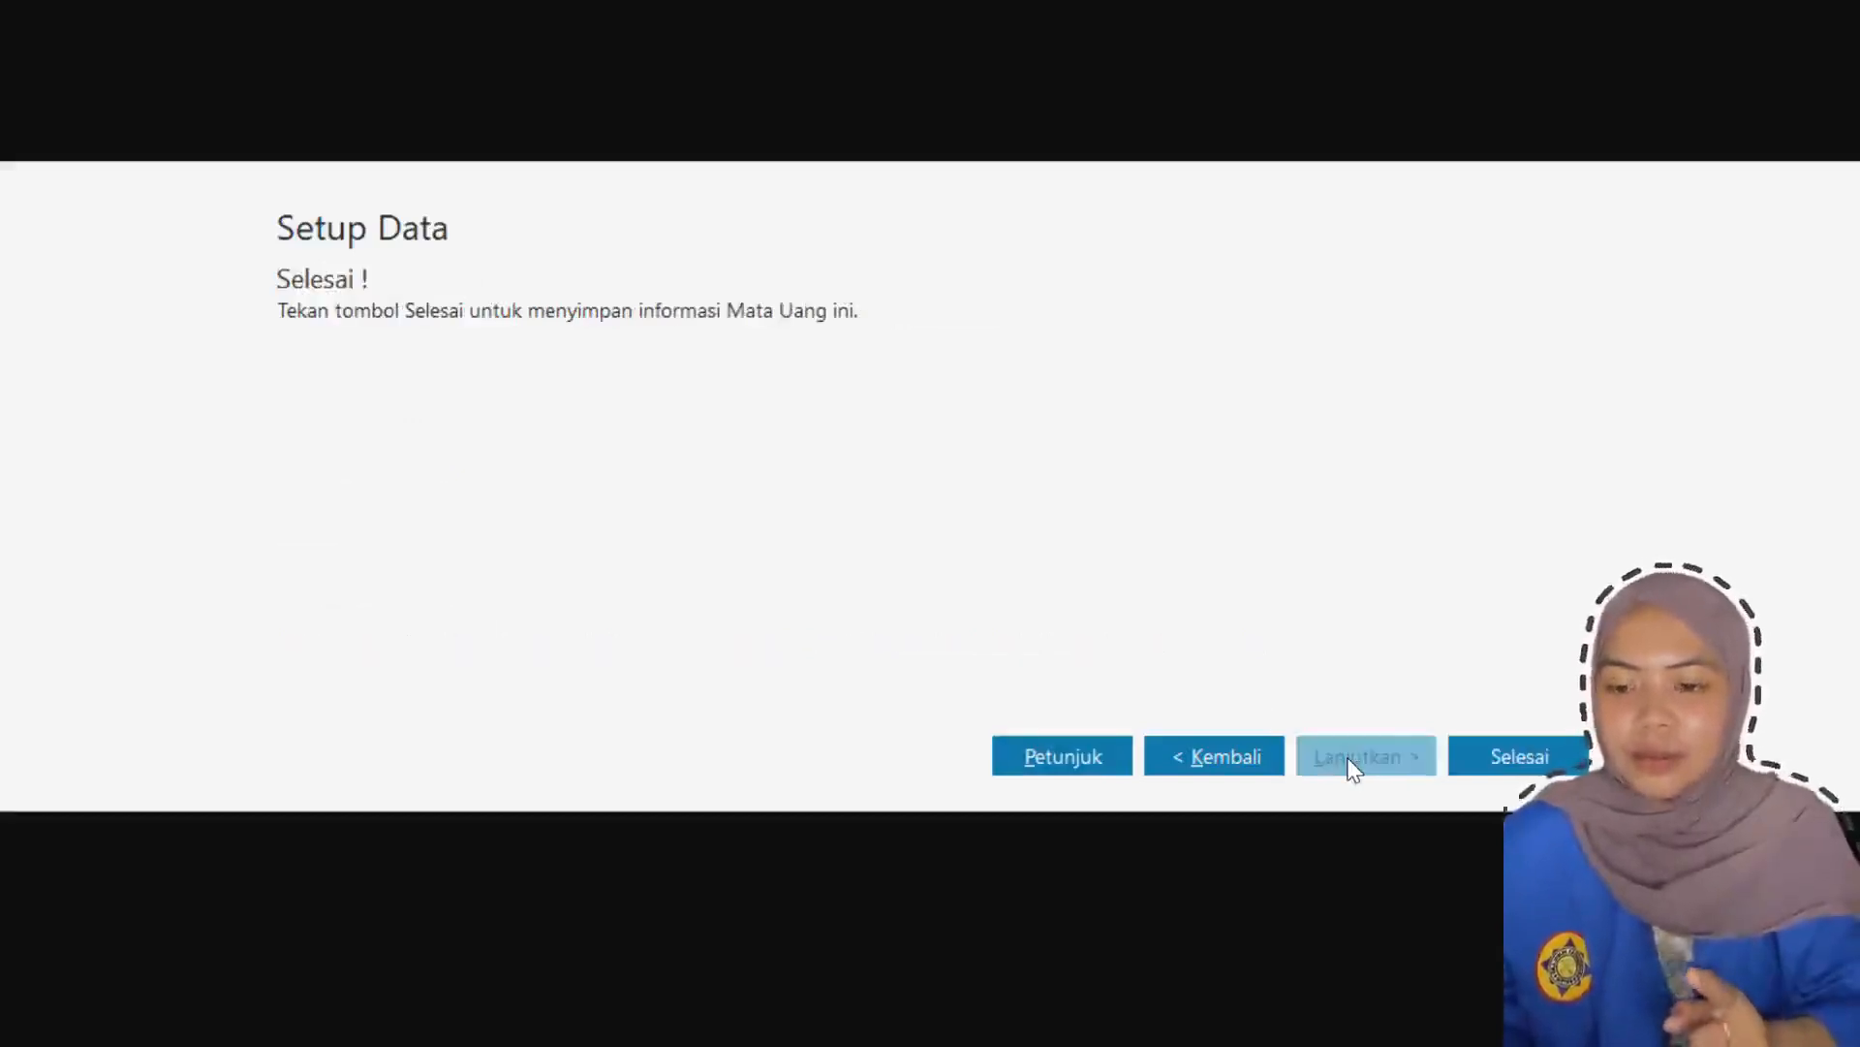
- Finish the data setup by saving the currency information
{"action": "left_click", "coordinate": [1501, 772]}
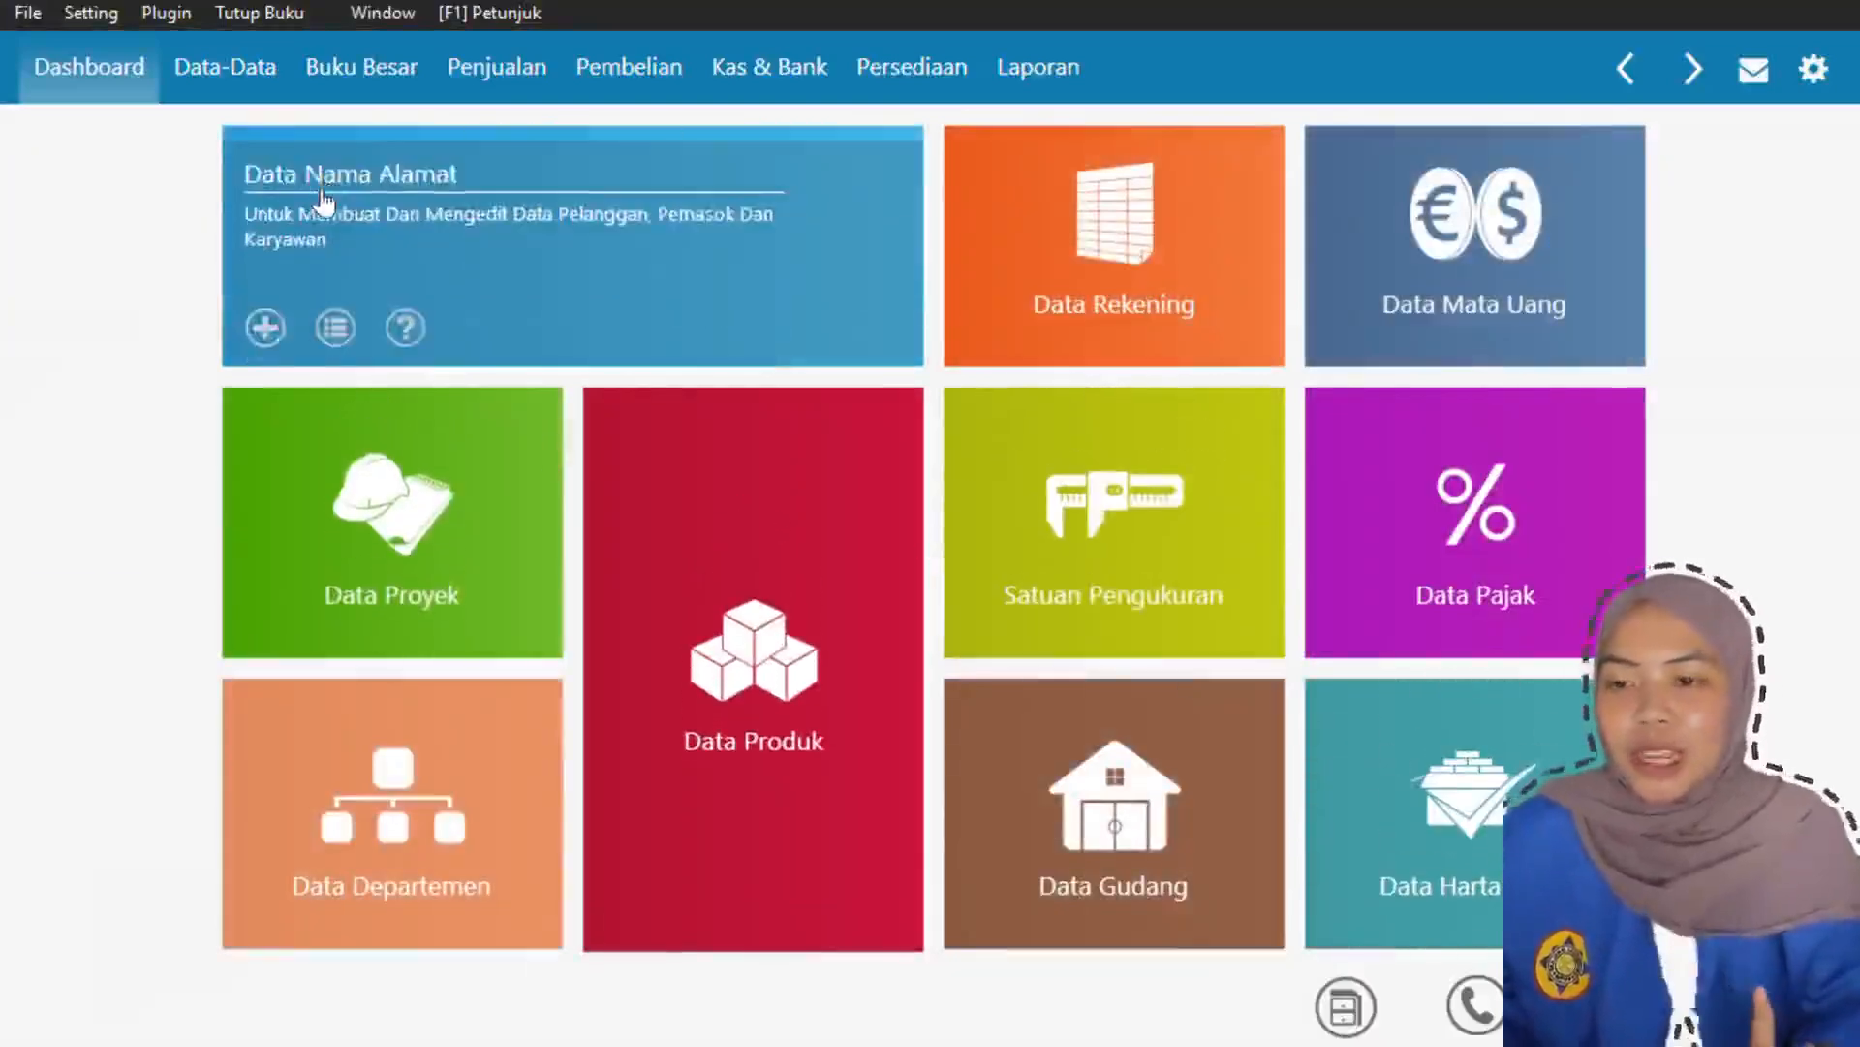
{"action": "left_click", "coordinate": [29, 11]}
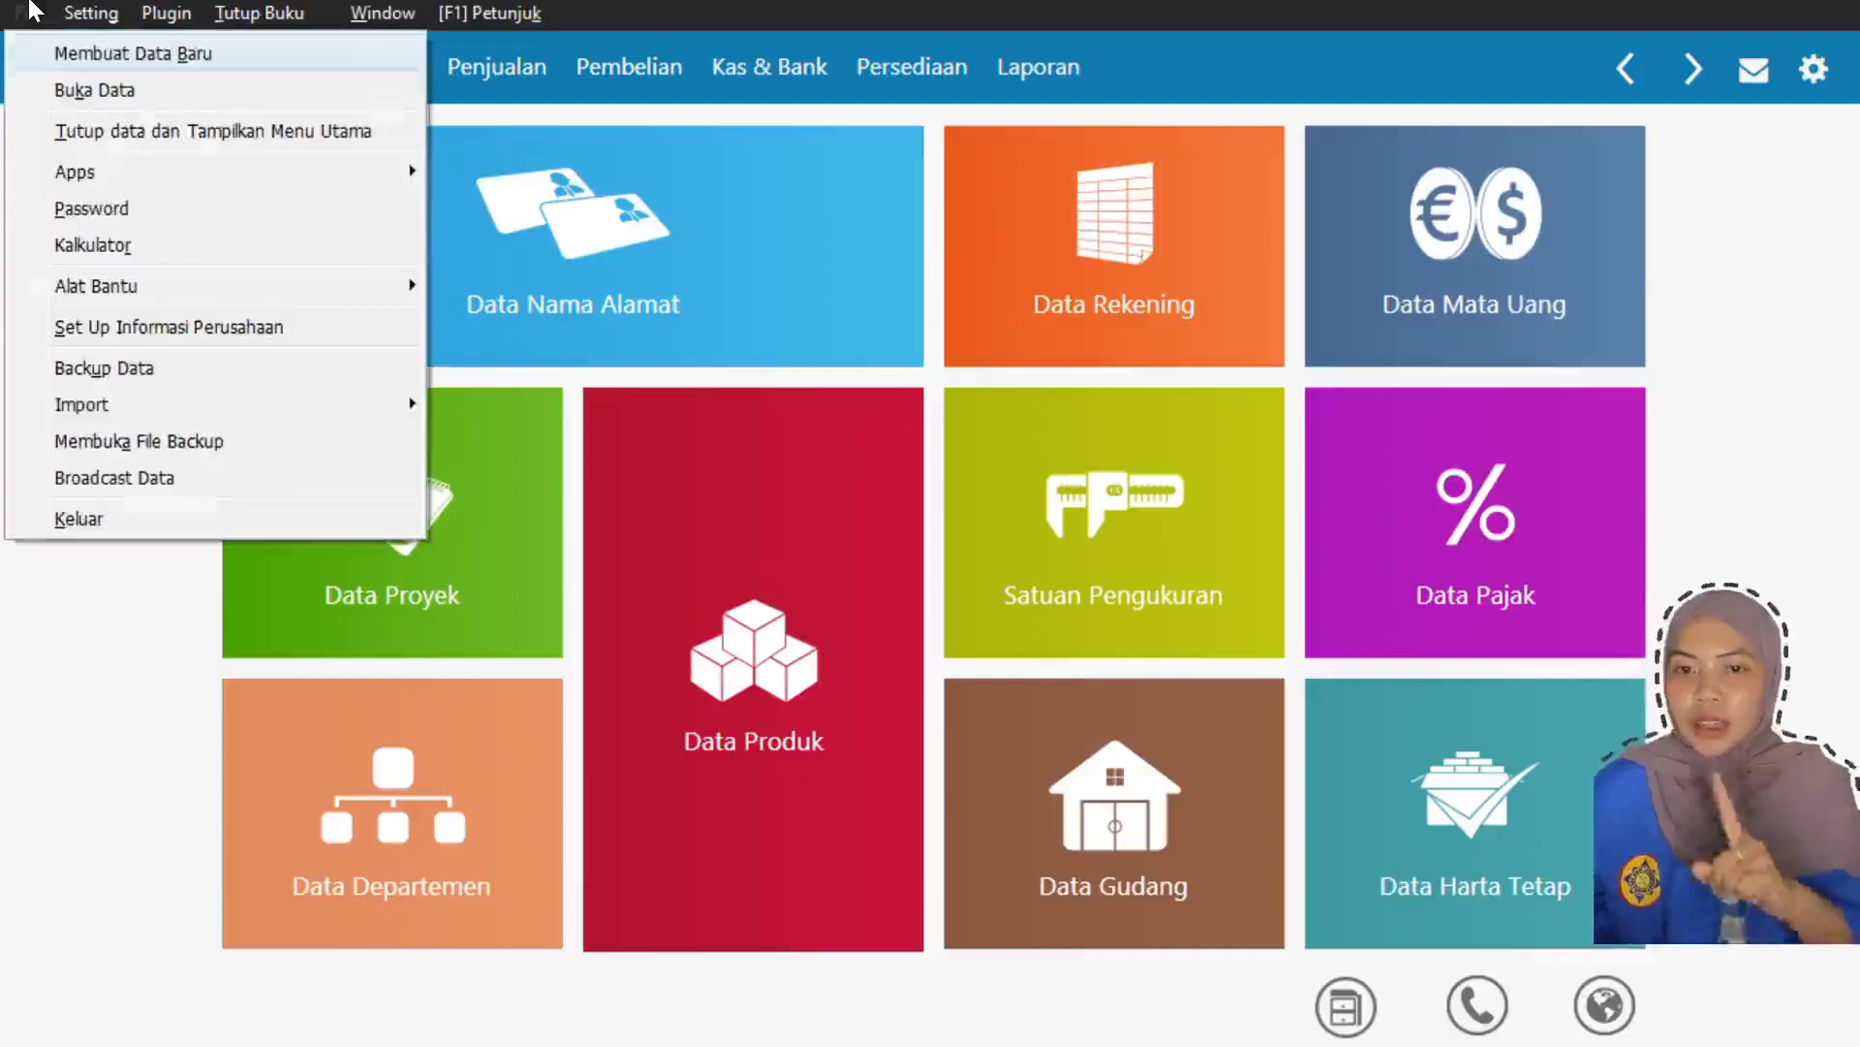
{"action": "left_click", "coordinate": [42, 643]}
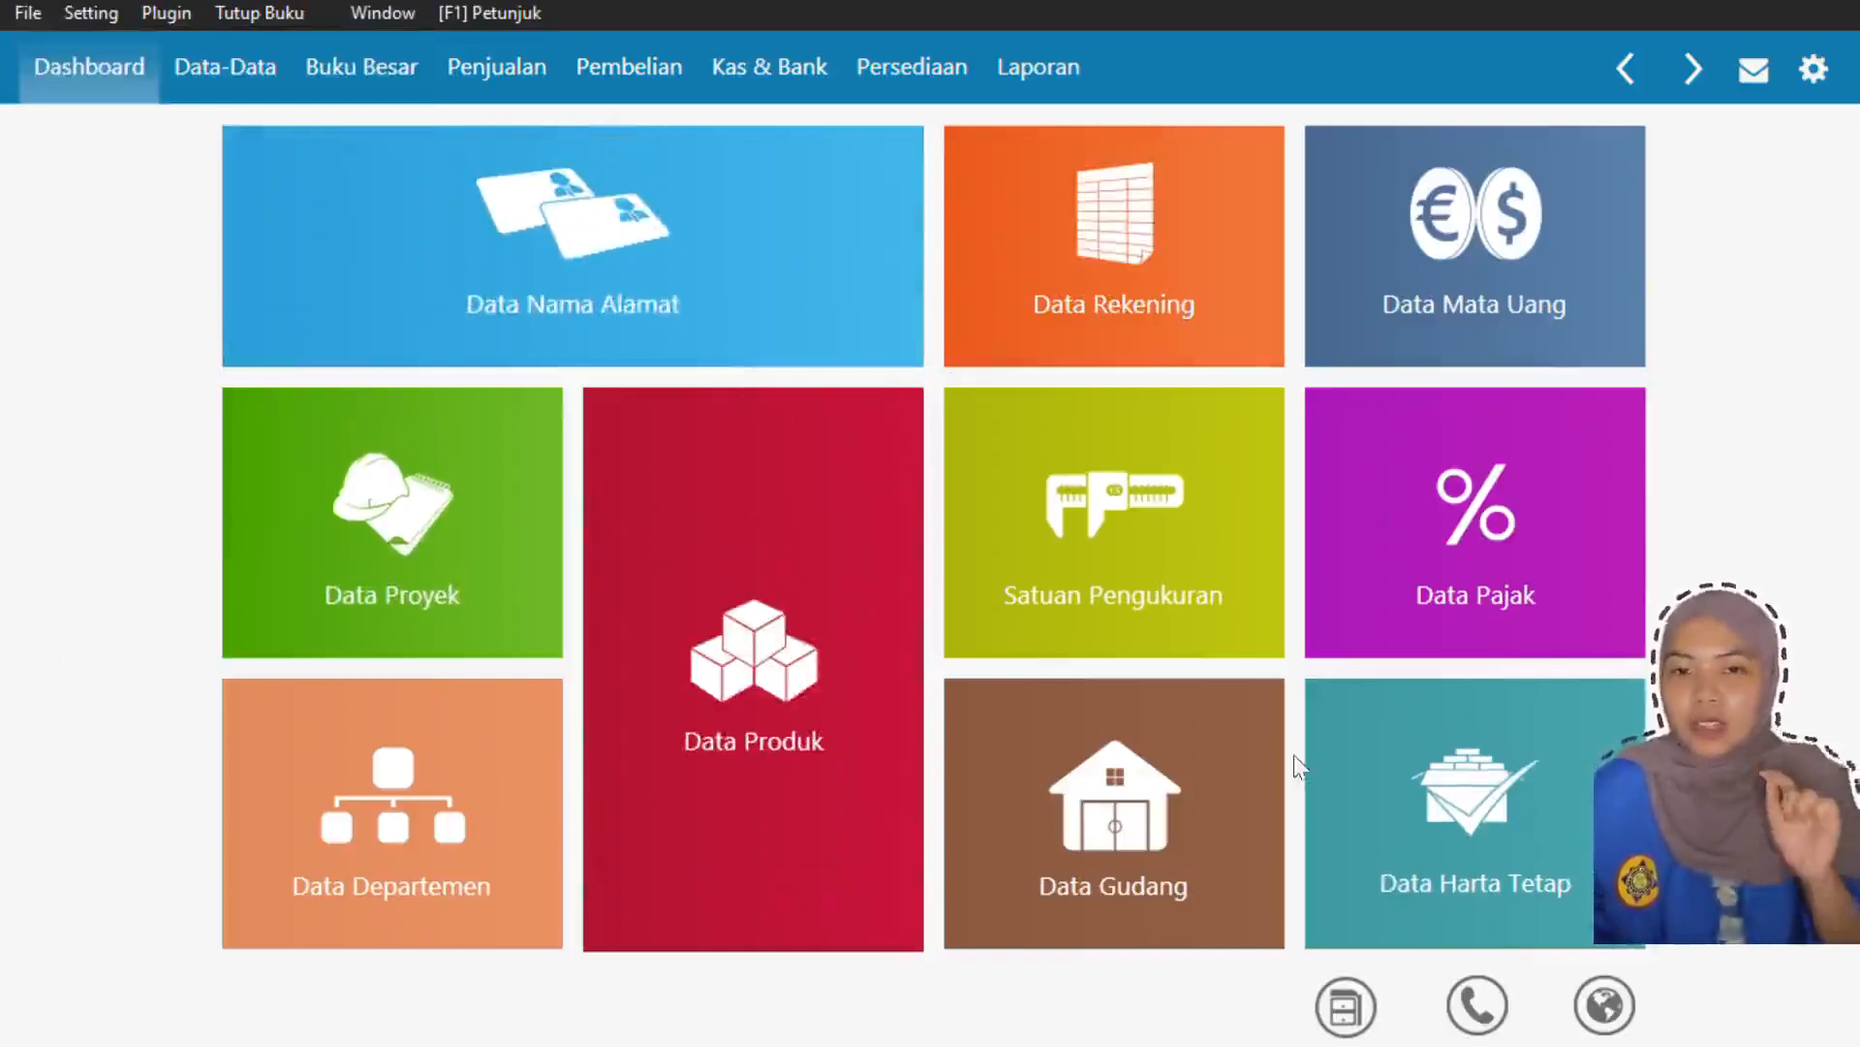
- Open the account opening balances and enter 8.750.000 for Kas Kecil and 10.000.000 for Kas
{"action": "left_click", "coordinate": [117, 12]}
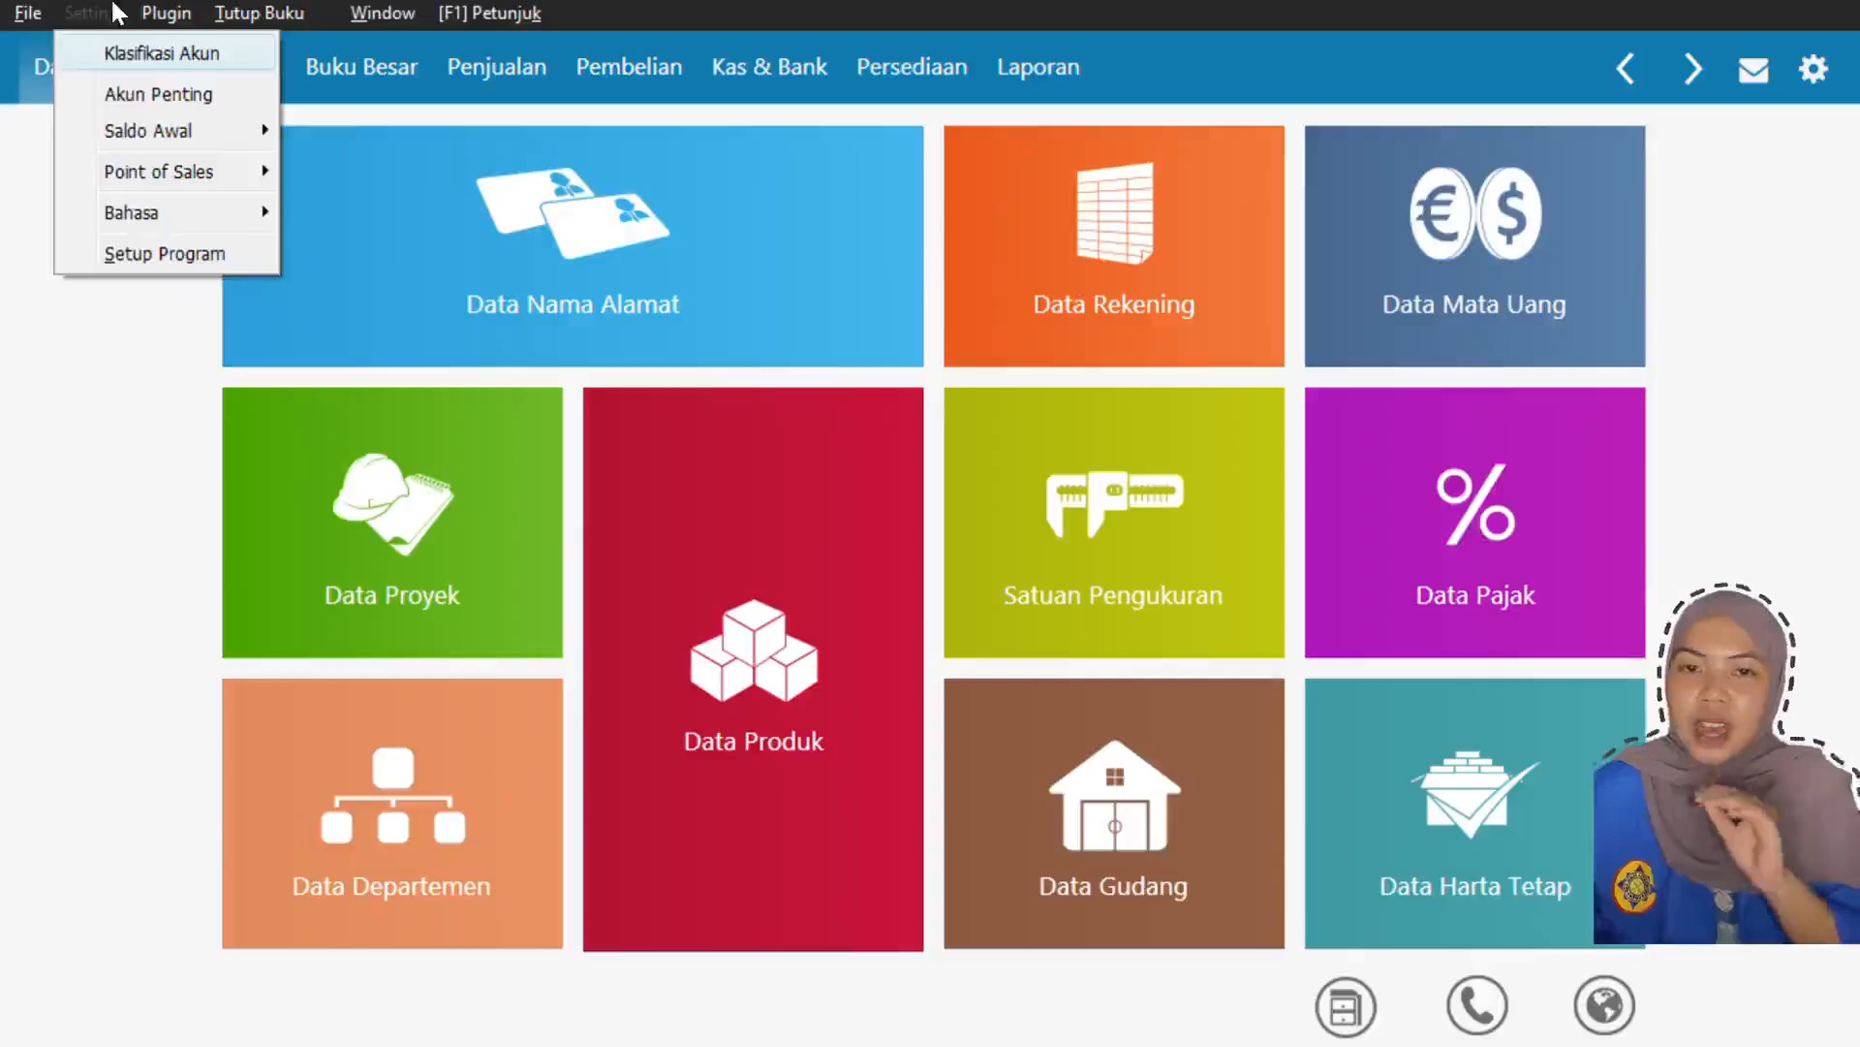
{"action": "mouse_move", "coordinate": [215, 135]}
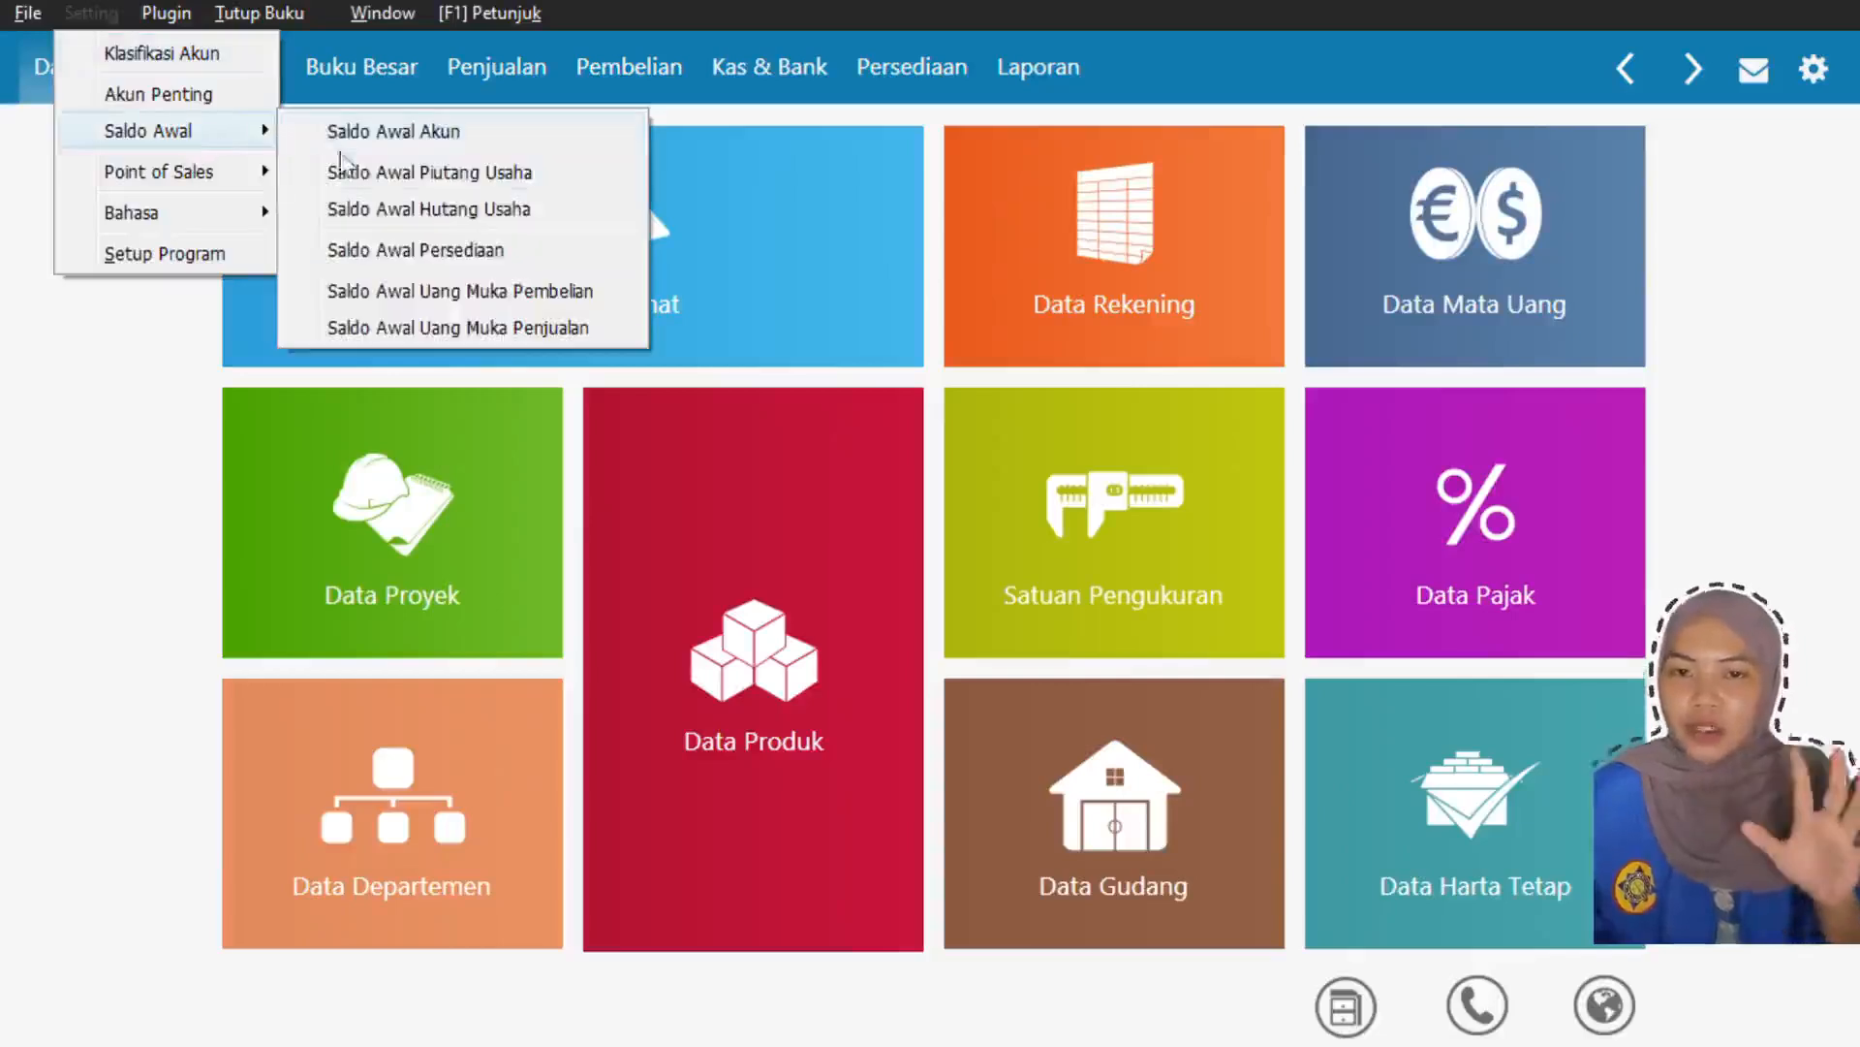
{"action": "left_click", "coordinate": [376, 142]}
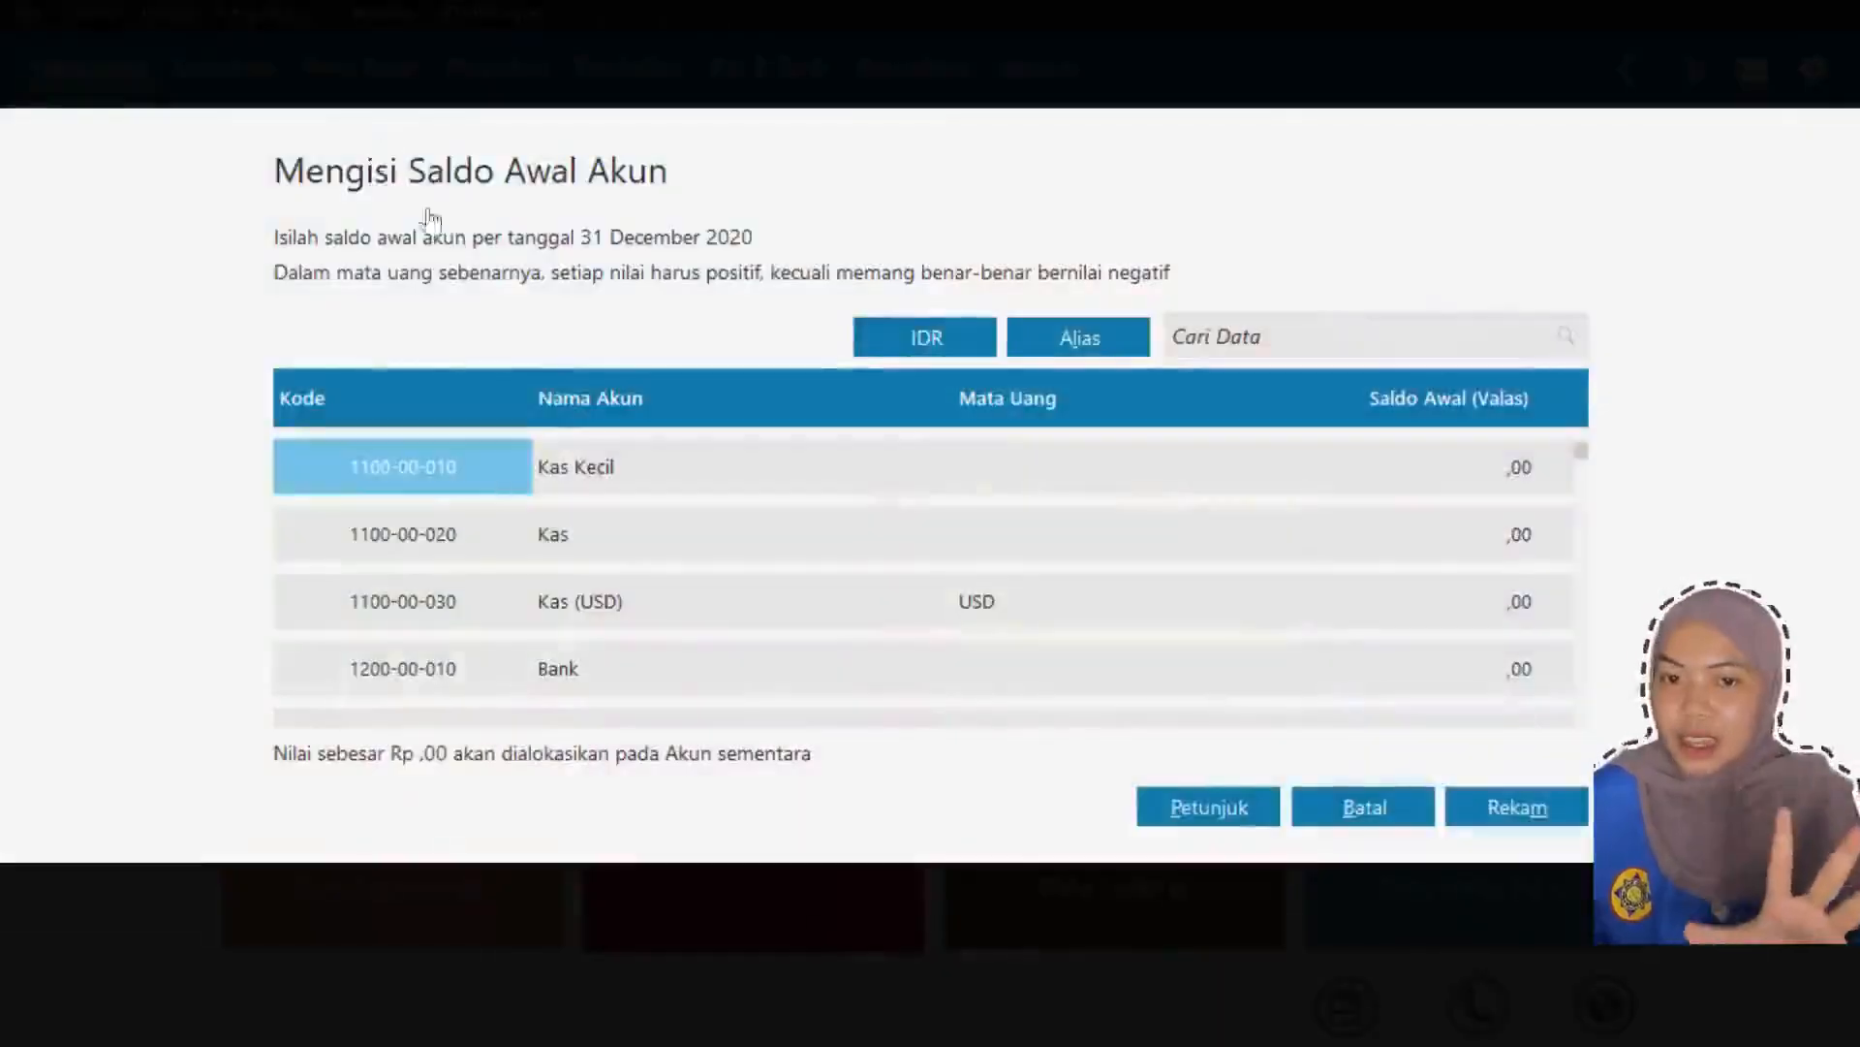
{"action": "left_click", "coordinate": [1349, 491]}
{"action": "type", "text": "8.750.000"}
{"action": "key", "text": "Return"}
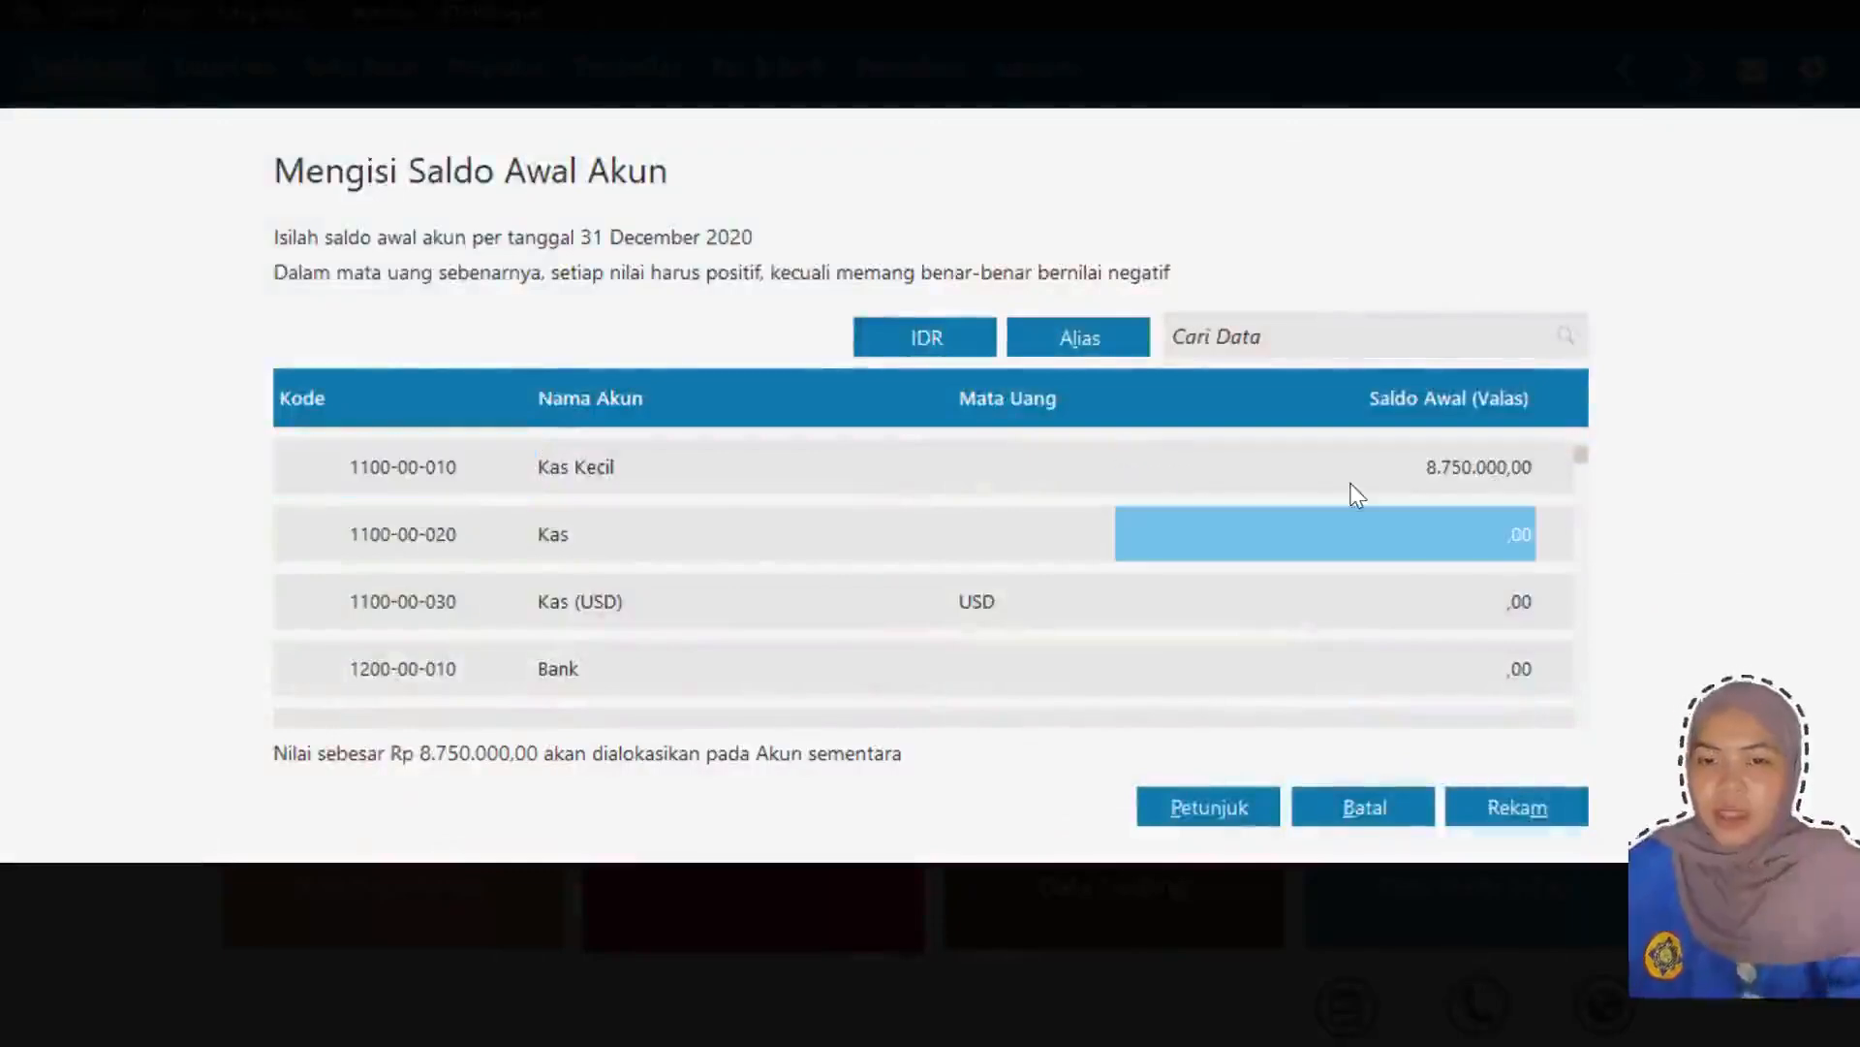
{"action": "type", "text": "10000000"}
{"action": "key", "text": "Return"}
- Enter opening balances of 62.500.000 for Bank and 38.300.000 for Piutang Usaha
{"action": "key", "text": "Return"}
{"action": "type", "text": "62500000"}
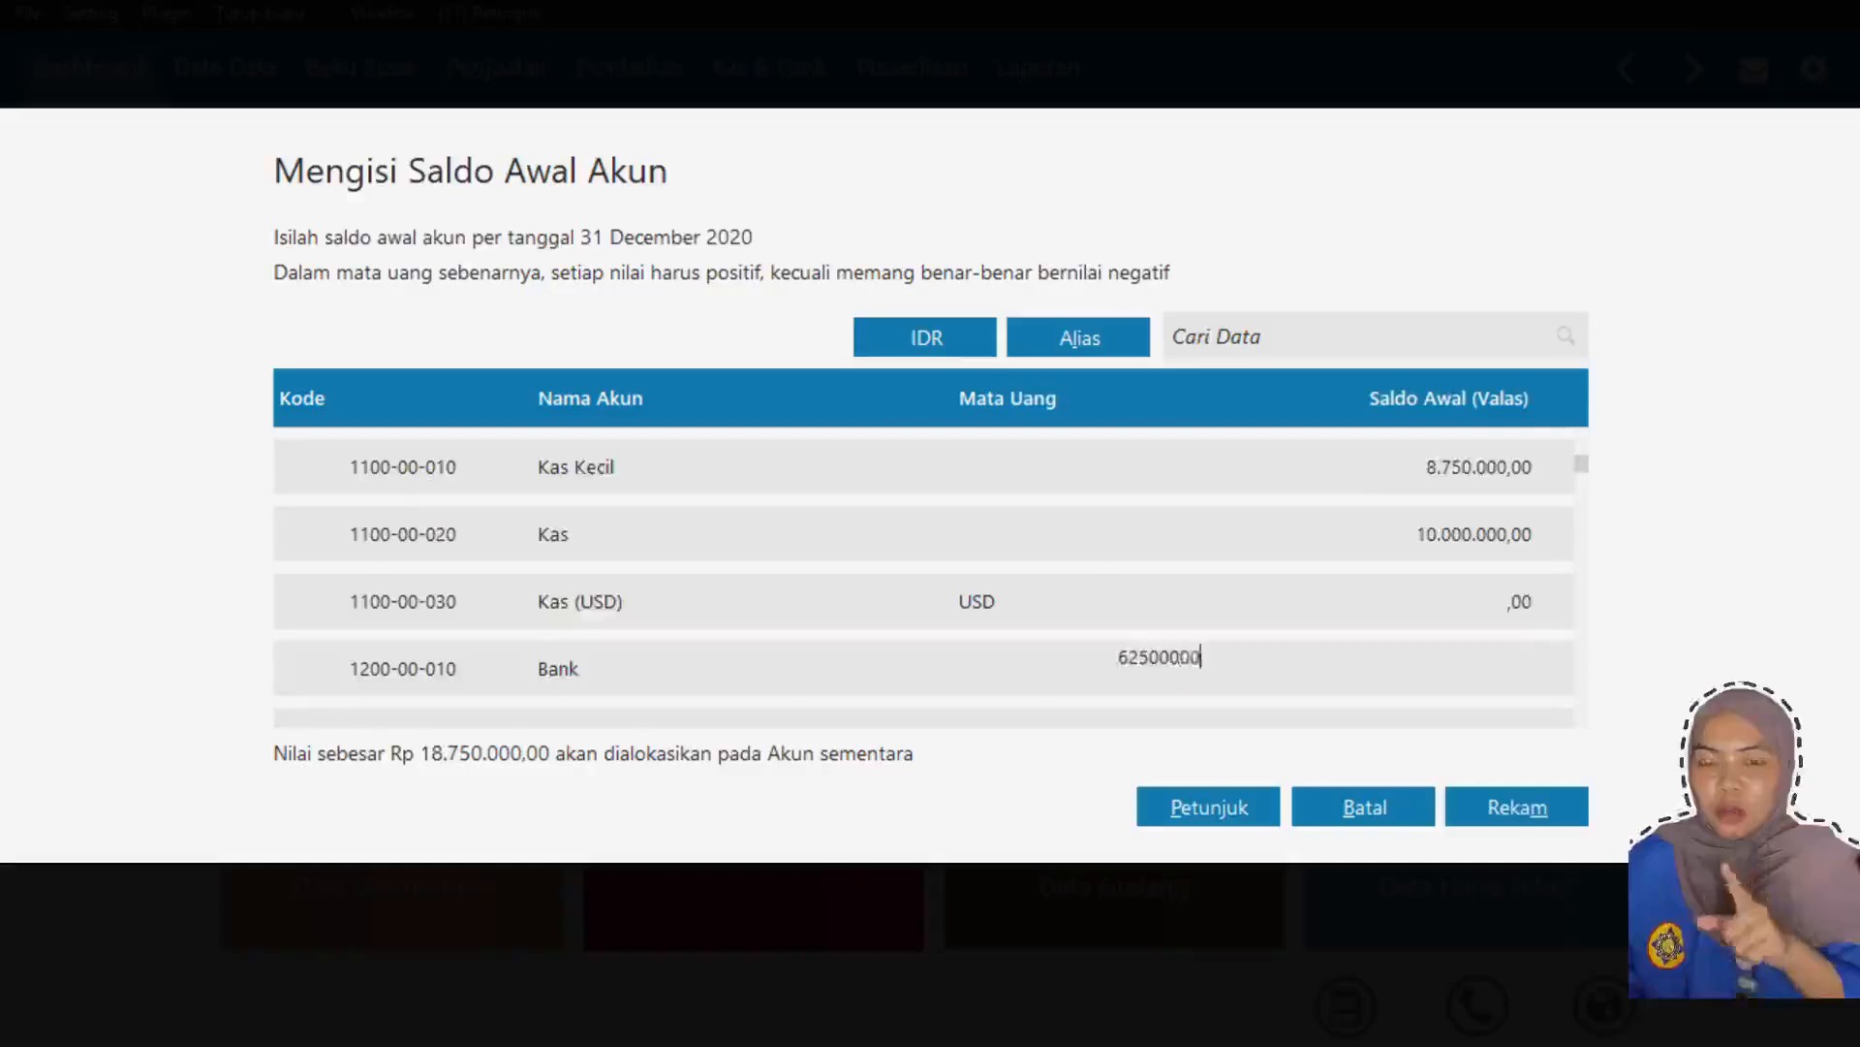
{"action": "key", "text": "Return"}
{"action": "key", "text": "Return"}
{"action": "type", "text": "38300000"}
{"action": "key", "text": "Return"}
- Enter opening balances of 11.500.000 for PPn Dibayar Dimuka and 2.600.000 for the prepaid tax account two rows below it
{"action": "key", "text": "Return"}
{"action": "key", "text": "Return"}
{"action": "key", "text": "Return"}
{"action": "key", "text": "Return"}
{"action": "key", "text": "Return"}
{"action": "key", "text": "Return"}
{"action": "key", "text": "Return"}
{"action": "key", "text": "Return"}
{"action": "key", "text": "Return"}
{"action": "key", "text": "Return"}
{"action": "key", "text": "Return"}
{"action": "key", "text": "Return"}
{"action": "key", "text": "Return"}
{"action": "key", "text": "Return"}
{"action": "key", "text": "Return"}
{"action": "key", "text": "Return"}
{"action": "type", "text": "11500000"}
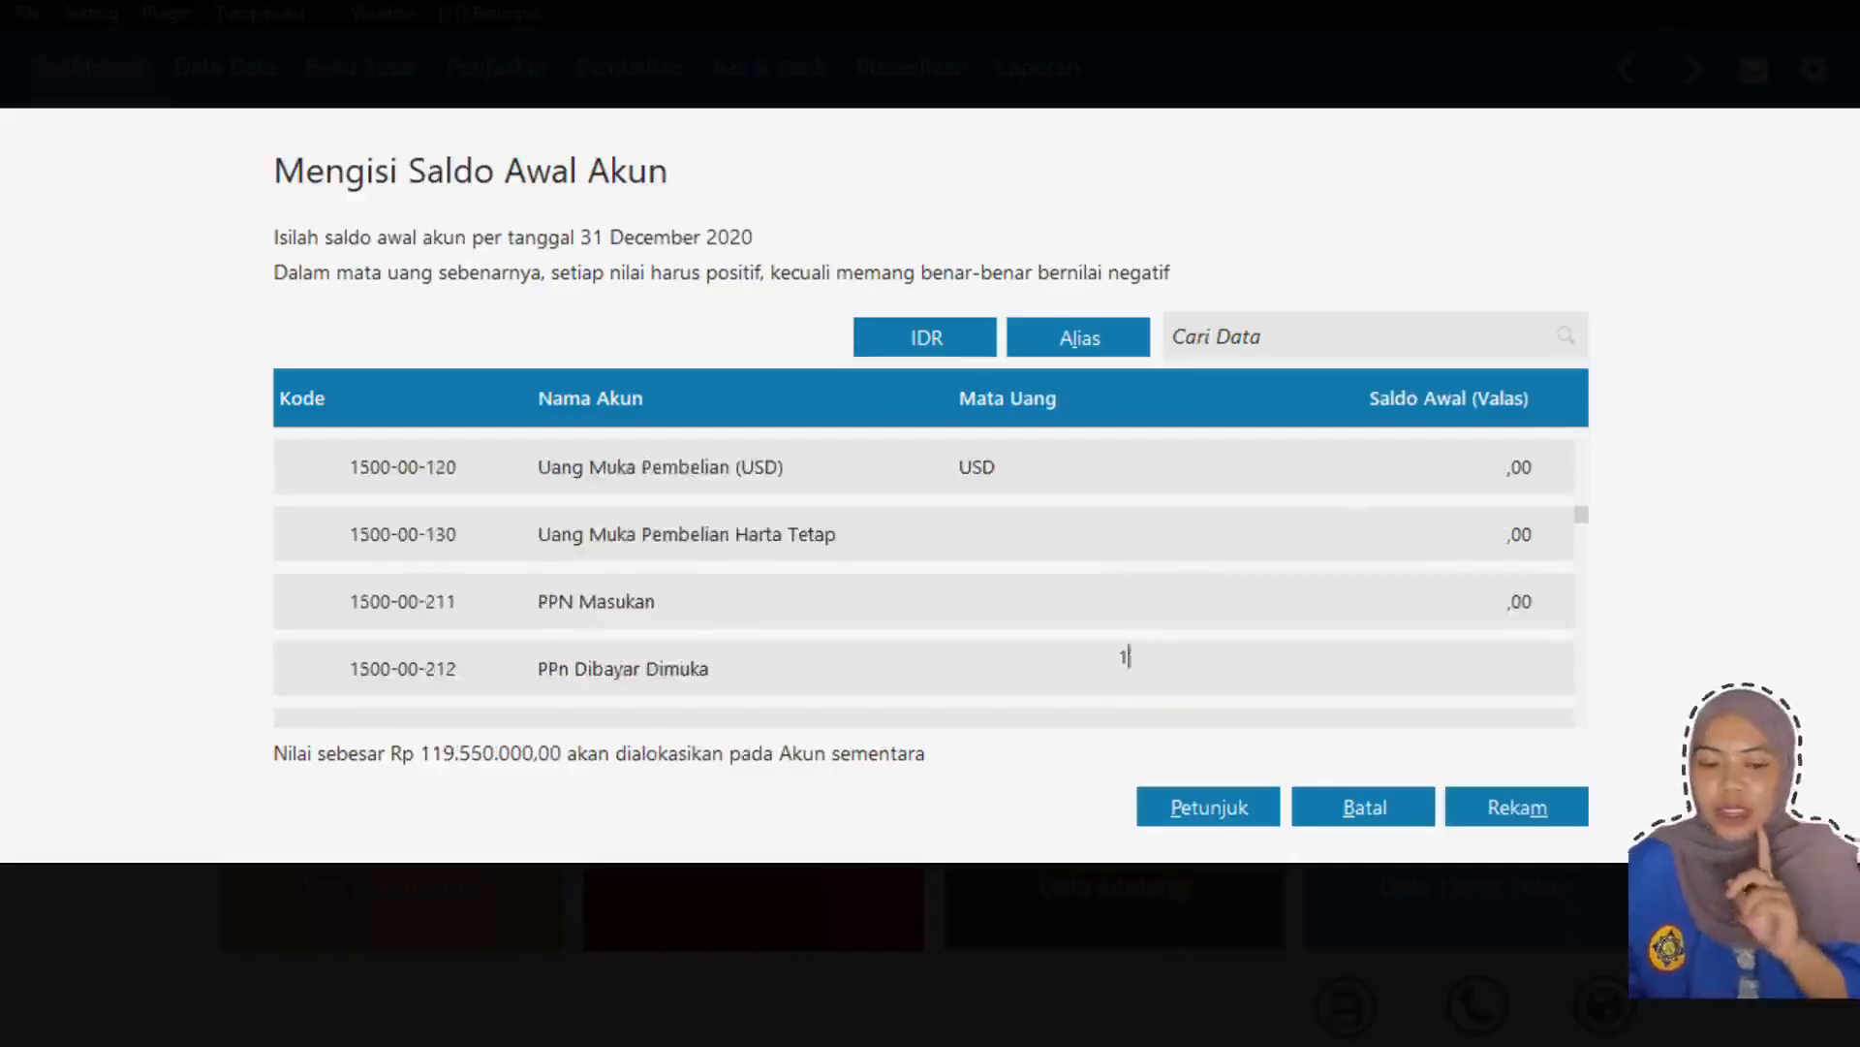
{"action": "key", "text": "Return"}
{"action": "key", "text": "Return"}
{"action": "type", "text": "2600000"}
{"action": "key", "text": "Return"}
- Search the accounts for "peralatan" and enter an opening balance of 2.575.000 for Mesin & Peralatan
{"action": "key", "text": "Return"}
{"action": "key", "text": "Return"}
{"action": "key", "text": "Return"}
{"action": "key", "text": "Return"}
{"action": "key", "text": "Return"}
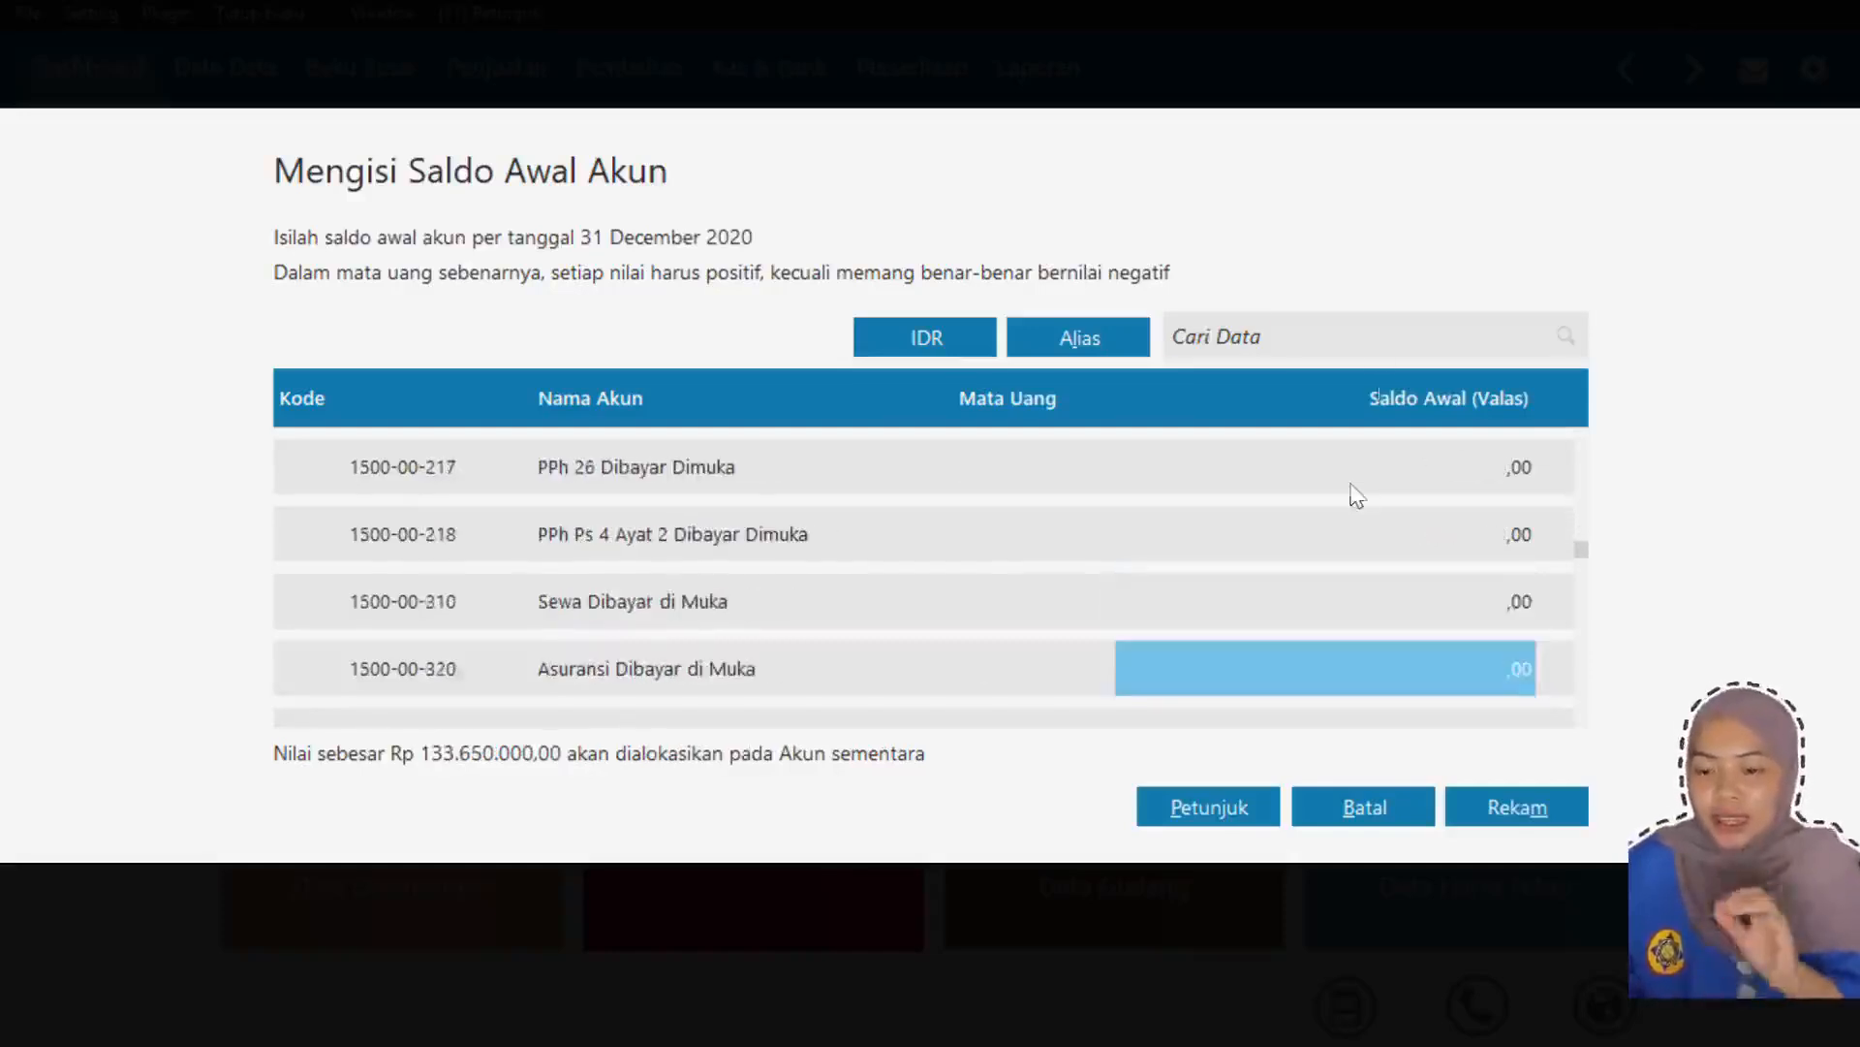
{"action": "left_click", "coordinate": [1350, 339]}
{"action": "type", "text": "peralatan"}
{"action": "key", "text": "Return"}
{"action": "left_click", "coordinate": [1318, 489]}
{"action": "scroll", "coordinate": [1318, 495], "scroll_direction": "up", "scroll_amount": 10}
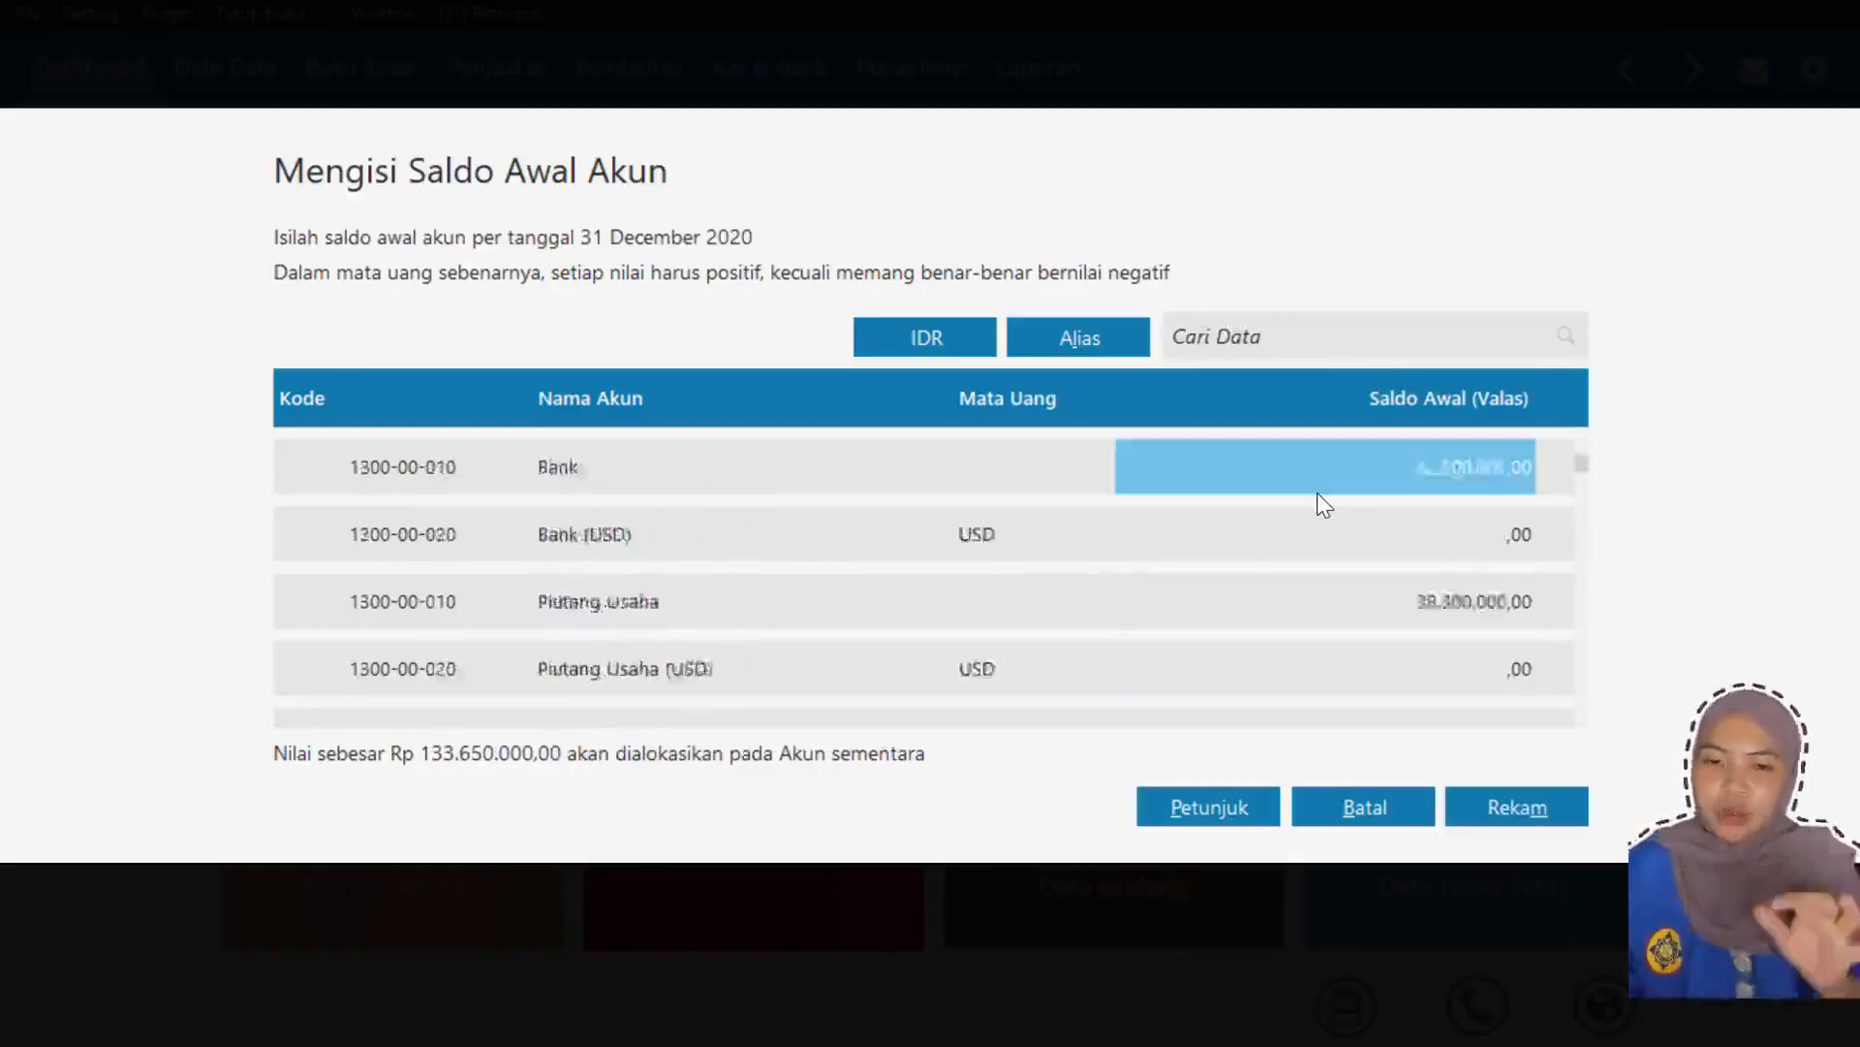
{"action": "scroll", "coordinate": [1318, 494], "scroll_direction": "down", "scroll_amount": 15}
{"action": "left_click", "coordinate": [1319, 493]}
{"action": "type", "text": "2575000"}
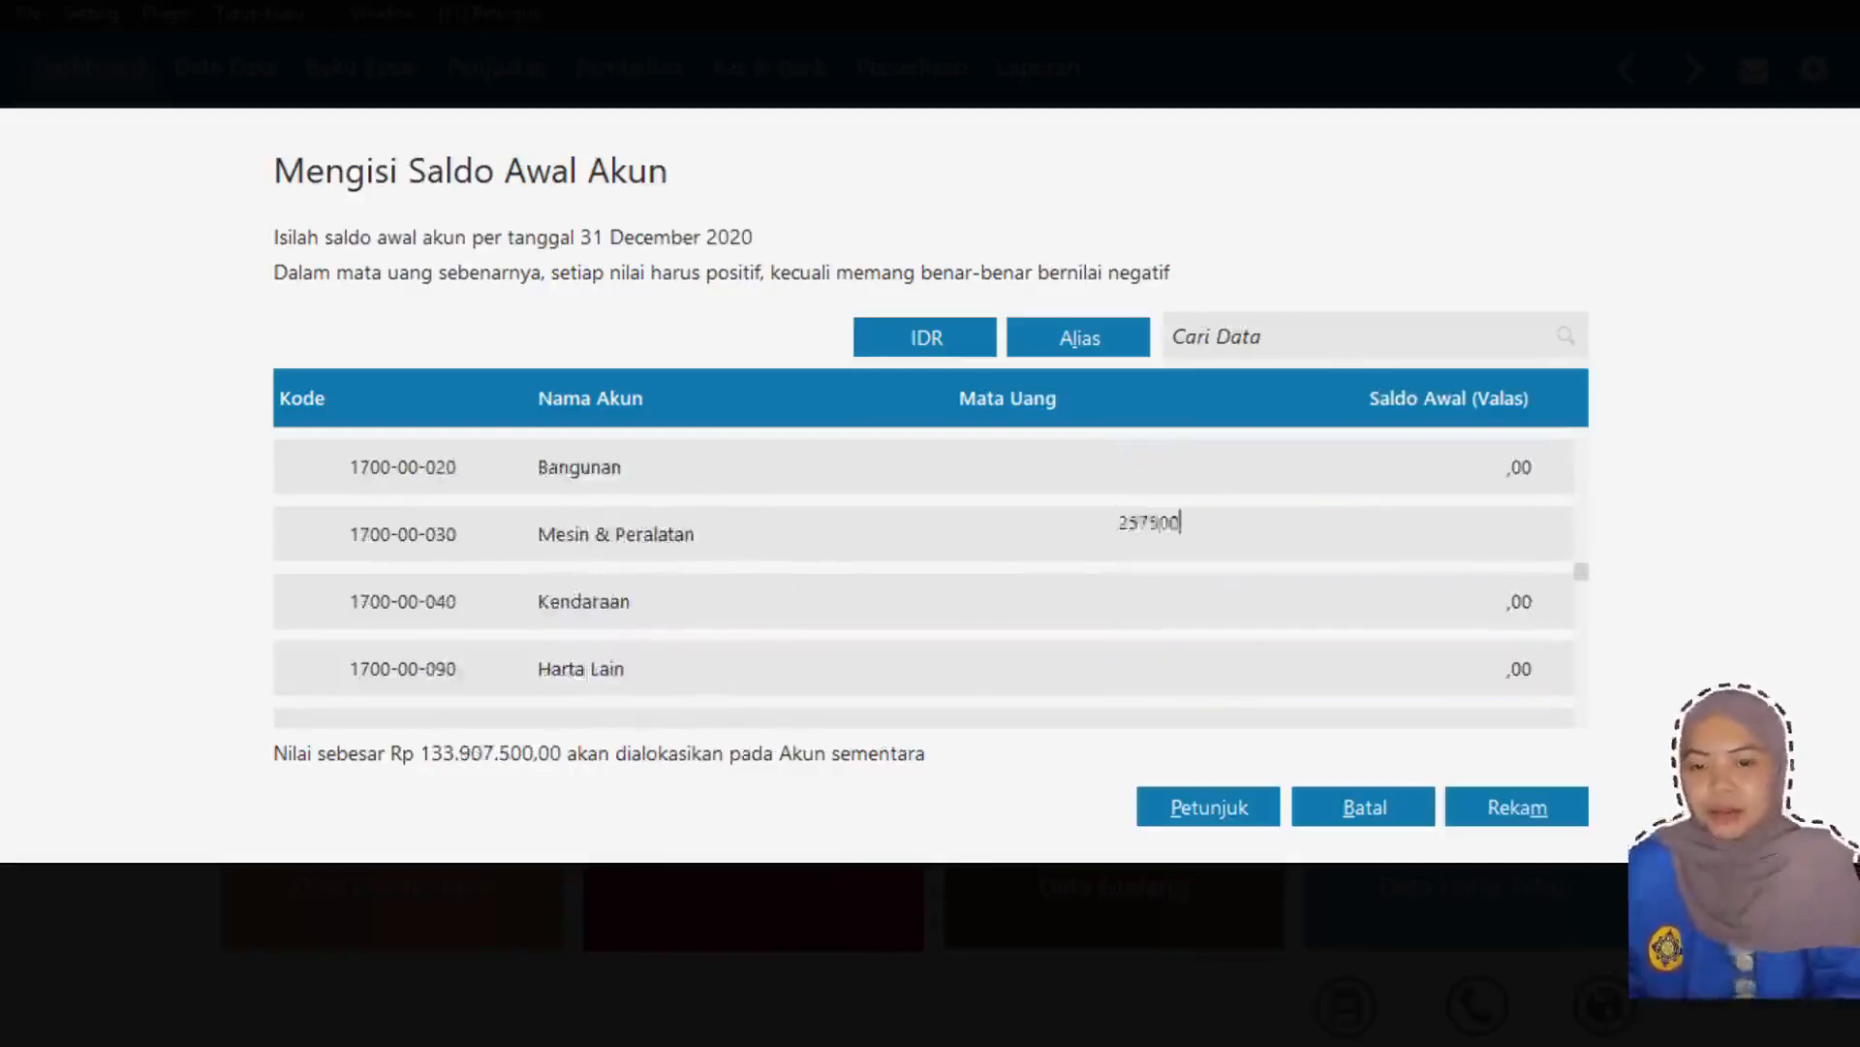
{"action": "key", "text": "Return"}
- Enter opening balances of 118.125.000 for Kendaraan and -58.125.000 for Akumulasi Penyusutan Mesin & Peralatan
{"action": "type", "text": "118125000"}
{"action": "key", "text": "Return"}
{"action": "key", "text": "Return"}
{"action": "key", "text": "Return"}
{"action": "type", "text": "-58125000"}
{"action": "key", "text": "Return"}
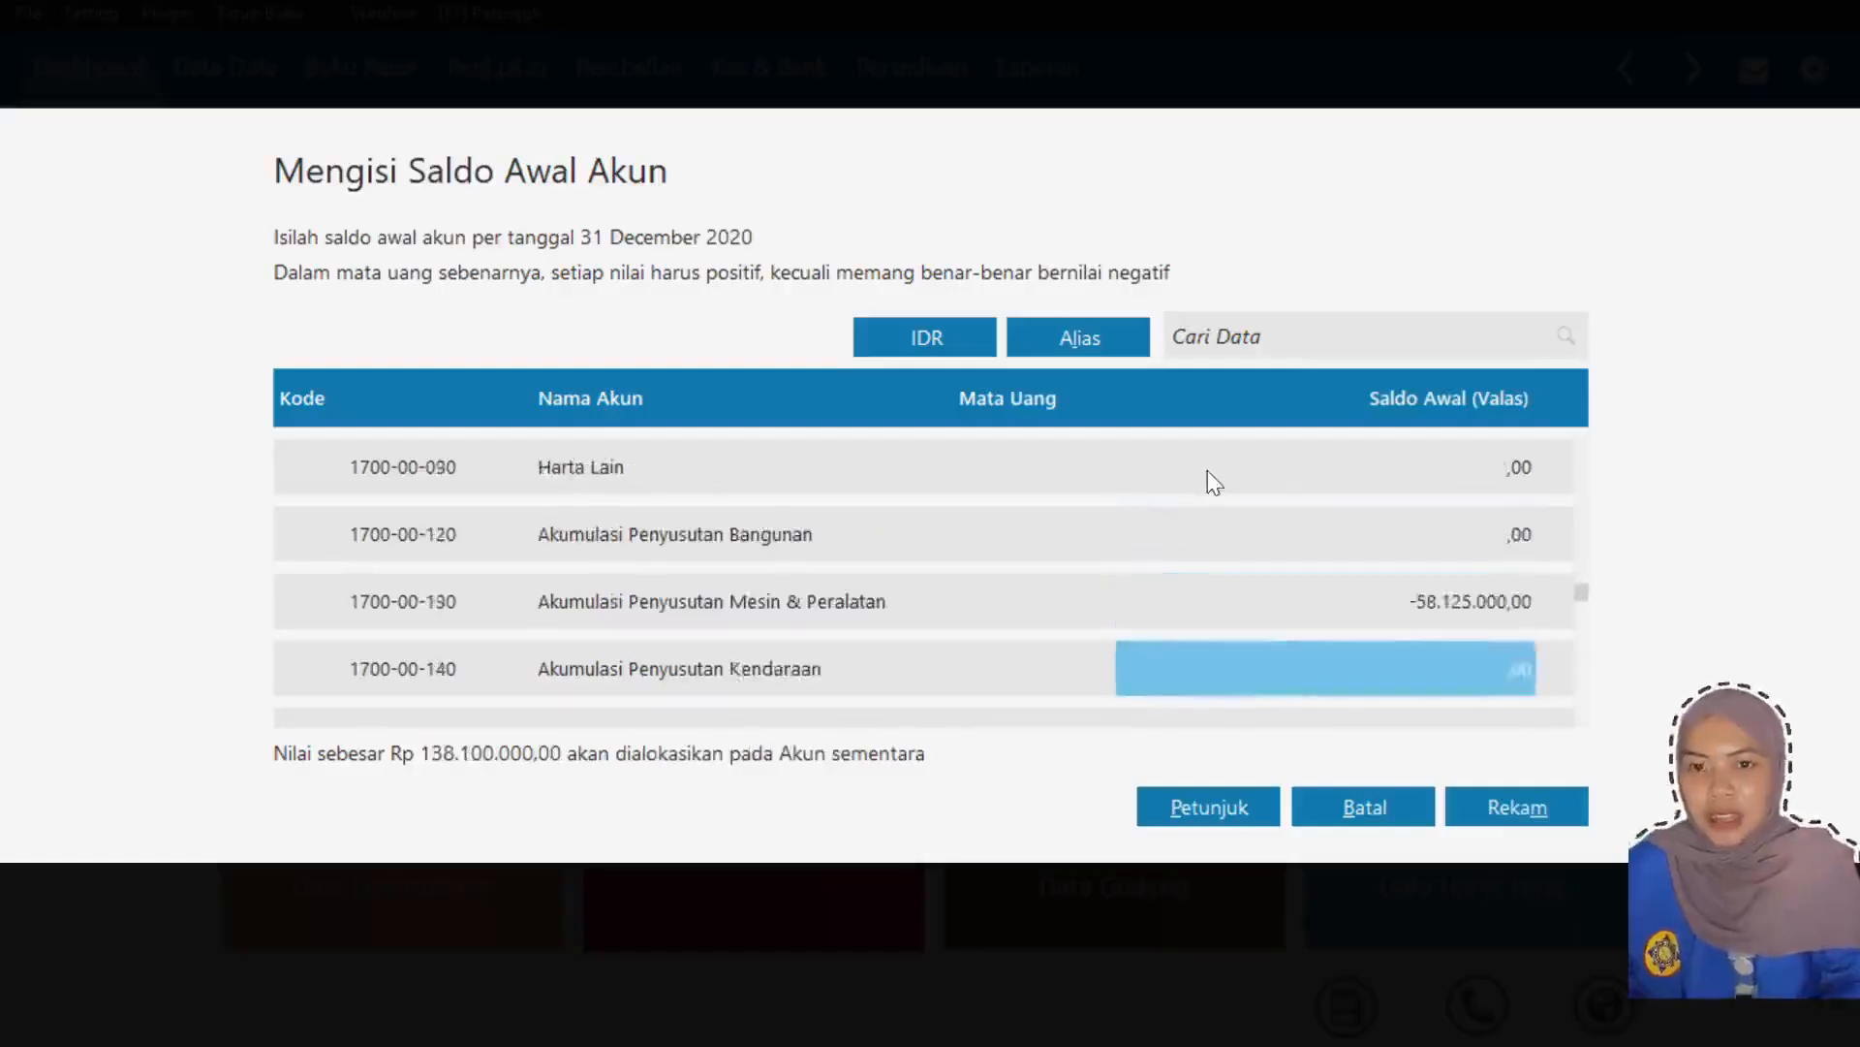
- Fill in the remaining accumulated depreciation balances with -2.250.000 and -58.250
{"action": "type", "text": "-2250000"}
{"action": "left_click", "coordinate": [1209, 475]}
{"action": "type", "text": "-58250"}
{"action": "key", "text": "Return"}
- Enter an opening balance of 9.300.000 for the payables account among the liabilities
{"action": "key", "text": "Return"}
{"action": "key", "text": "Return"}
{"action": "key", "text": "Return"}
{"action": "key", "text": "Return"}
{"action": "key", "text": "Return"}
{"action": "key", "text": "Return"}
{"action": "key", "text": "Return"}
{"action": "key", "text": "Return"}
{"action": "key", "text": "Return"}
{"action": "key", "text": "Return"}
{"action": "type", "text": "9300000"}
{"action": "key", "text": "Return"}
- Enter 100.000.000 for Modal Disetor and 28.793.750 for Laba ditahan, and record the account opening balances
{"action": "key", "text": "Return"}
{"action": "key", "text": "Return"}
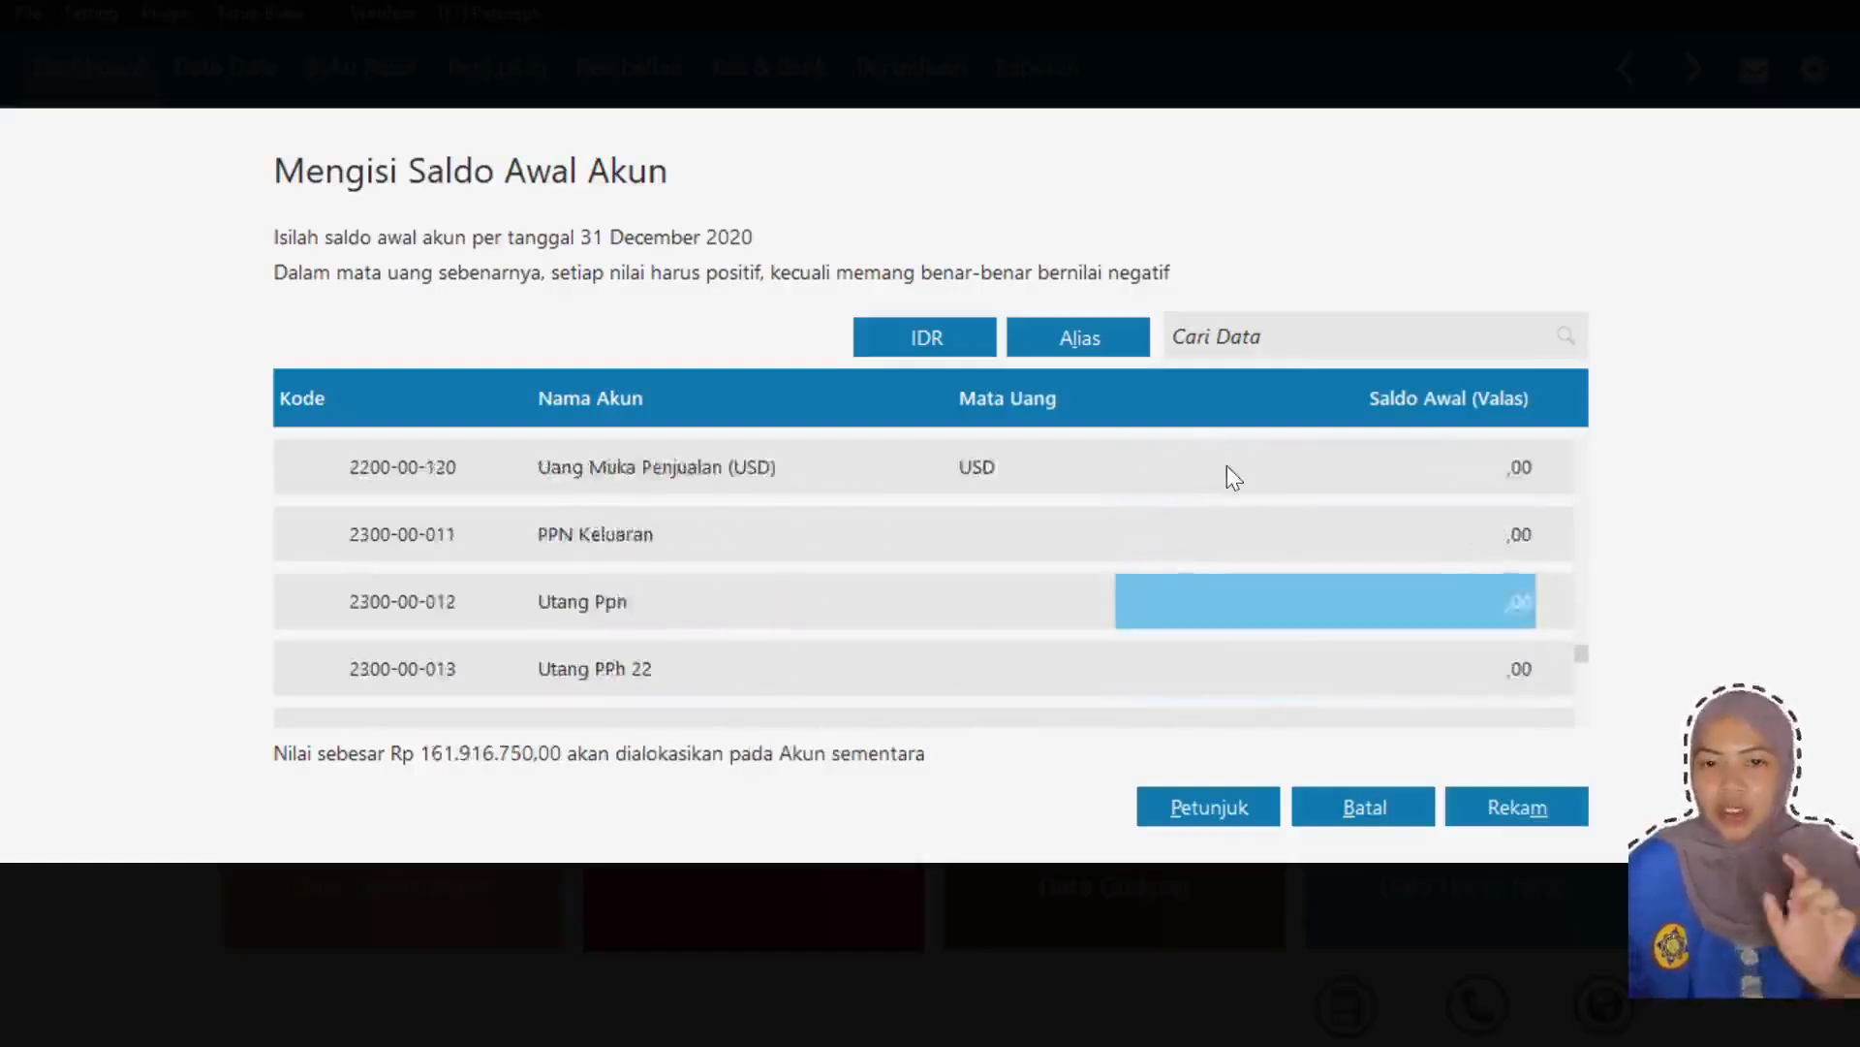
{"action": "key", "text": "Return"}
{"action": "key", "text": "Return"}
{"action": "key", "text": "Return"}
{"action": "key", "text": "Return"}
{"action": "key", "text": "Return"}
{"action": "key", "text": "Return"}
{"action": "key", "text": "Return"}
{"action": "key", "text": "Return"}
{"action": "key", "text": "Return"}
{"action": "key", "text": "Return"}
{"action": "type", "text": "100000000"}
{"action": "key", "text": "Return"}
{"action": "key", "text": "Return"}
{"action": "type", "text": "28793750"}
{"action": "key", "text": "Return"}
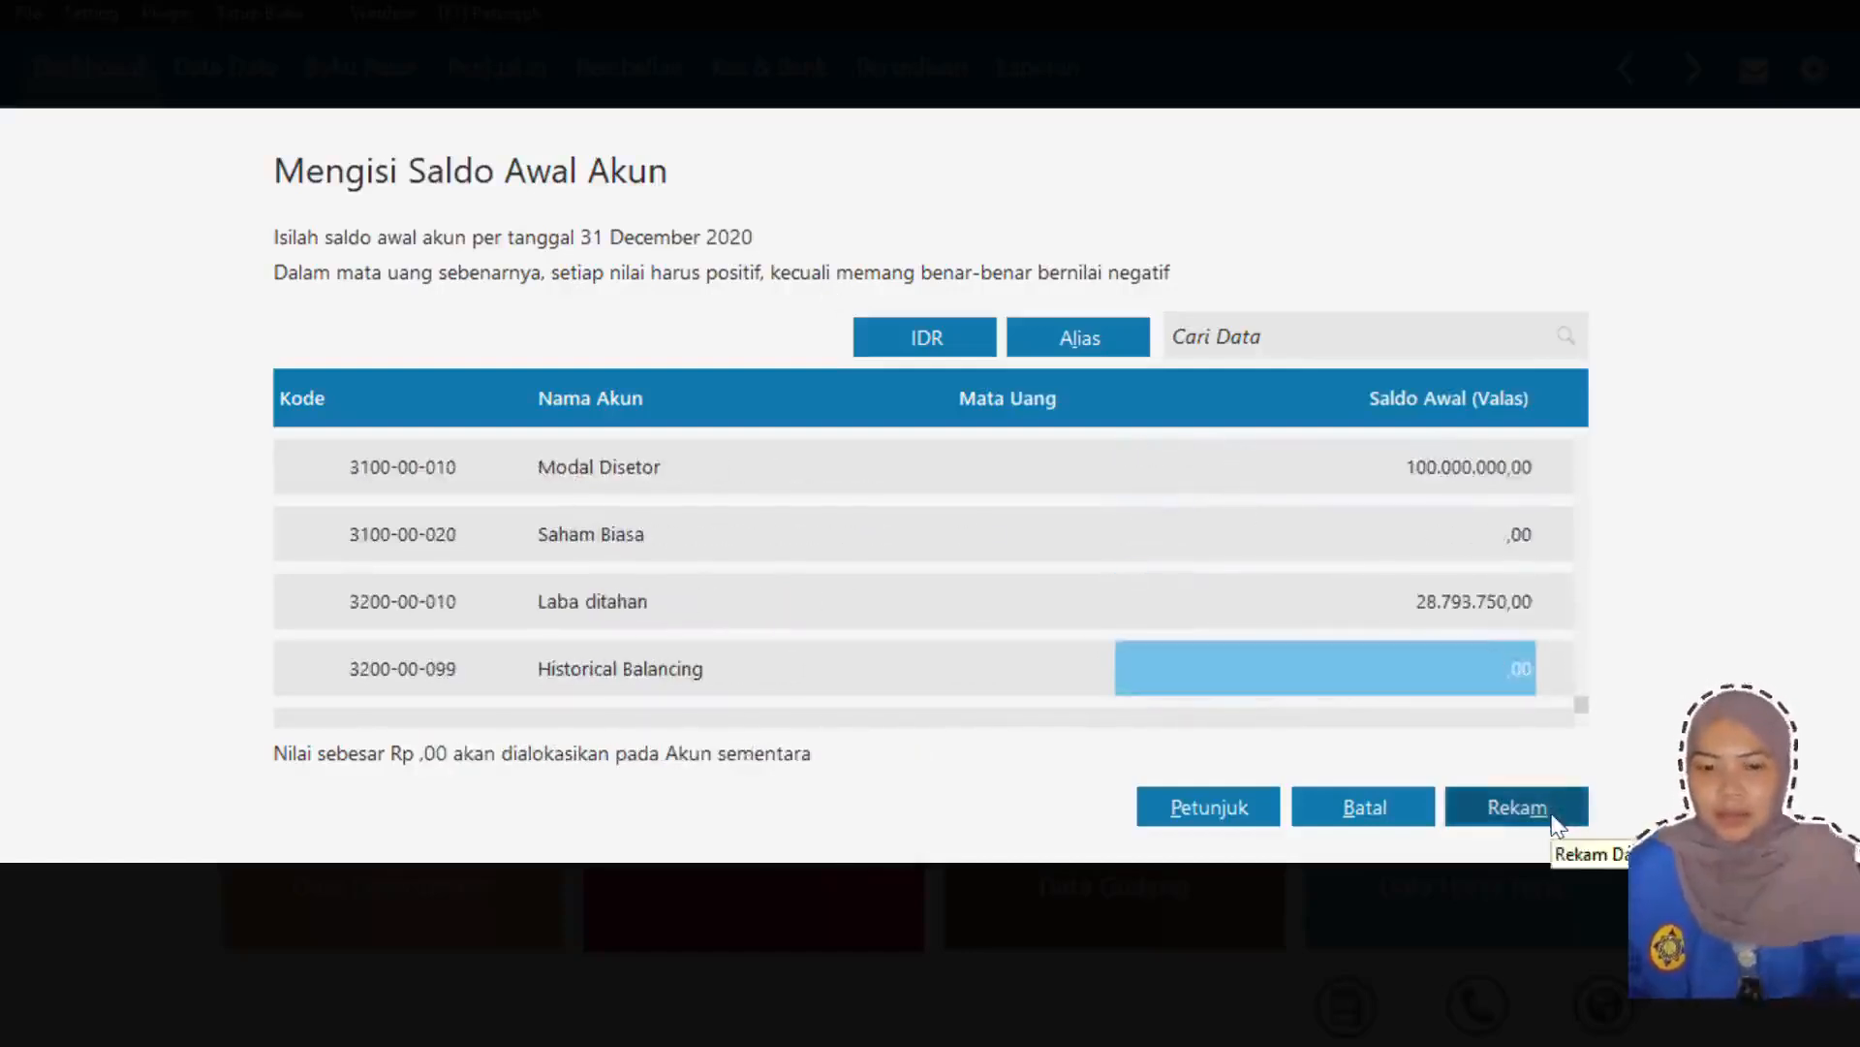
{"action": "left_click", "coordinate": [1518, 808]}
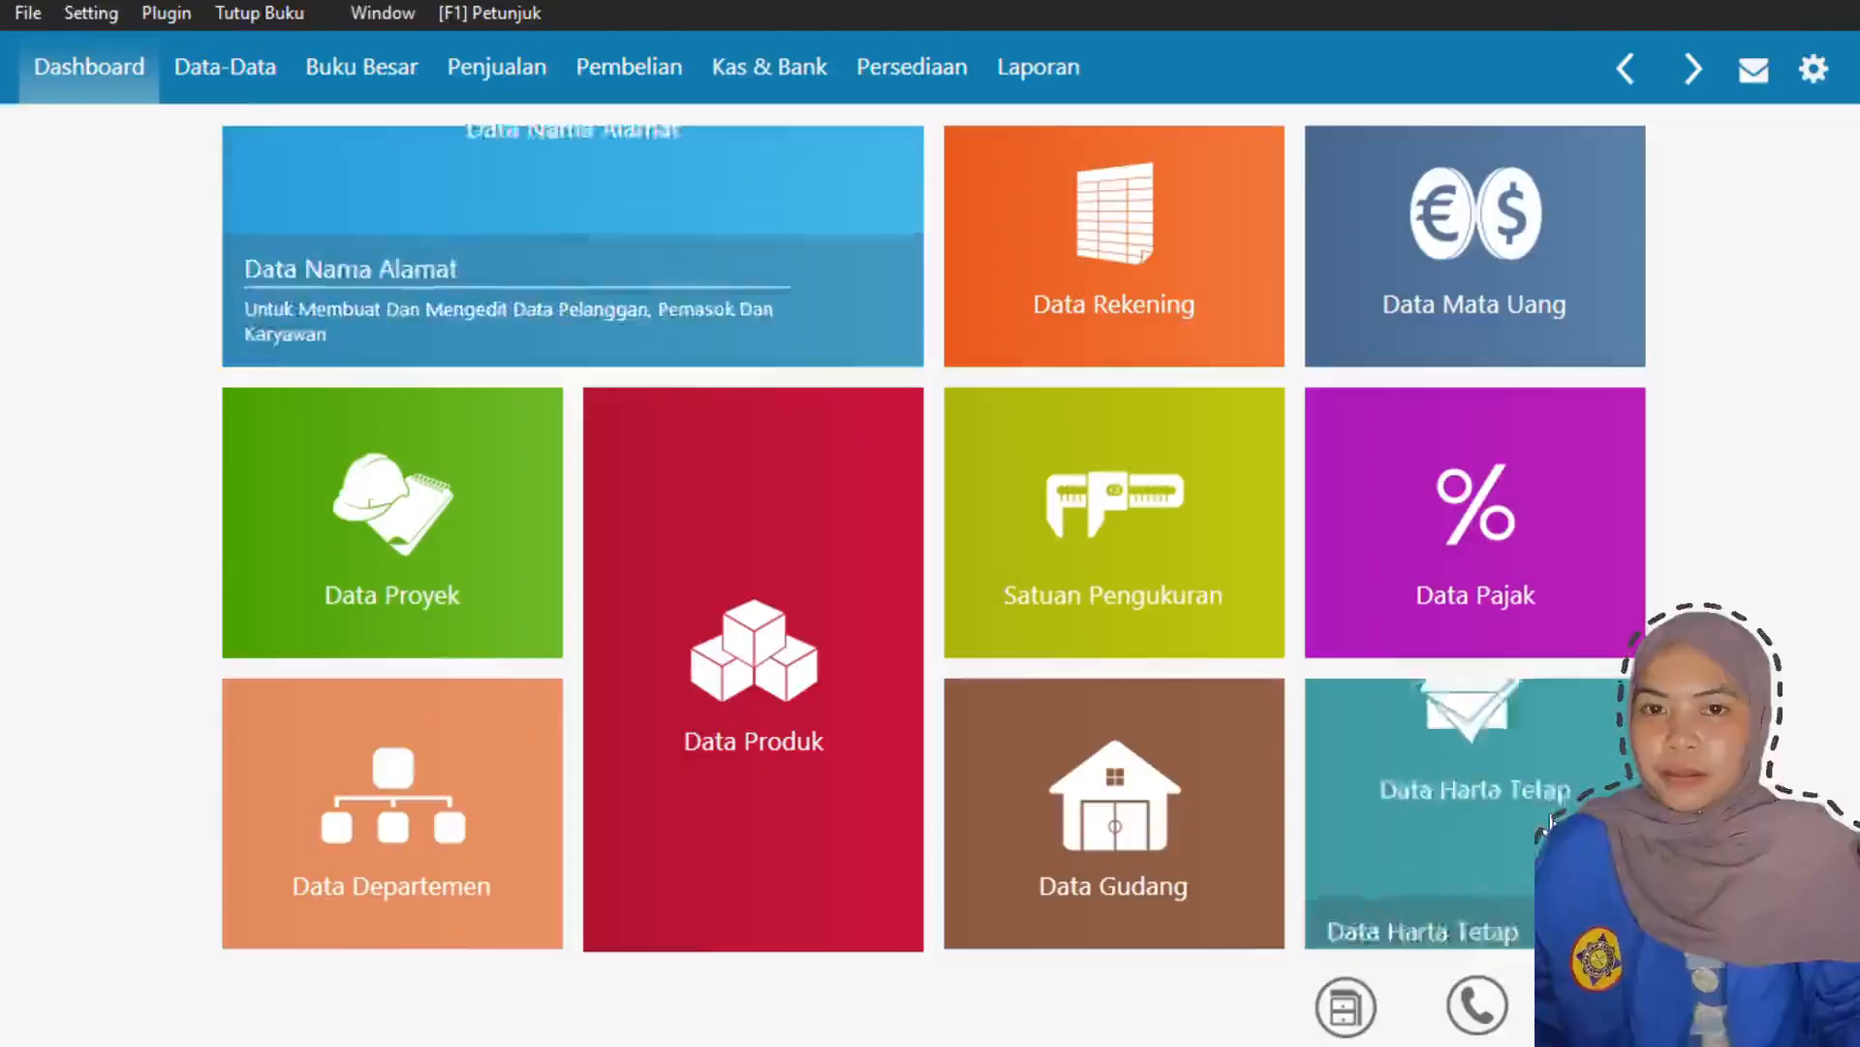
- Start a new entry under Saldo Awal Piutang Usaha and open the customer list for it
{"action": "left_click", "coordinate": [71, 10]}
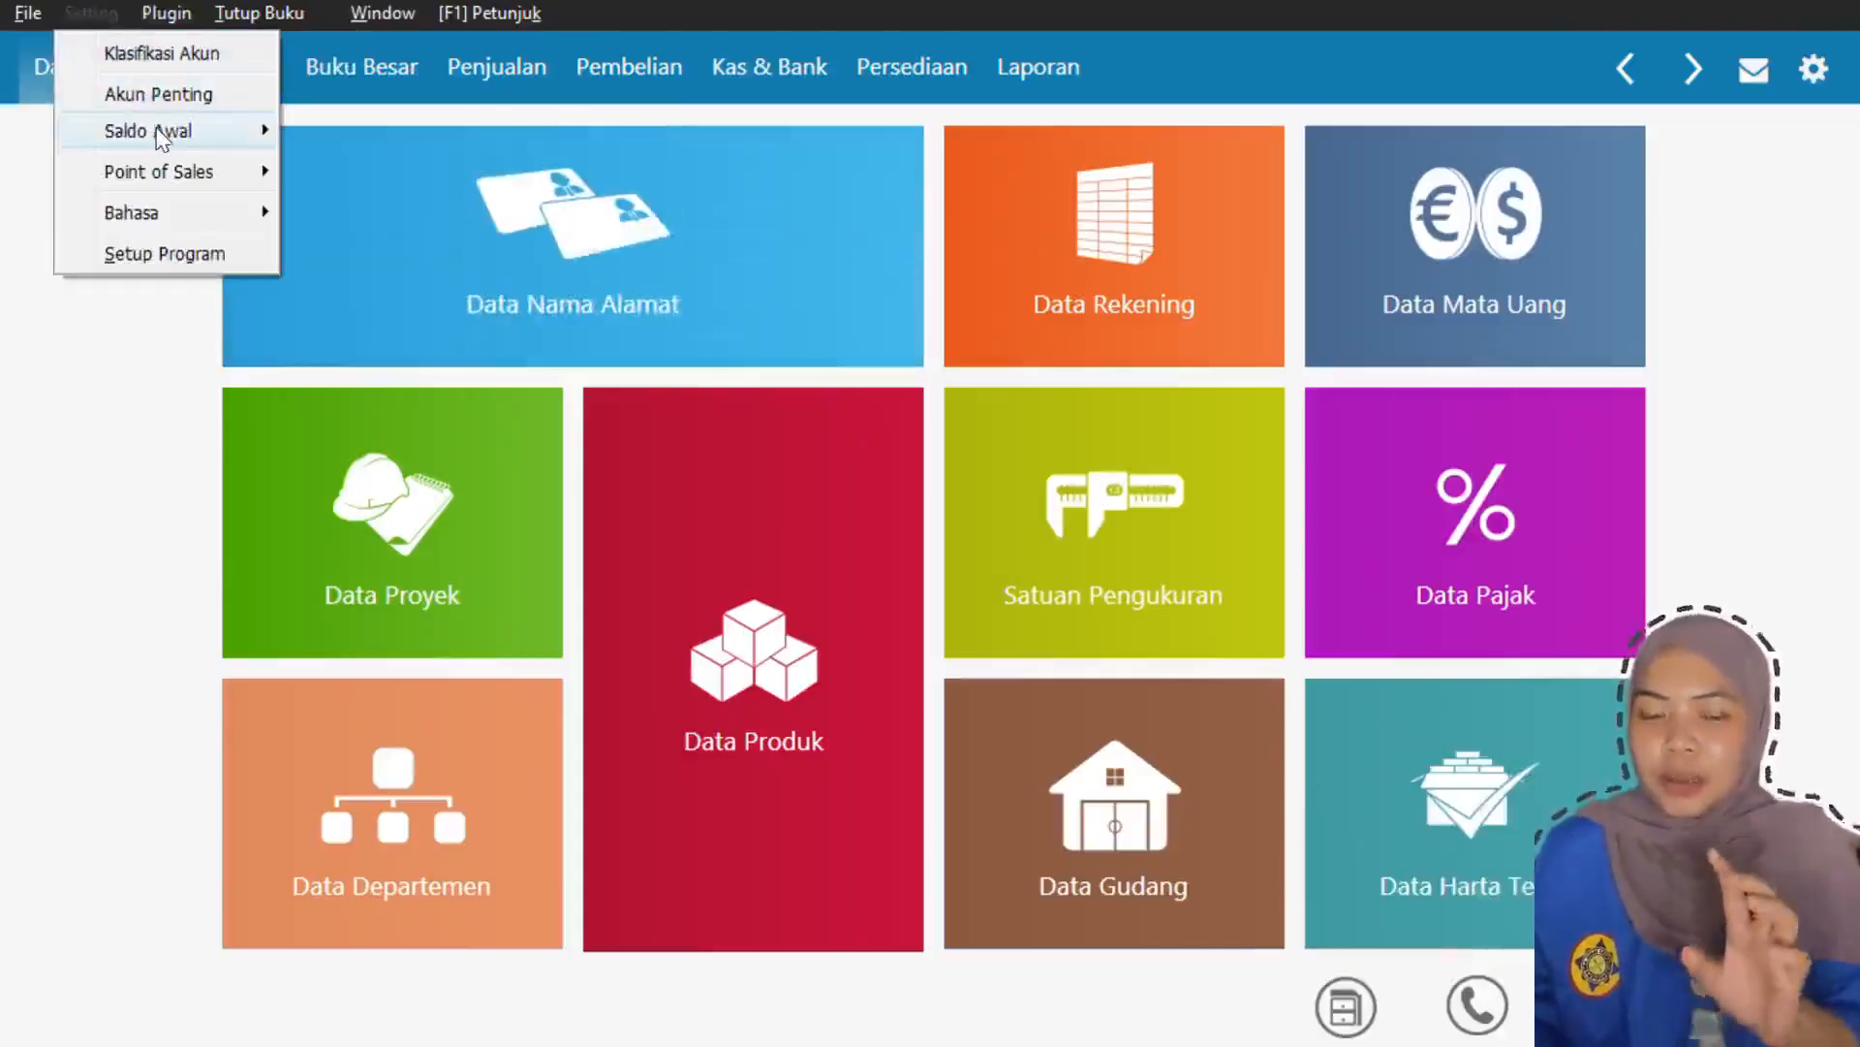
{"action": "mouse_move", "coordinate": [161, 138]}
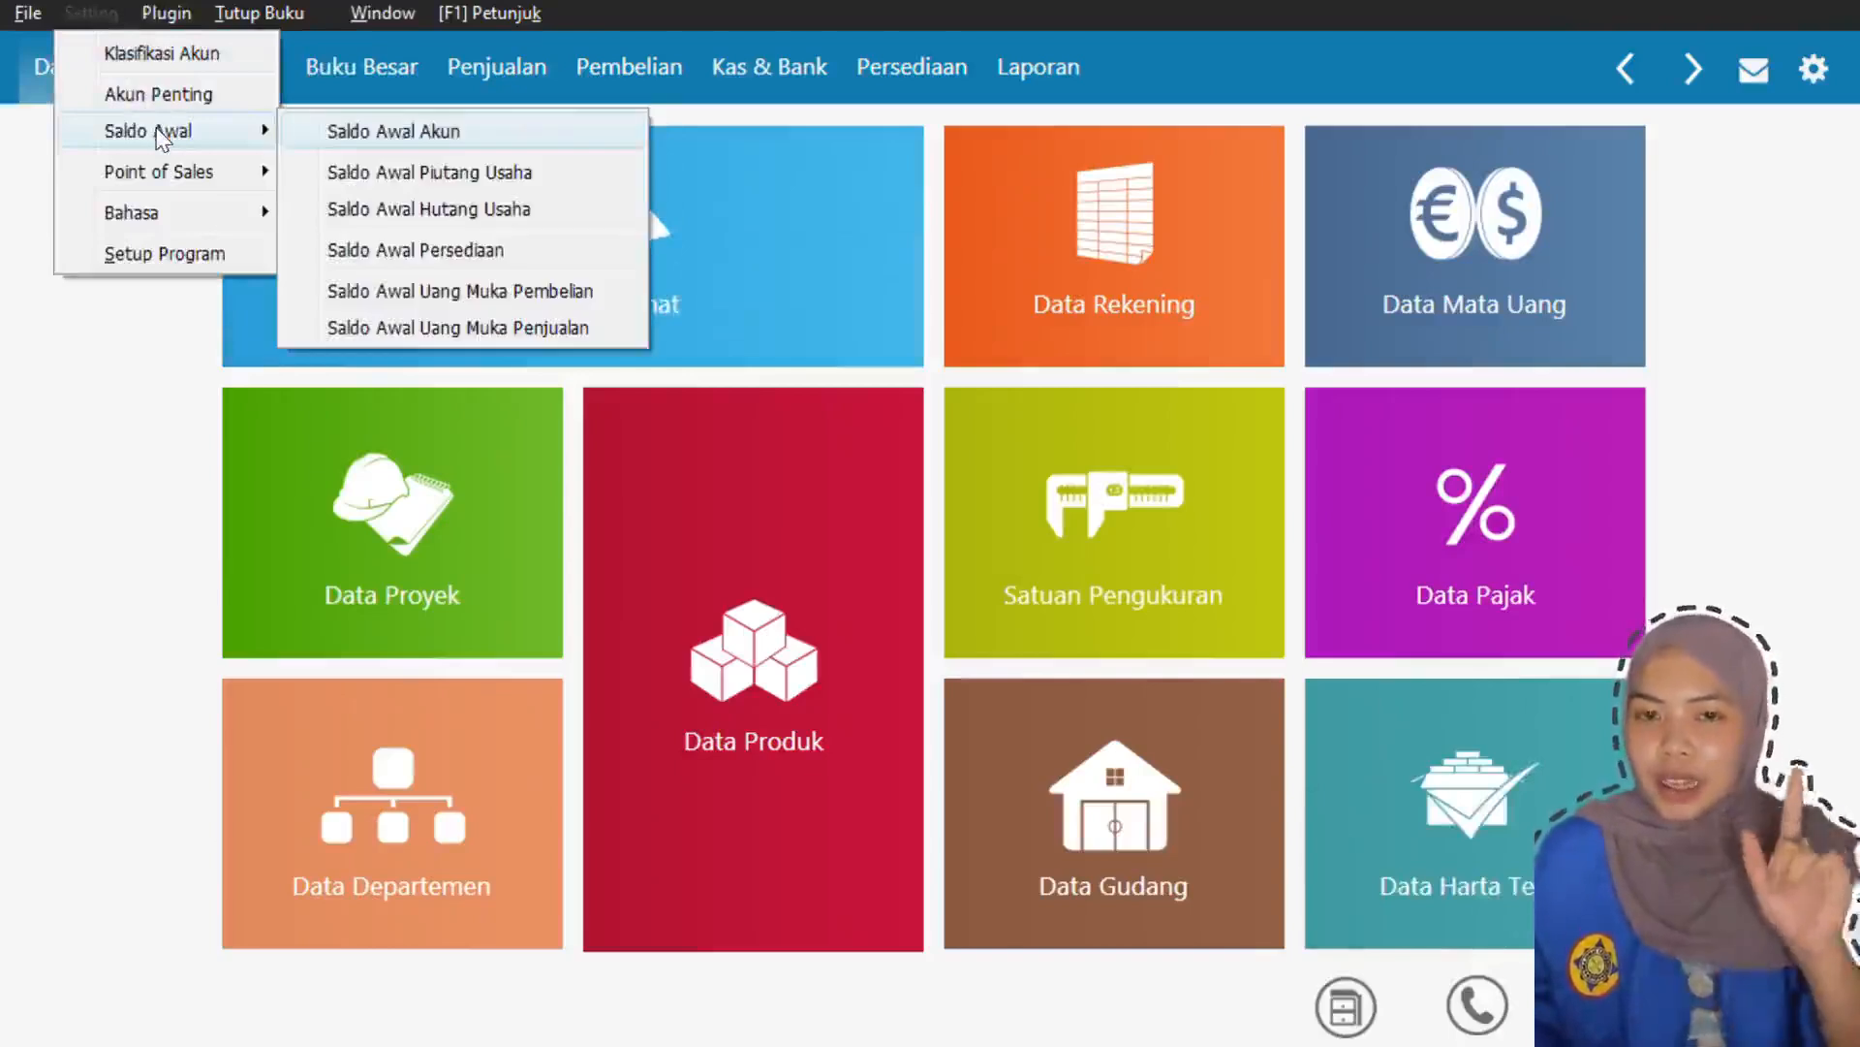
{"action": "left_click", "coordinate": [520, 169]}
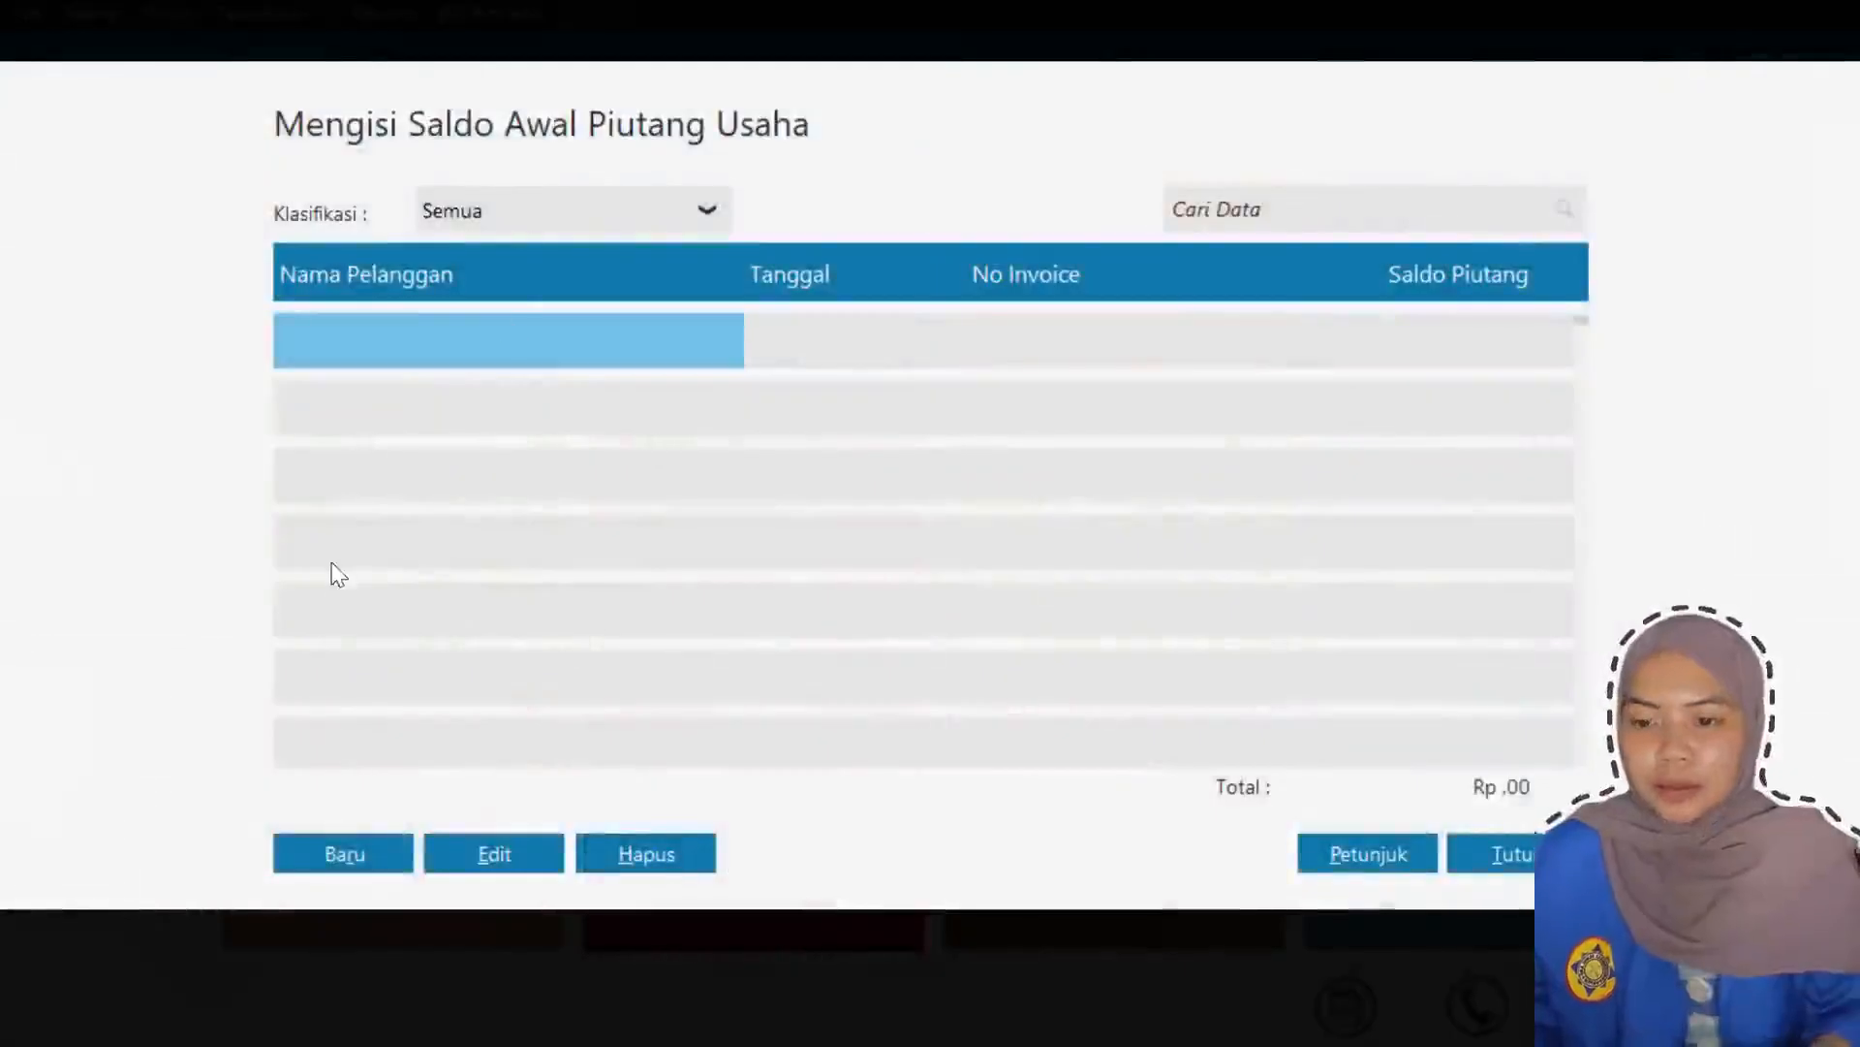
{"action": "left_click", "coordinate": [324, 857]}
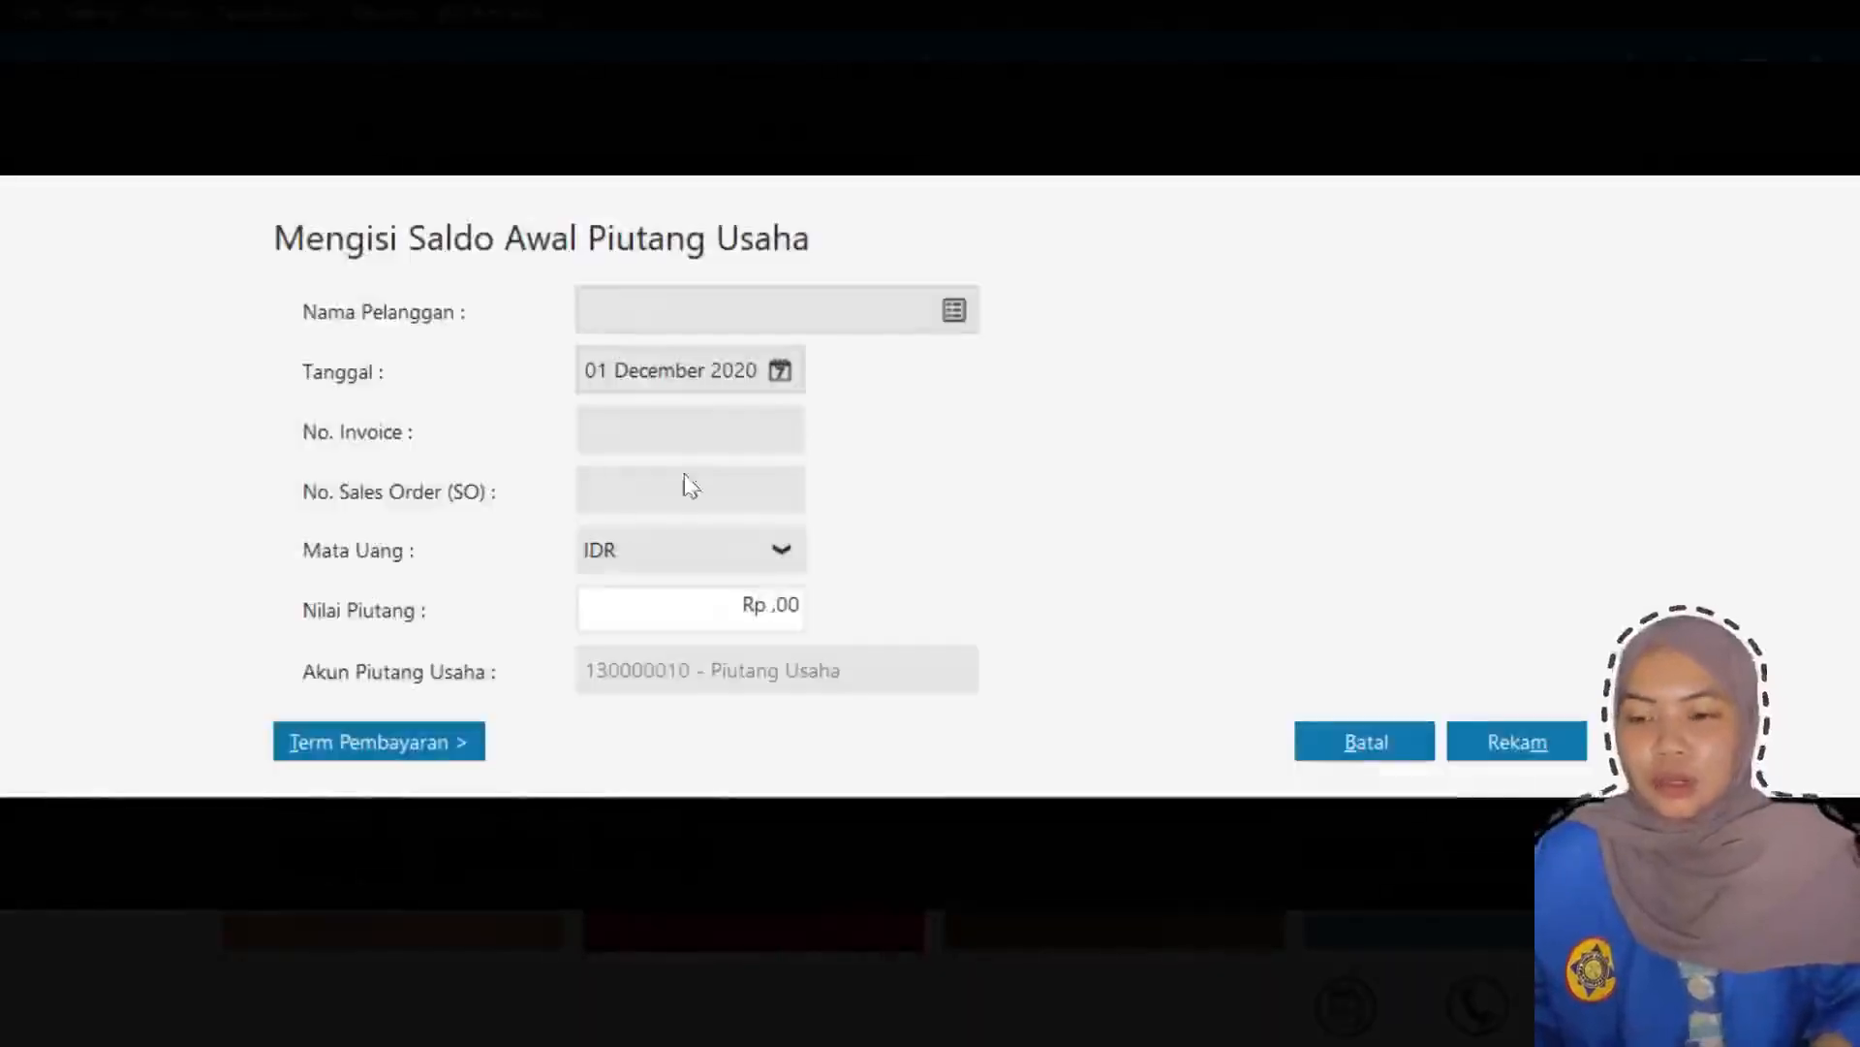
{"action": "left_click", "coordinate": [954, 312]}
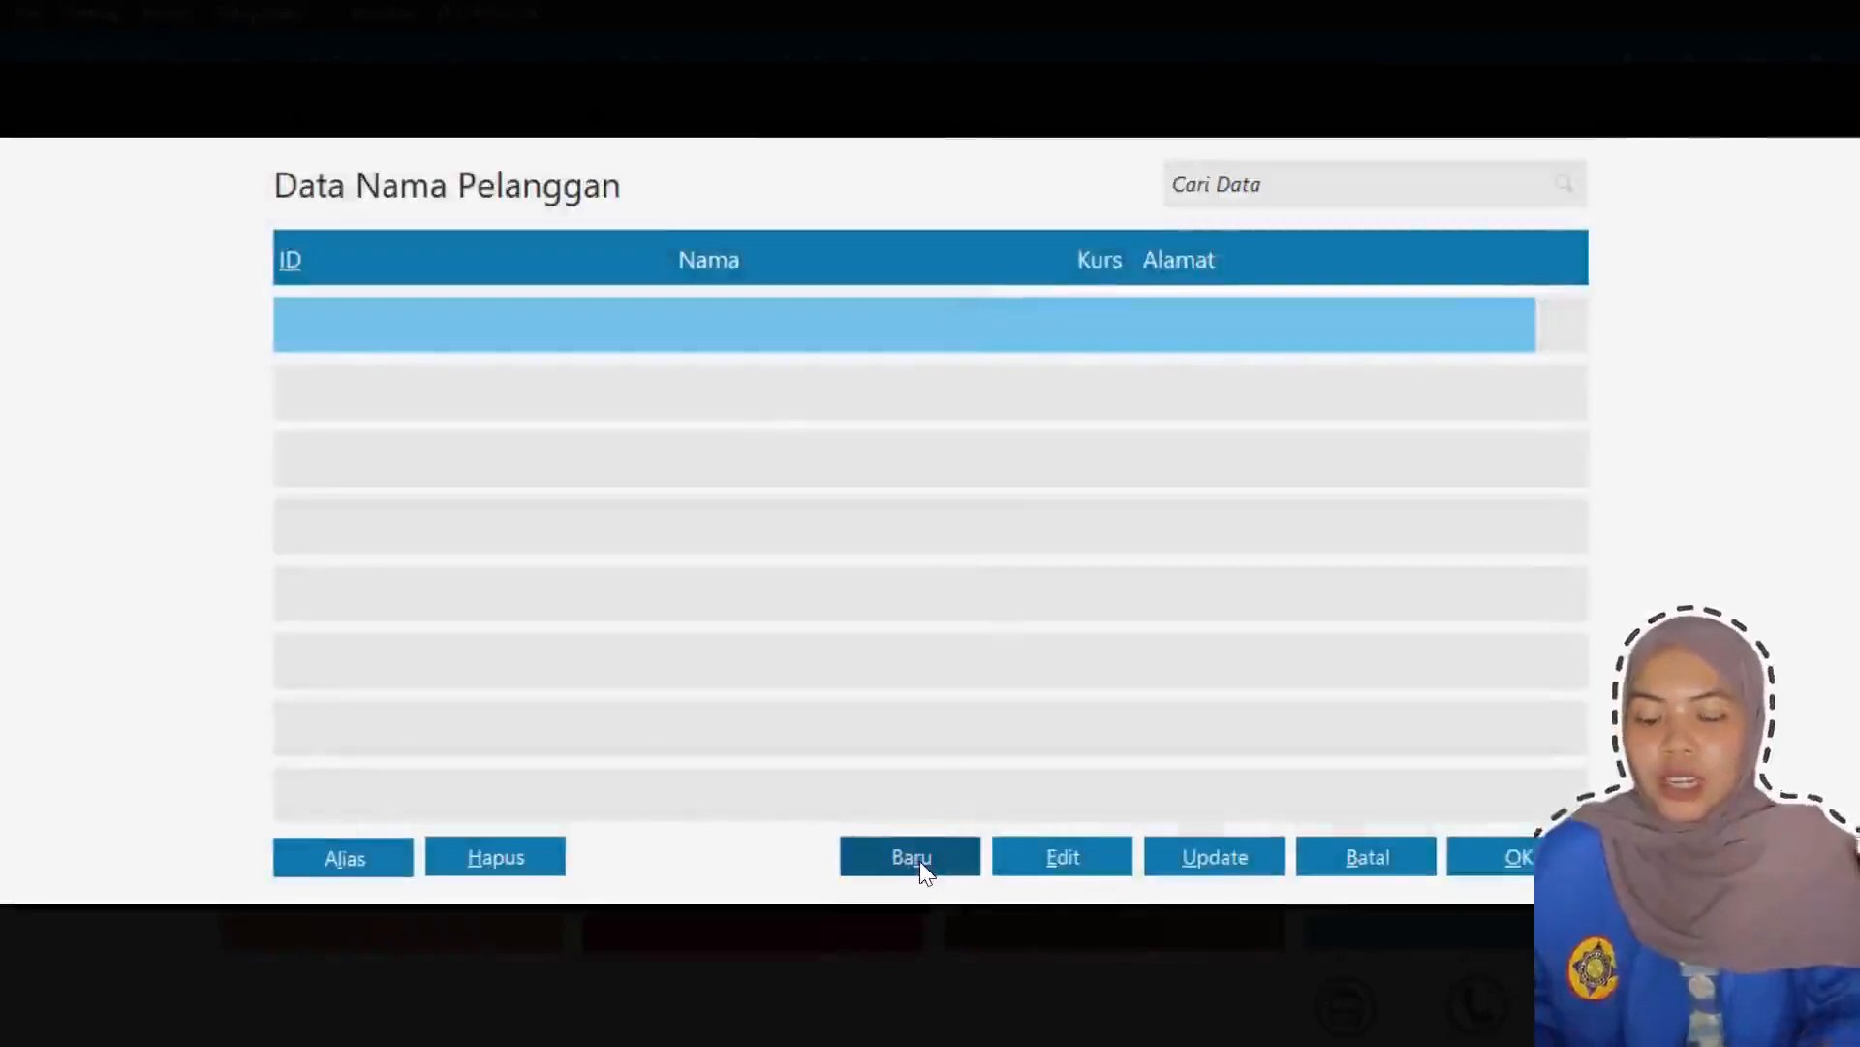
- Add the customer PT Sinar Abadi with ID C-001 and save it despite the incomplete NPWP/NIK
{"action": "left_click", "coordinate": [920, 859]}
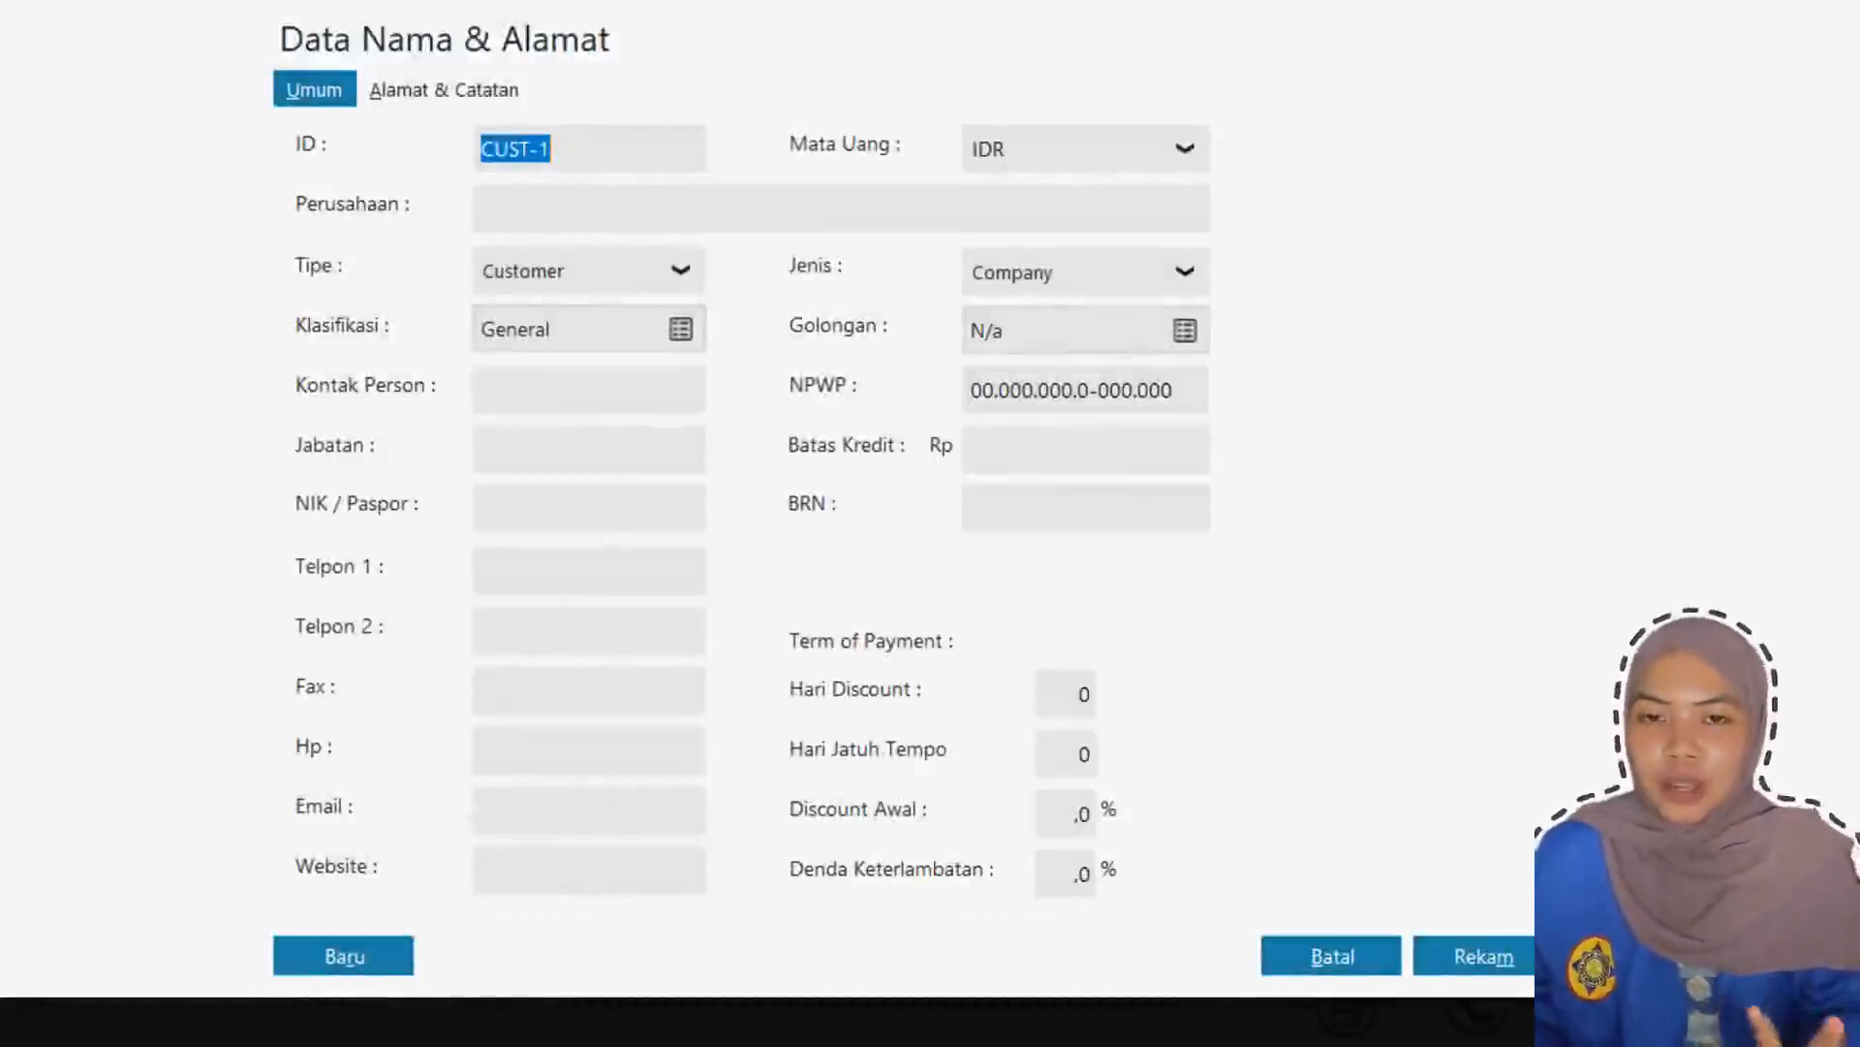
{"action": "type", "text": "c"}
{"action": "key", "text": "Caps_Lock"}
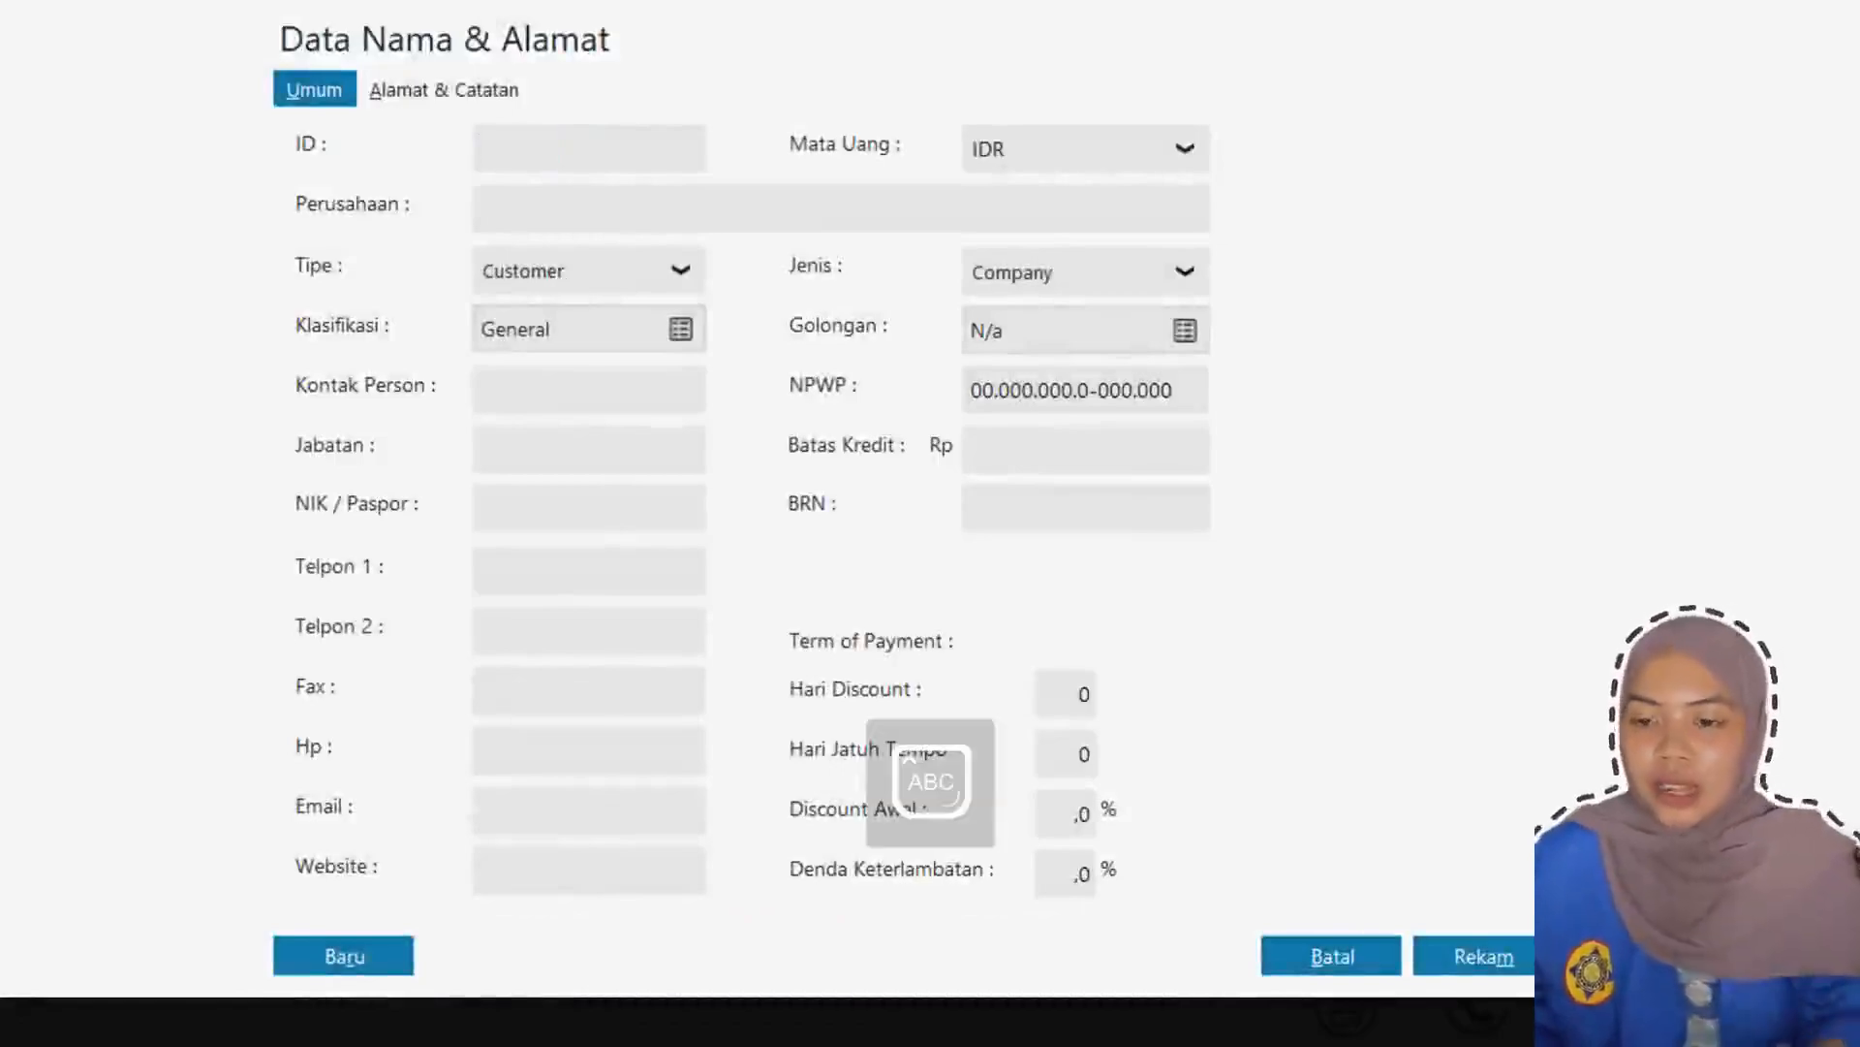
{"action": "type", "text": "C-001"}
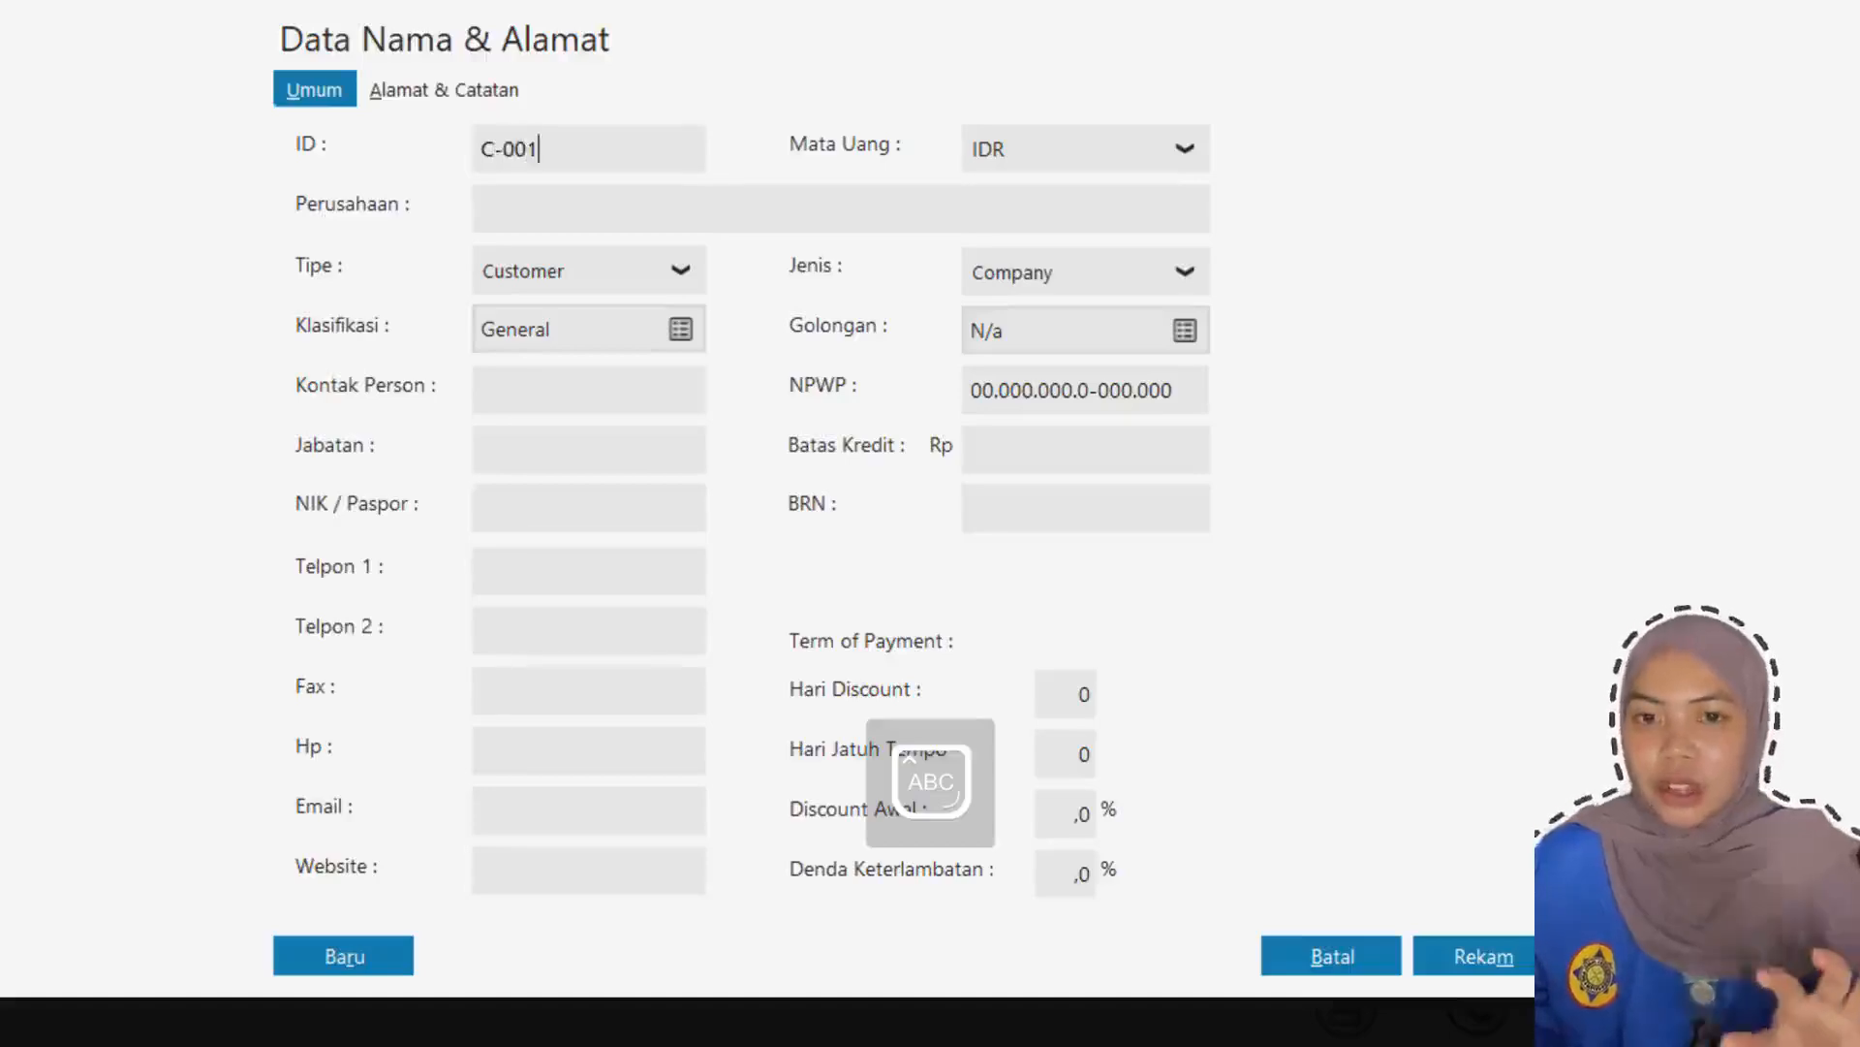
{"action": "left_click", "coordinate": [618, 214]}
{"action": "type", "text": "PT "}
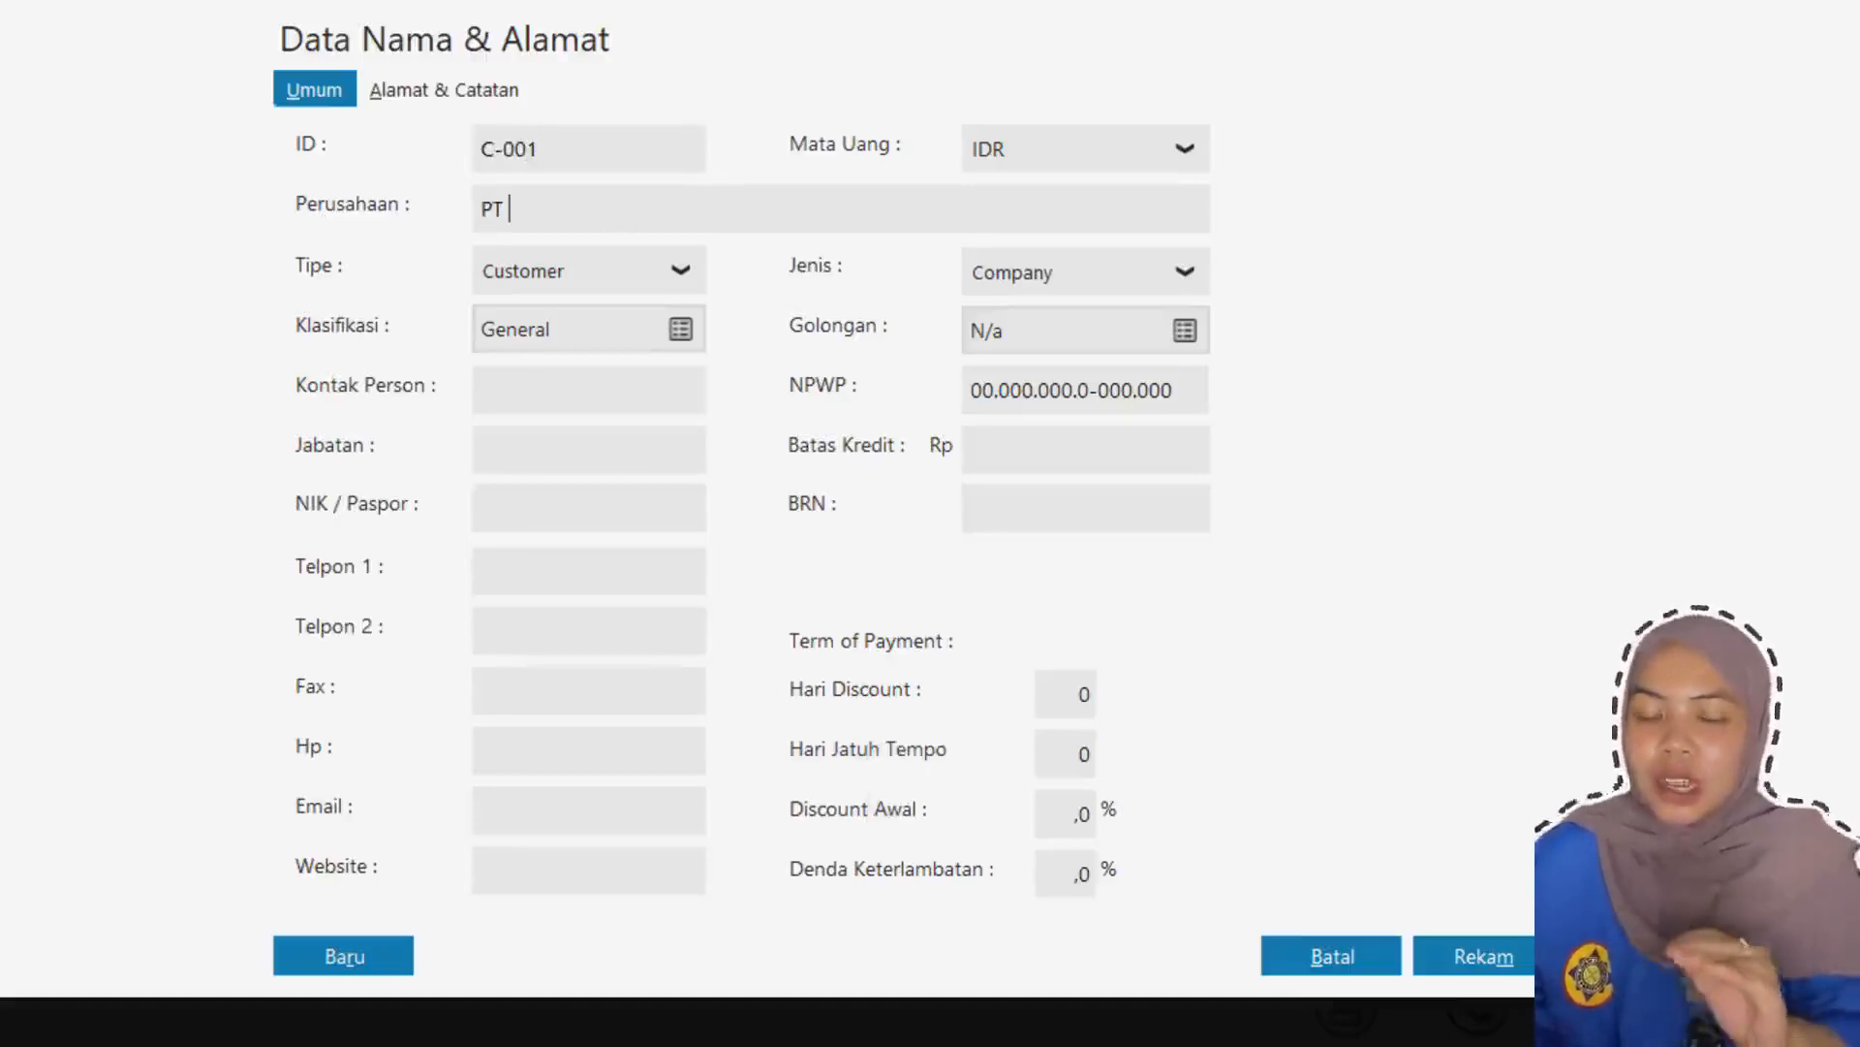
{"action": "type", "text": "S"}
{"action": "key", "text": "Caps_Lock"}
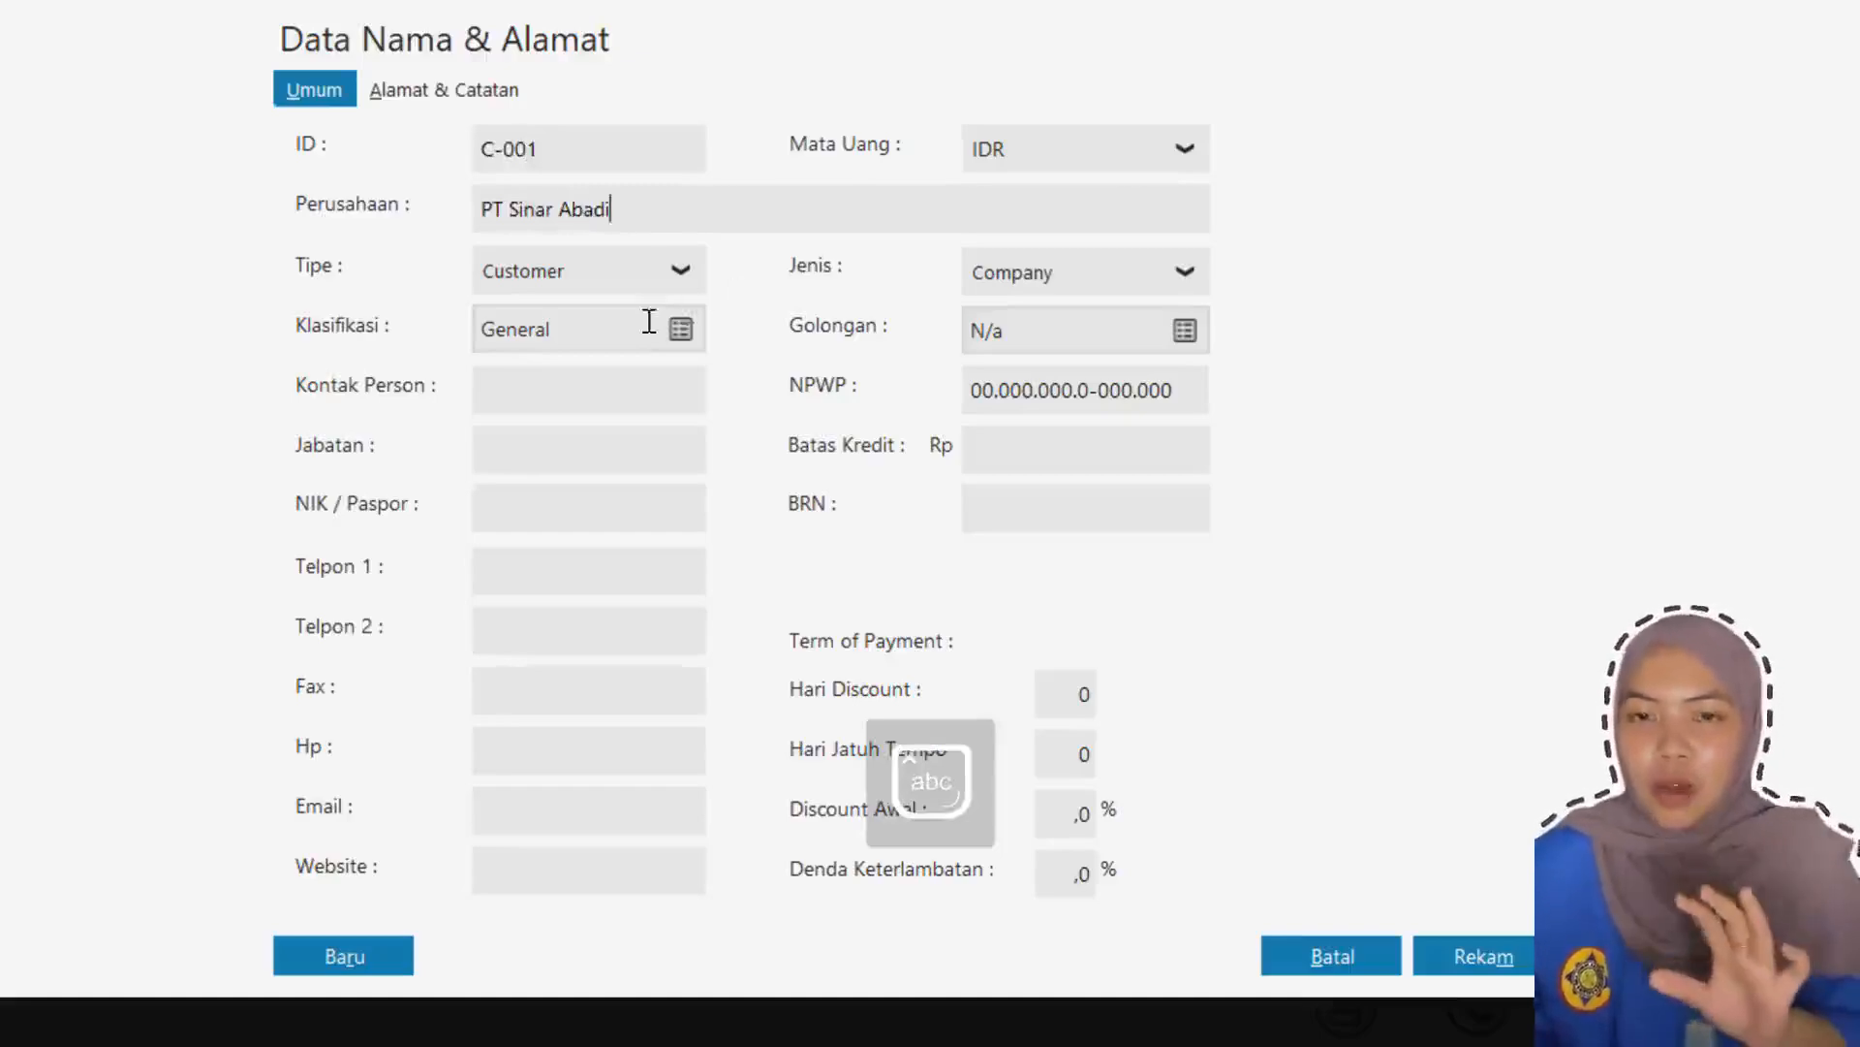
{"action": "left_click", "coordinate": [1459, 954]}
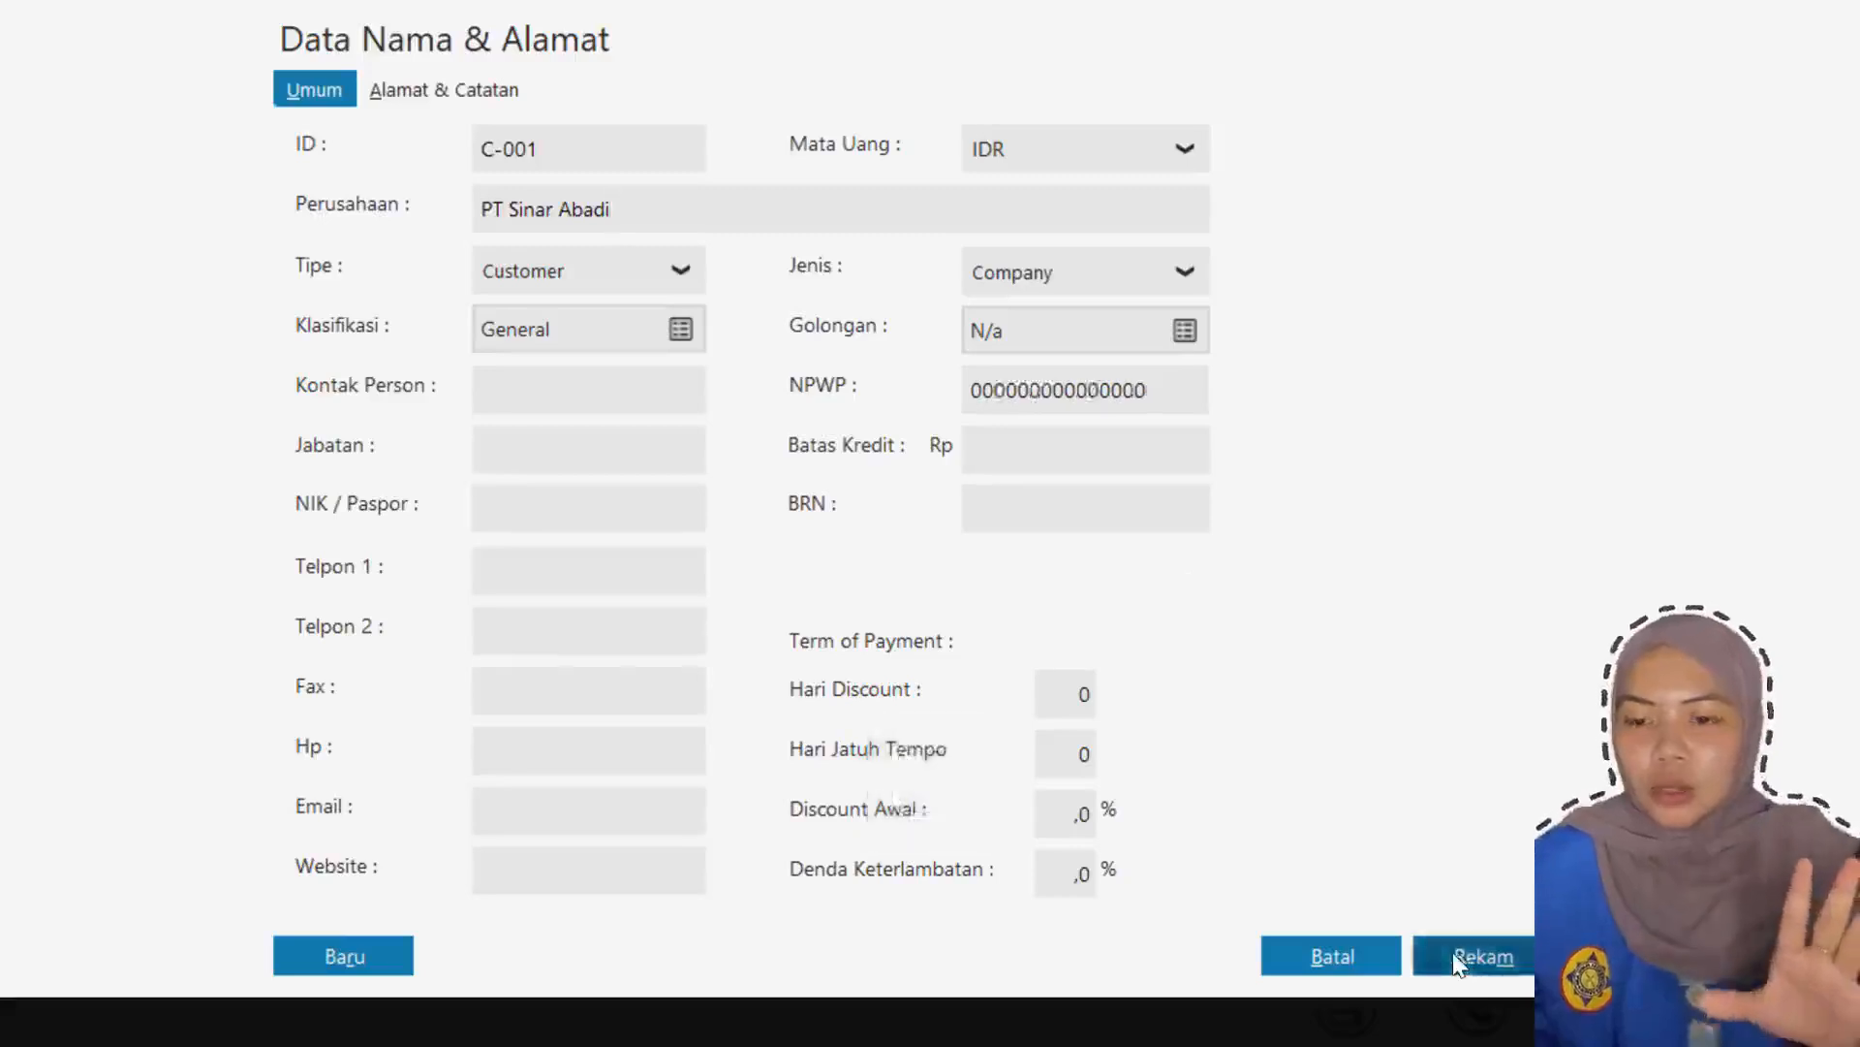
{"action": "left_click", "coordinate": [1386, 690]}
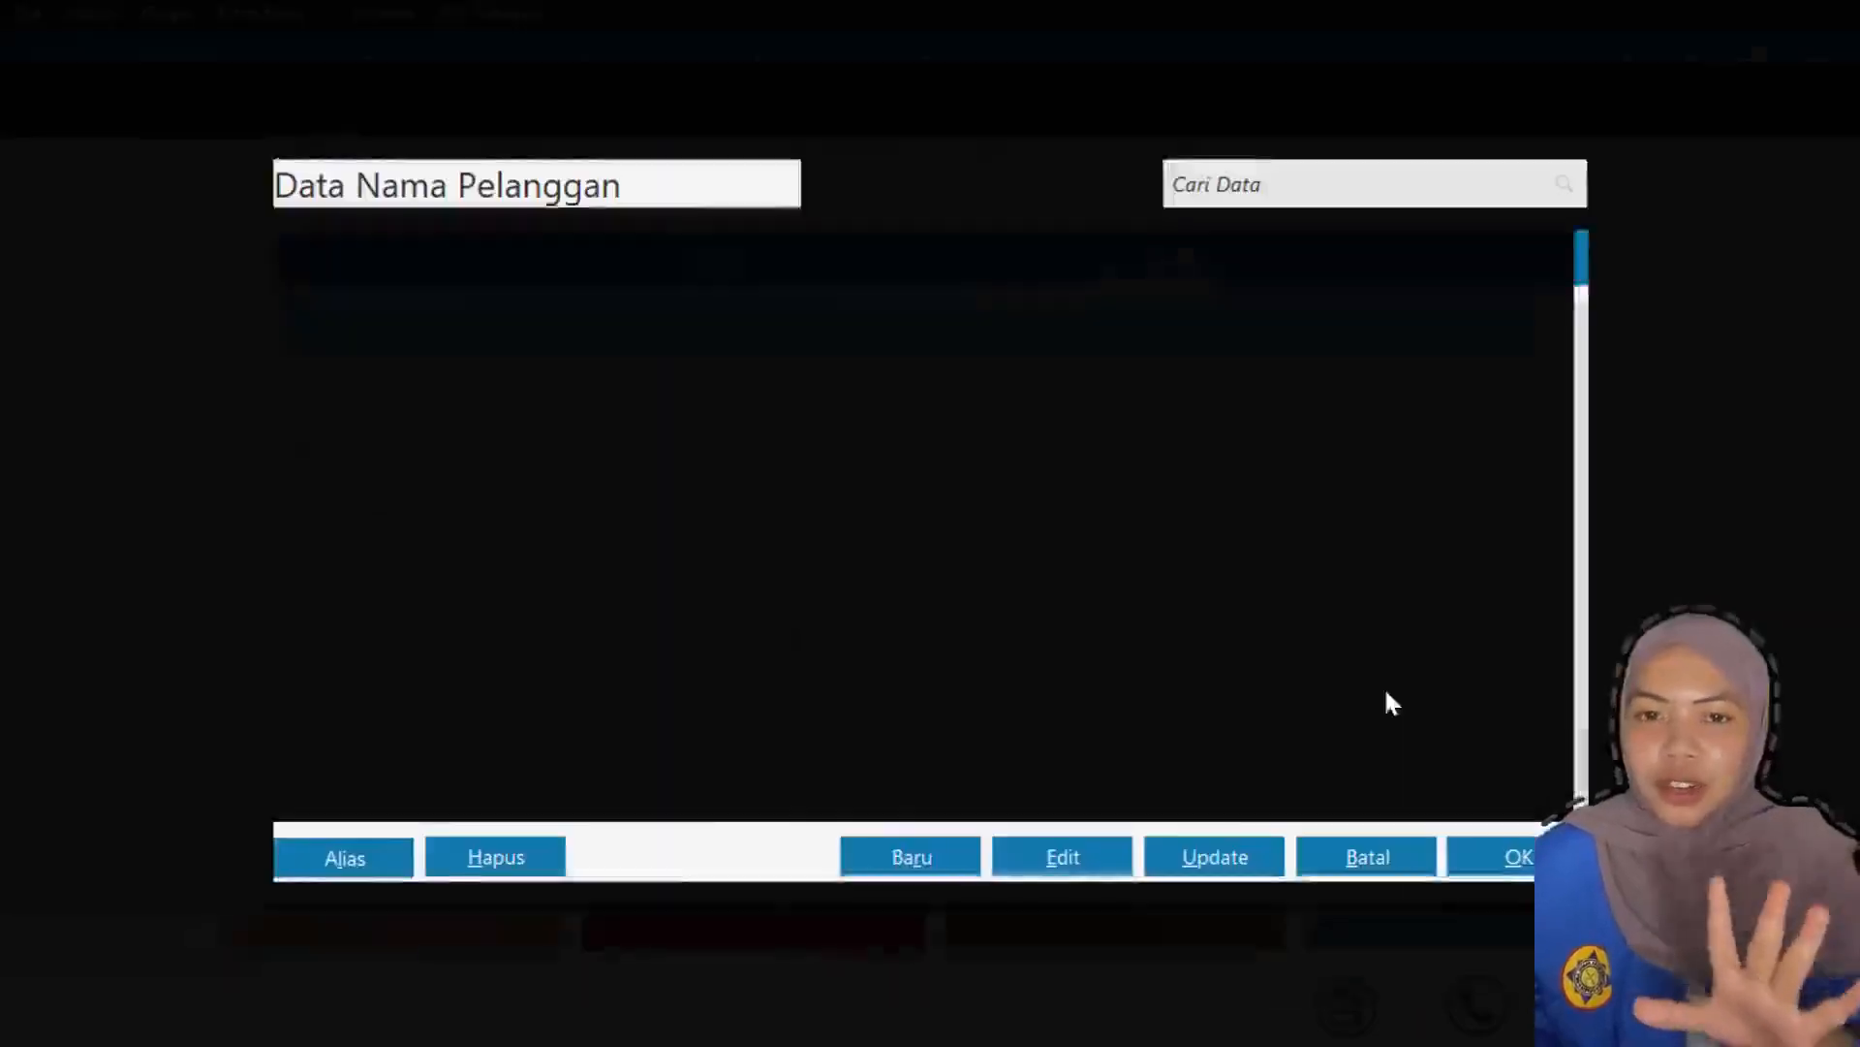
- Add a second customer with ID C-002, the customer's name and type Personal, and save it without a complete NPWP/NIK
{"action": "left_click", "coordinate": [860, 856]}
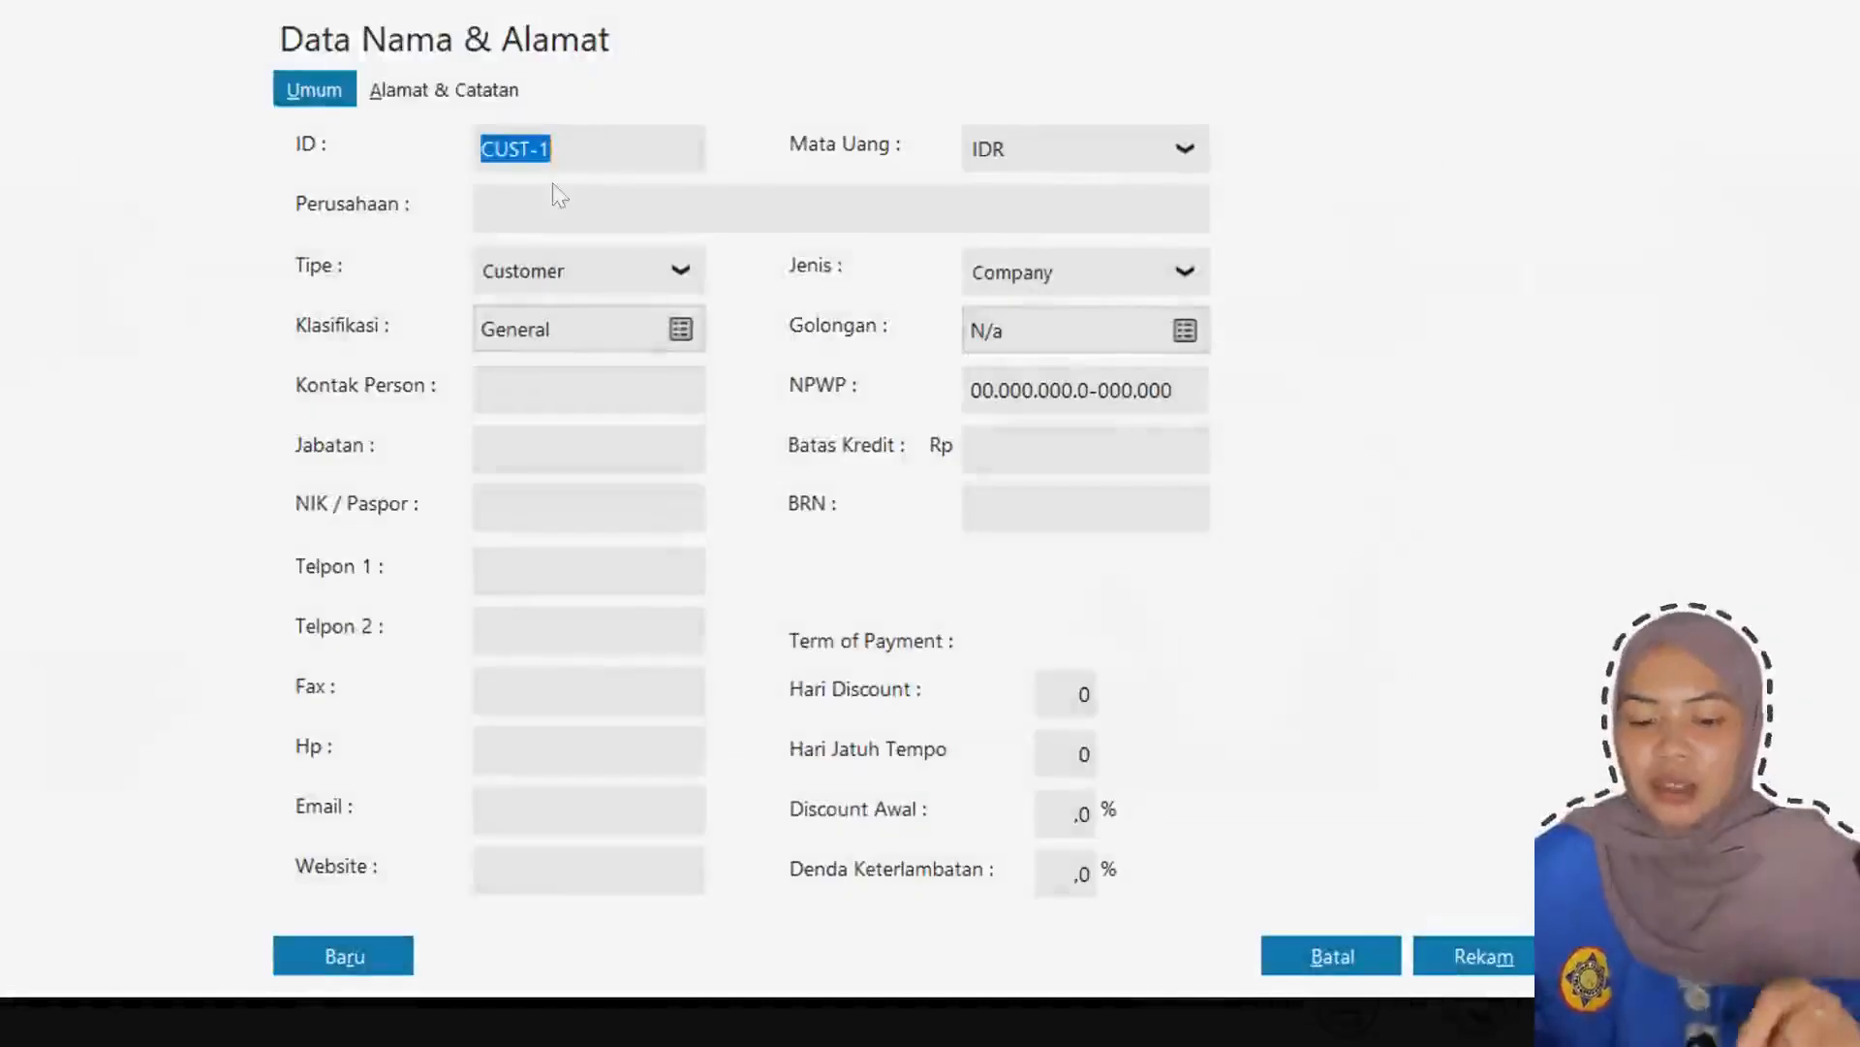
{"action": "key", "text": "BackSpace"}
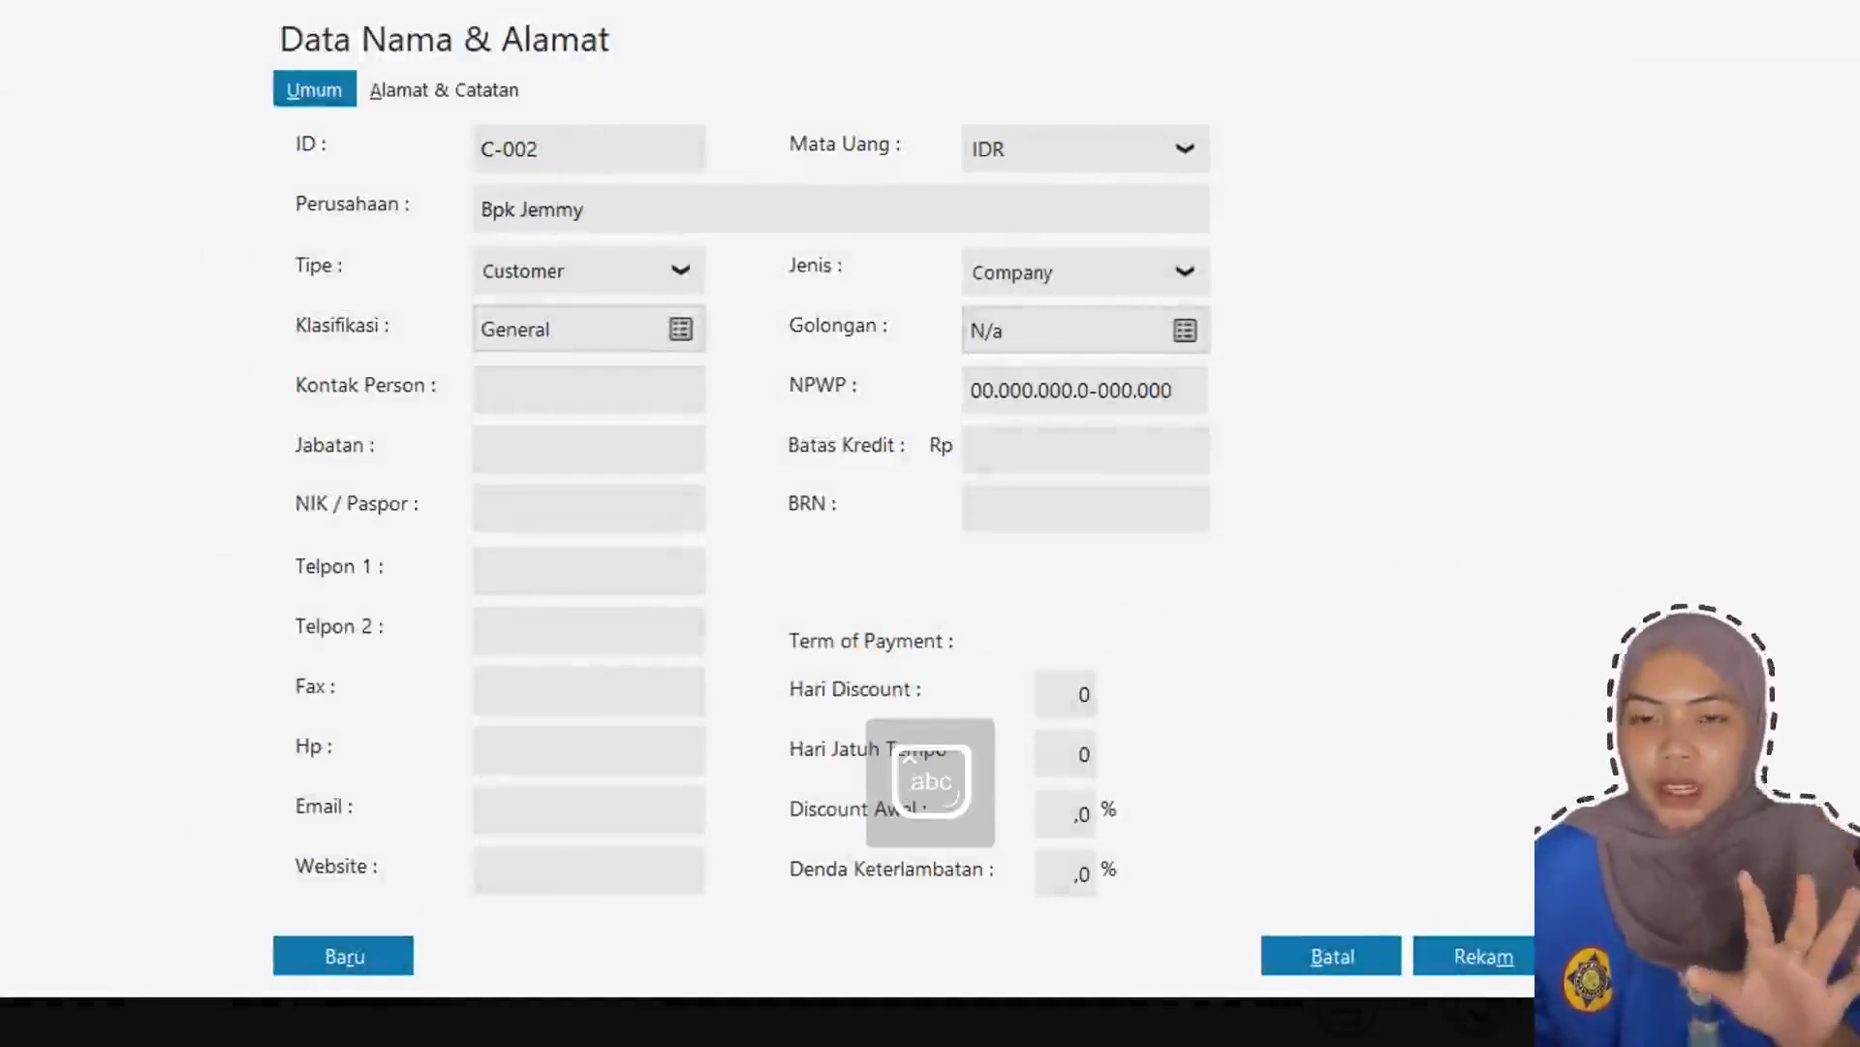
{"action": "left_click", "coordinate": [1184, 271]}
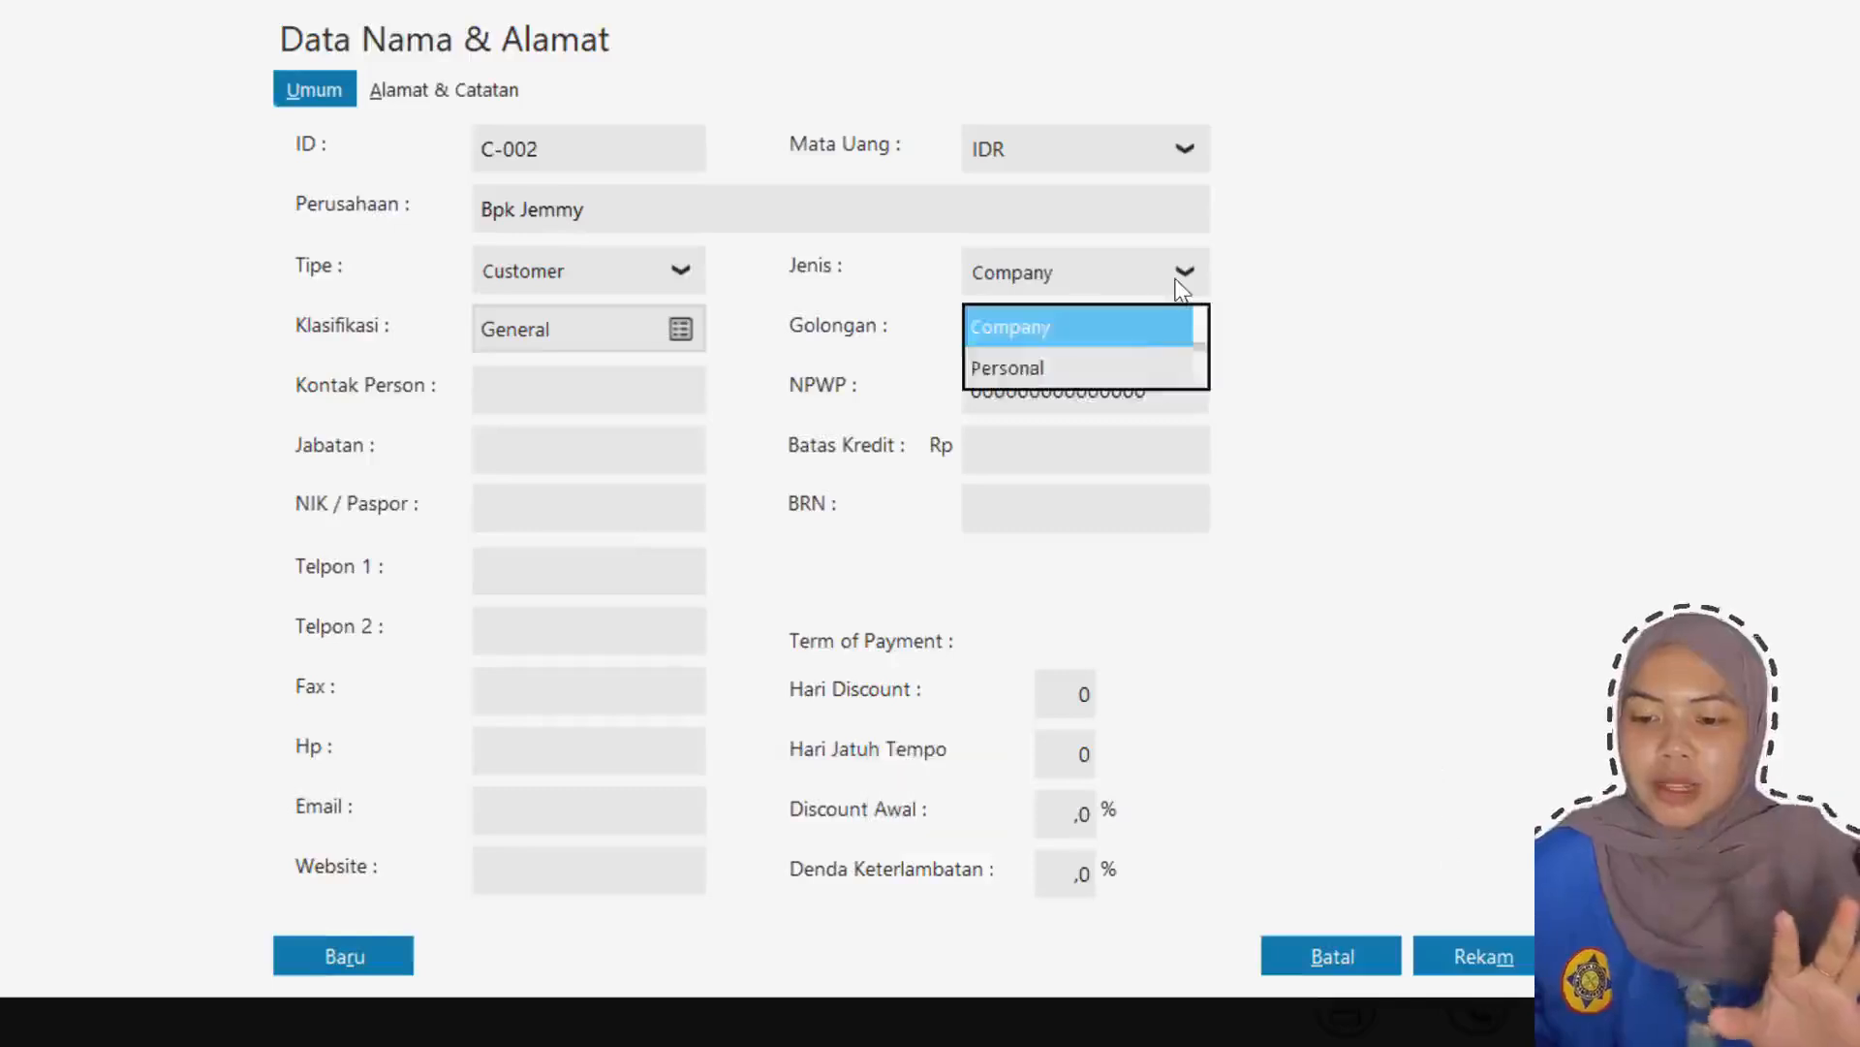
{"action": "left_click", "coordinate": [1132, 351]}
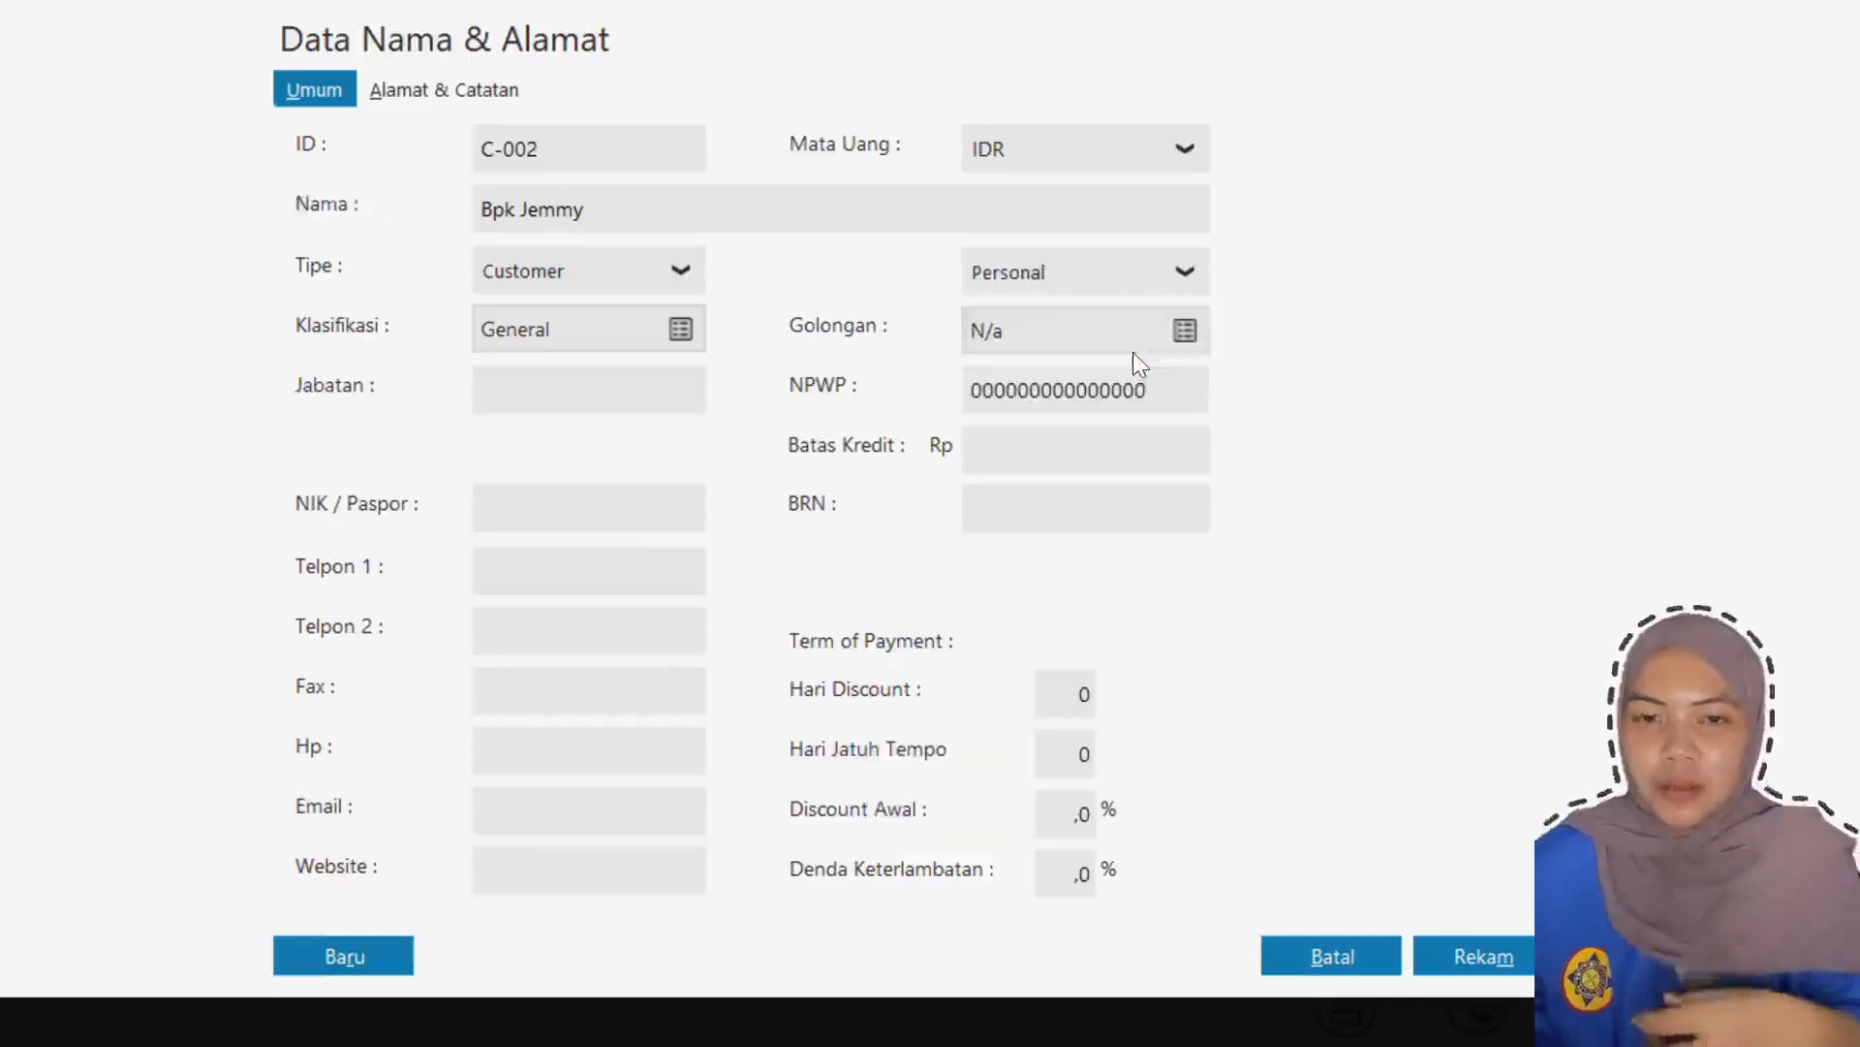
{"action": "left_click", "coordinate": [1464, 940]}
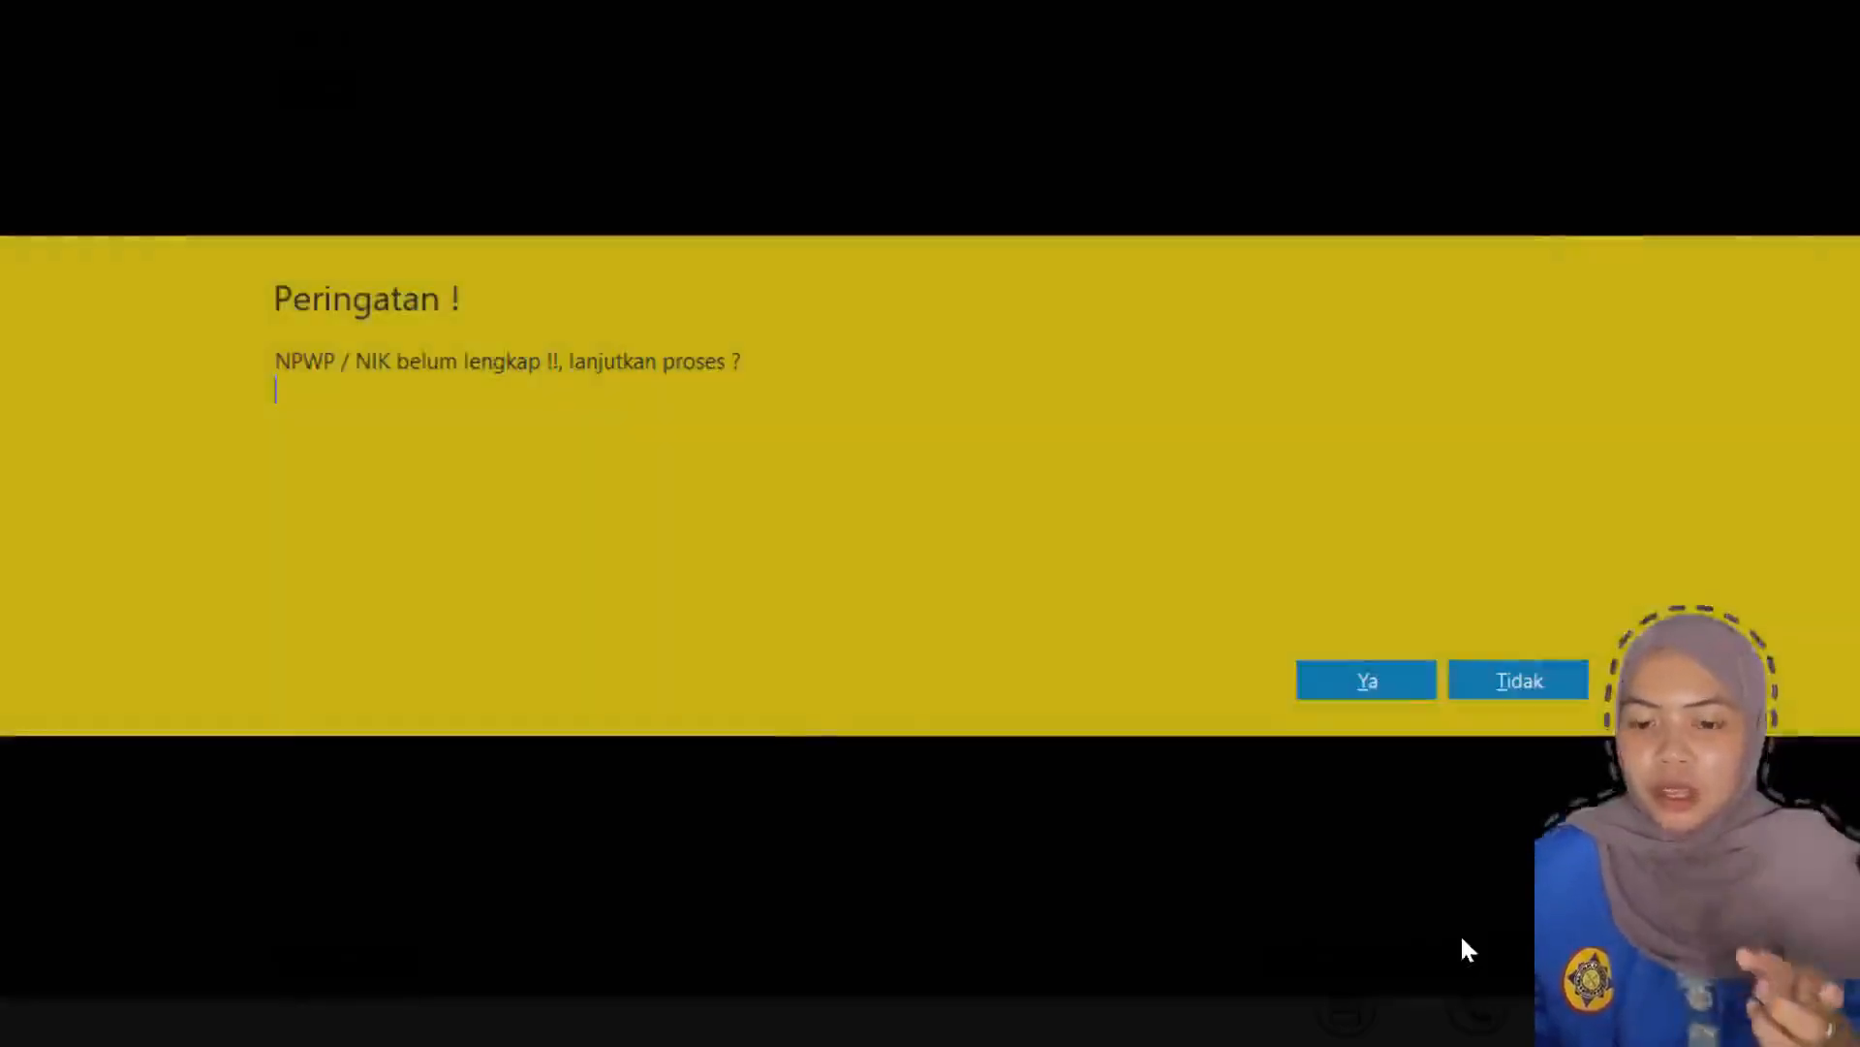
{"action": "left_click", "coordinate": [1398, 684]}
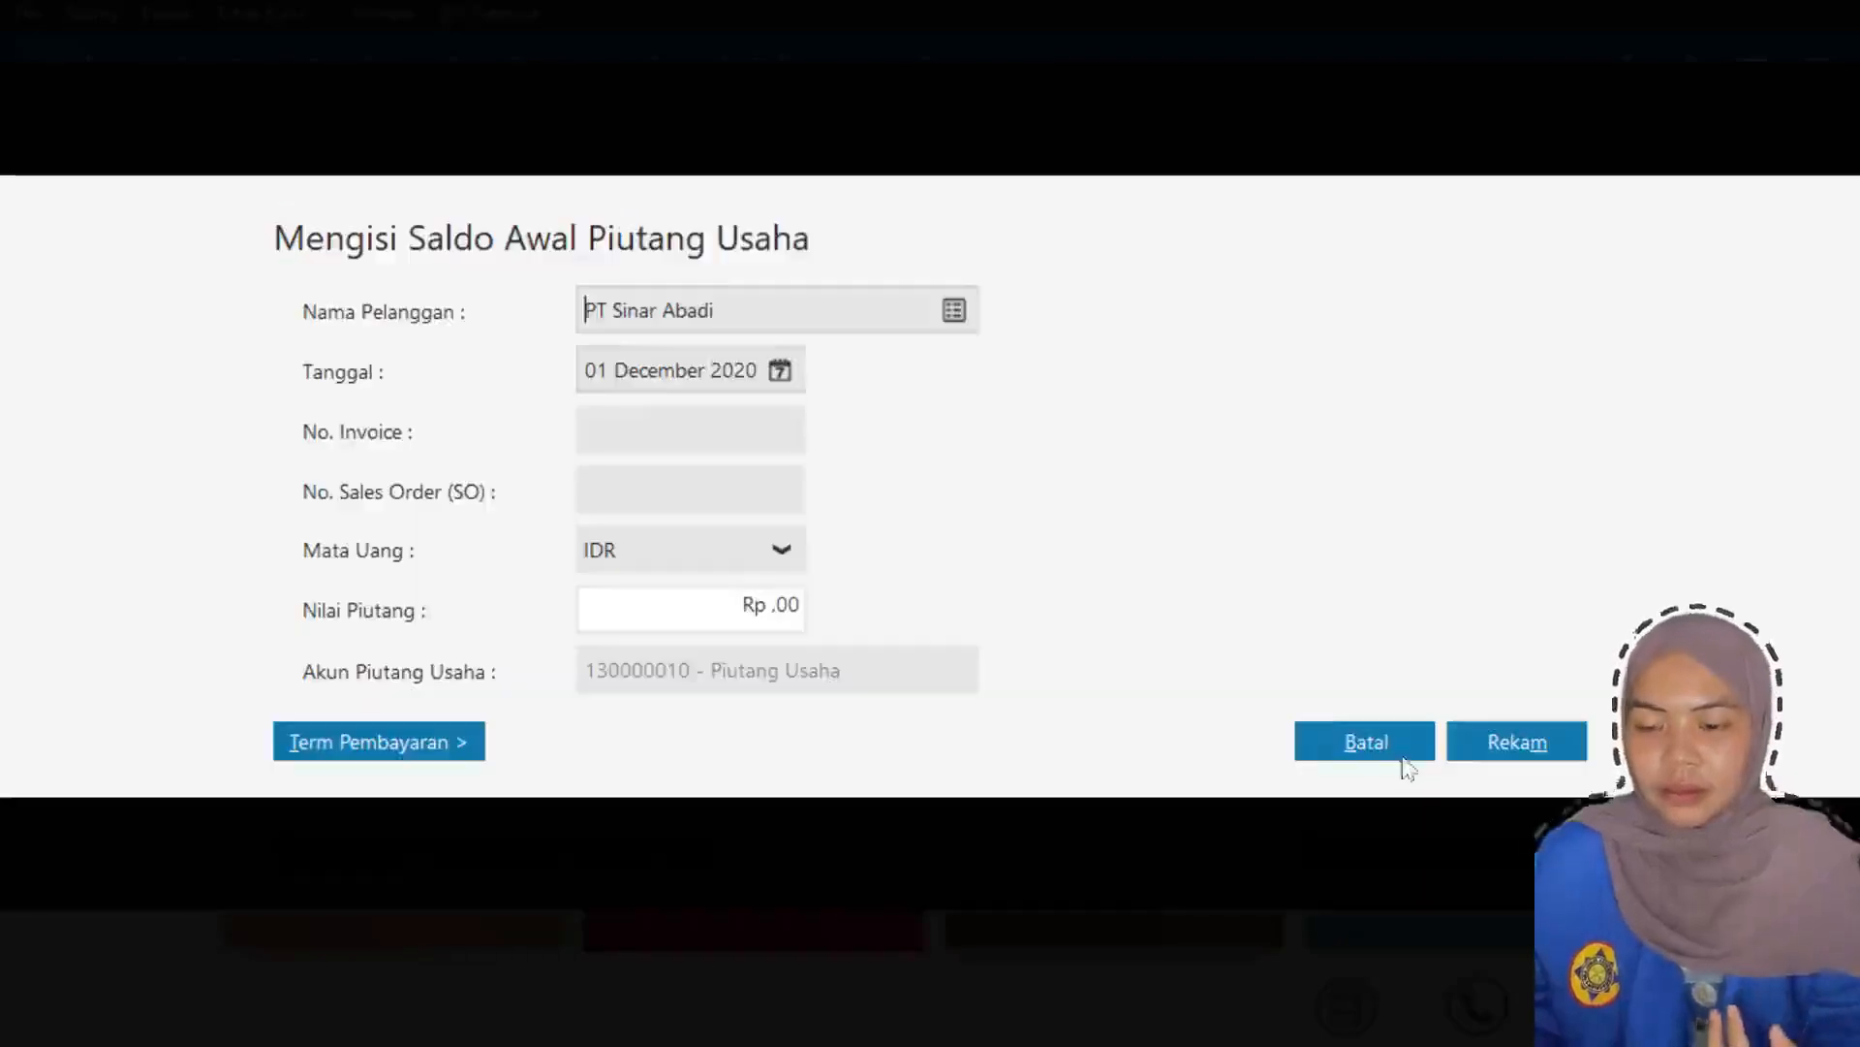
- Choose customer C-002 for the opening receivable and set its date to 11 November 2020
{"action": "left_click", "coordinate": [957, 312]}
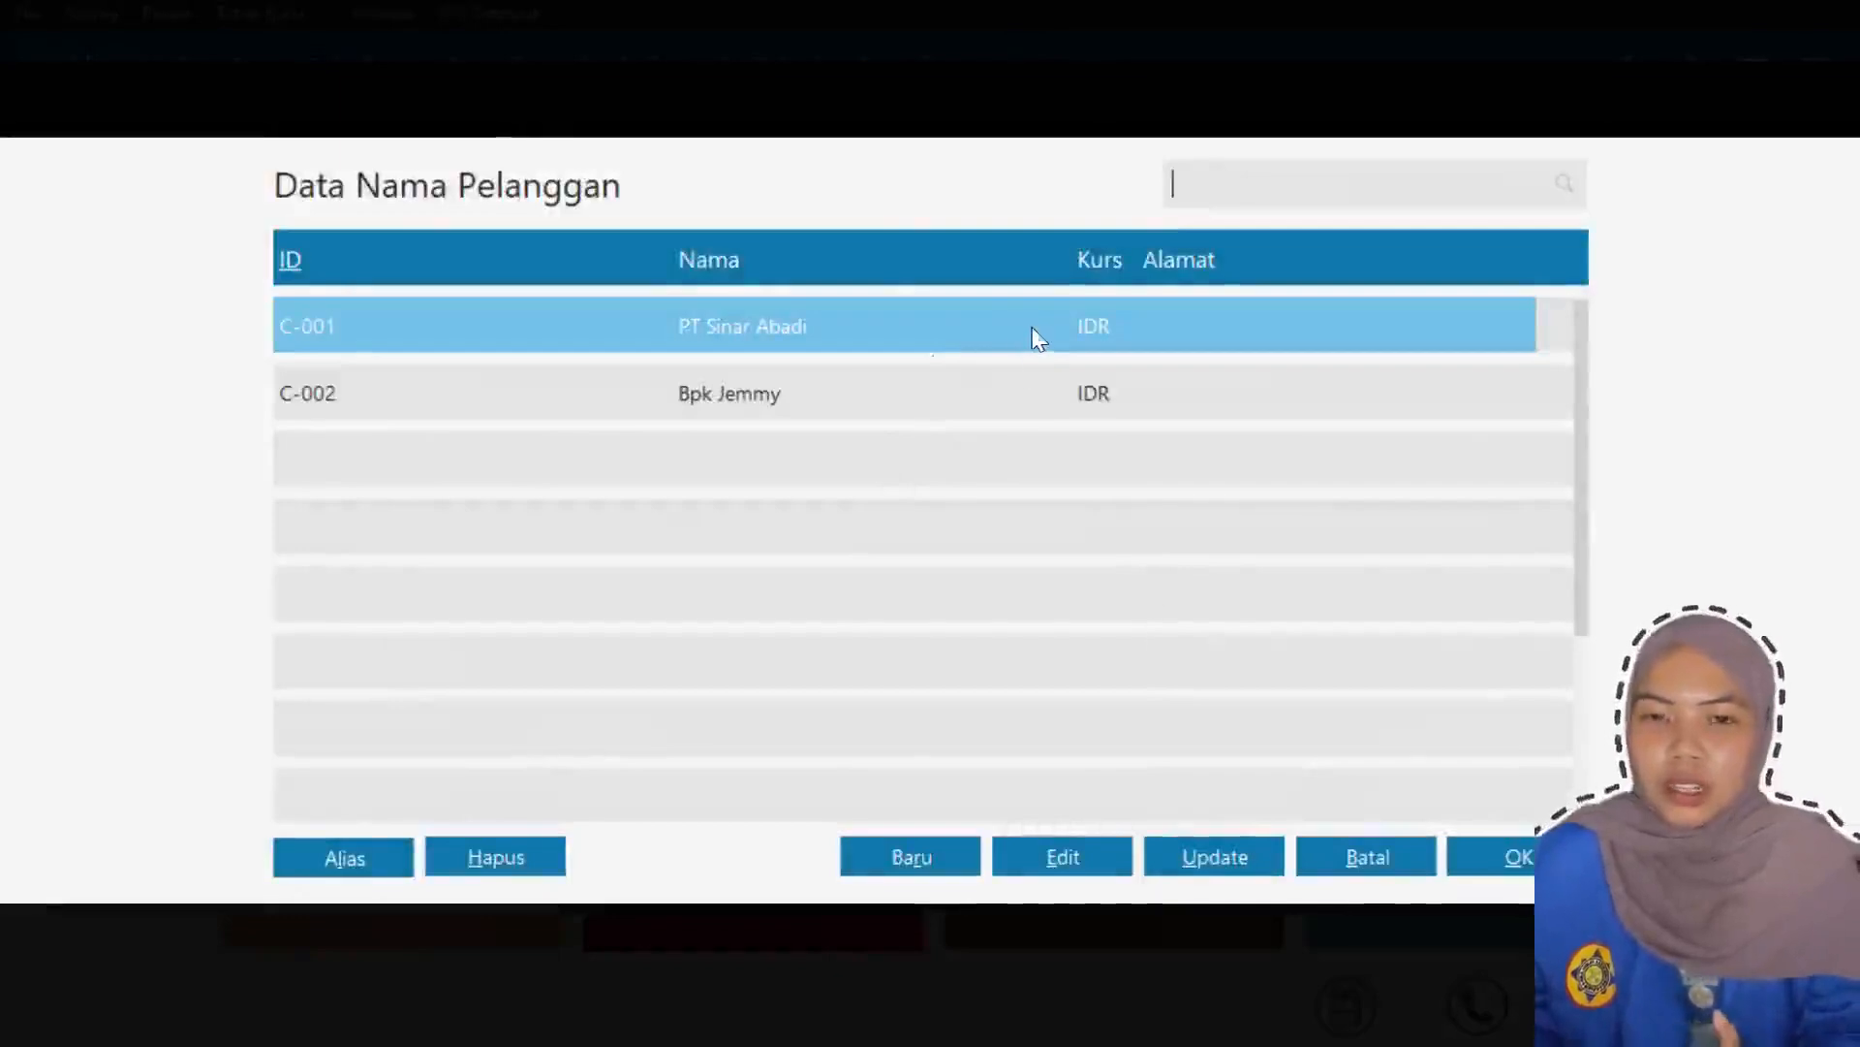
{"action": "left_click", "coordinate": [998, 394]}
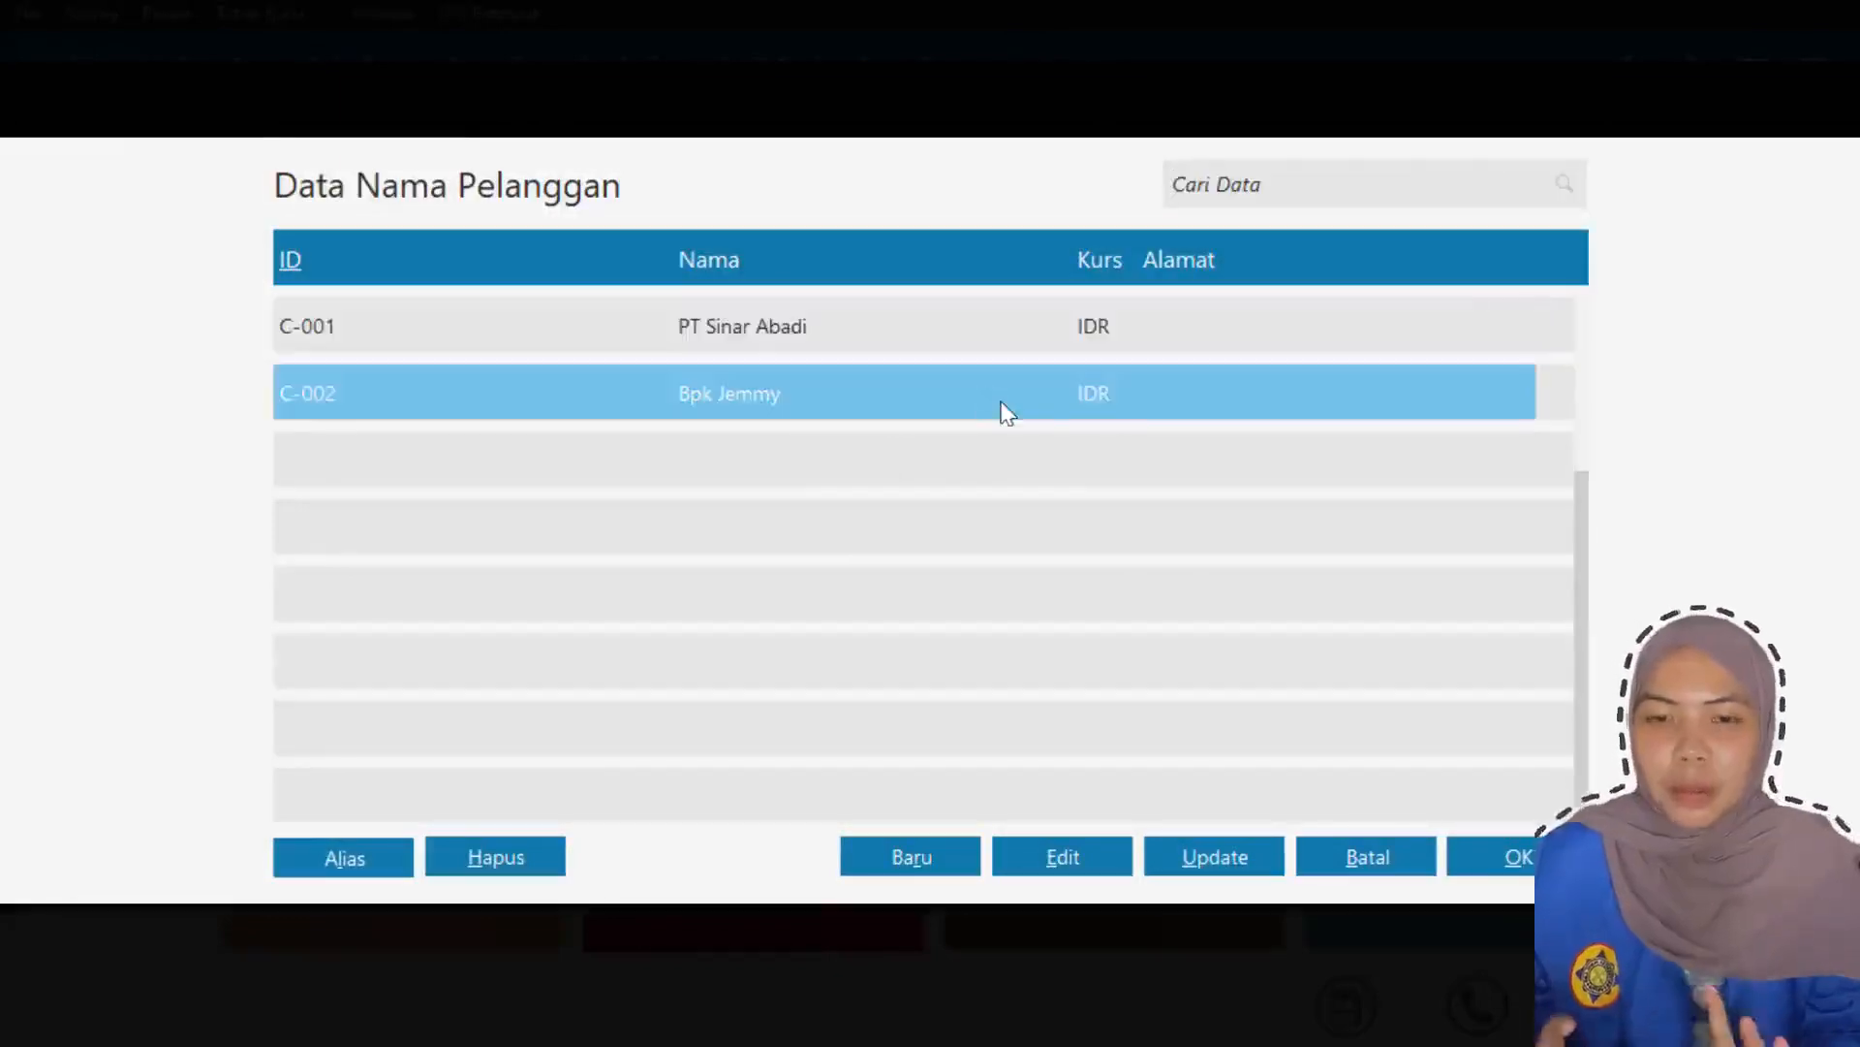
{"action": "left_click", "coordinate": [1487, 845]}
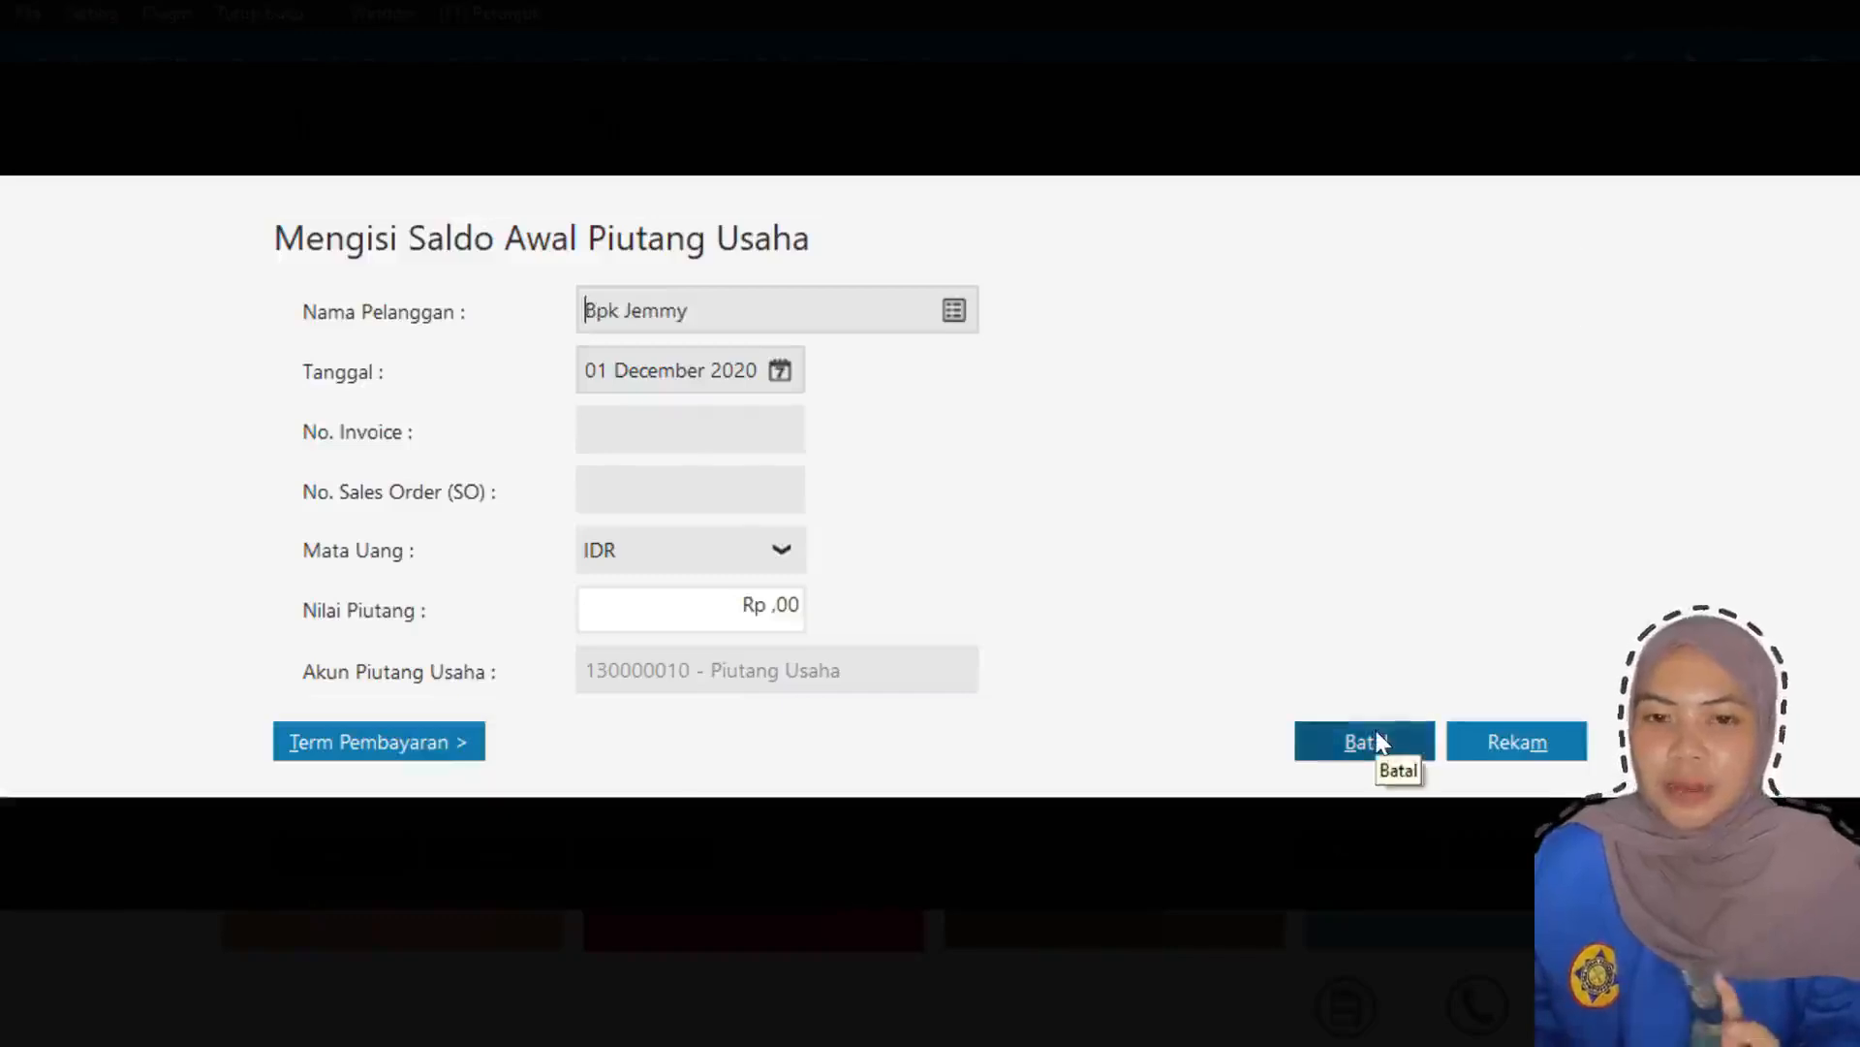
{"action": "left_click", "coordinate": [708, 387]}
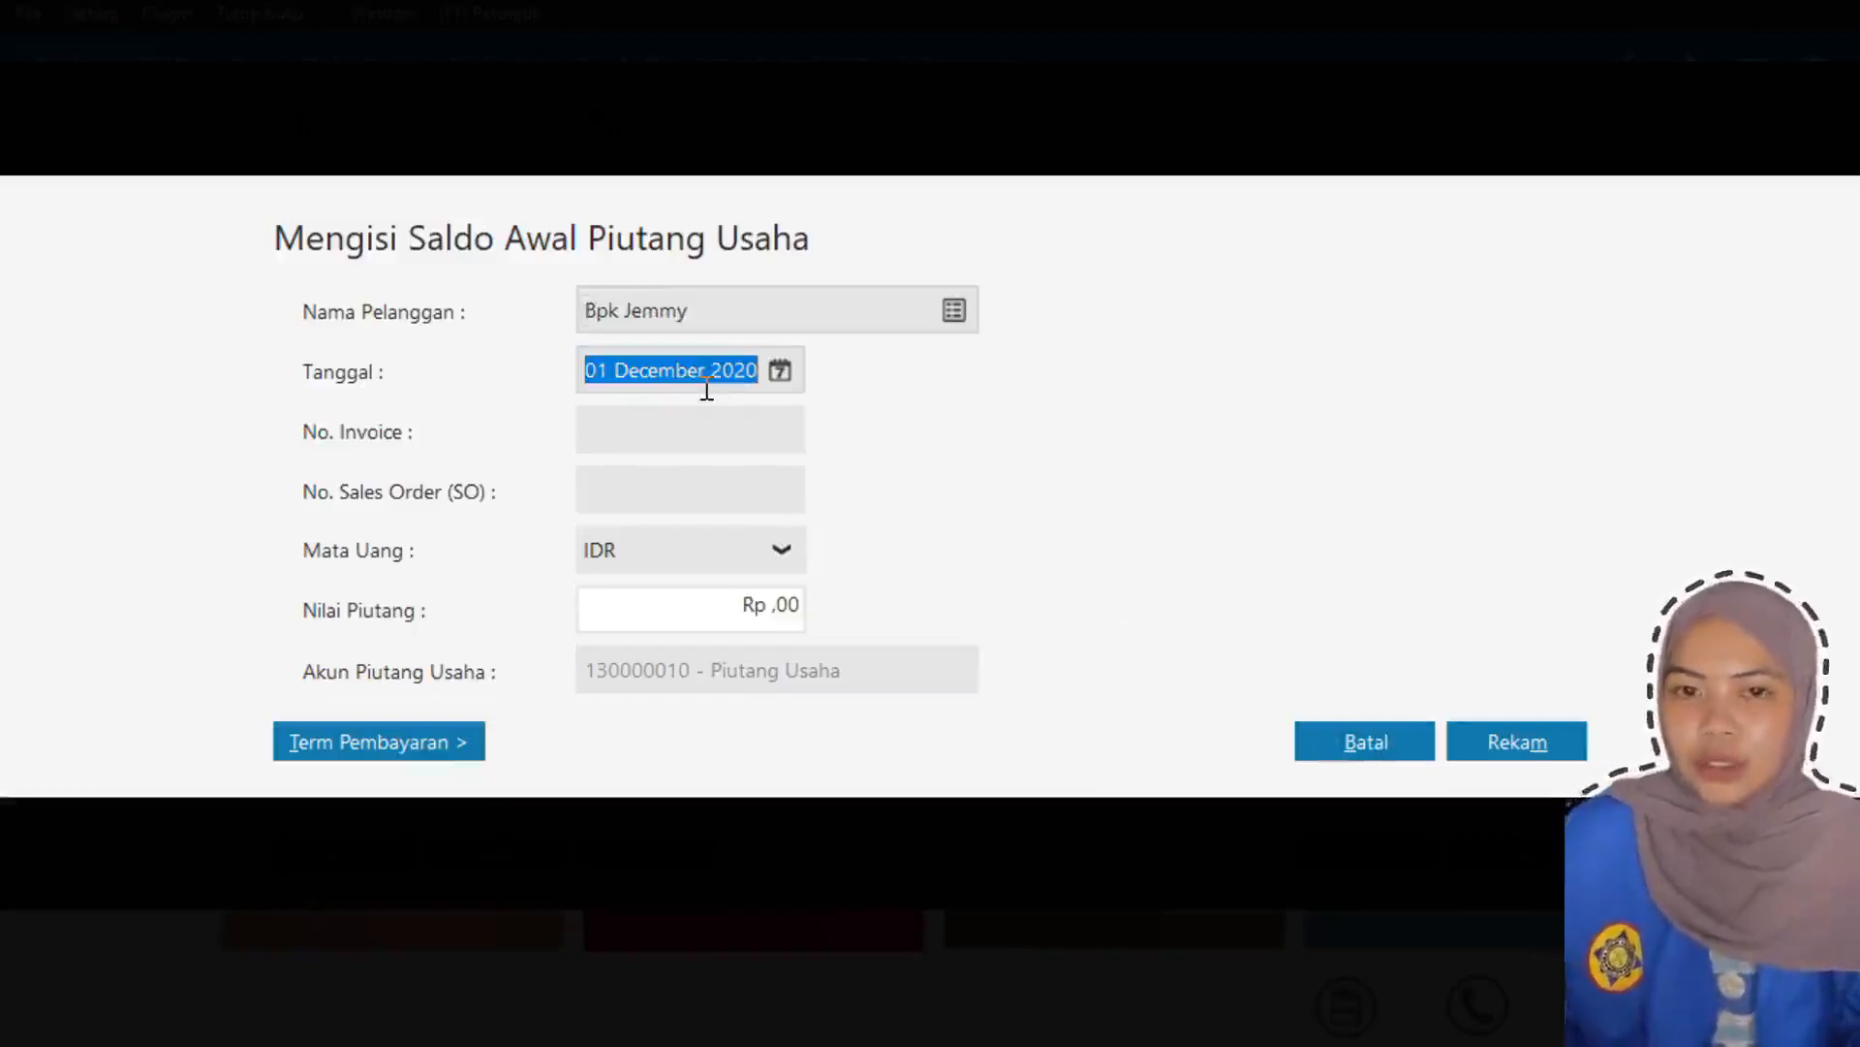
{"action": "left_click", "coordinate": [707, 376]}
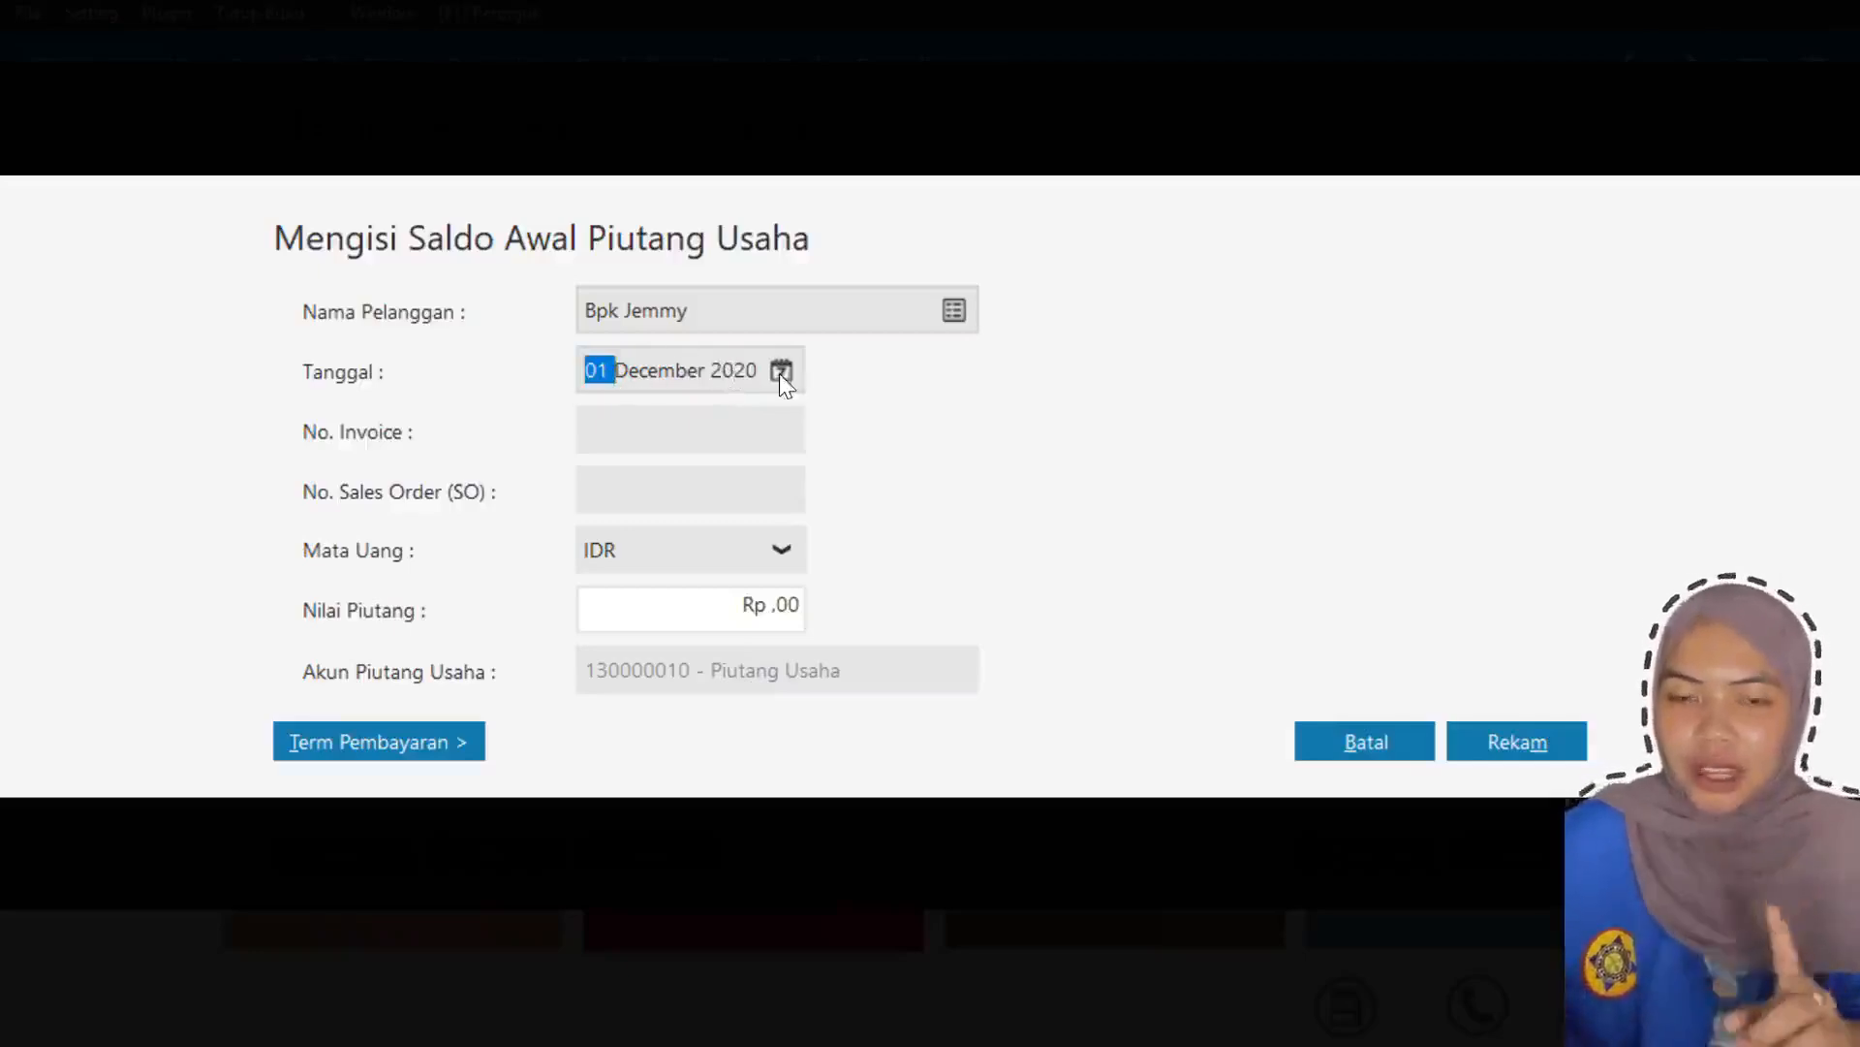
{"action": "left_click", "coordinate": [779, 374]}
{"action": "left_click", "coordinate": [672, 439]}
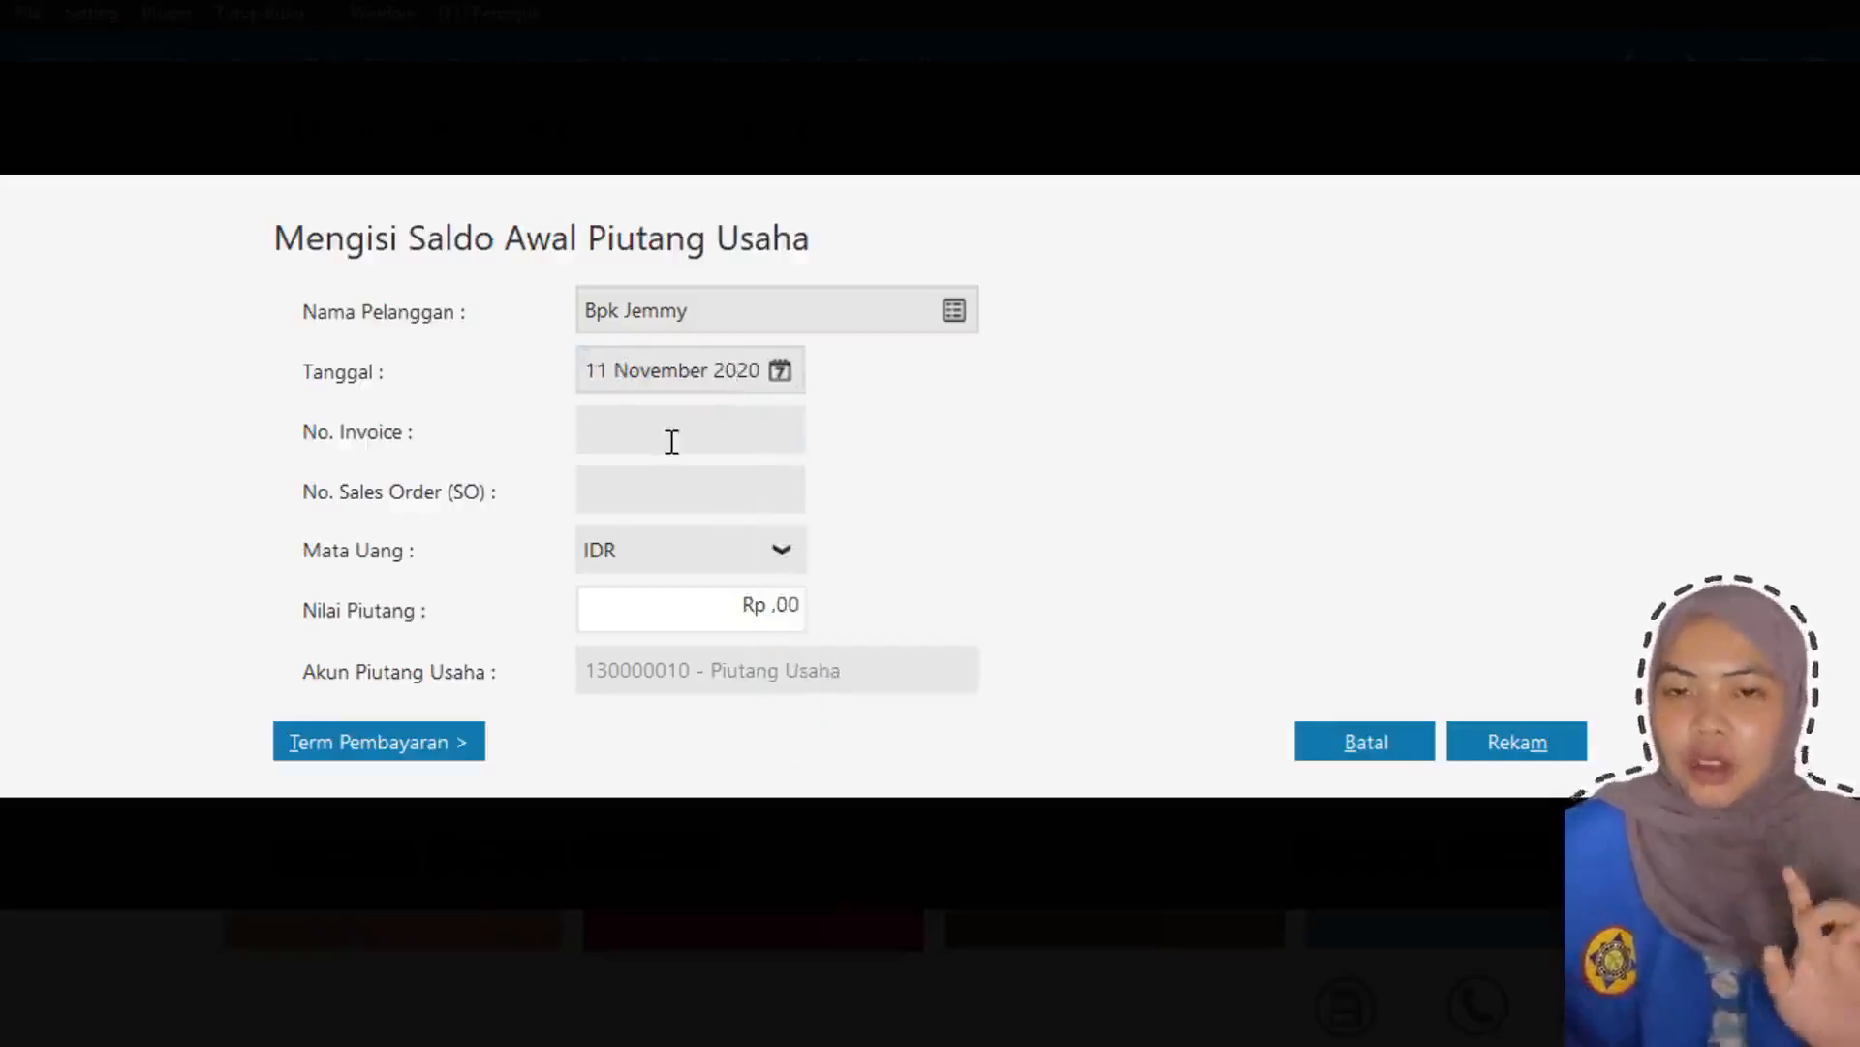
- Enter invoice number INV-002 and a receivable value of 15.700.000 for customer C-002, and record the entry
{"action": "key", "text": "Caps_Lock"}
{"action": "type", "text": "INV"}
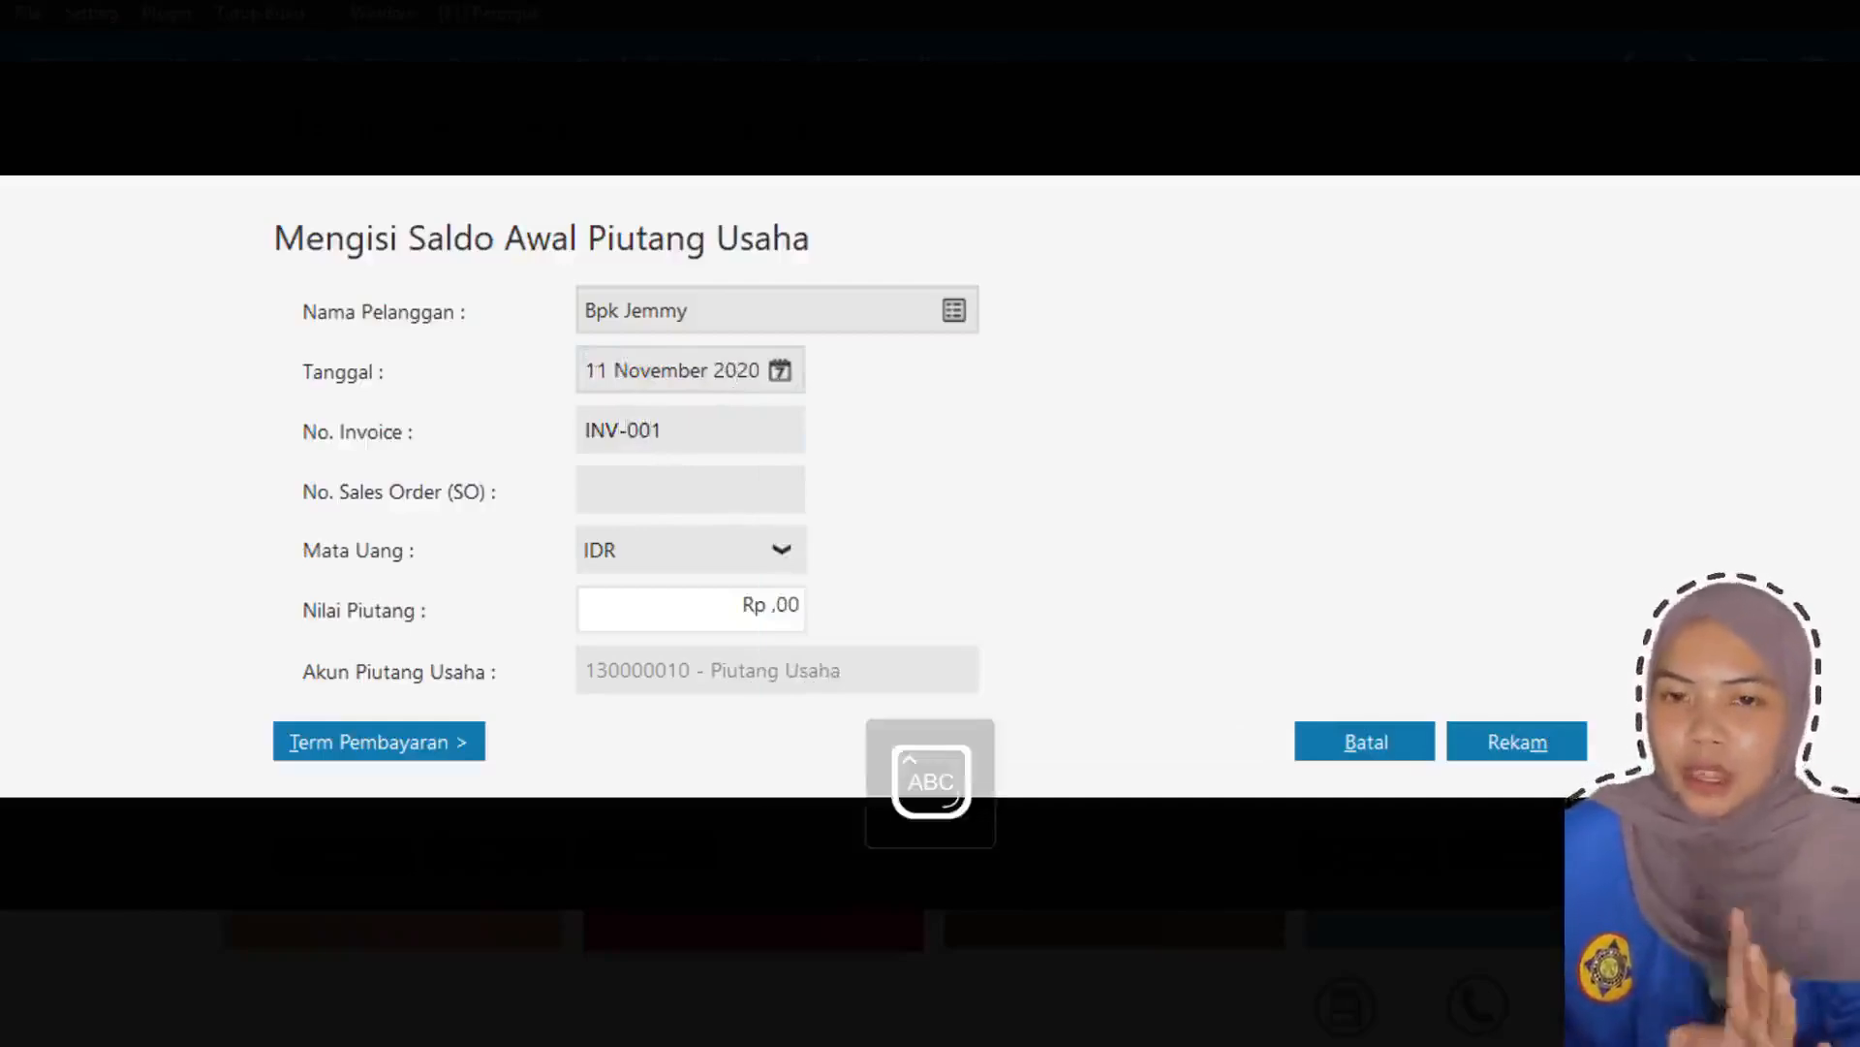
{"action": "type", "text": "-001"}
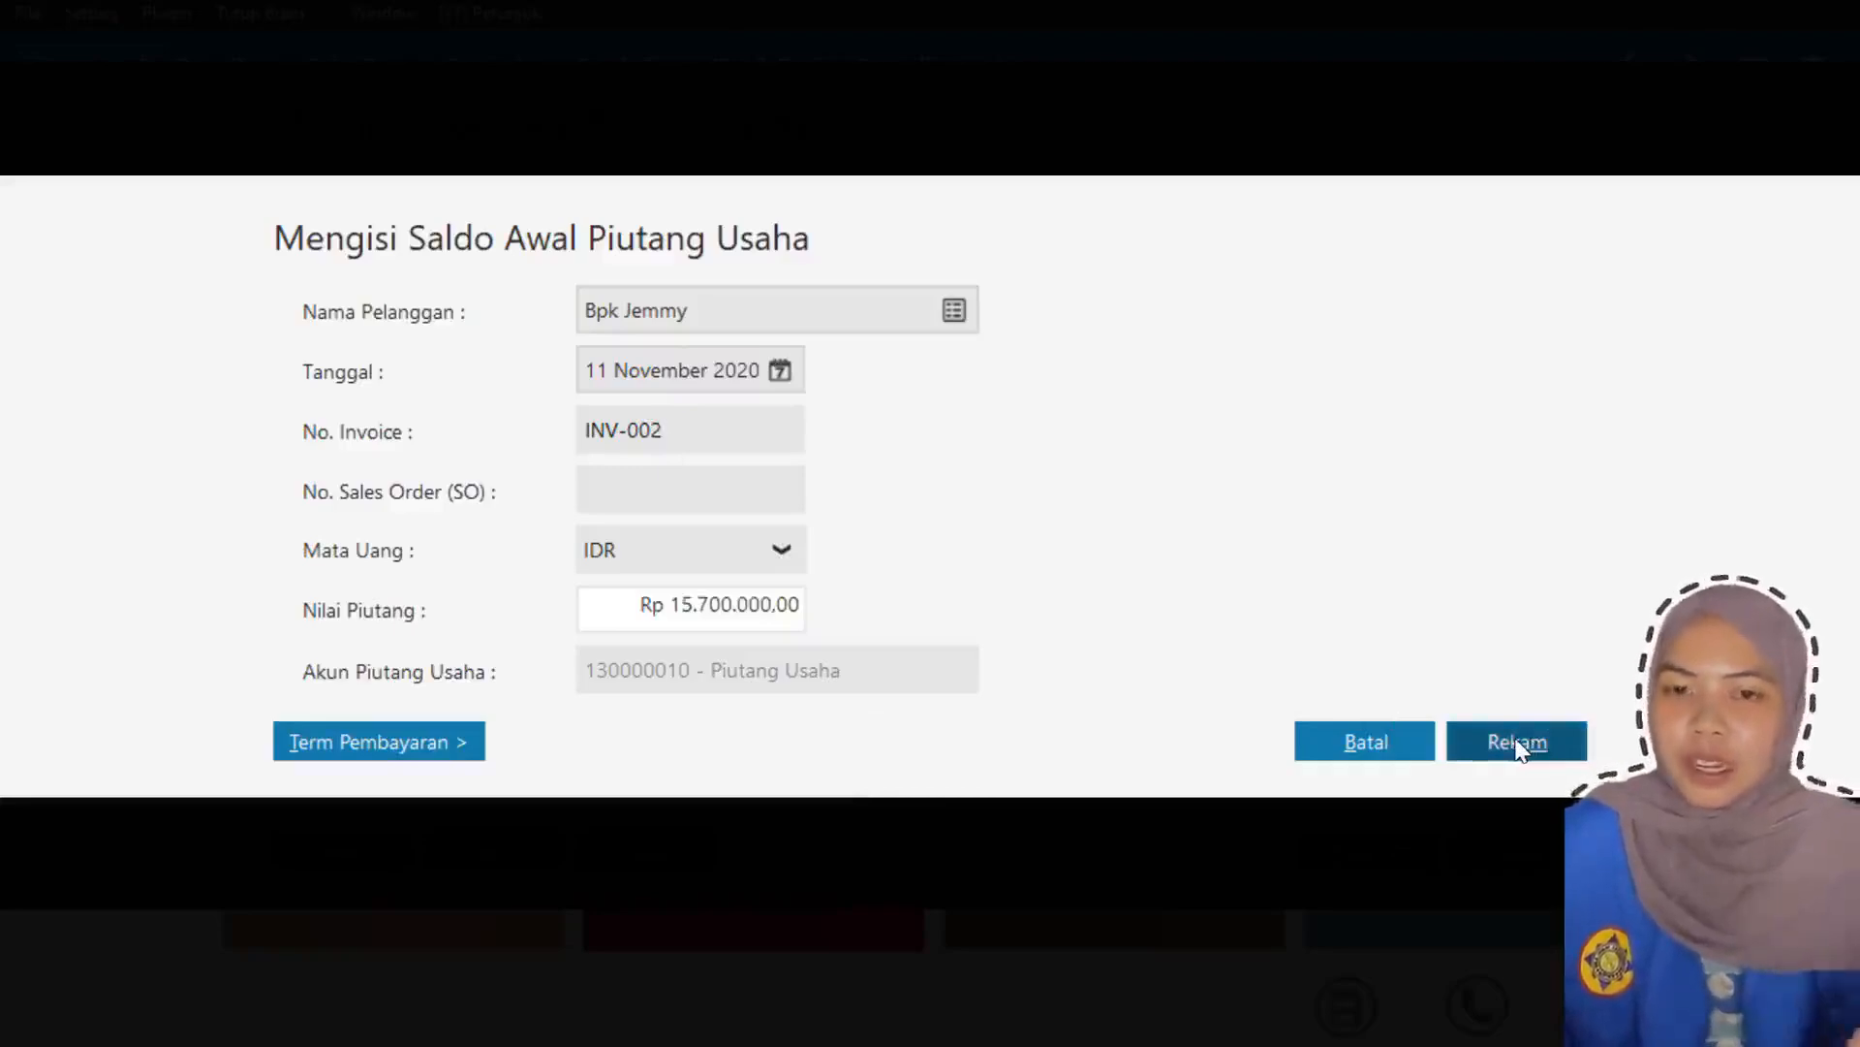
{"action": "left_click", "coordinate": [1518, 743]}
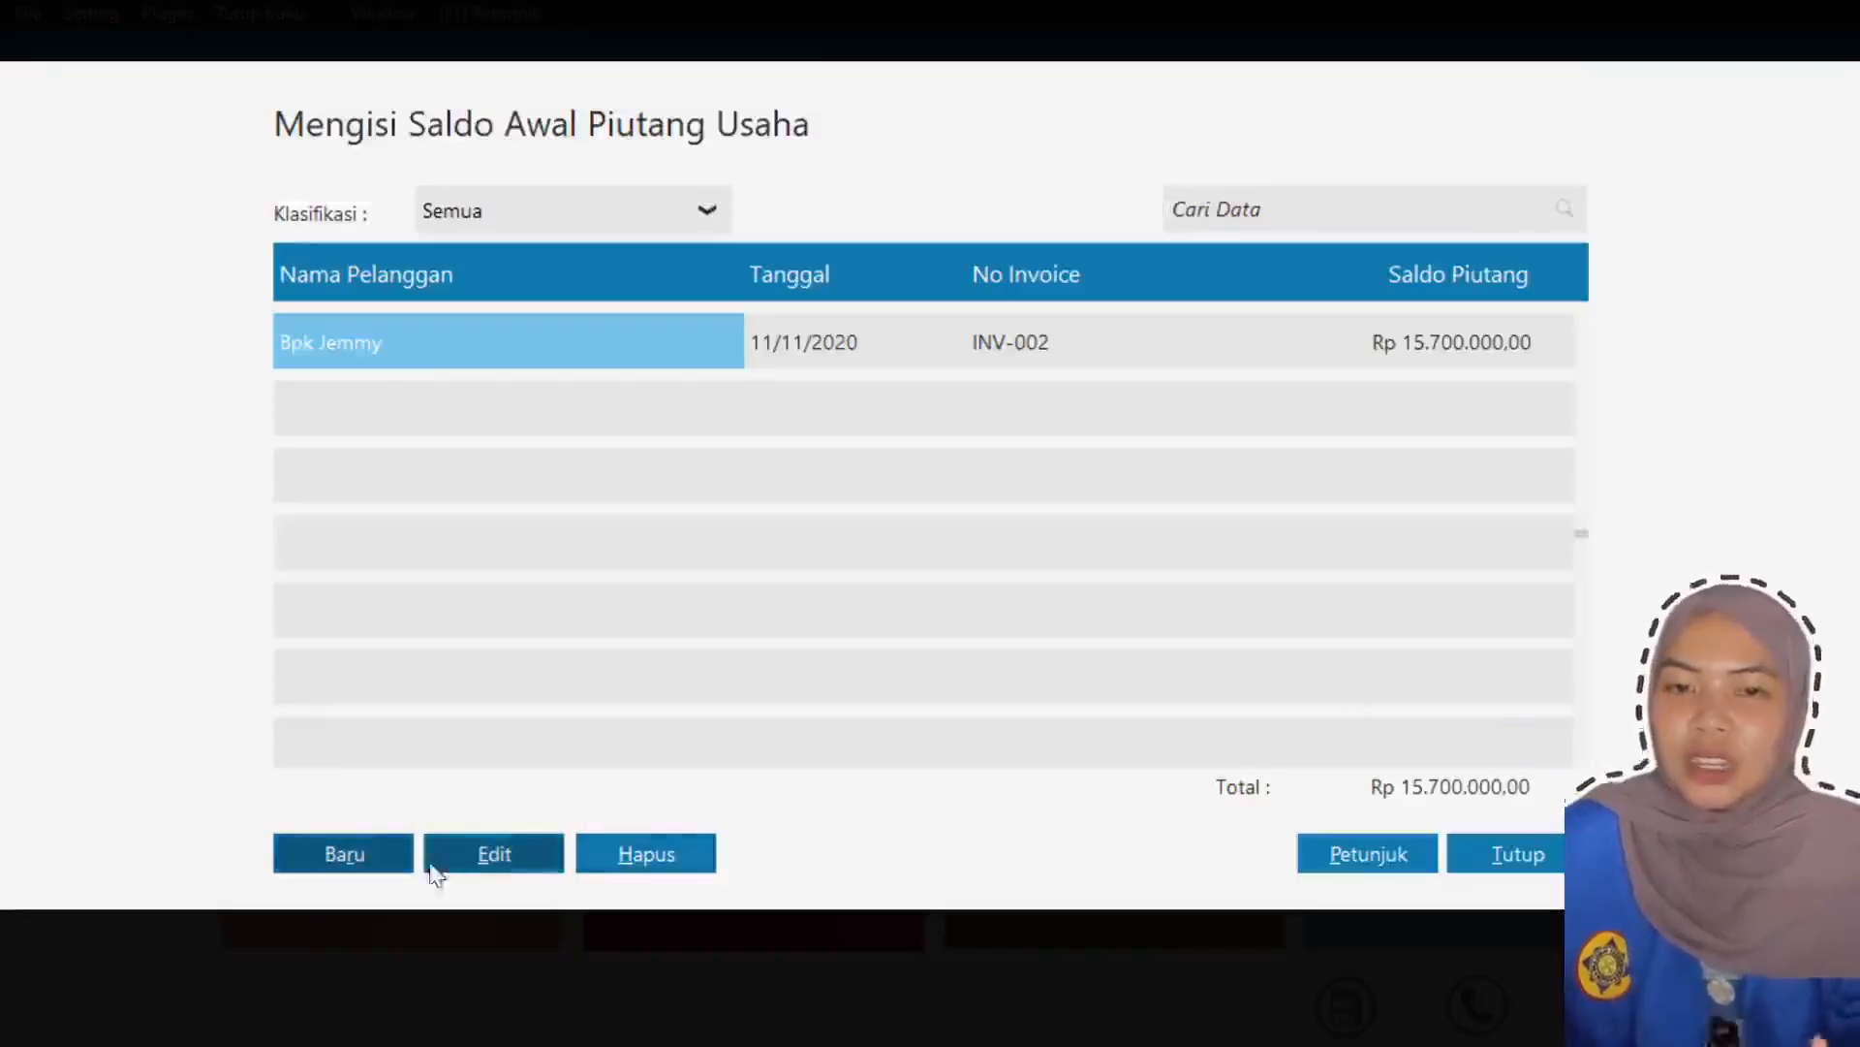
- Start a new opening receivable for PT Sinar Abadi dated 30 December 2020 with invoice number INV-001
{"action": "left_click", "coordinate": [354, 857]}
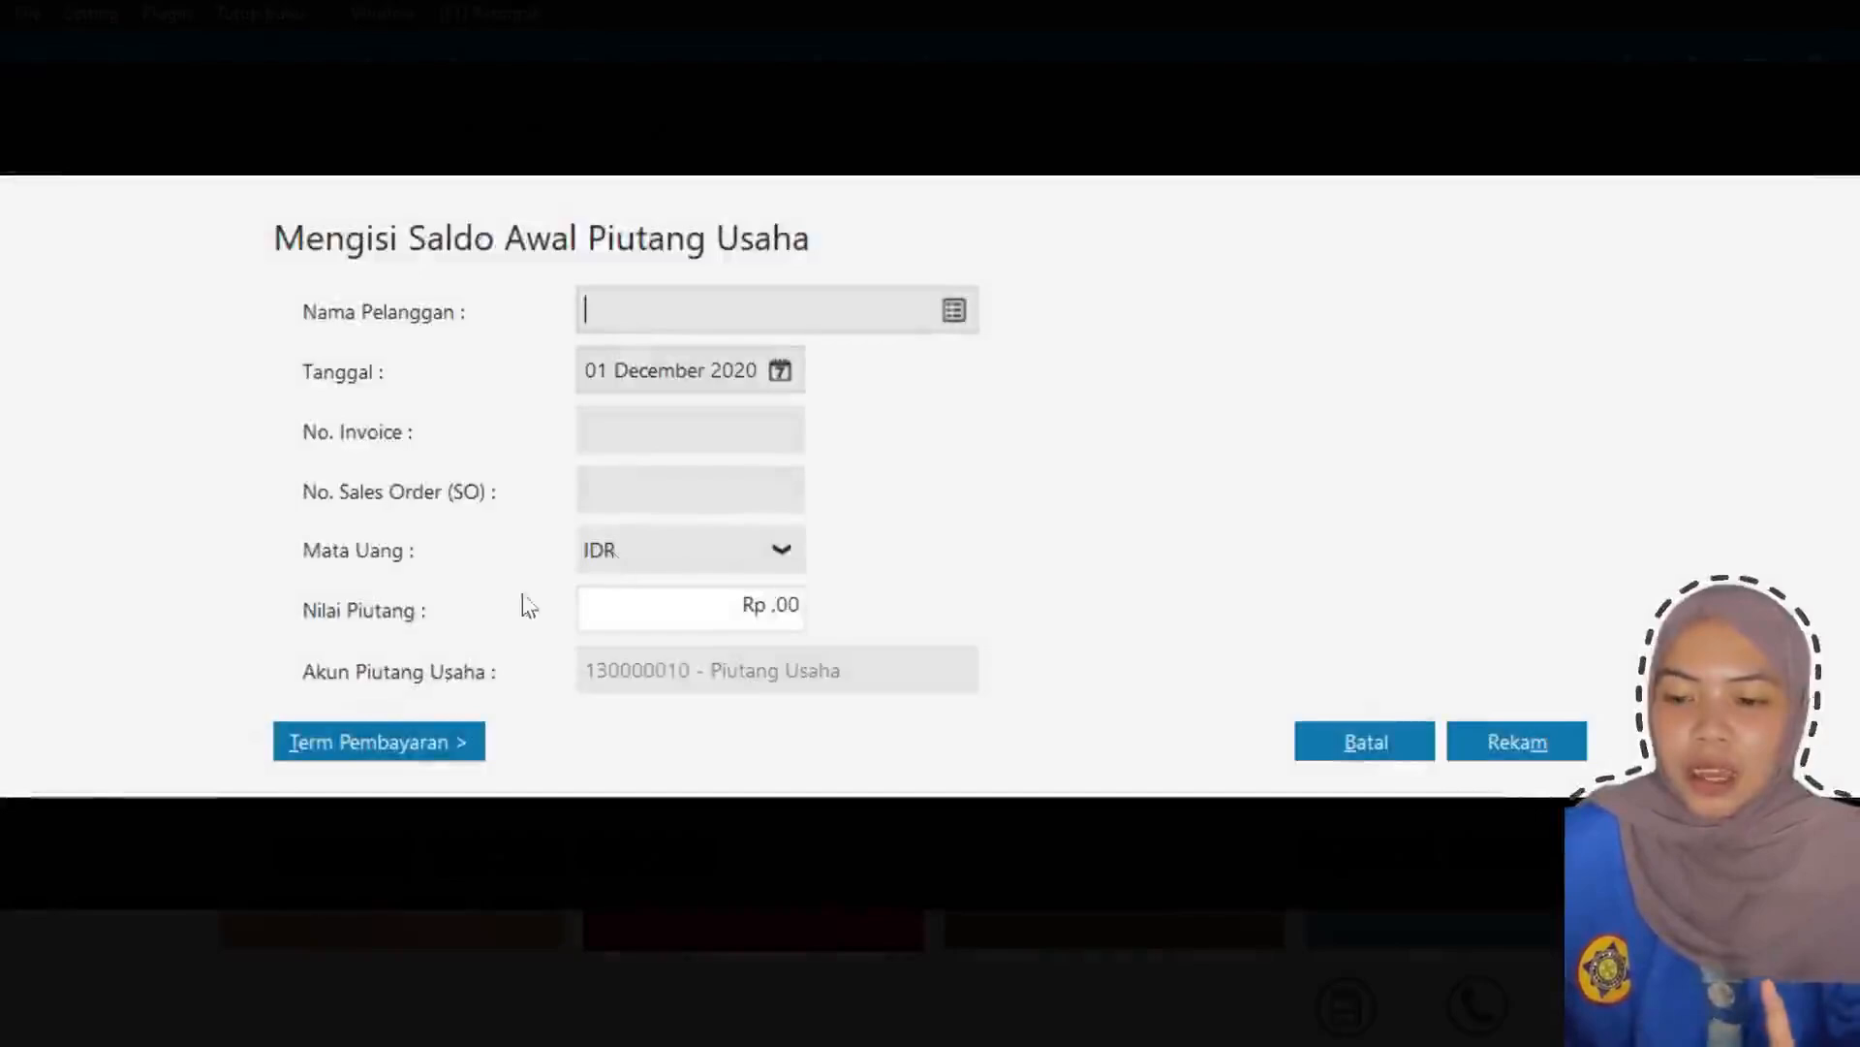
{"action": "left_click", "coordinate": [959, 312]}
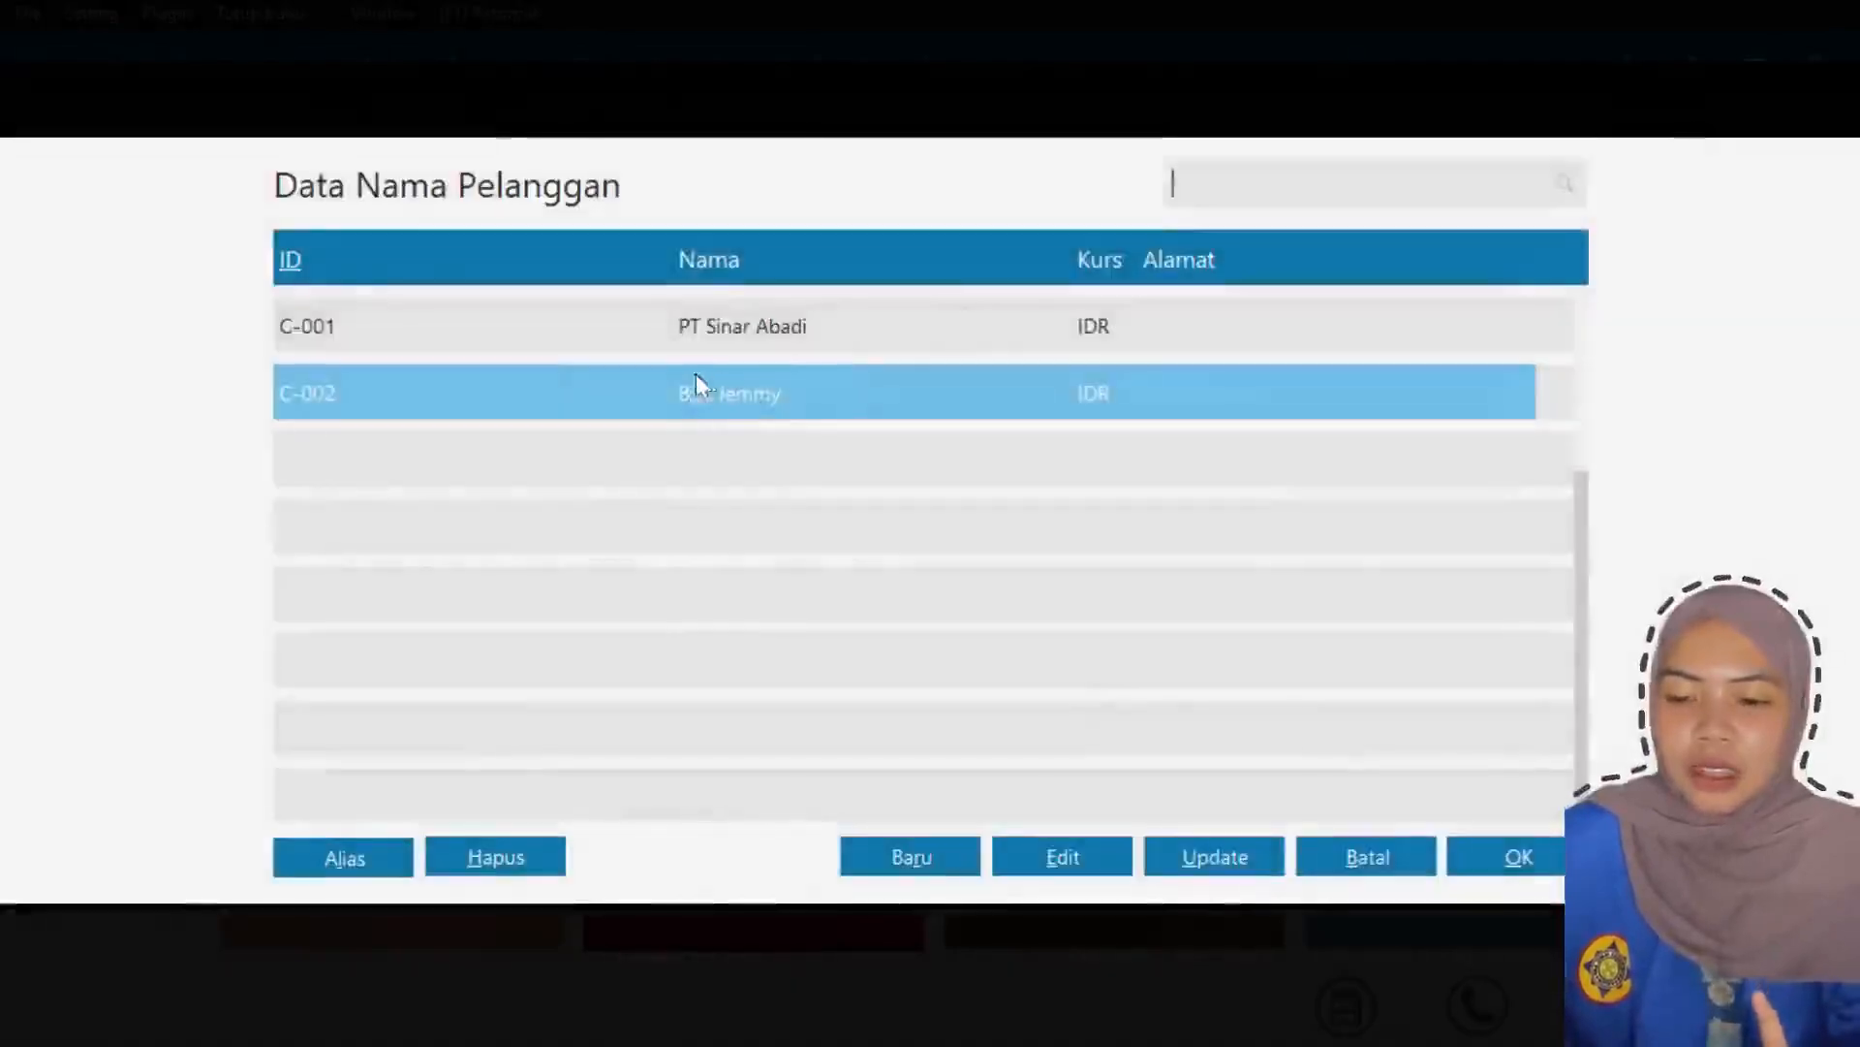
{"action": "left_click", "coordinate": [1536, 862]}
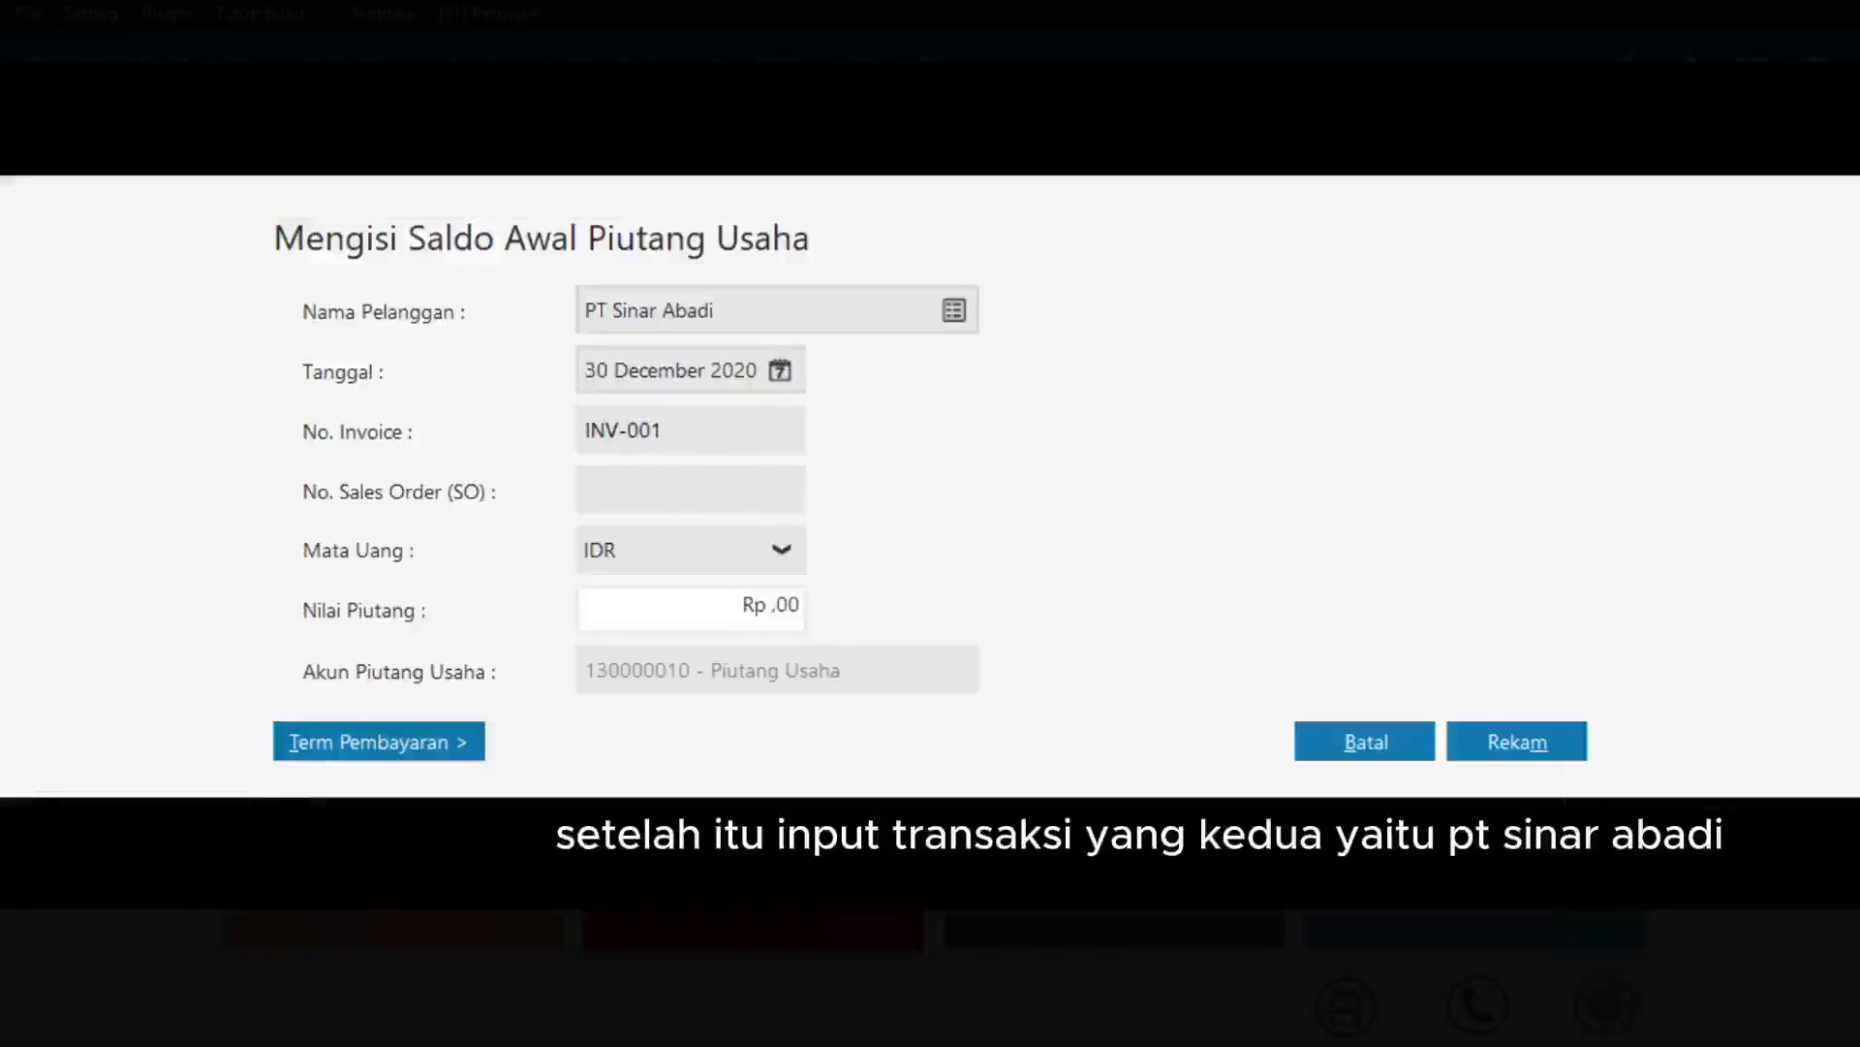
- Set PT Sinar Abadi's Nilai Piutang to 22.600.000, record the entry and close the opening receivables list
{"action": "left_click", "coordinate": [694, 608]}
{"action": "type", "text": "22.600."}
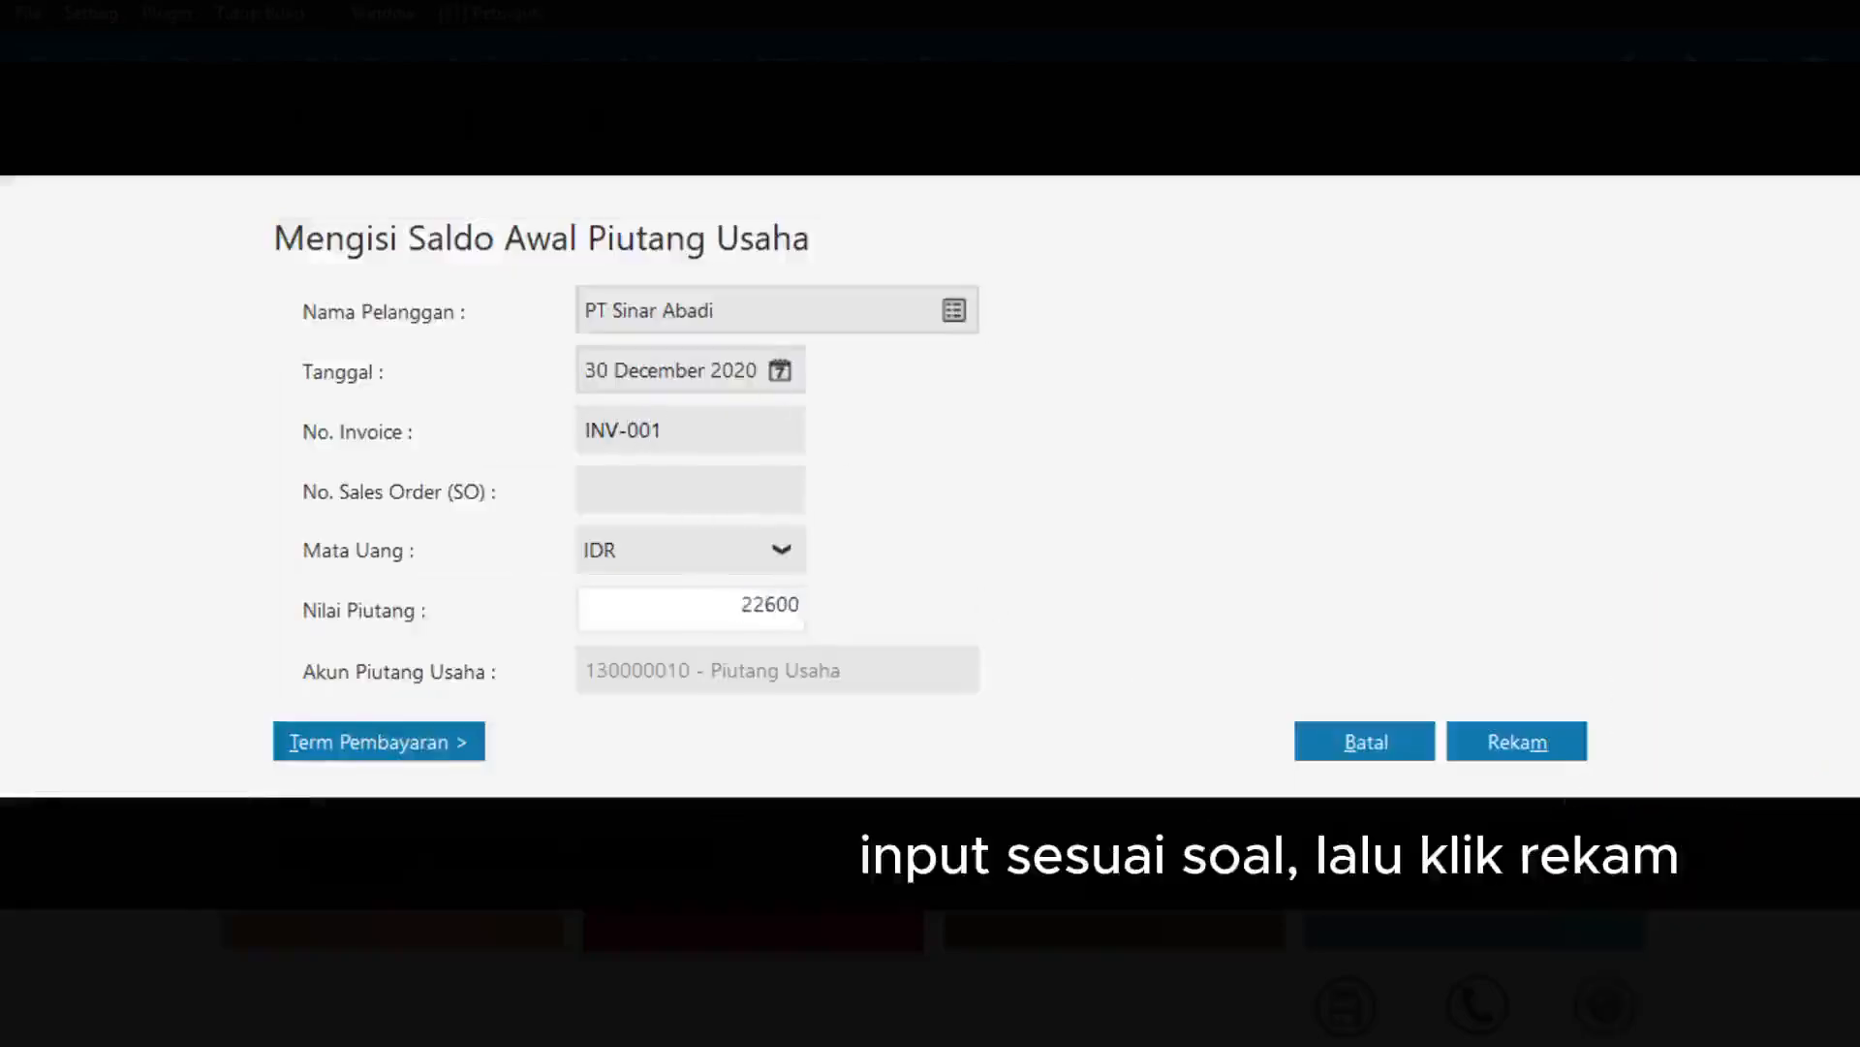
{"action": "type", "text": "000"}
{"action": "key", "text": "Tab"}
{"action": "left_click", "coordinate": [1507, 738]}
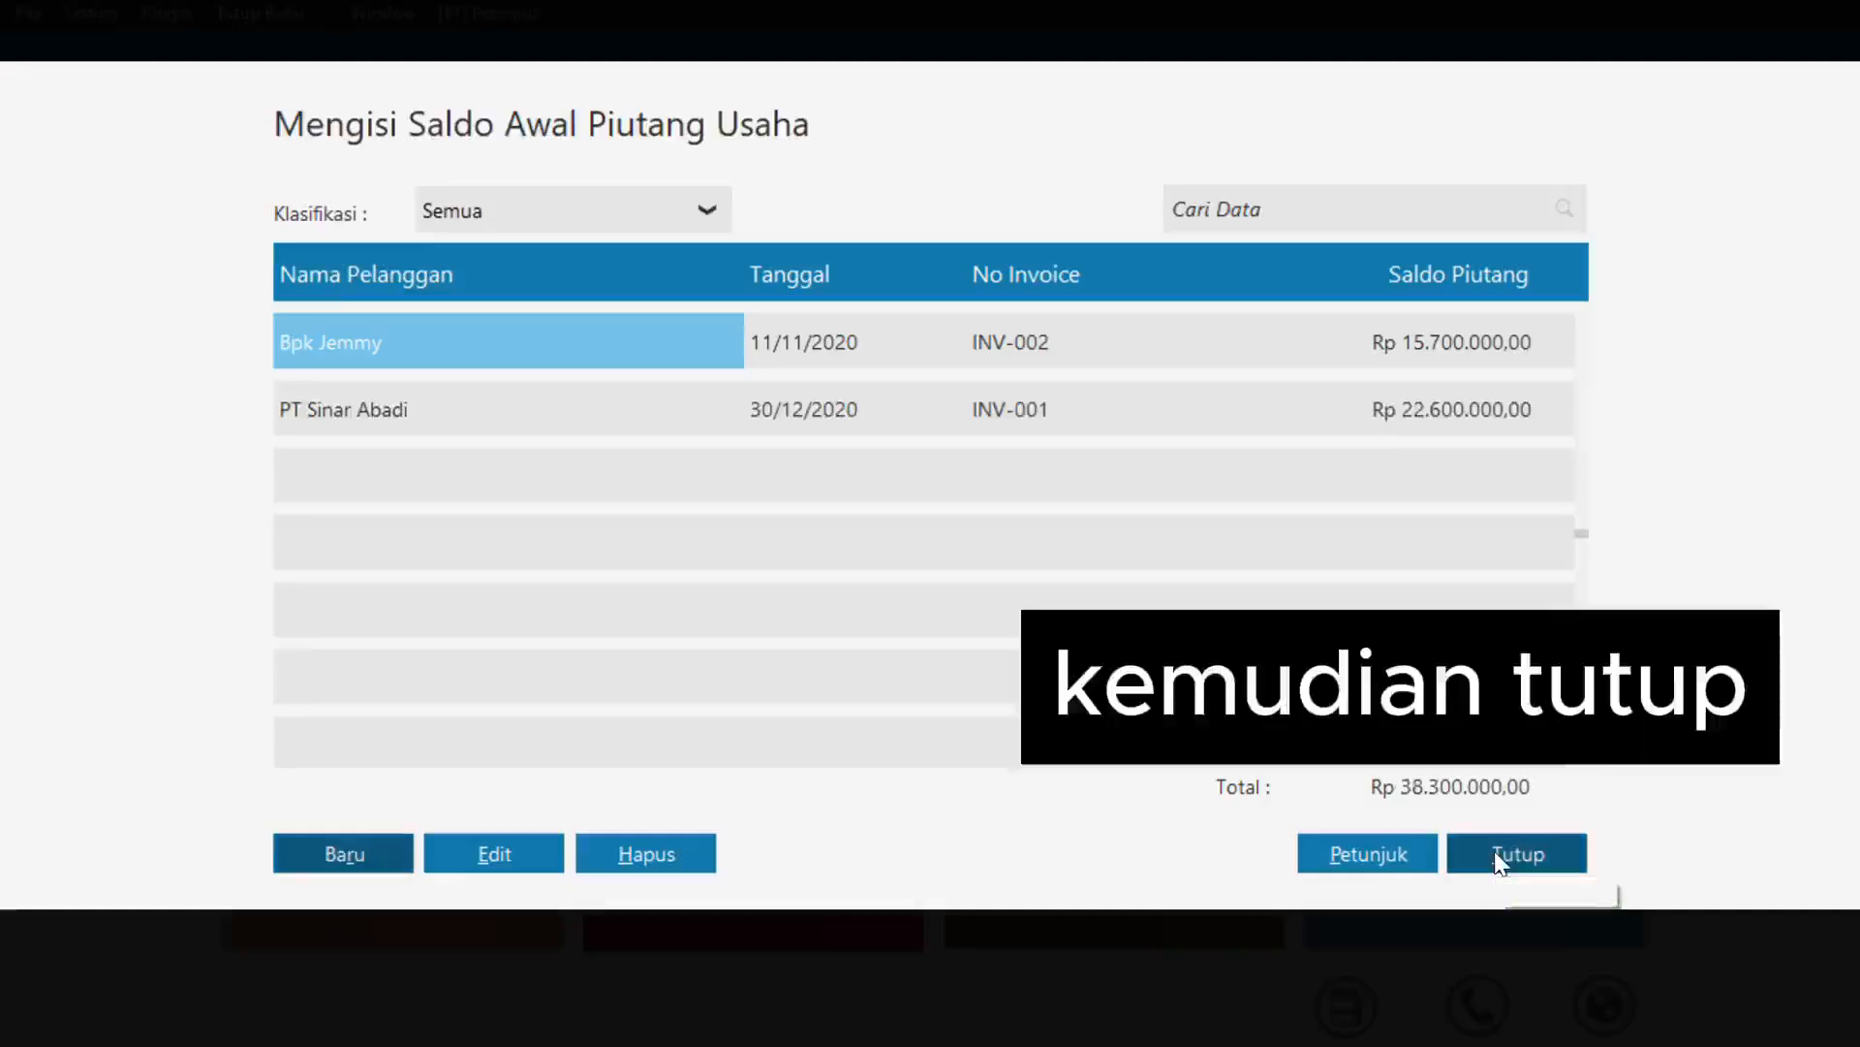
{"action": "left_click", "coordinate": [1500, 857]}
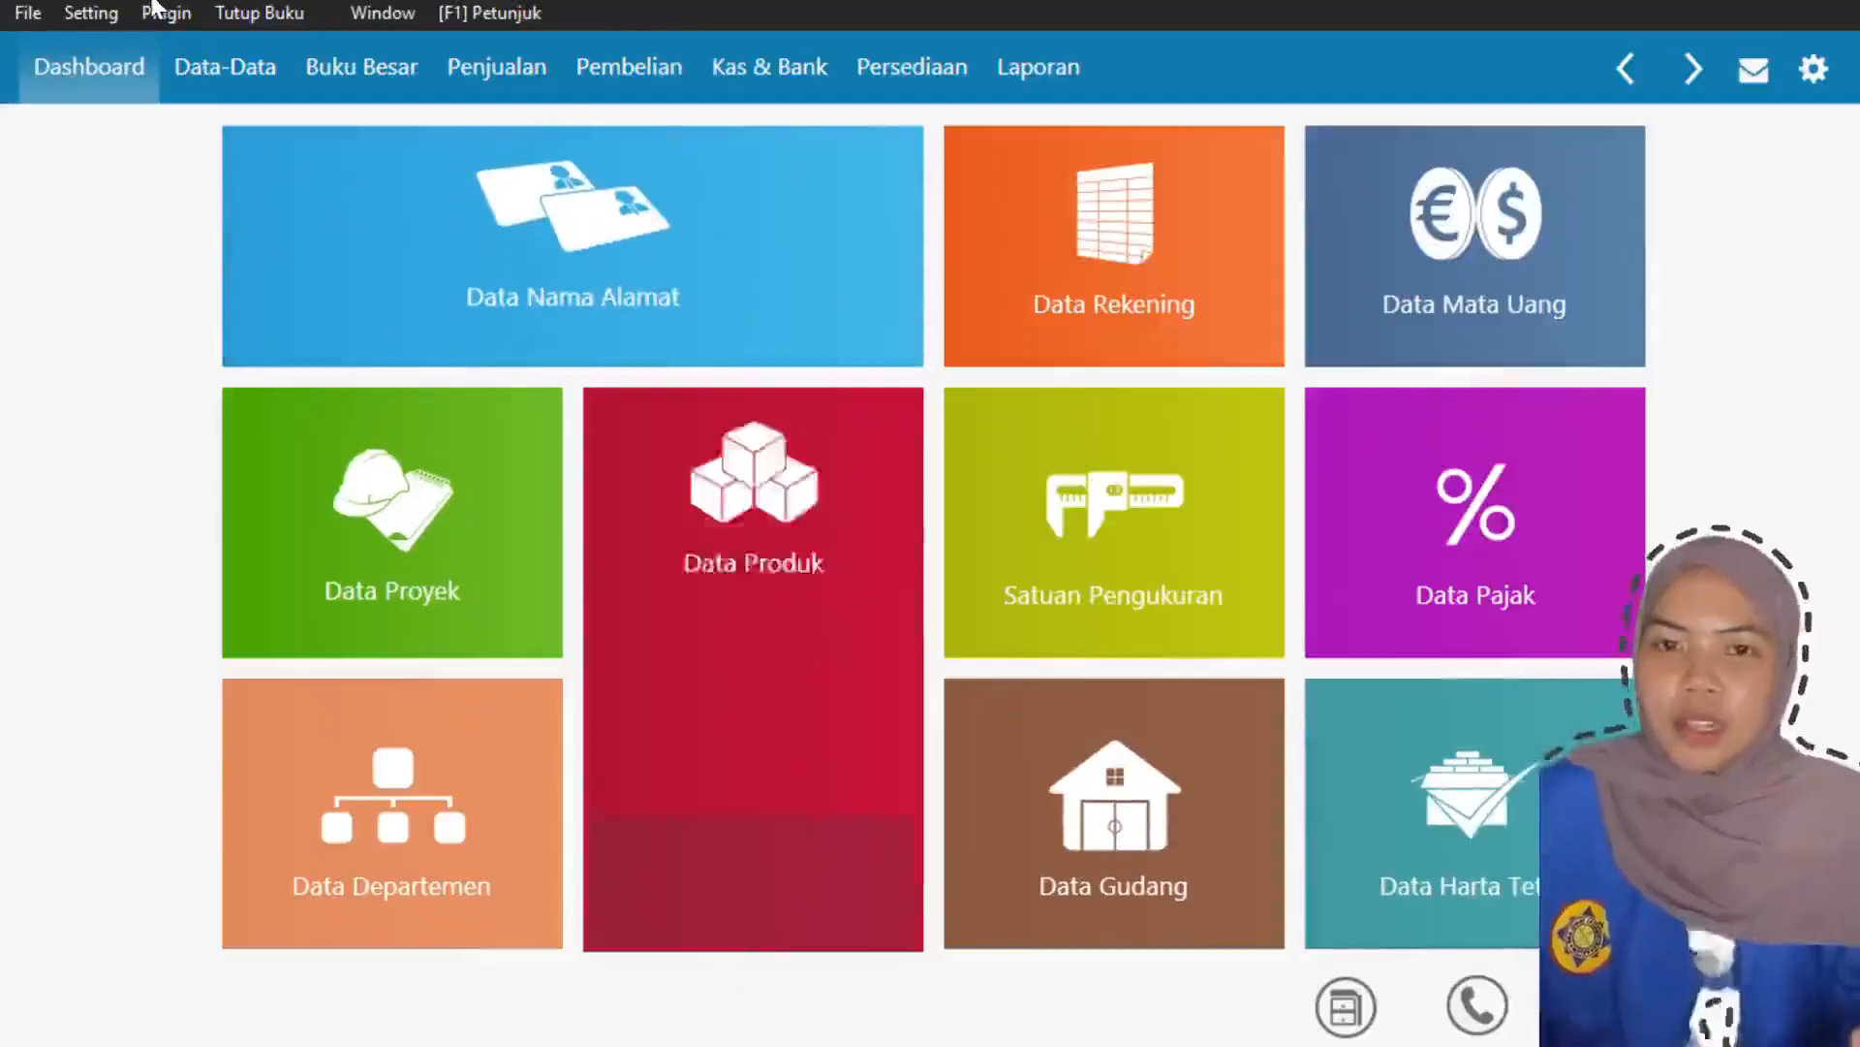
- Start a new entry under Saldo Awal Hutang Usaha and choose vendor VNDR-1, PT Indo Jaya, for it
{"action": "left_click", "coordinate": [109, 9]}
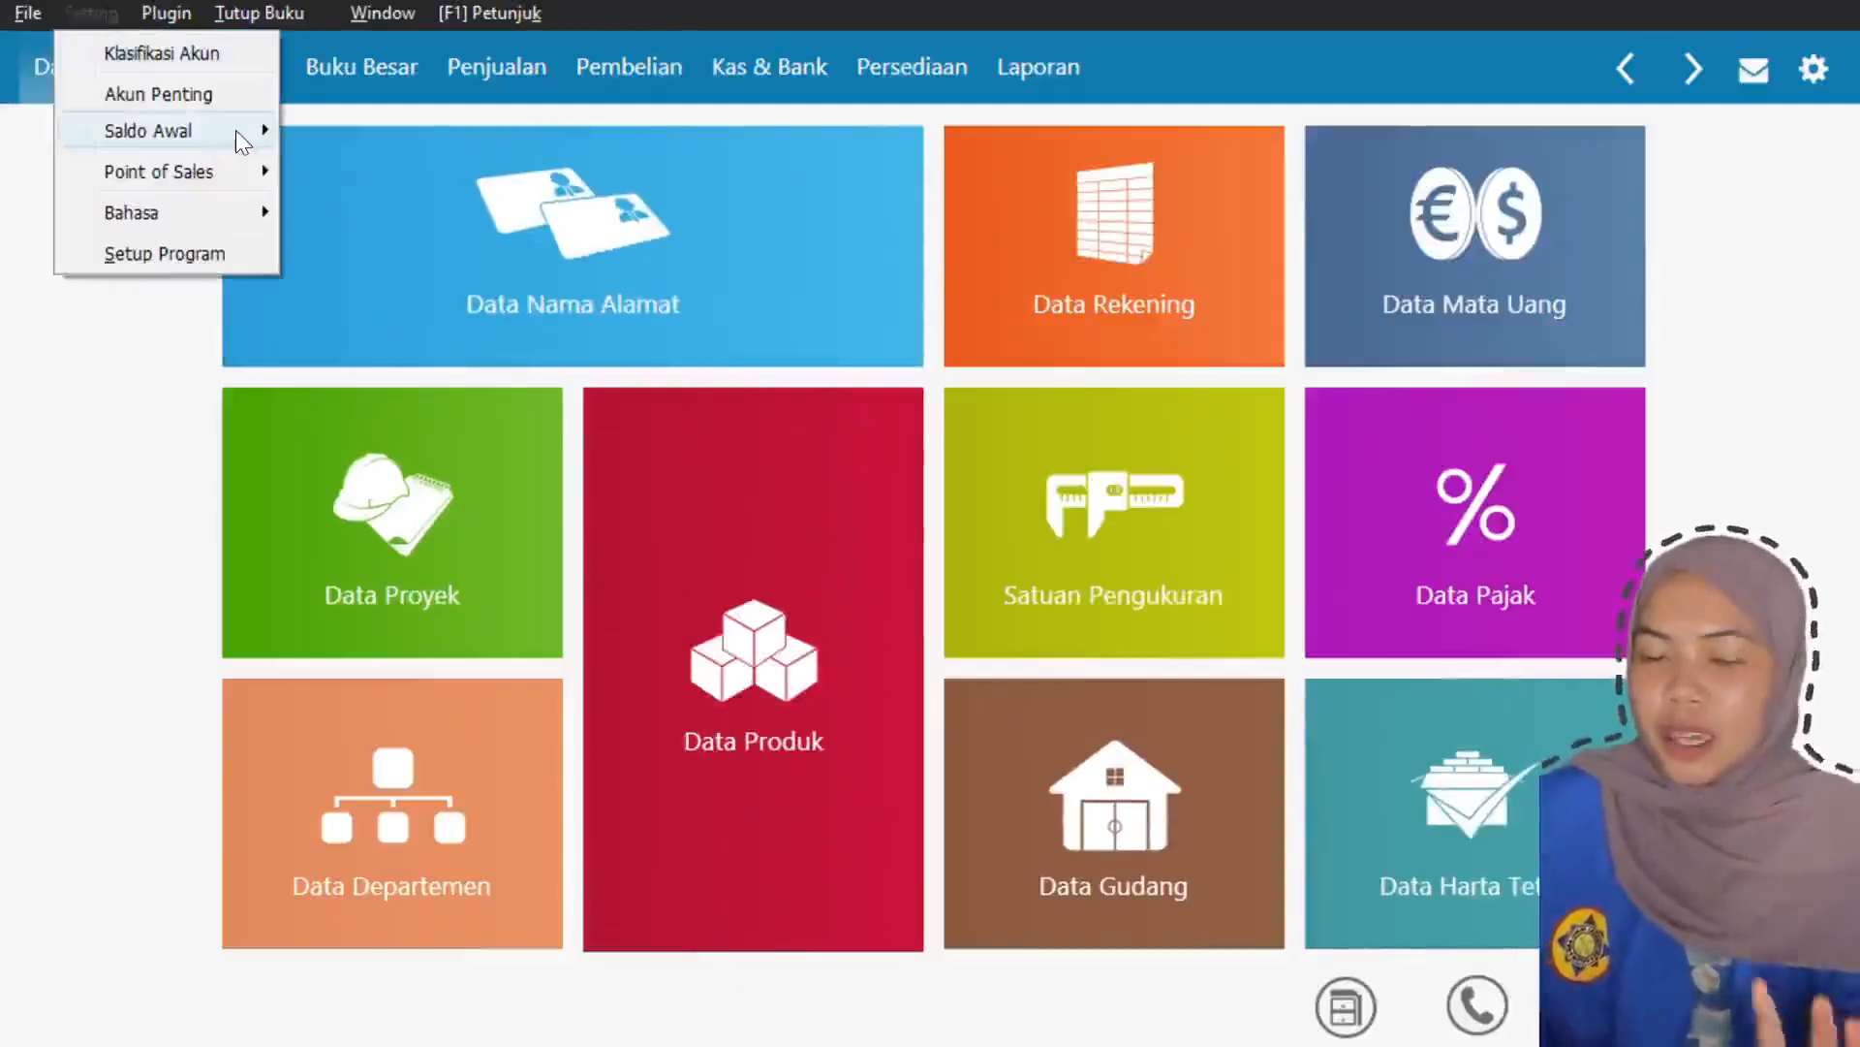
{"action": "mouse_move", "coordinate": [249, 138]}
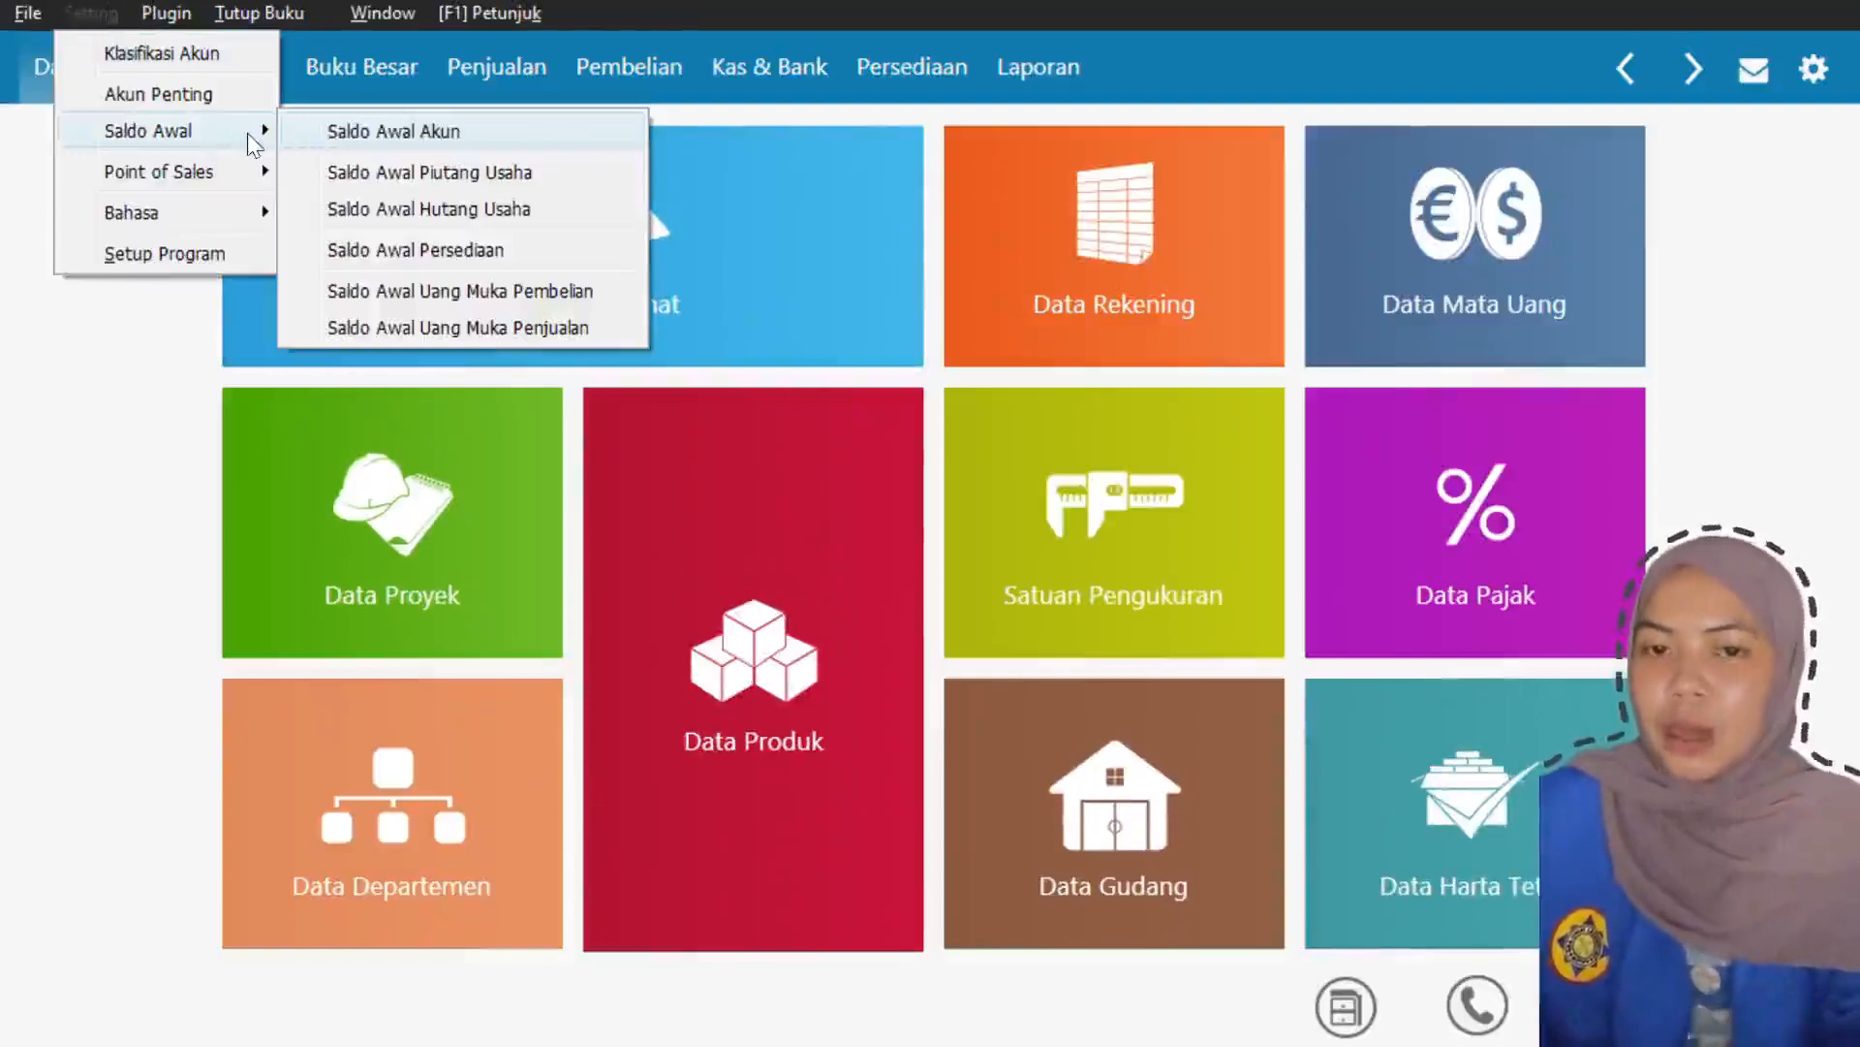
{"action": "left_click", "coordinate": [456, 209]}
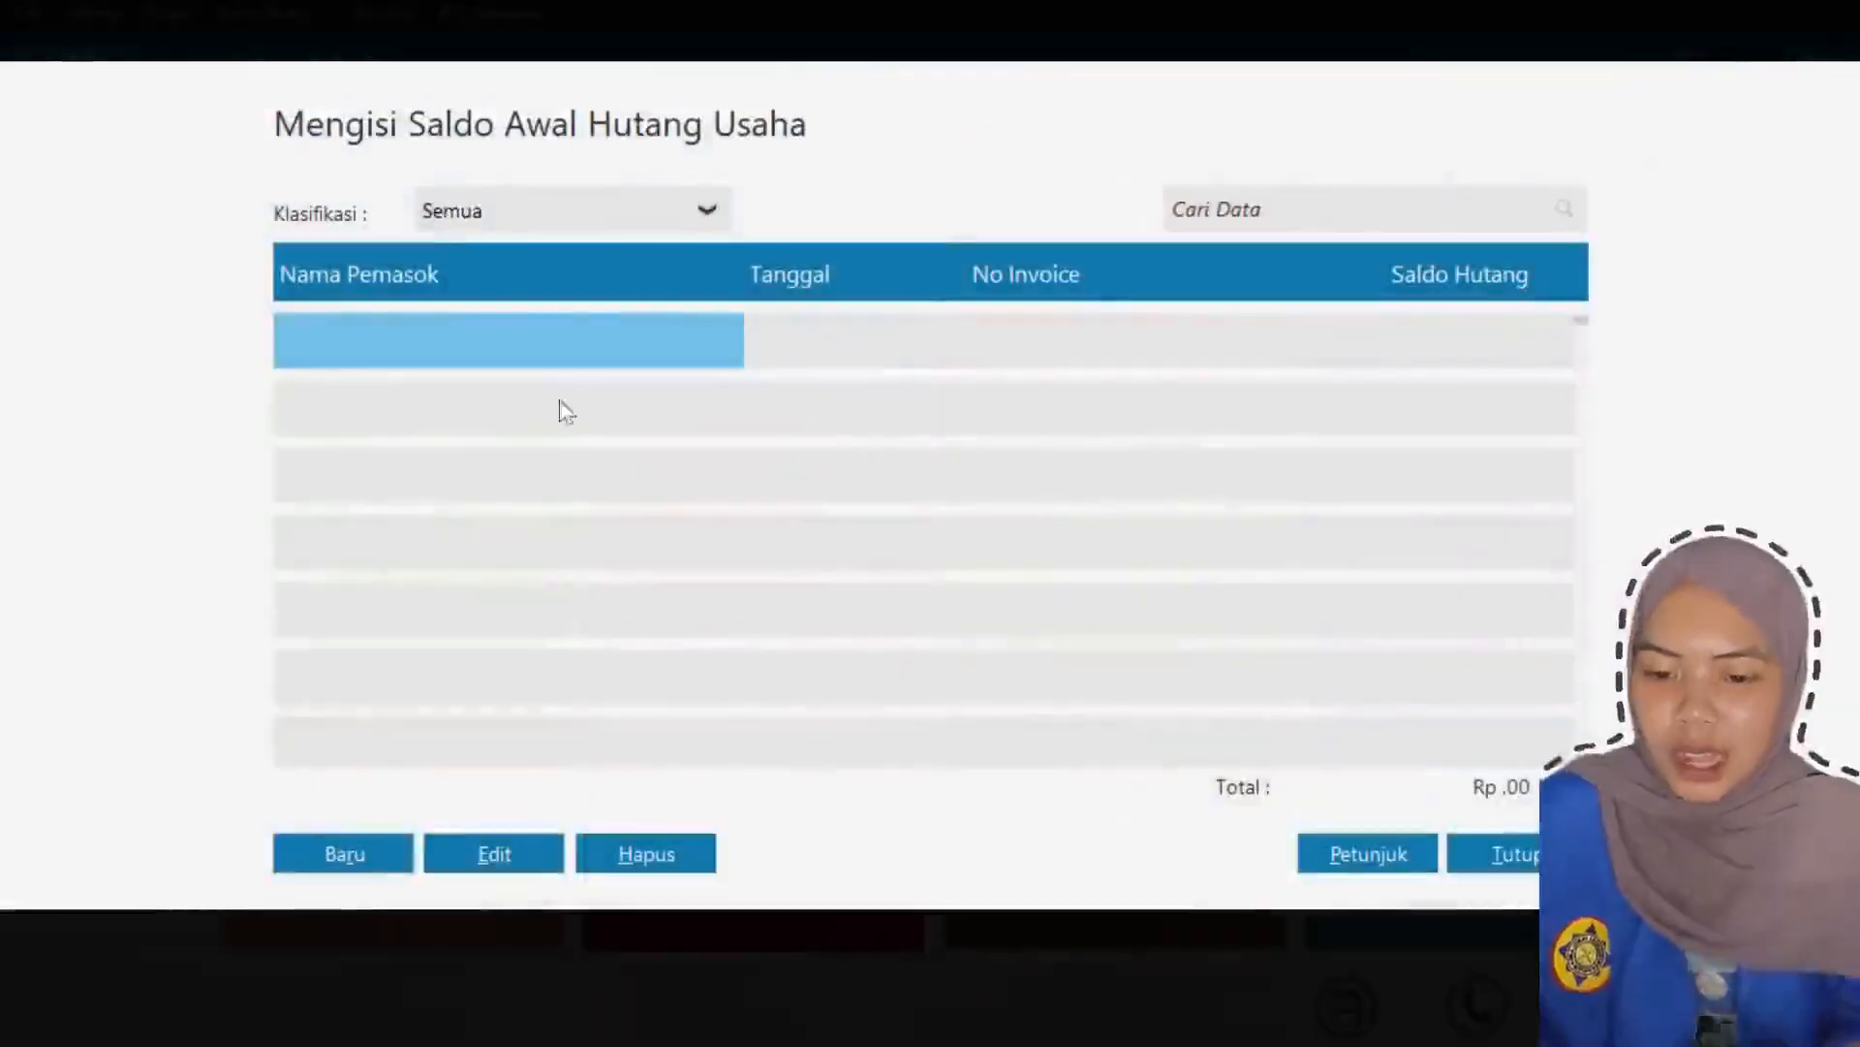
{"action": "left_click", "coordinate": [306, 862]}
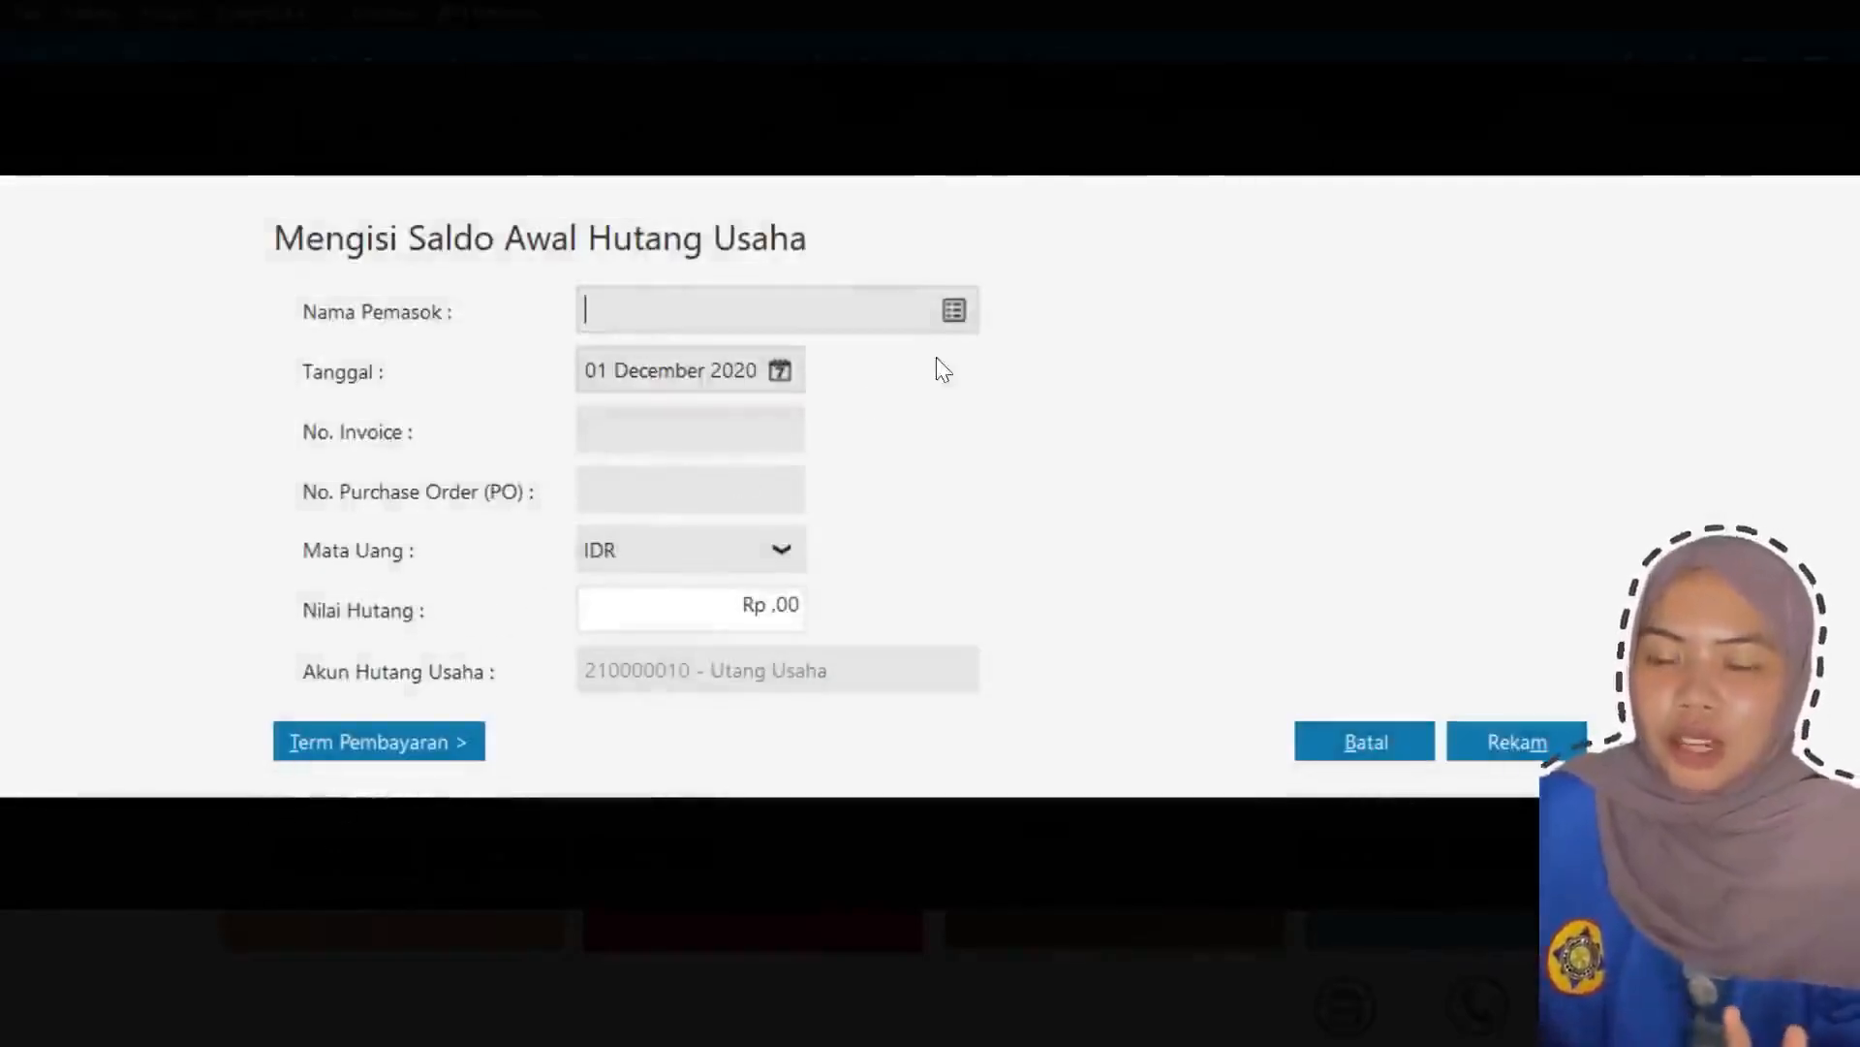
{"action": "left_click", "coordinate": [958, 311]}
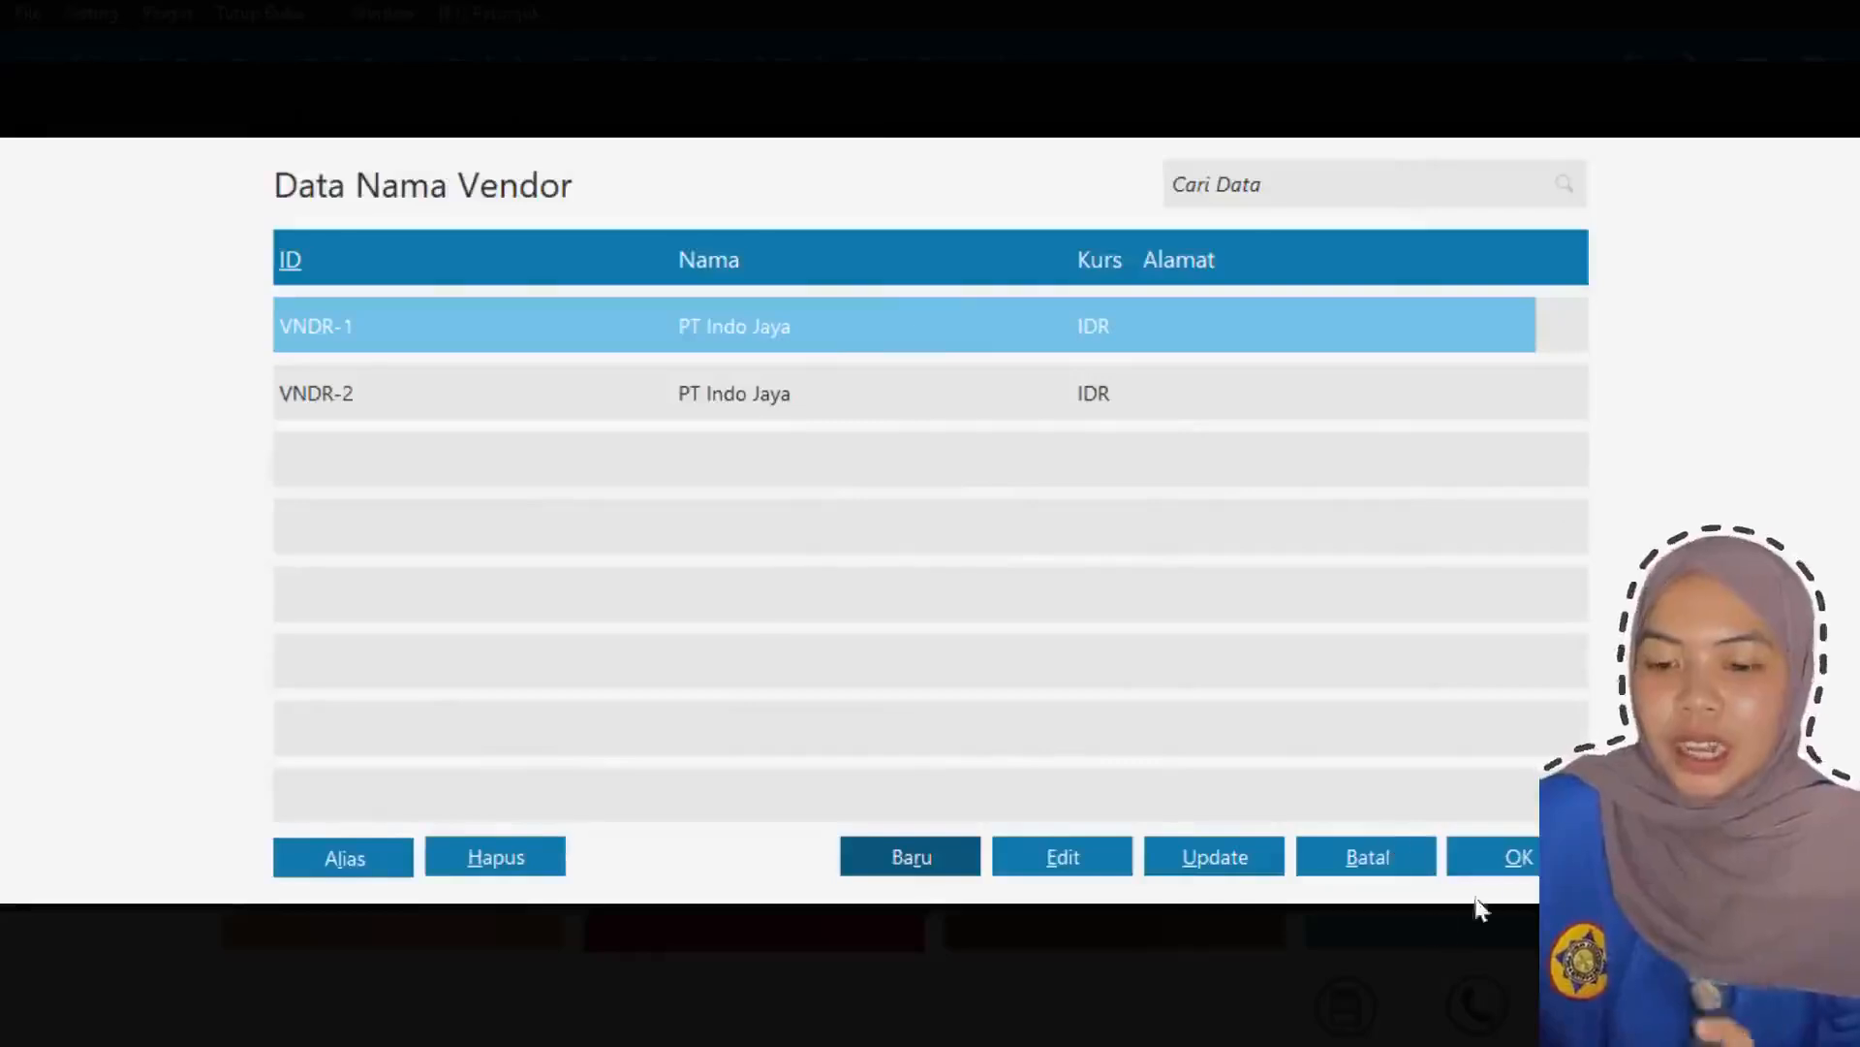
{"action": "left_click", "coordinate": [1502, 872]}
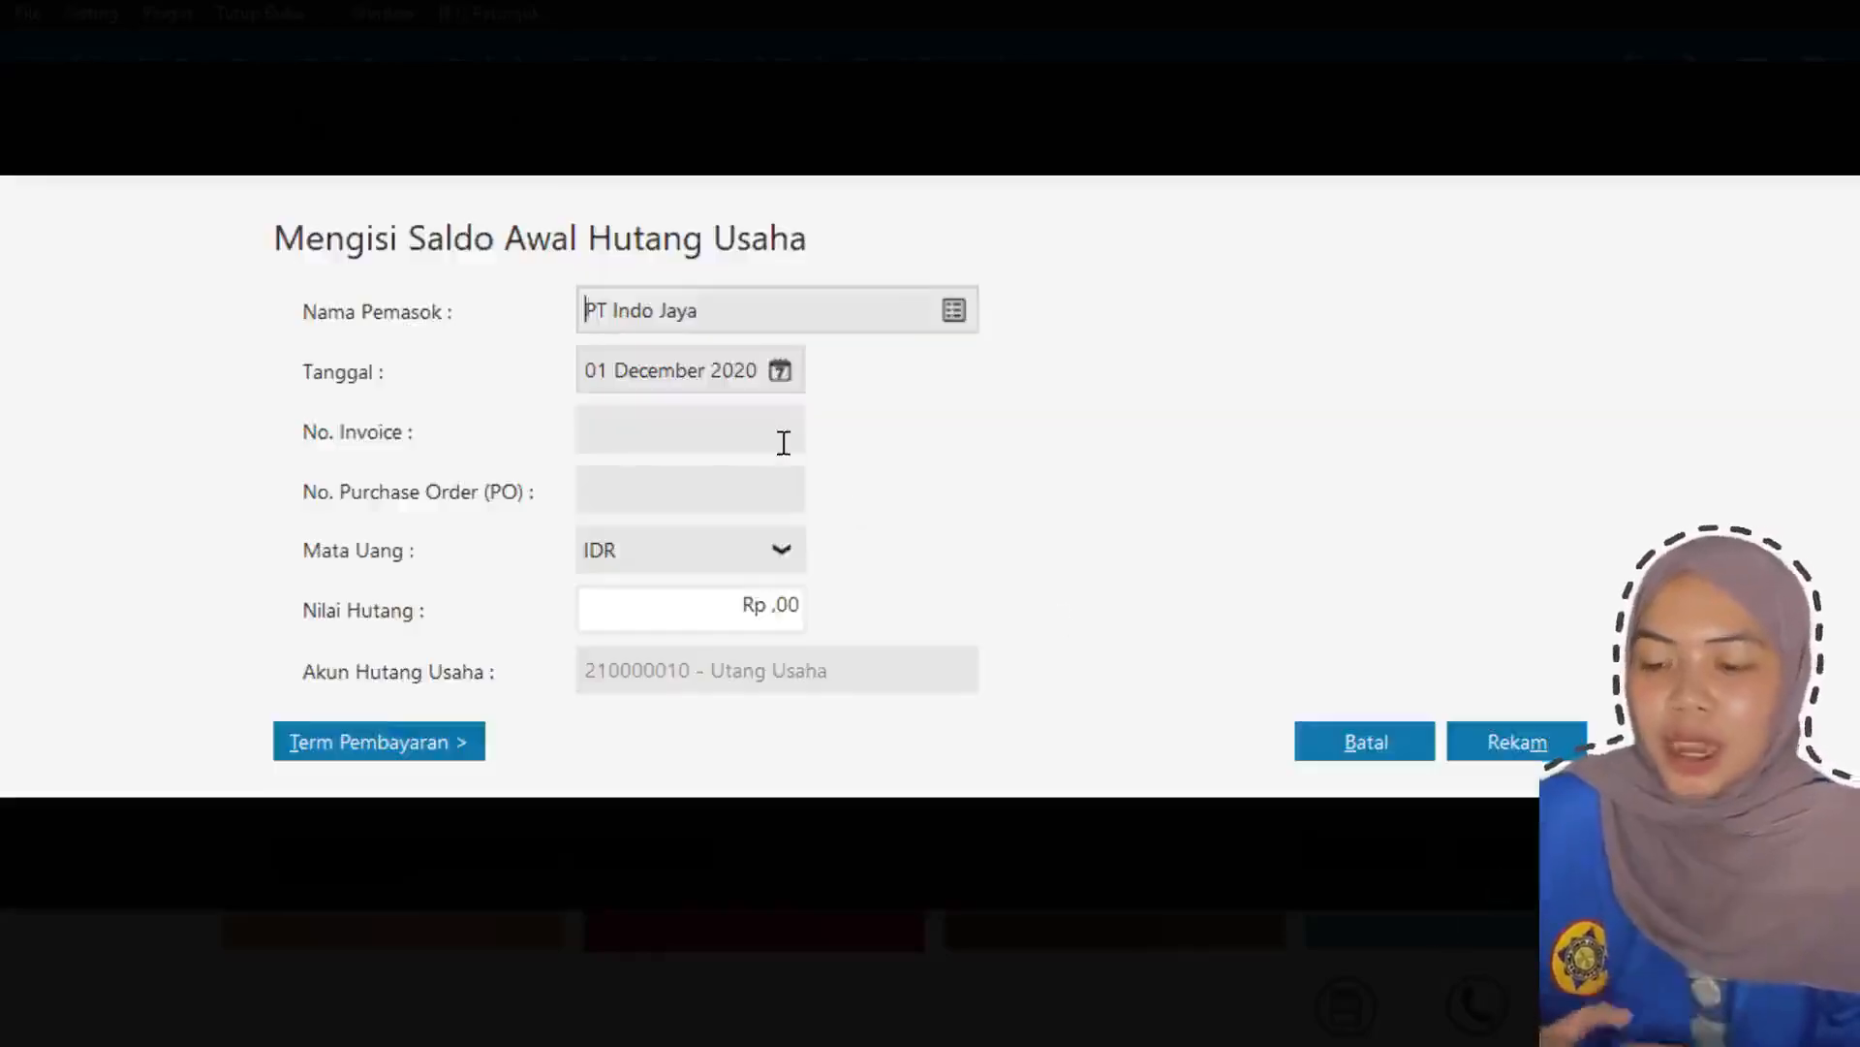
- Fill in PT Indo Jaya's opening payable with date 05 November 2020, invoice number INV-01 and Nilai Hutang 12.900.000
{"action": "left_click", "coordinate": [780, 371]}
{"action": "left_click", "coordinate": [1199, 427]}
{"action": "left_click", "coordinate": [1011, 534]}
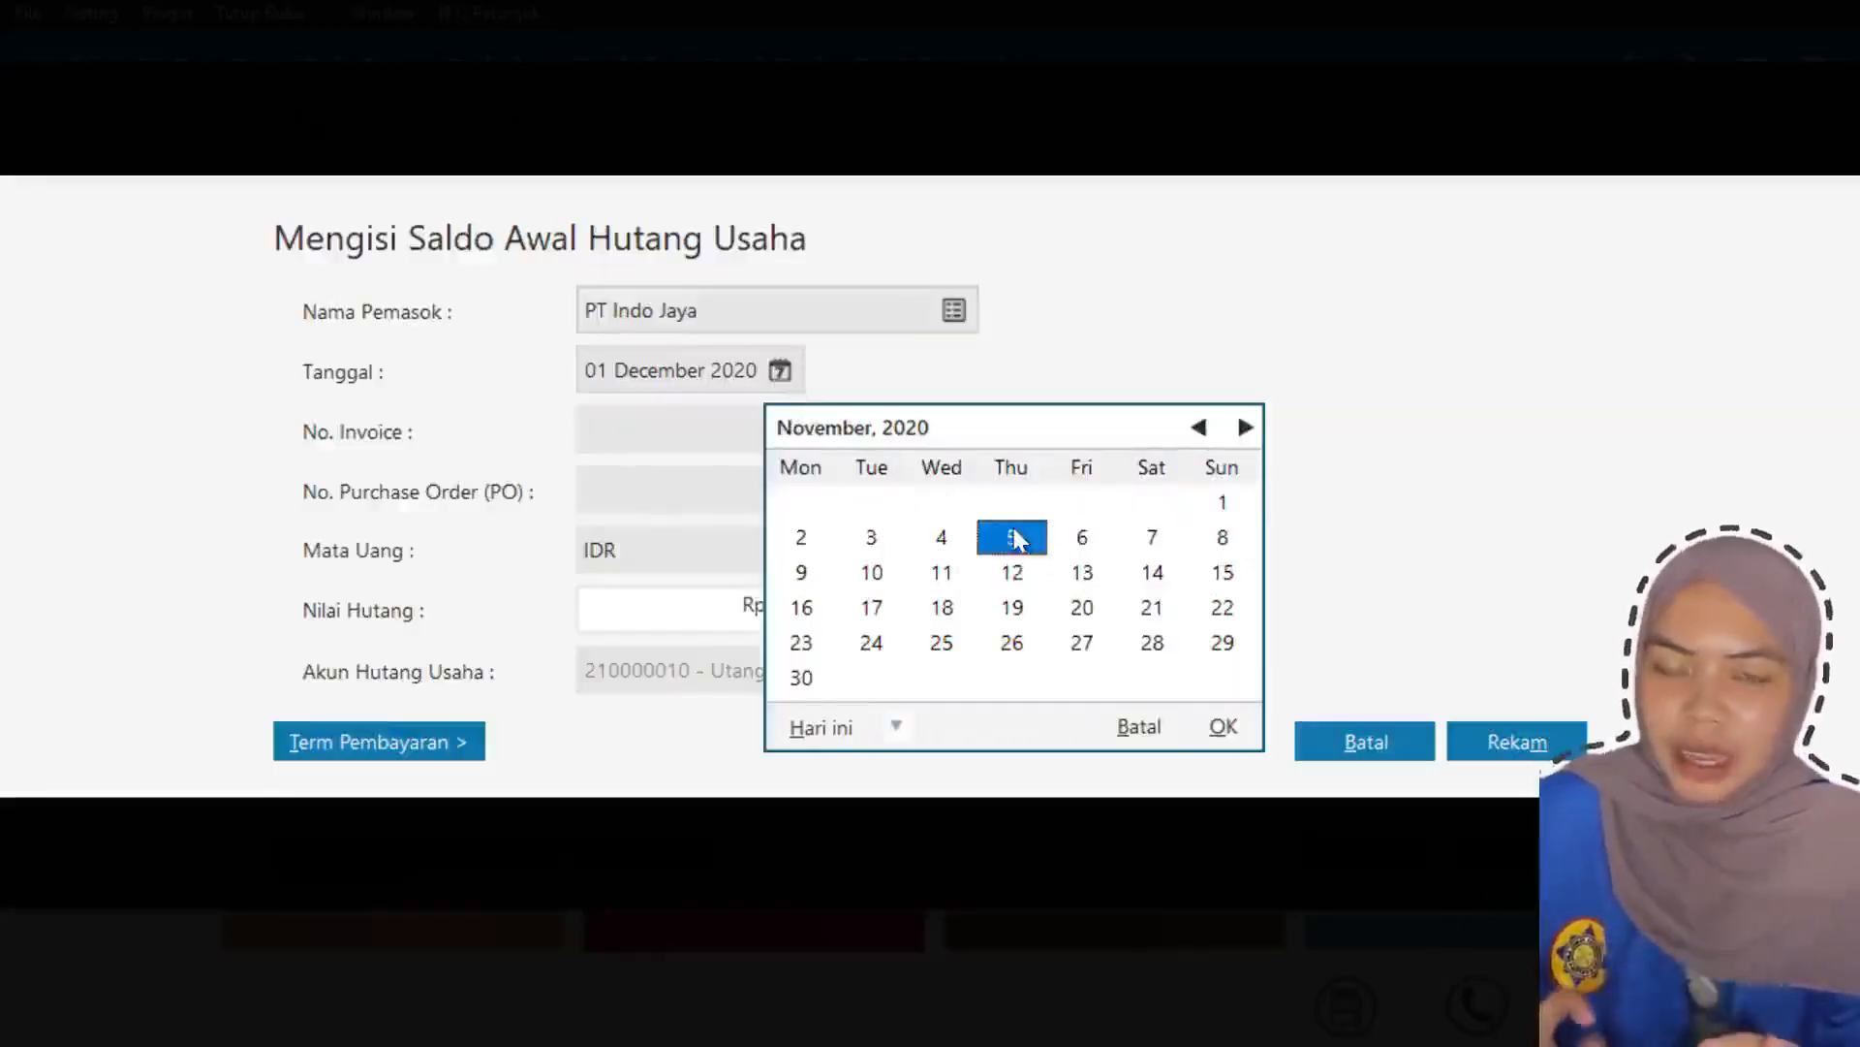
{"action": "left_click", "coordinate": [1221, 727]}
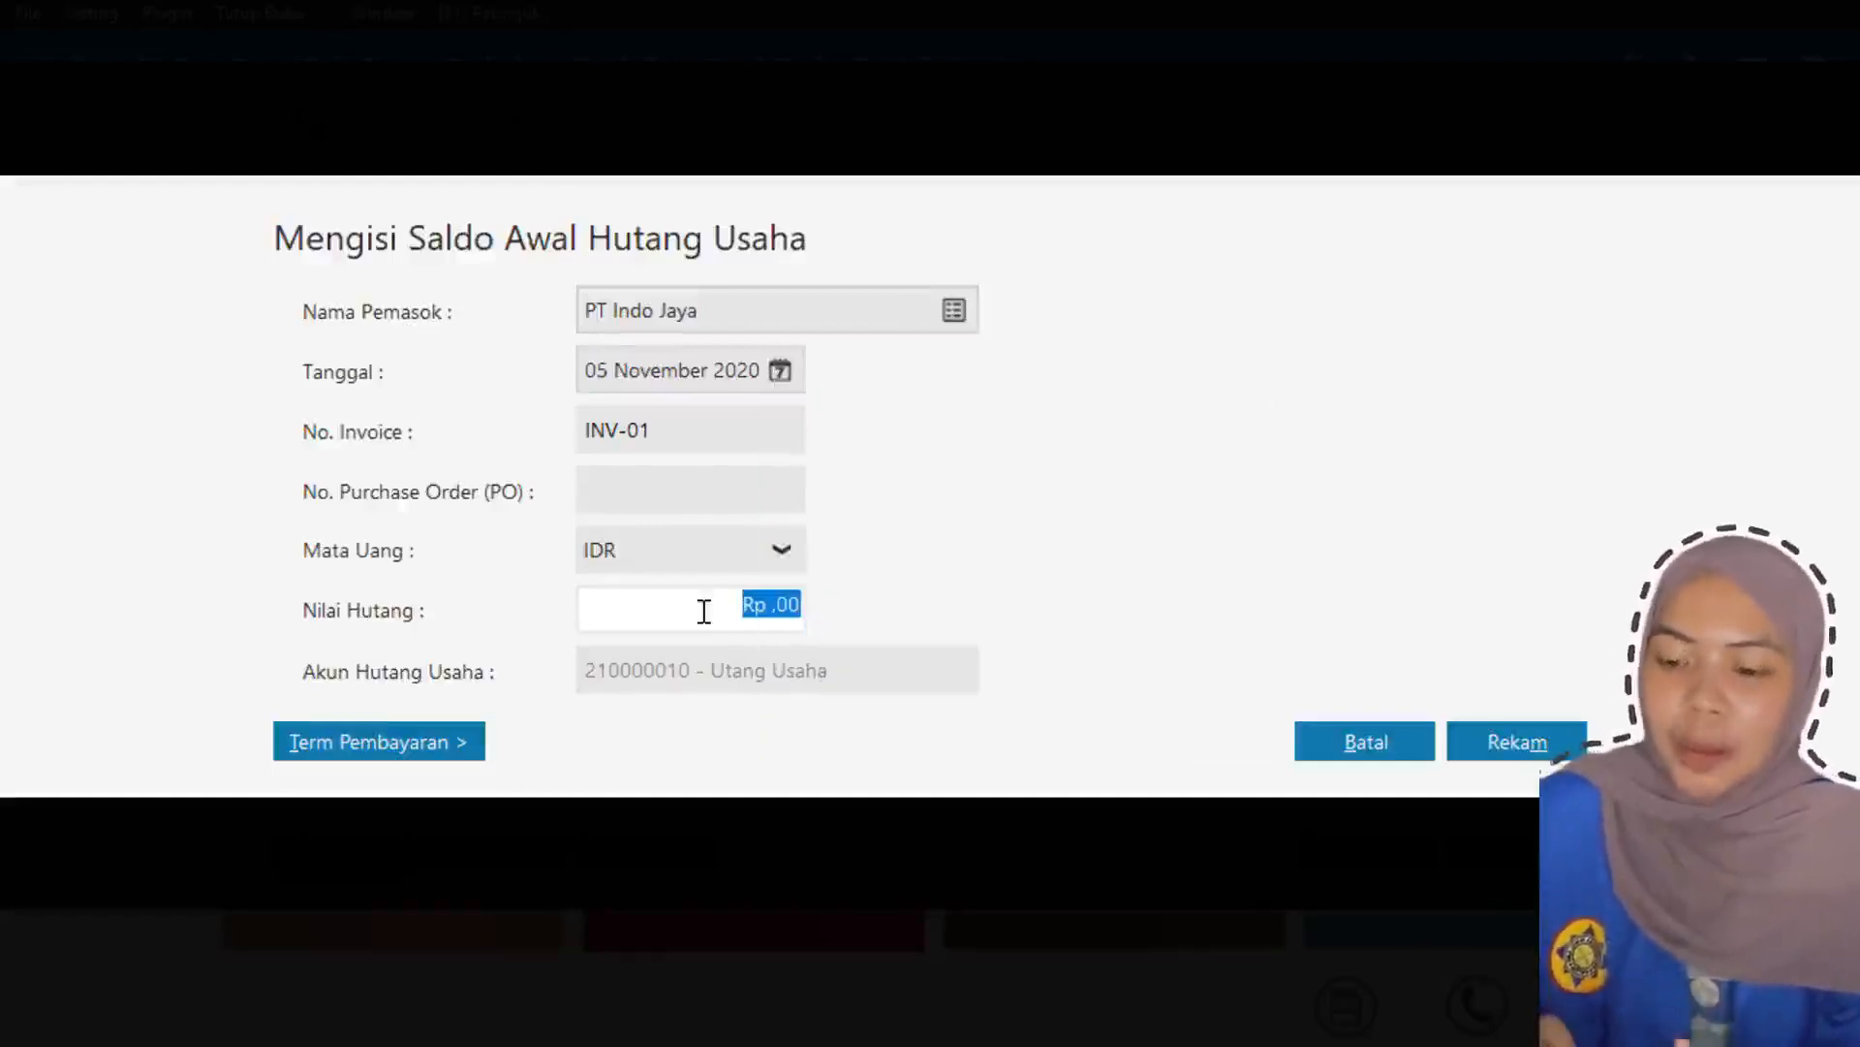
{"action": "type", "text": "12.900.000"}
{"action": "key", "text": "Tab"}
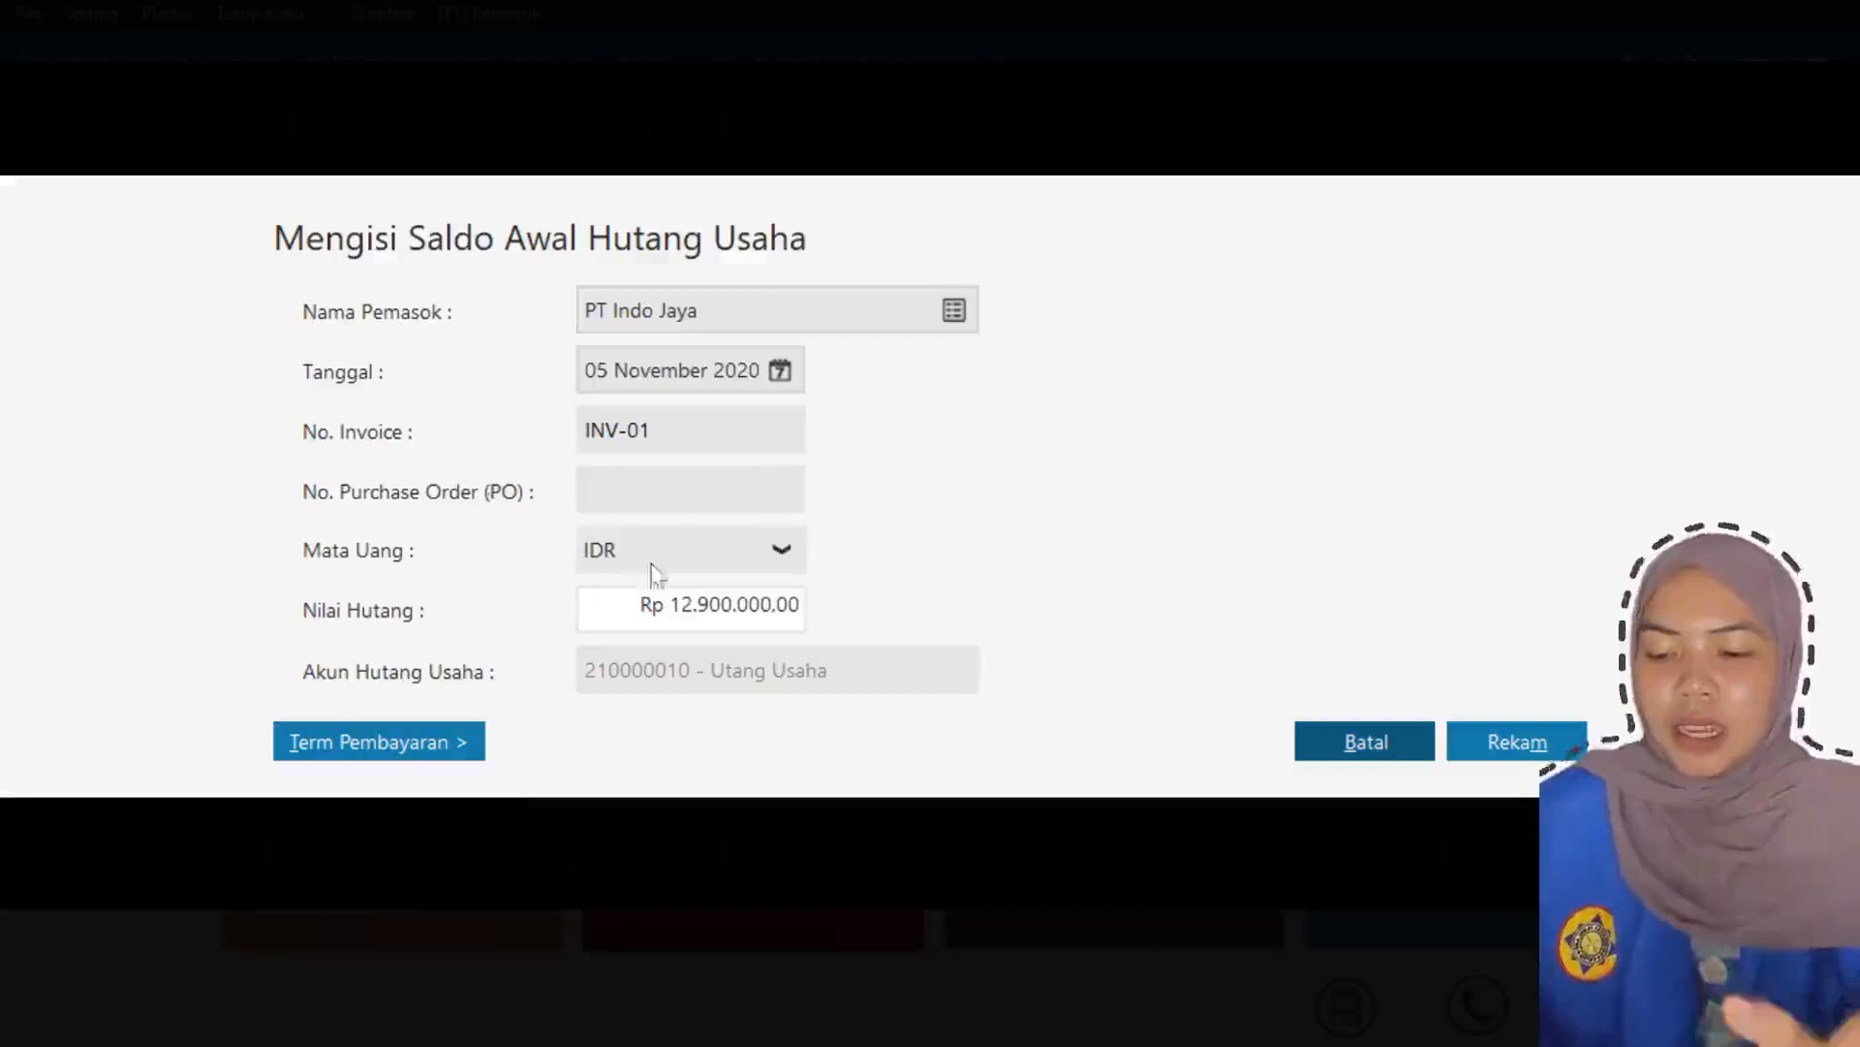
- Set the payment terms to Hari Discount 10, Hari Jatuh Tempo 30 and Discount Awal 2%, and record the payable
{"action": "left_click", "coordinate": [433, 747]}
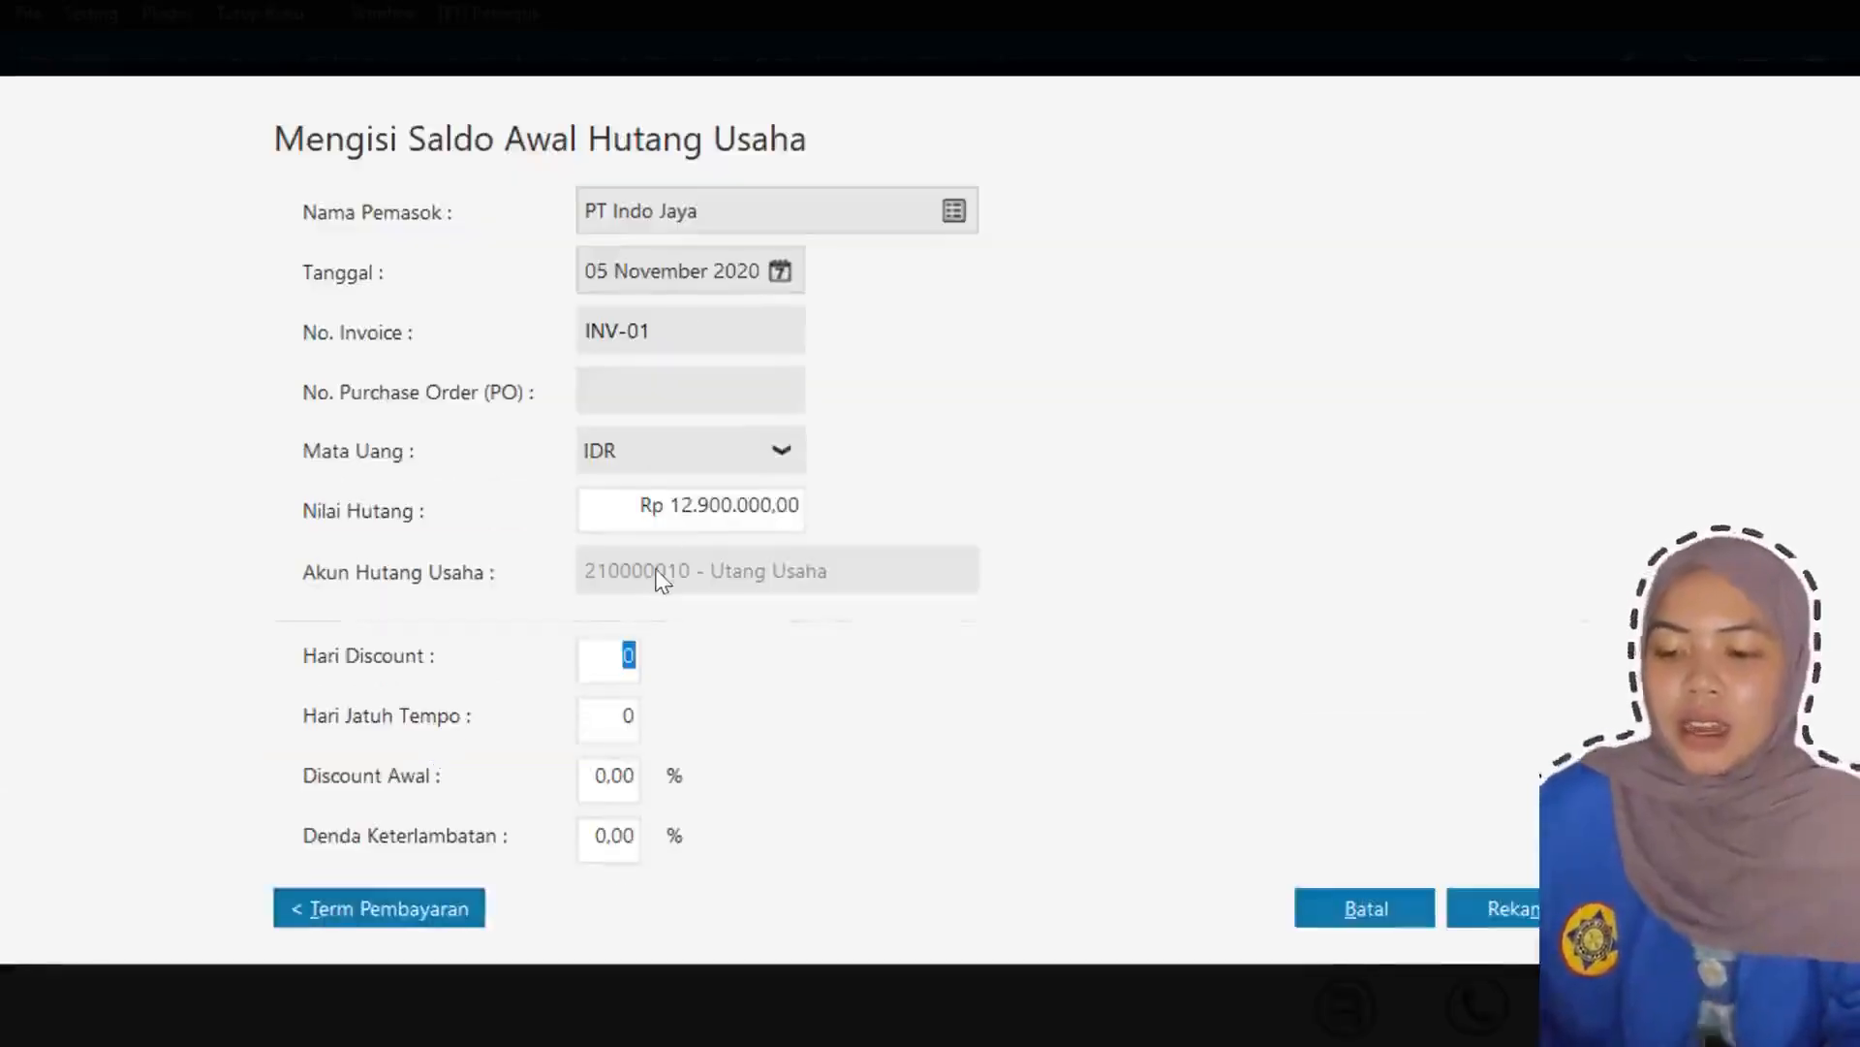
{"action": "type", "text": "10"}
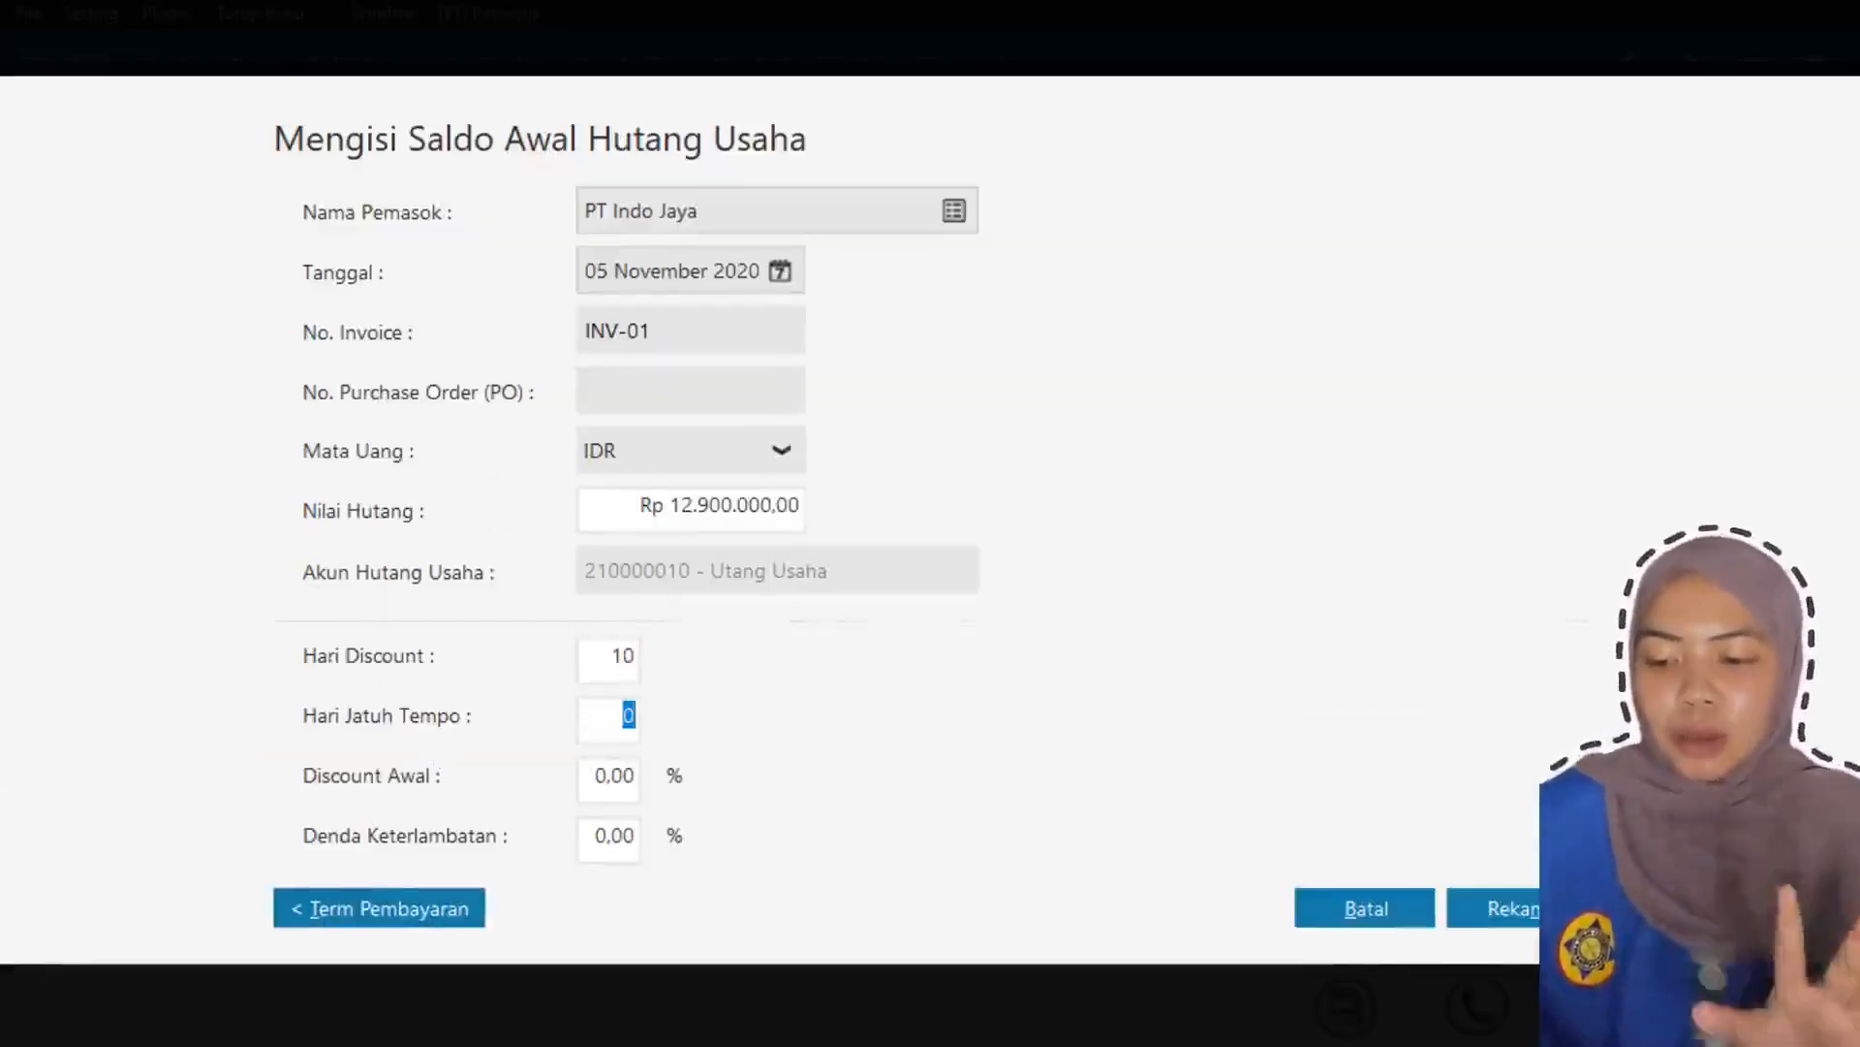
{"action": "type", "text": "30"}
{"action": "key", "text": "Tab"}
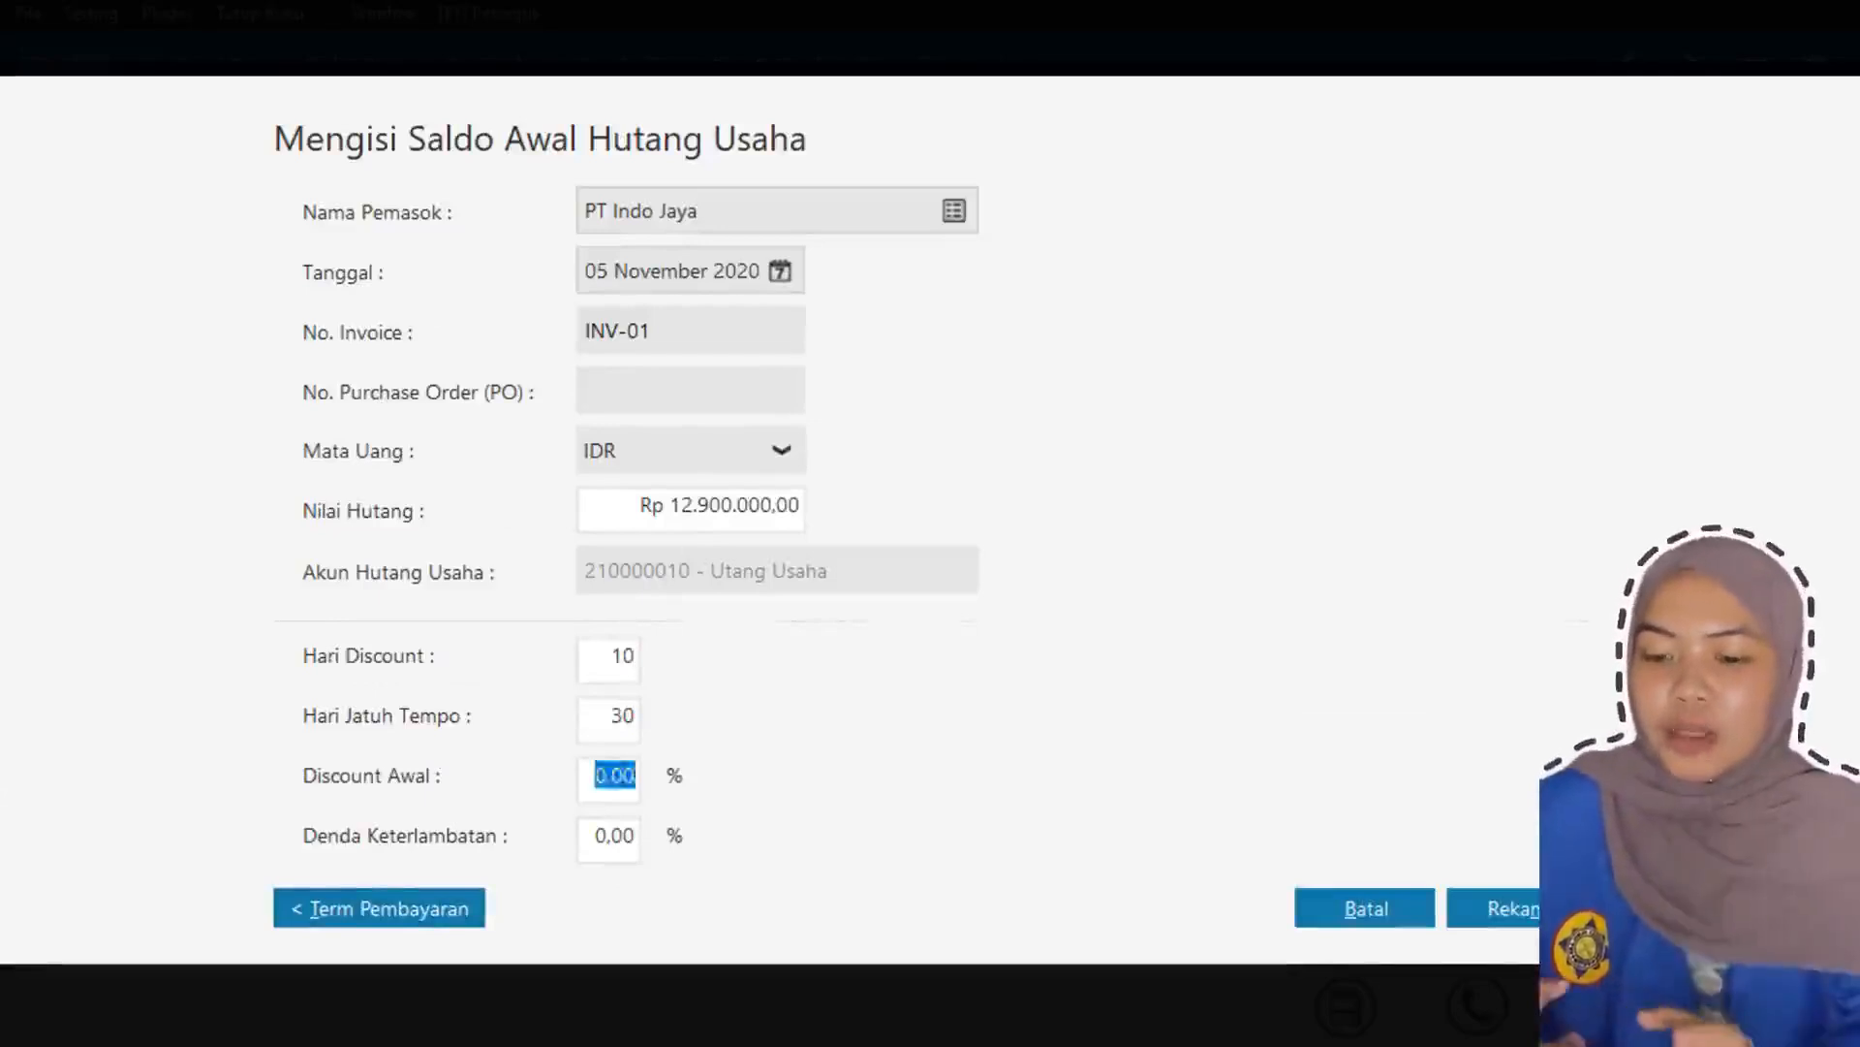
{"action": "type", "text": "2"}
{"action": "left_click", "coordinate": [1520, 909]}
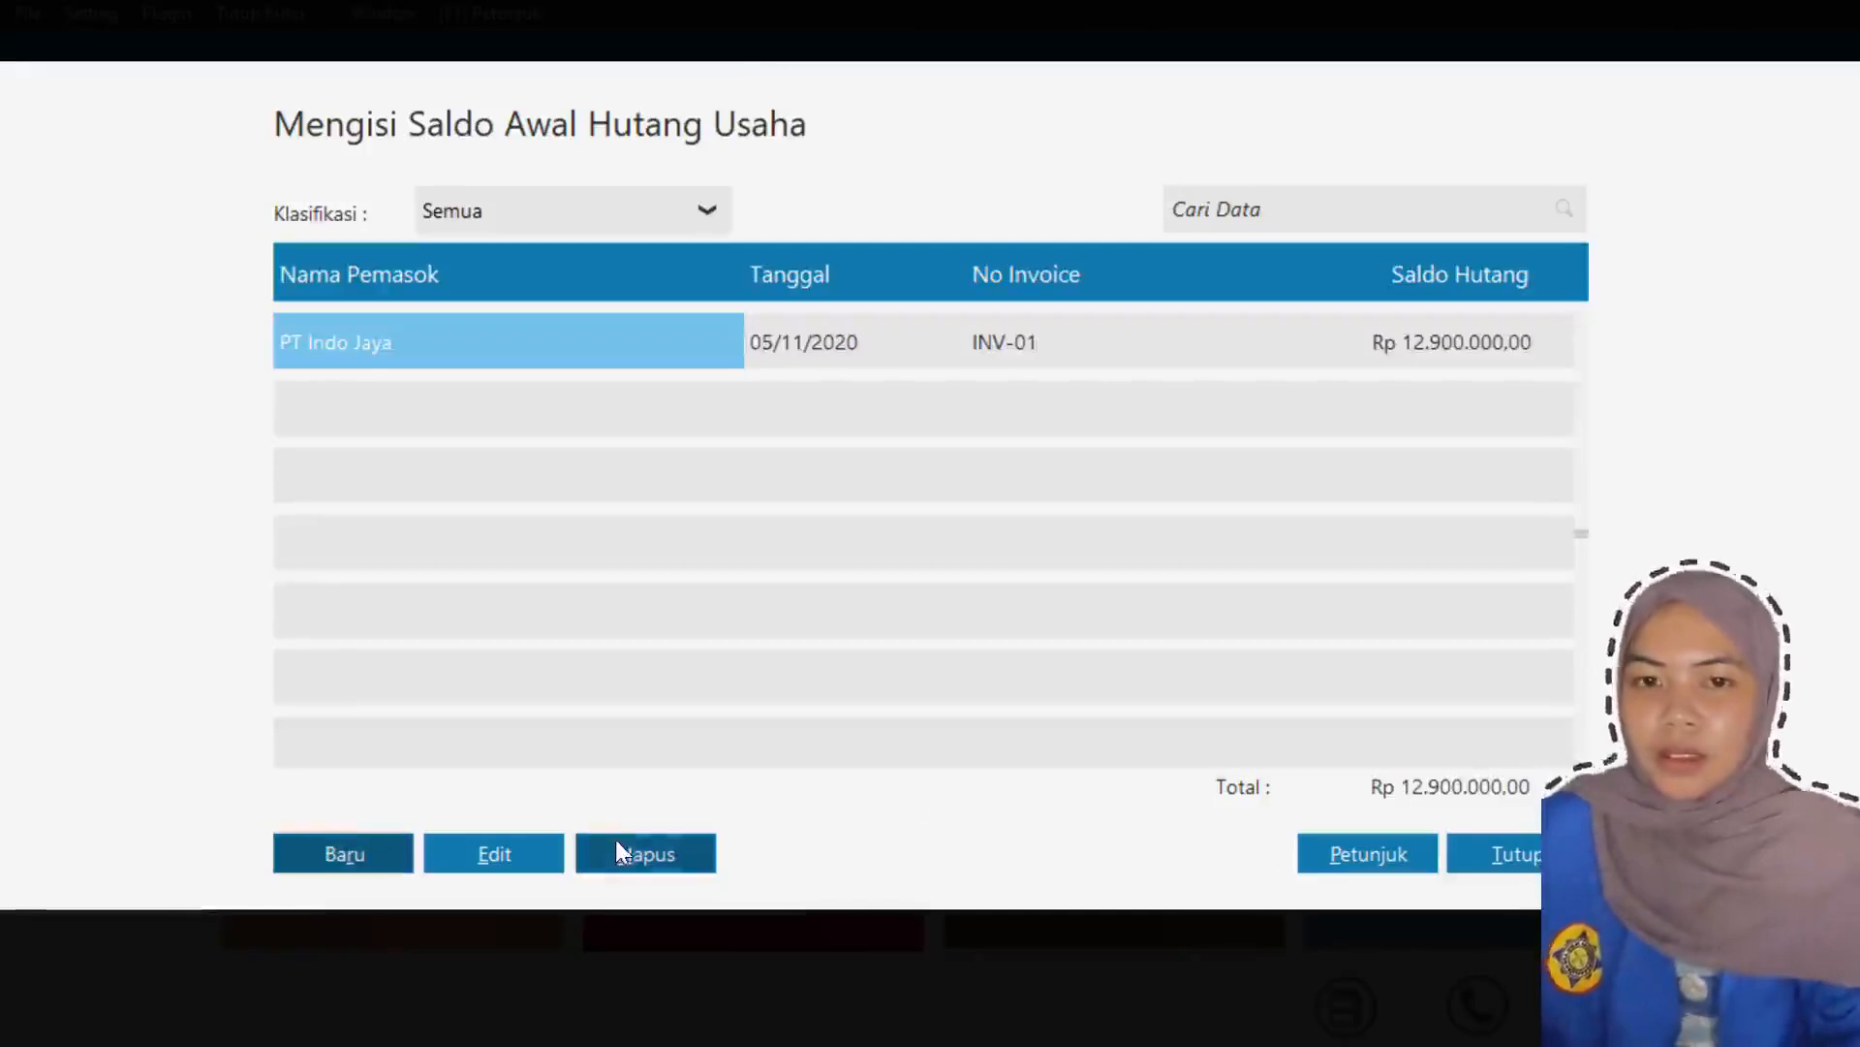
- Start another opening payable entry and open the vendor list for it, selecting VNDR-2
{"action": "left_click", "coordinate": [341, 855]}
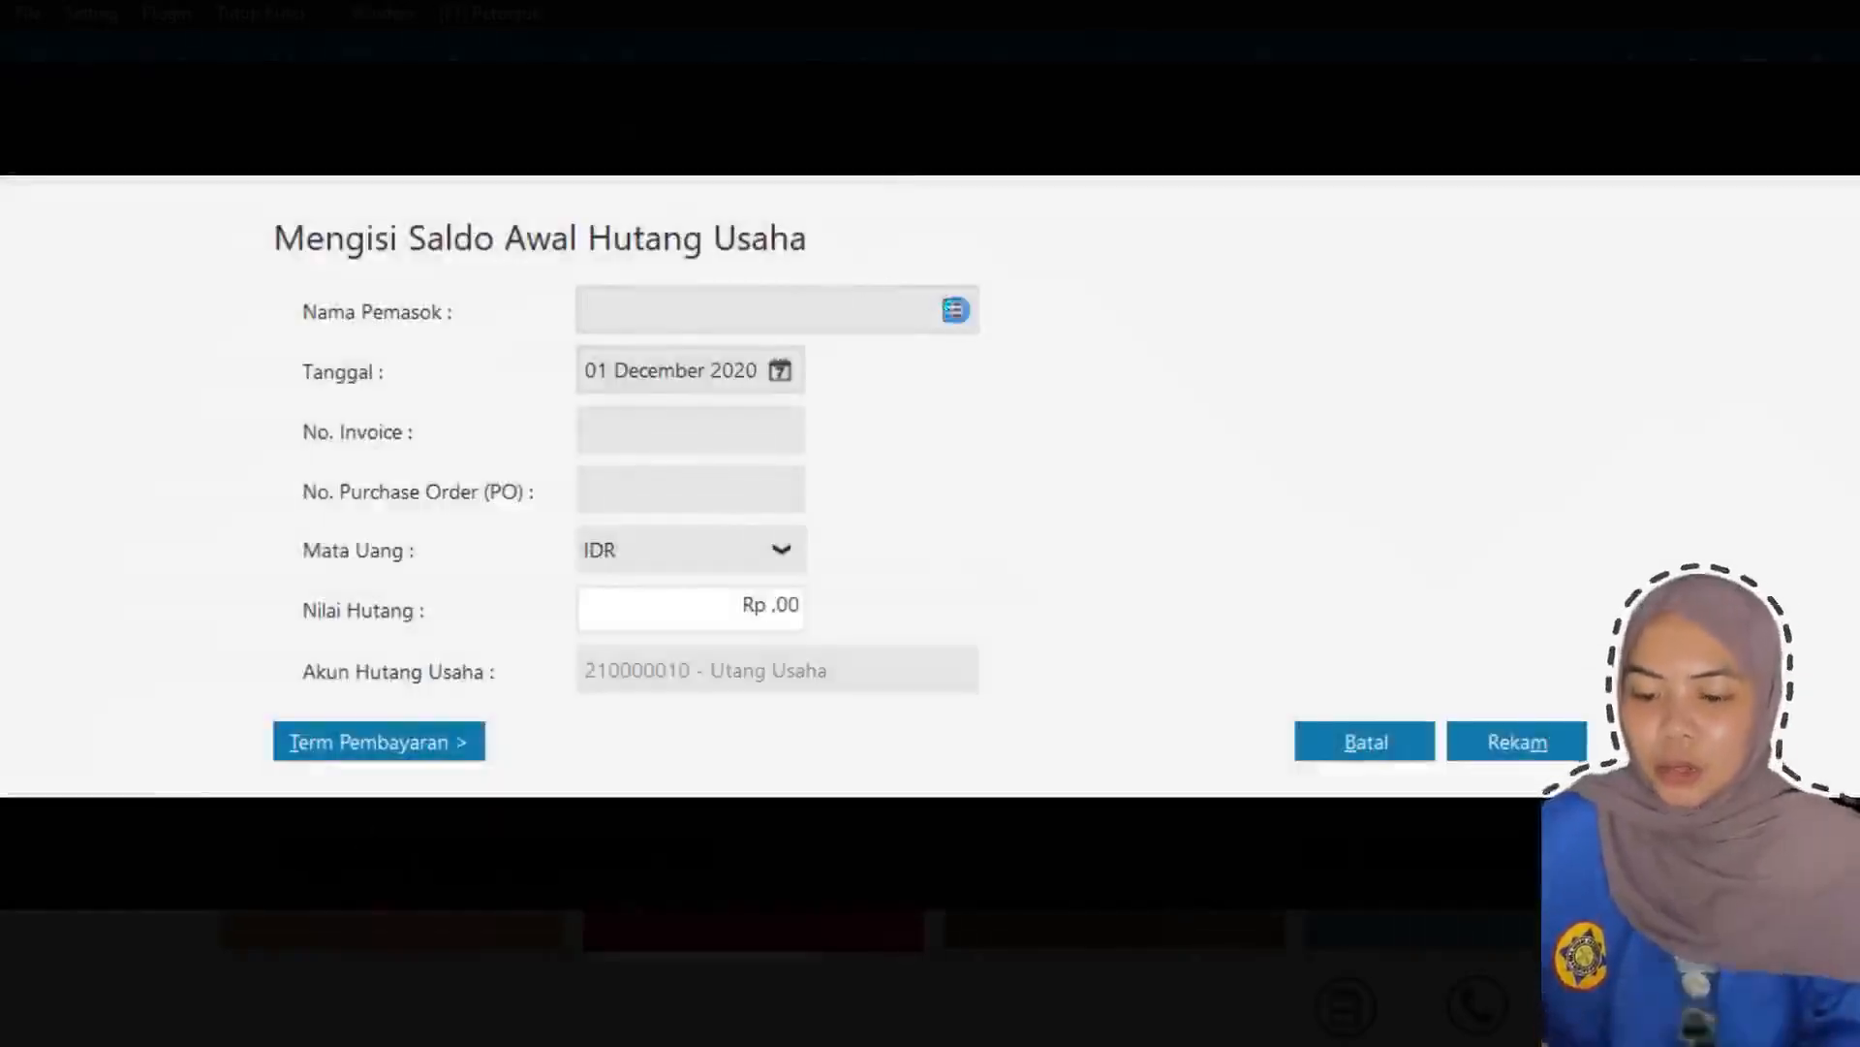
{"action": "left_click", "coordinate": [956, 310]}
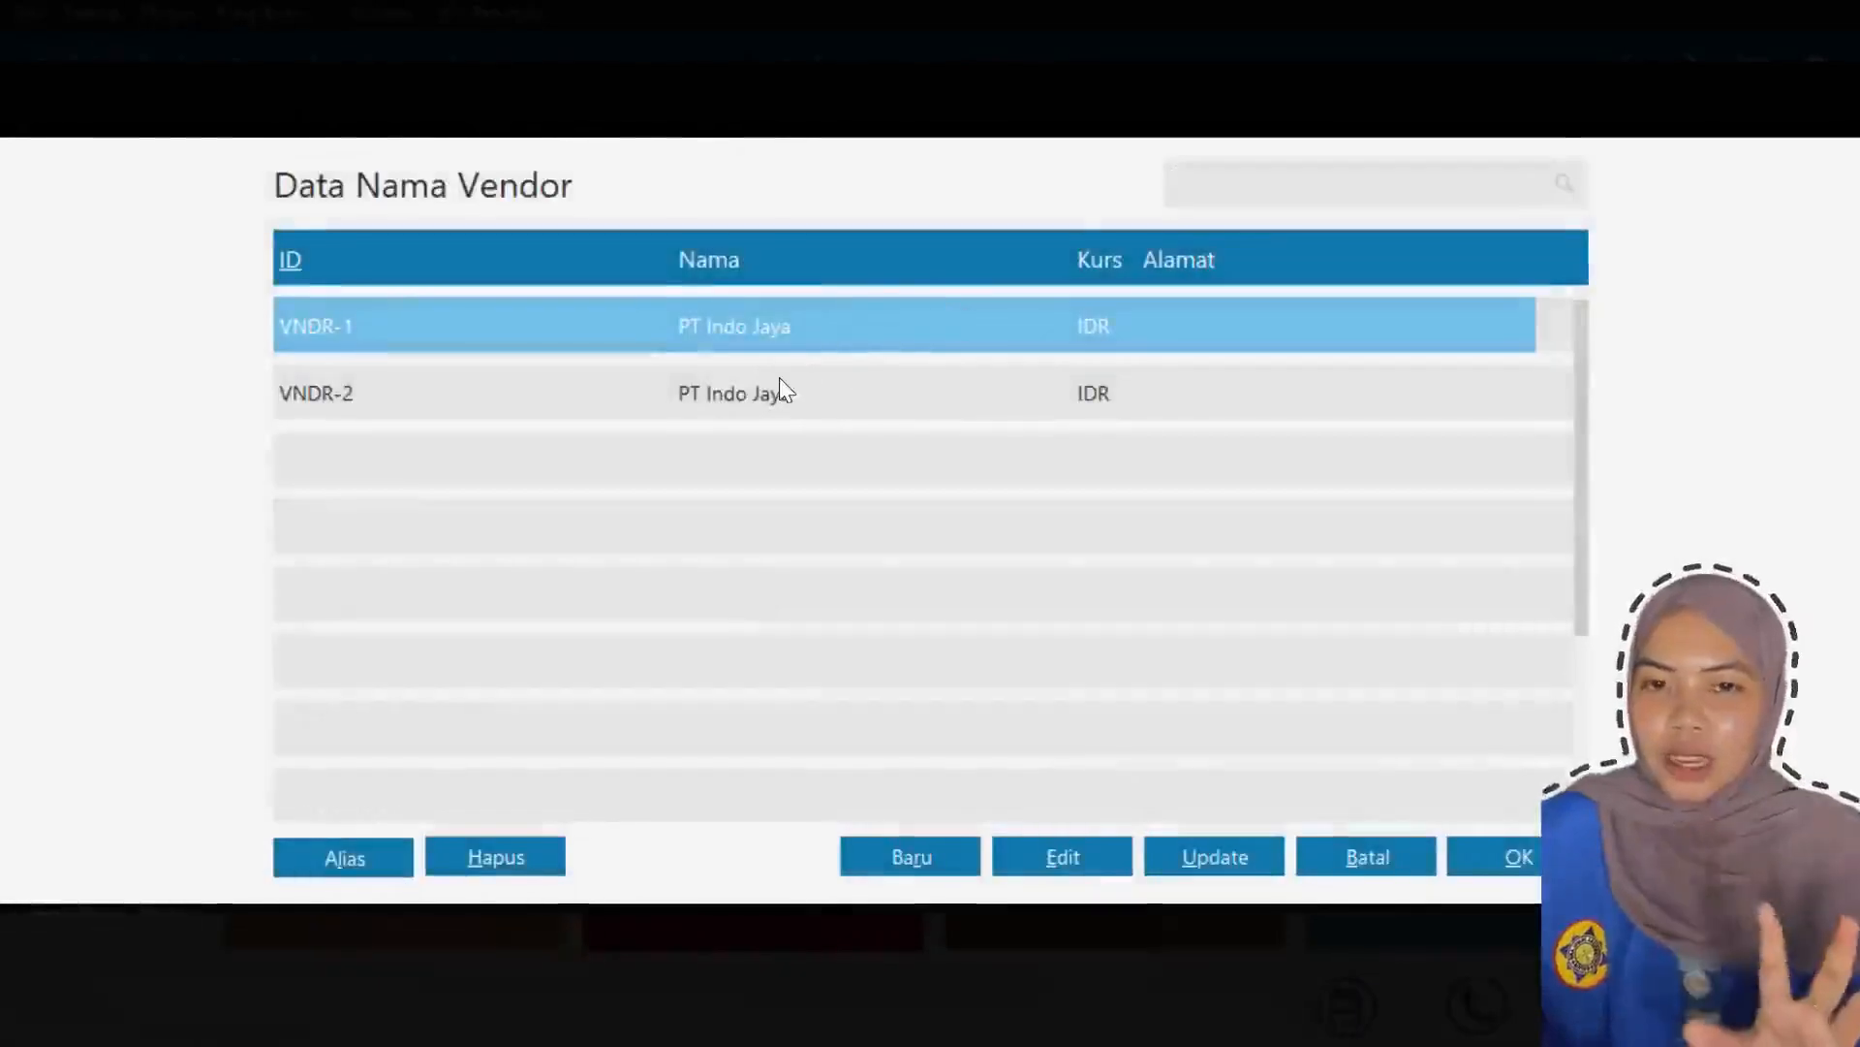
{"action": "left_click", "coordinate": [781, 388]}
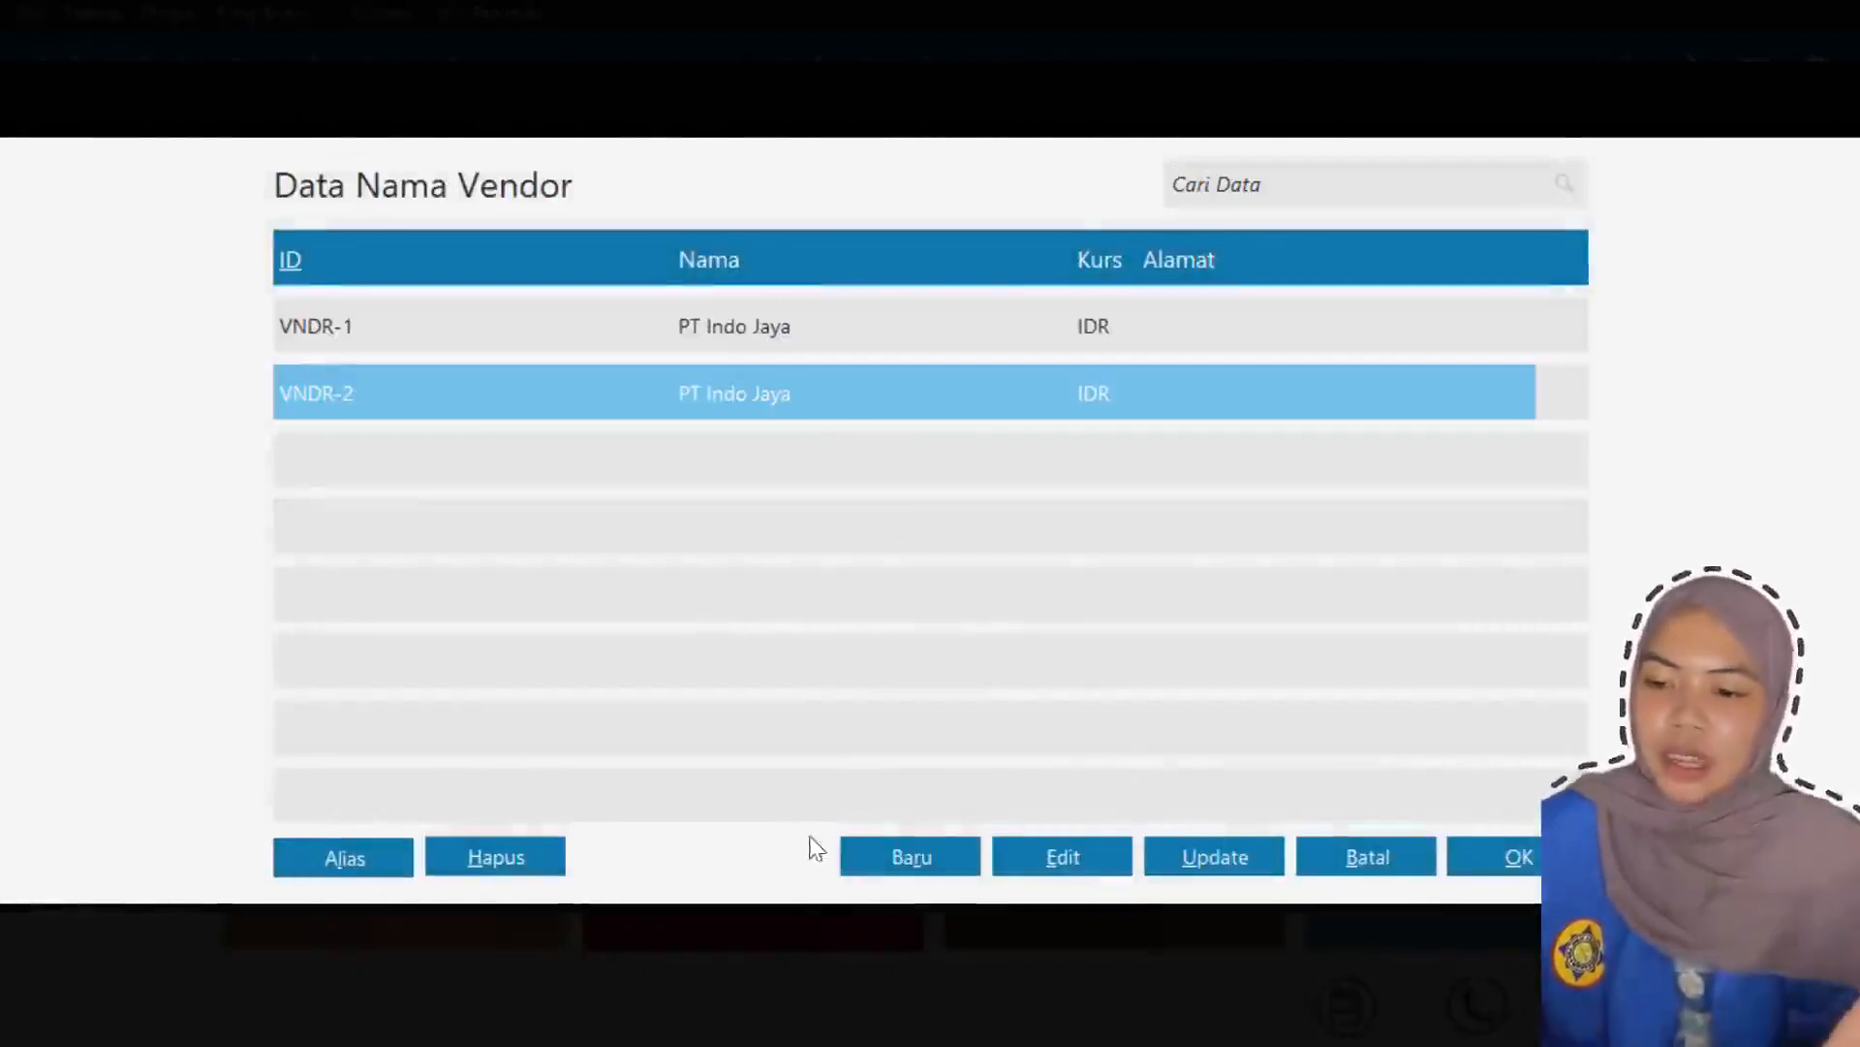
- Add a vendor with ID V-003, the vendor's name and Jenis Personal, and record it despite the missing NPWP/NIK
{"action": "left_click", "coordinate": [909, 857]}
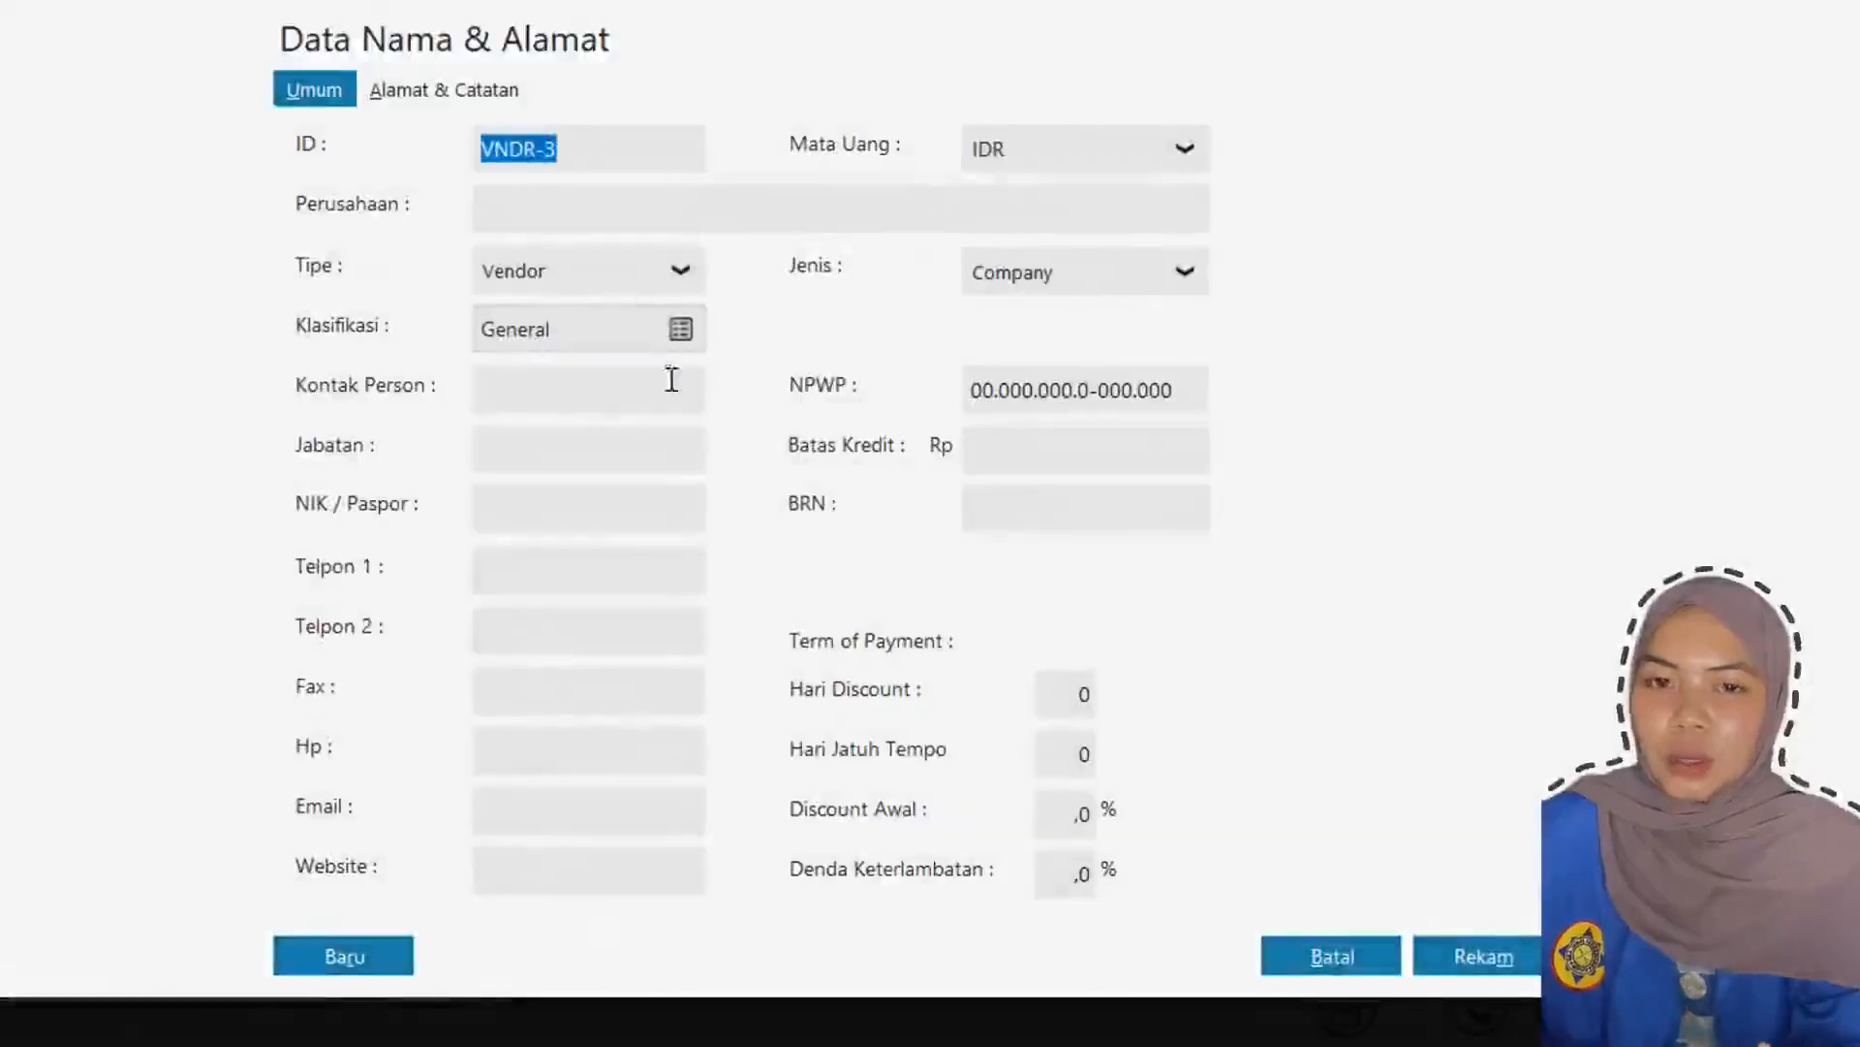
{"action": "type", "text": "V-00"}
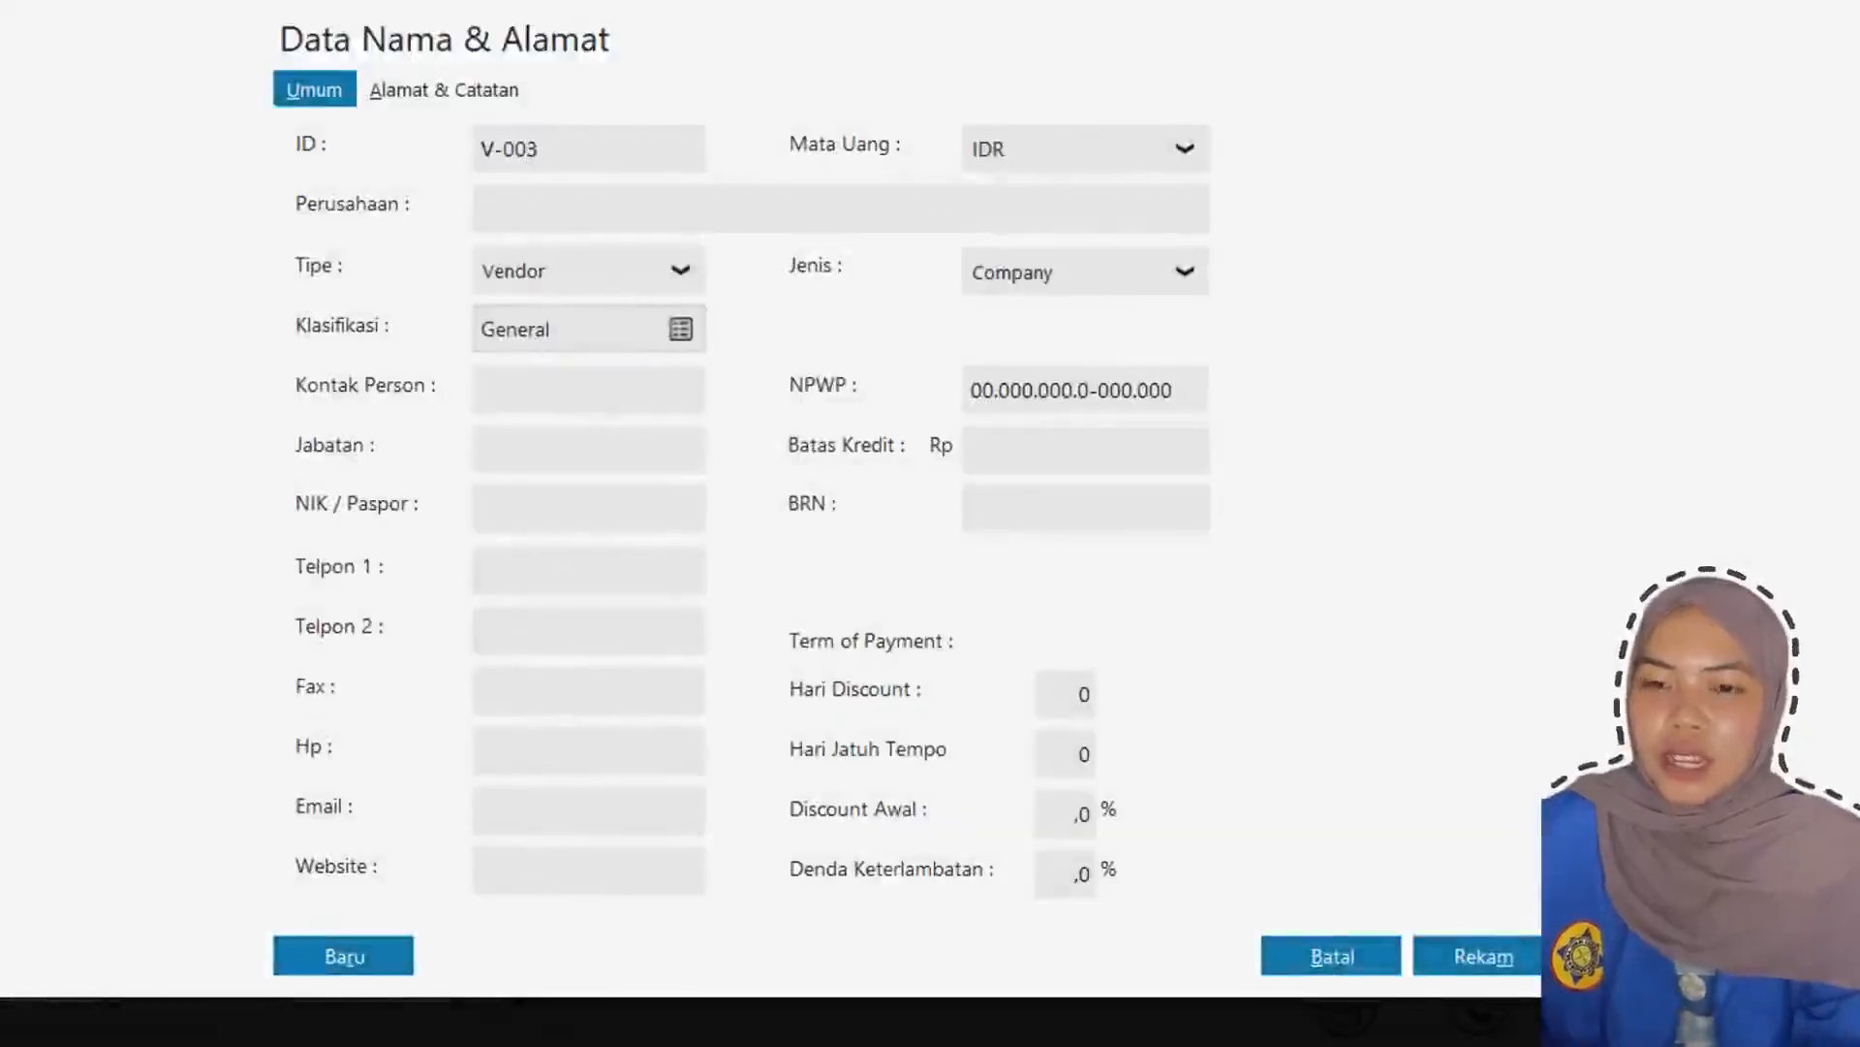
{"action": "type", "text": "3"}
{"action": "left_click", "coordinate": [531, 220]}
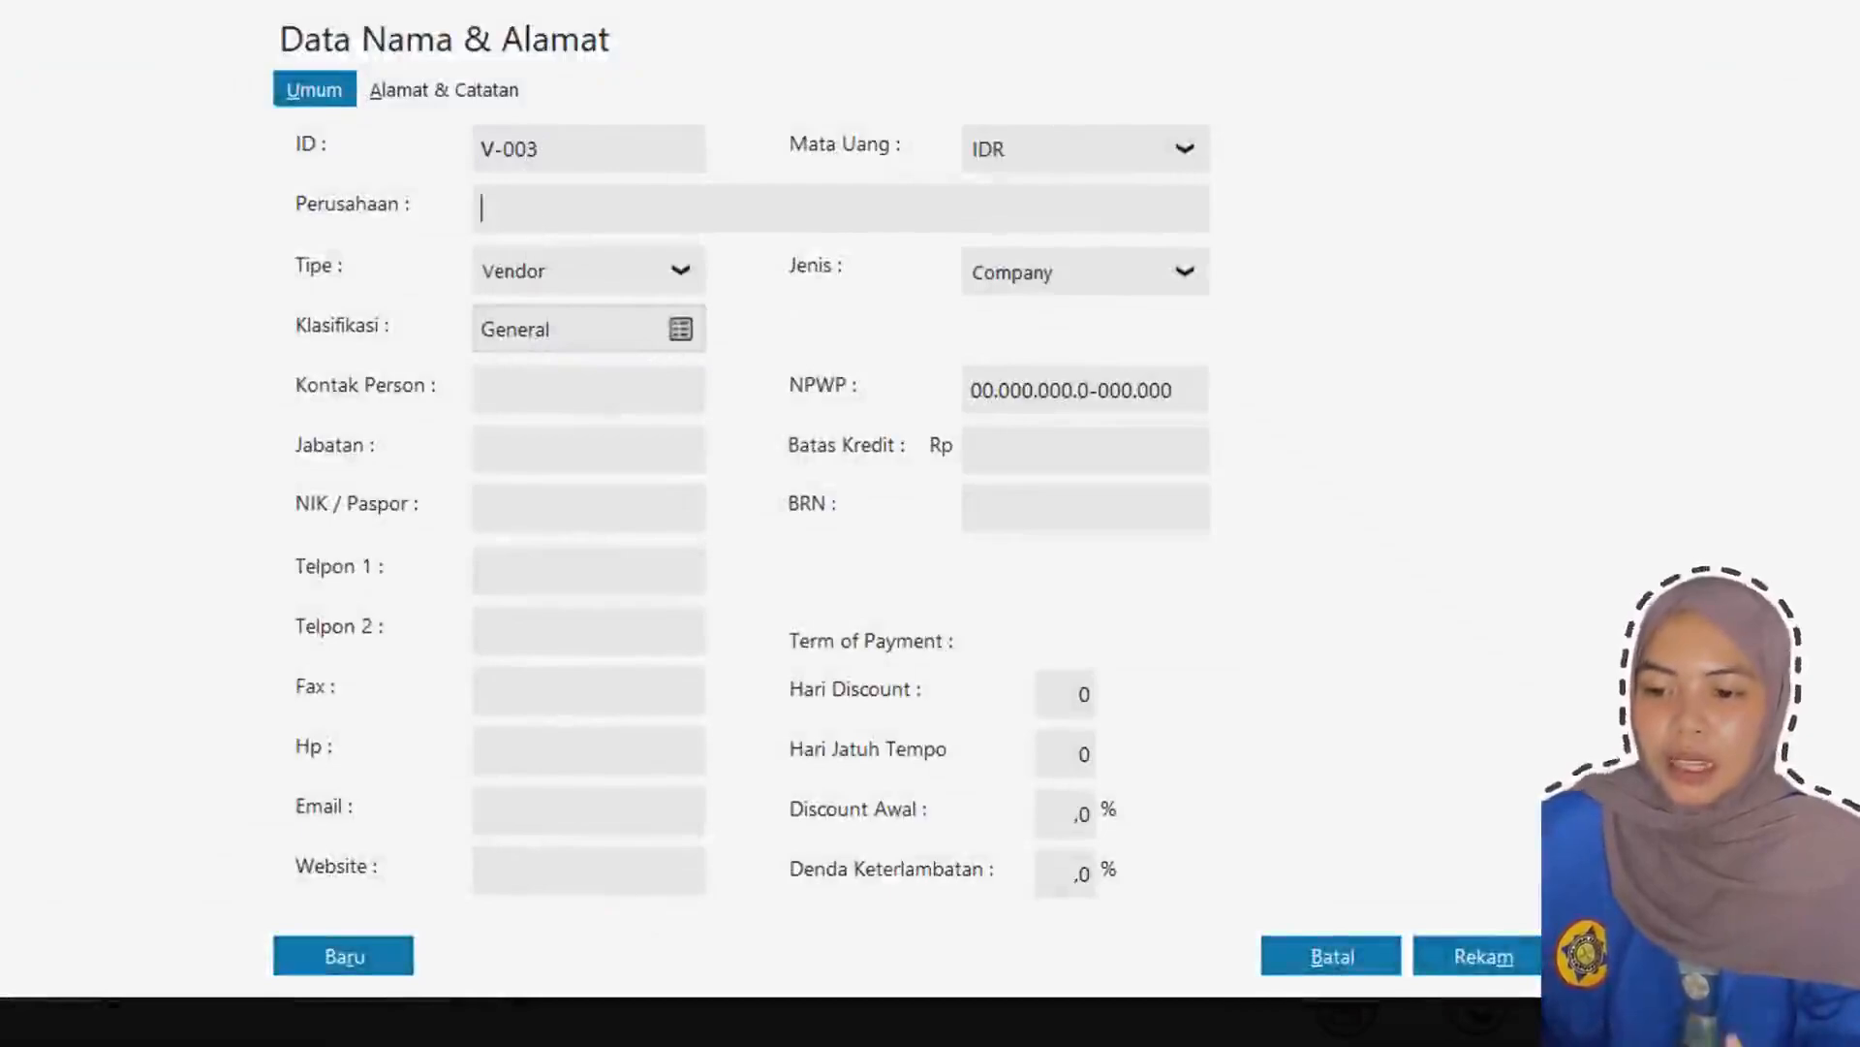
{"action": "type", "text": "Bpk Ali"}
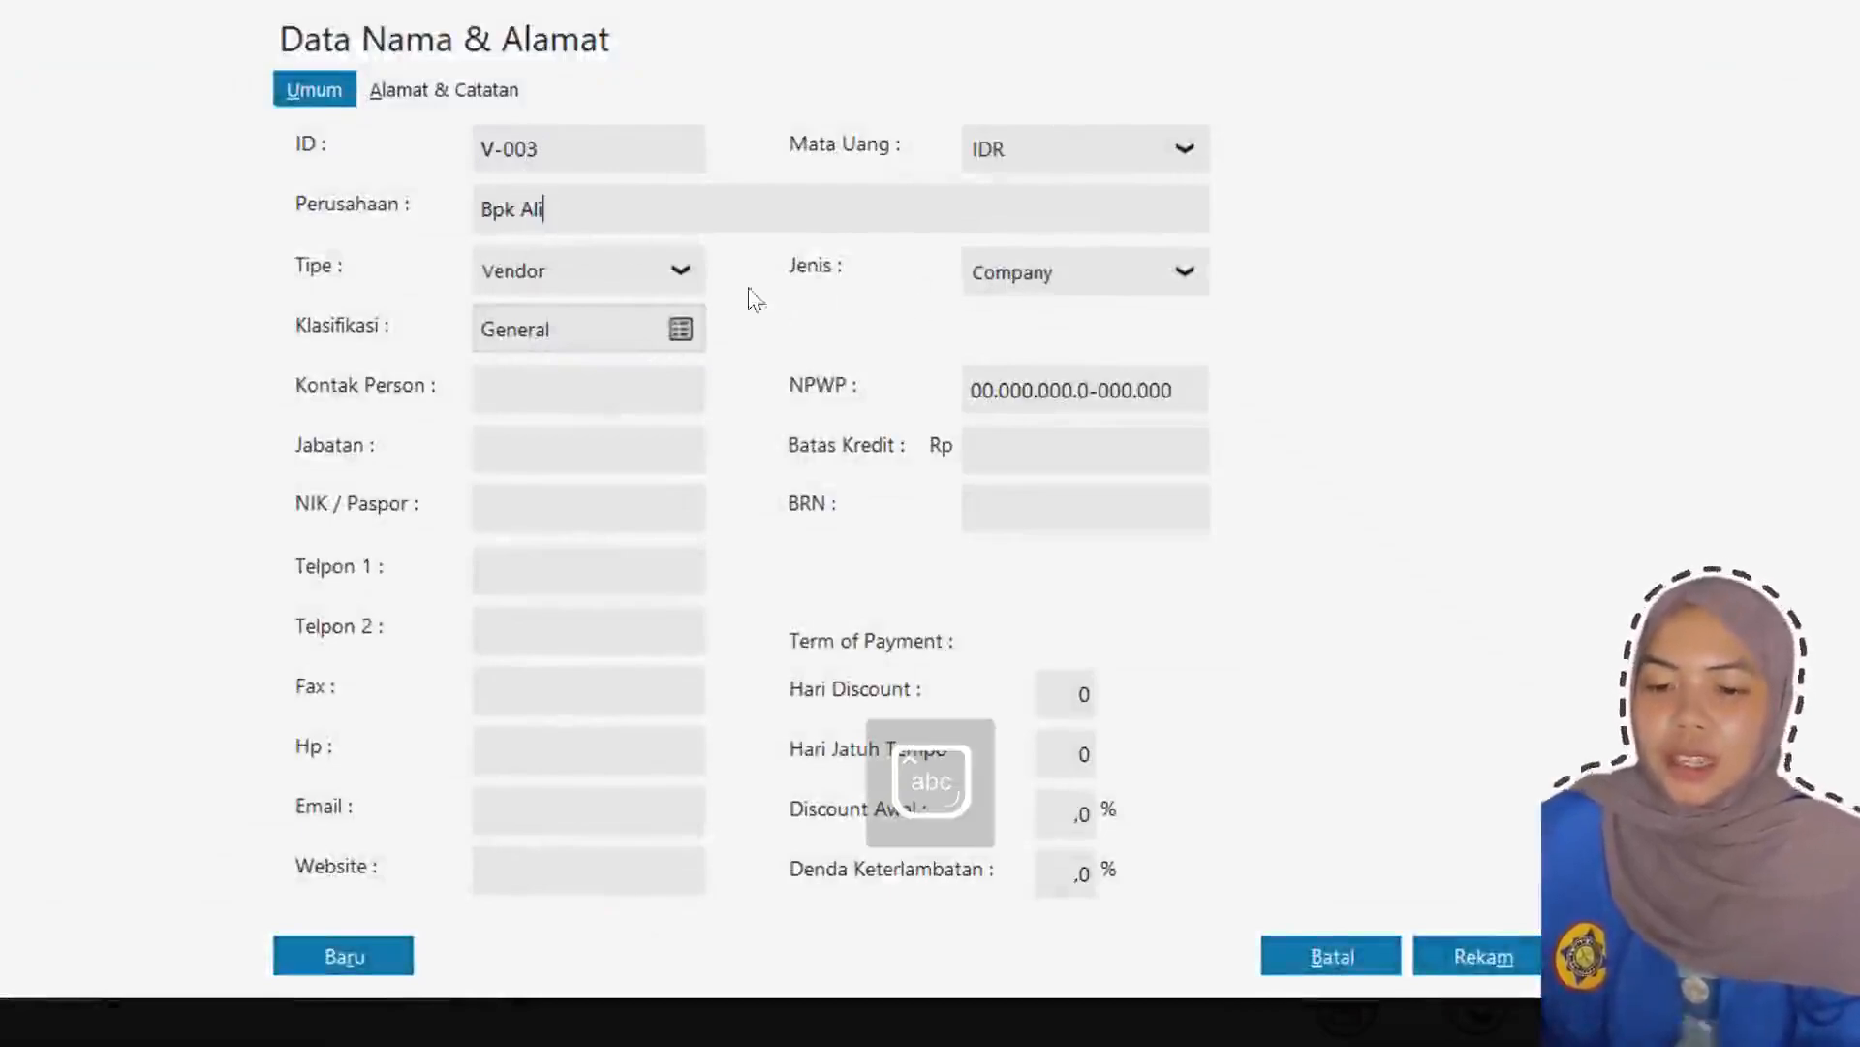
{"action": "left_click", "coordinate": [998, 275]}
{"action": "left_click", "coordinate": [1019, 374]}
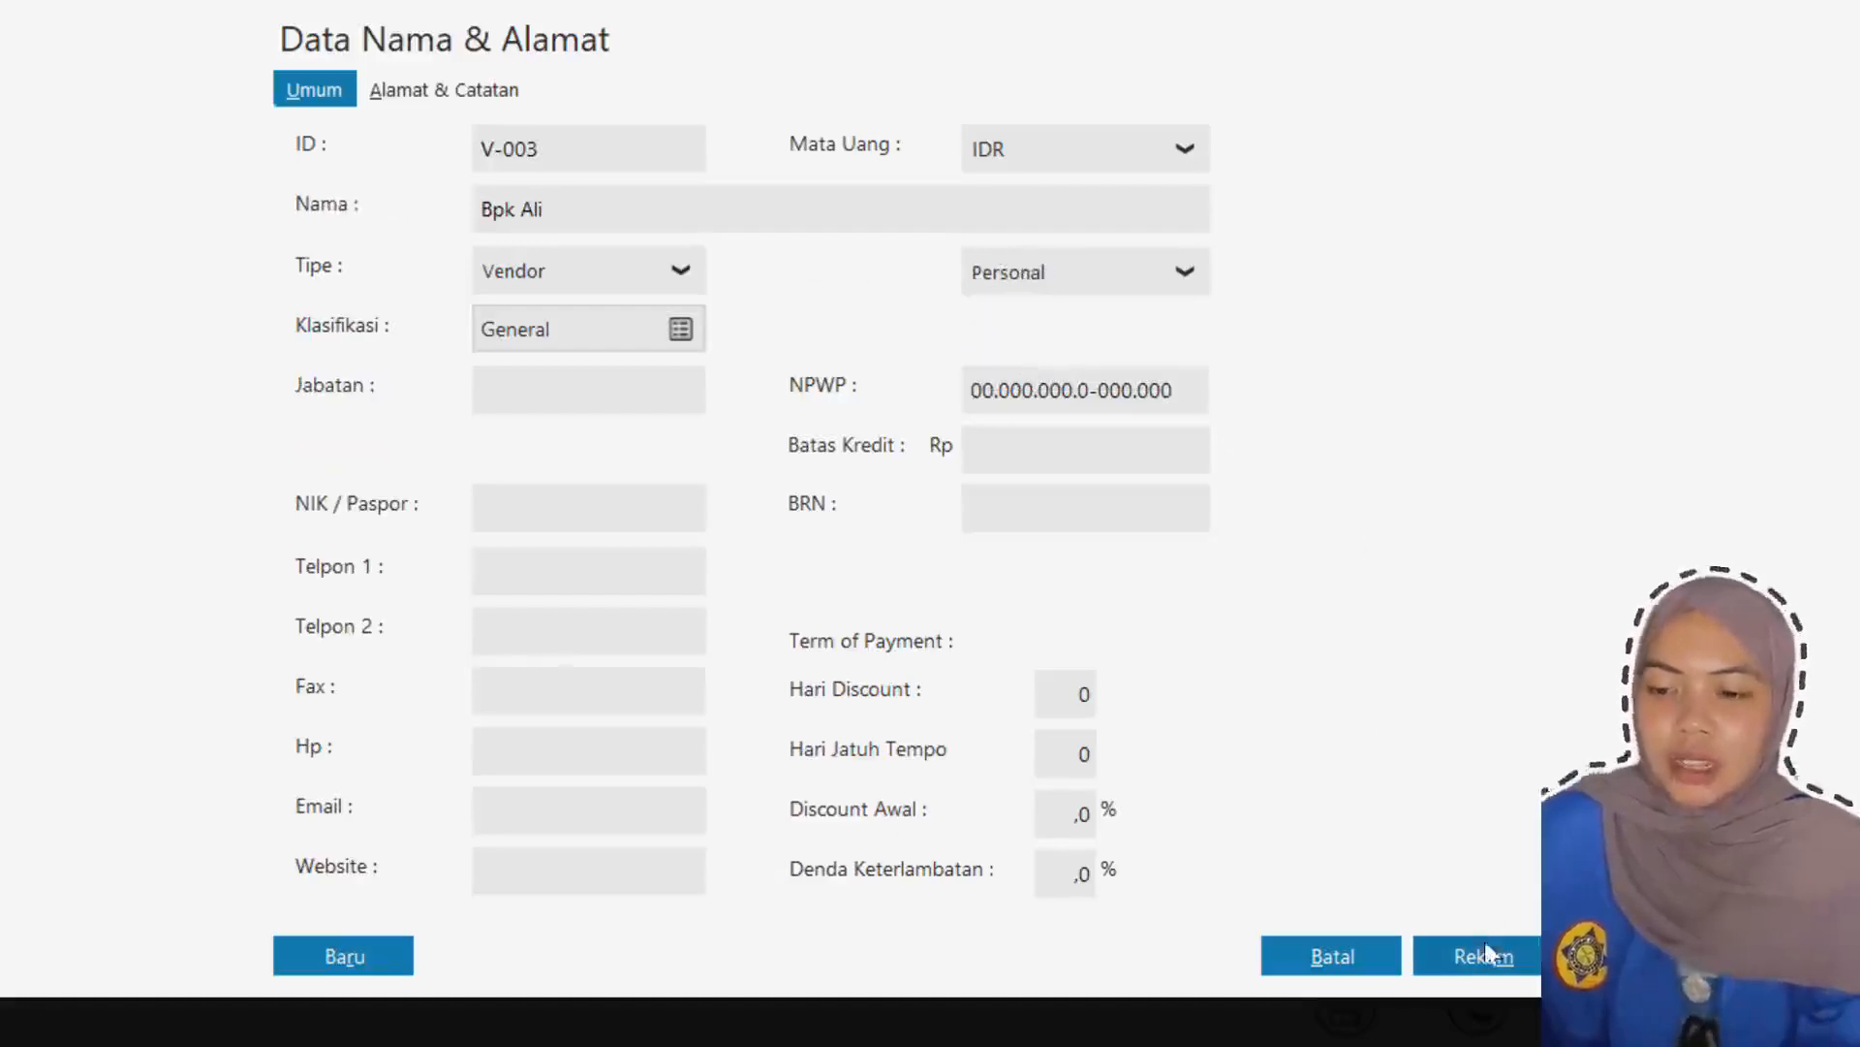
{"action": "left_click", "coordinate": [1487, 954]}
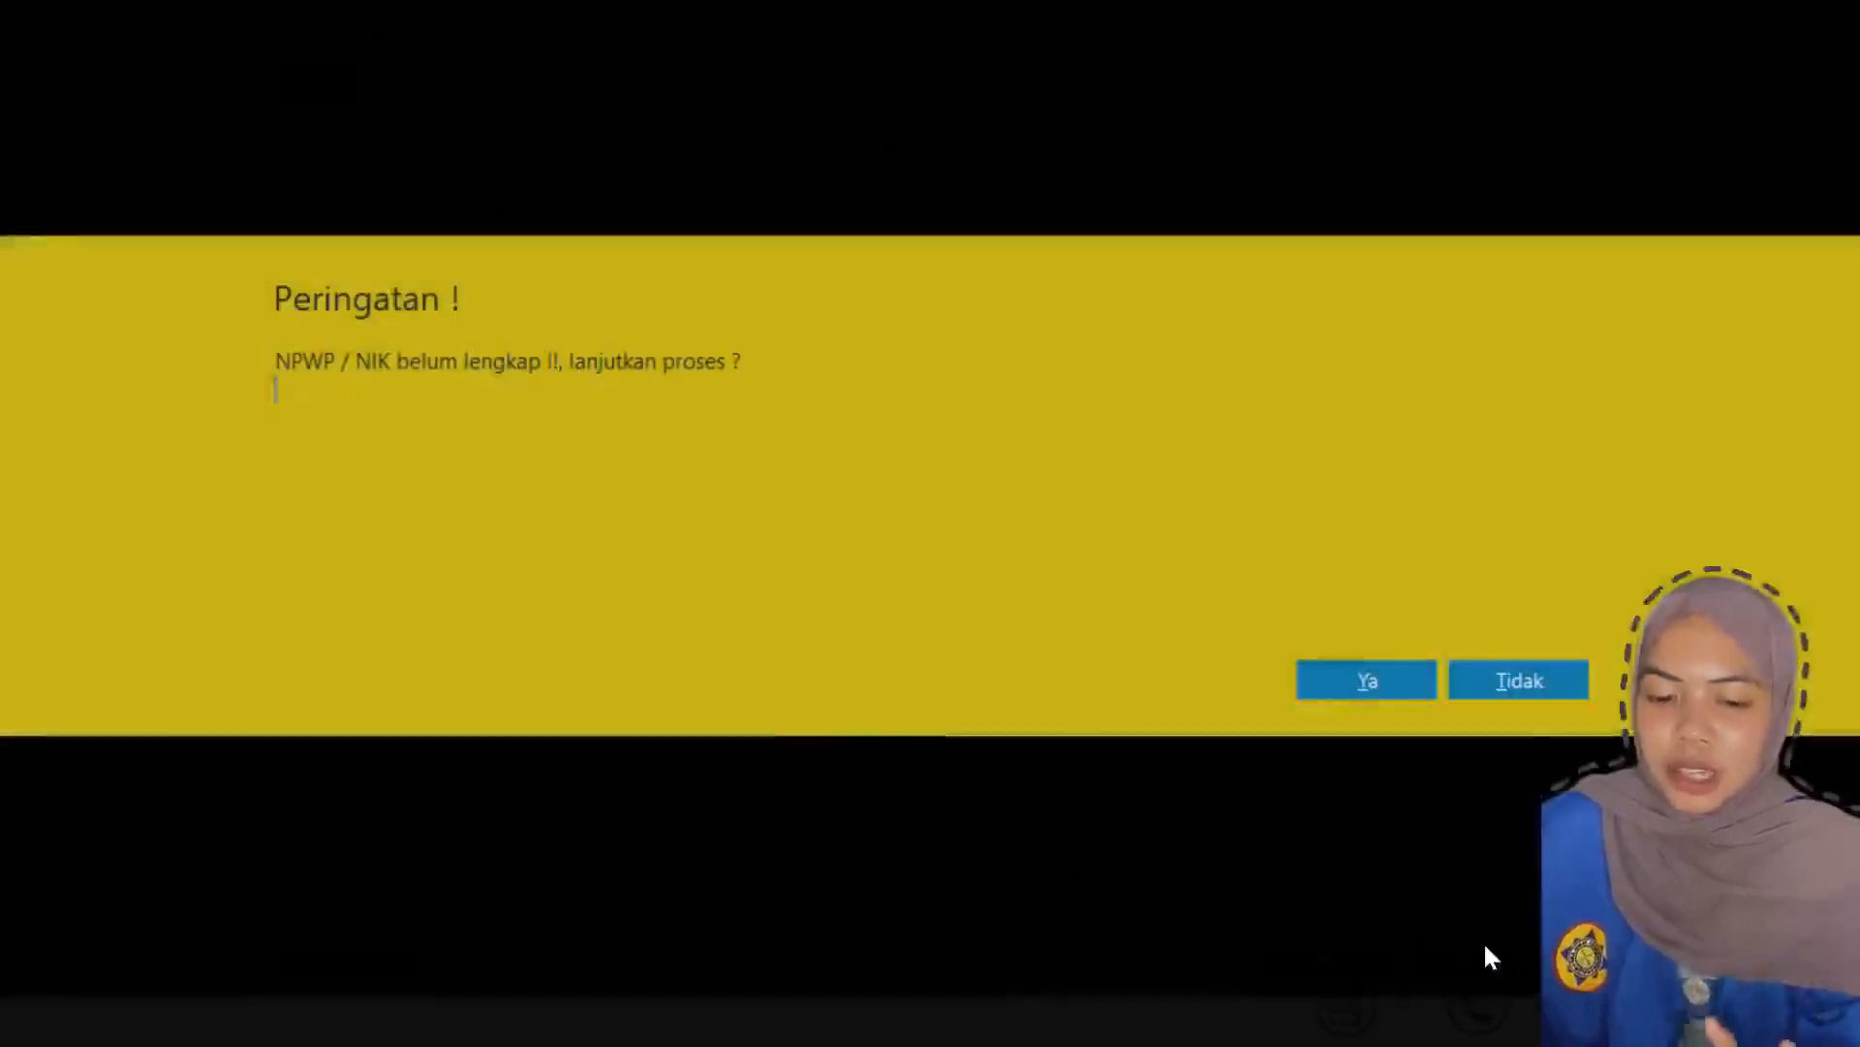
{"action": "left_click", "coordinate": [1384, 684]}
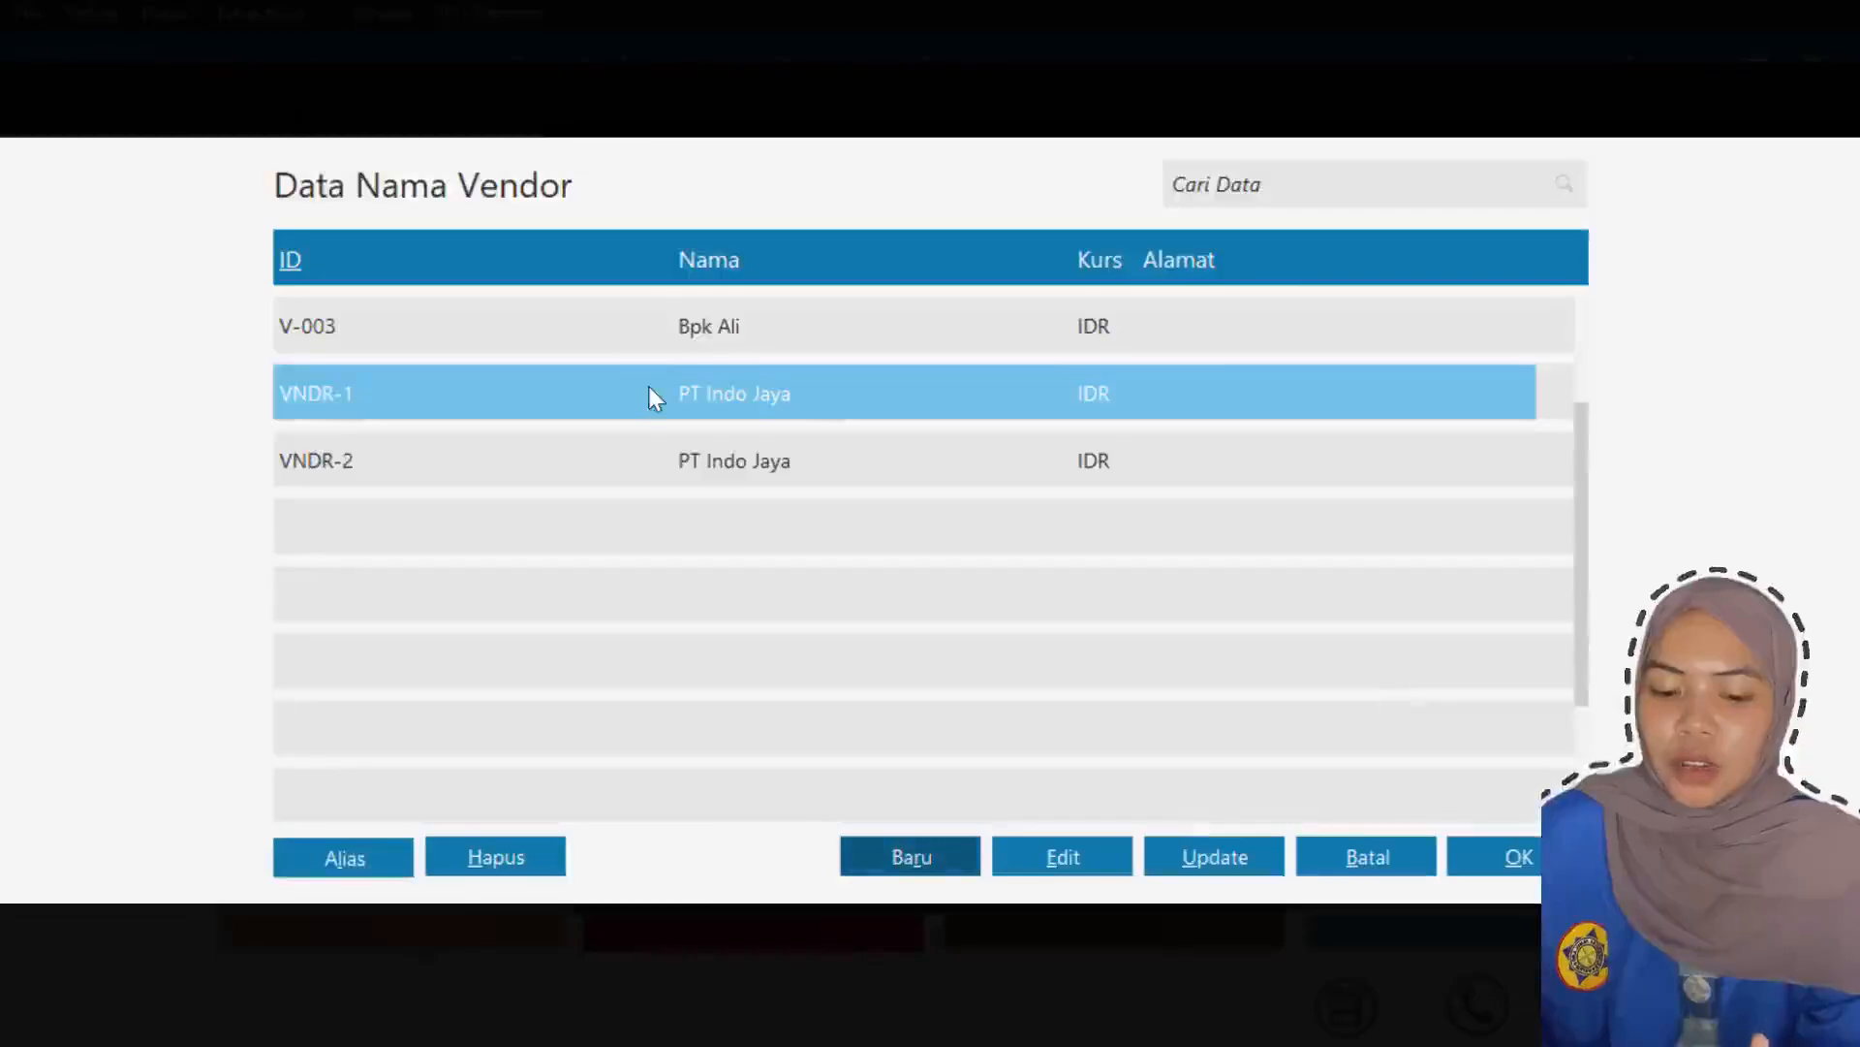
- Choose vendor V-003 for the opening payable and set its date to 30 December 2020
{"action": "left_click", "coordinate": [891, 325]}
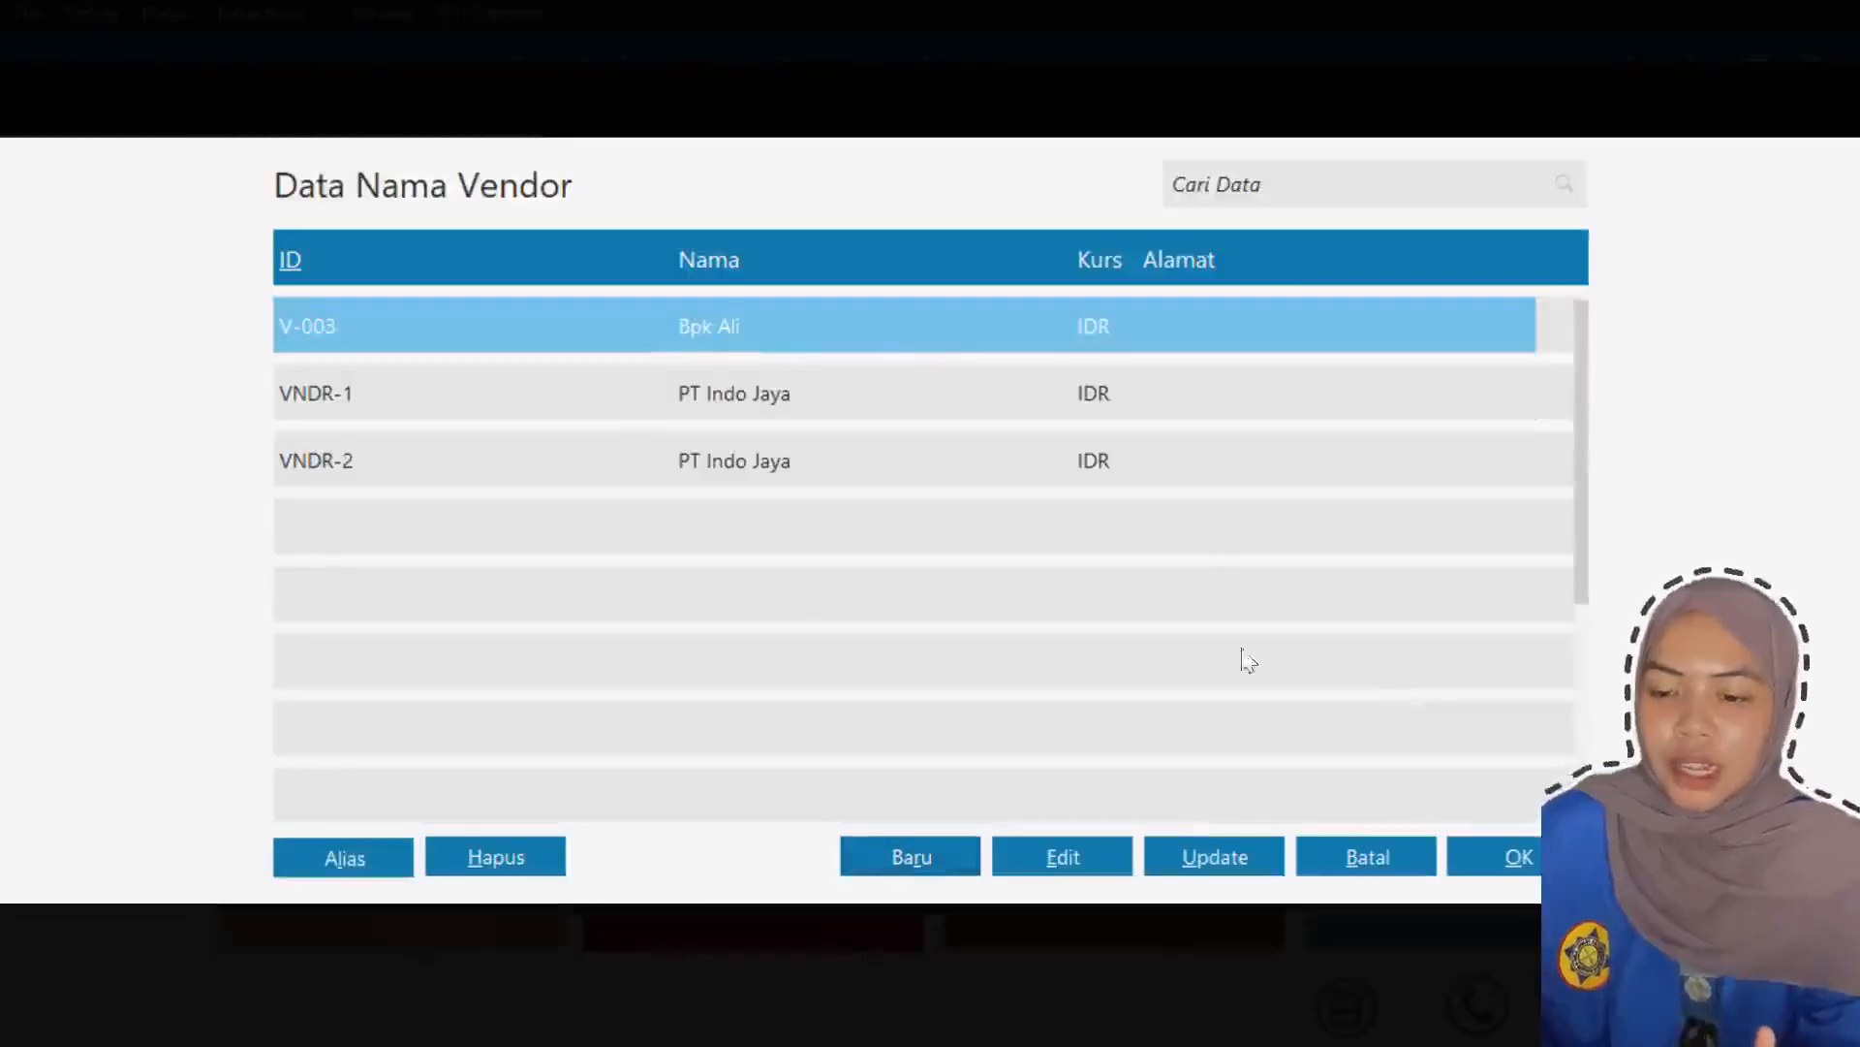
{"action": "left_click", "coordinate": [1505, 861]}
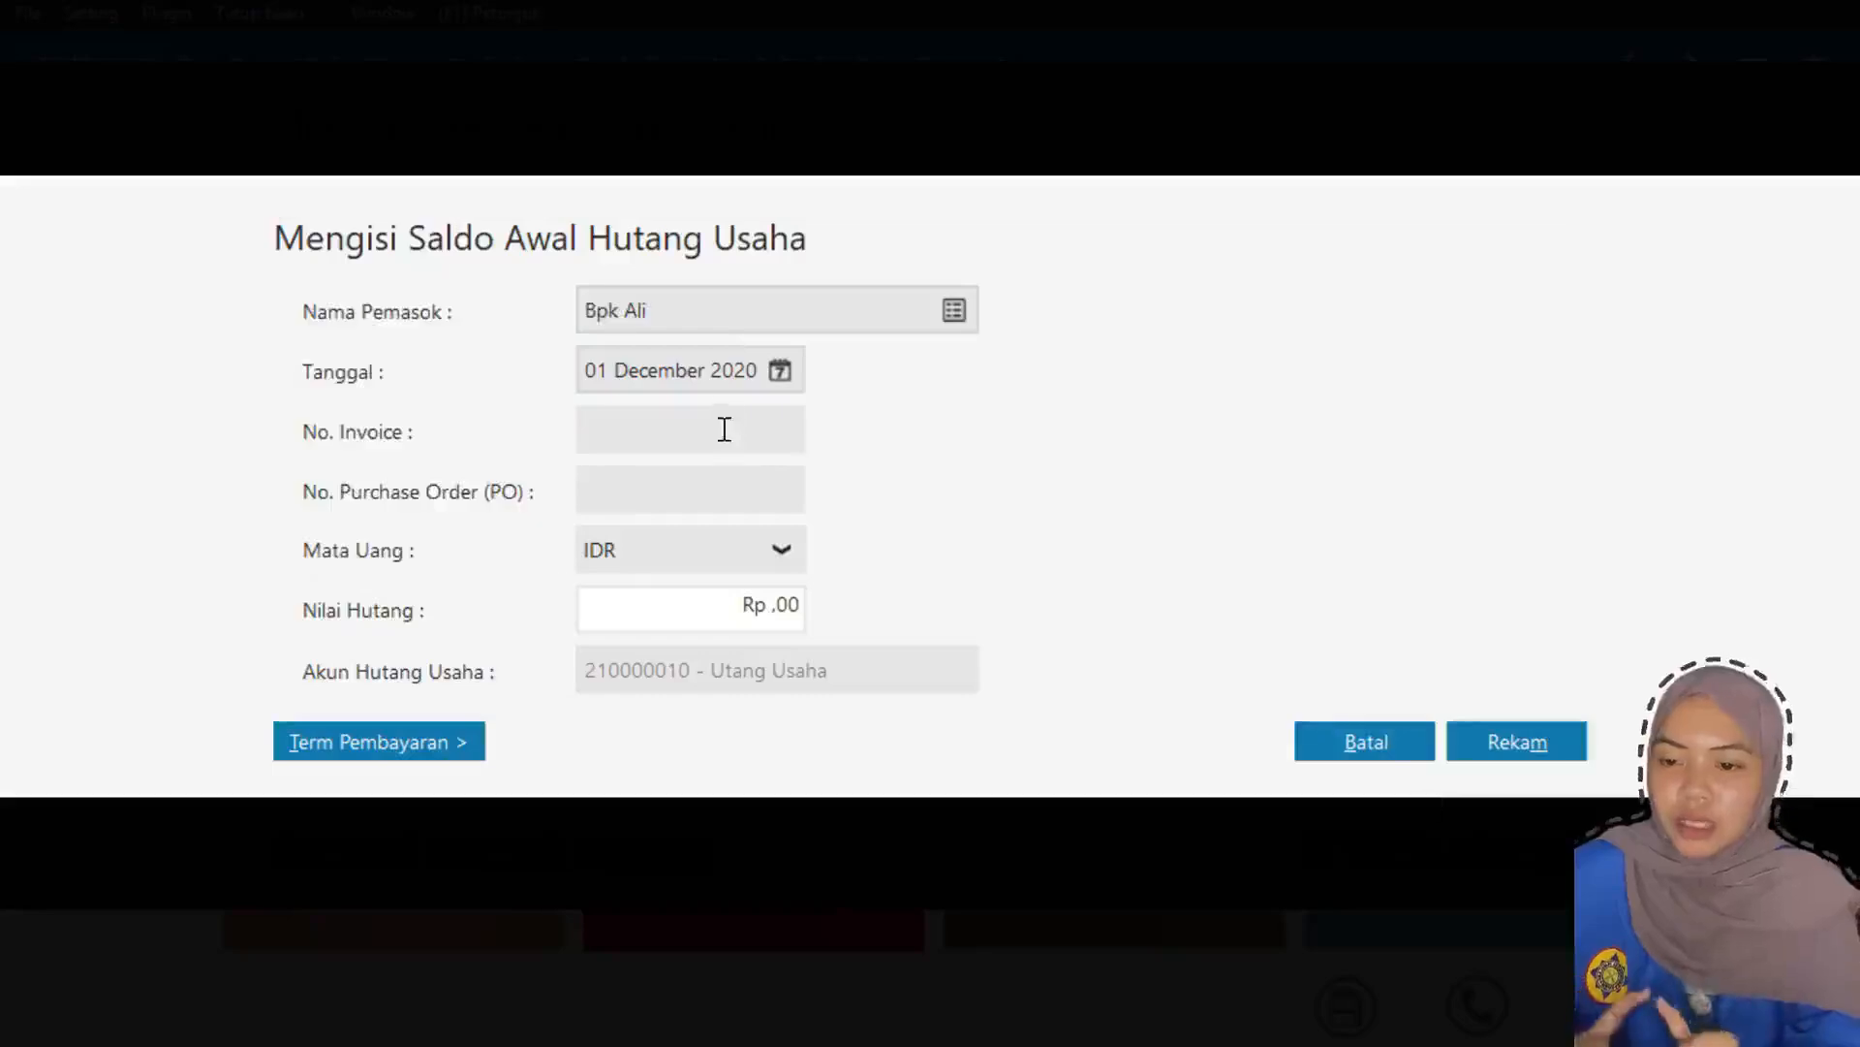
{"action": "left_click", "coordinate": [721, 373]}
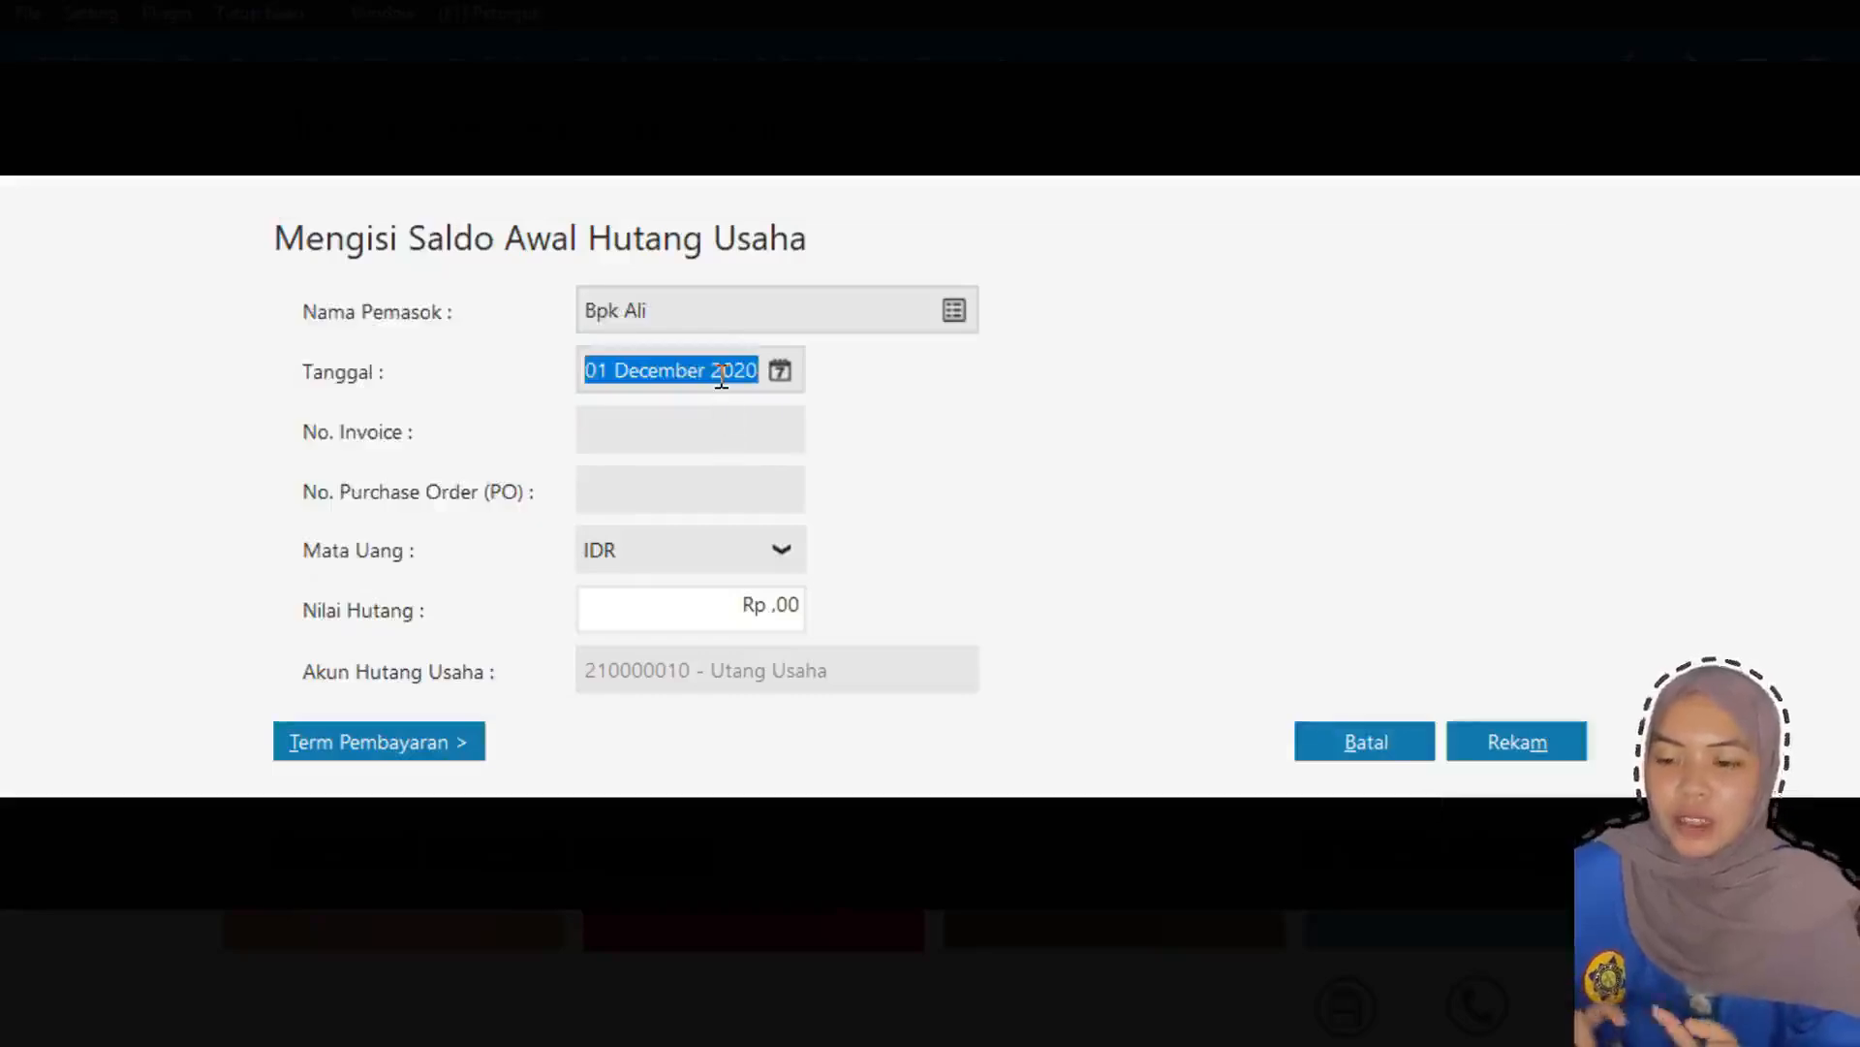
{"action": "left_click", "coordinate": [780, 371]}
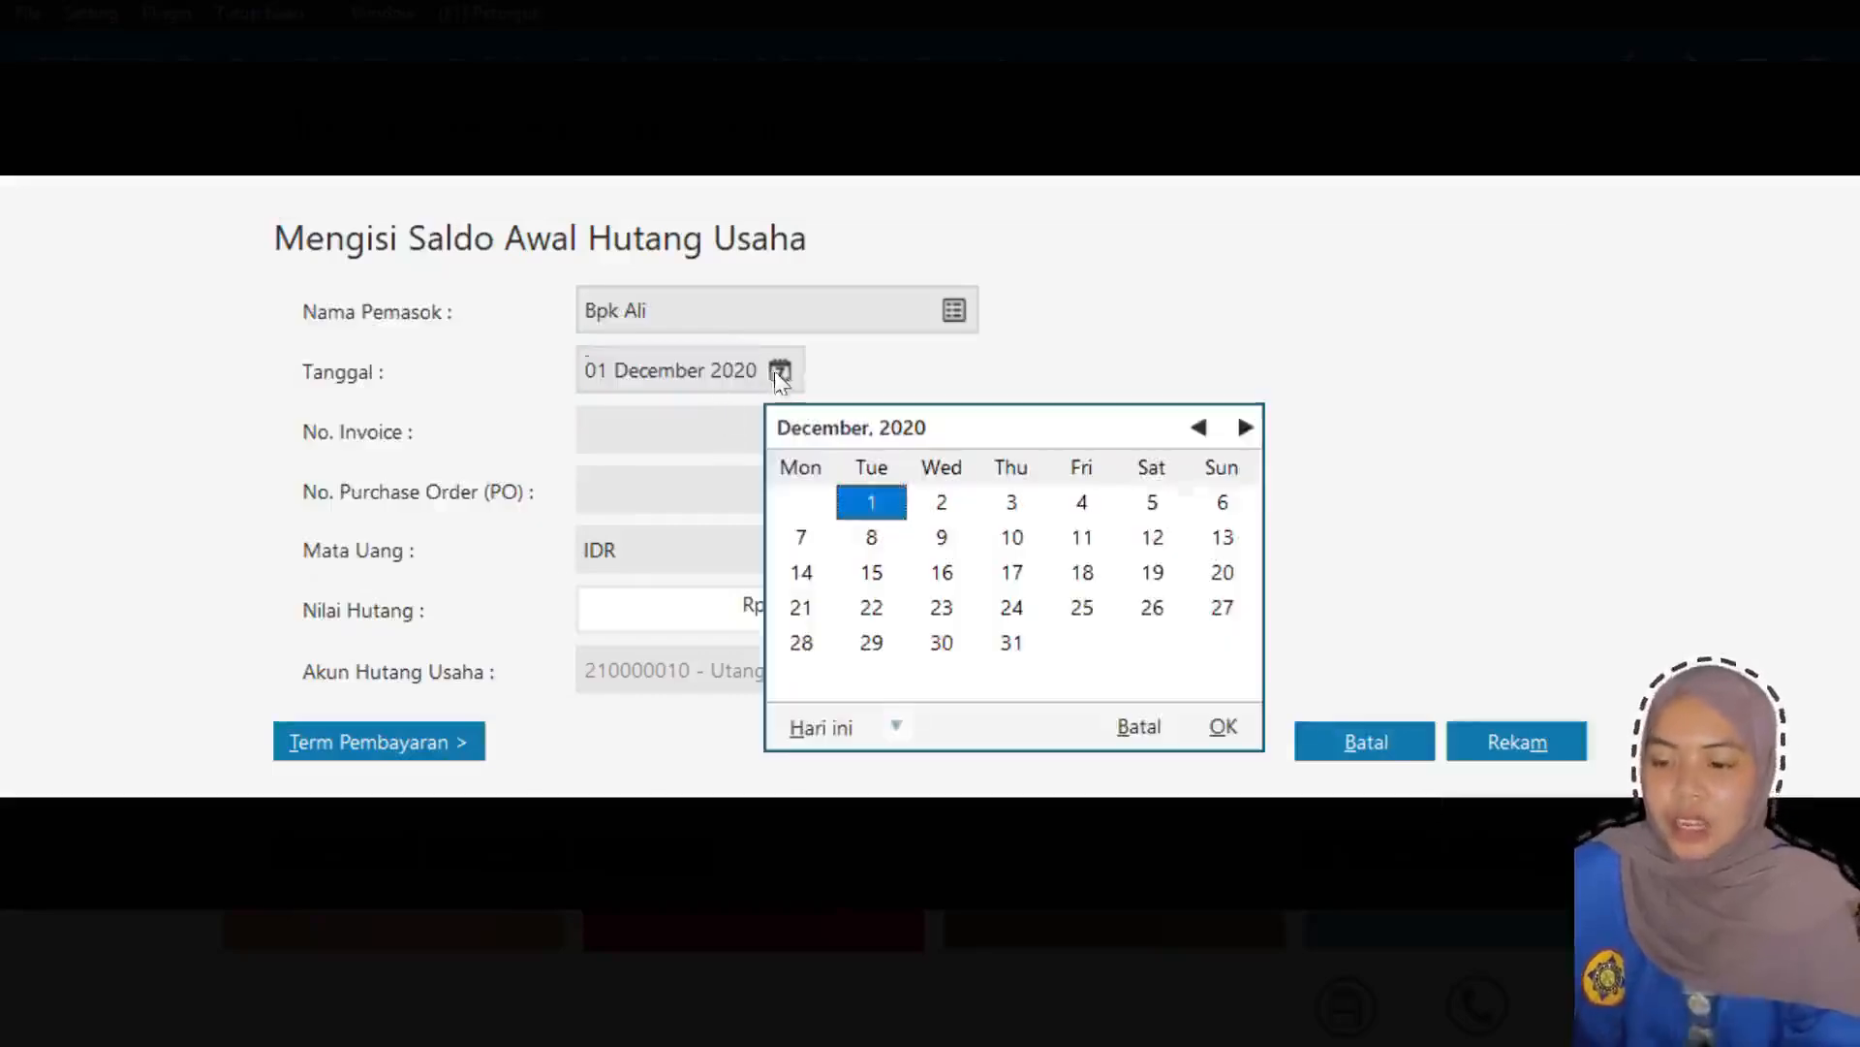
{"action": "left_click", "coordinate": [941, 642]}
{"action": "left_click", "coordinate": [1223, 726]}
- Enter invoice number V-002 and Nilai Hutang 9.800.000 for the V-003 vendor's opening payable
{"action": "left_click", "coordinate": [669, 429]}
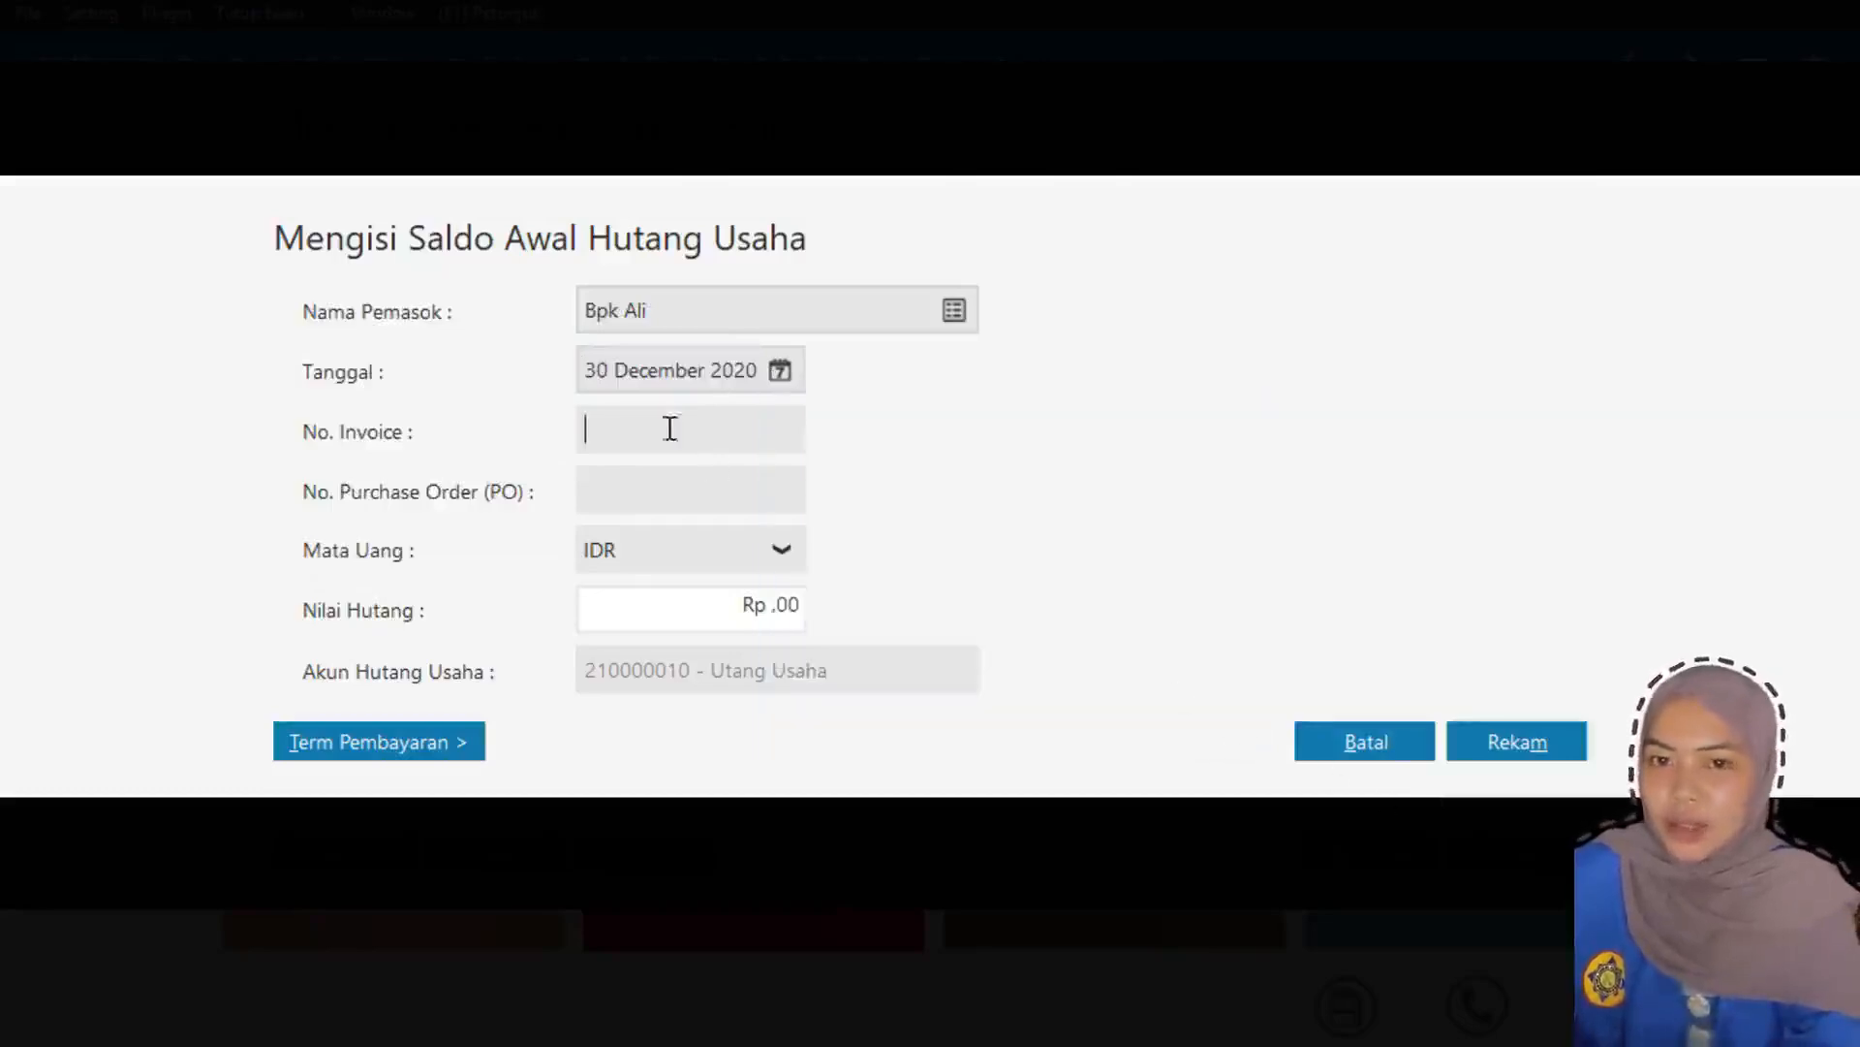
{"action": "type", "text": "V-002"}
{"action": "left_click", "coordinate": [748, 604]}
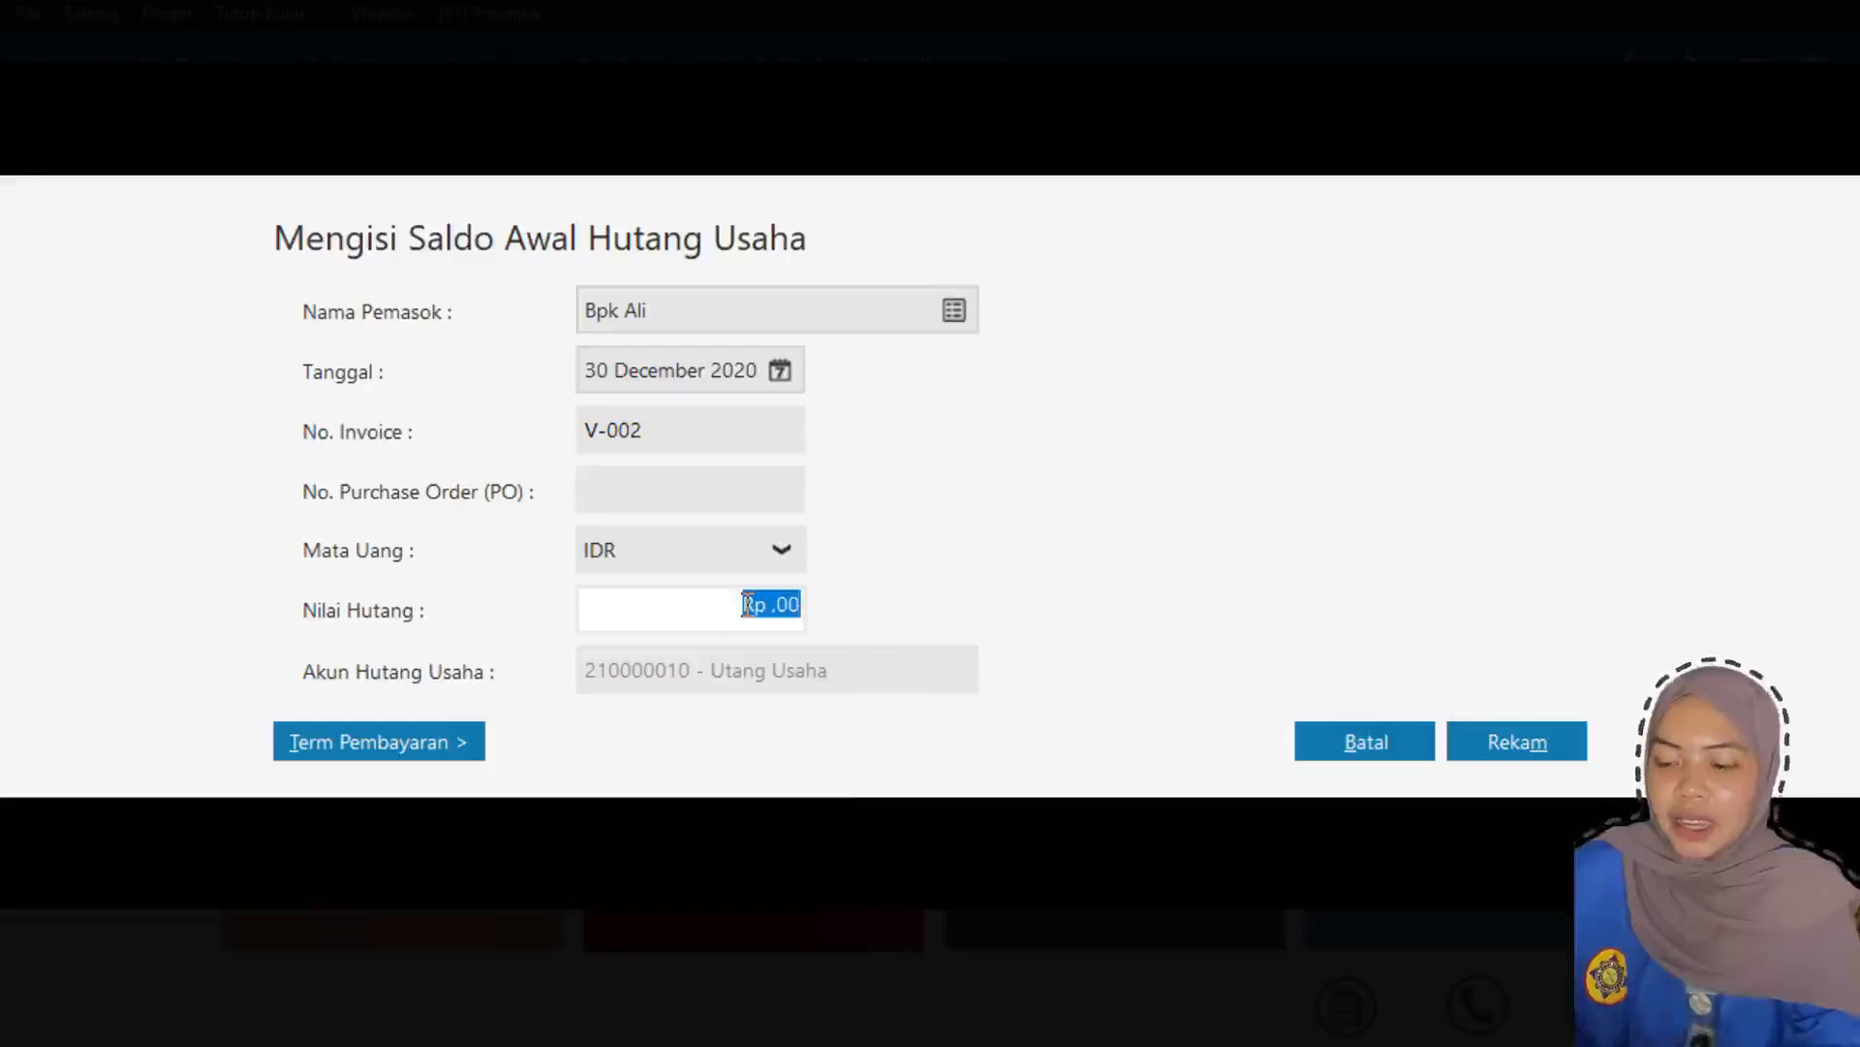
{"action": "type", "text": "9.800."}
{"action": "type", "text": "000"}
- Set the payable's payment terms to Hari Discount 10 and Hari Jatuh Tempo 30, and record the entry
{"action": "left_click", "coordinate": [436, 755]}
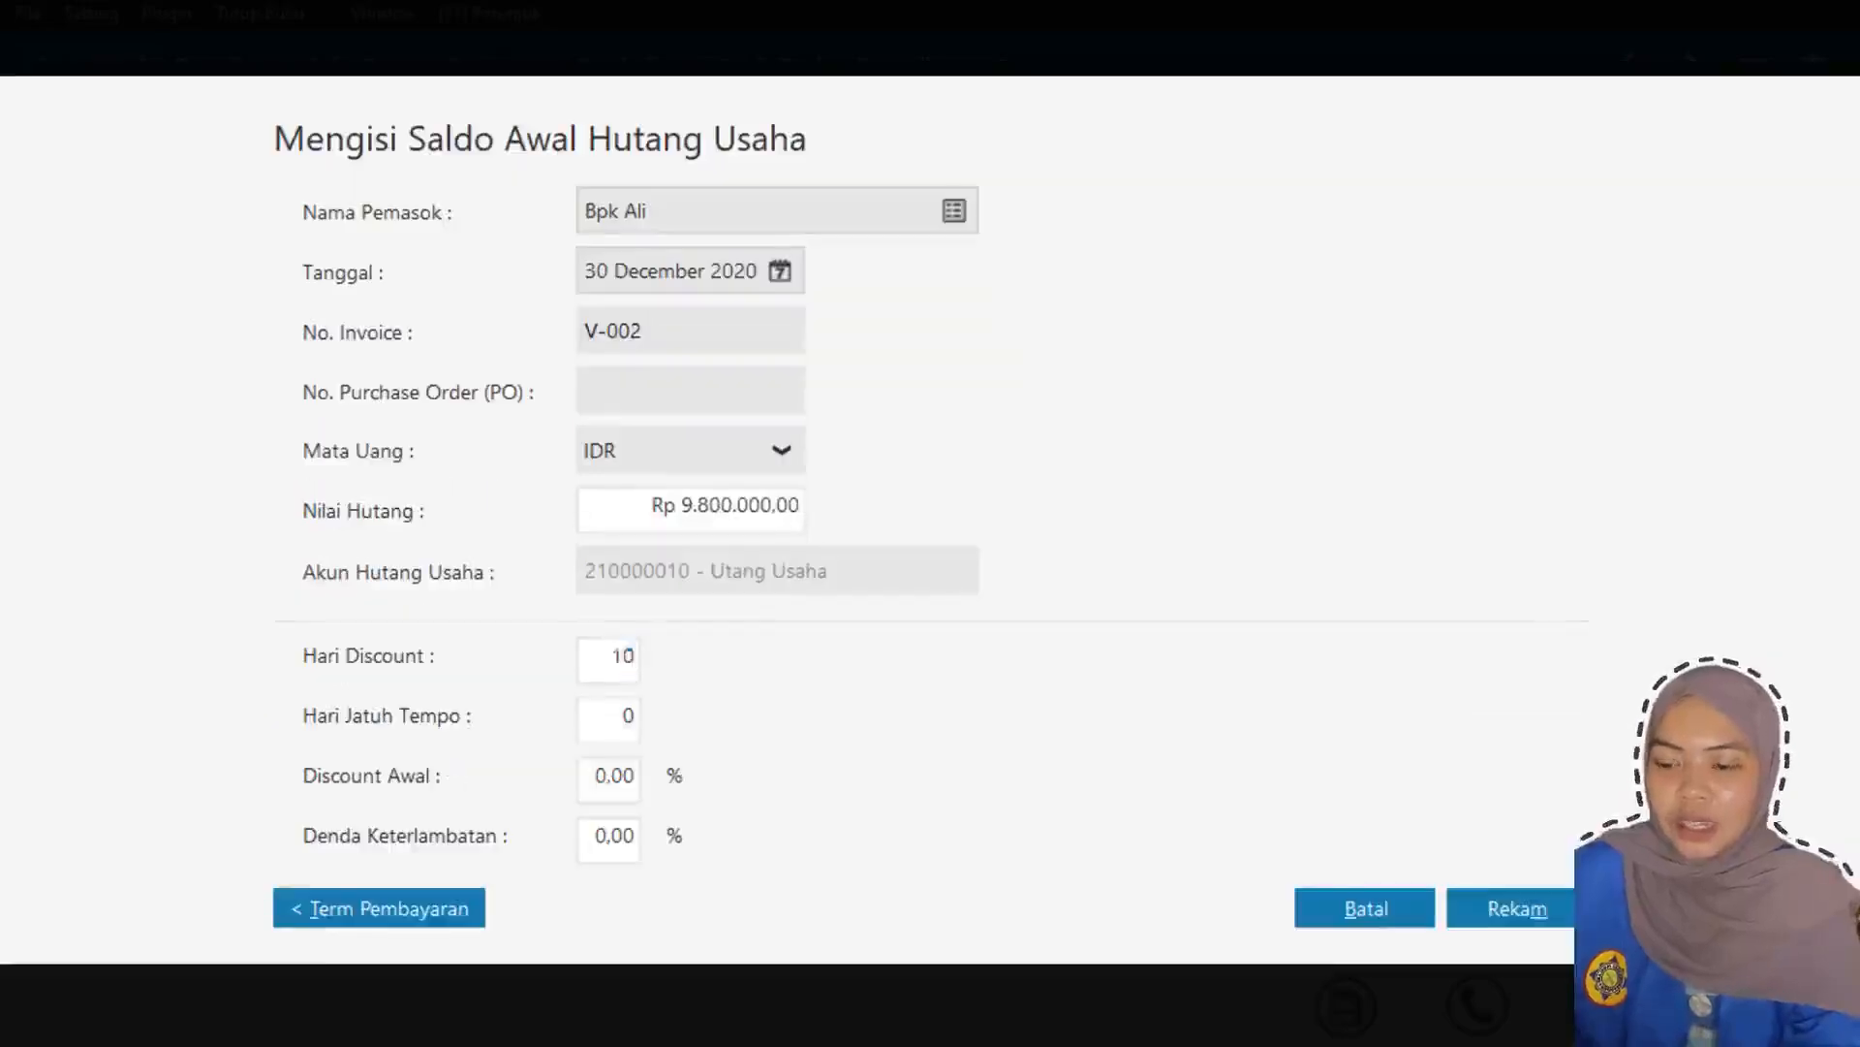
{"action": "type", "text": "30"}
{"action": "left_click", "coordinate": [1533, 908]}
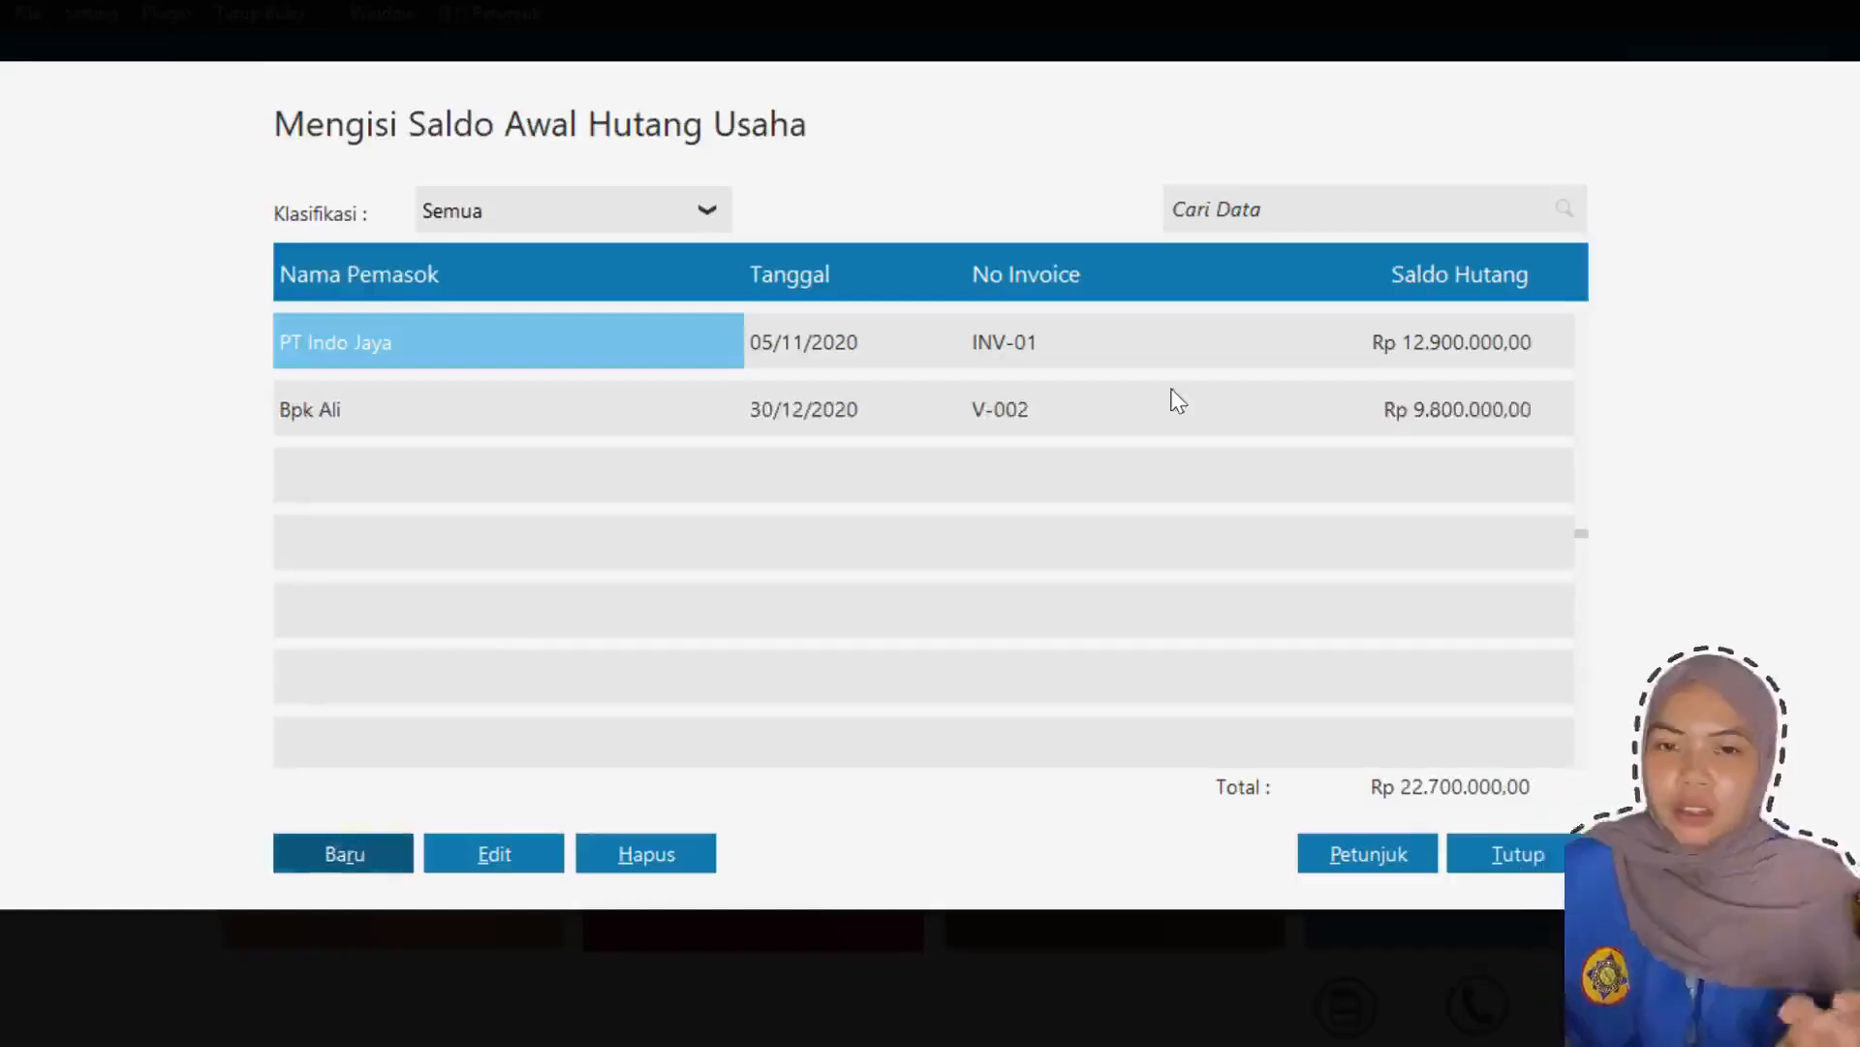
- Edit the 9.800.000 payable so its invoice number reads INV-002, and record the change
{"action": "left_click", "coordinate": [1153, 408]}
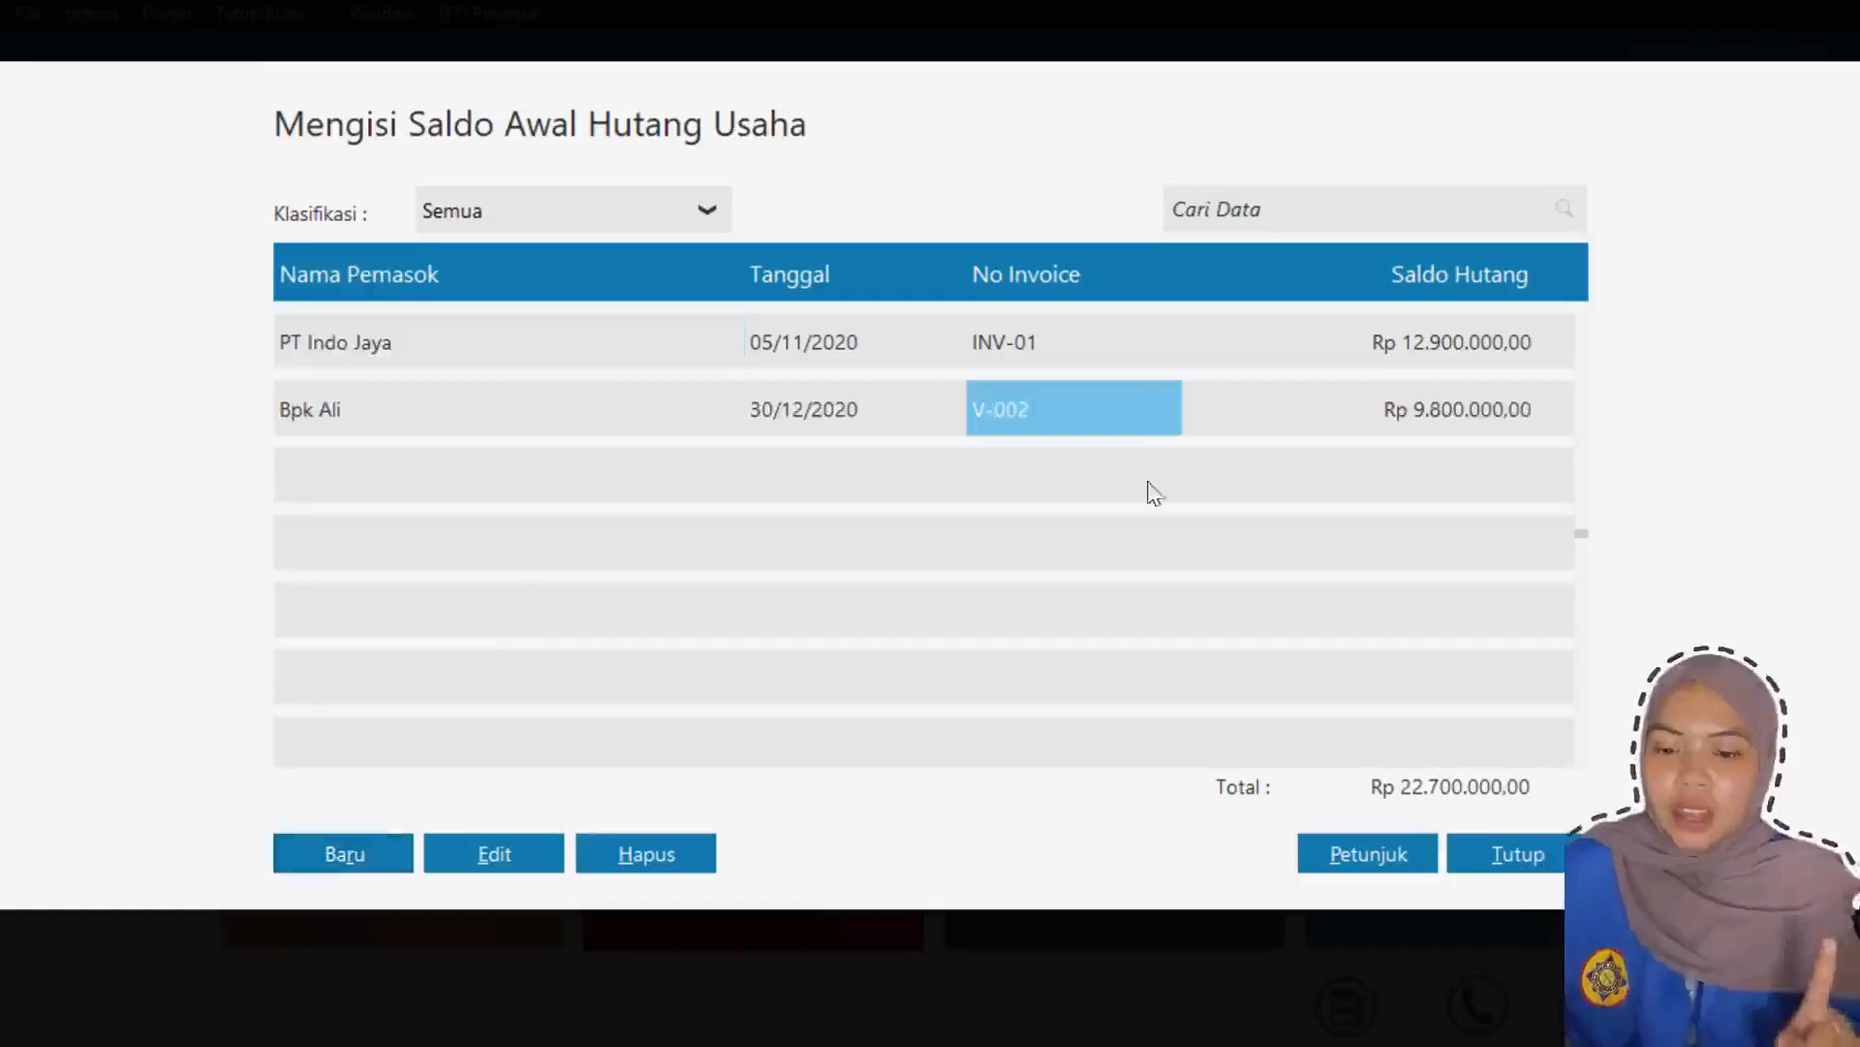
{"action": "left_click", "coordinate": [523, 856]}
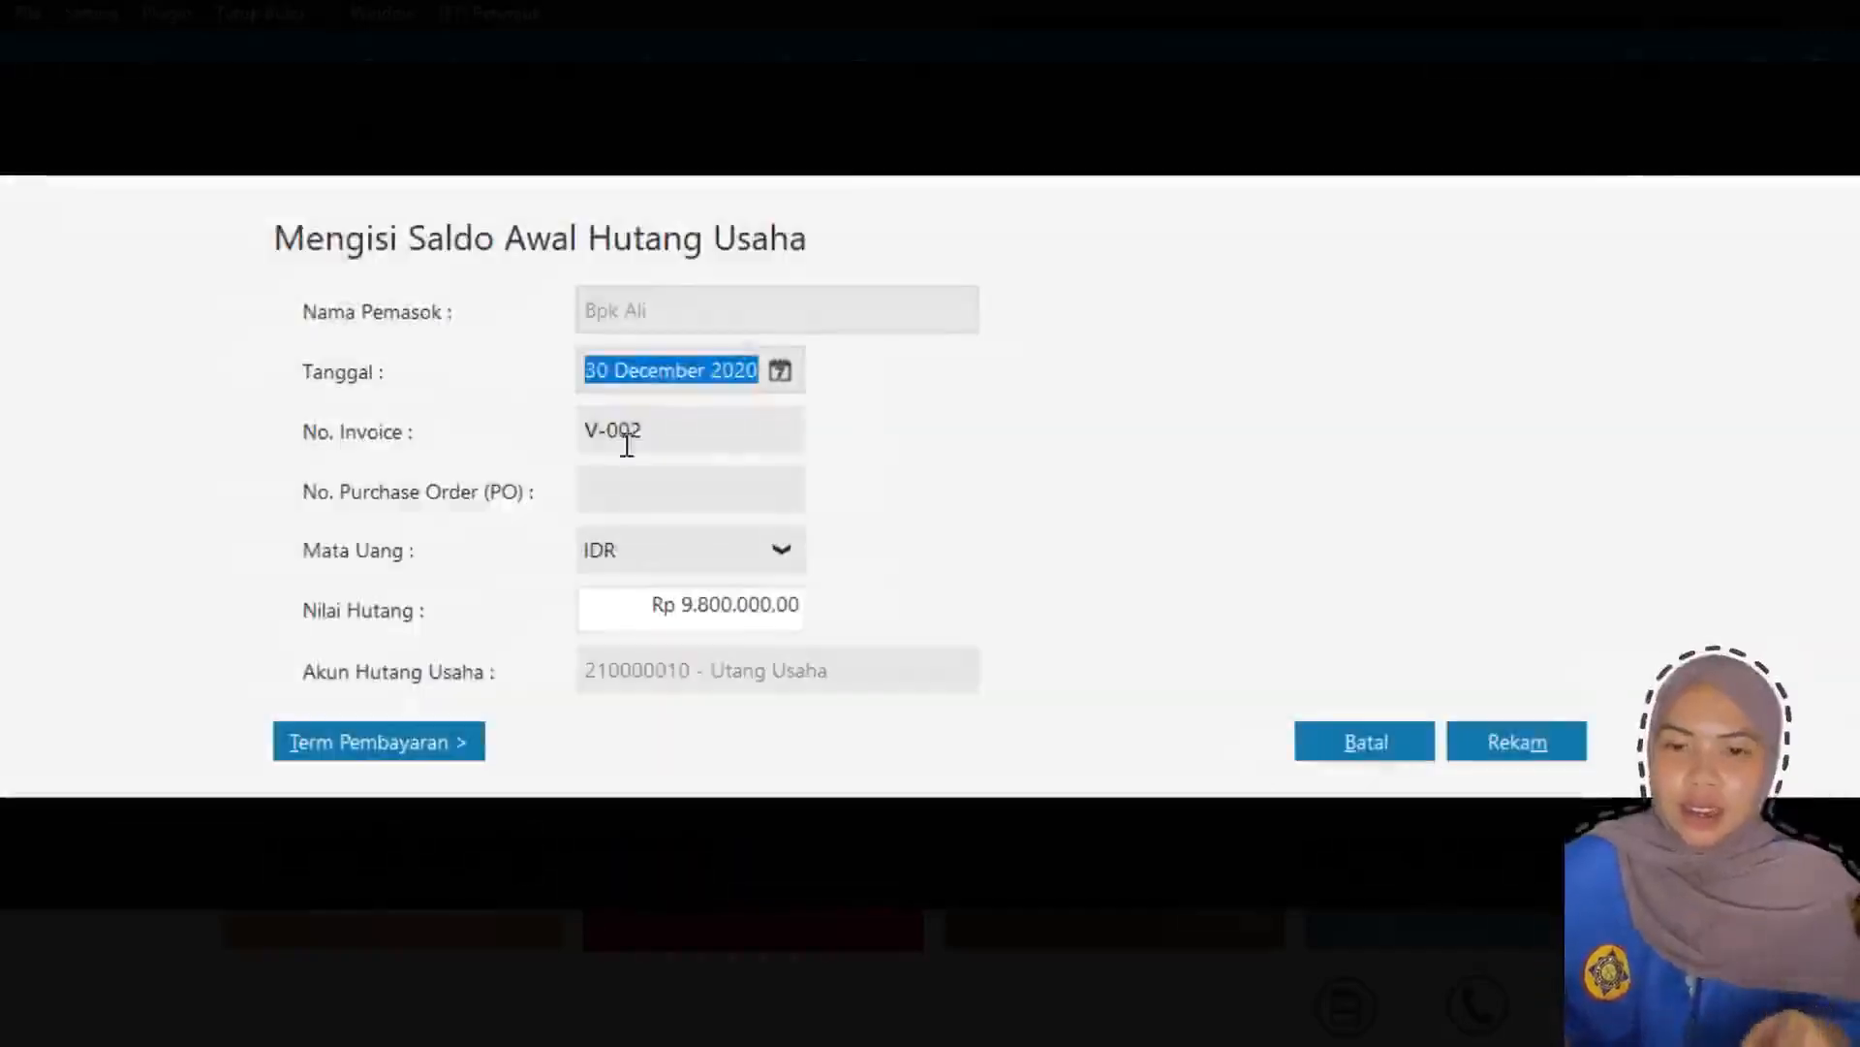
{"action": "left_click", "coordinate": [620, 433]}
{"action": "left_click", "coordinate": [599, 433]}
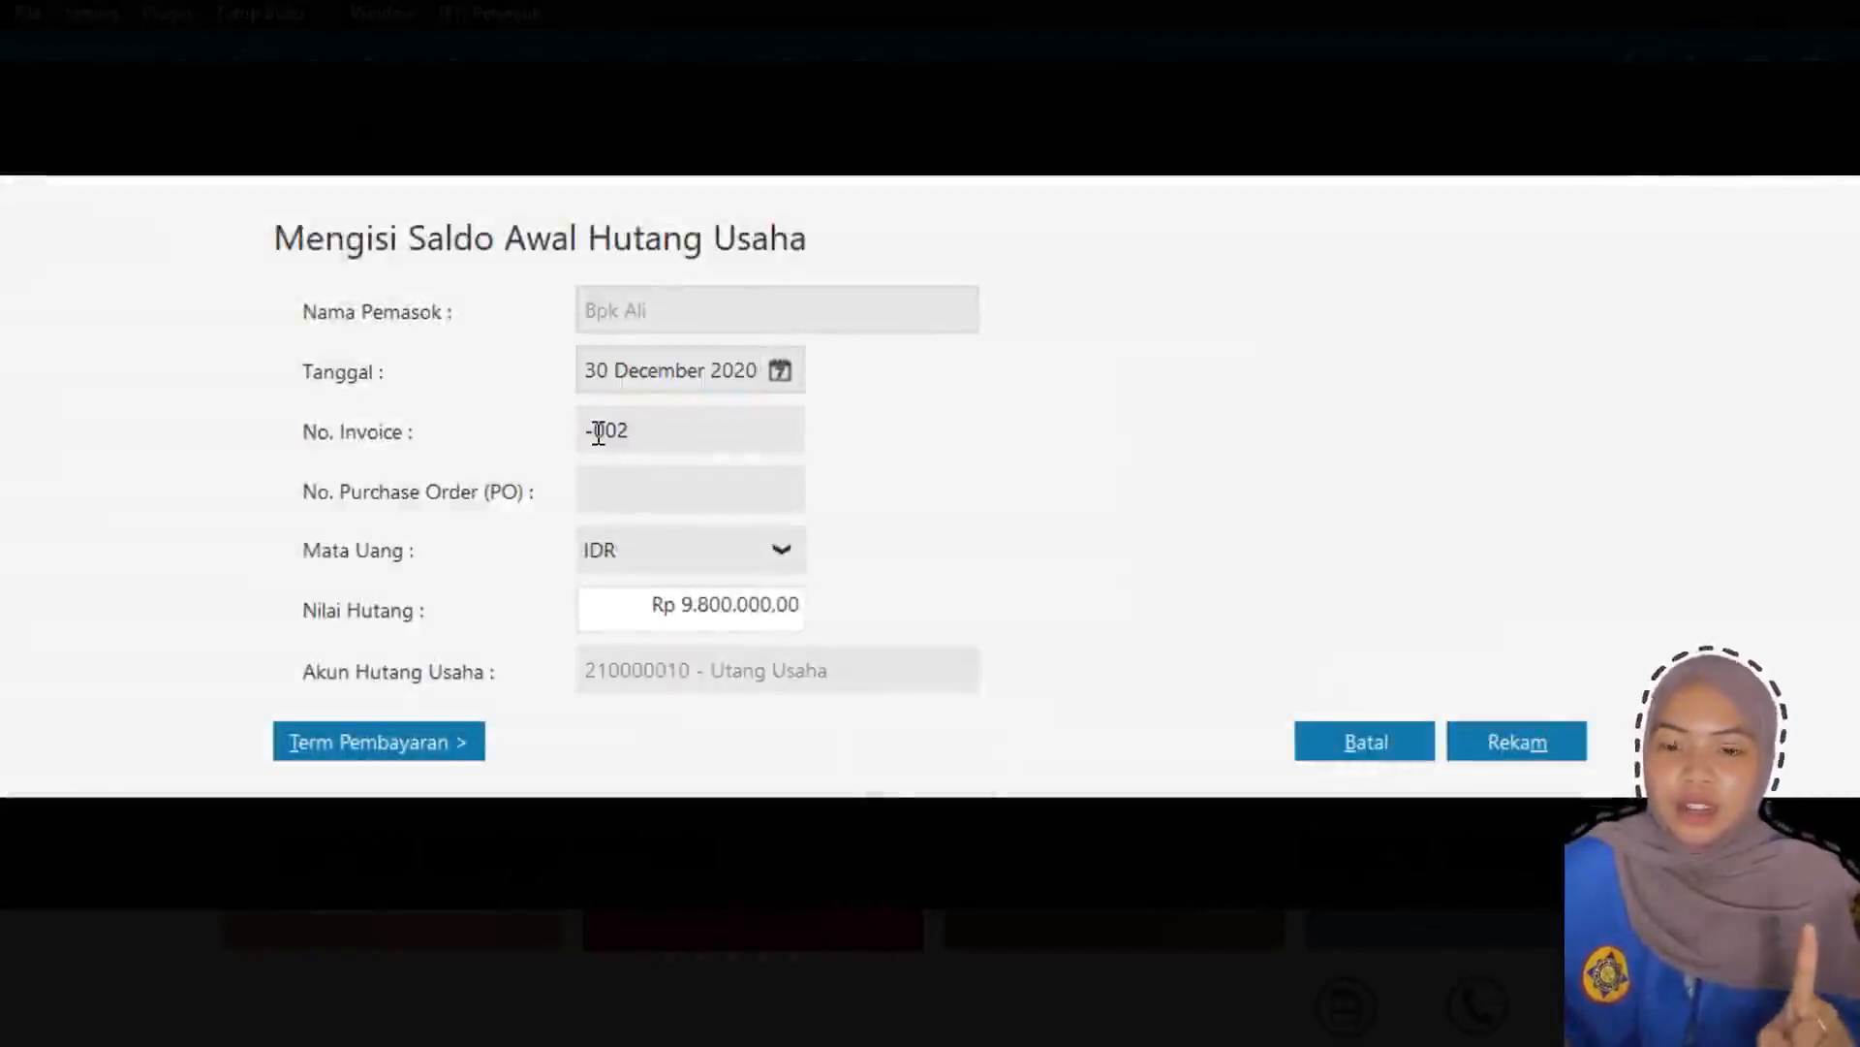
{"action": "key", "text": "Caps_Lock"}
{"action": "type", "text": "i"}
{"action": "key", "text": "BackSpace"}
{"action": "key", "text": "Caps_Lock"}
{"action": "type", "text": "INV"}
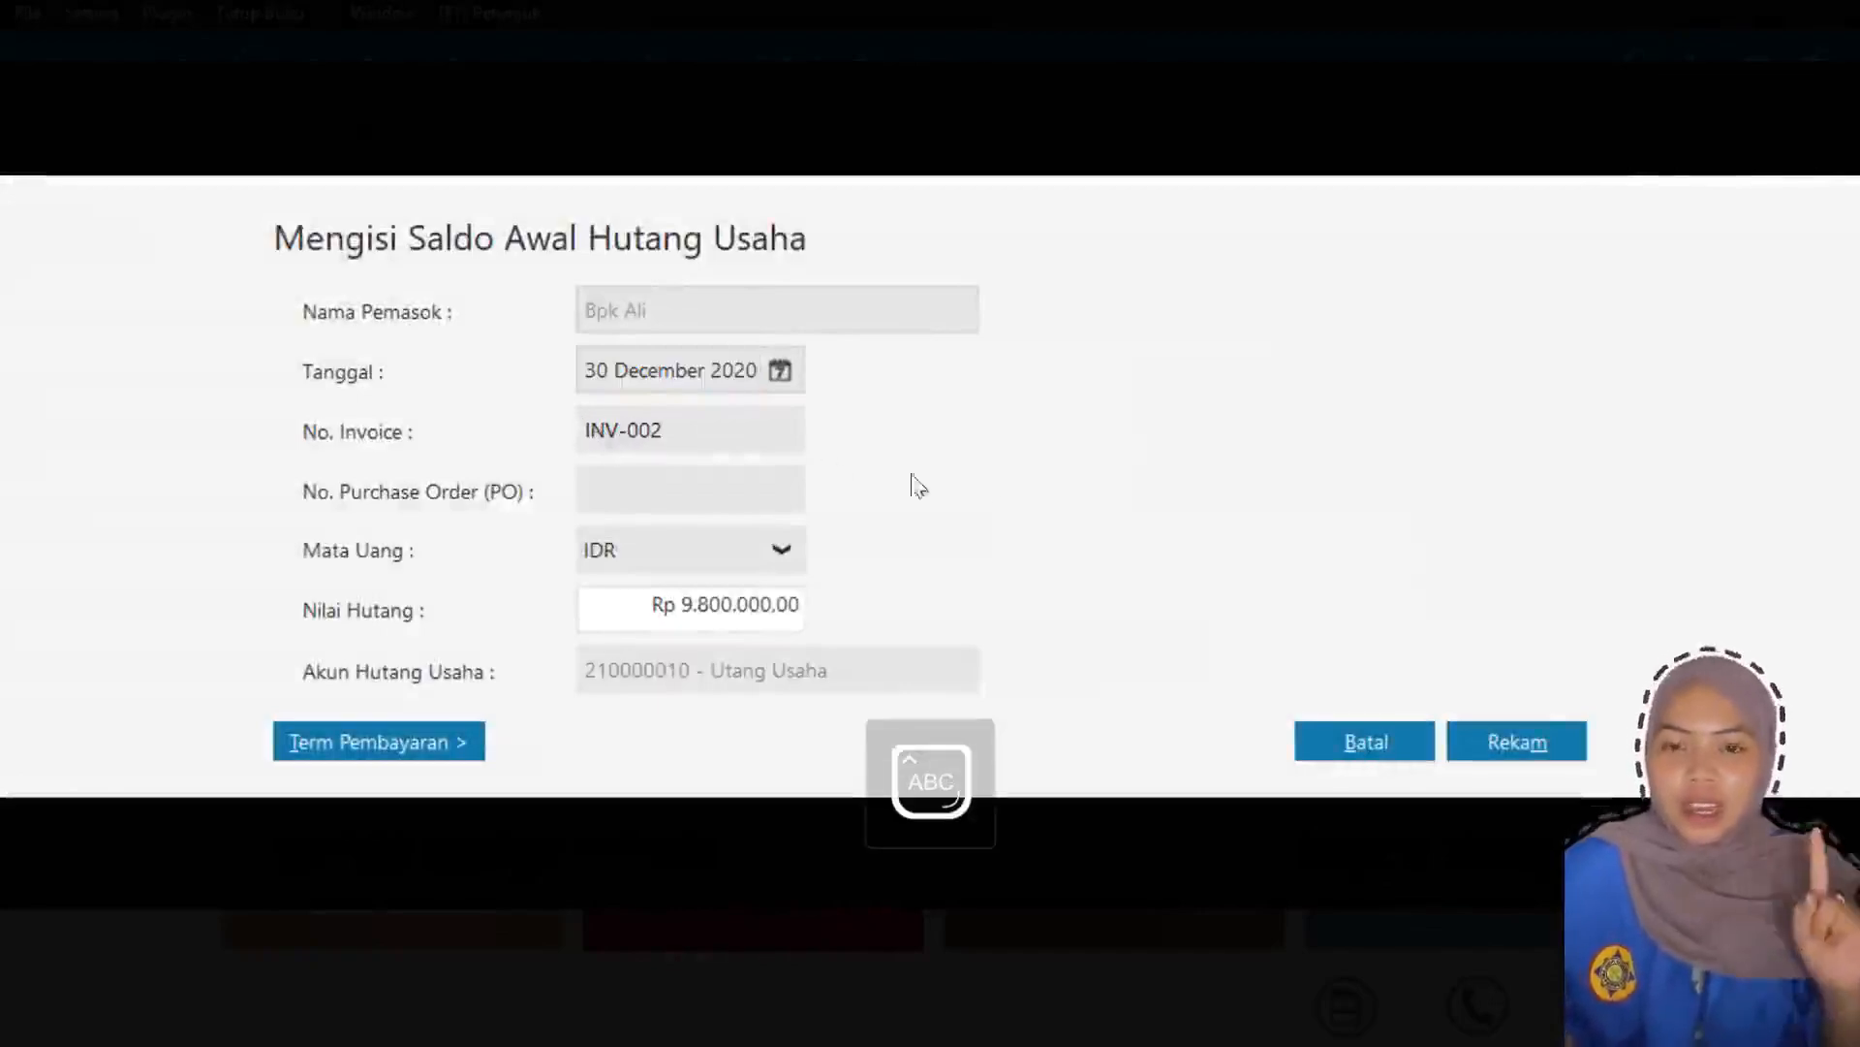
{"action": "left_click", "coordinate": [1511, 744]}
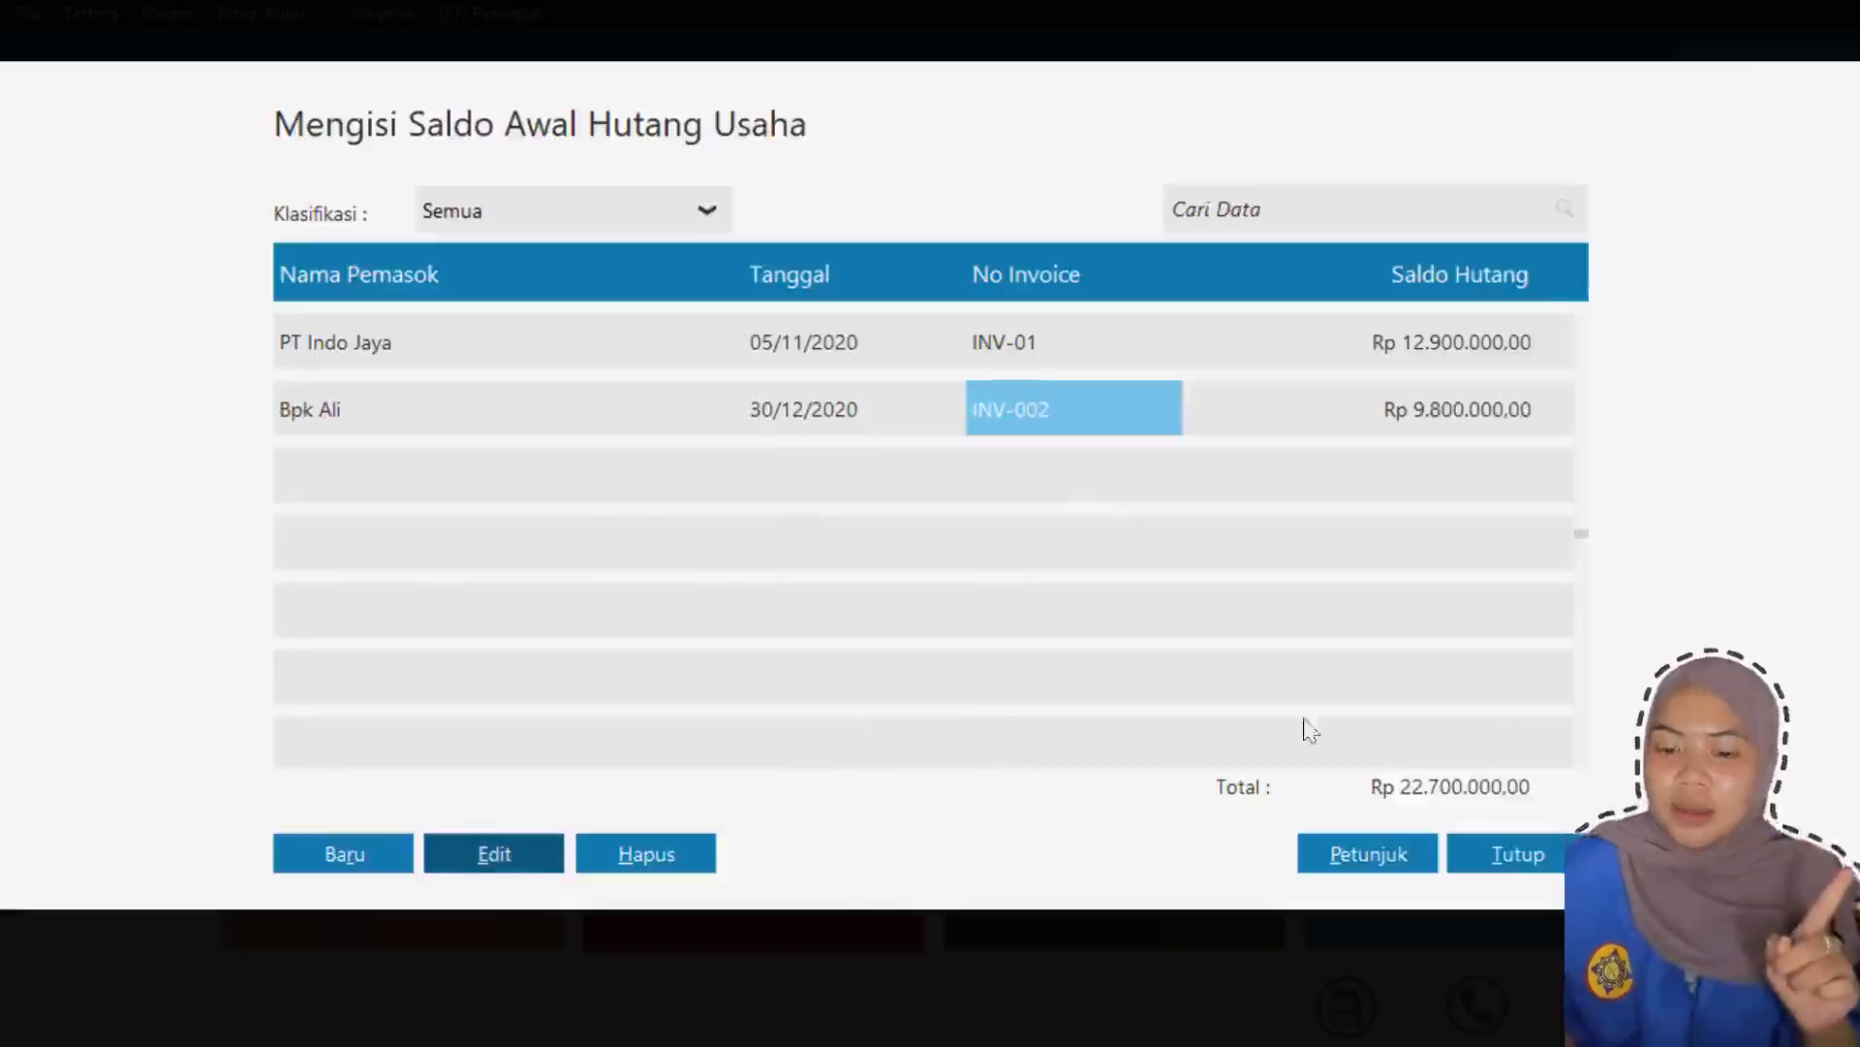
- Correct the invoice number of PT Indo Jaya's payable to INV-001, record it and close the opening payables list
{"action": "left_click", "coordinate": [1018, 341]}
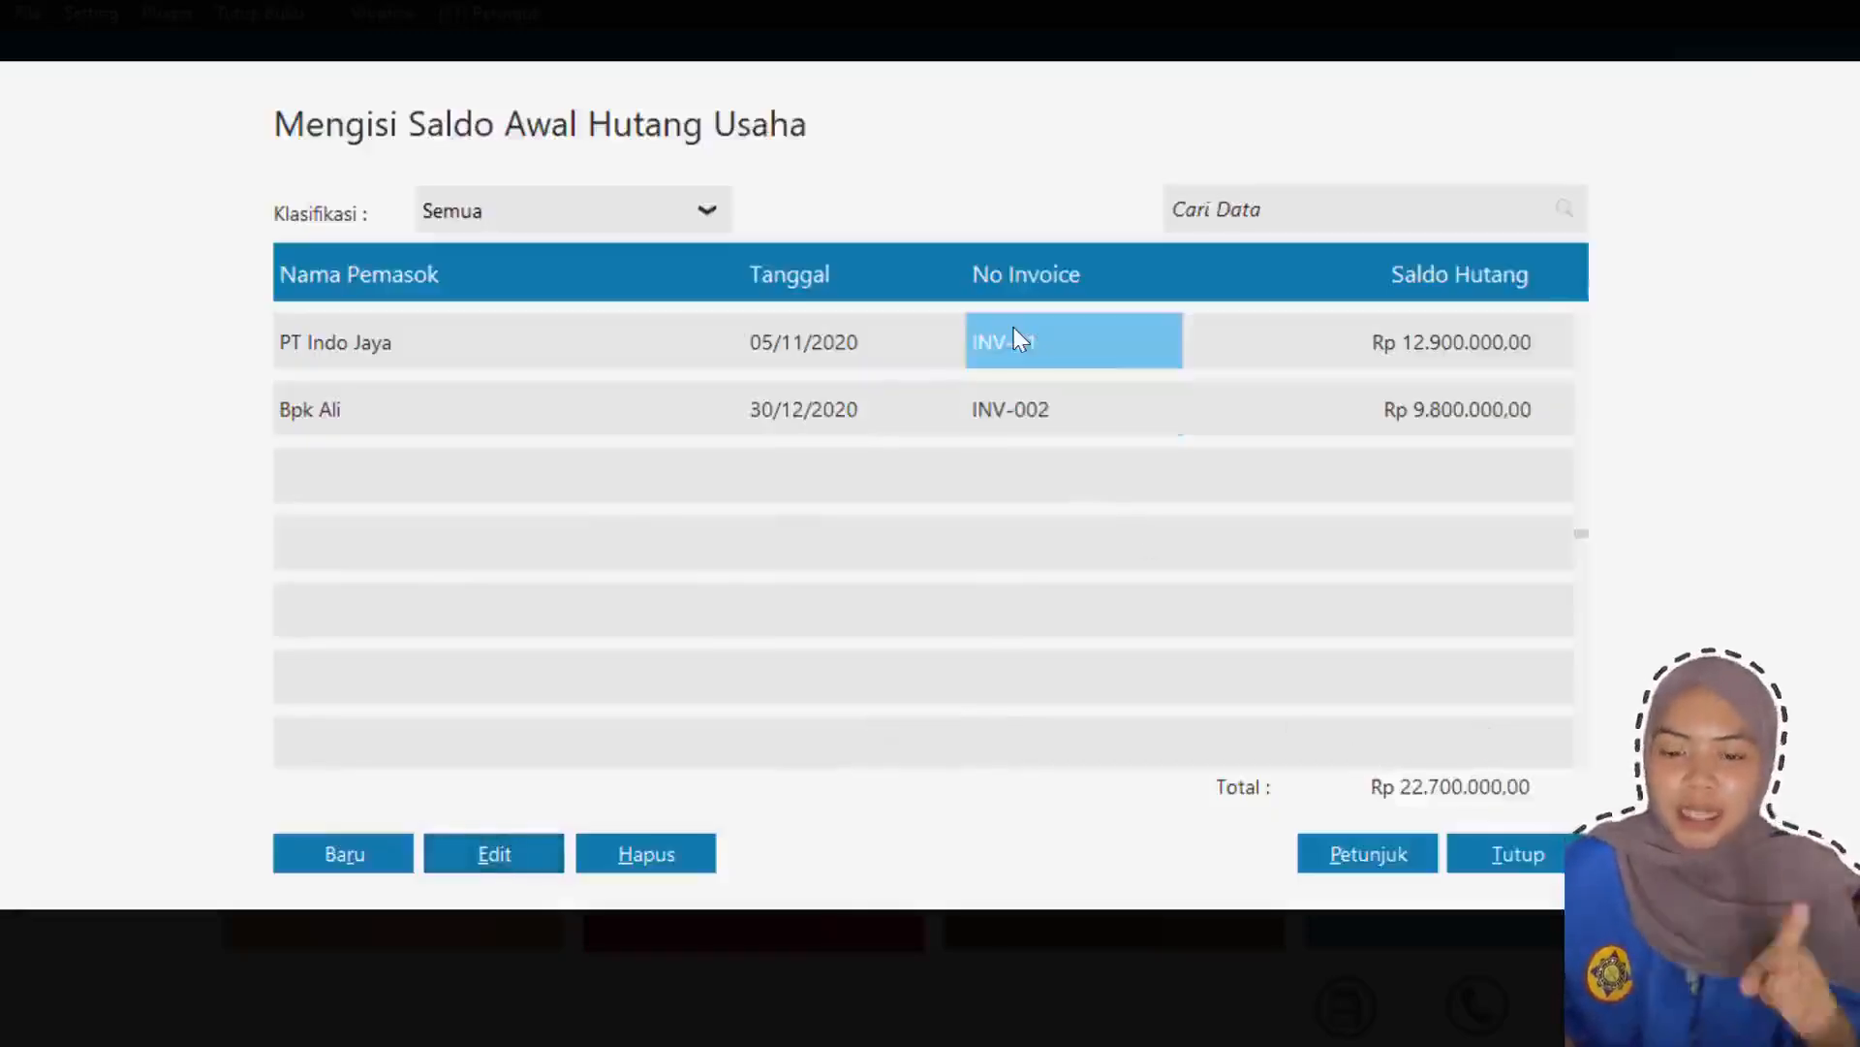
{"action": "left_click", "coordinate": [494, 853]}
{"action": "key", "text": "Tab"}
{"action": "left_click", "coordinate": [631, 429]}
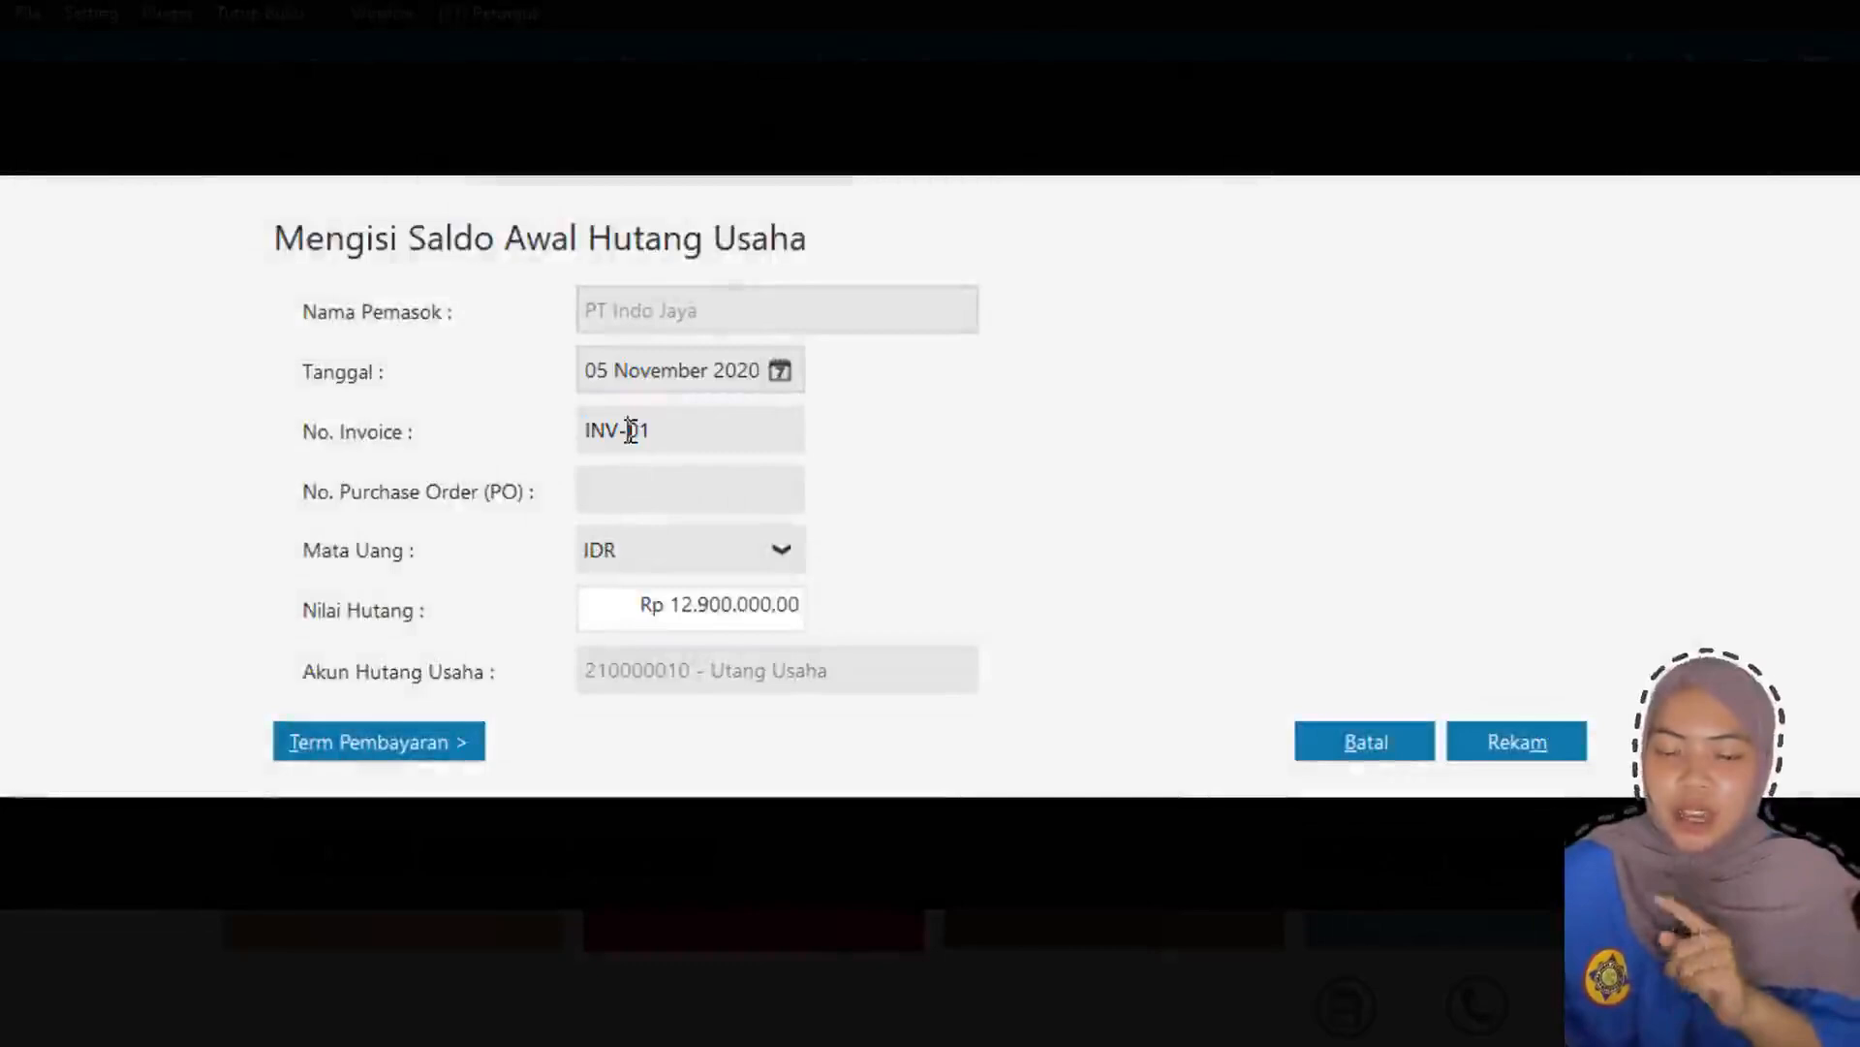
{"action": "type", "text": "0"}
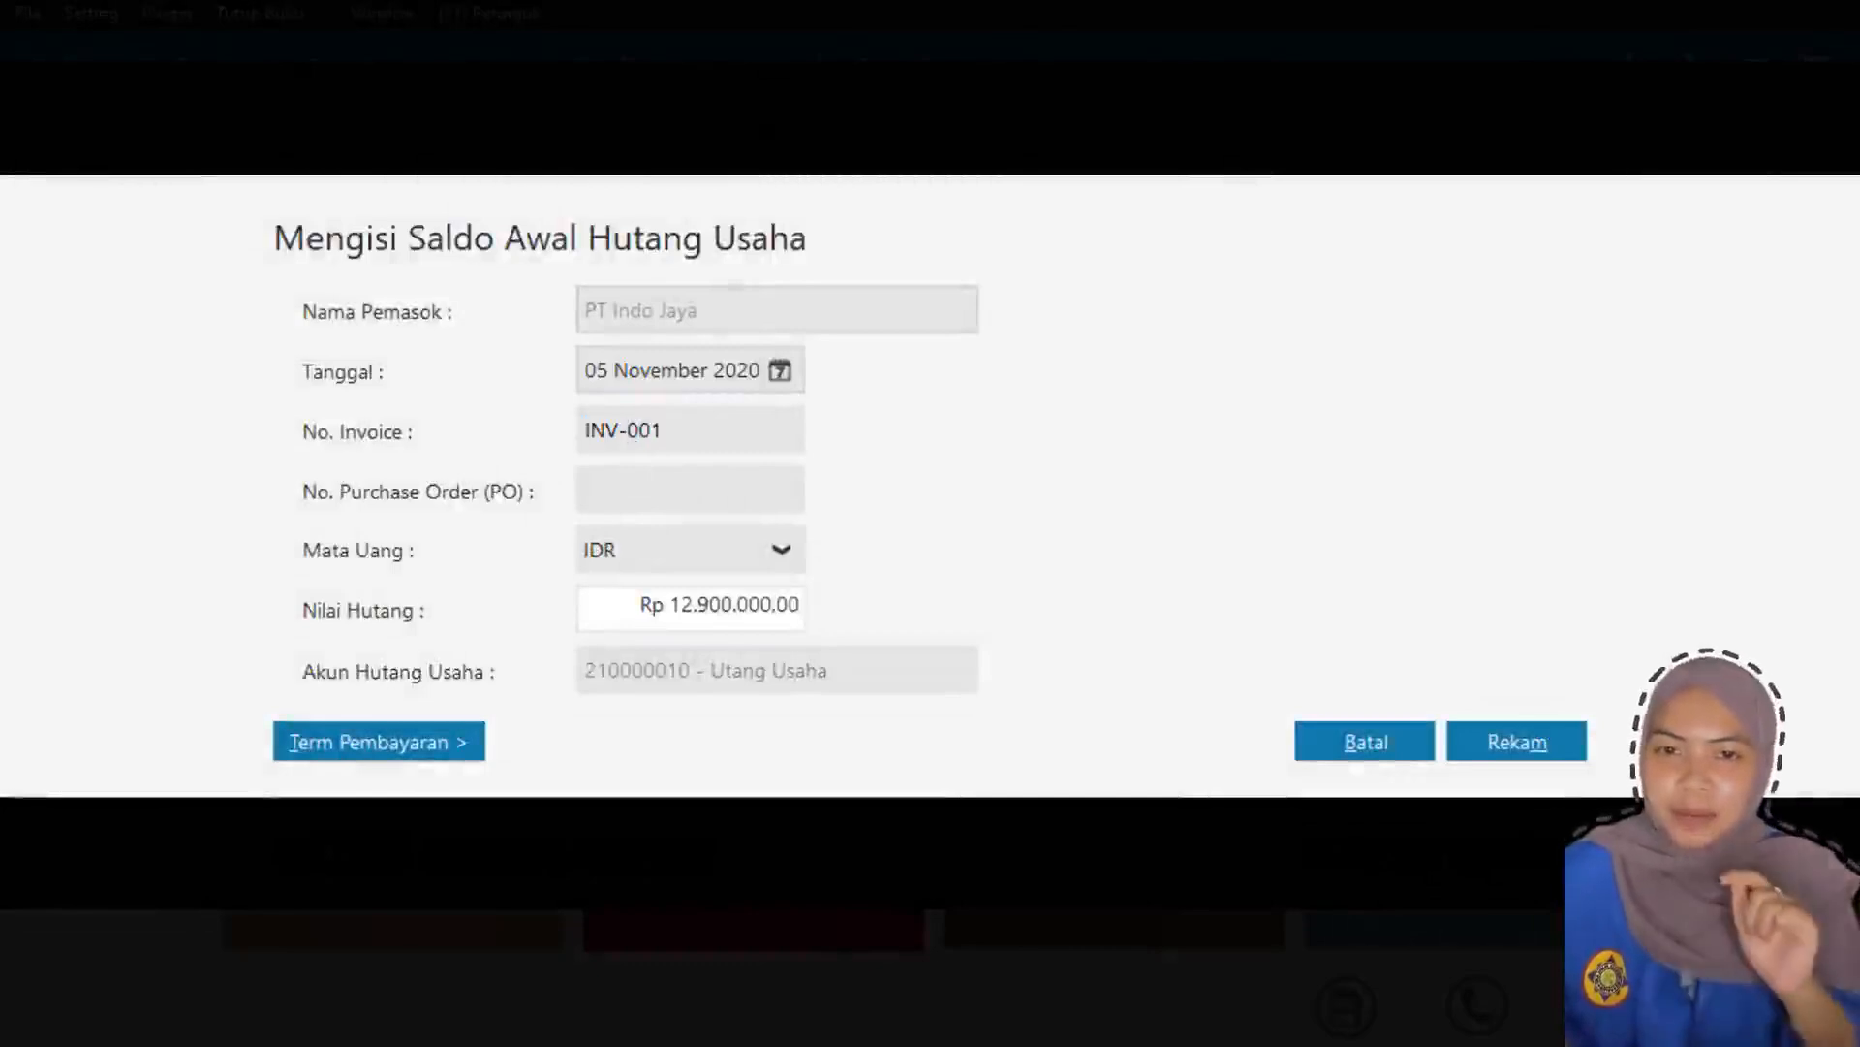
{"action": "left_click", "coordinate": [1513, 741]}
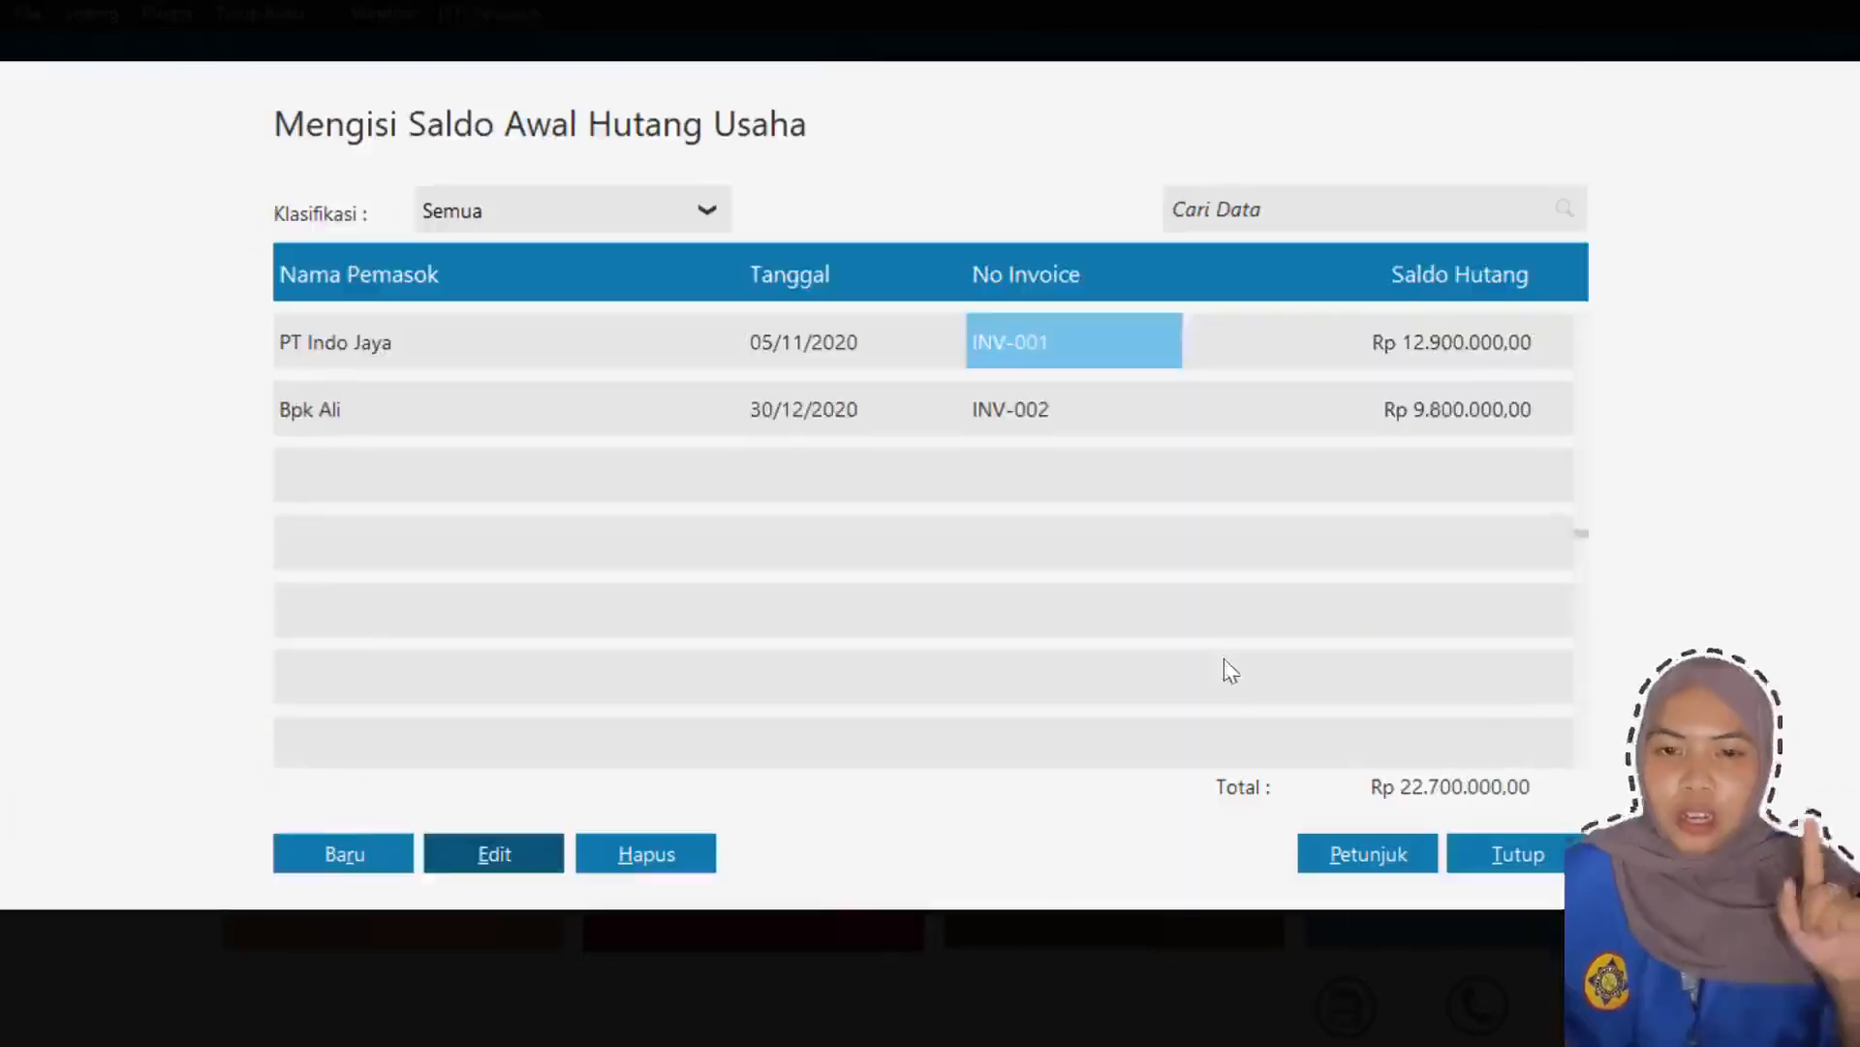
{"action": "left_click", "coordinate": [1507, 847]}
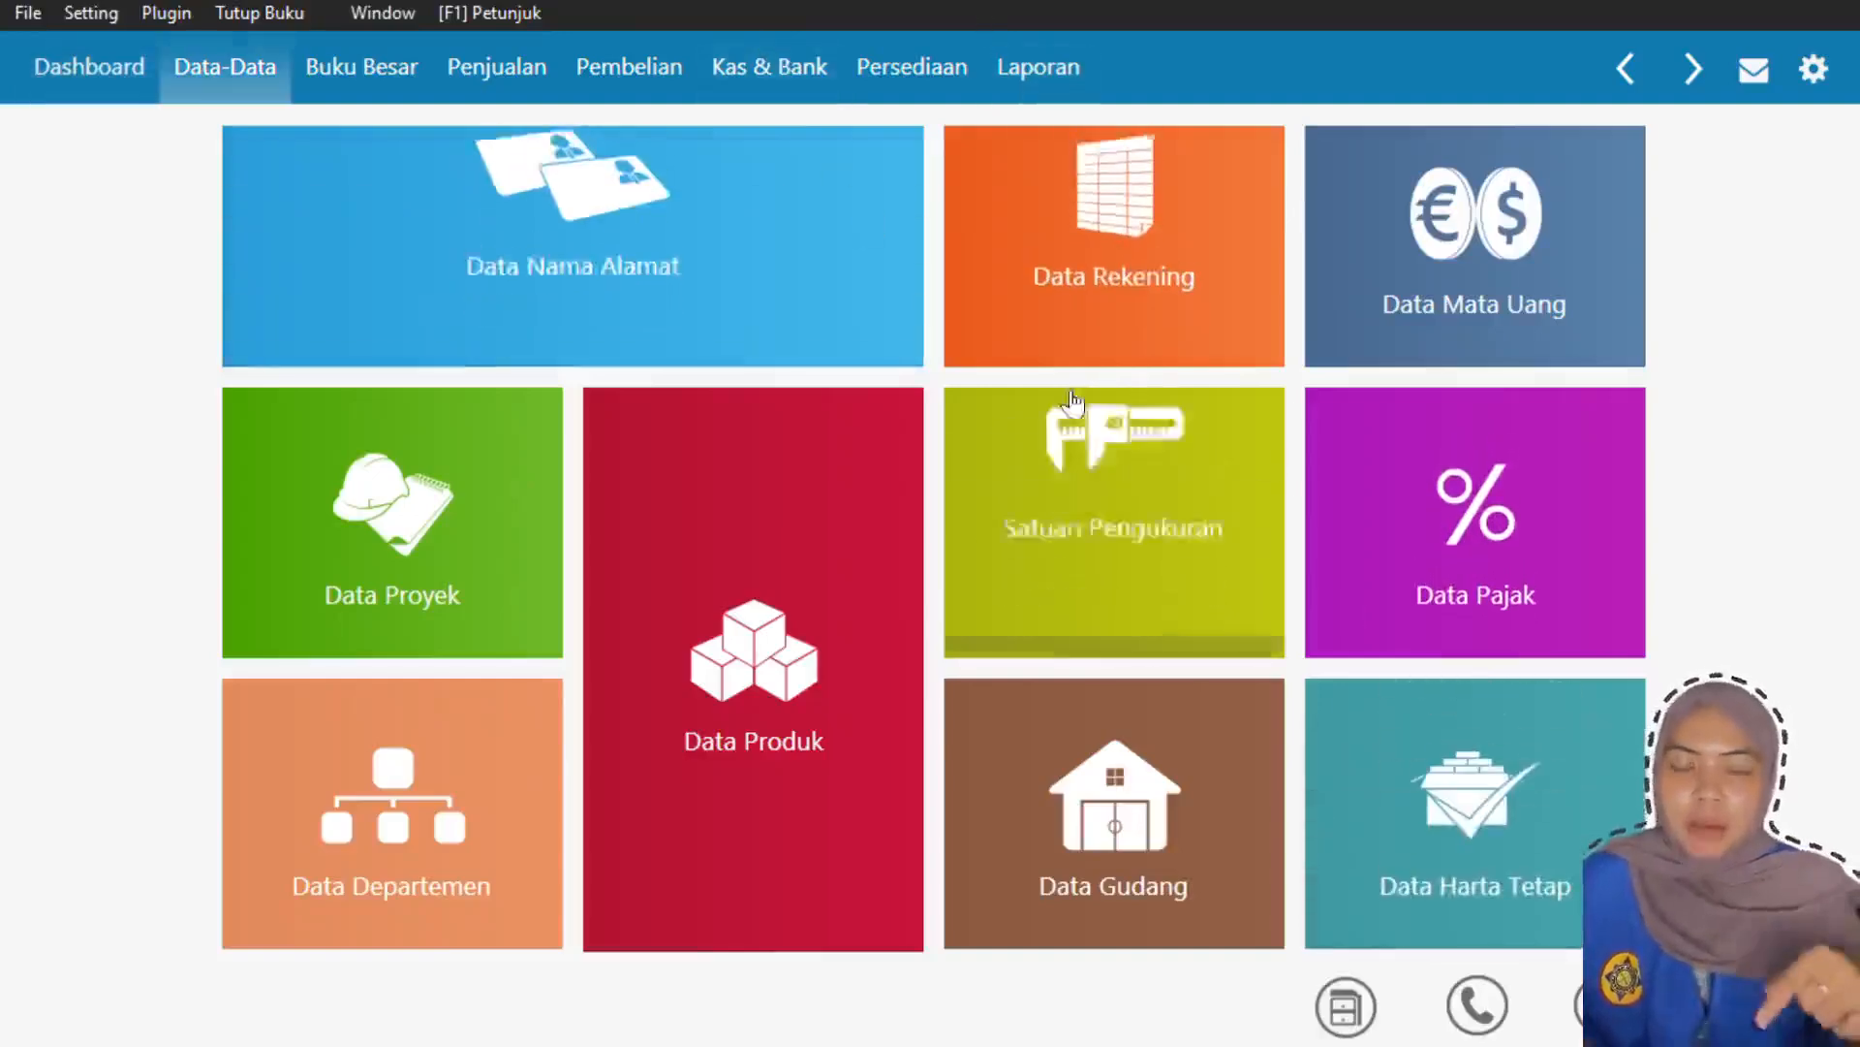
- In Kelompok Harta Tetap, set the Umur Ekonomis of Kendaraan Roda Empat to 10 years, record it and close the list
{"action": "left_click", "coordinate": [1354, 1000]}
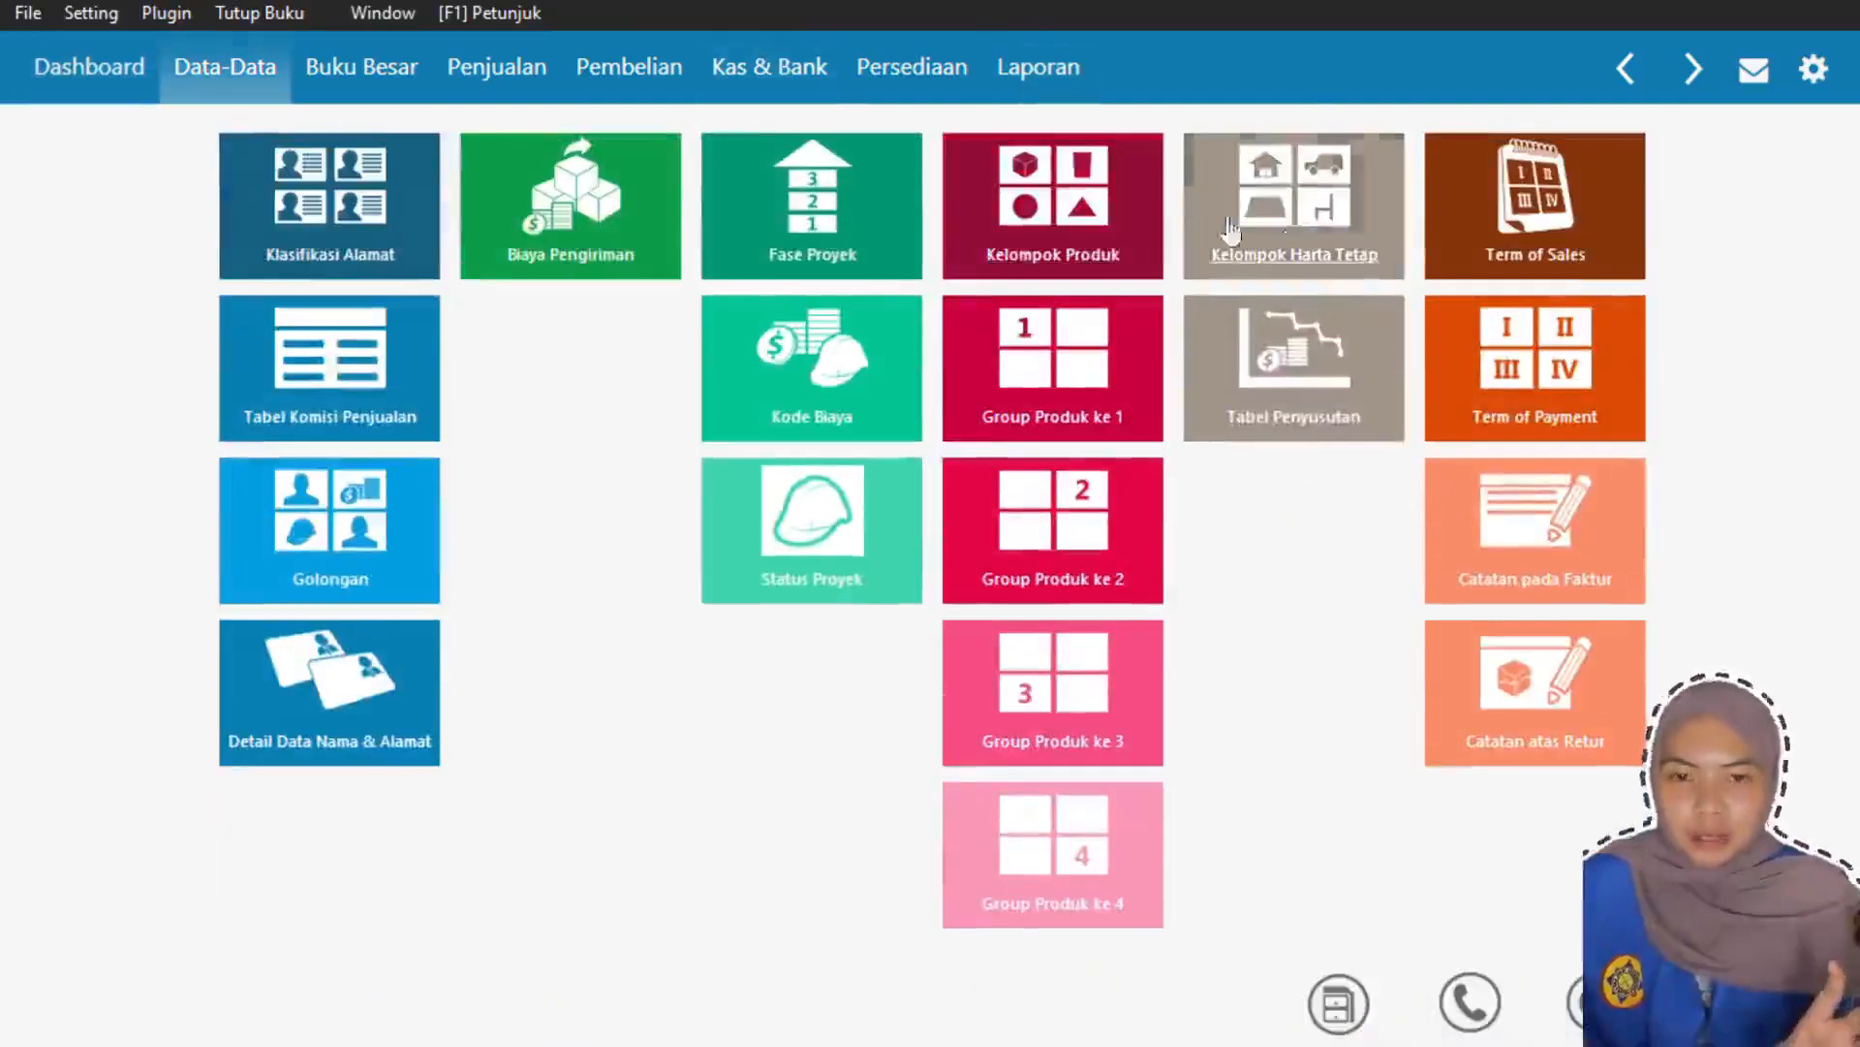
{"action": "left_click", "coordinate": [1296, 224]}
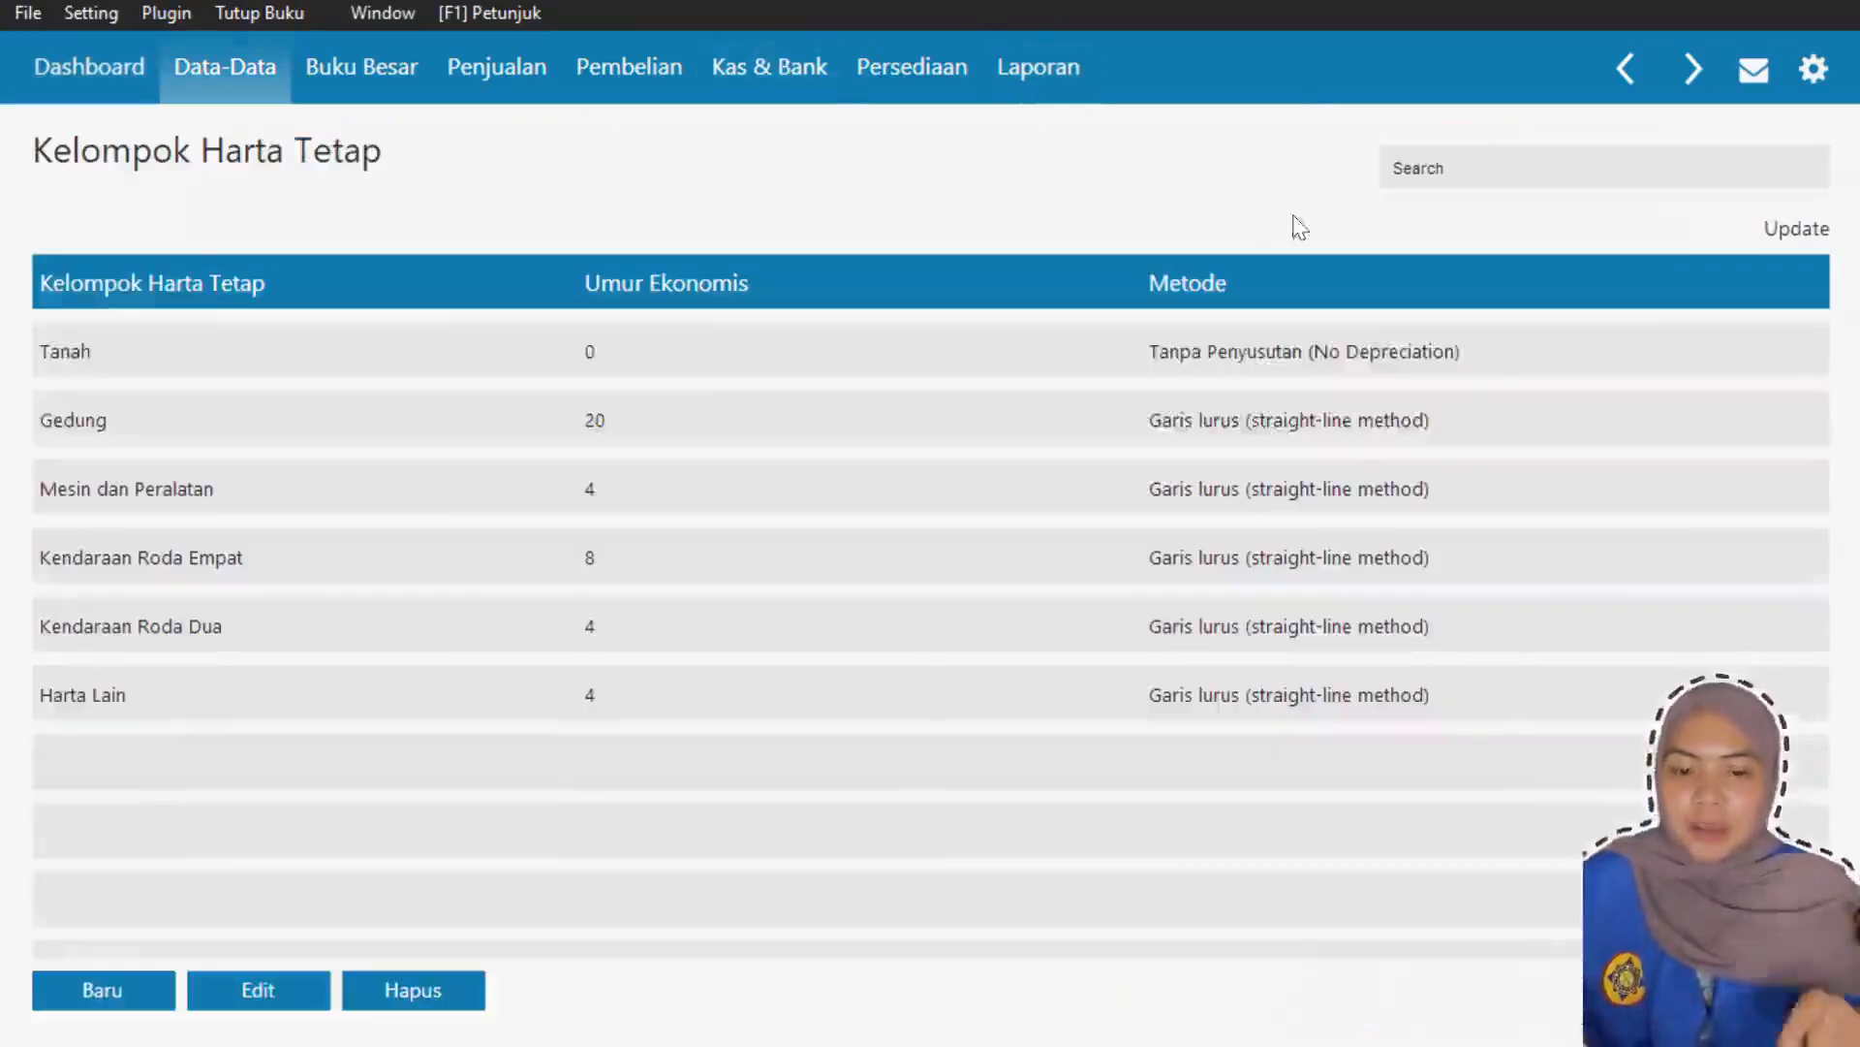
{"action": "left_click", "coordinate": [307, 579]}
{"action": "double_click", "coordinate": [362, 563]}
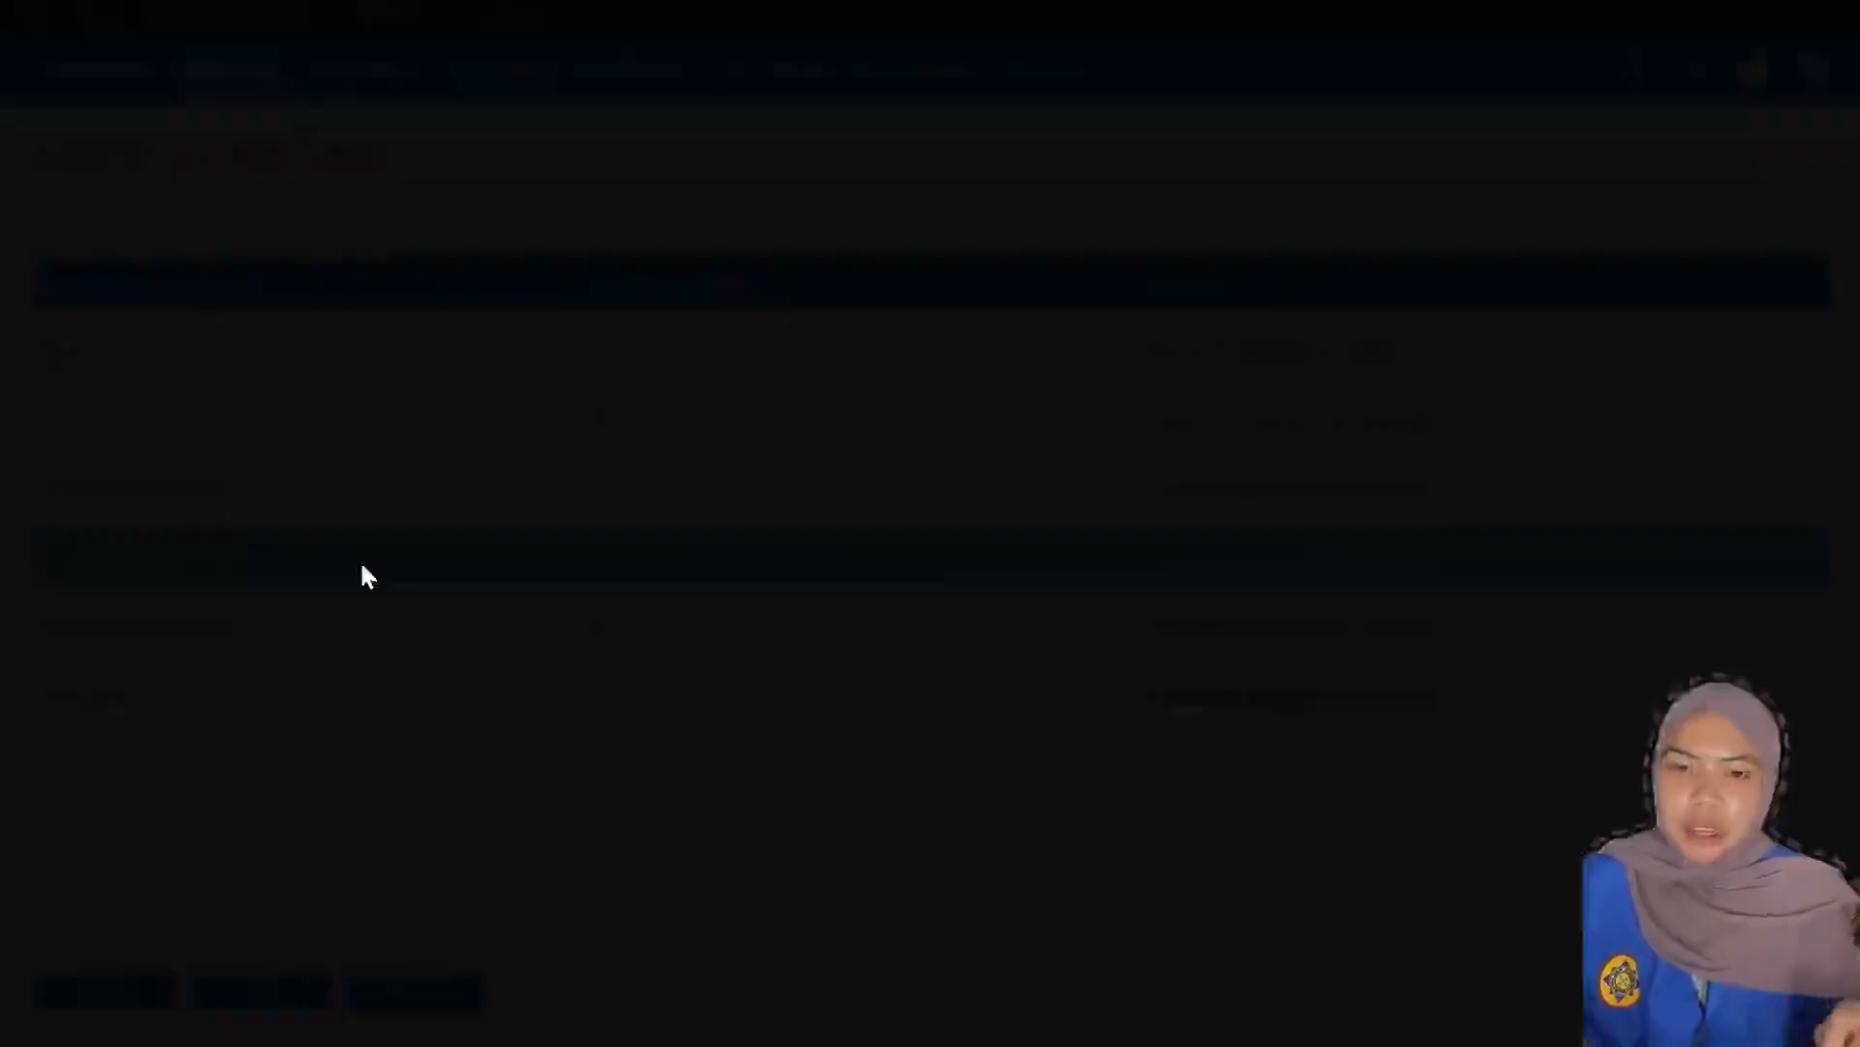
{"action": "left_click", "coordinate": [586, 342]}
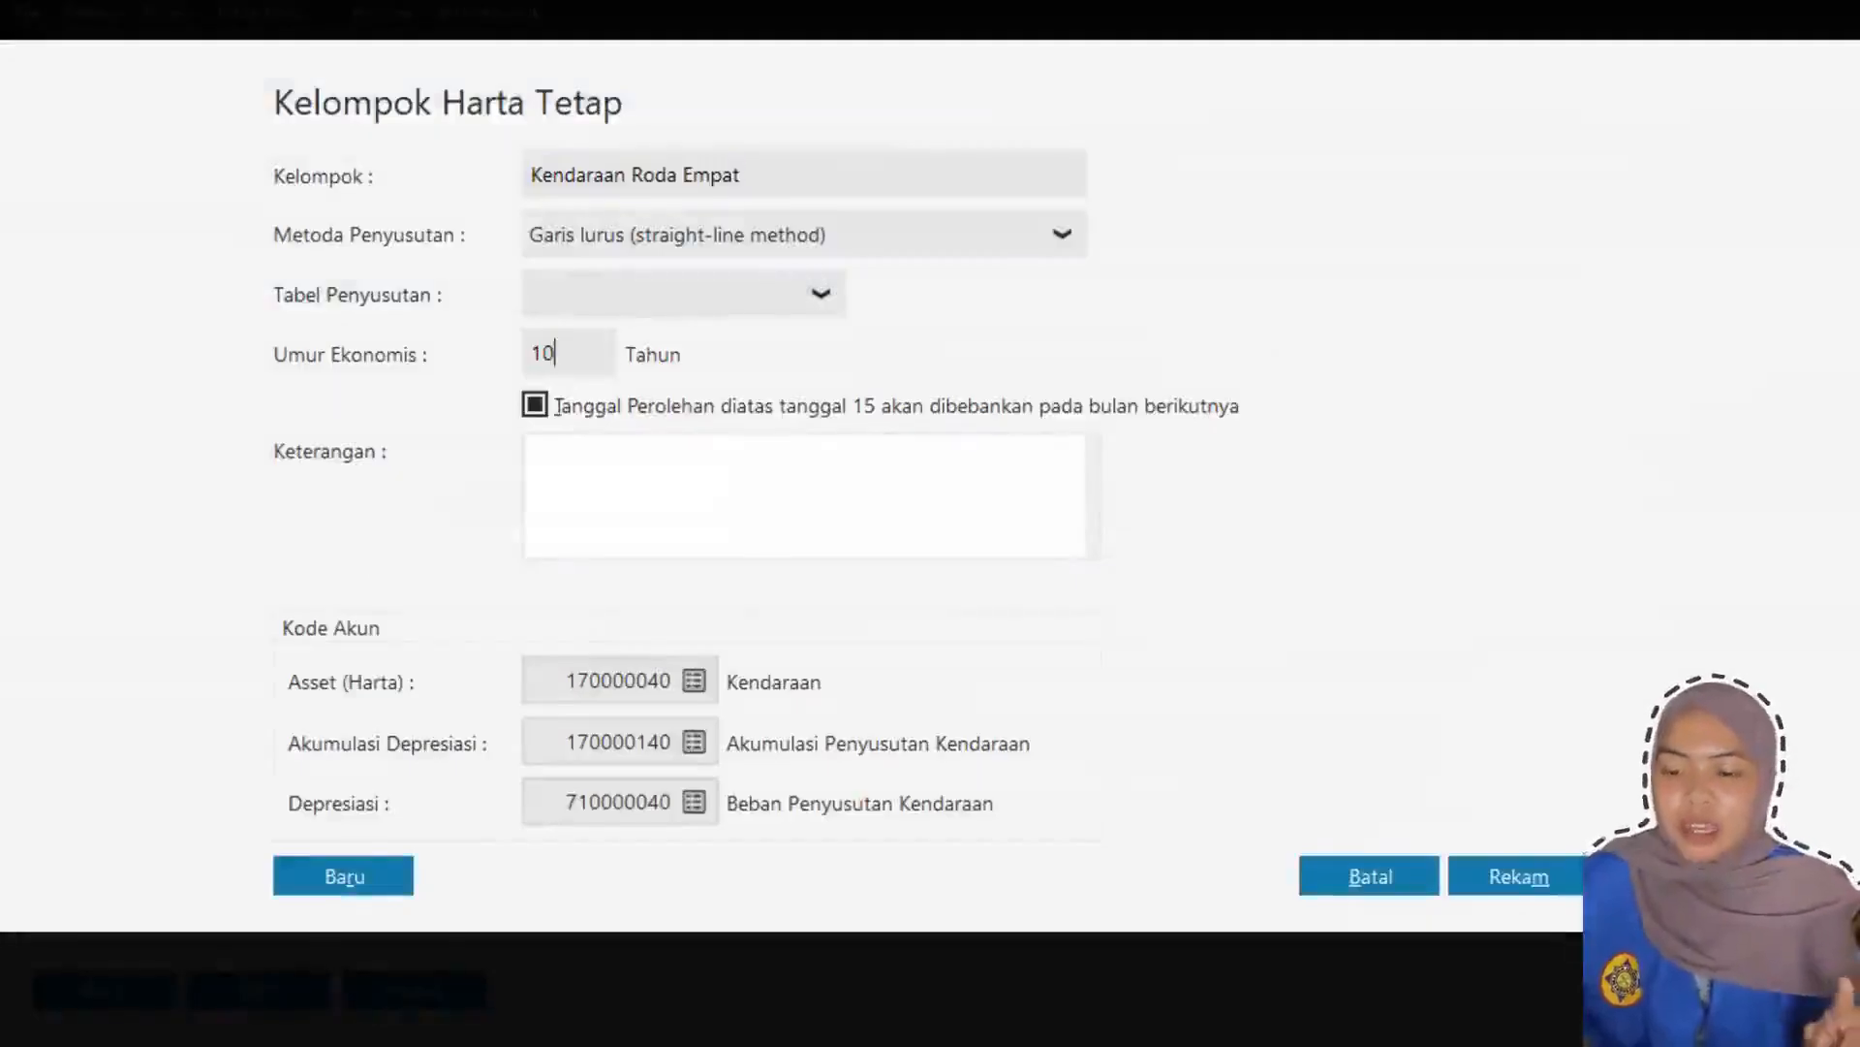
{"action": "left_click", "coordinate": [1493, 860]}
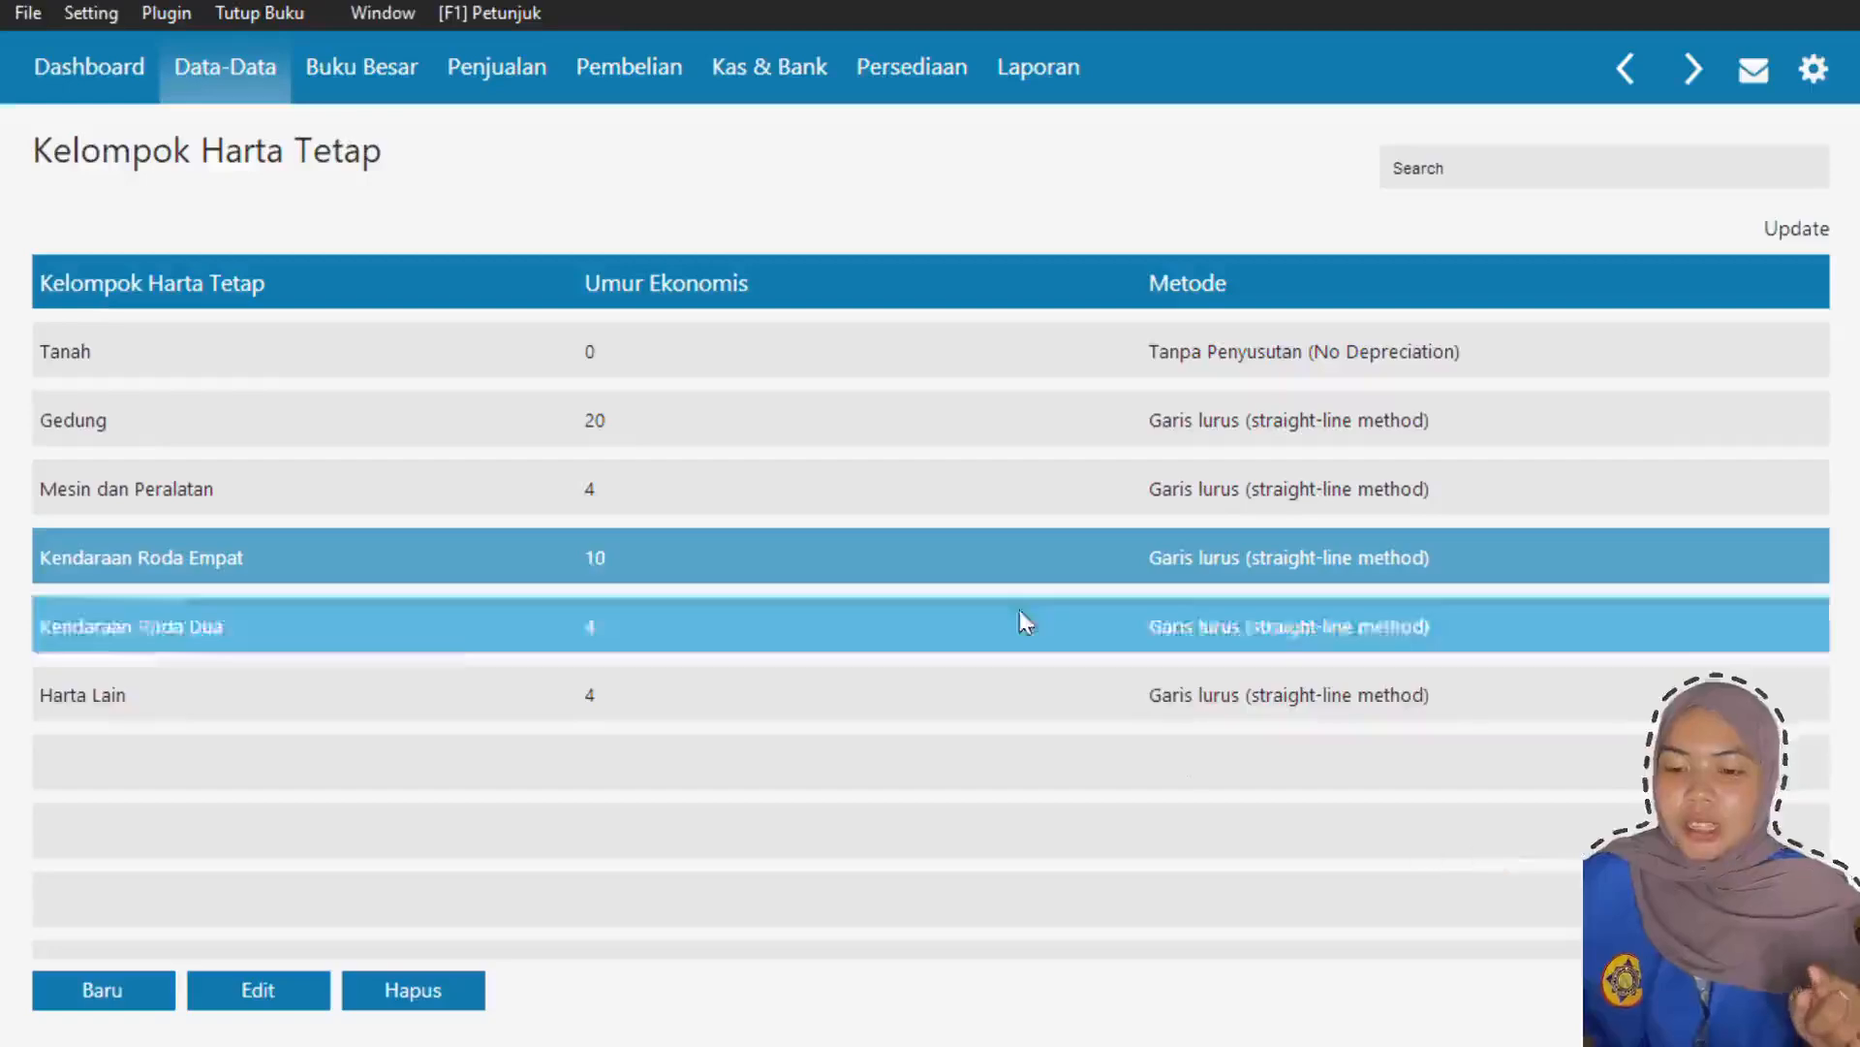
{"action": "key", "text": "Escape"}
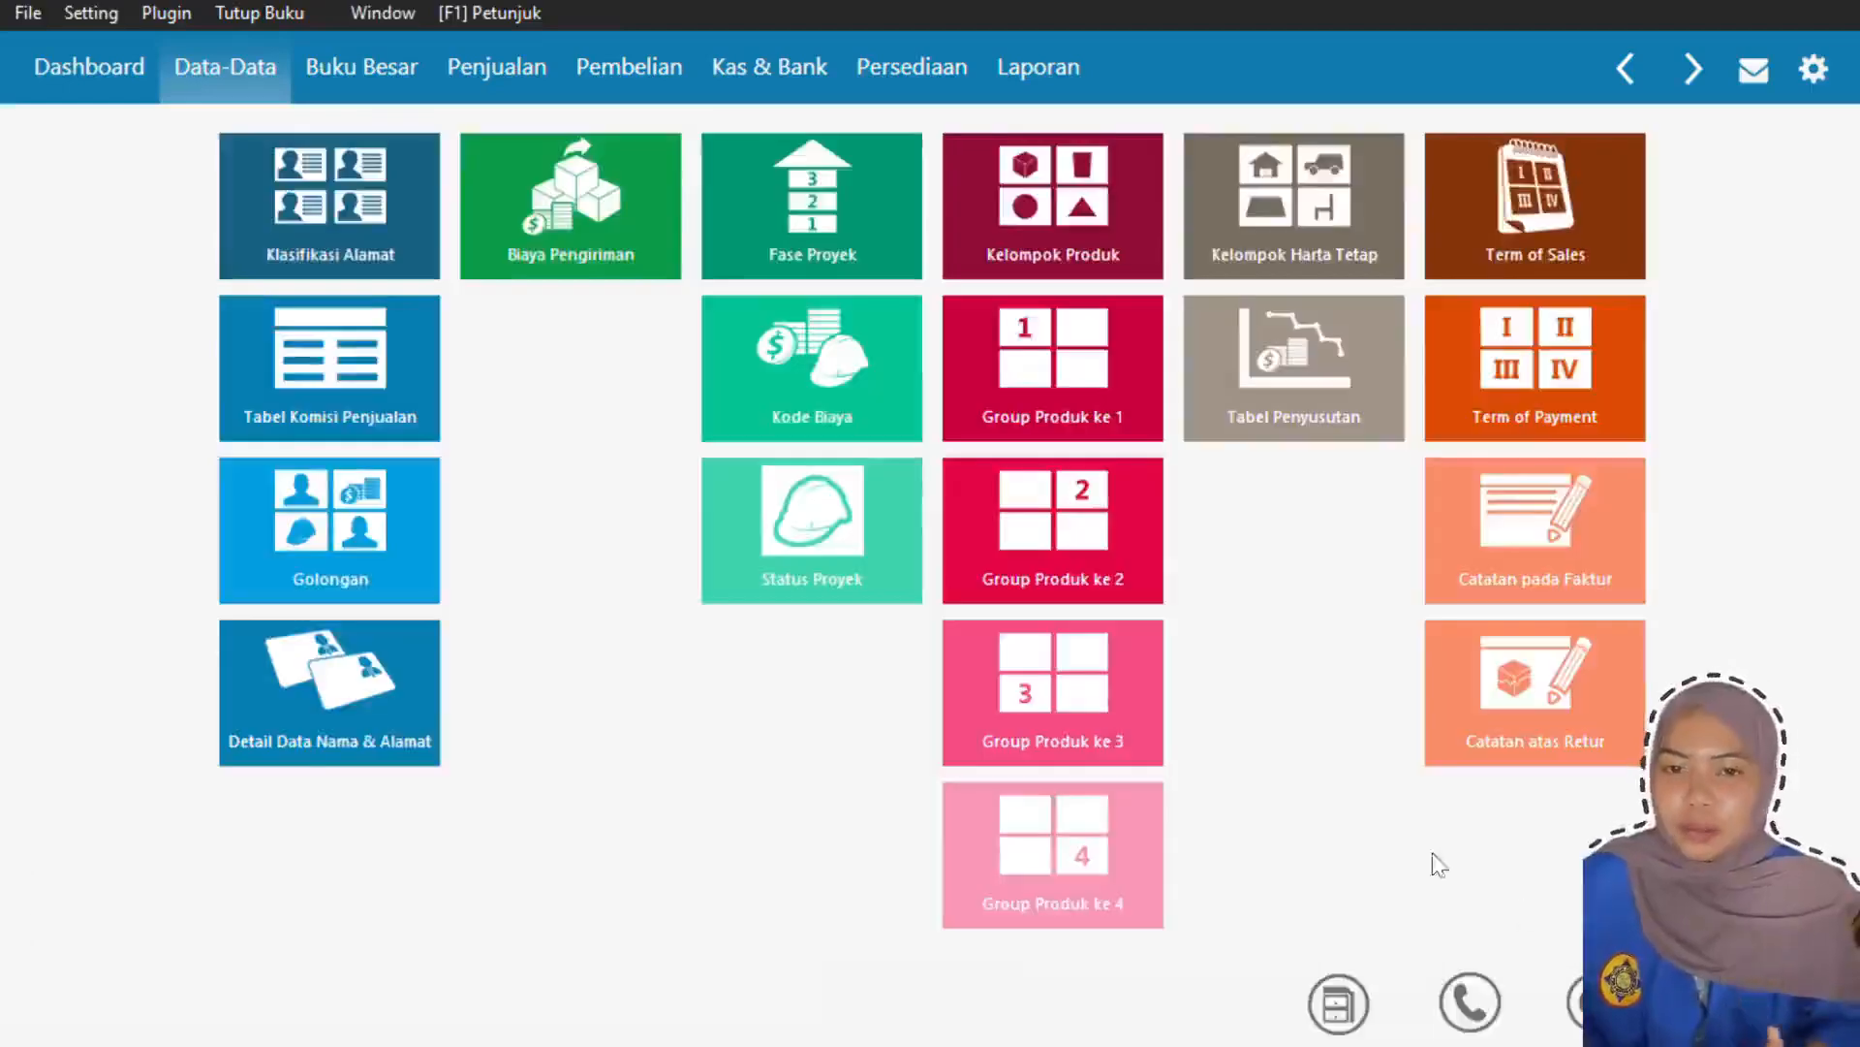
- Start a new entry in Data Harta Tetap named Mobil Sedan and assign it to the Kendaraan Roda Empat group
{"action": "key", "text": "Escape"}
{"action": "left_click", "coordinate": [1450, 776]}
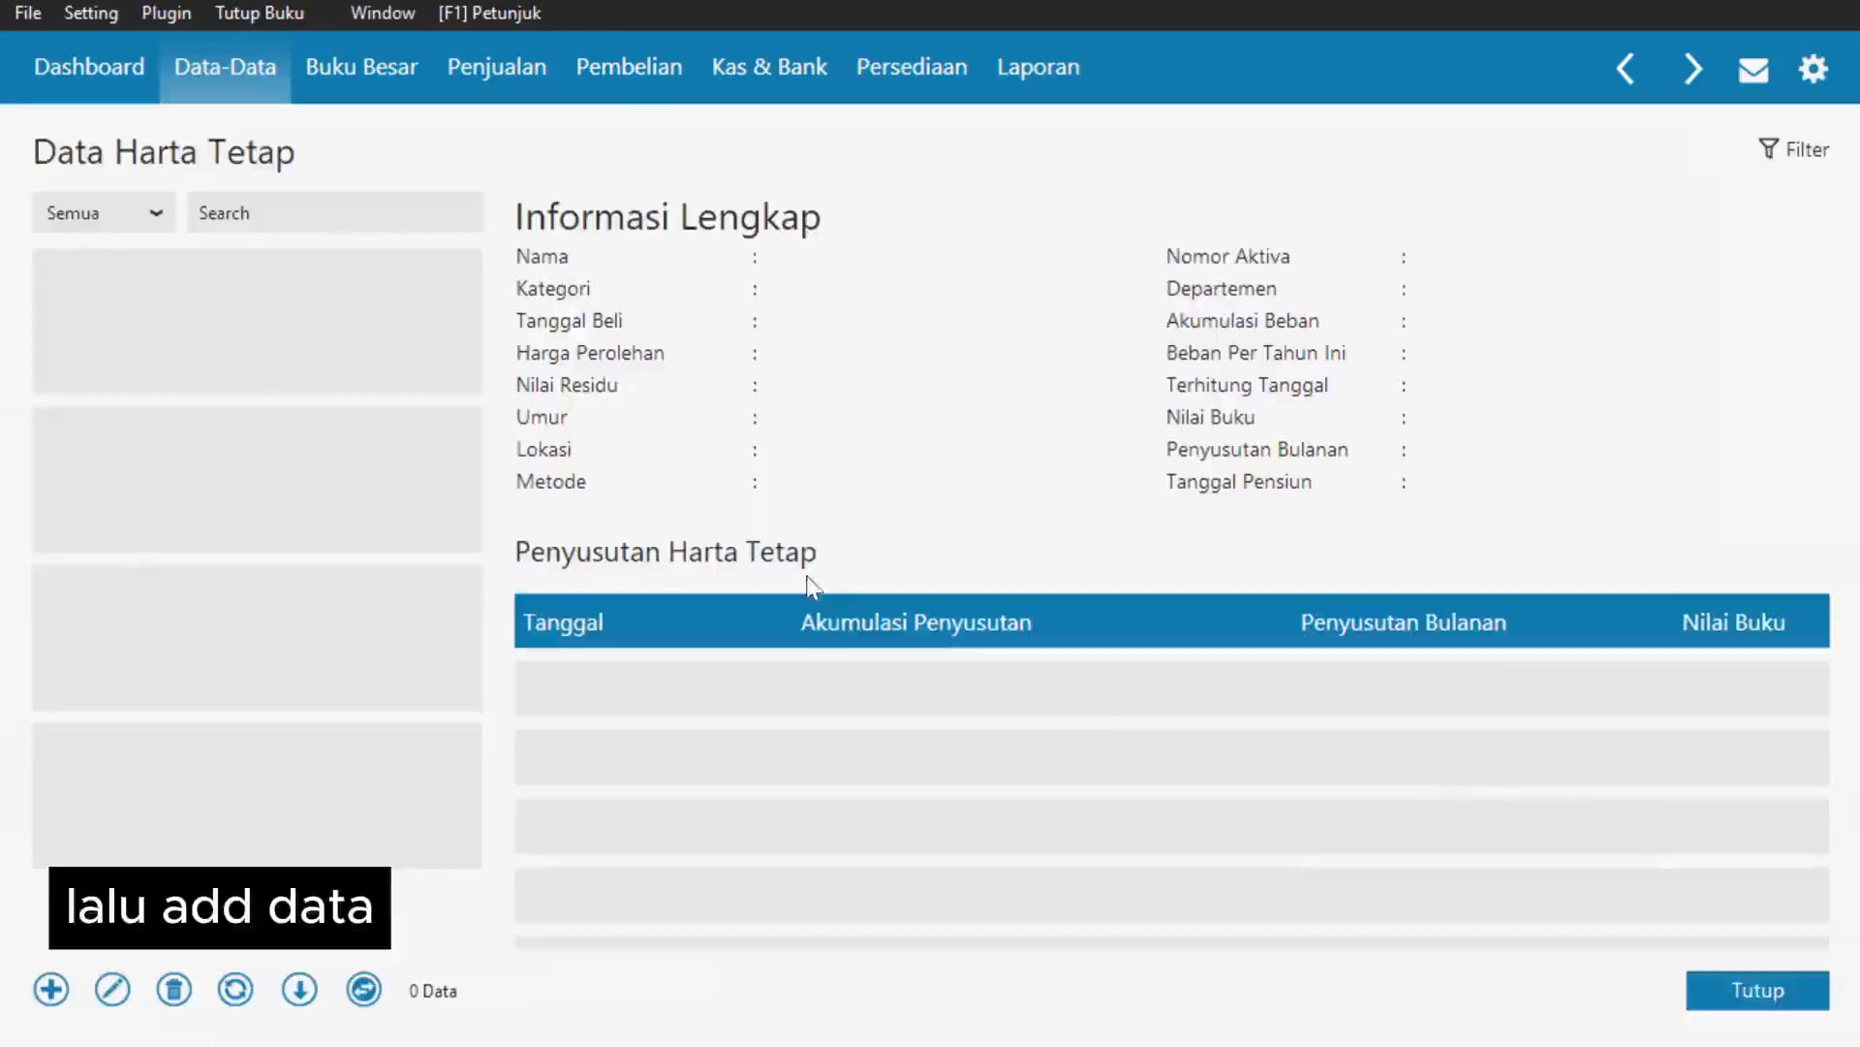
{"action": "left_click", "coordinate": [53, 991]}
{"action": "type", "text": "Mobil Sedan"}
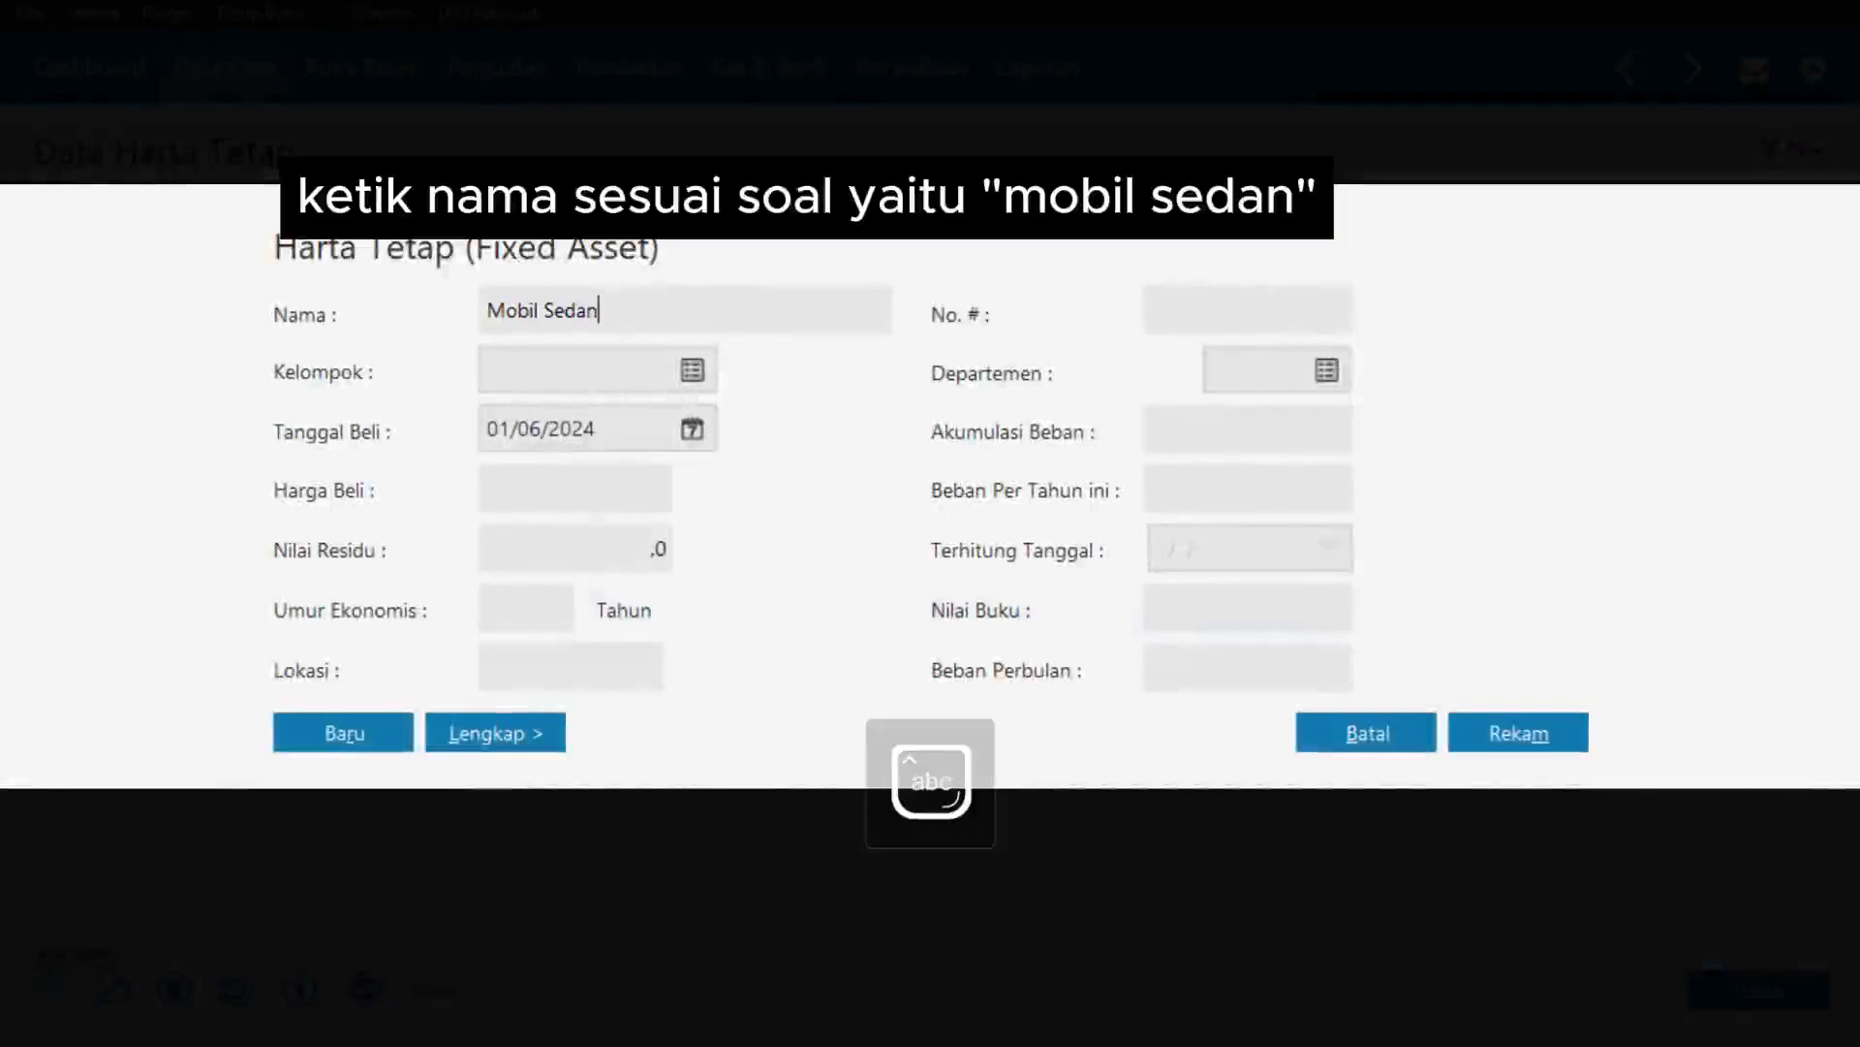
{"action": "left_click", "coordinate": [686, 366]}
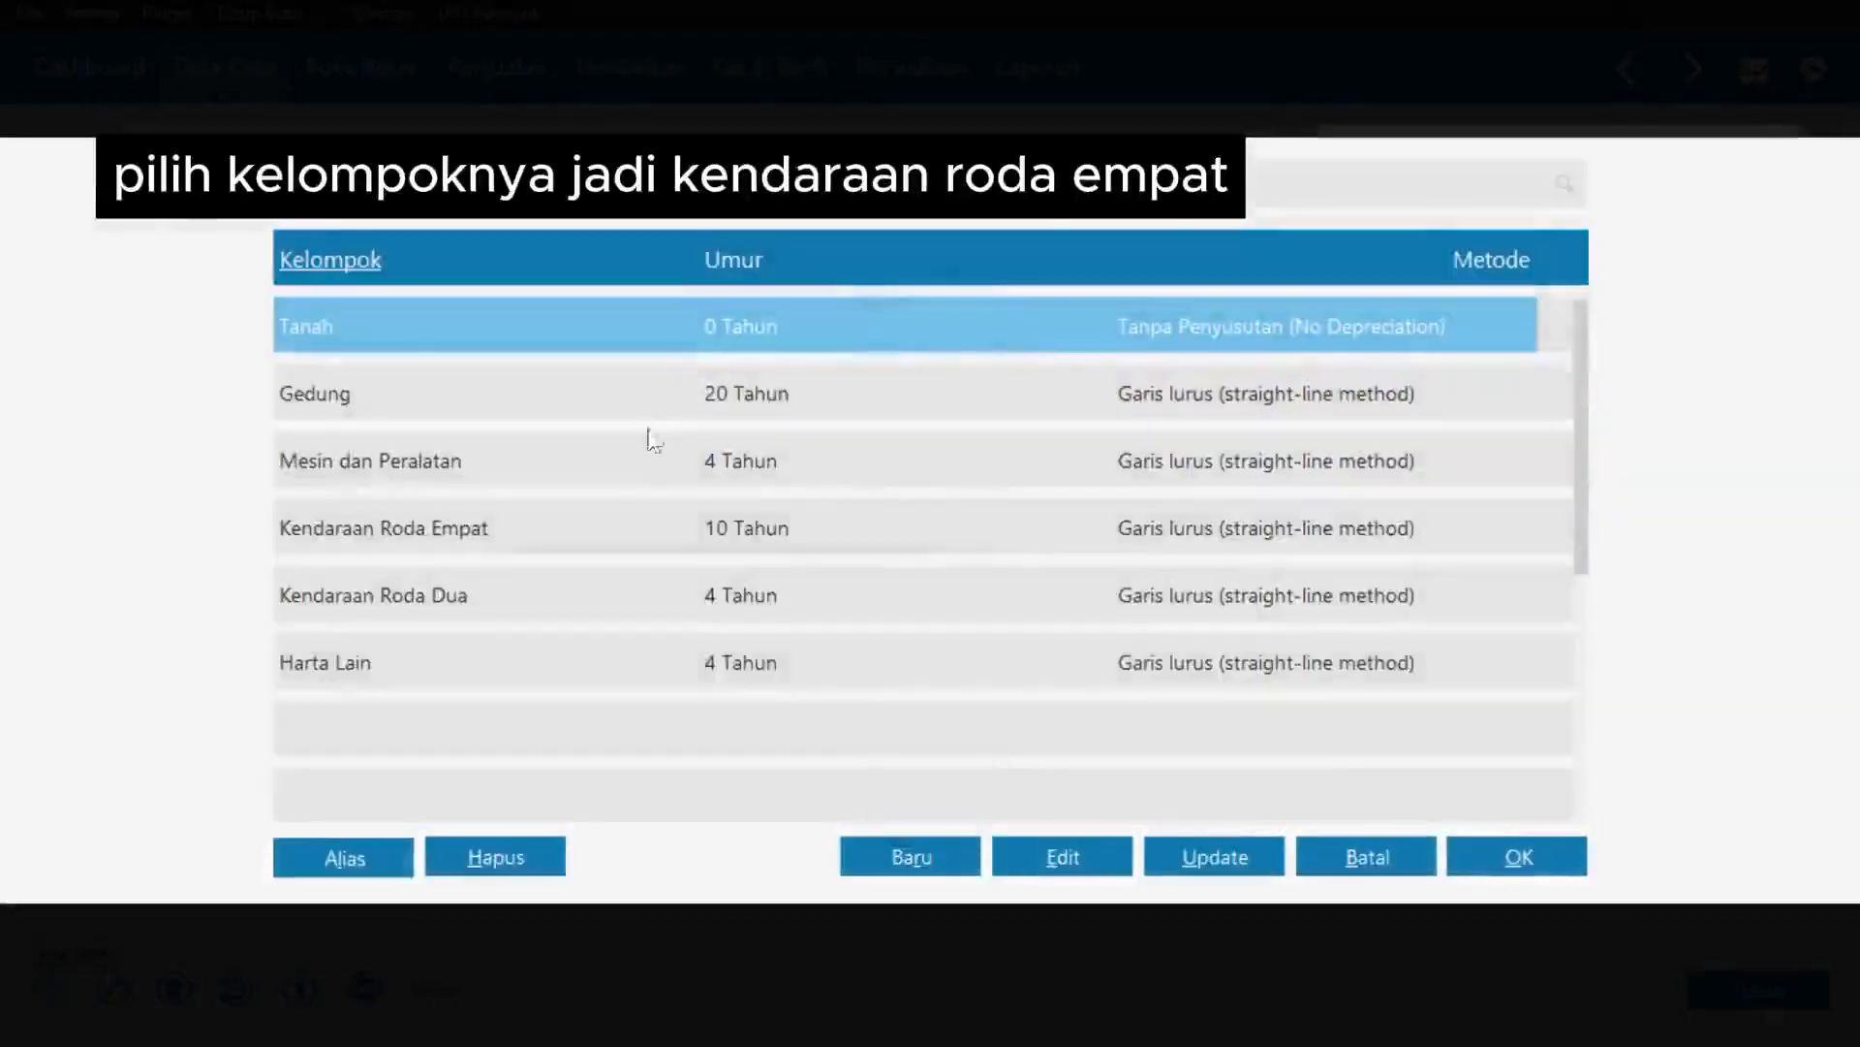
{"action": "left_click", "coordinate": [639, 531]}
{"action": "left_click", "coordinate": [1505, 857]}
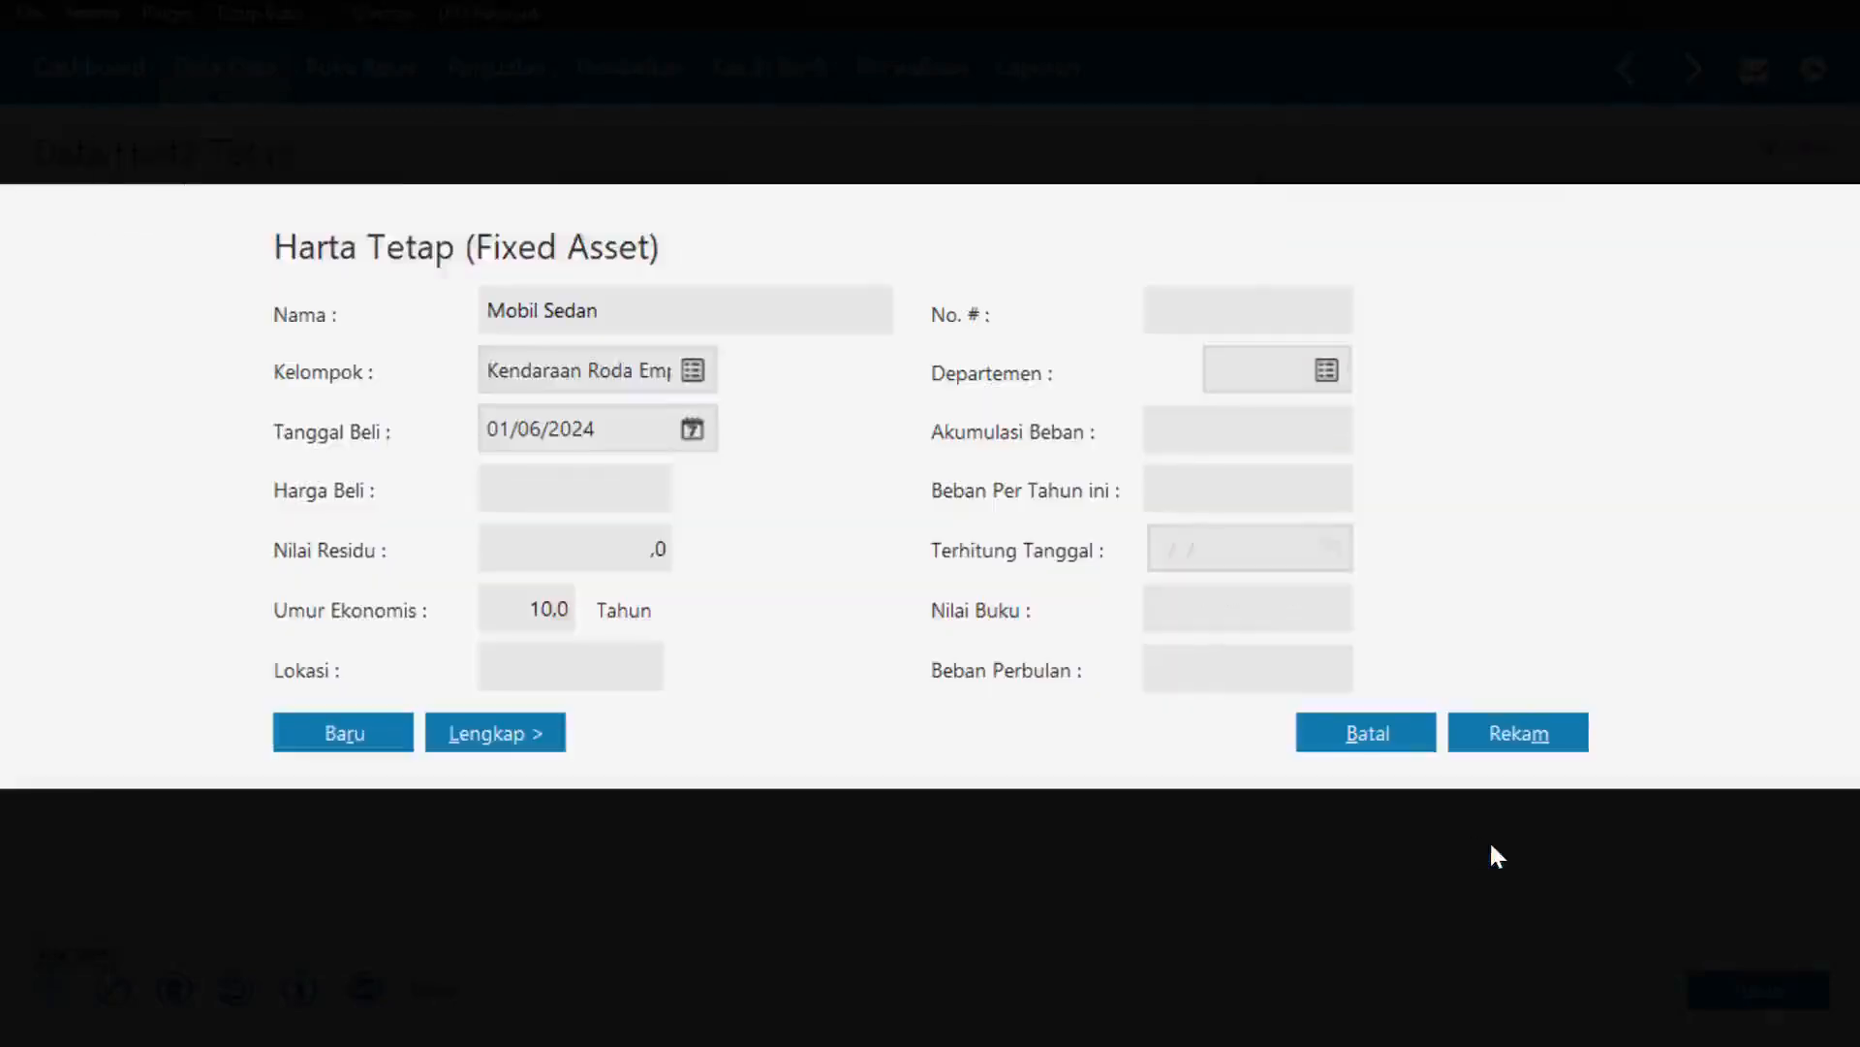
- Set Mobil Sedan's purchase date to 05/08/2021, its Harga Beli to 60.000.000 and its Nilai Residu to 15.000.000
{"action": "left_click", "coordinate": [549, 428]}
{"action": "type", "text": "0"}
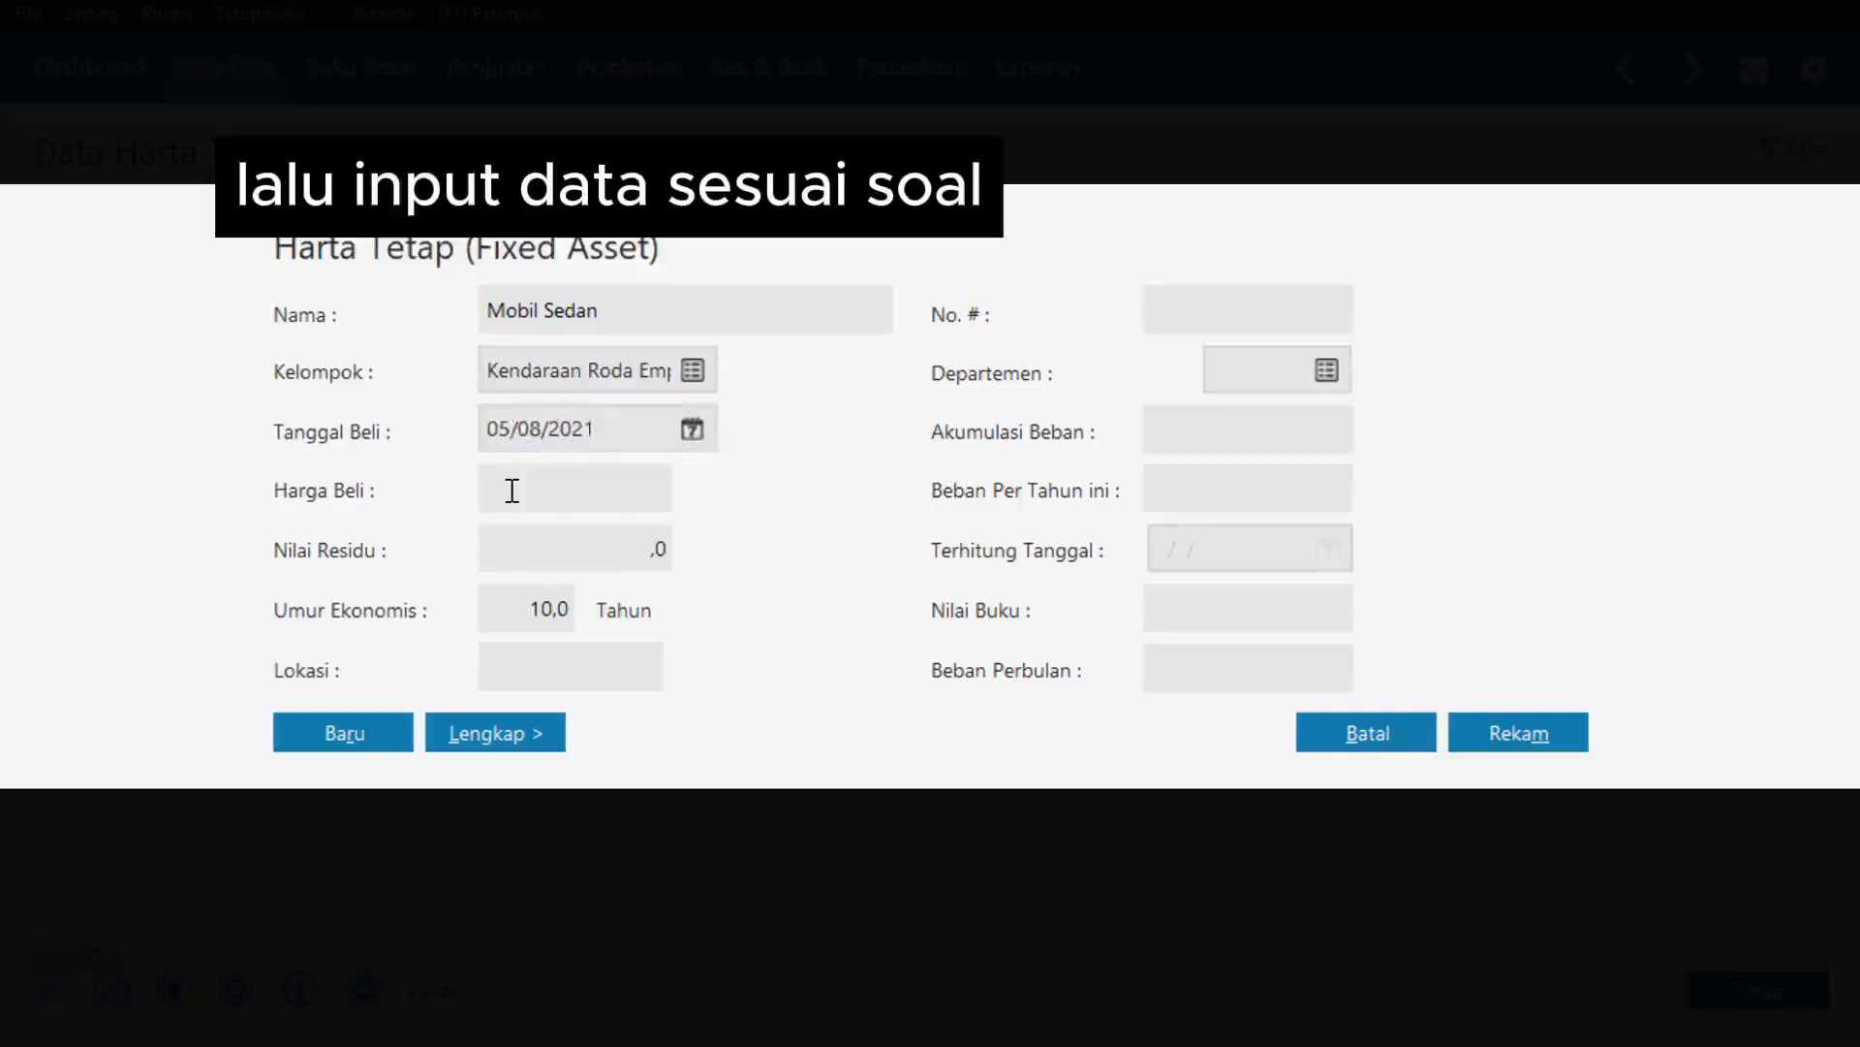
{"action": "type", "text": "60000000"}
{"action": "key", "text": "Tab"}
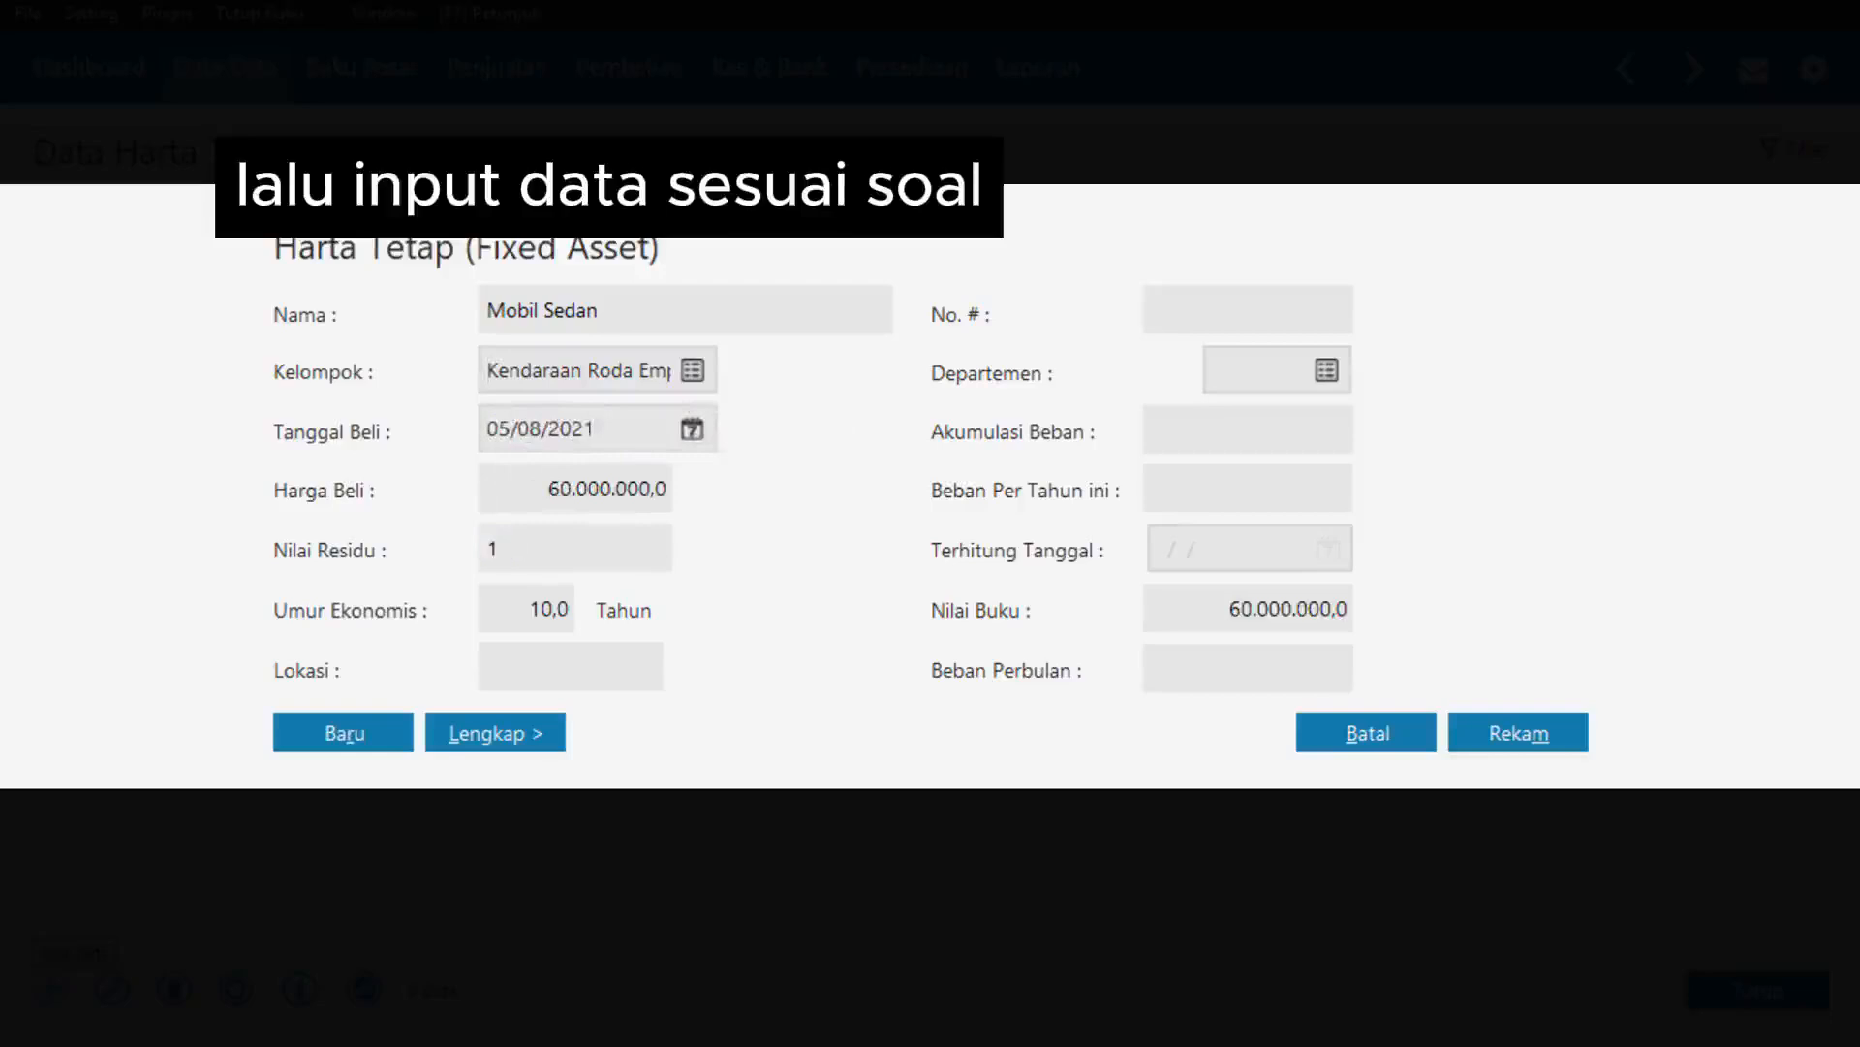
{"action": "key", "text": "Tab"}
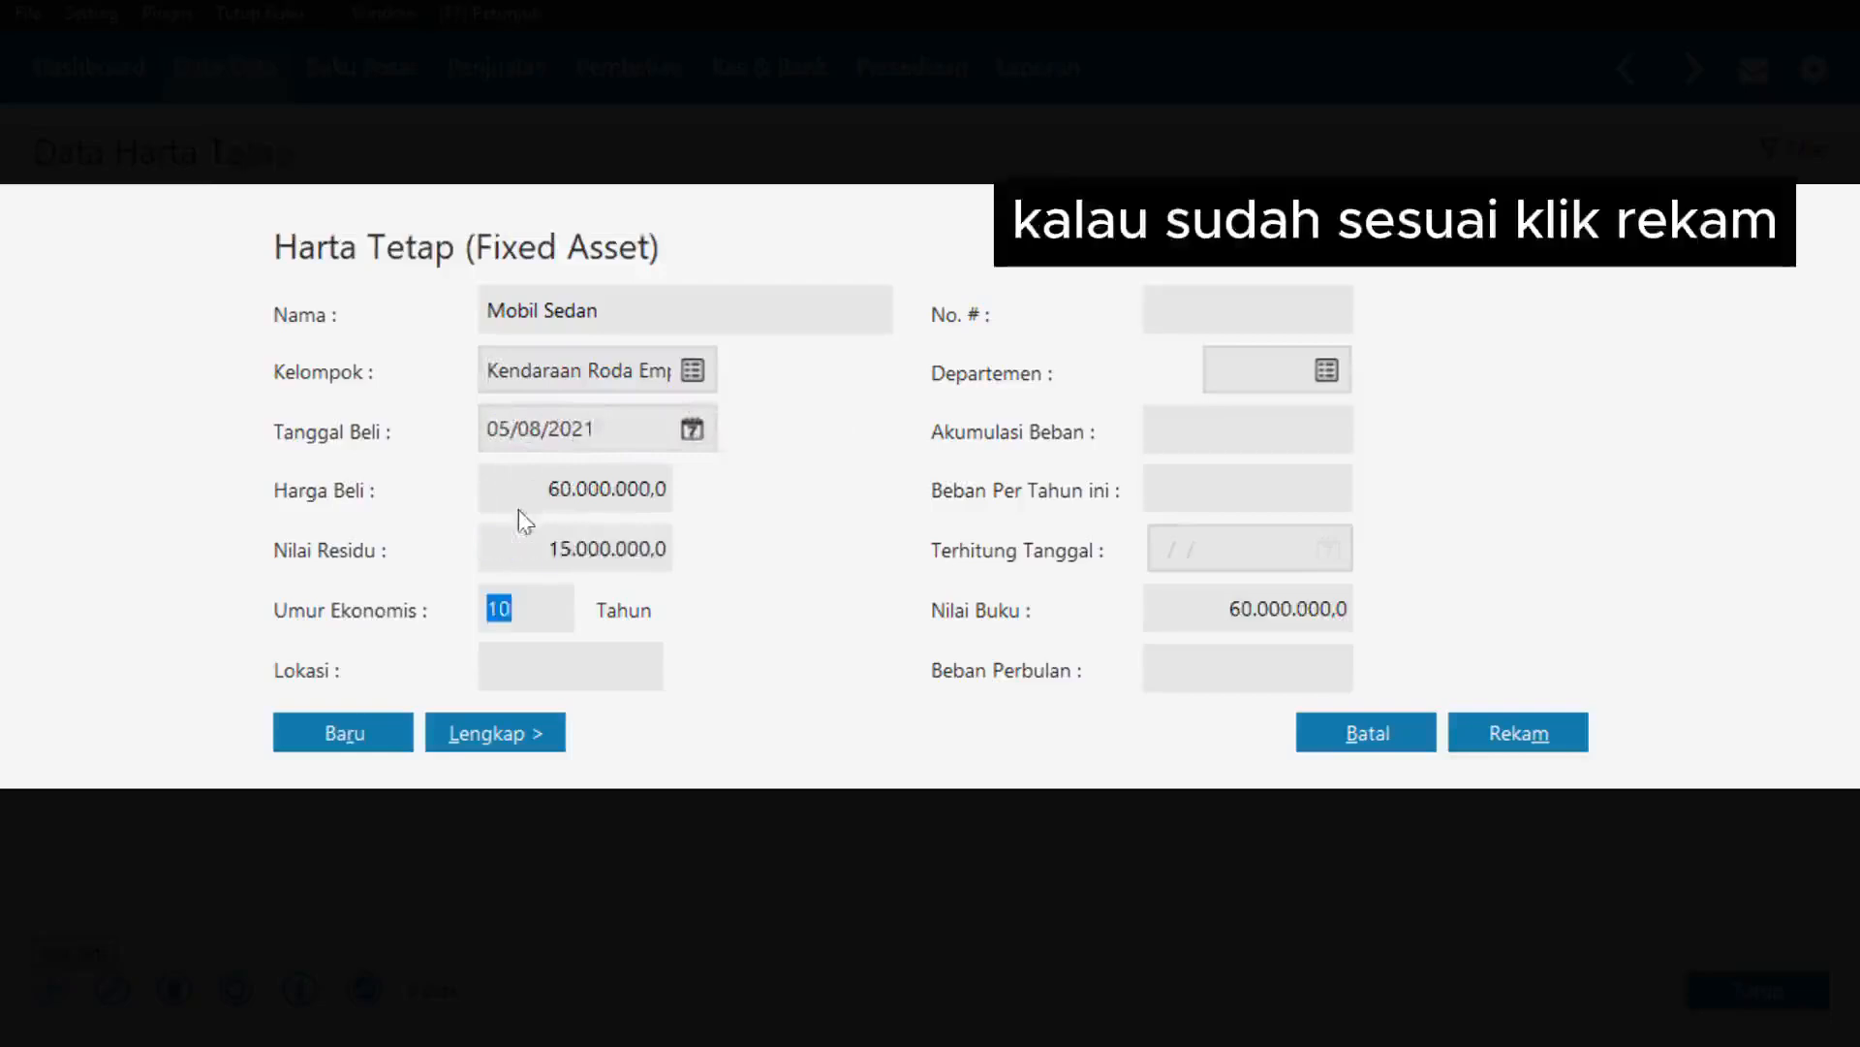
- Set the location of Mobil Sedan to Kantor and record the fixed asset
{"action": "left_click", "coordinate": [559, 658]}
{"action": "type", "text": "Kn"}
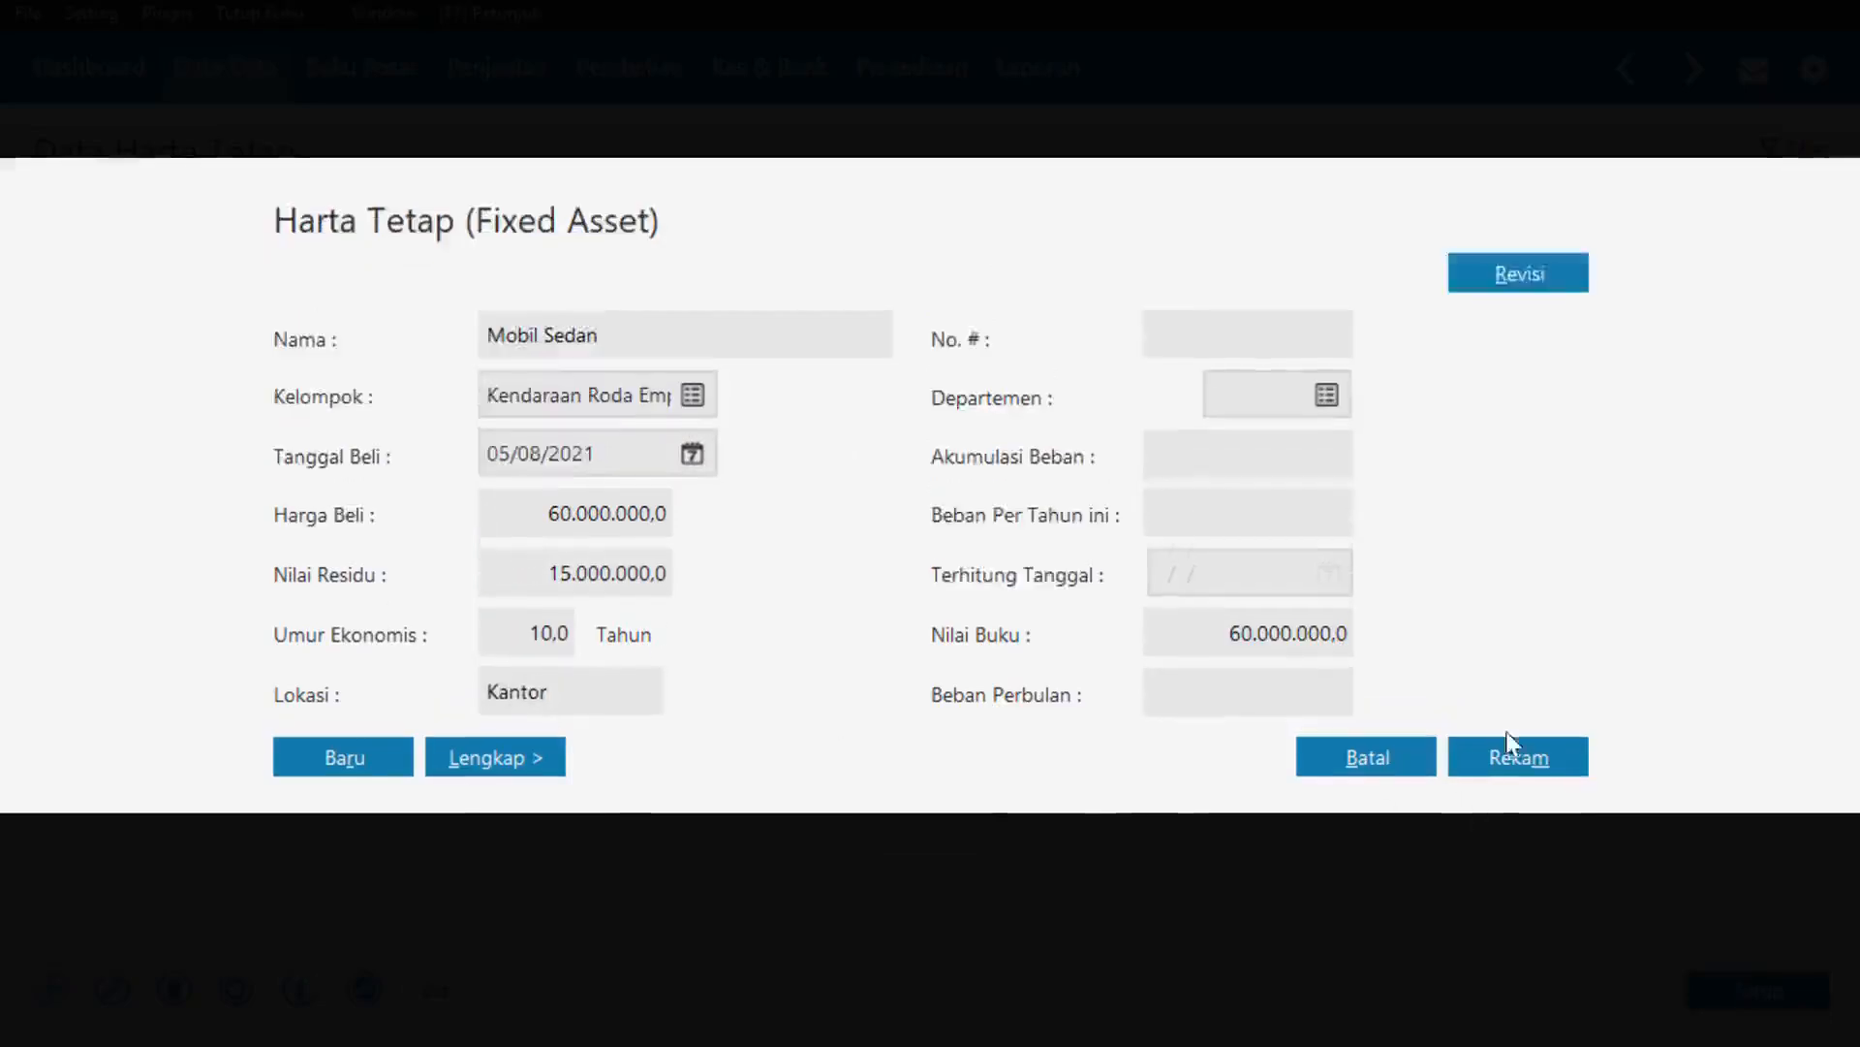
{"action": "left_click", "coordinate": [1510, 732]}
- Start a new fixed asset named AC in the Mesin dan Peralatan group with purchase date 02/02/2020
{"action": "left_click", "coordinate": [54, 984]}
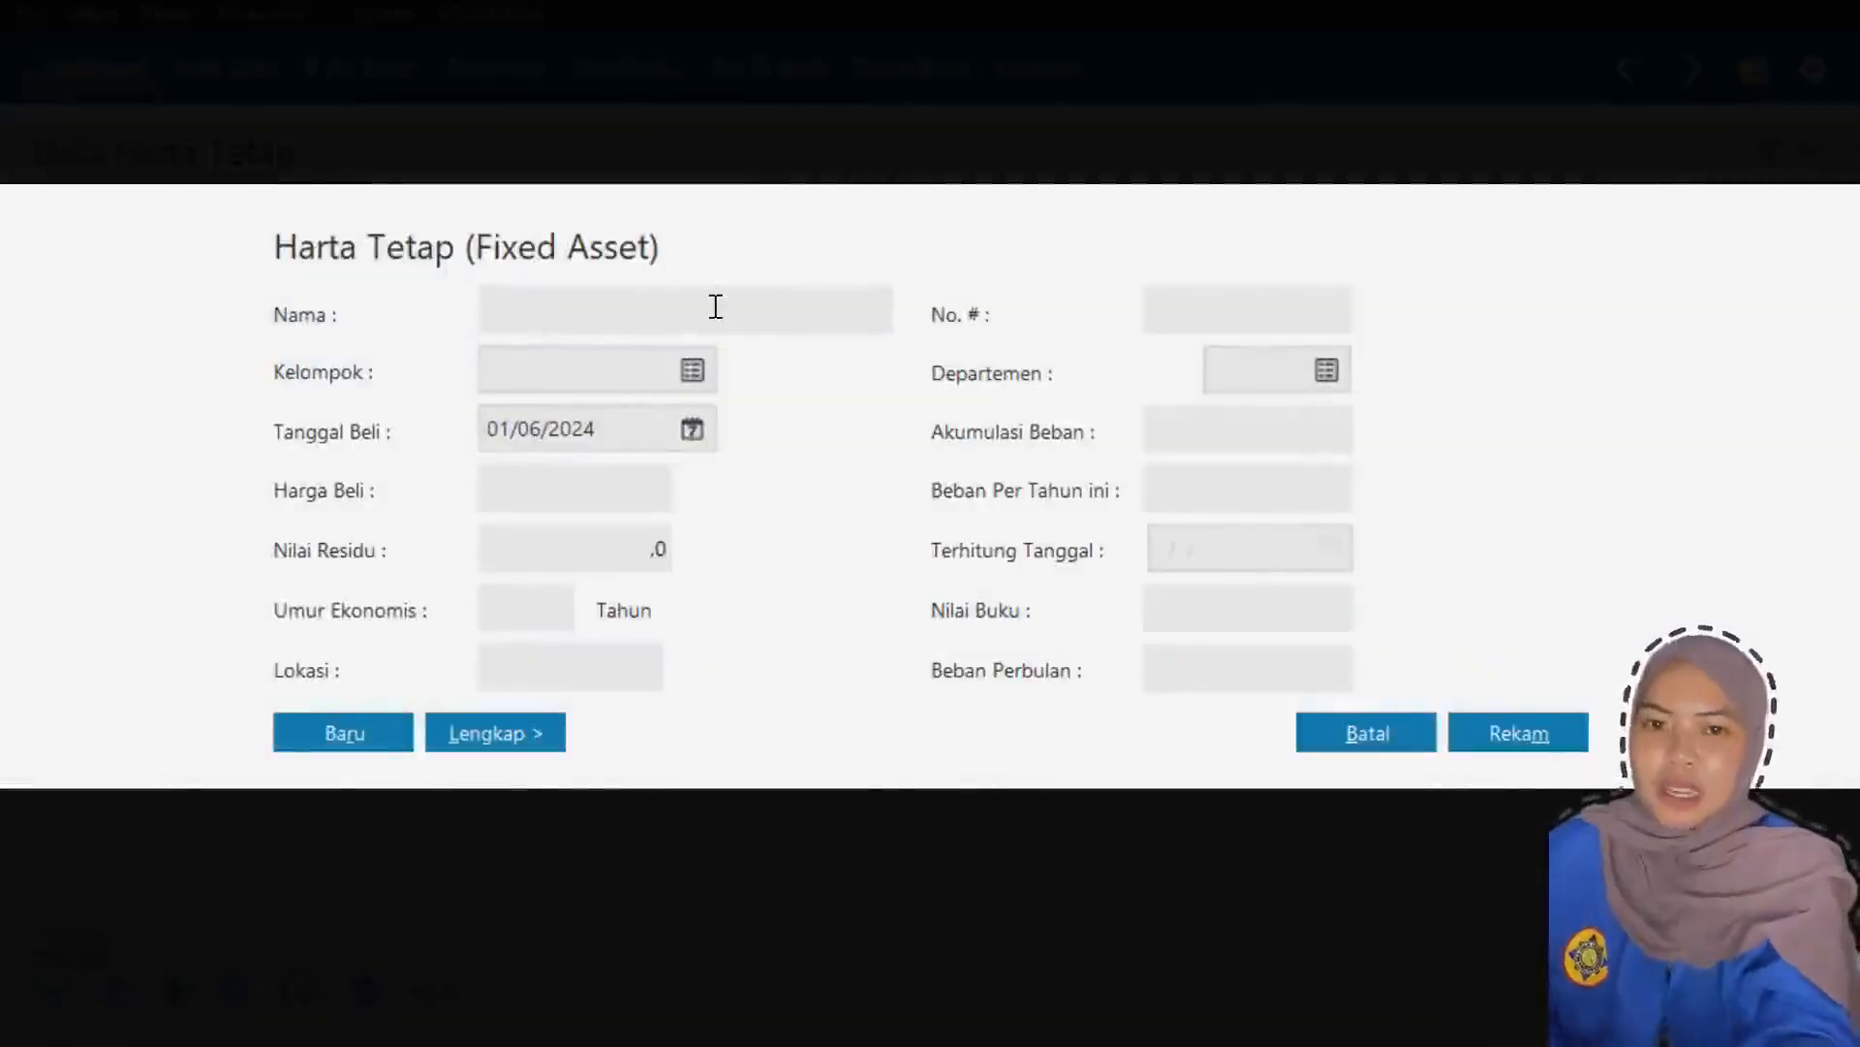
{"action": "key", "text": "Caps_Lock"}
{"action": "type", "text": "AC"}
{"action": "left_click", "coordinate": [693, 373]}
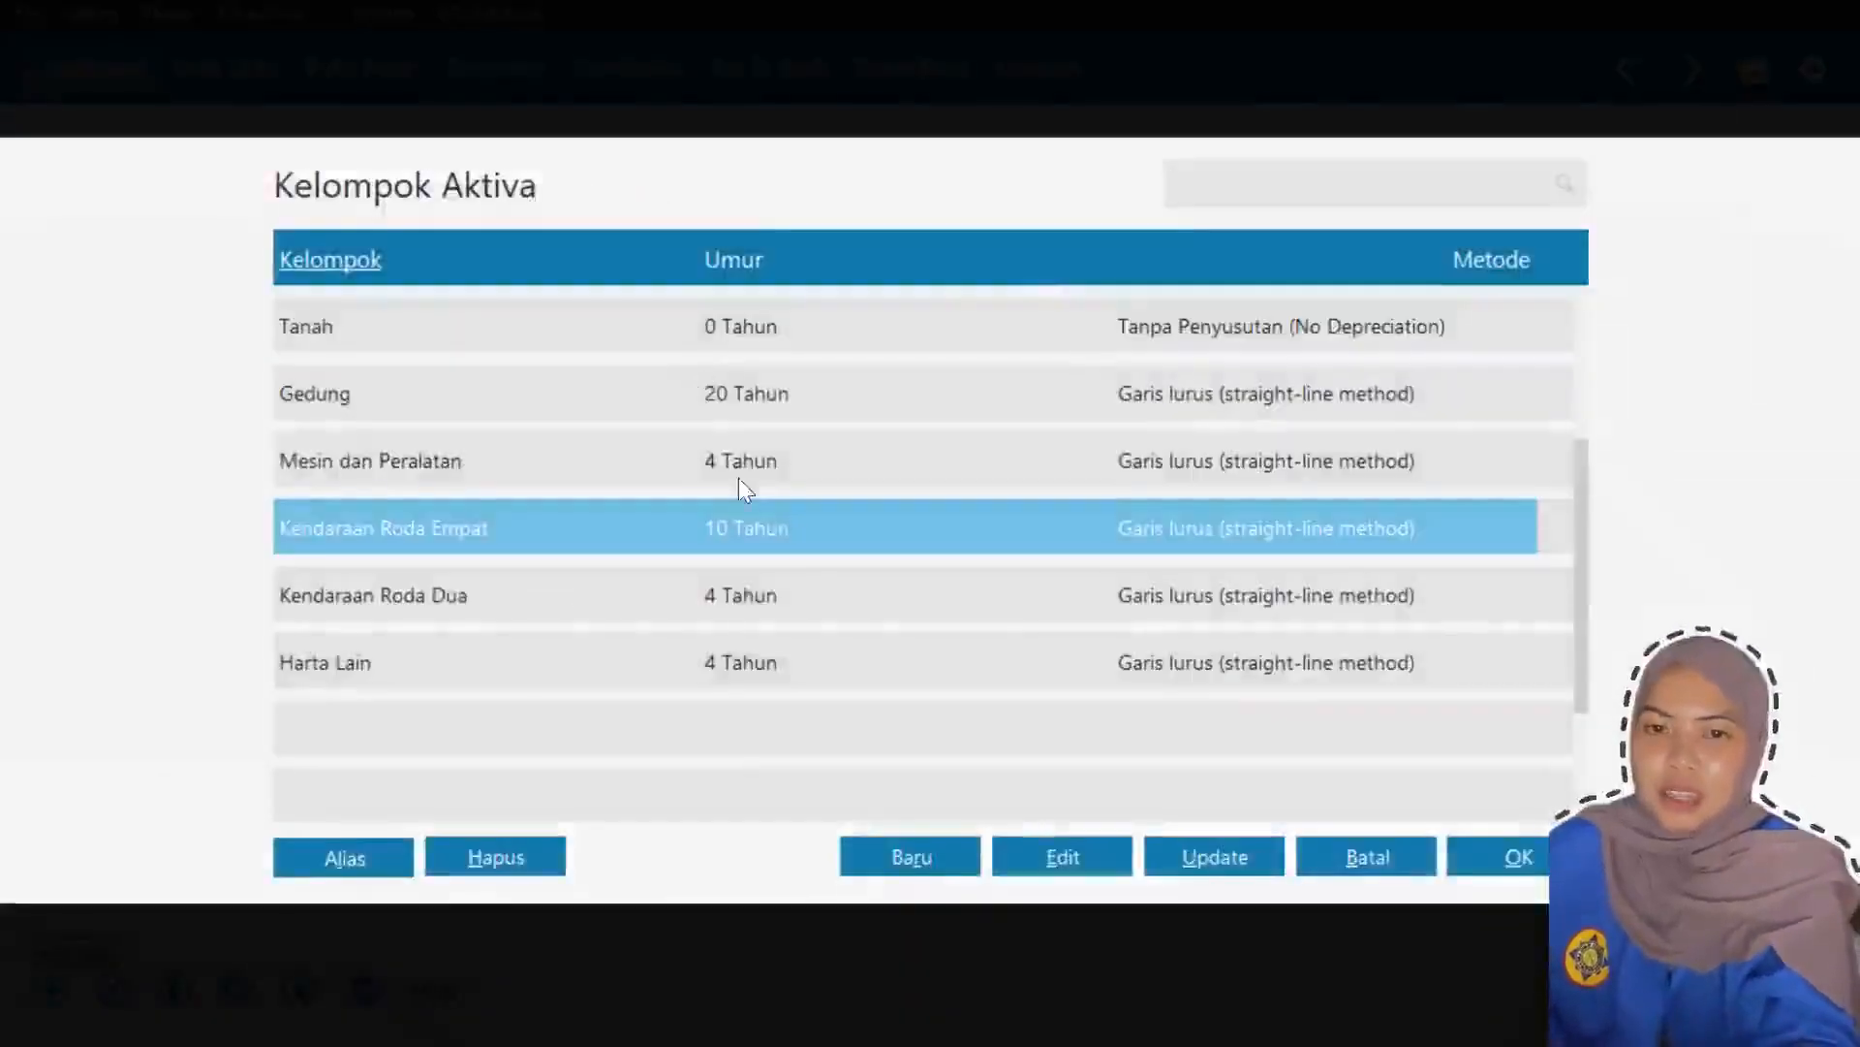
{"action": "double_click", "coordinate": [740, 463]}
{"action": "type", "text": "02/02/"}
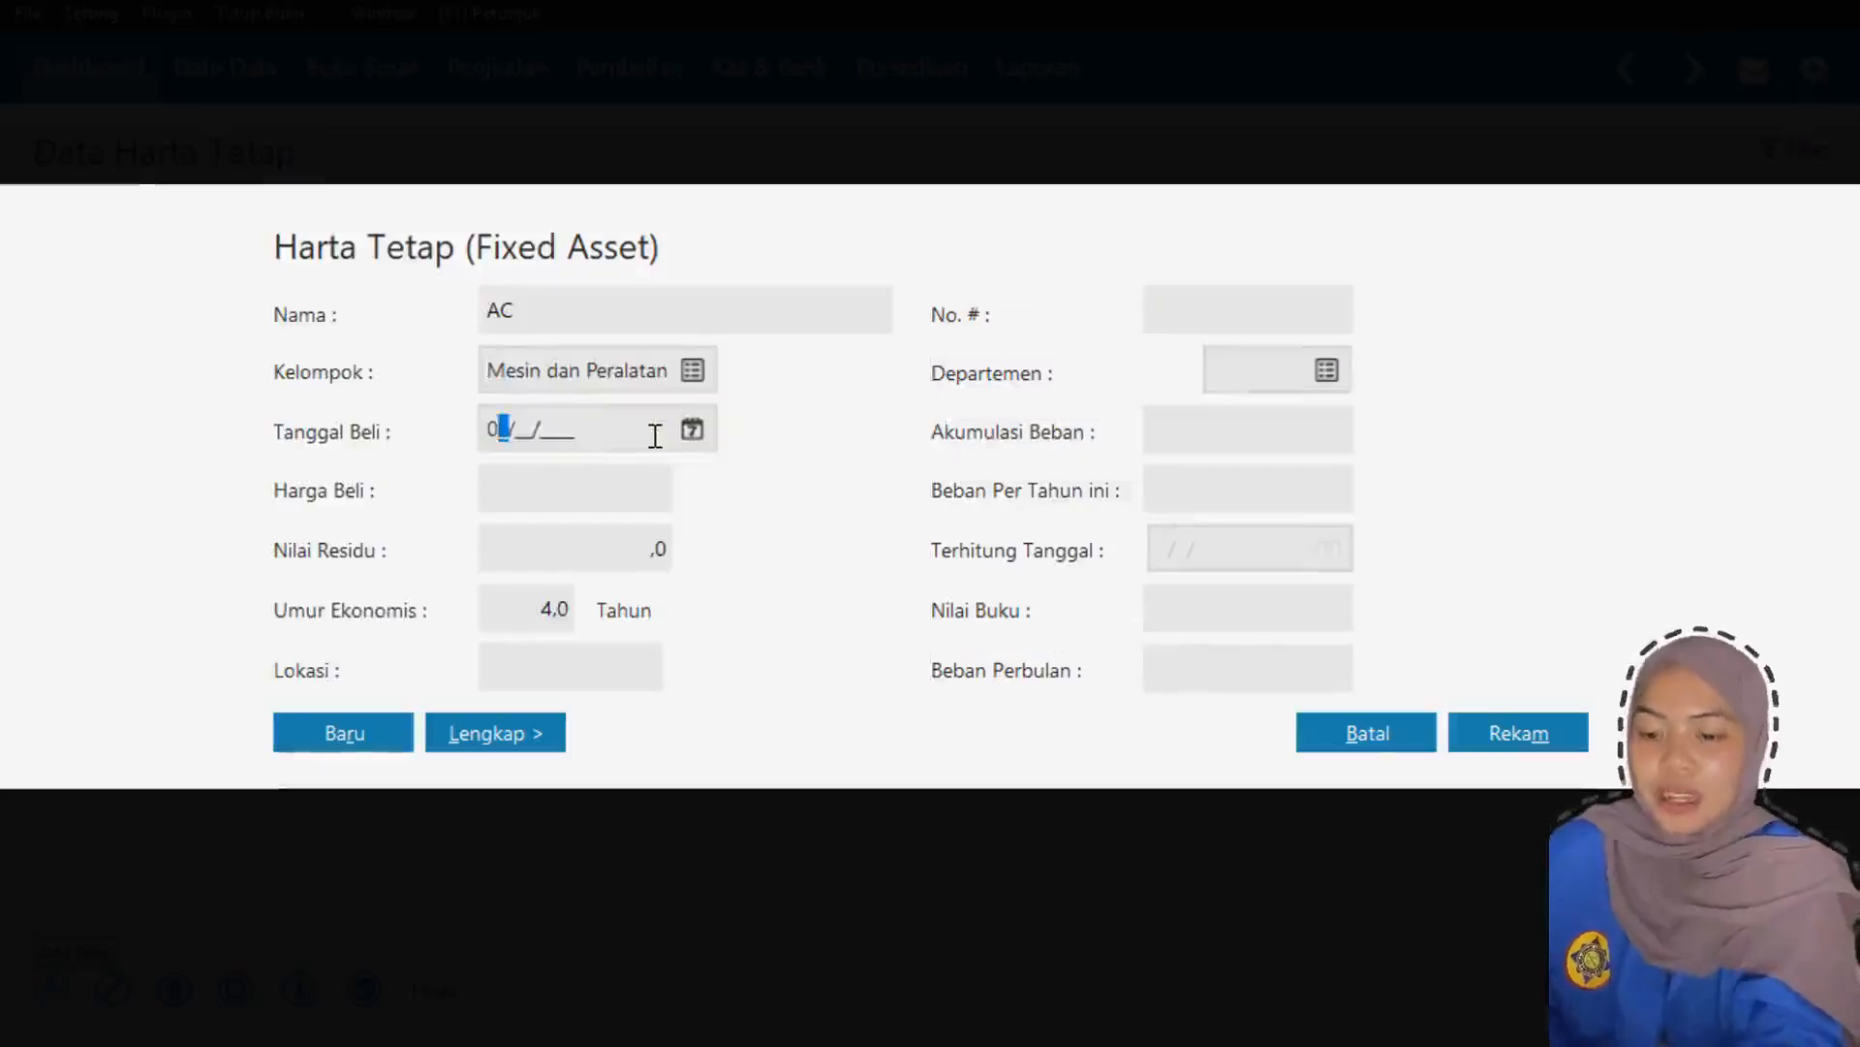
{"action": "type", "text": "2020"}
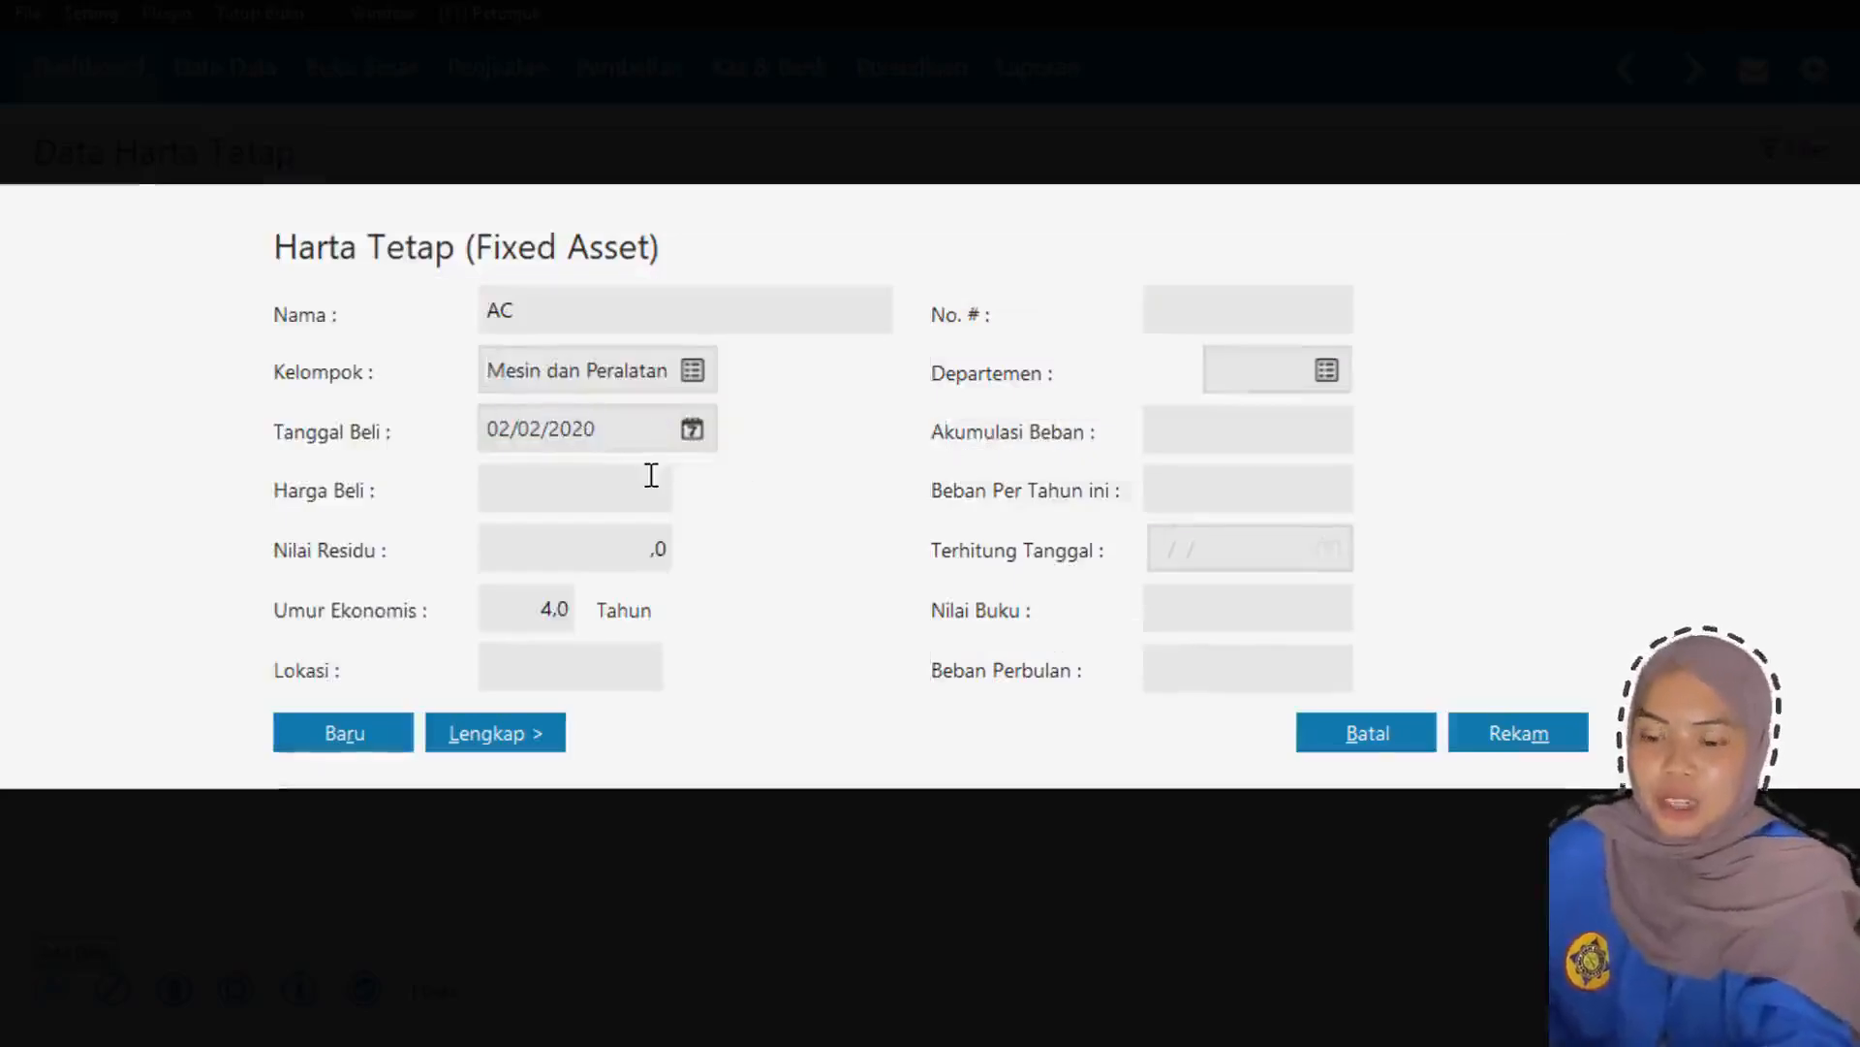
- Set AC's Harga Beli to 2.575.000 and its Nilai Residu to 250.000
{"action": "left_click", "coordinate": [647, 474]}
{"action": "type", "text": "2575000"}
{"action": "key", "text": "Tab"}
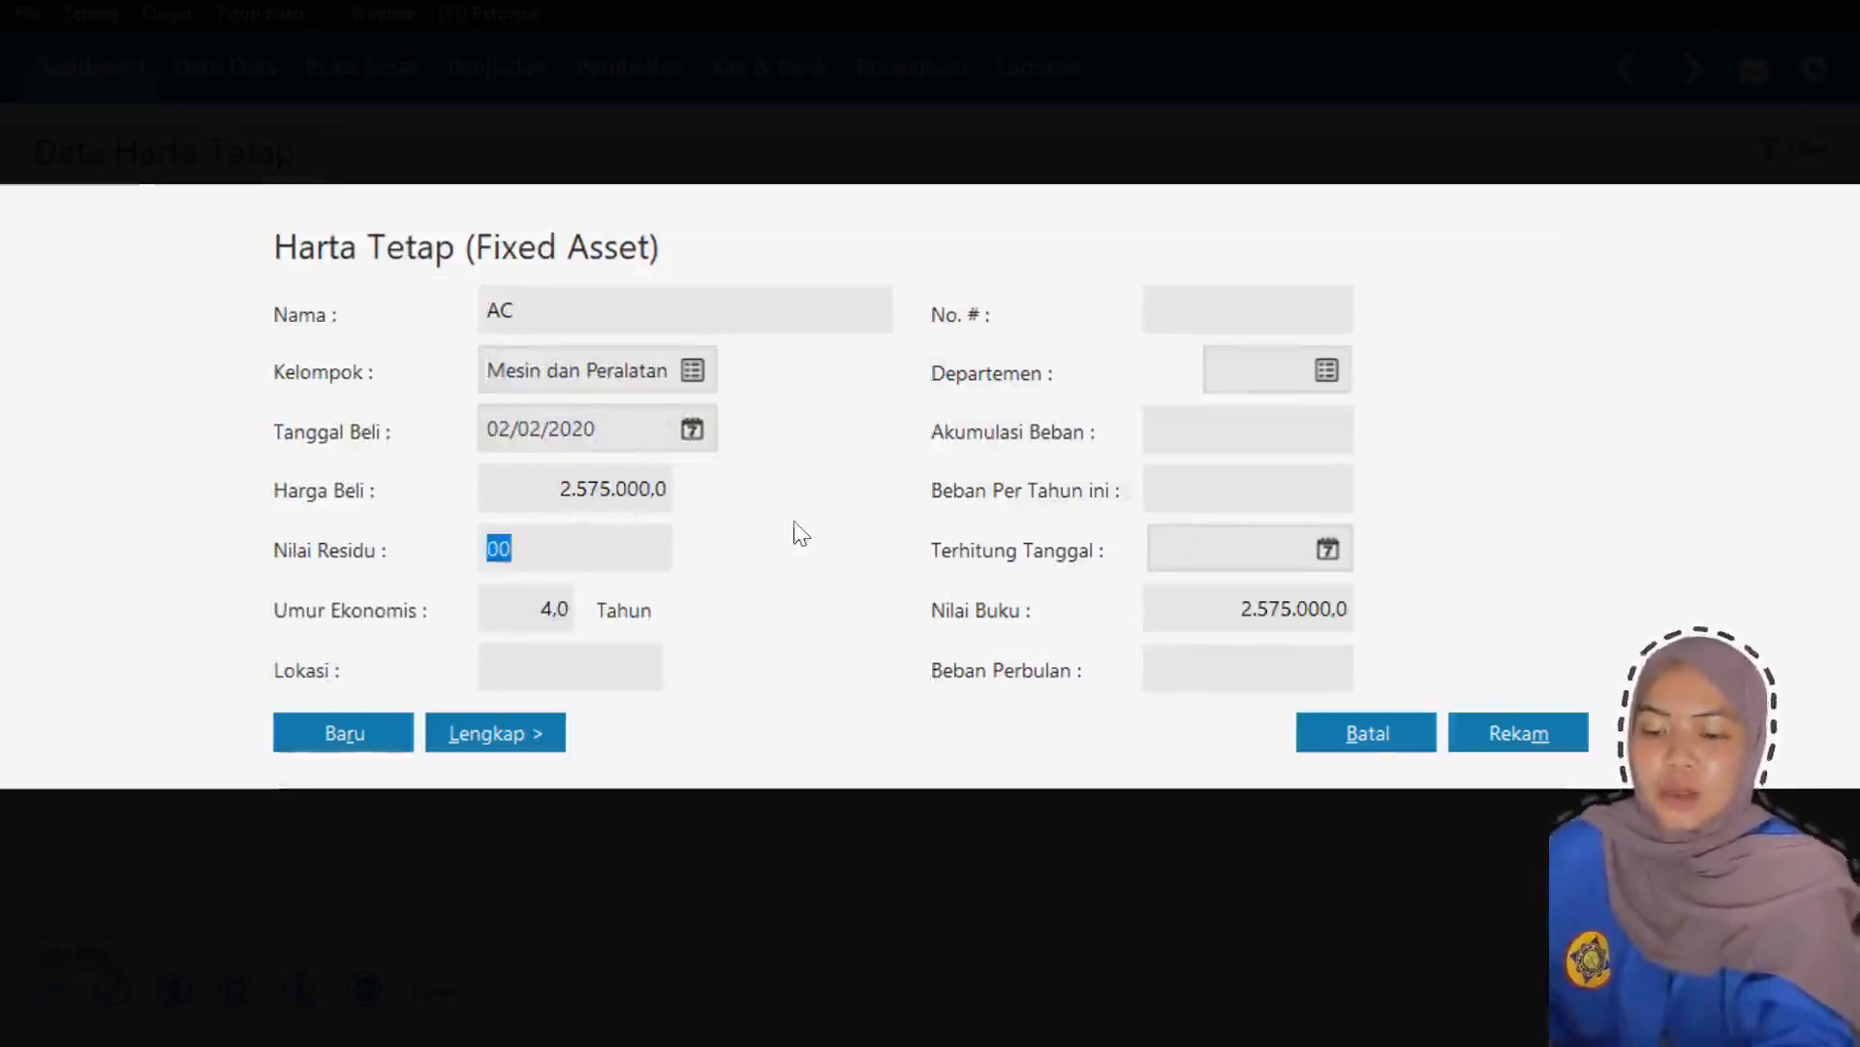
{"action": "type", "text": "250000"}
{"action": "key", "text": "Tab"}
- Set AC's location to Kantor, record the asset and close the Data Harta Tetap list
{"action": "left_click", "coordinate": [532, 665]}
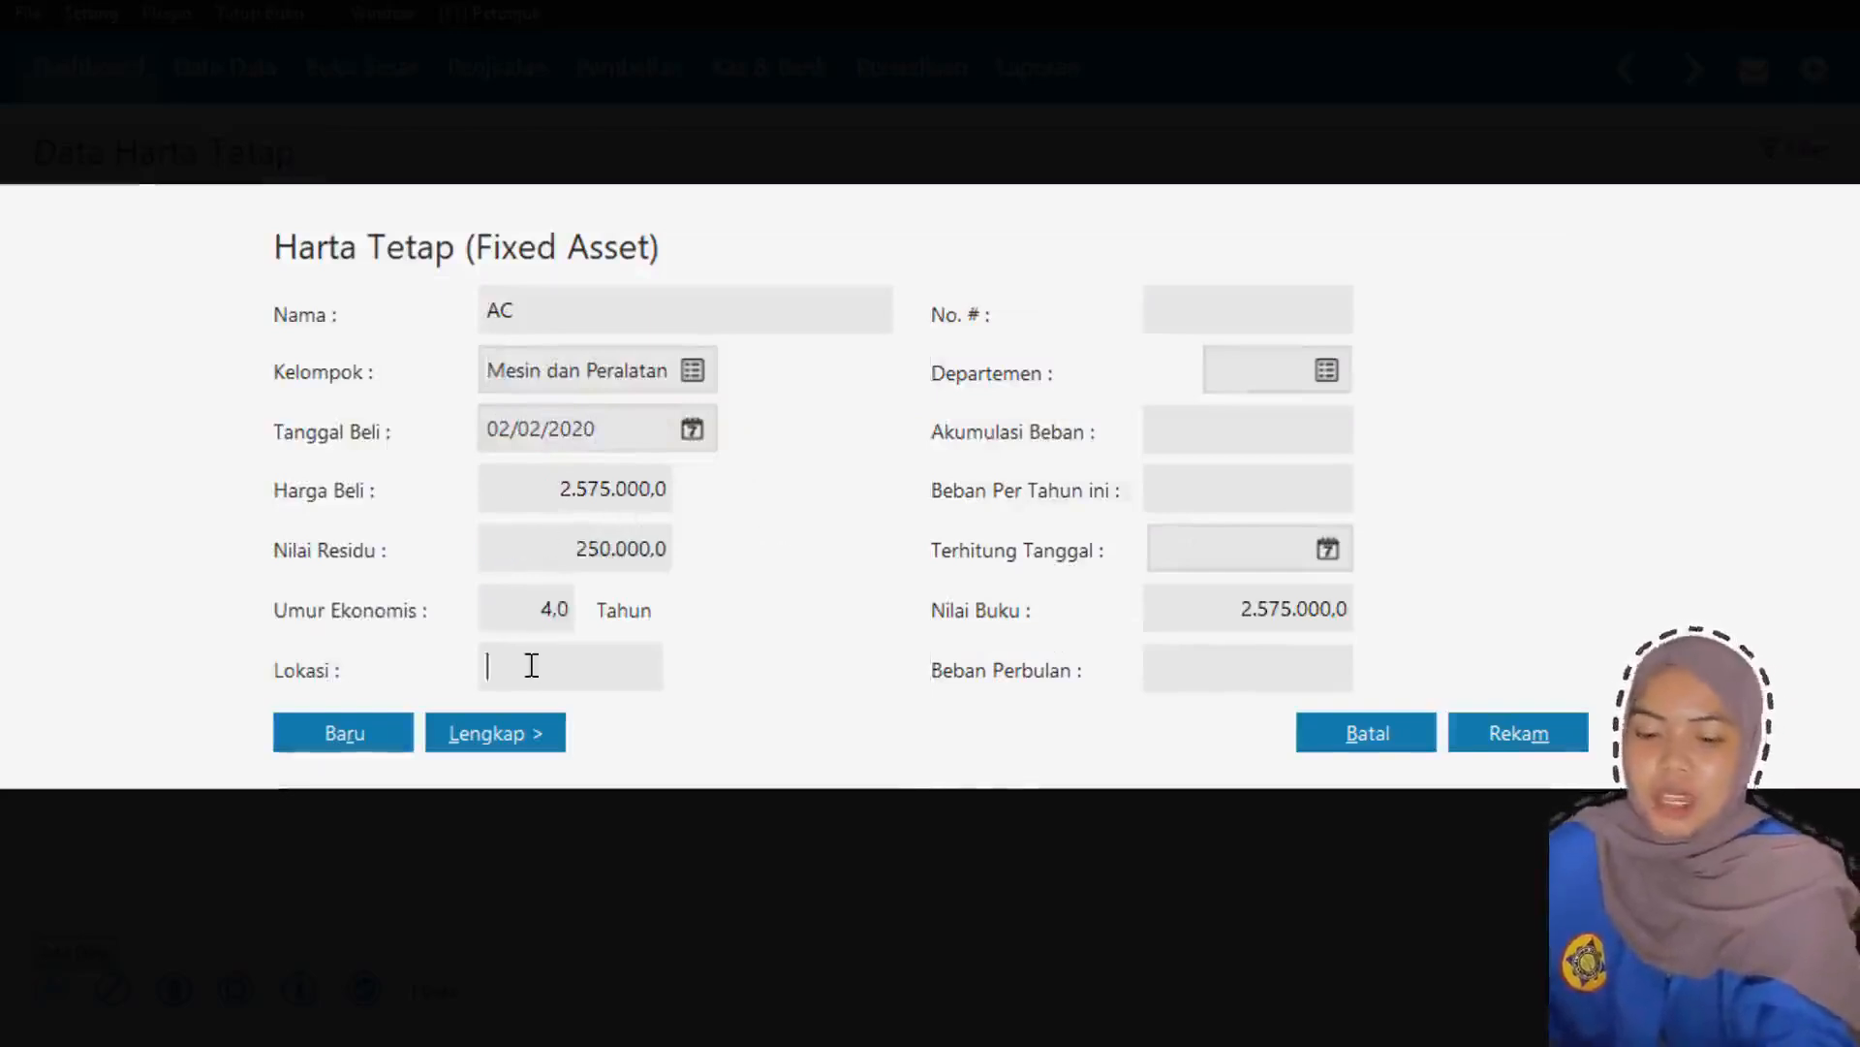
{"action": "type", "text": "Kantor"}
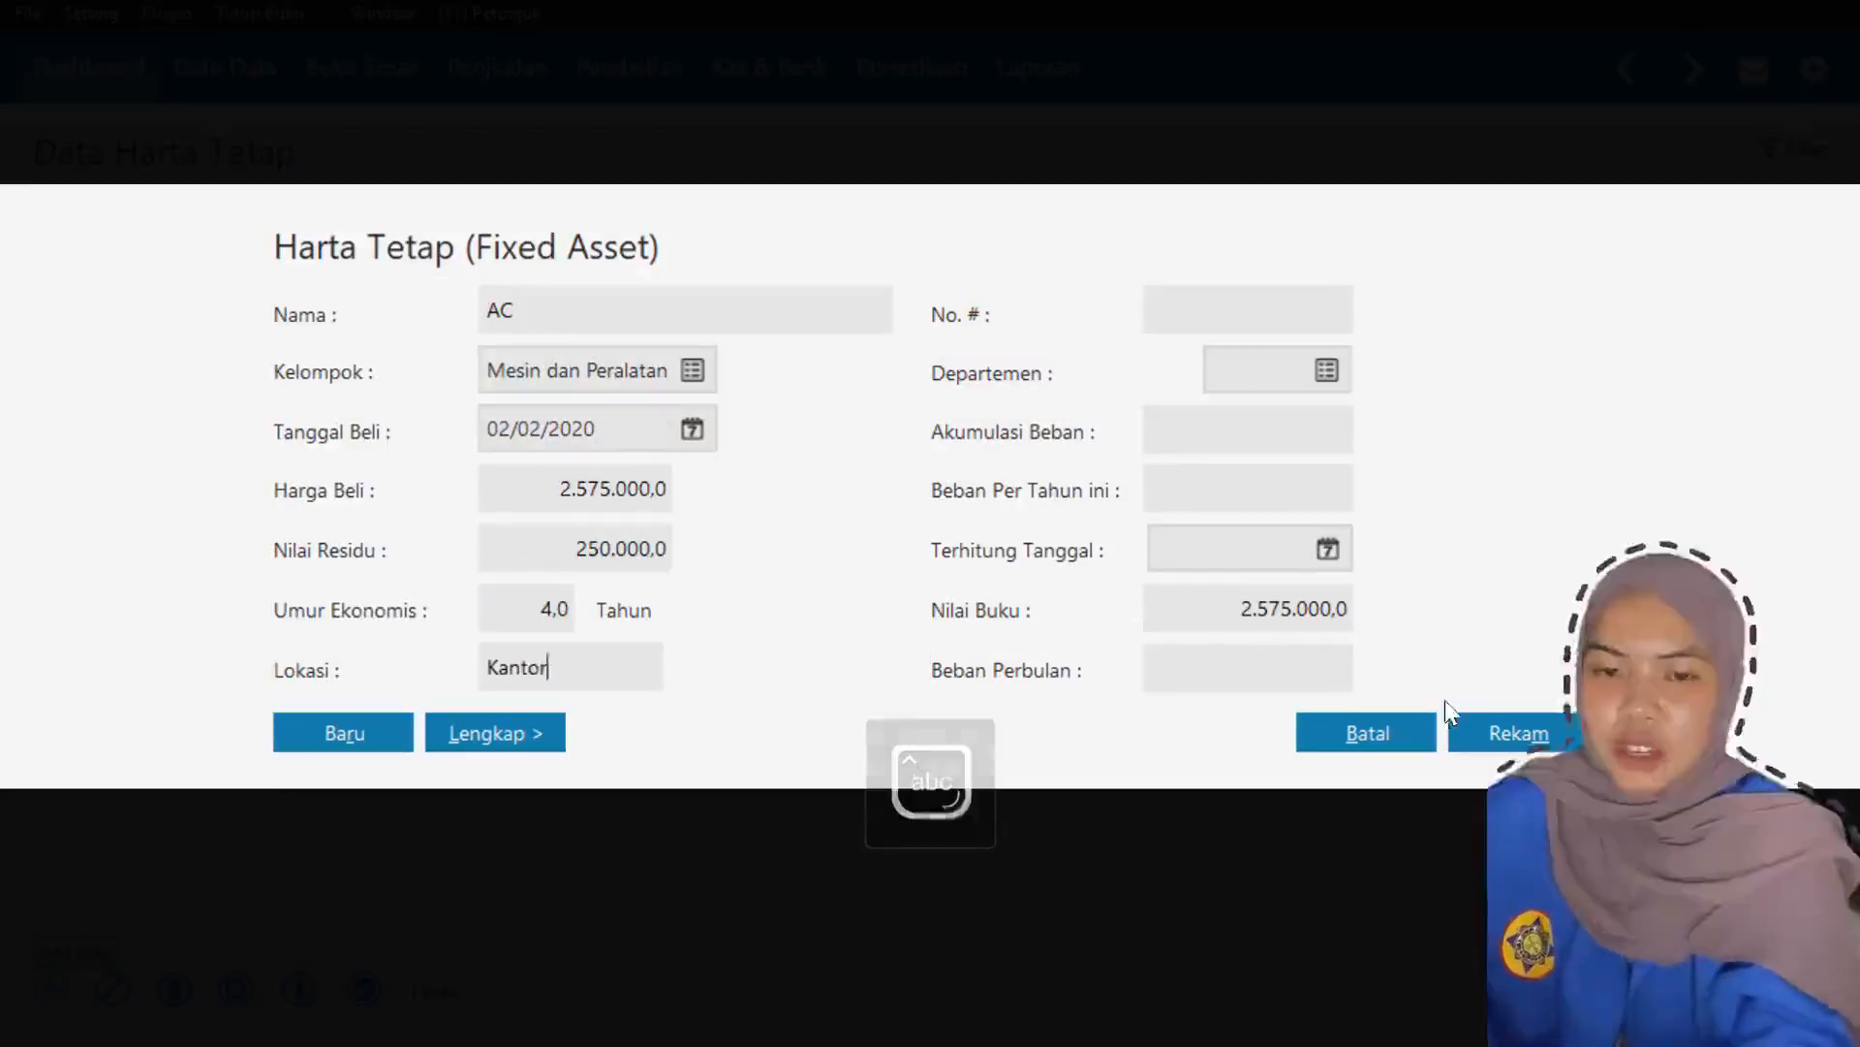
{"action": "left_click", "coordinate": [1514, 728]}
{"action": "left_click", "coordinate": [1511, 729]}
{"action": "left_click", "coordinate": [1387, 680]}
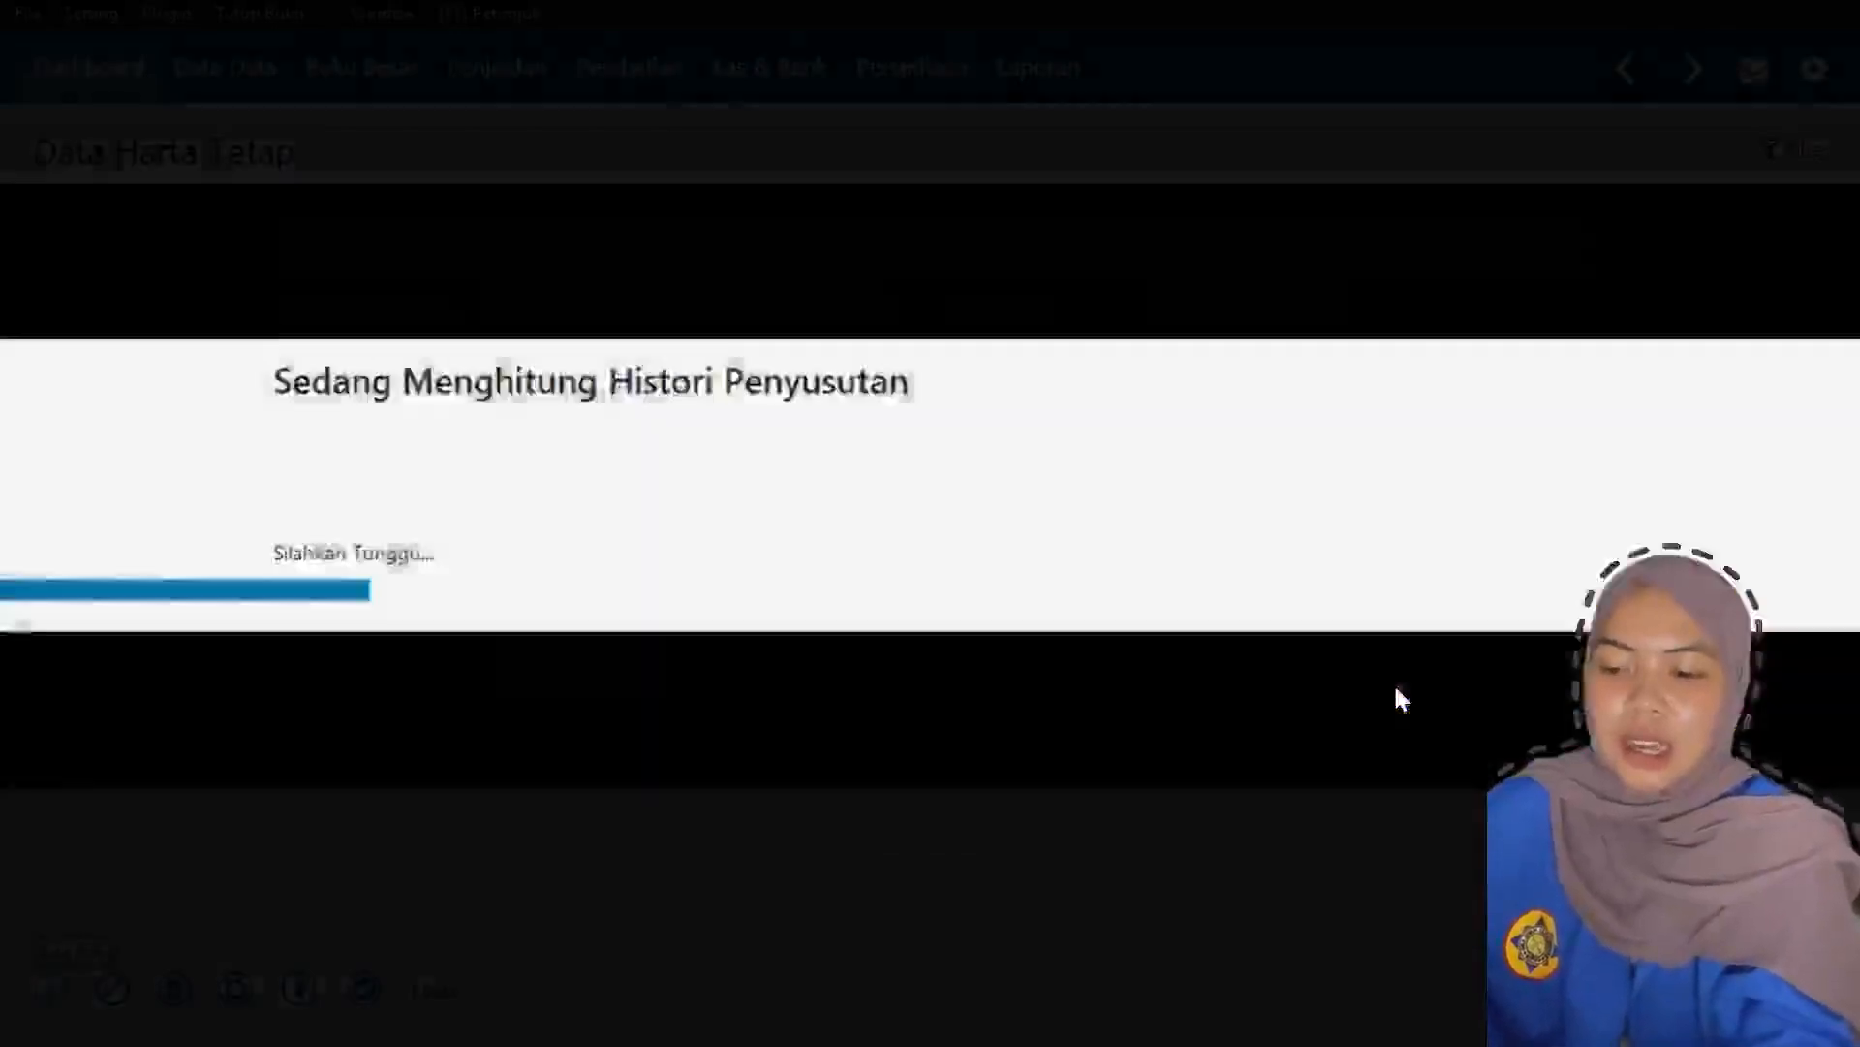
{"action": "left_click", "coordinate": [1611, 986]}
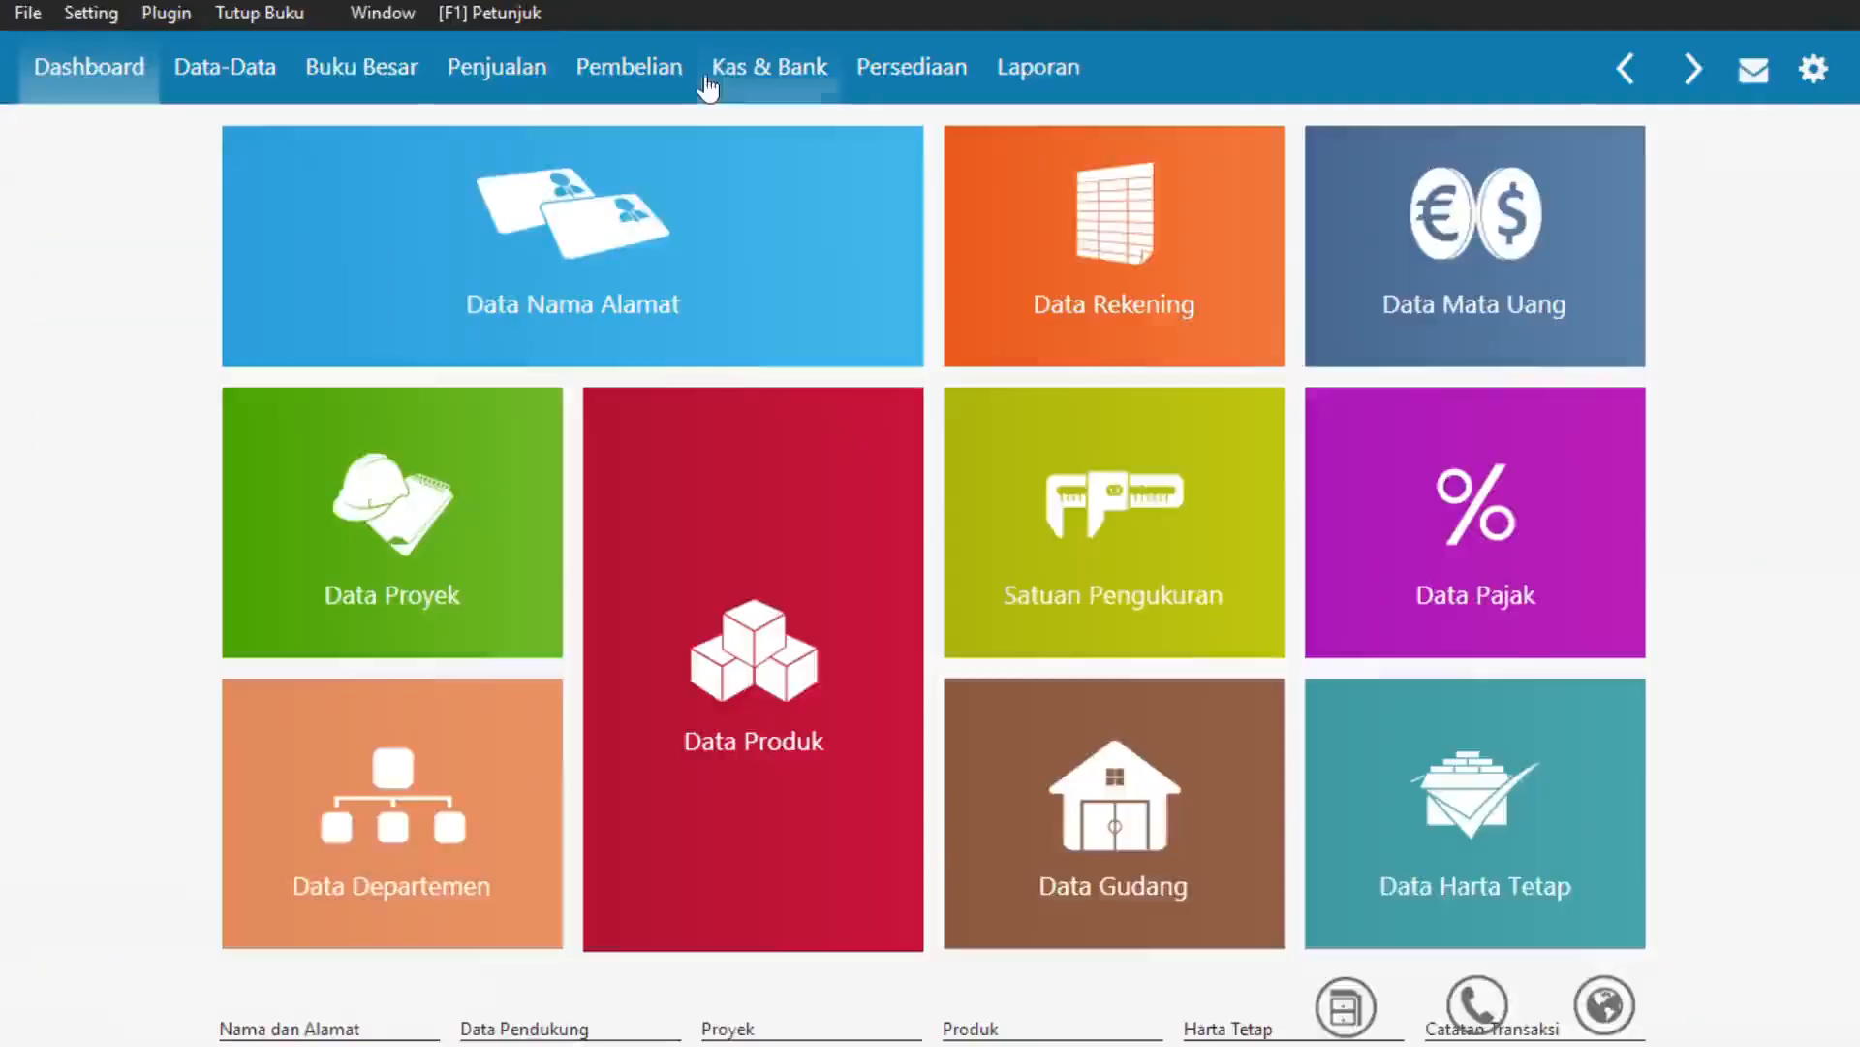
- Start a new Kas Keluar transaction with Bank as the cash account
{"action": "left_click", "coordinate": [724, 90]}
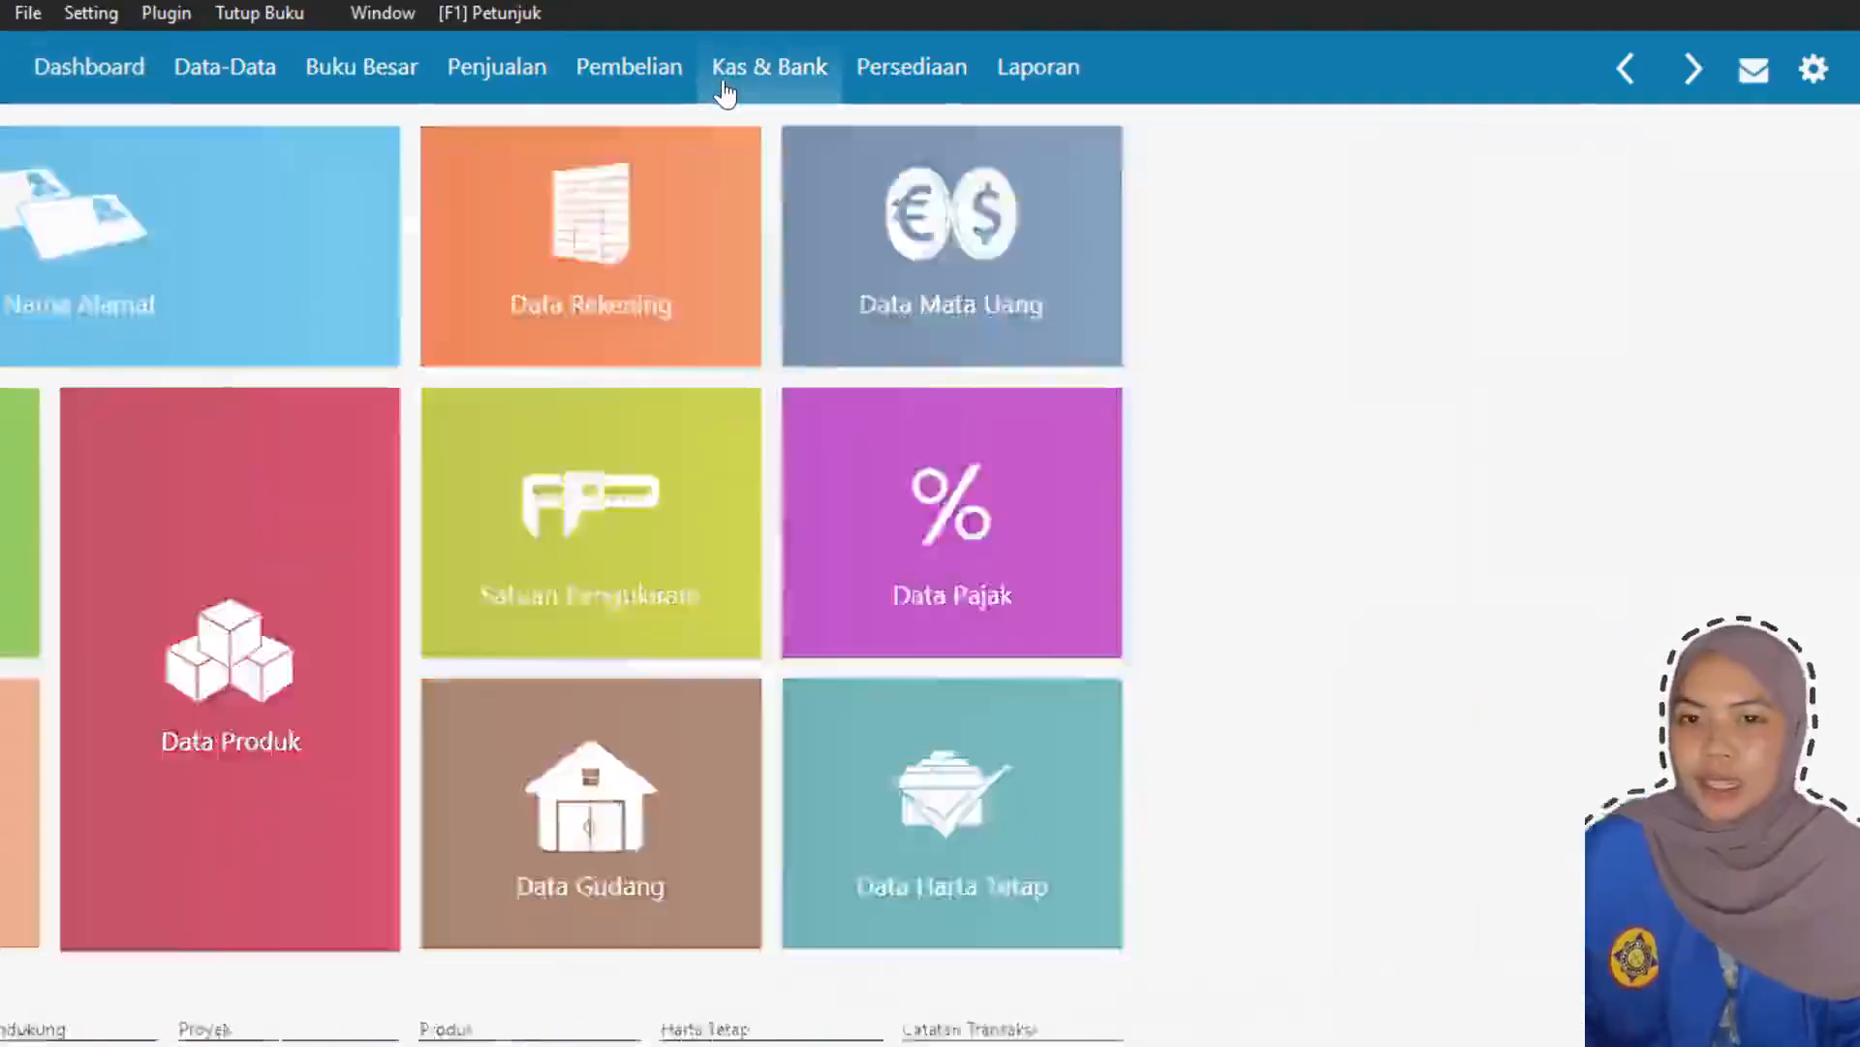
{"action": "left_click", "coordinate": [475, 407]}
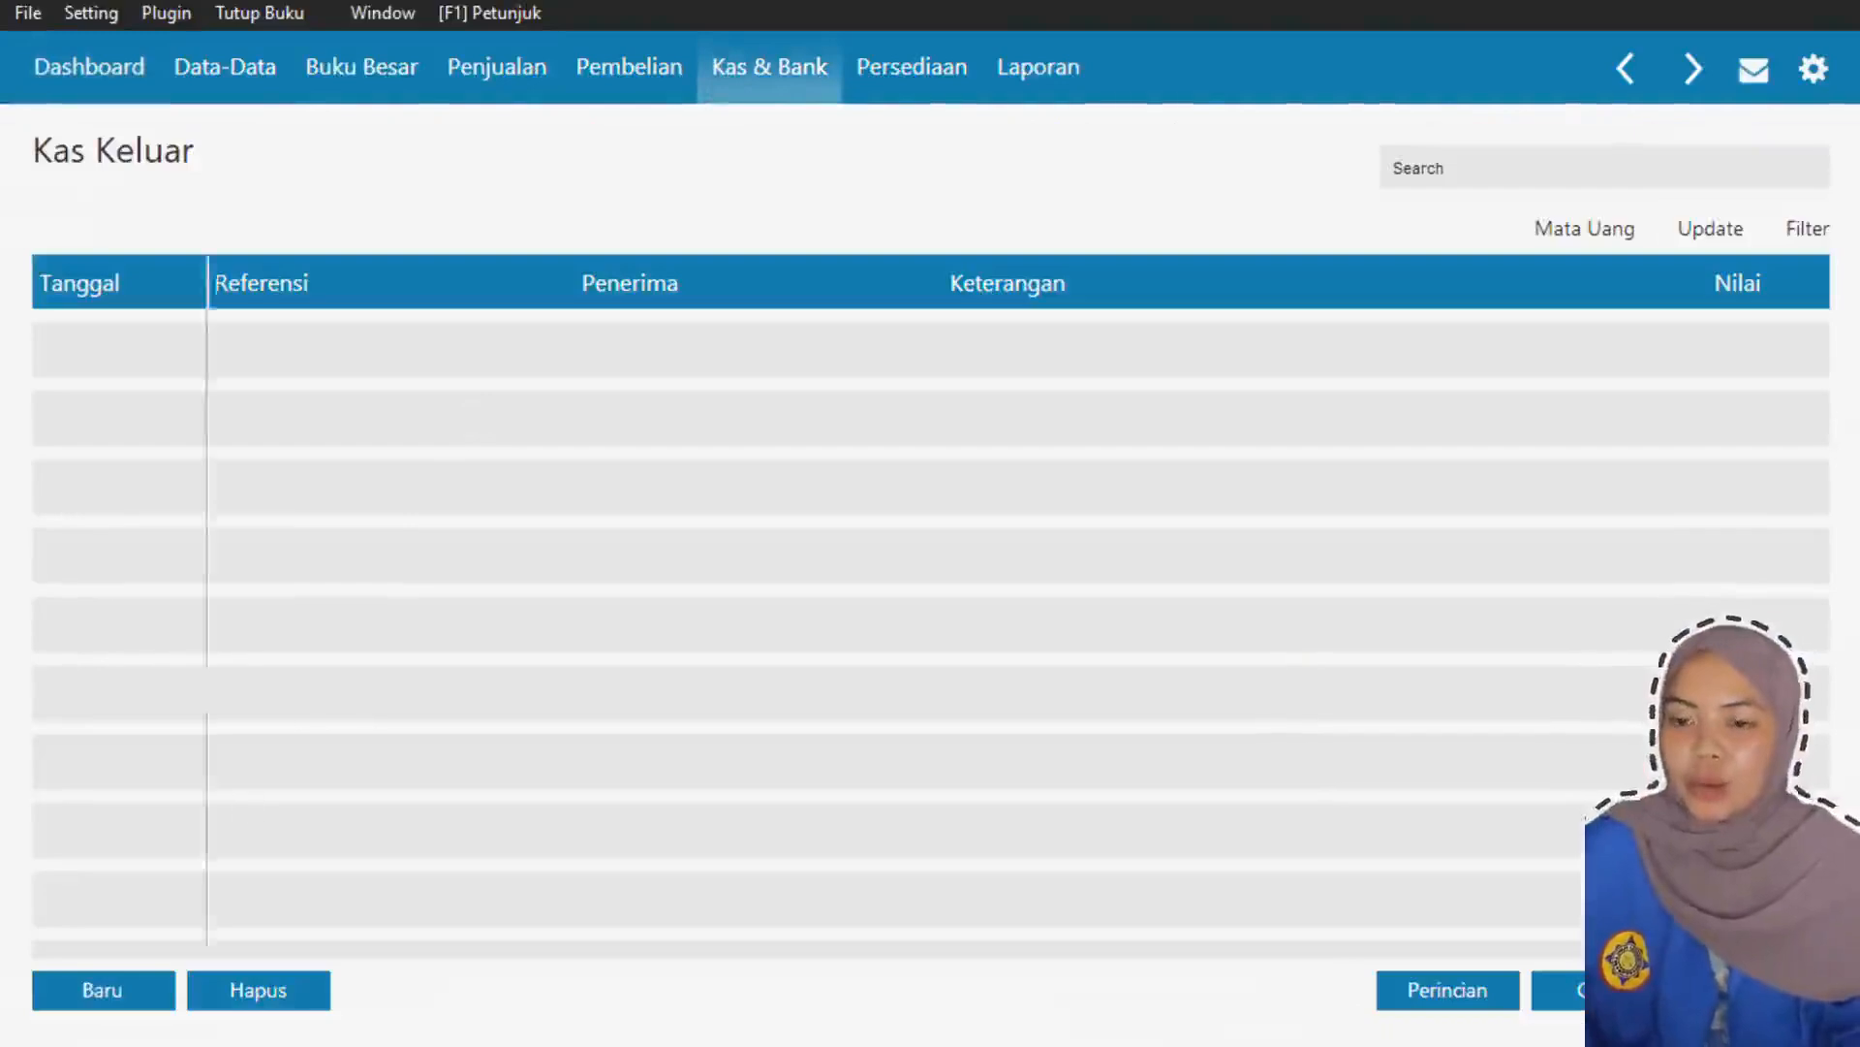
{"action": "left_click", "coordinate": [136, 989]}
{"action": "left_click", "coordinate": [883, 217]}
{"action": "left_click", "coordinate": [888, 220]}
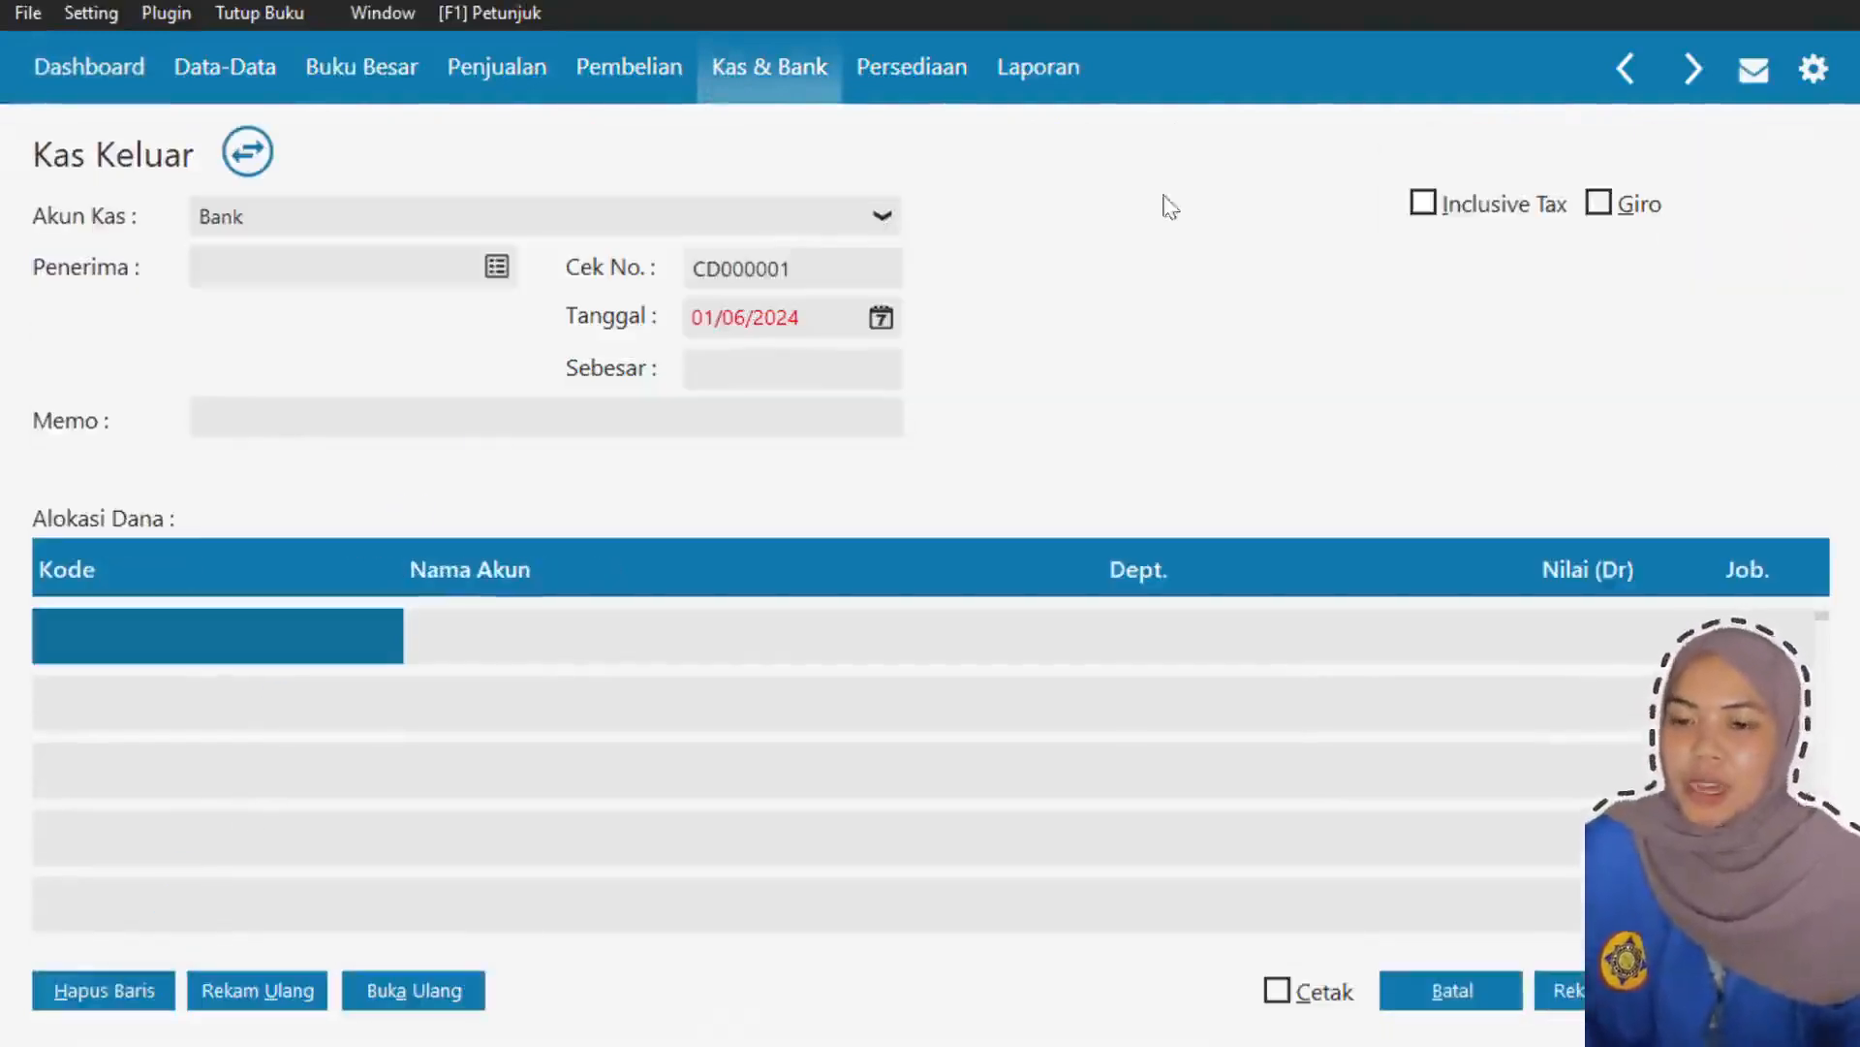
- From the Penerima selection, start a new Data Nama record of type Others with ID O-001
{"action": "left_click", "coordinate": [495, 261]}
{"action": "left_click", "coordinate": [495, 272]}
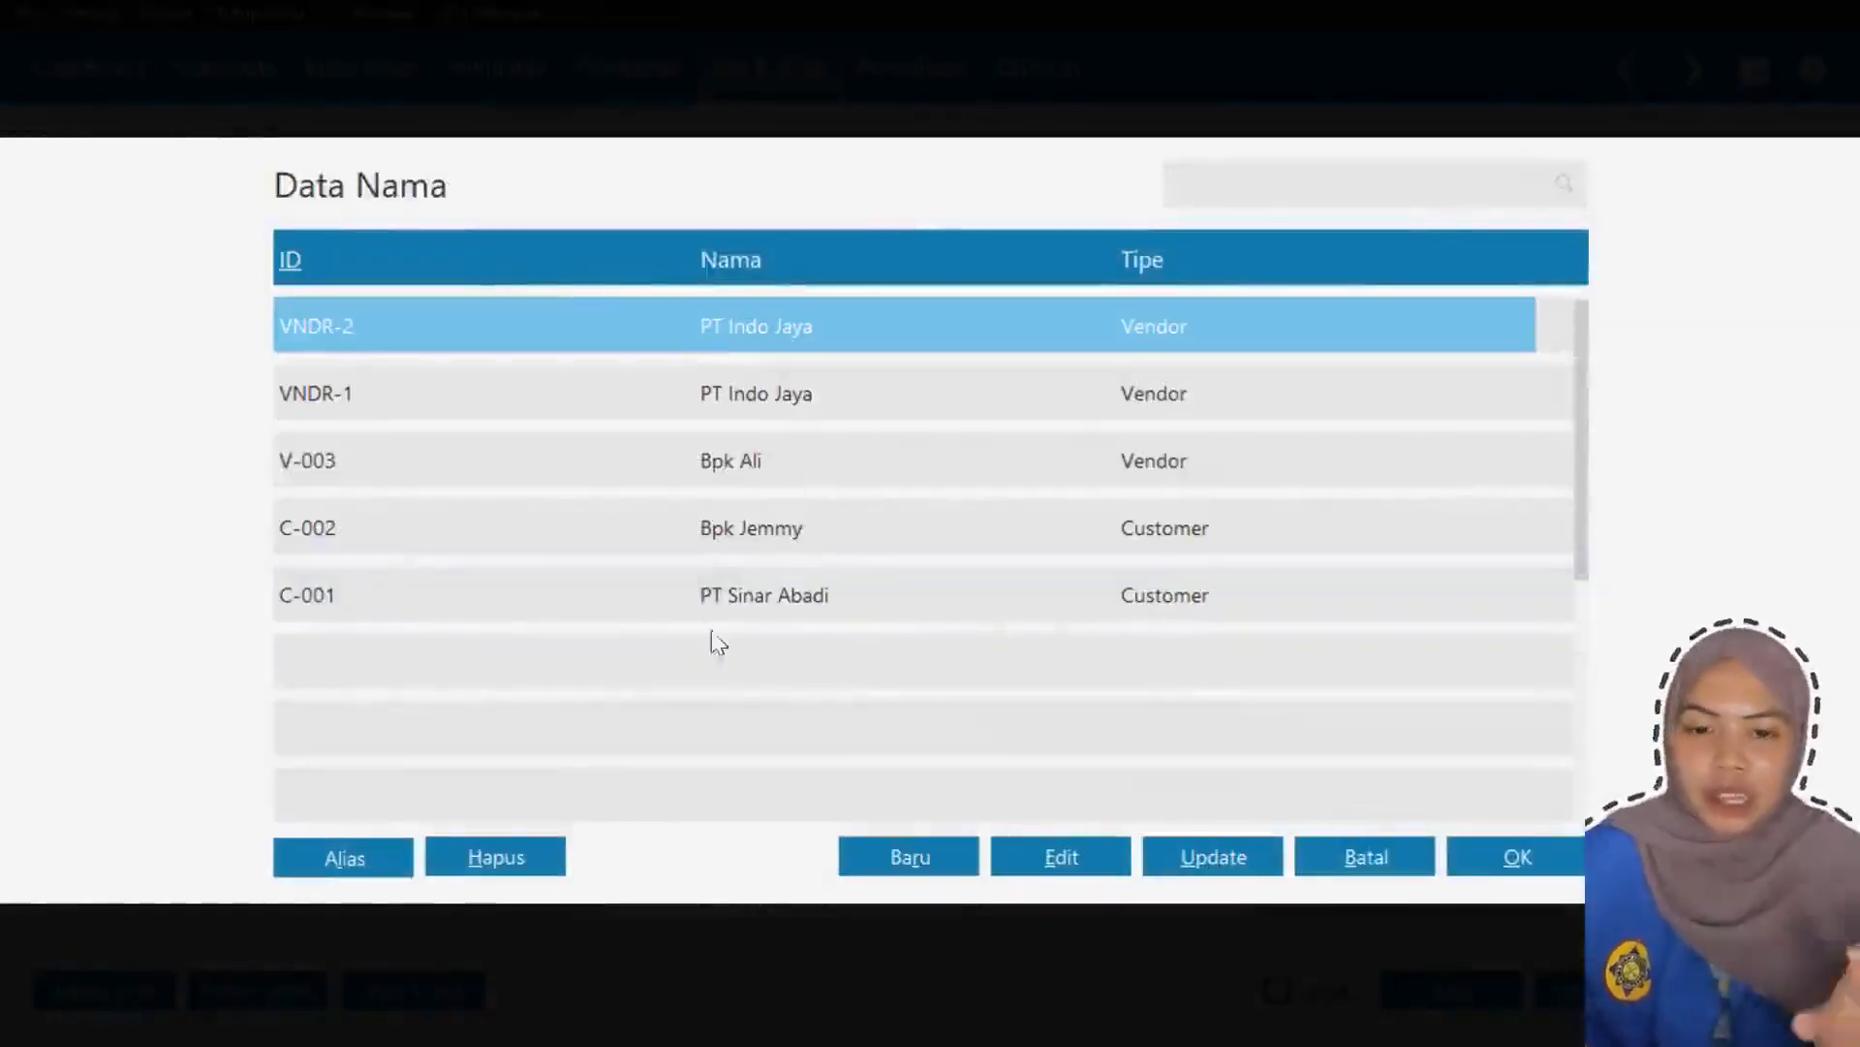
{"action": "left_click", "coordinate": [886, 862]}
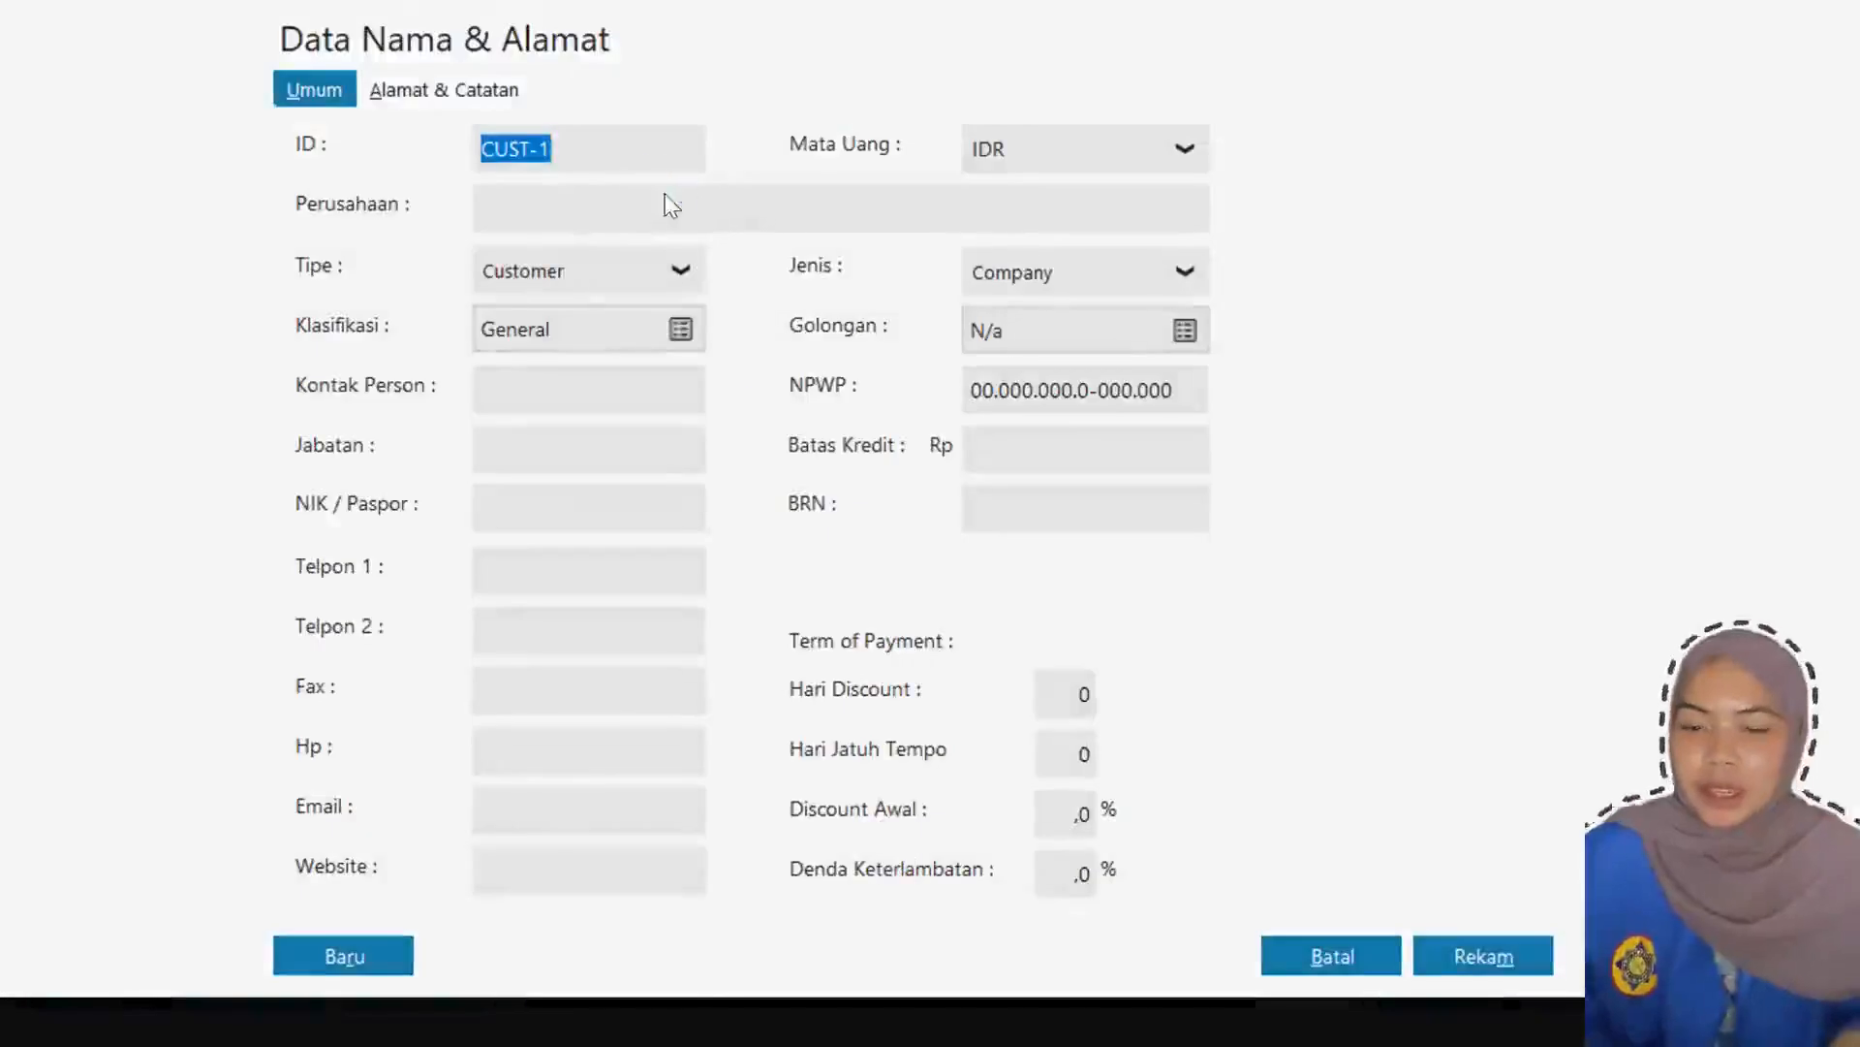
{"action": "left_click", "coordinate": [681, 272]}
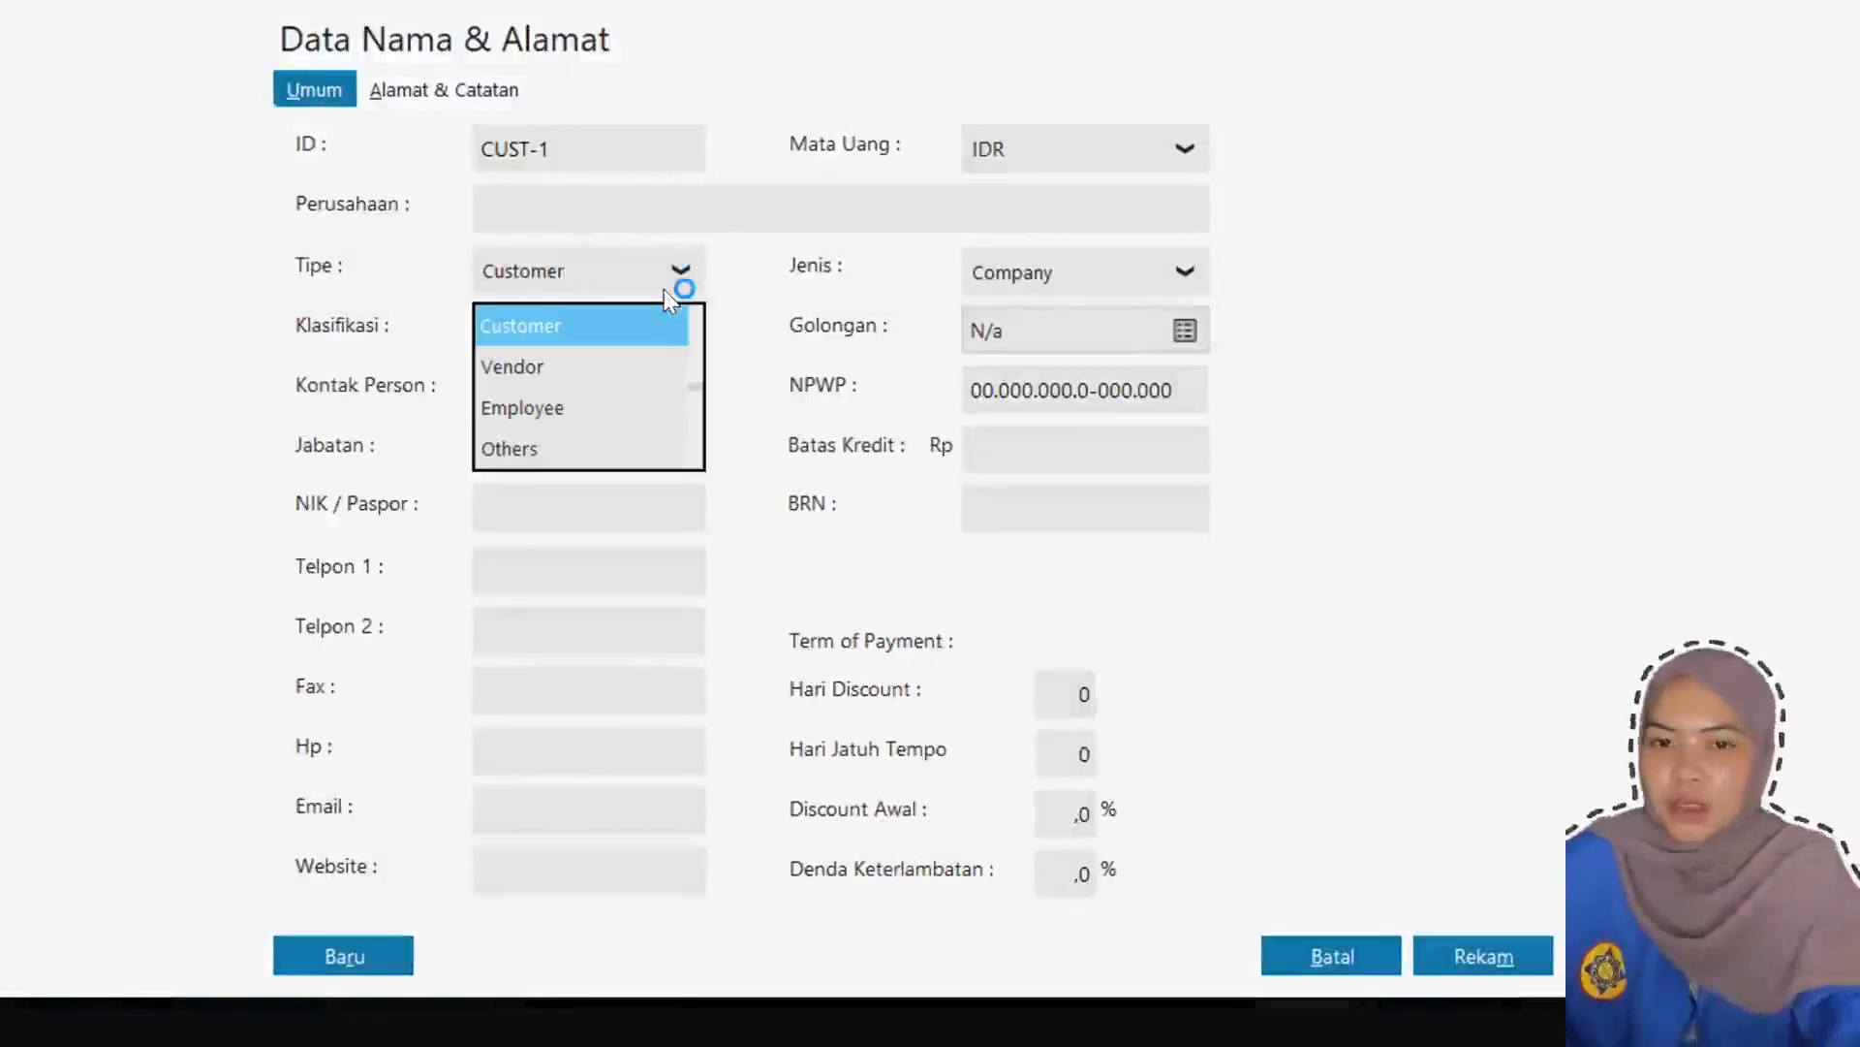
{"action": "left_click", "coordinate": [601, 446]}
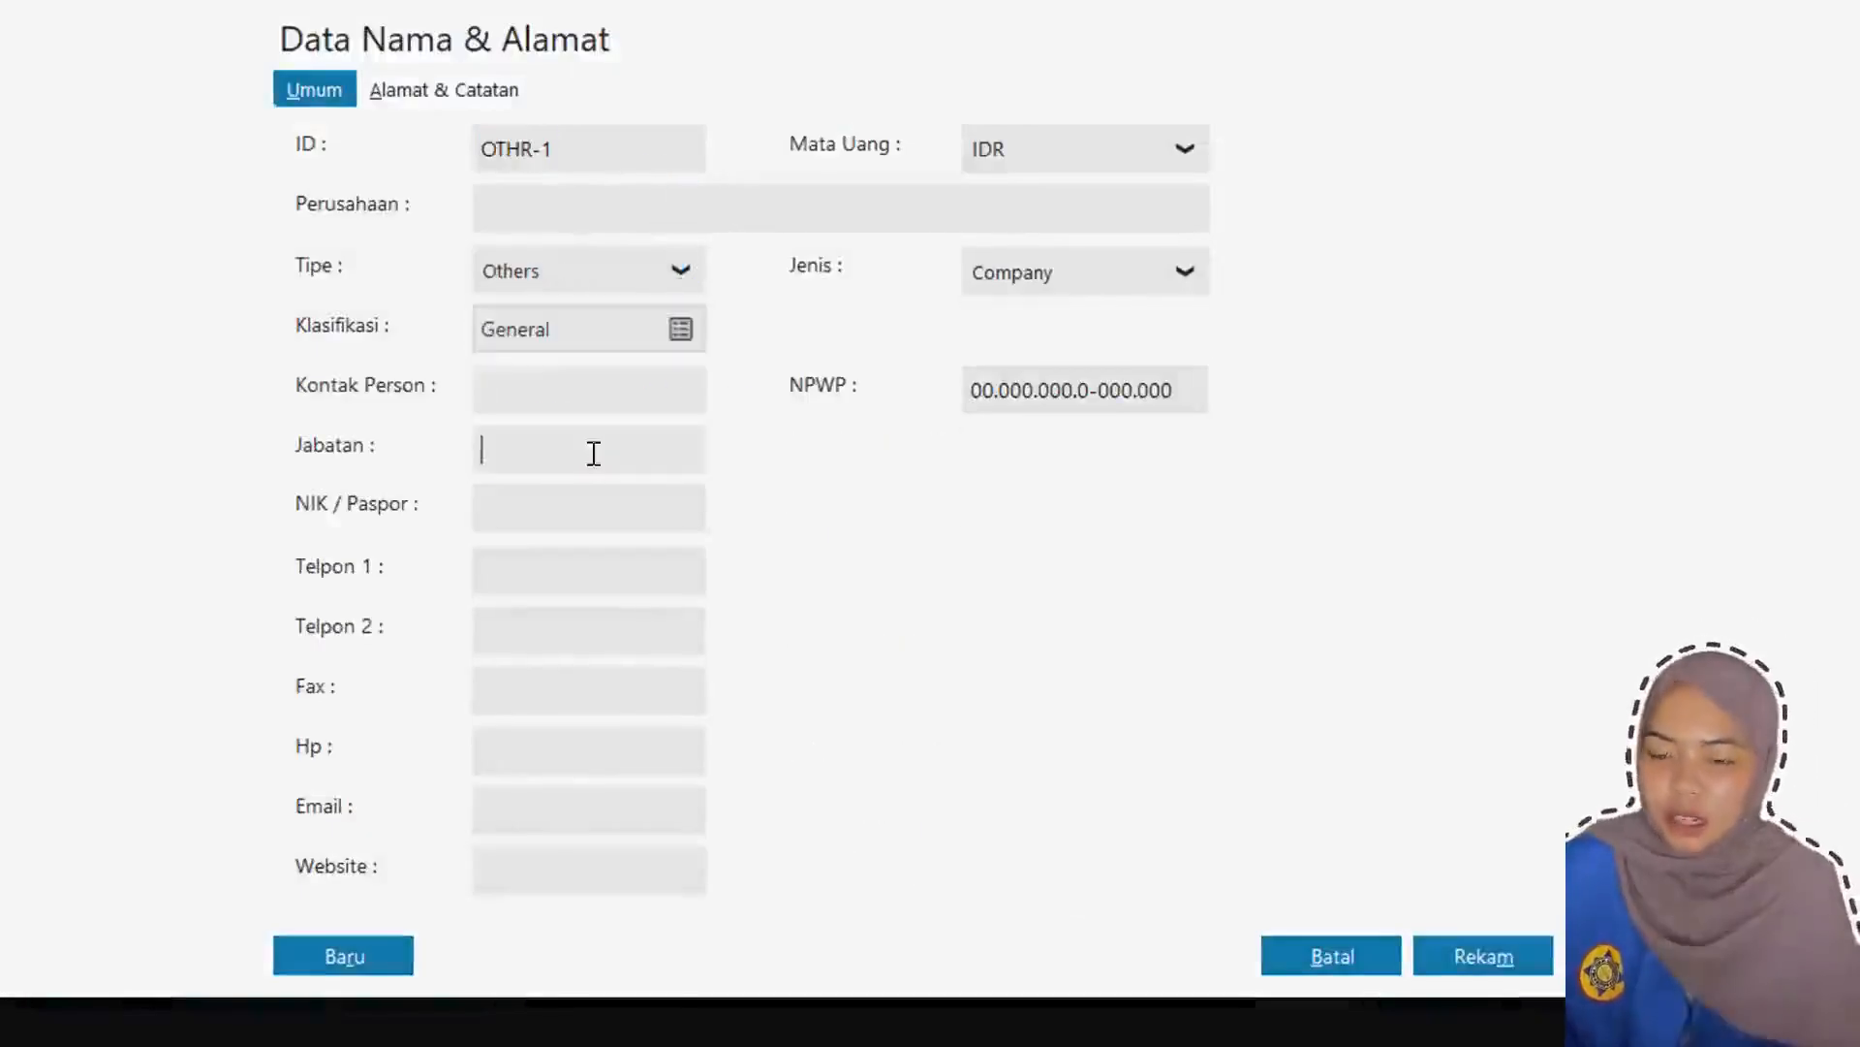
{"action": "double_click", "coordinate": [569, 157]}
{"action": "key", "text": "Caps_Lock"}
{"action": "type", "text": "O-"}
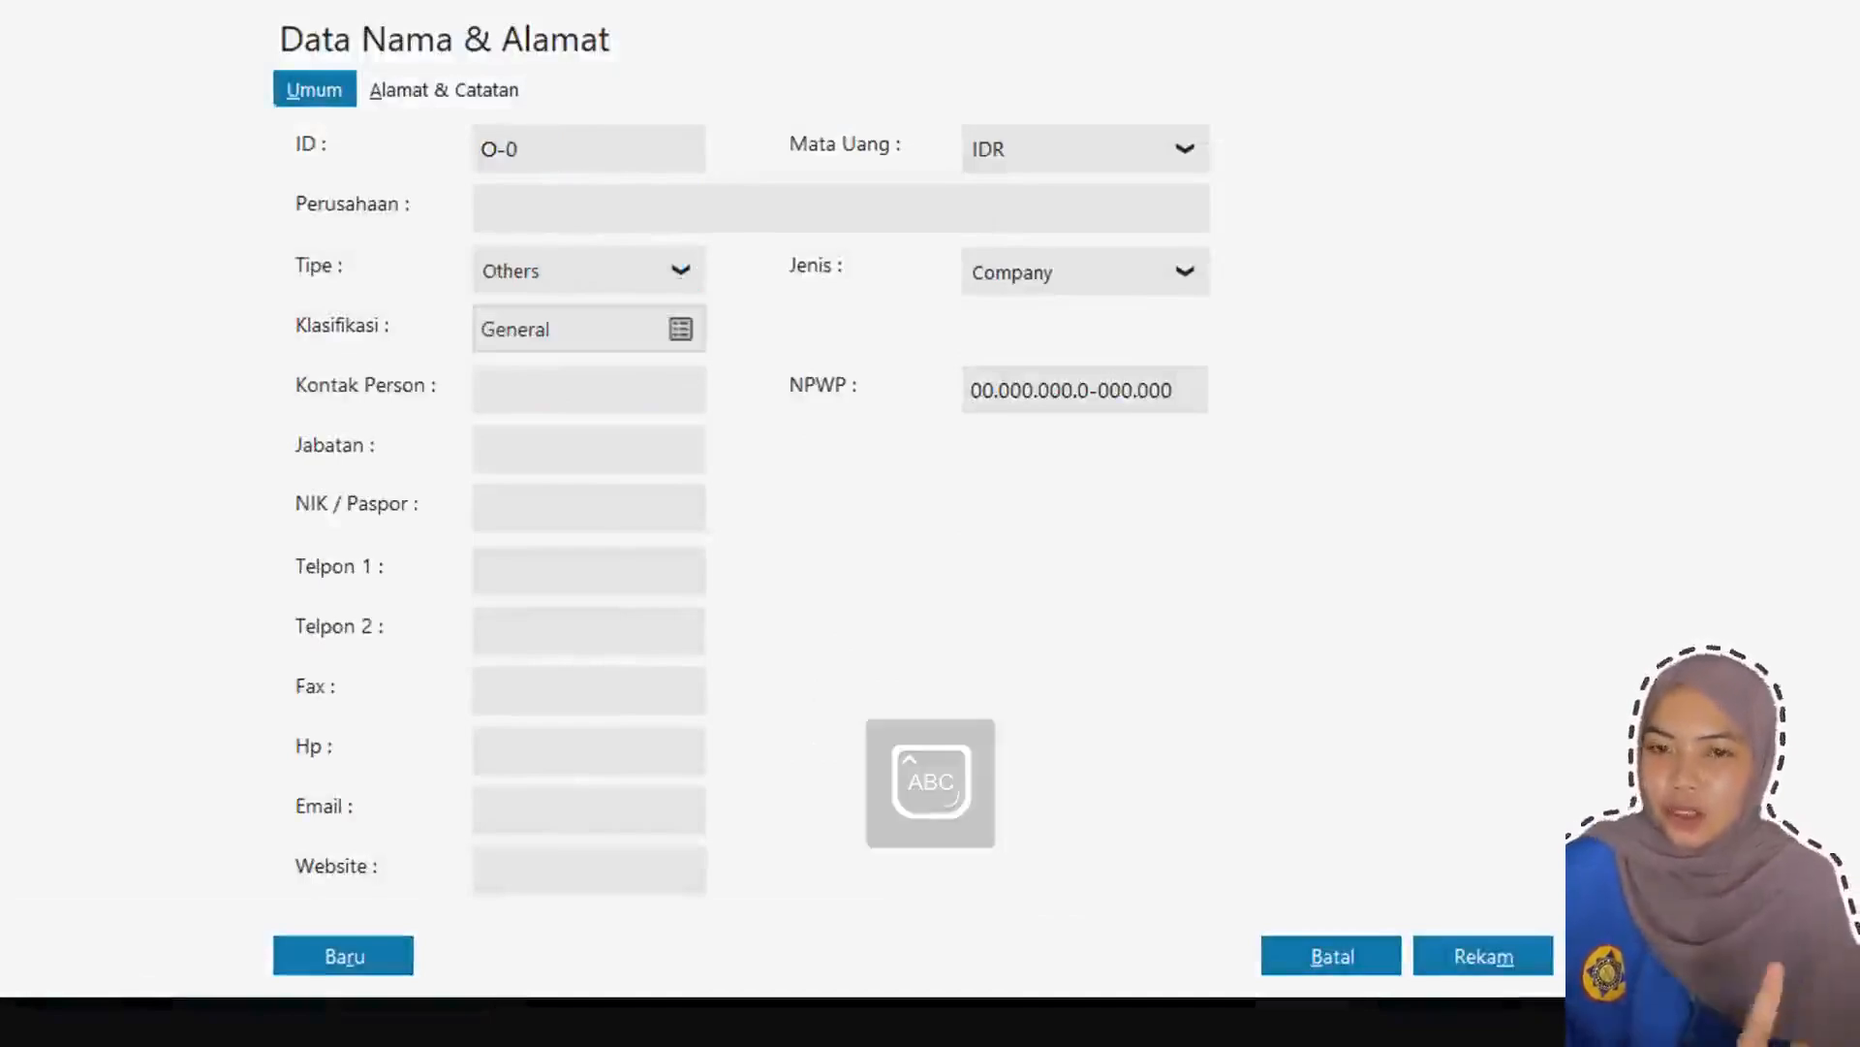
{"action": "type", "text": "001"}
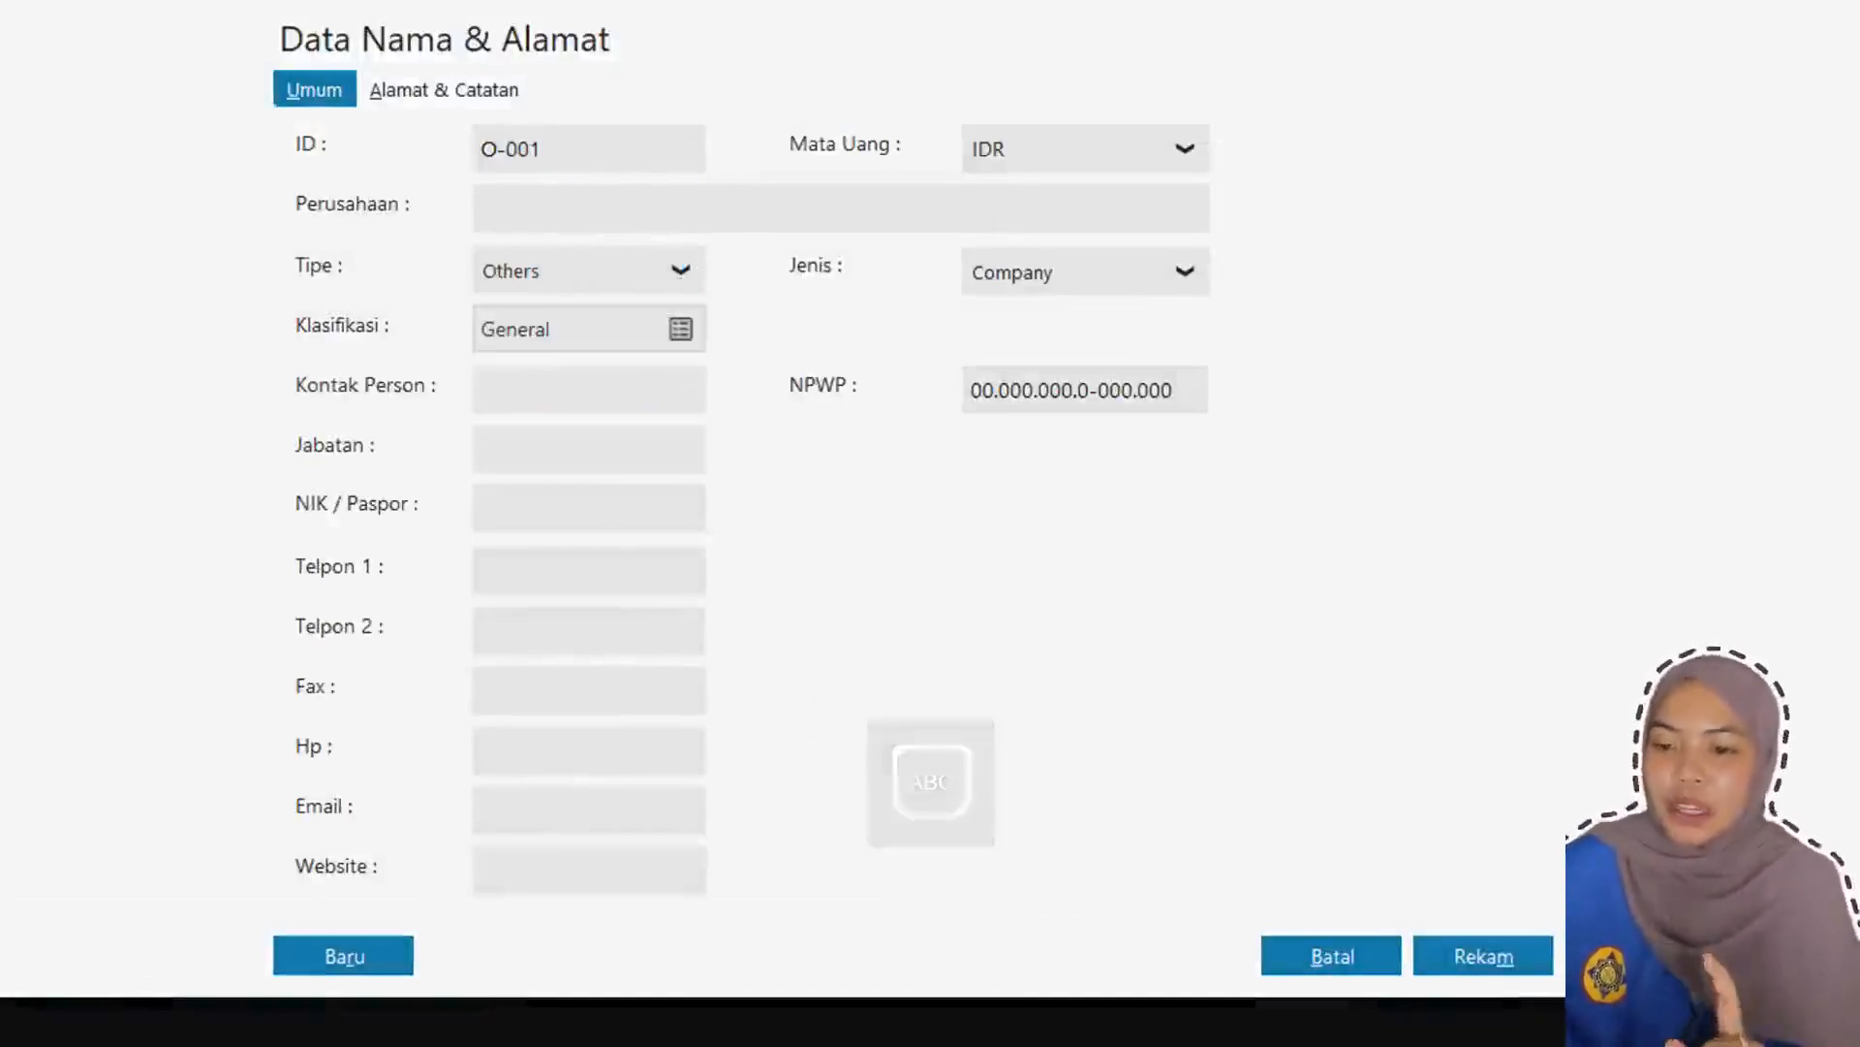
- Enter the payee's name in the Perusahaan field of the O-001 record and record it
{"action": "left_click", "coordinate": [523, 203]}
{"action": "type", "text": "B"}
{"action": "key", "text": "Caps_Lock"}
{"action": "type", "text": "pk A"}
{"action": "key", "text": "Caps_Lock"}
{"action": "type", "text": "hmad"}
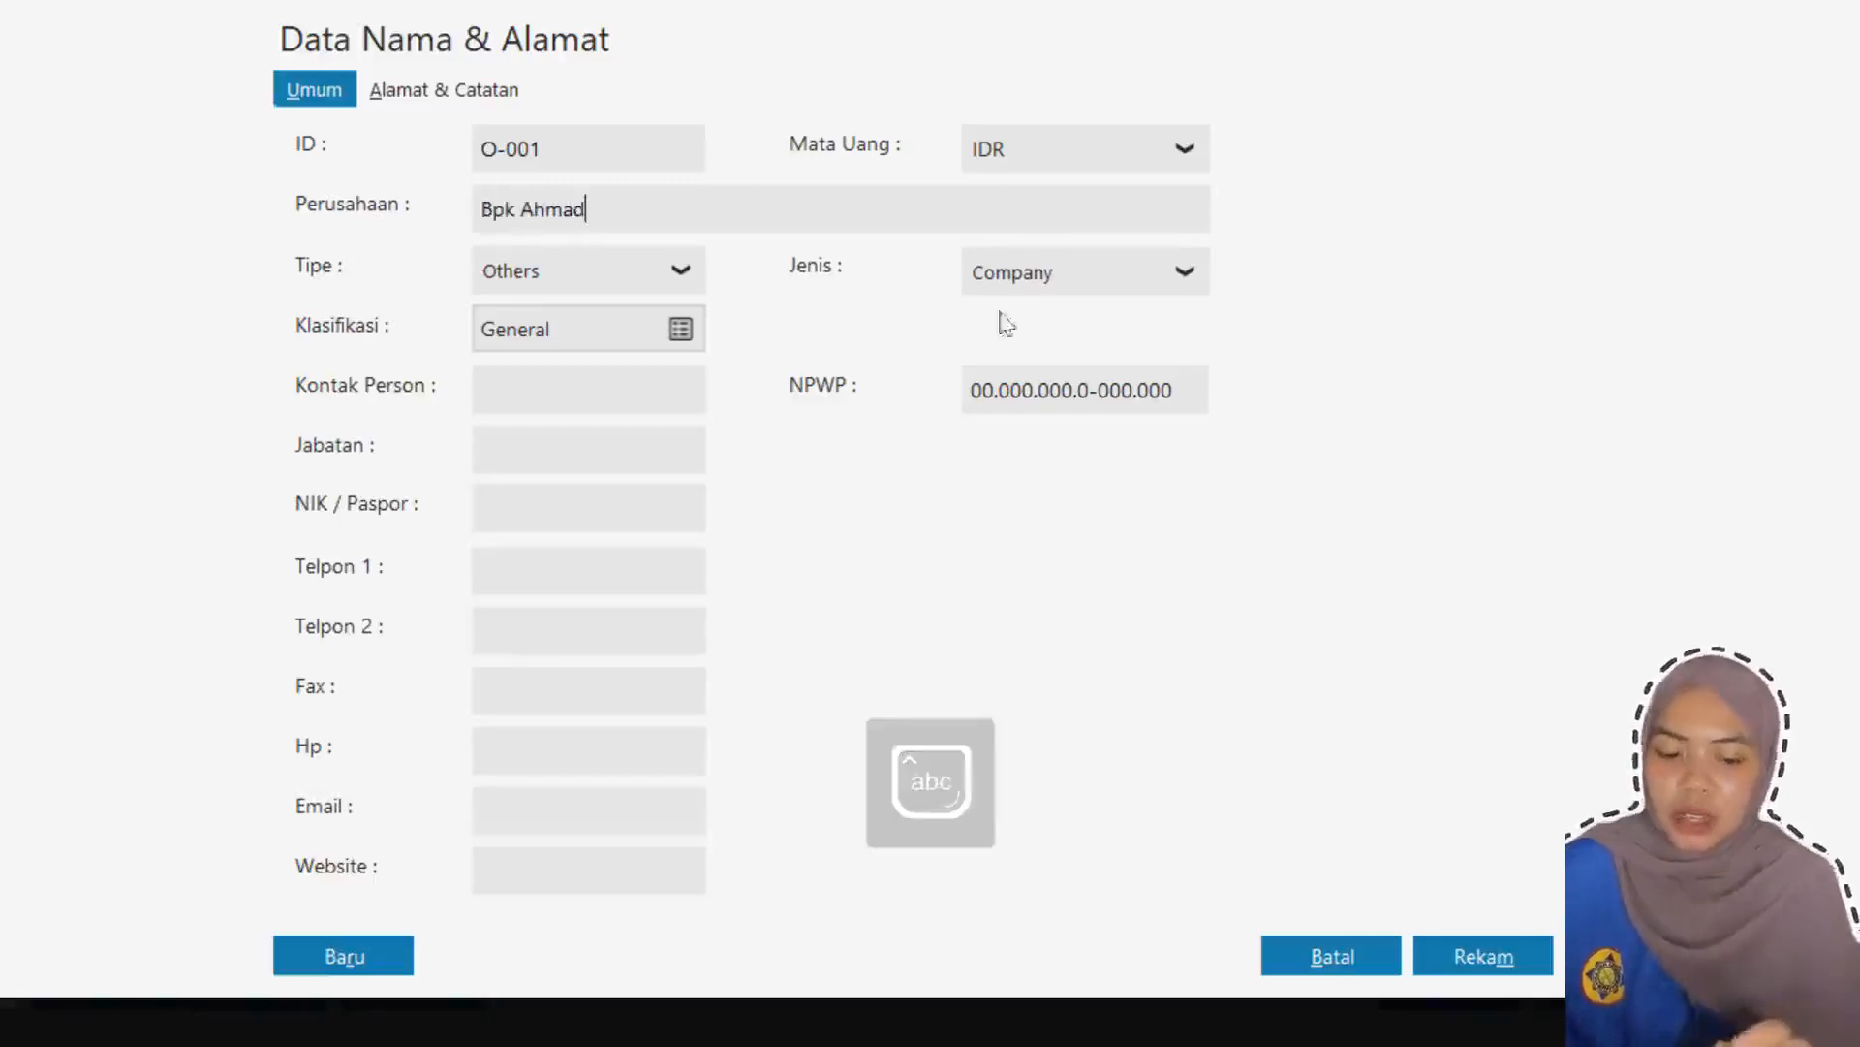
{"action": "left_click", "coordinate": [1487, 942]}
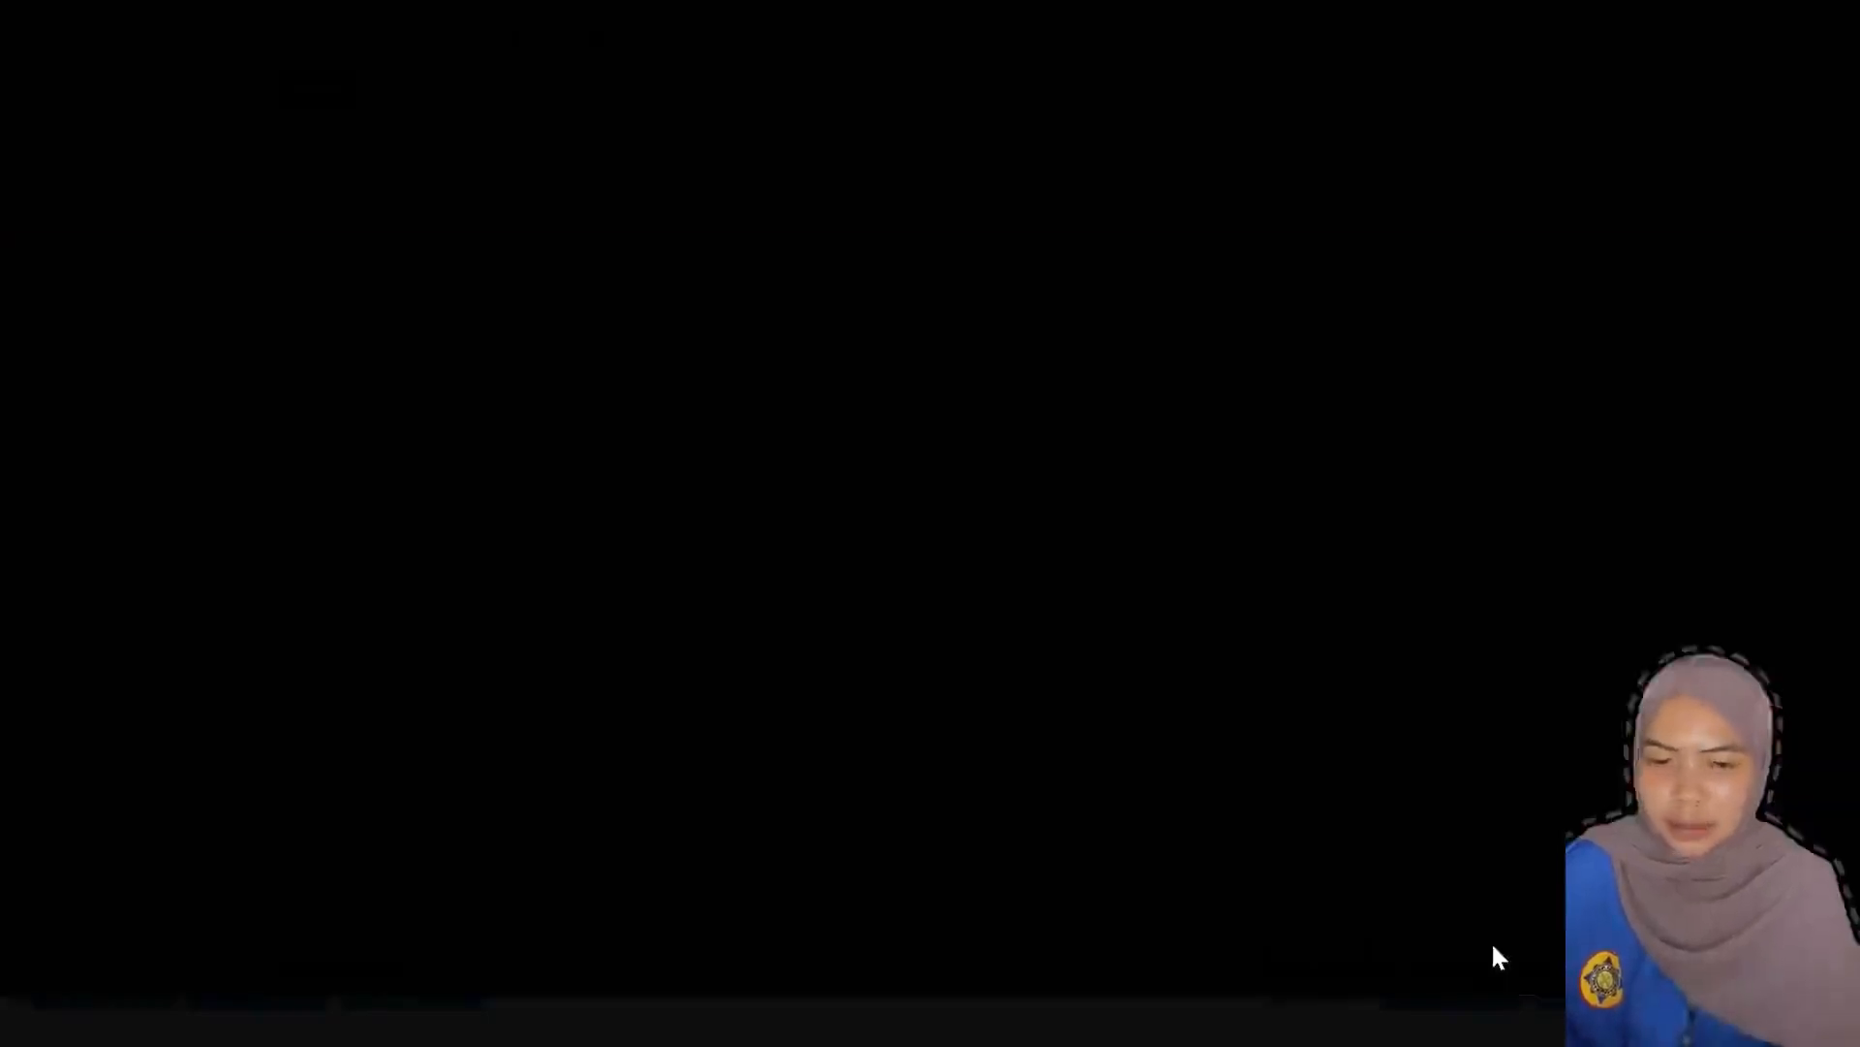
{"action": "left_click", "coordinate": [1367, 696]}
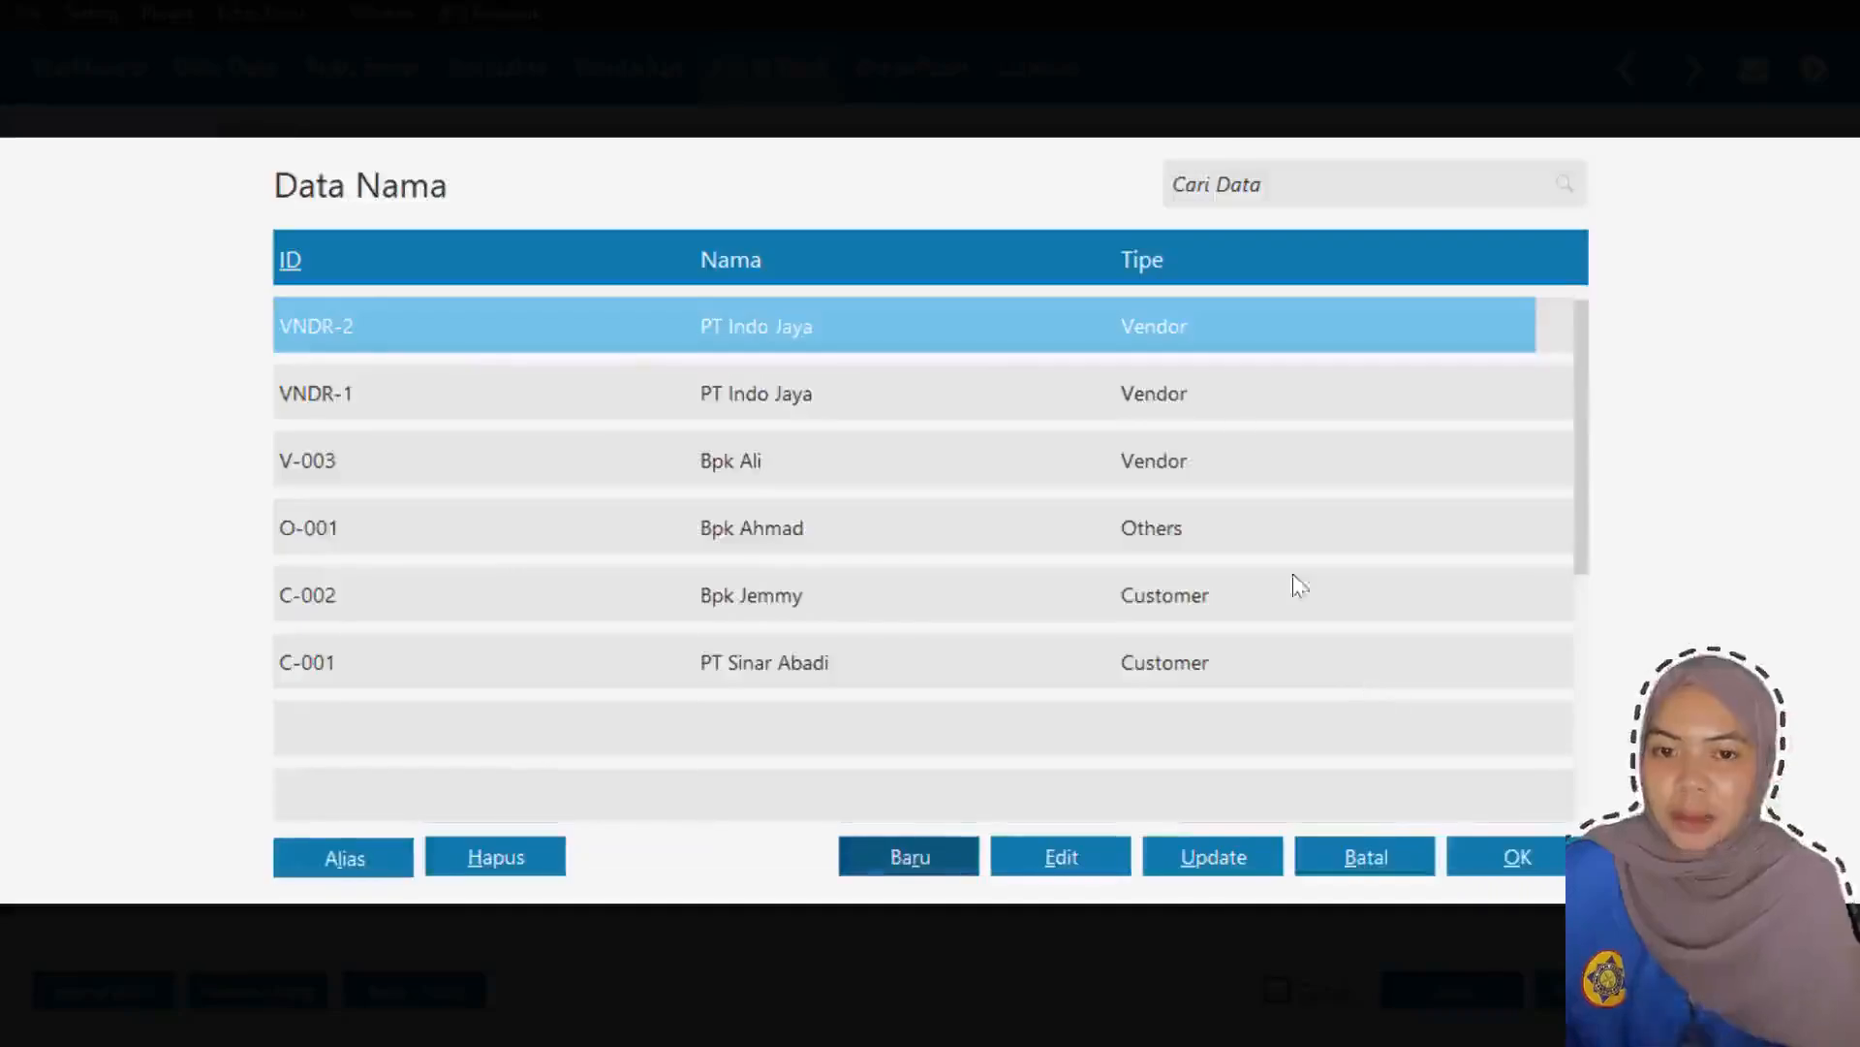
- Choose the O-001 contact as Penerima of the cash payment and set its date to 11/01/2021
{"action": "double_click", "coordinate": [946, 527]}
{"action": "left_click", "coordinate": [792, 332]}
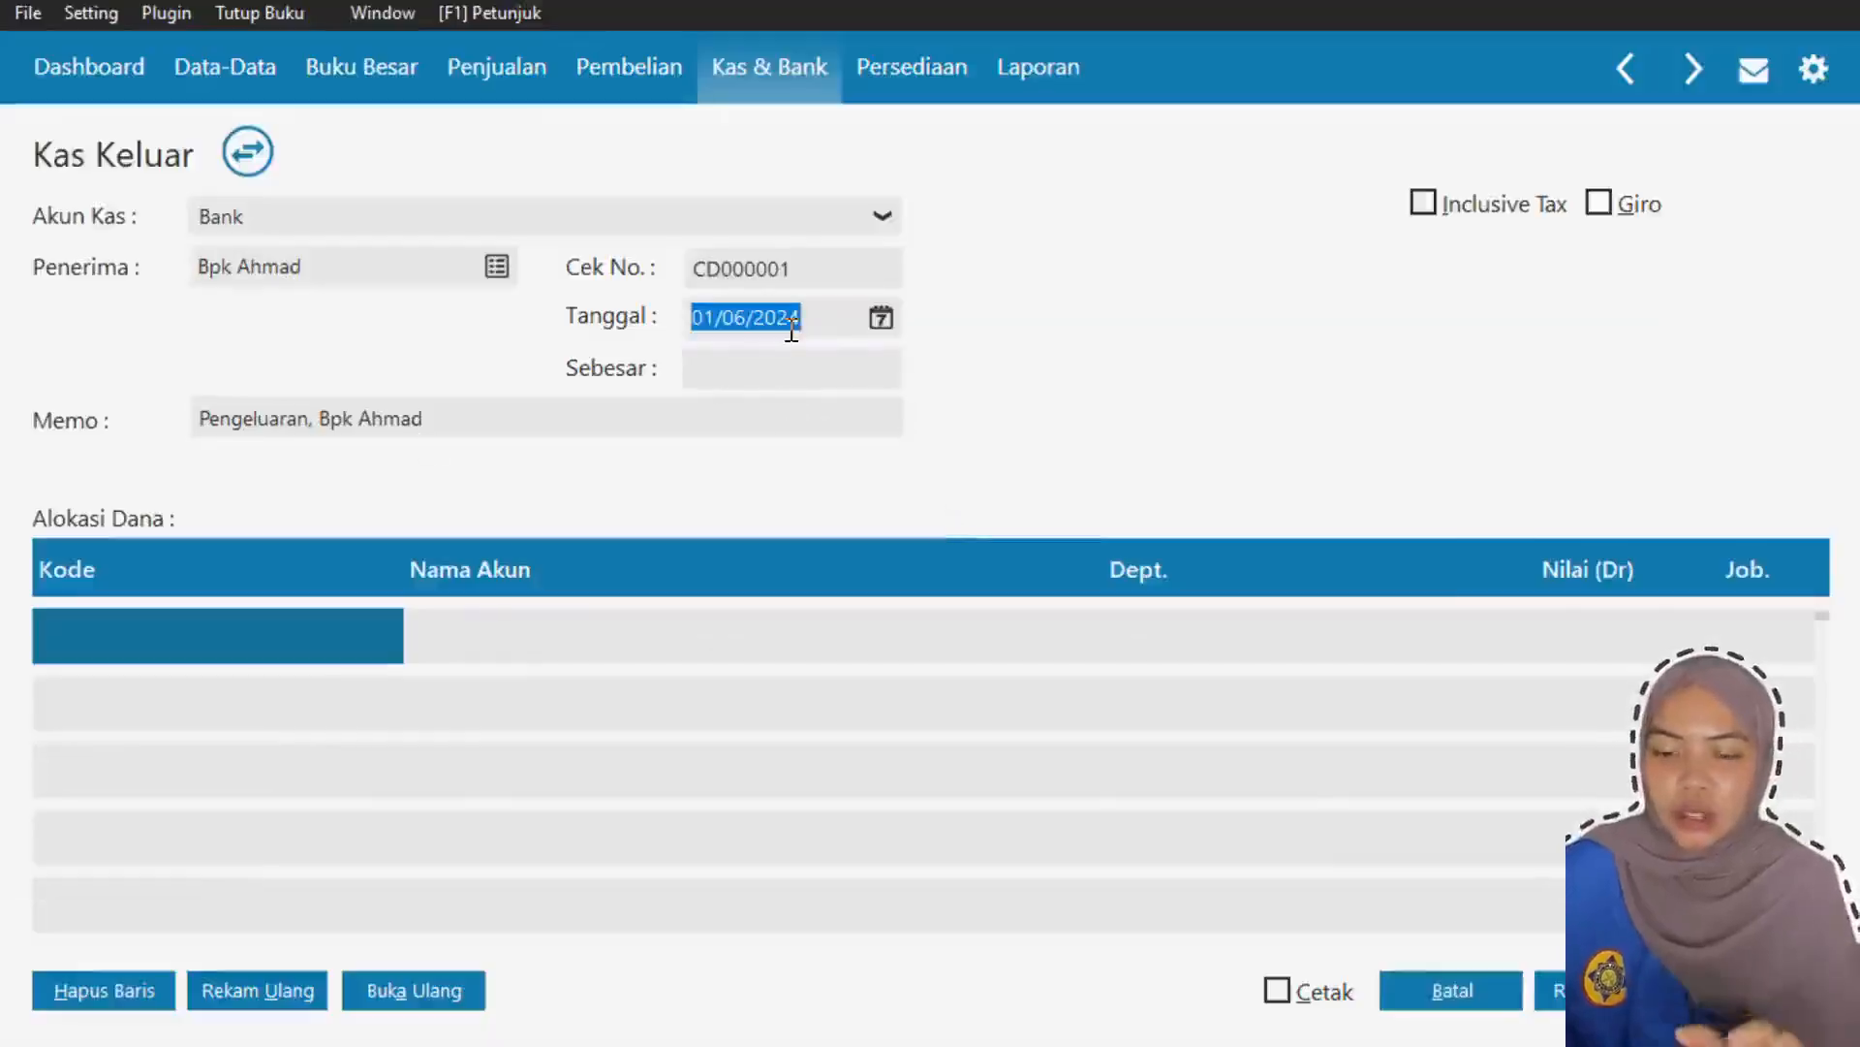
{"action": "type", "text": "11/0"}
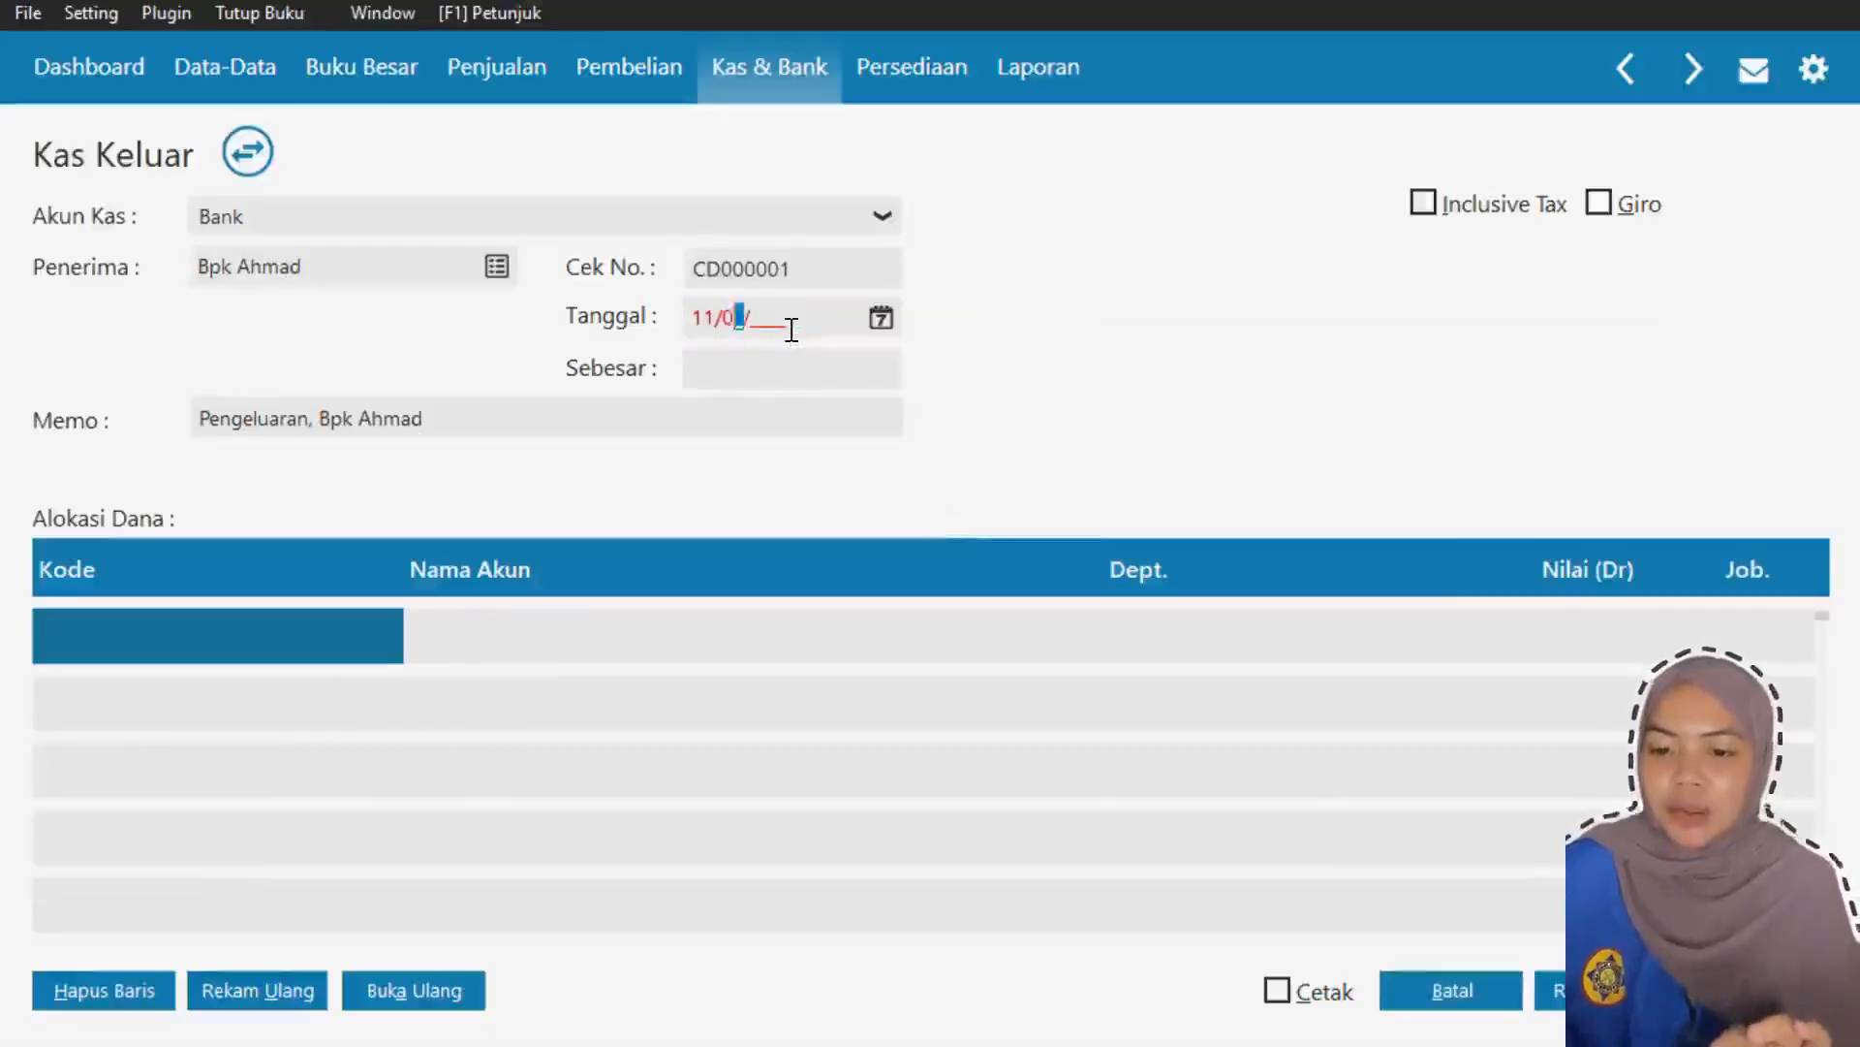
{"action": "type", "text": "1/2021"}
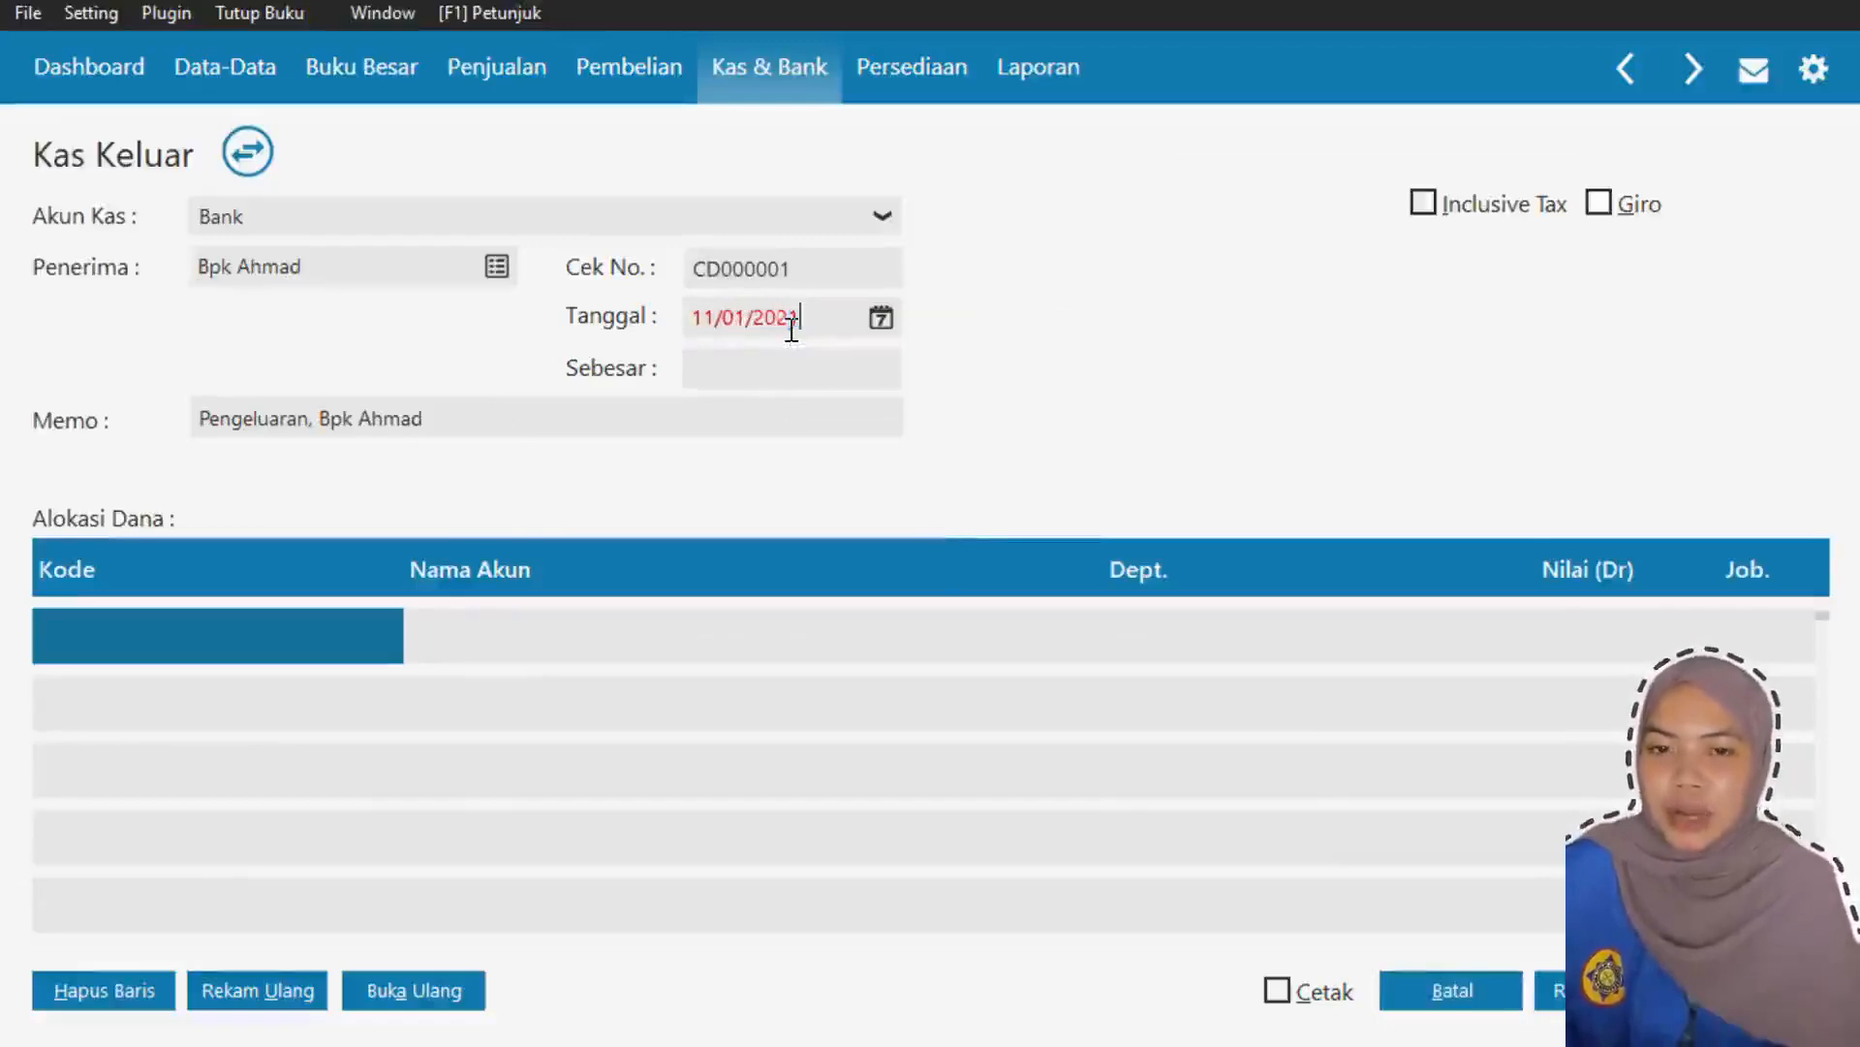
- Replace "Pengeluaran," in the memo with "Pembayaran sewa kantor untuk satu tahun kepada", keeping the payee's name after it
{"action": "double_click", "coordinate": [323, 423]}
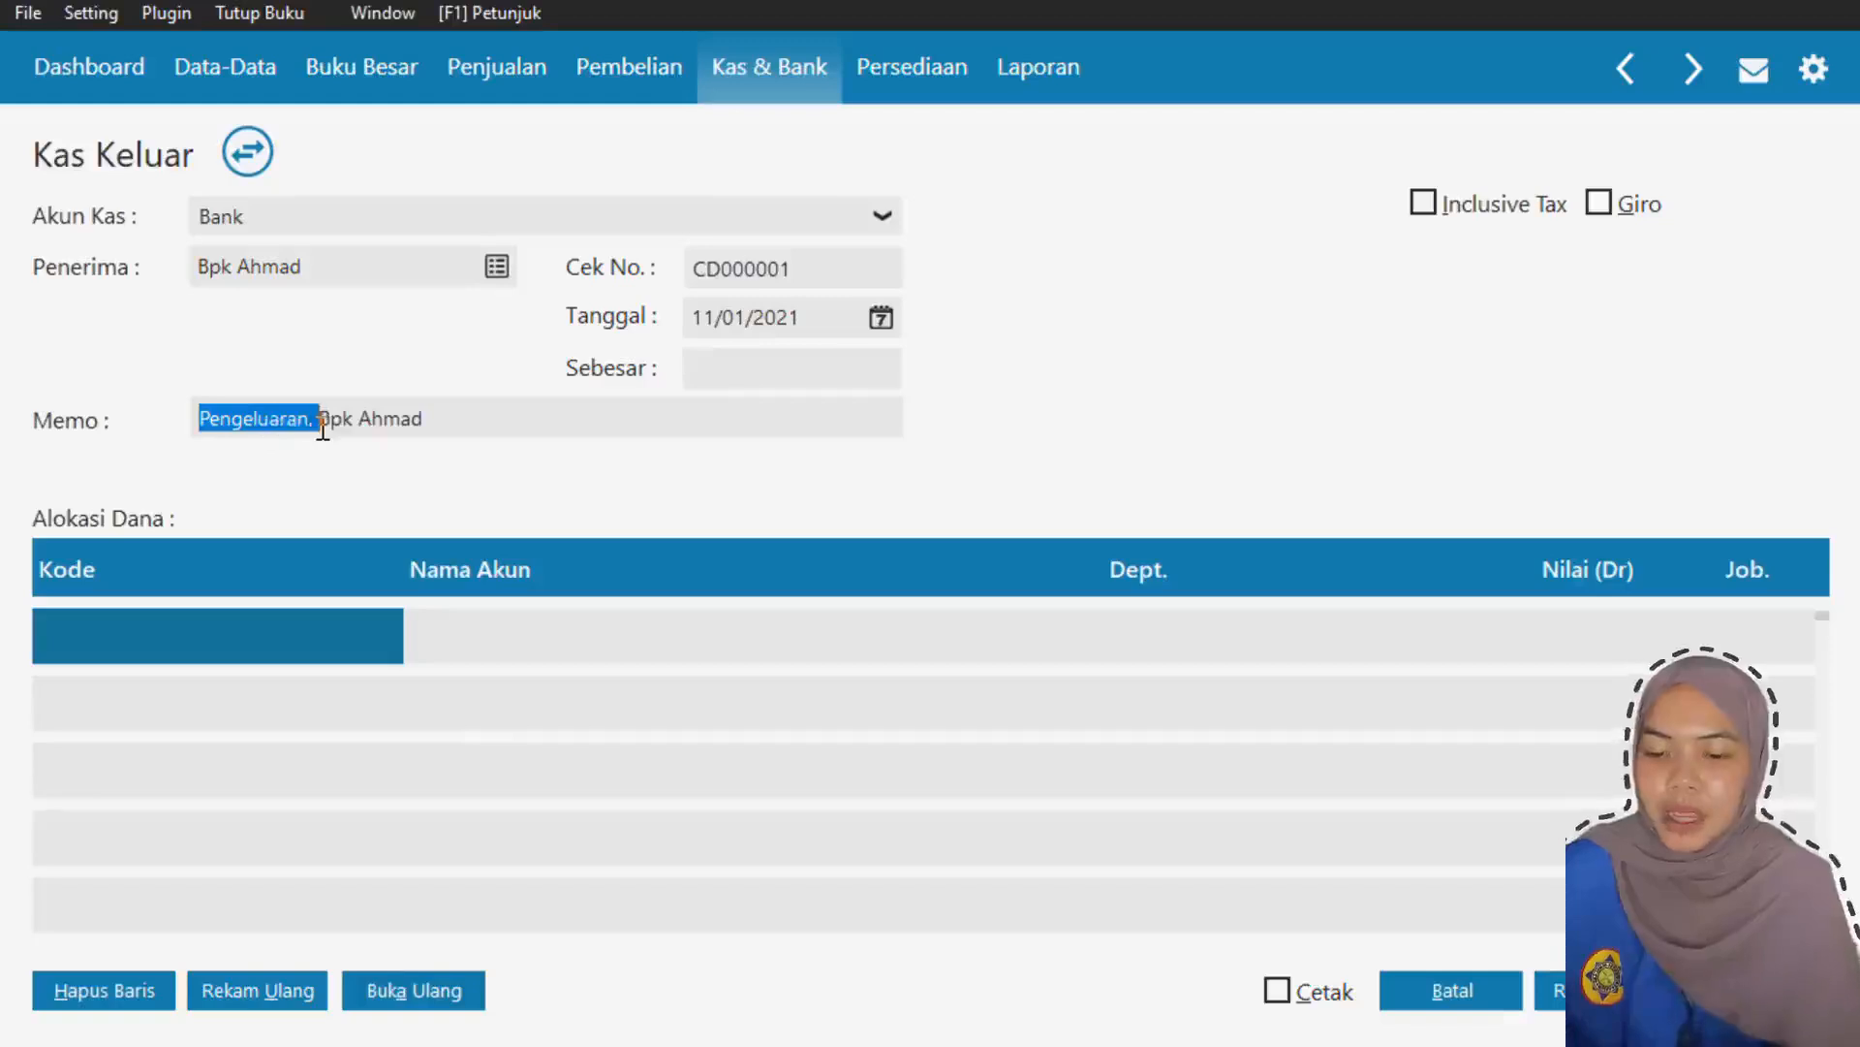
{"action": "type", "text": "Pembayaran sewa k"}
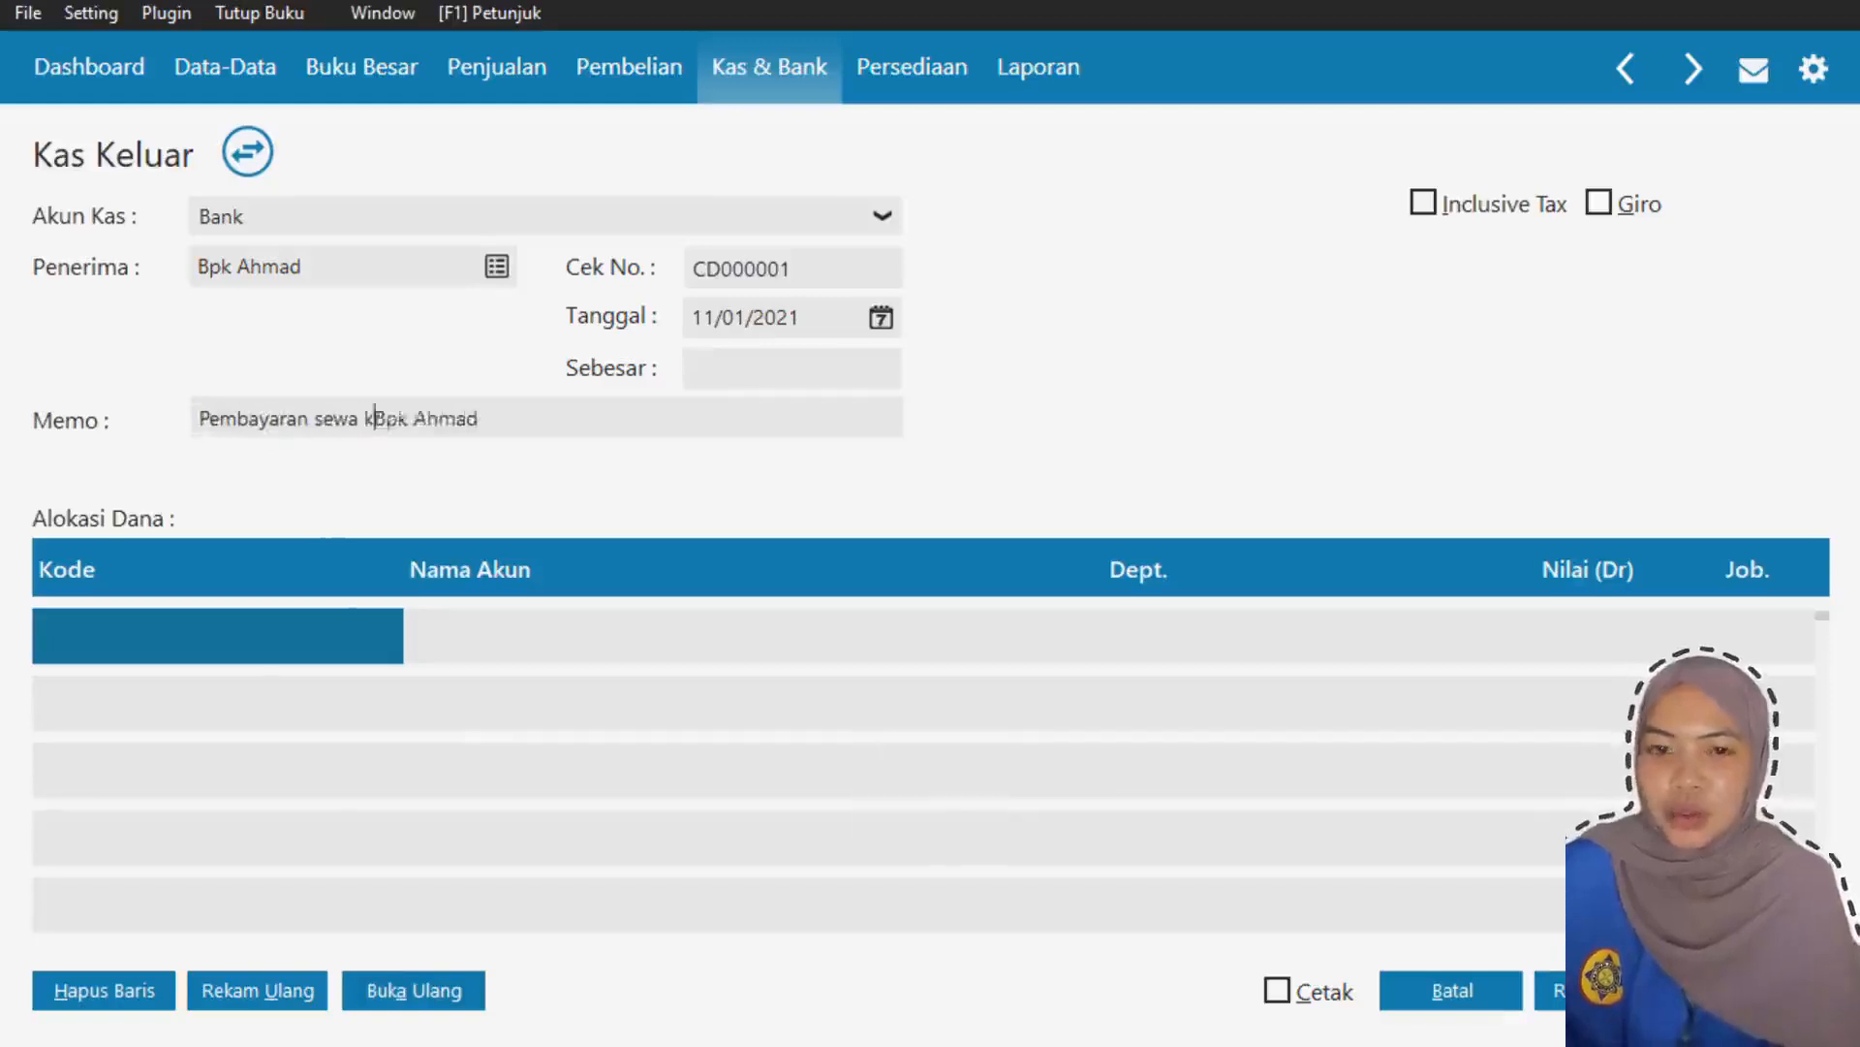
{"action": "type", "text": "antor untuk sa"}
{"action": "type", "text": "tu tahun kepada"}
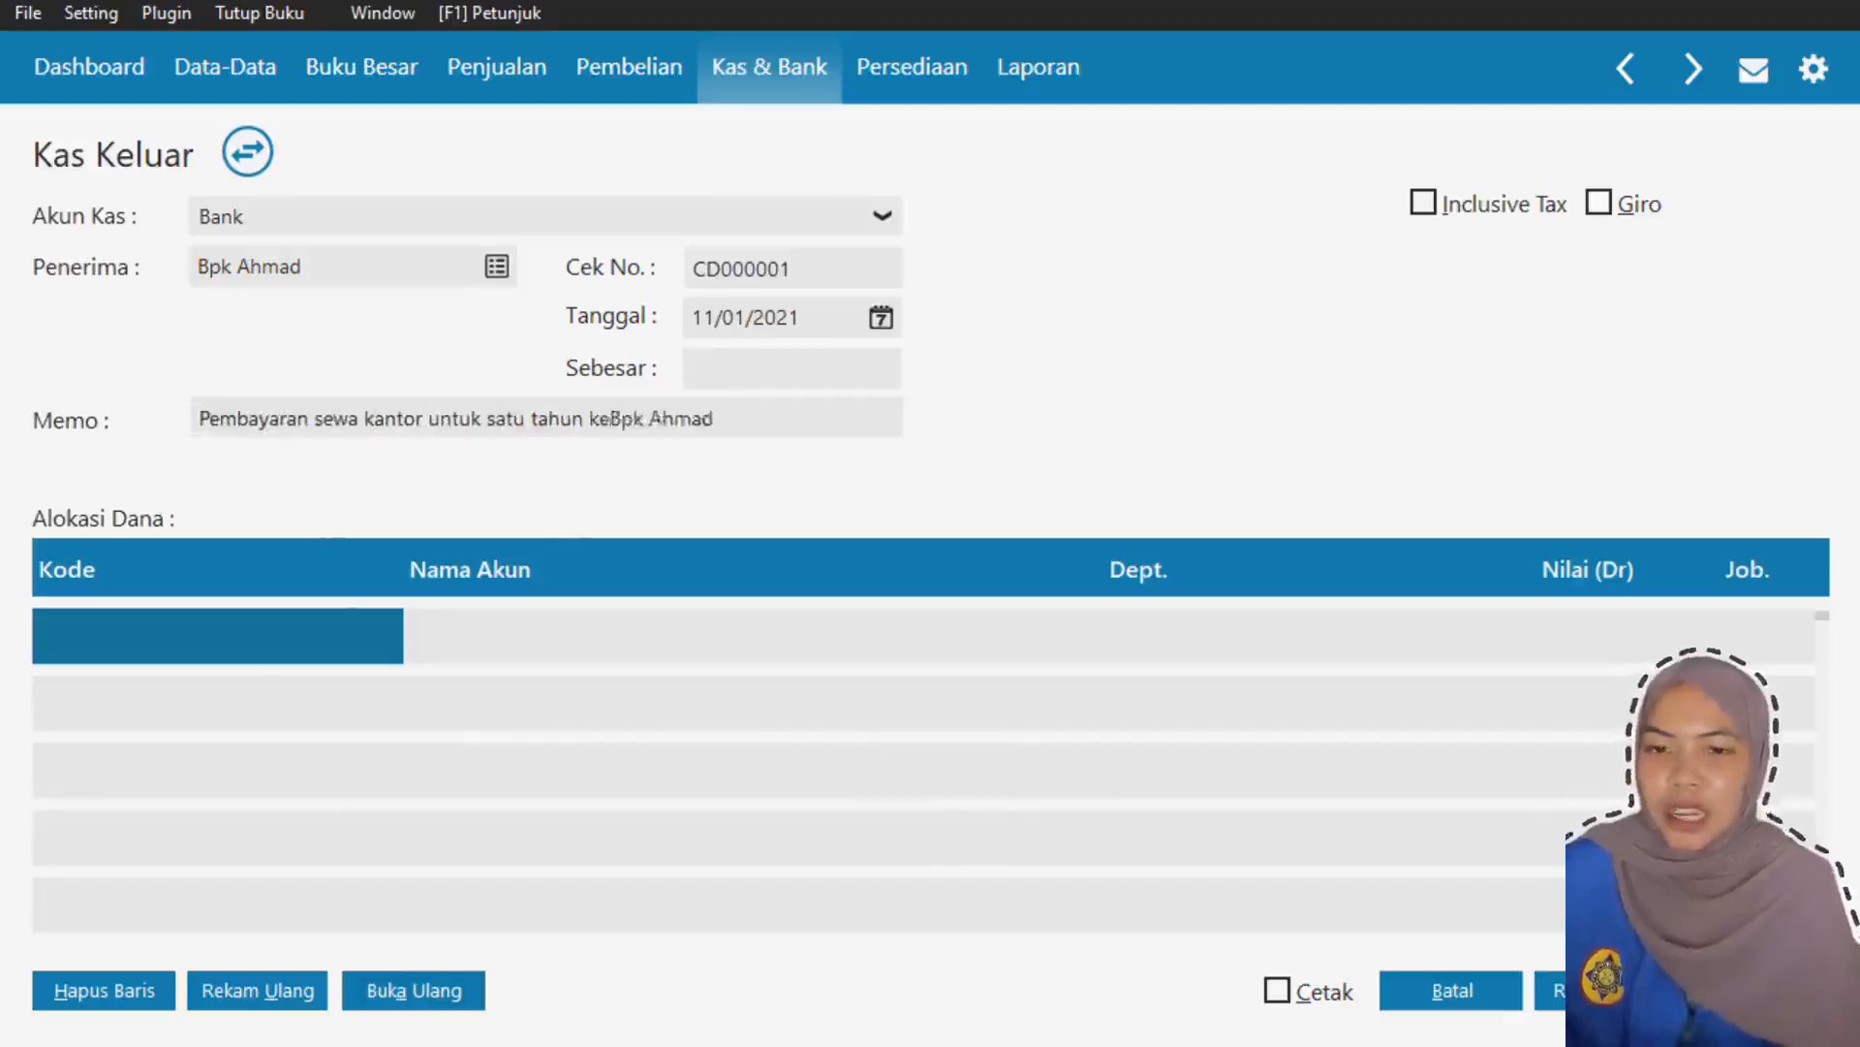
- Allocate the first Alokasi Dana line to the Sewa Dibayar di Muka account and go to its Nilai (Dr) cell
{"action": "left_click", "coordinate": [360, 636]}
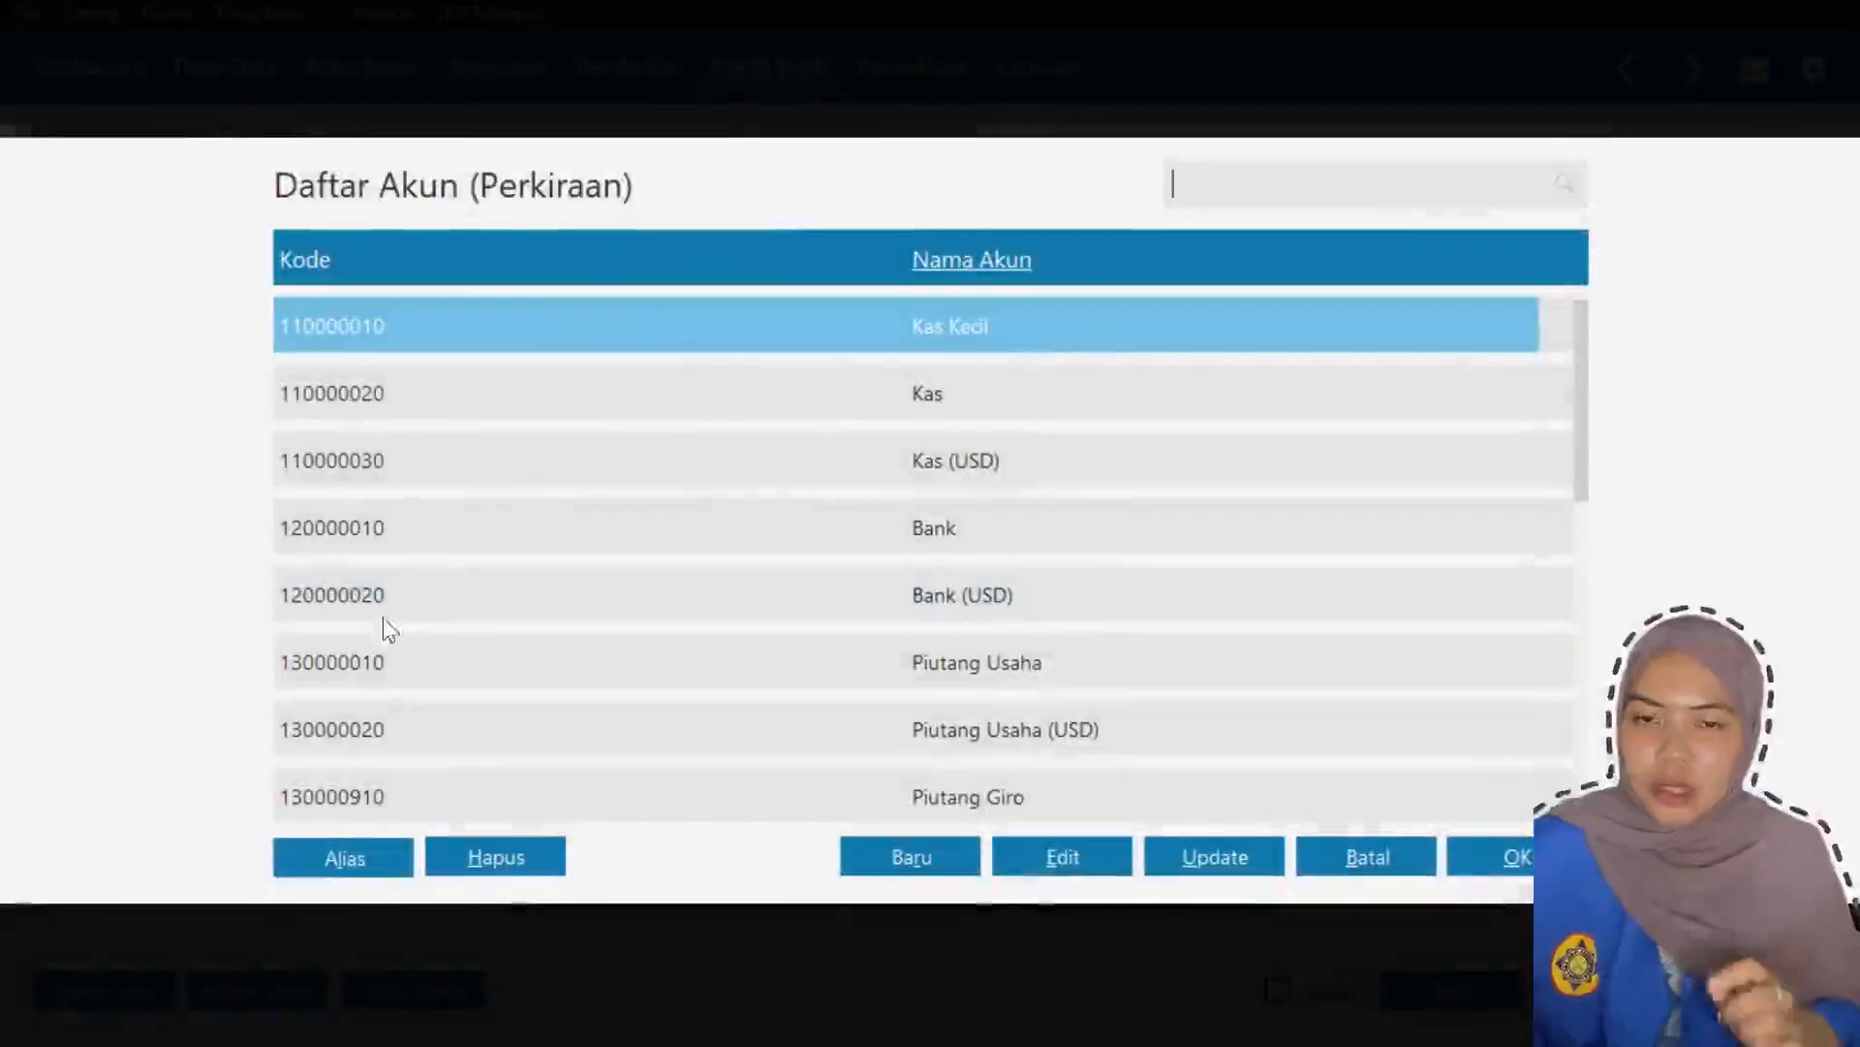
{"action": "scroll", "coordinate": [1067, 591], "scroll_direction": "down", "scroll_amount": 10}
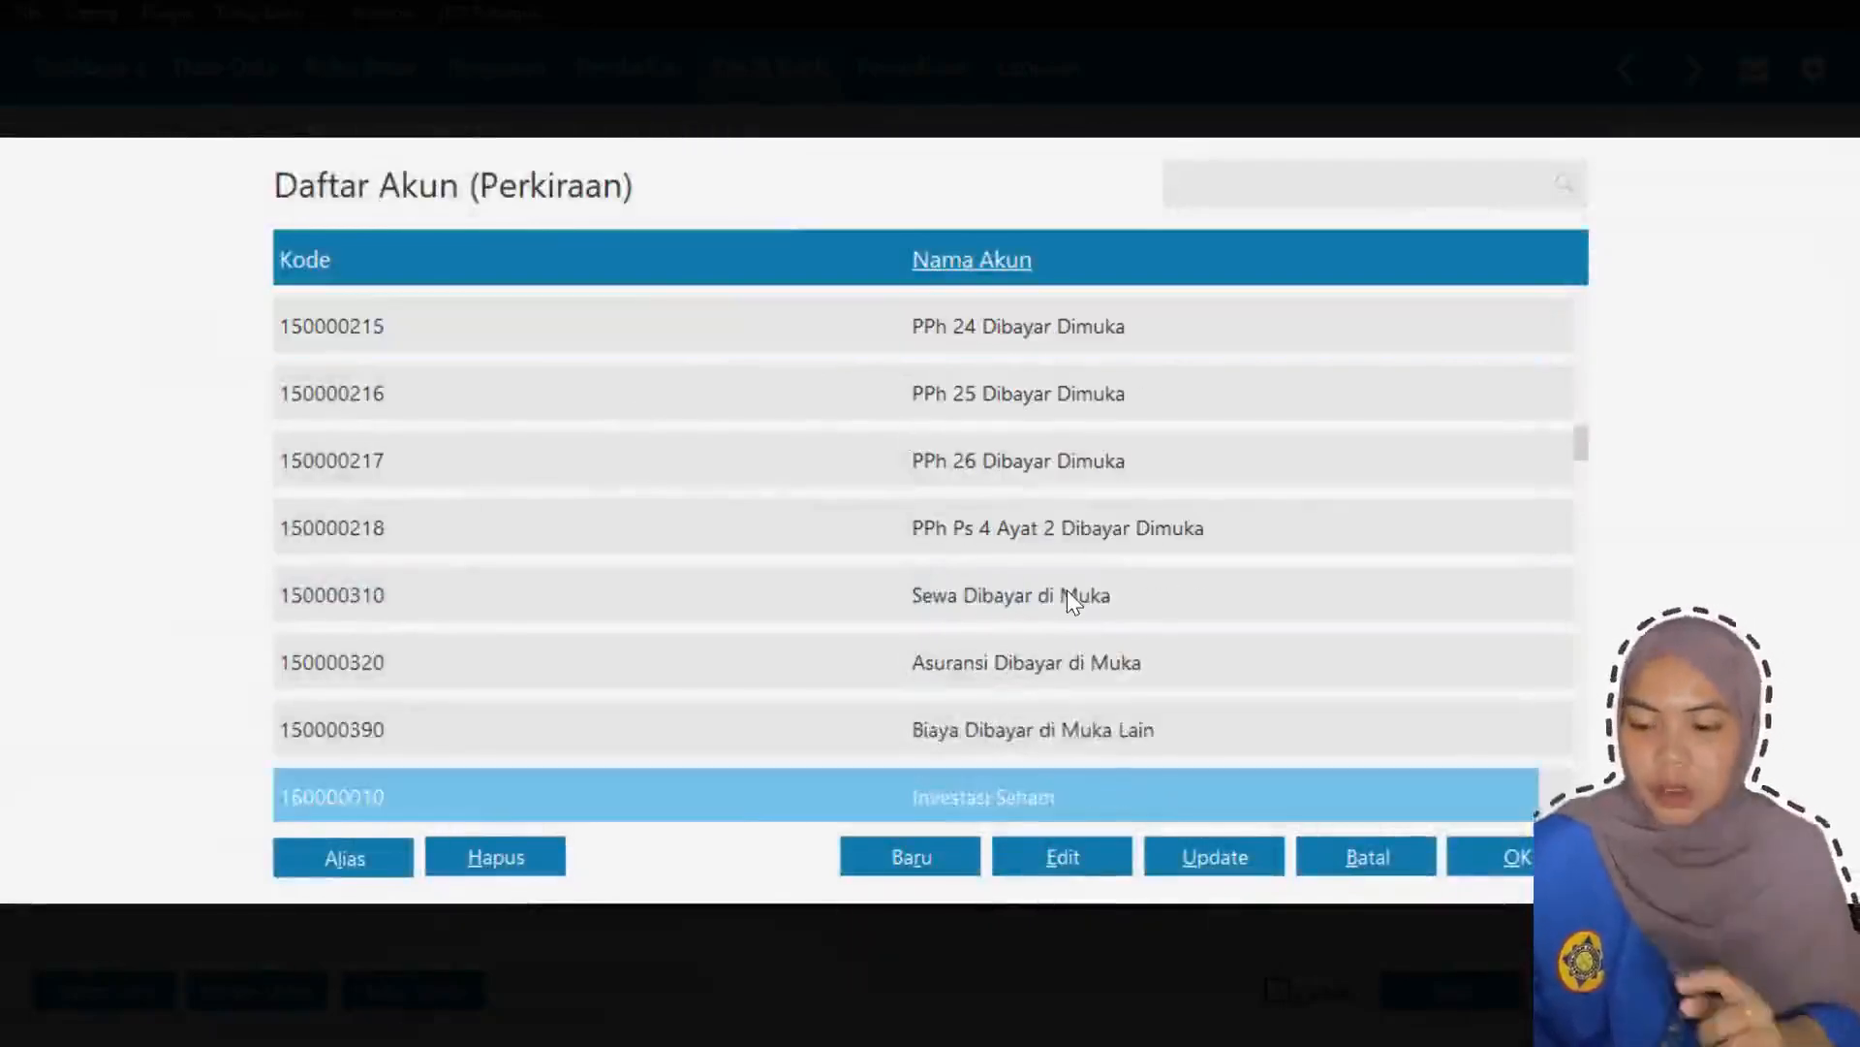
{"action": "scroll", "coordinate": [1067, 590], "scroll_direction": "up", "scroll_amount": 1}
{"action": "double_click", "coordinate": [1067, 590]}
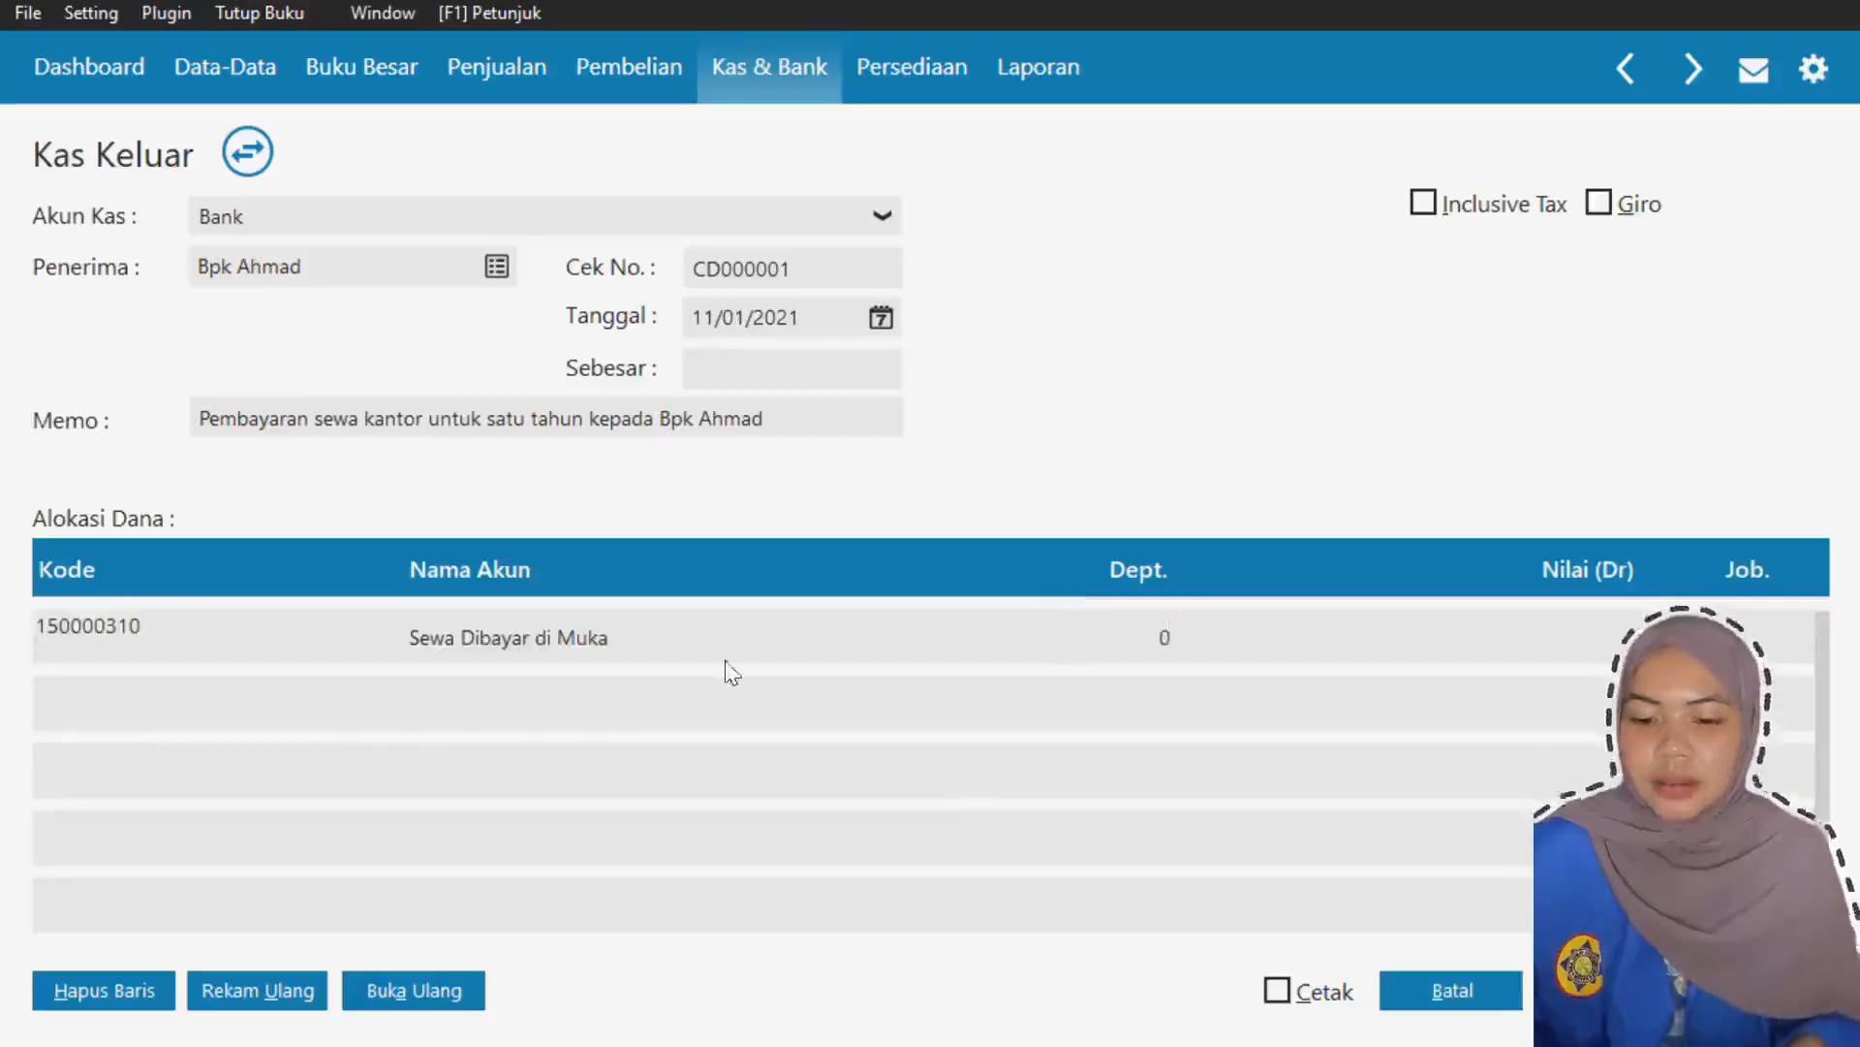
{"action": "key", "text": "Tab"}
{"action": "key", "text": "Tab"}
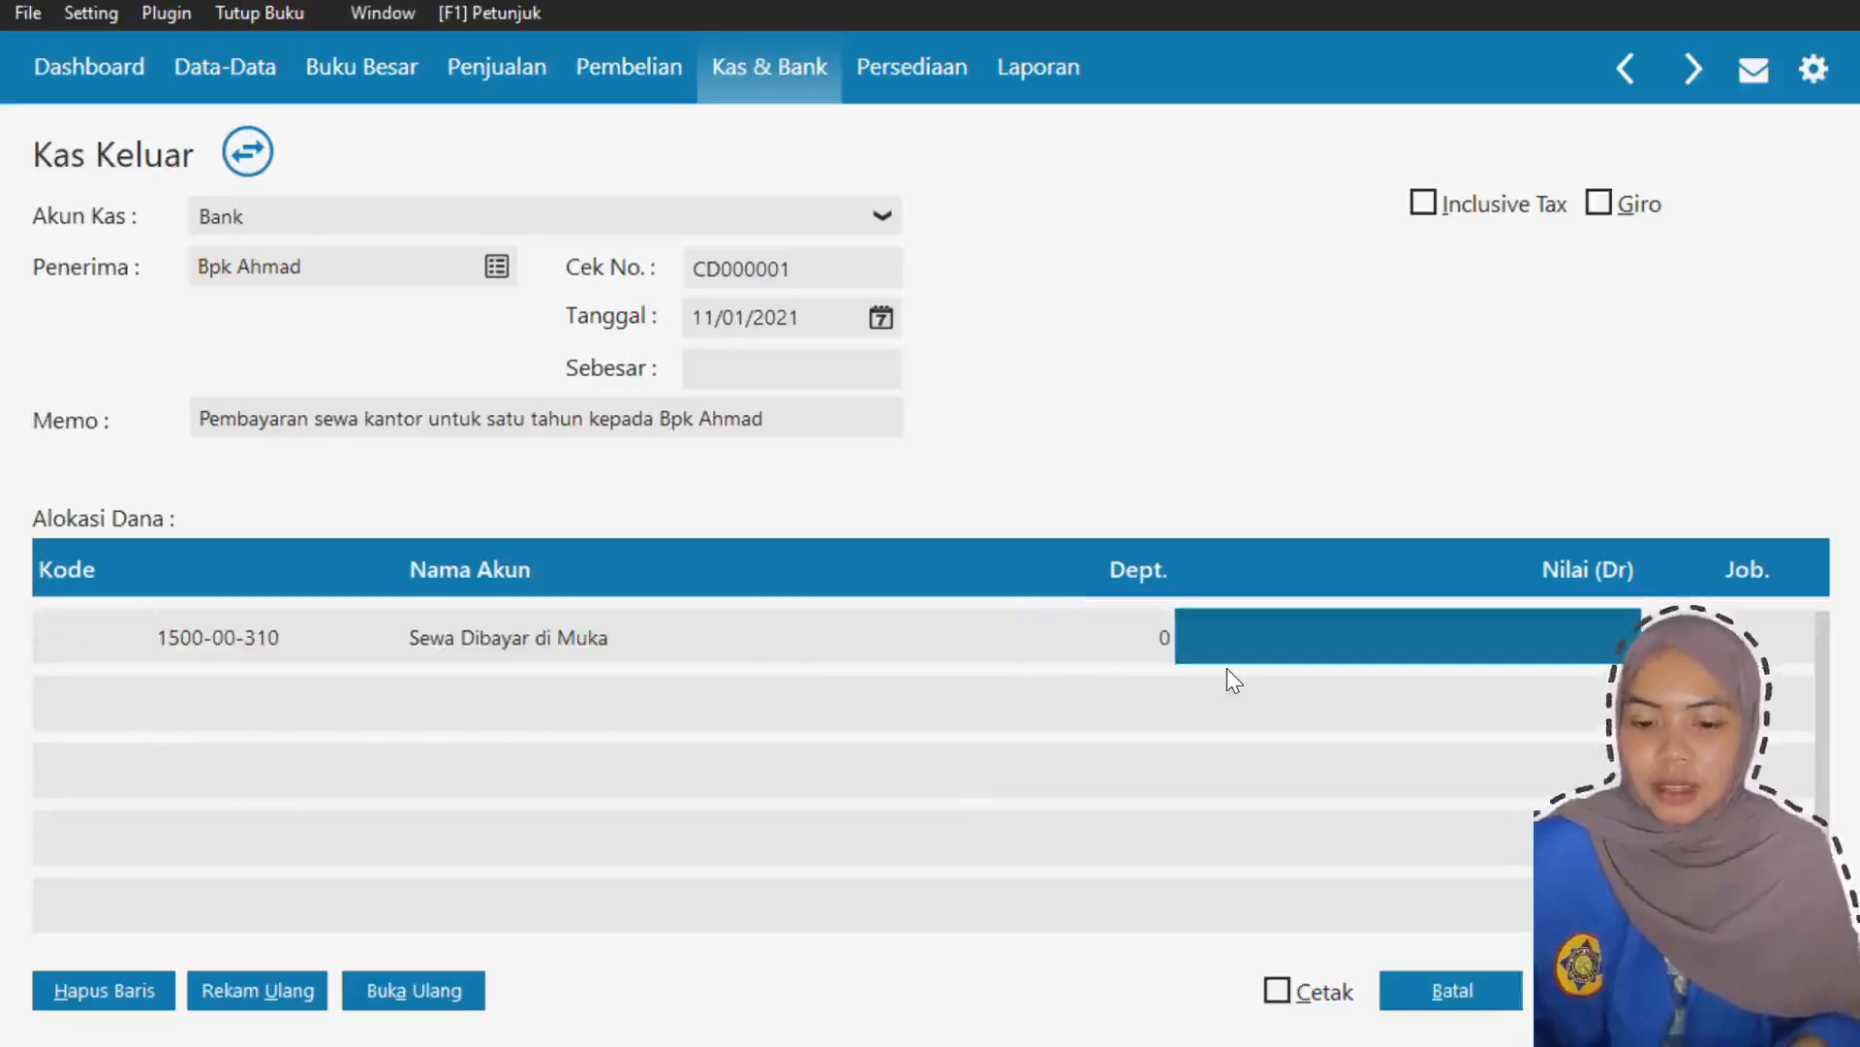
- Set the Sewa Dibayar di Muka line and the Sebesar total to Rp 9.500.000, record the cash payment and close the form
{"action": "type", "text": "950"}
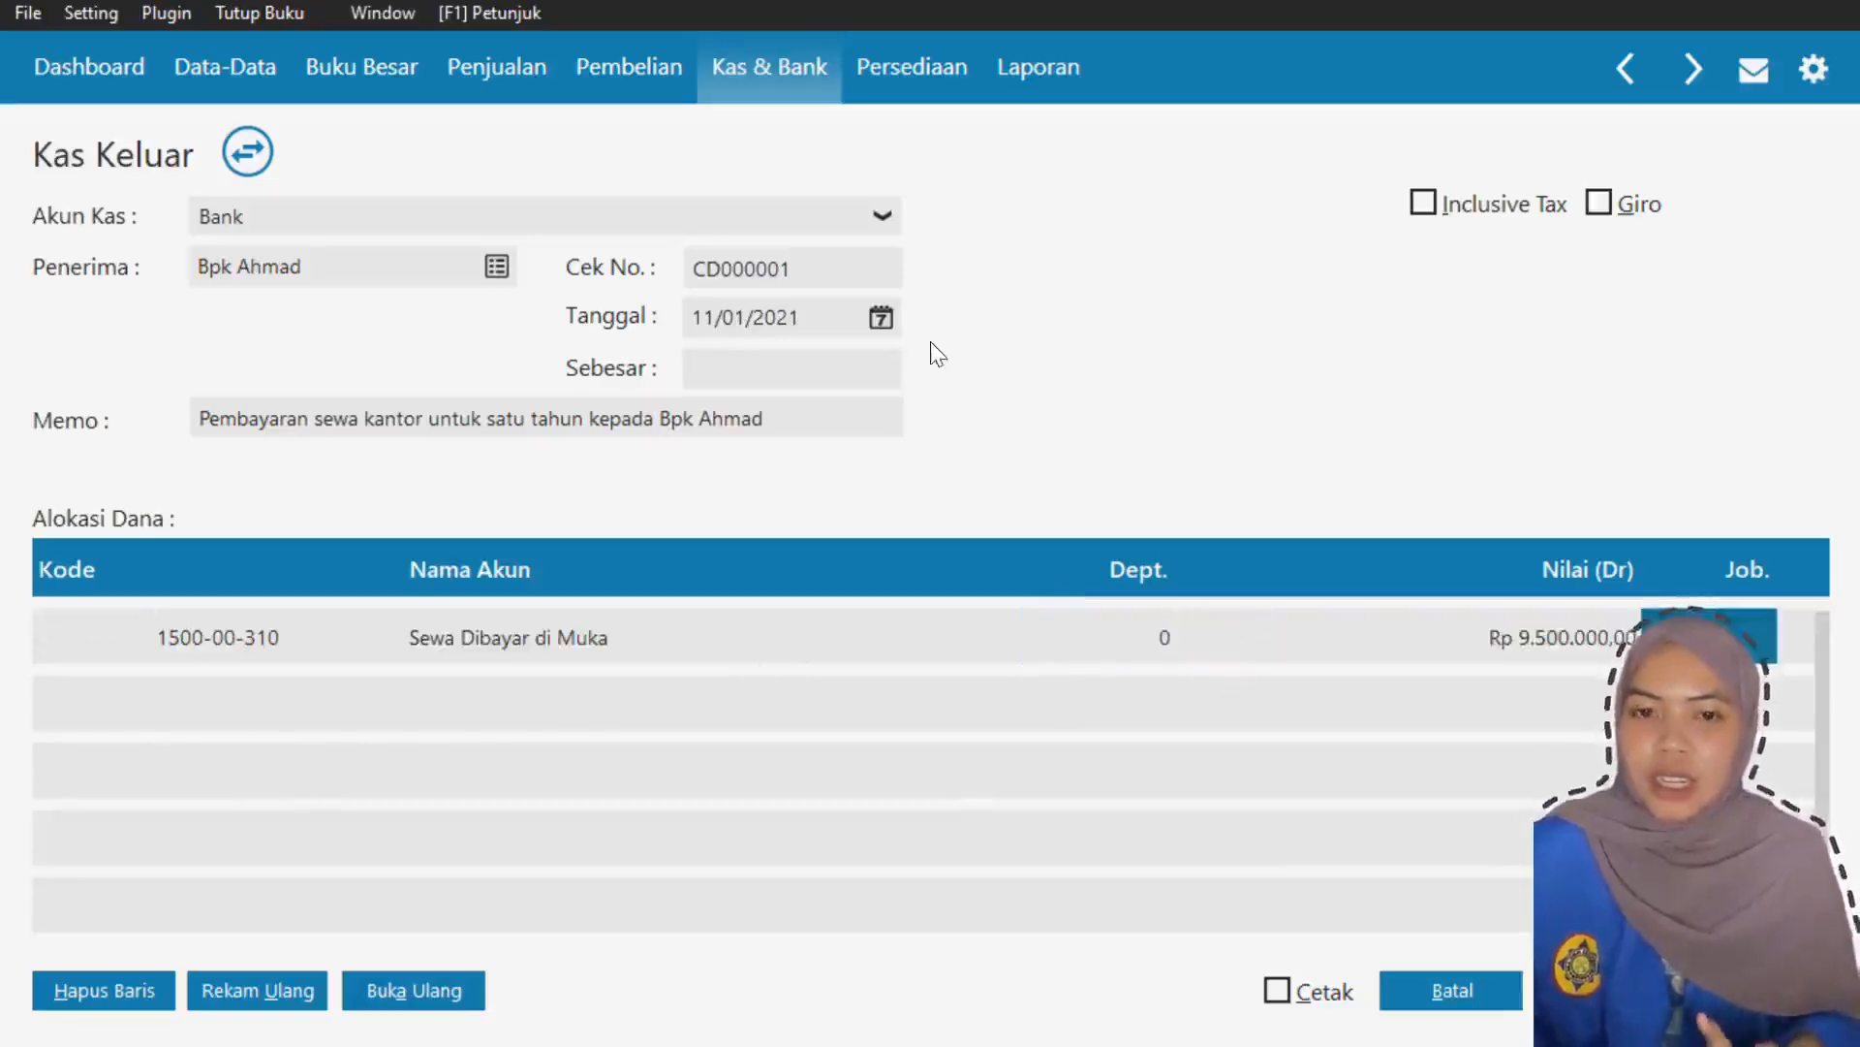
{"action": "left_click", "coordinate": [862, 364]}
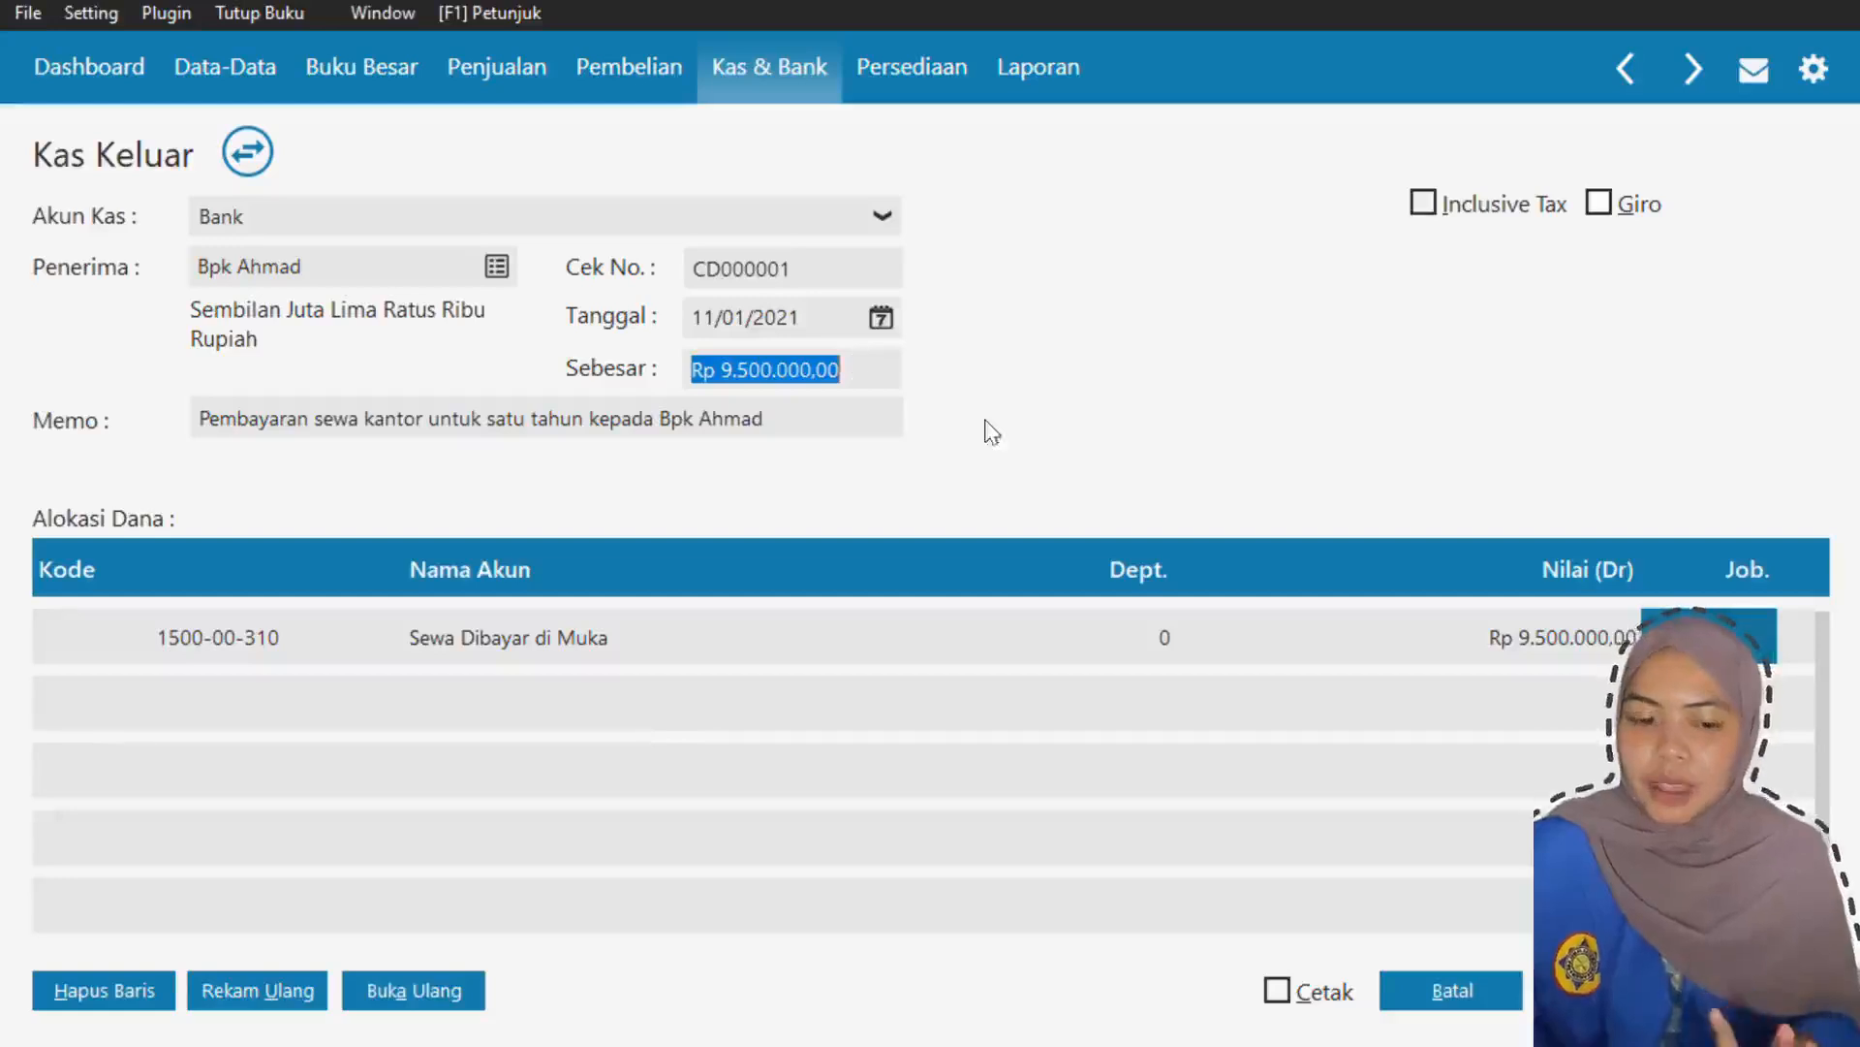
{"action": "left_click", "coordinate": [1306, 690]}
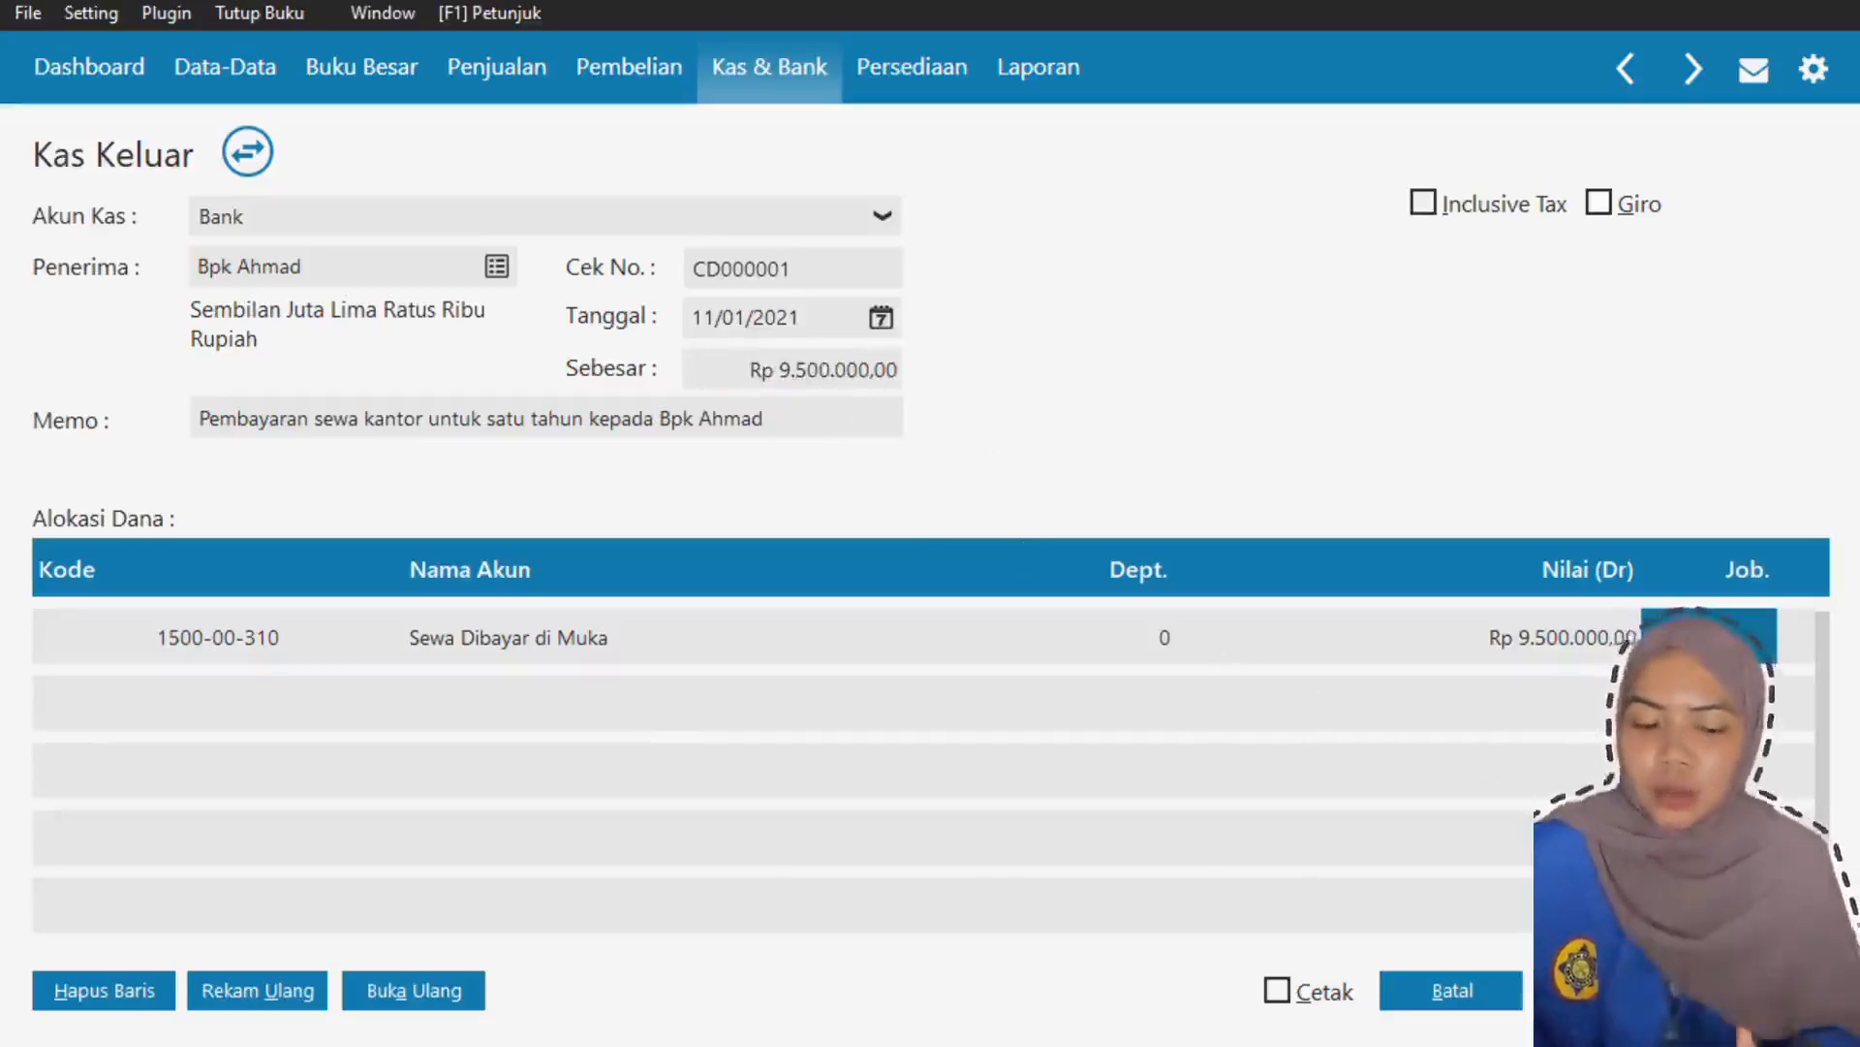
{"action": "left_click", "coordinate": [1758, 990]}
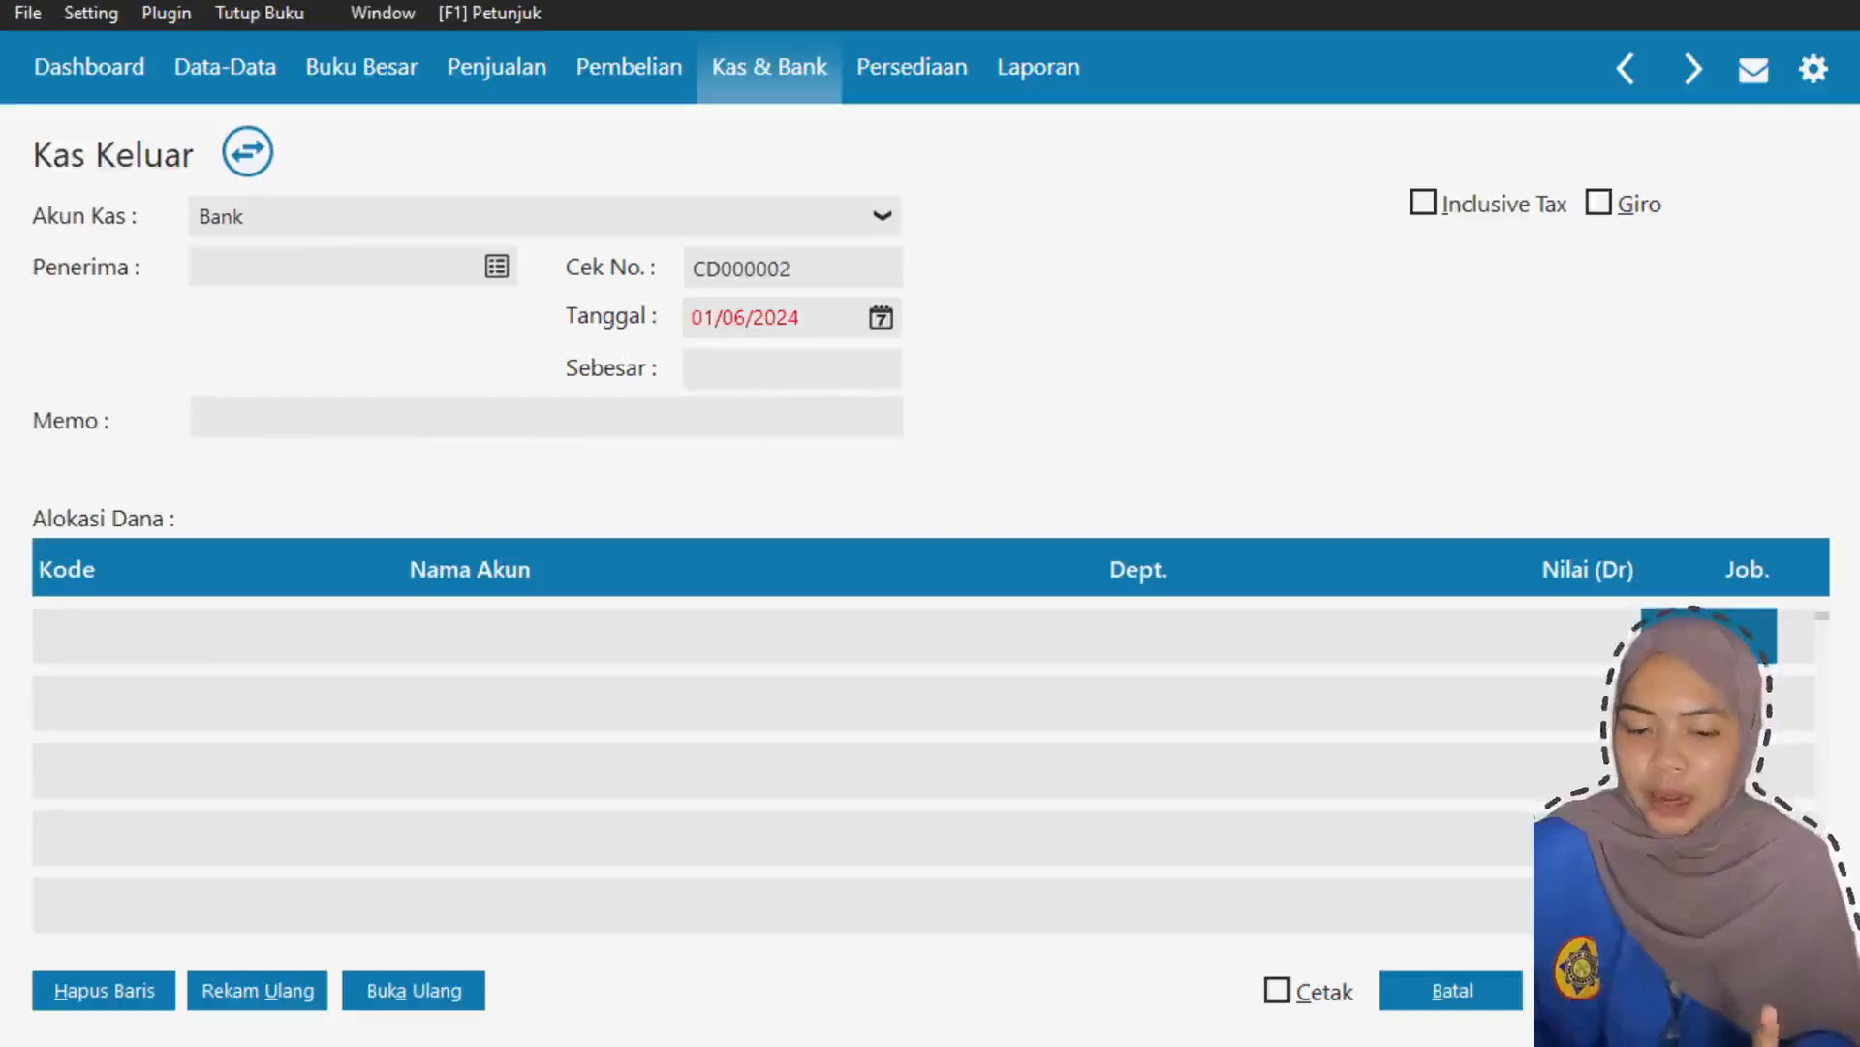
{"action": "left_click", "coordinate": [1508, 990]}
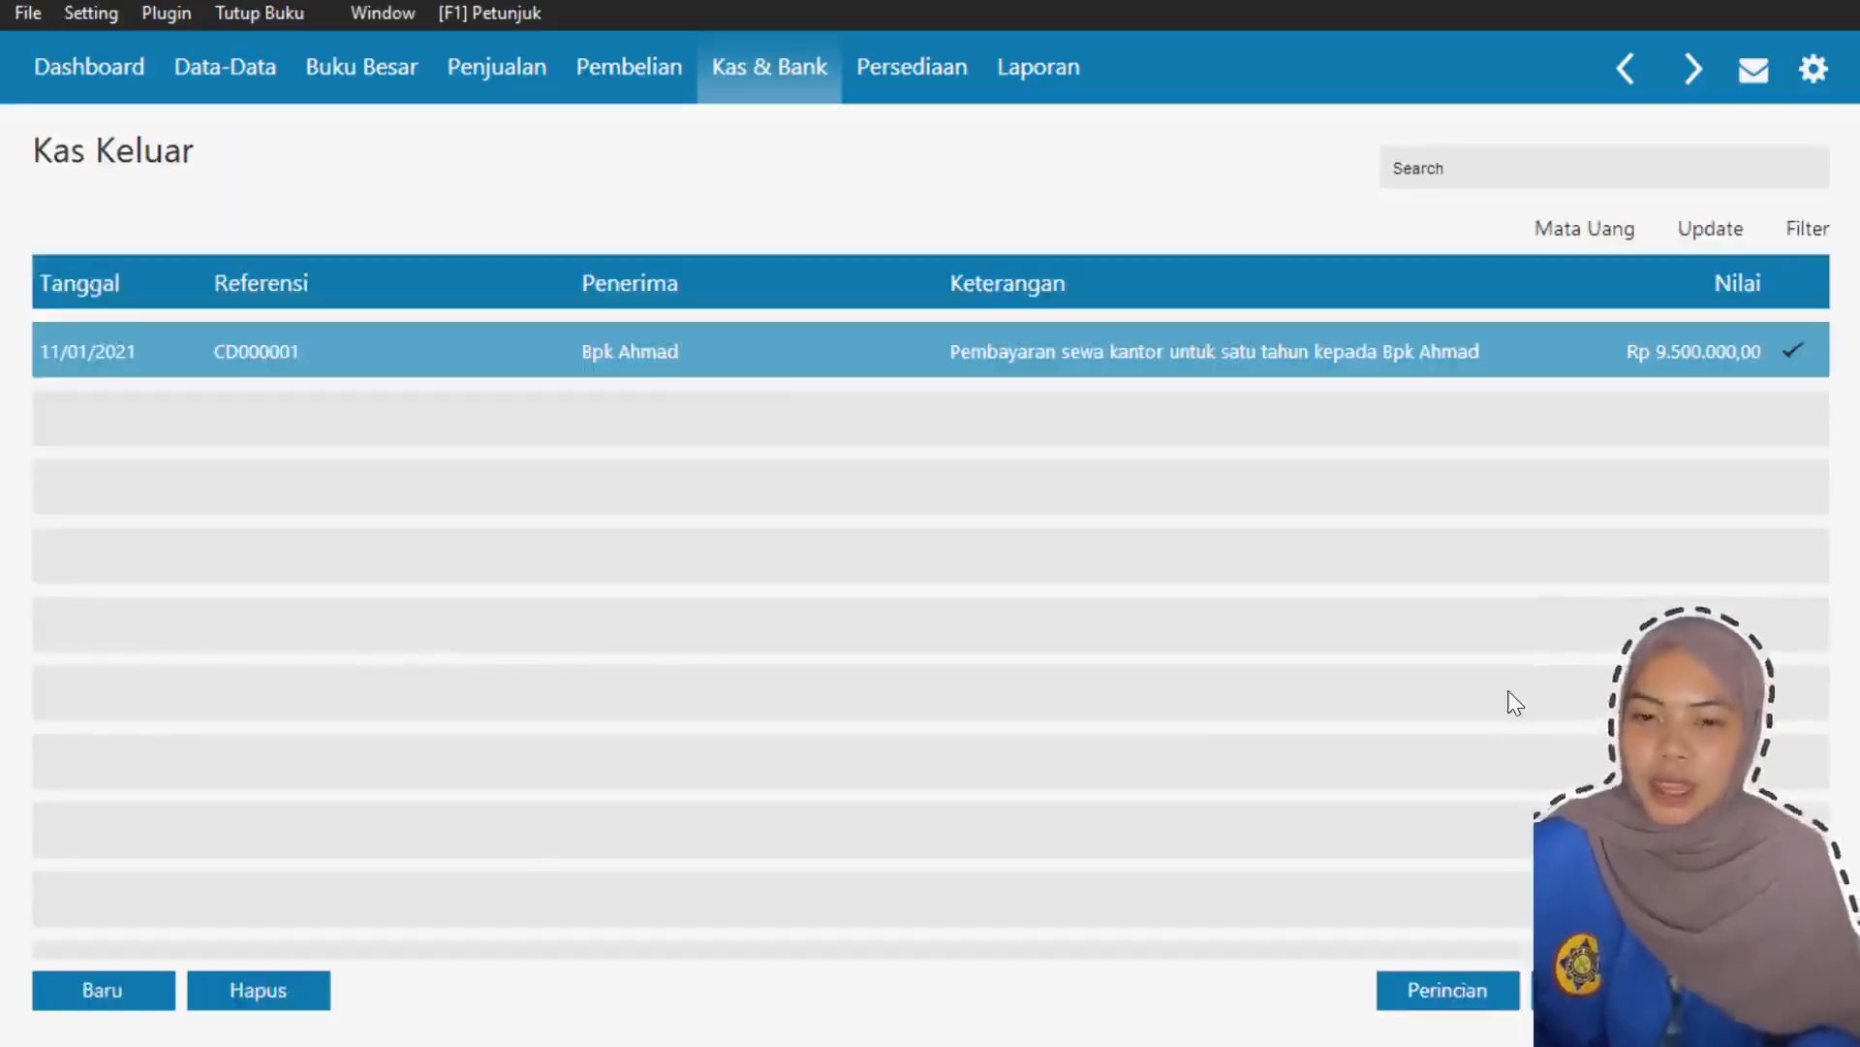
- Start a new Pembayaran Piutang transaction, mark it as Giro and set Akun Kas to Bank
{"action": "left_click", "coordinate": [498, 68]}
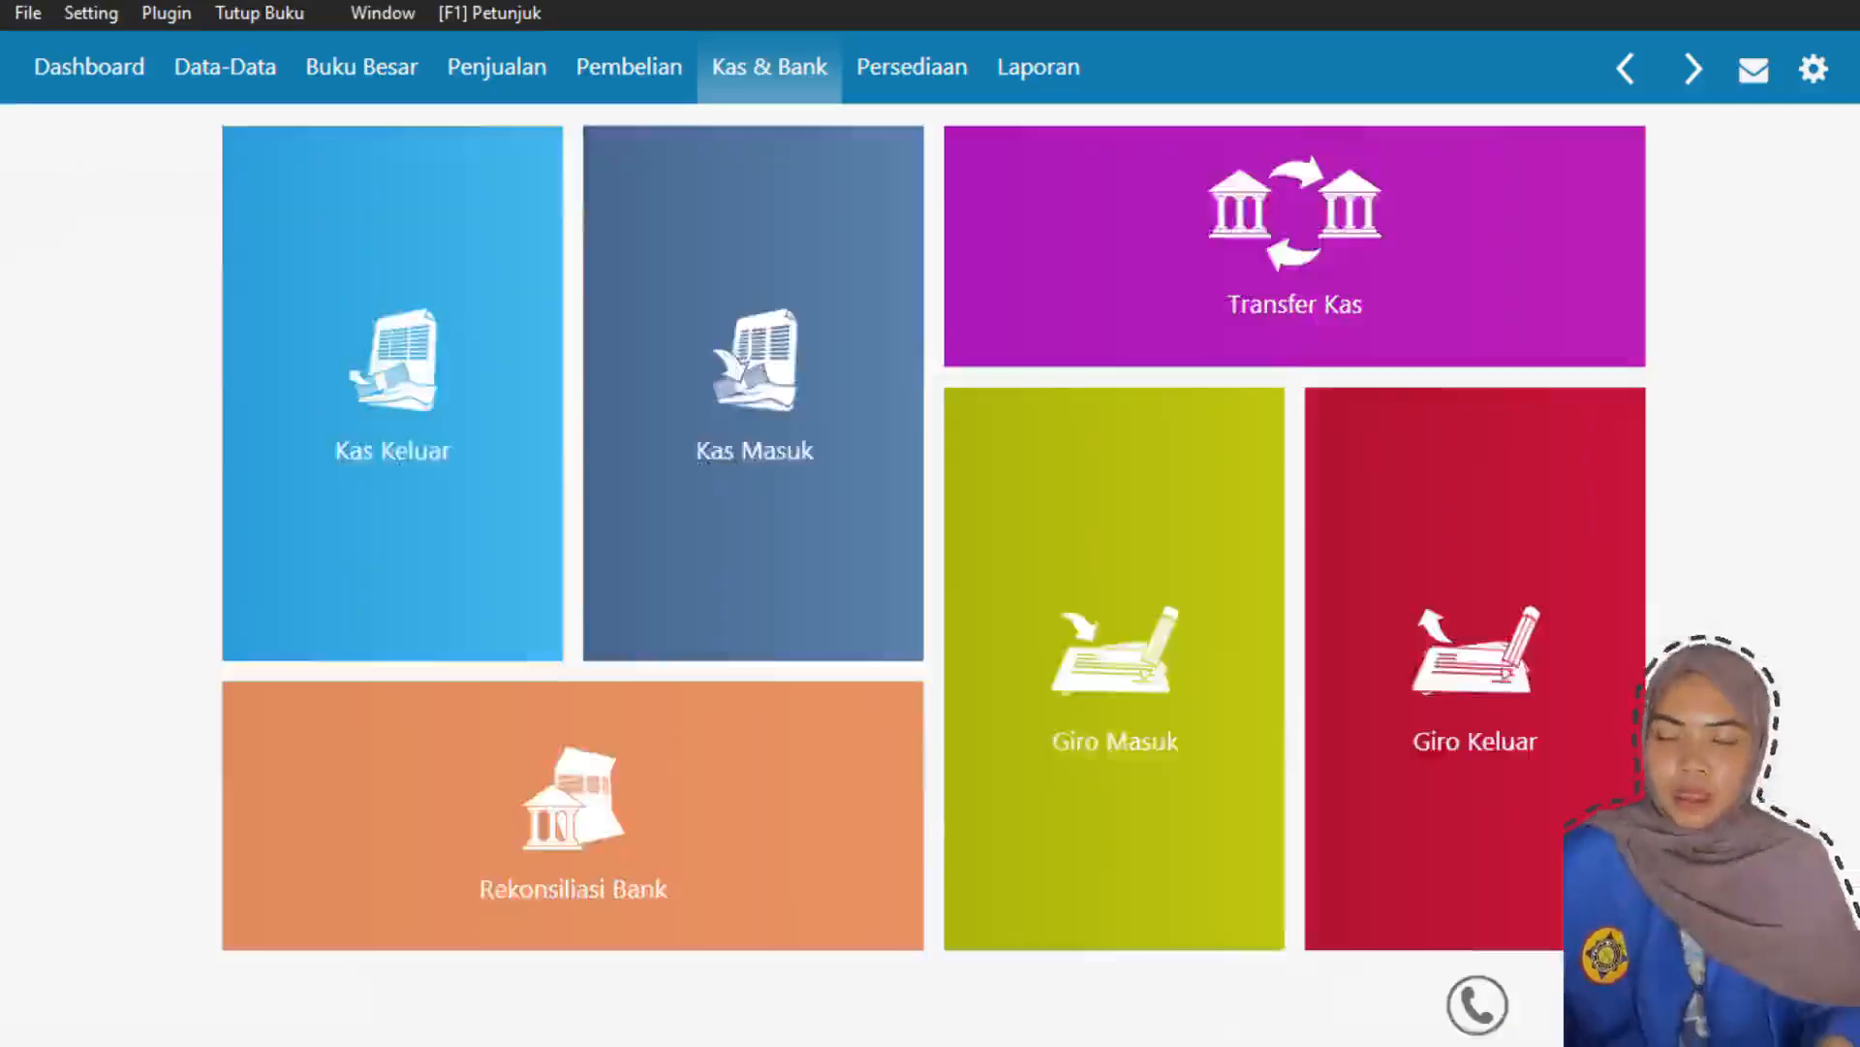
{"action": "mouse_move", "coordinate": [1405, 528]}
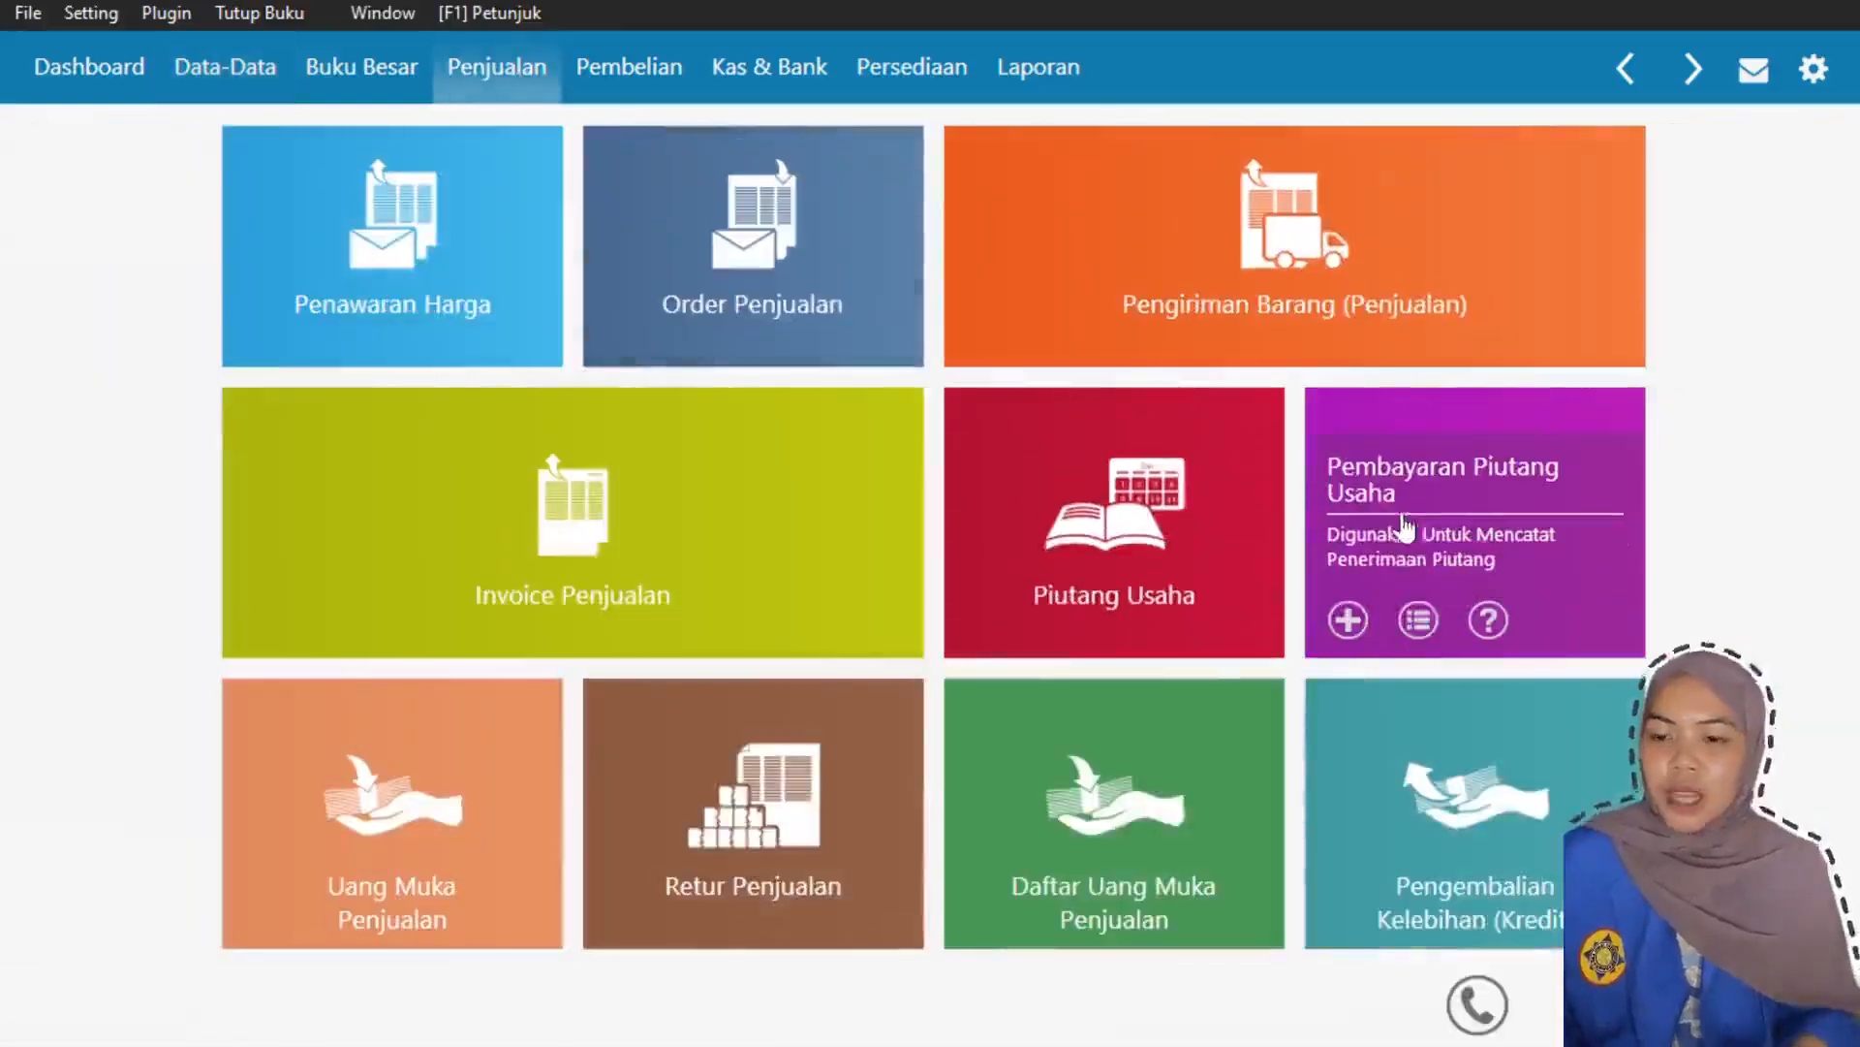
{"action": "left_click", "coordinate": [1348, 620]}
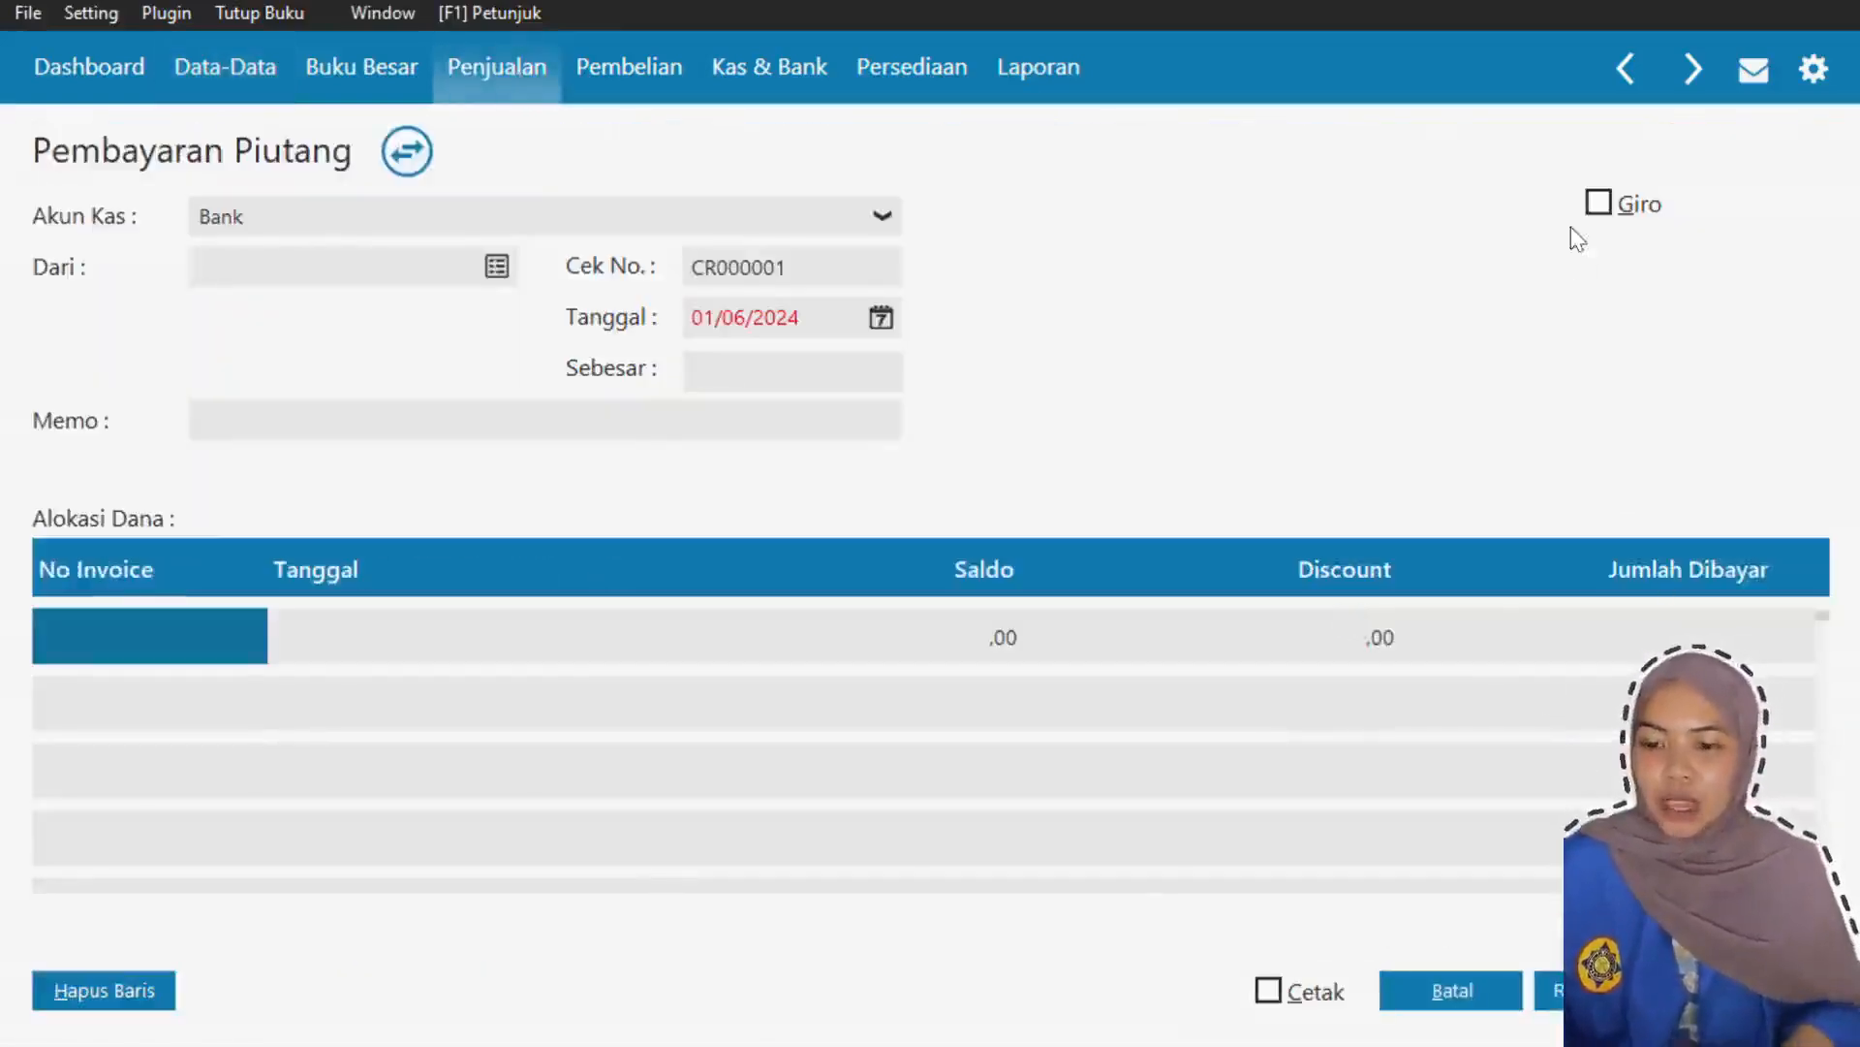
{"action": "left_click", "coordinate": [1599, 205]}
{"action": "left_click", "coordinate": [810, 217]}
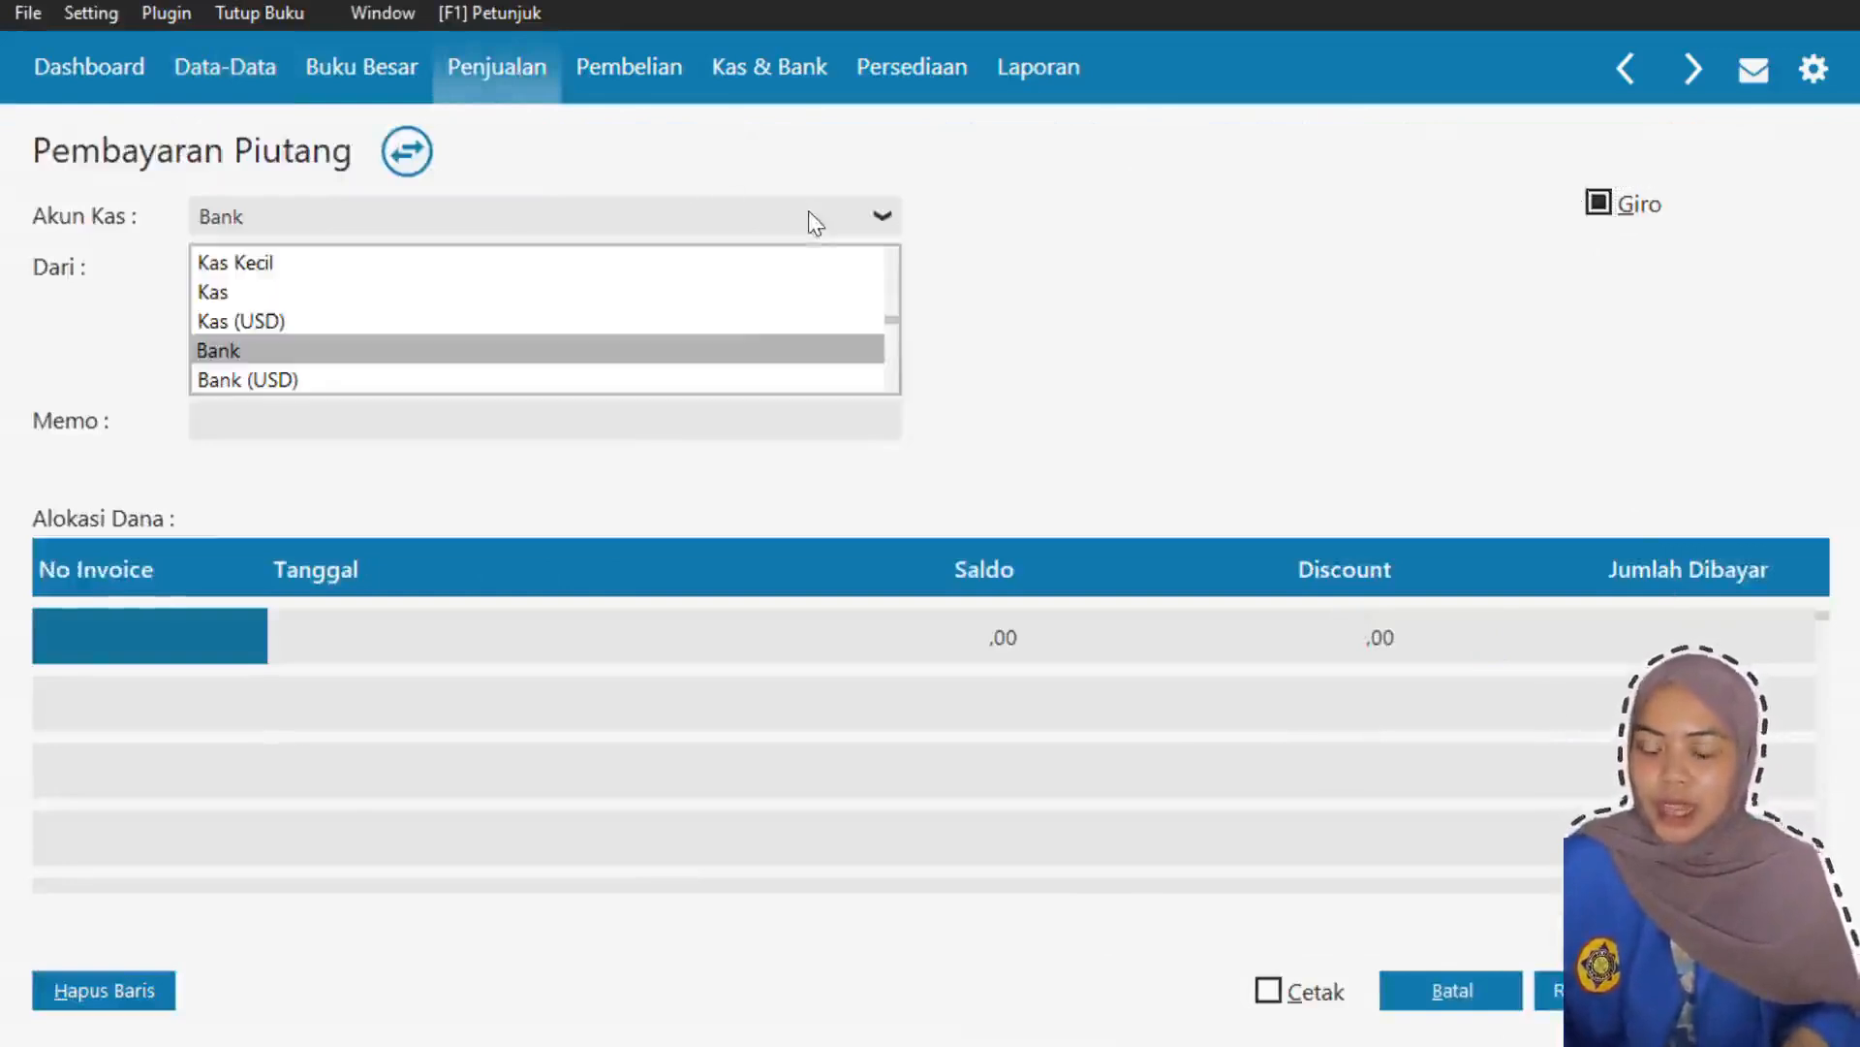
{"action": "left_click", "coordinate": [717, 347]}
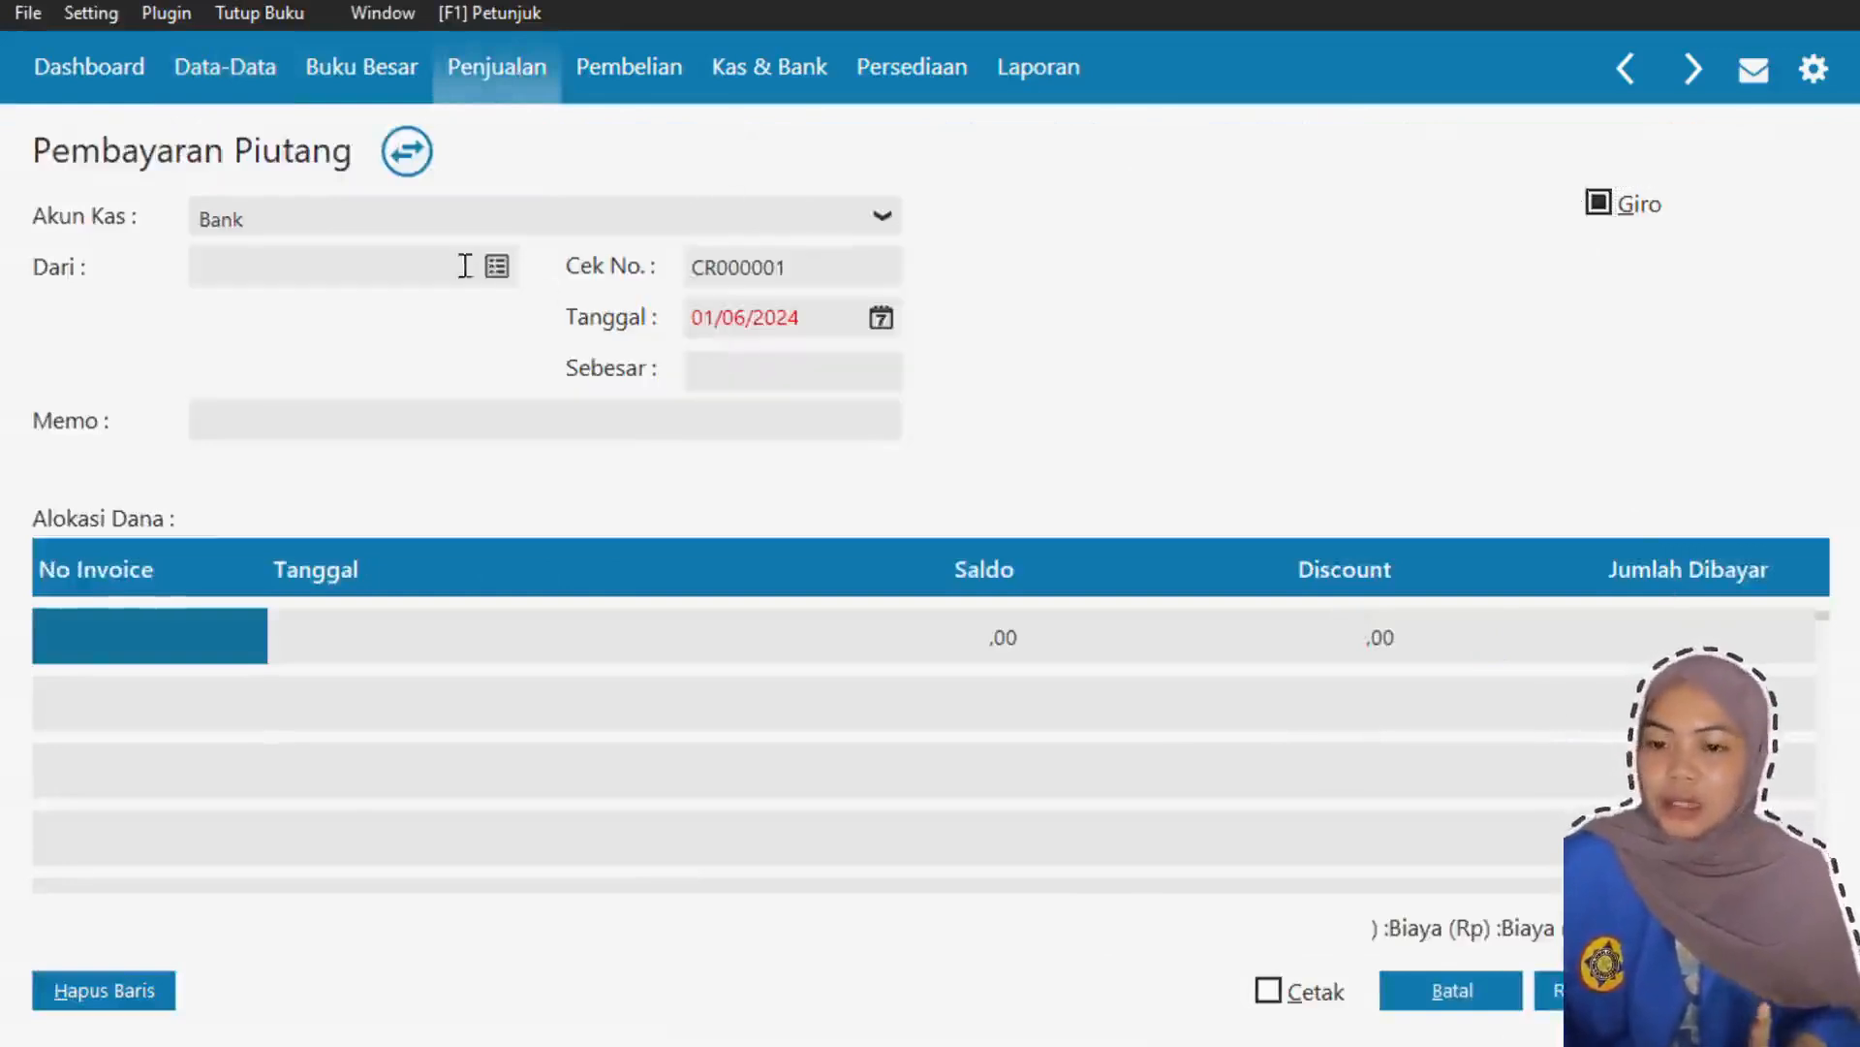
- Choose PT Sinar Abadi as the payer of the receivable payment and set its date to 13/01/2021
{"action": "left_click", "coordinate": [508, 273]}
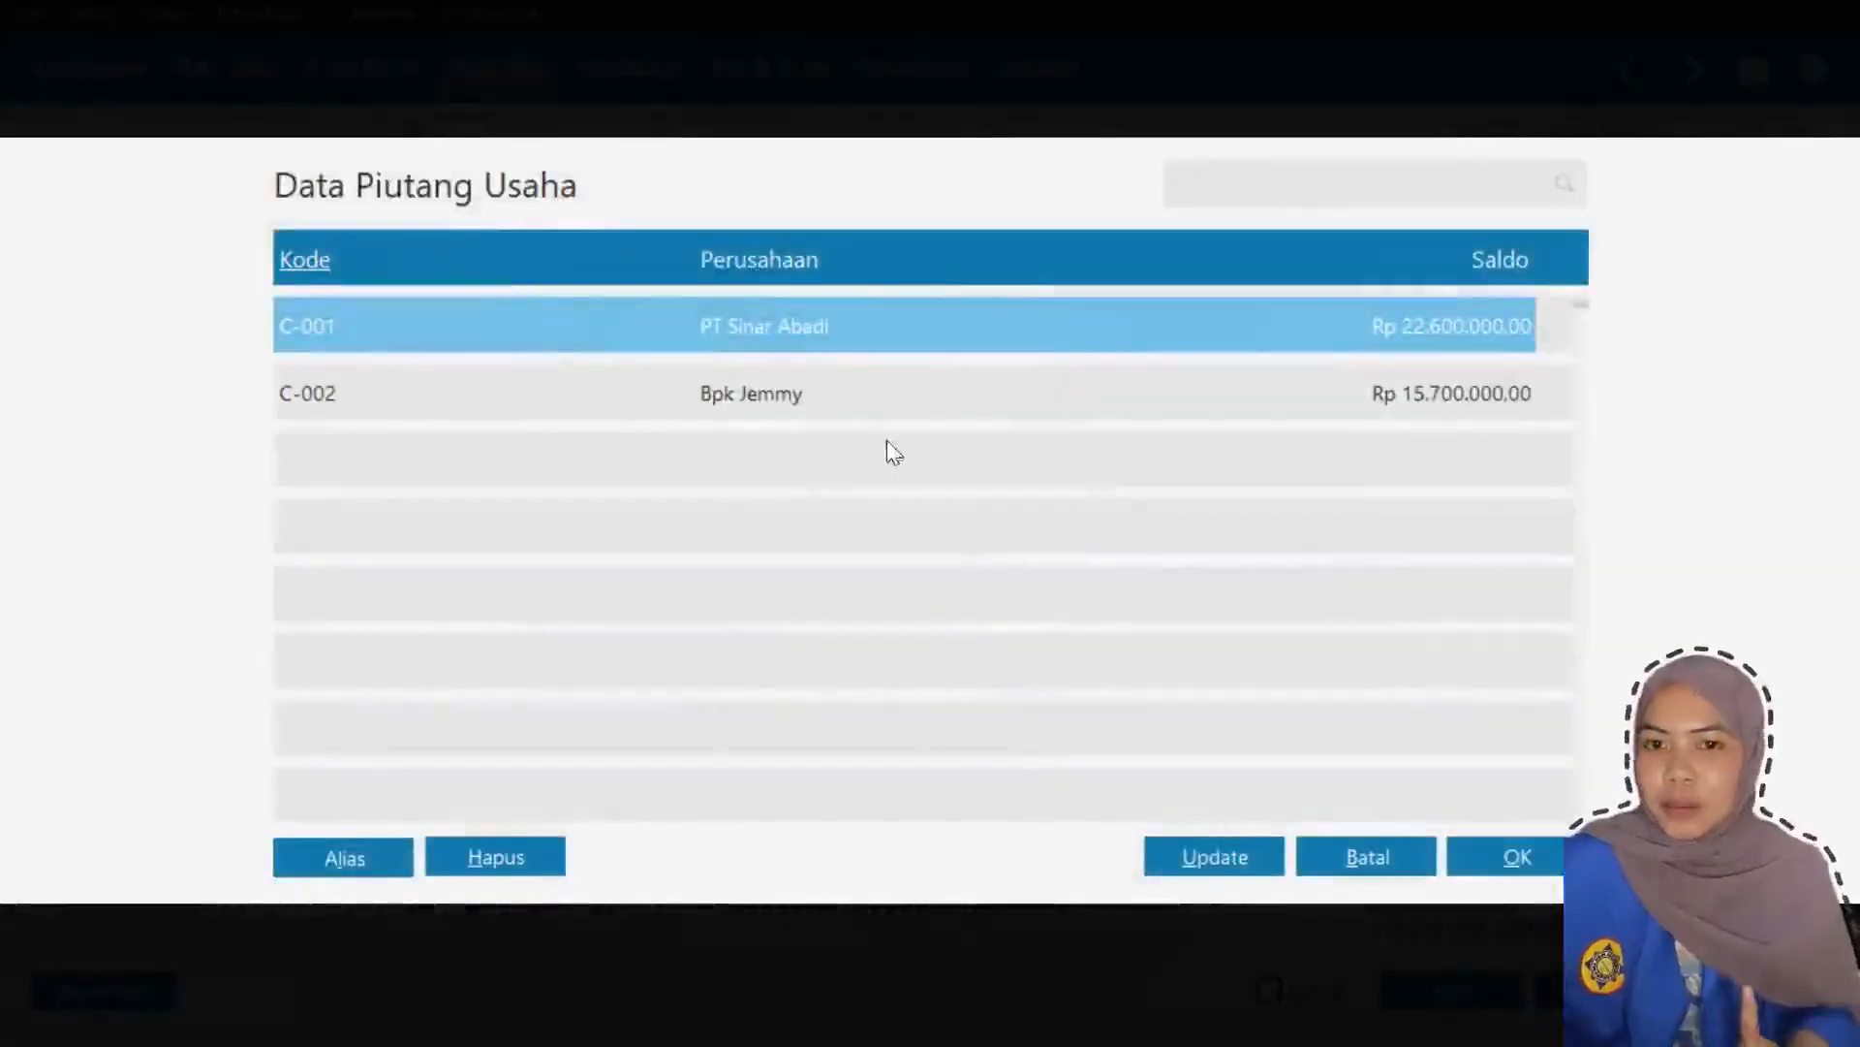
{"action": "double_click", "coordinate": [1047, 341]}
{"action": "left_click", "coordinate": [837, 304]}
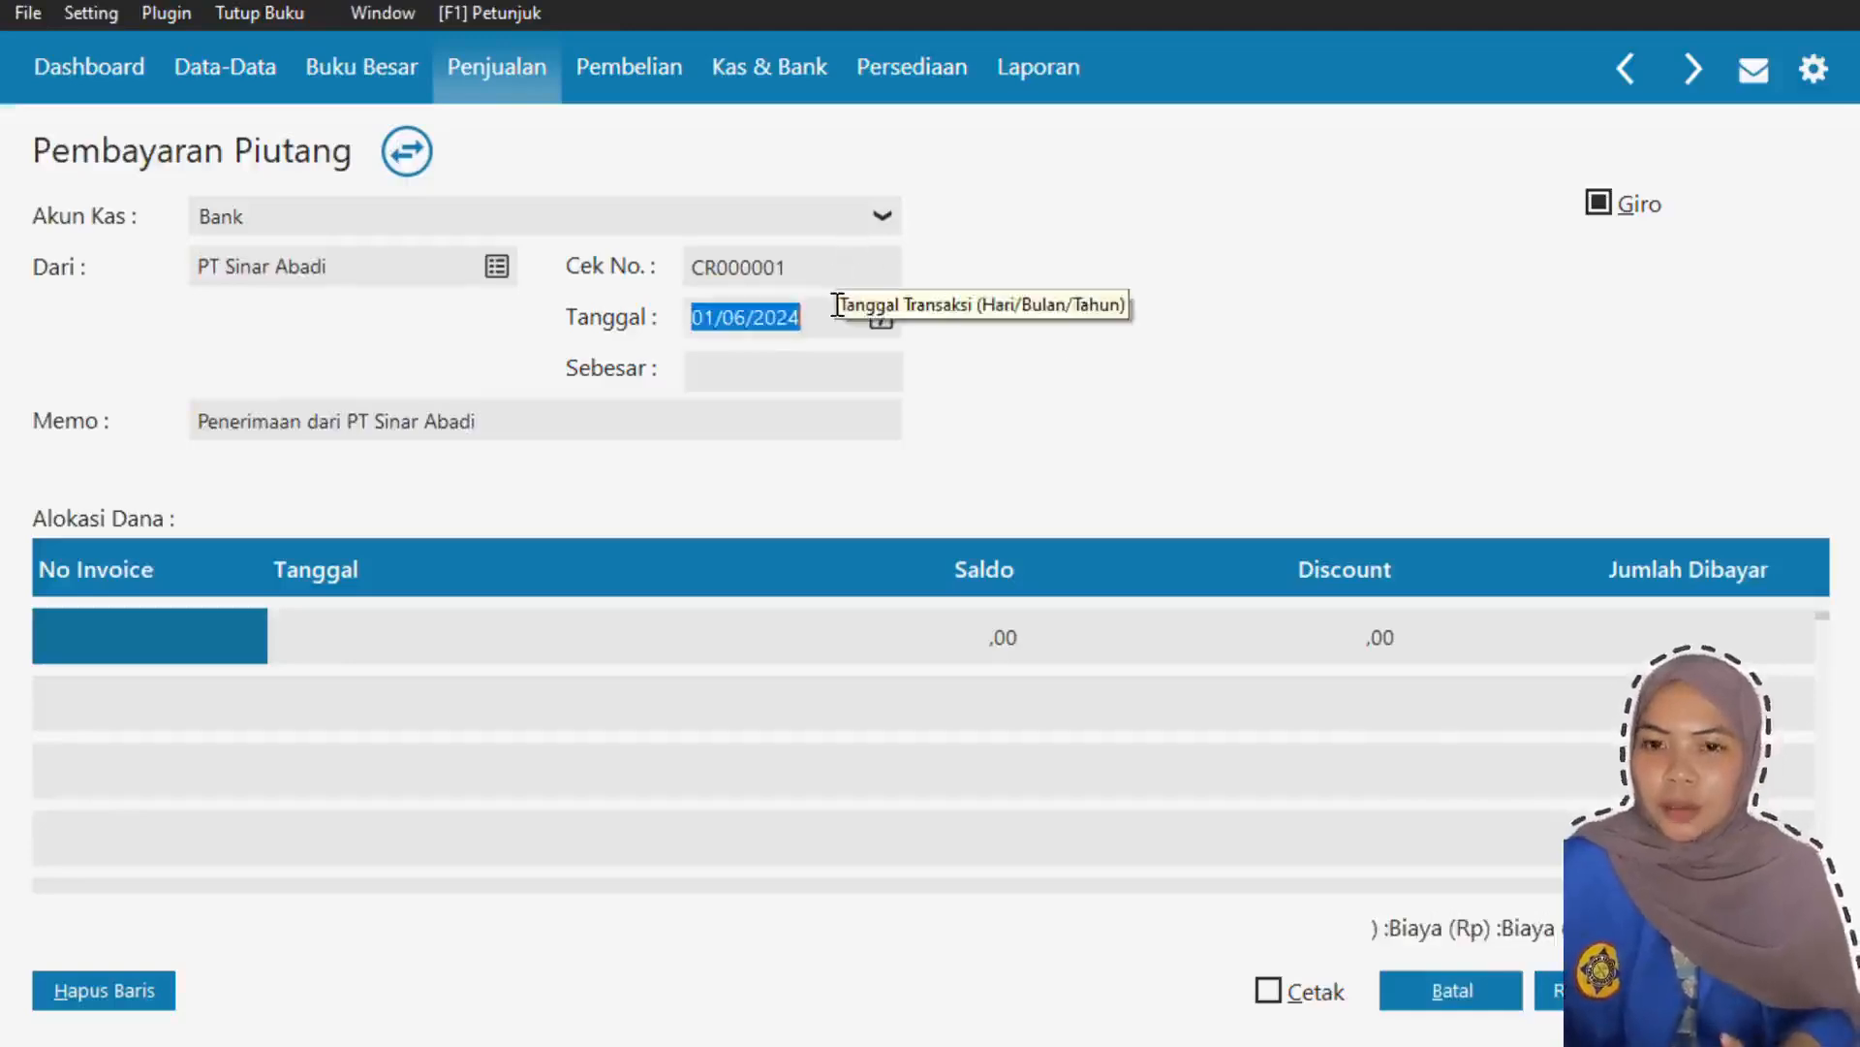
{"action": "type", "text": "13/01/2"}
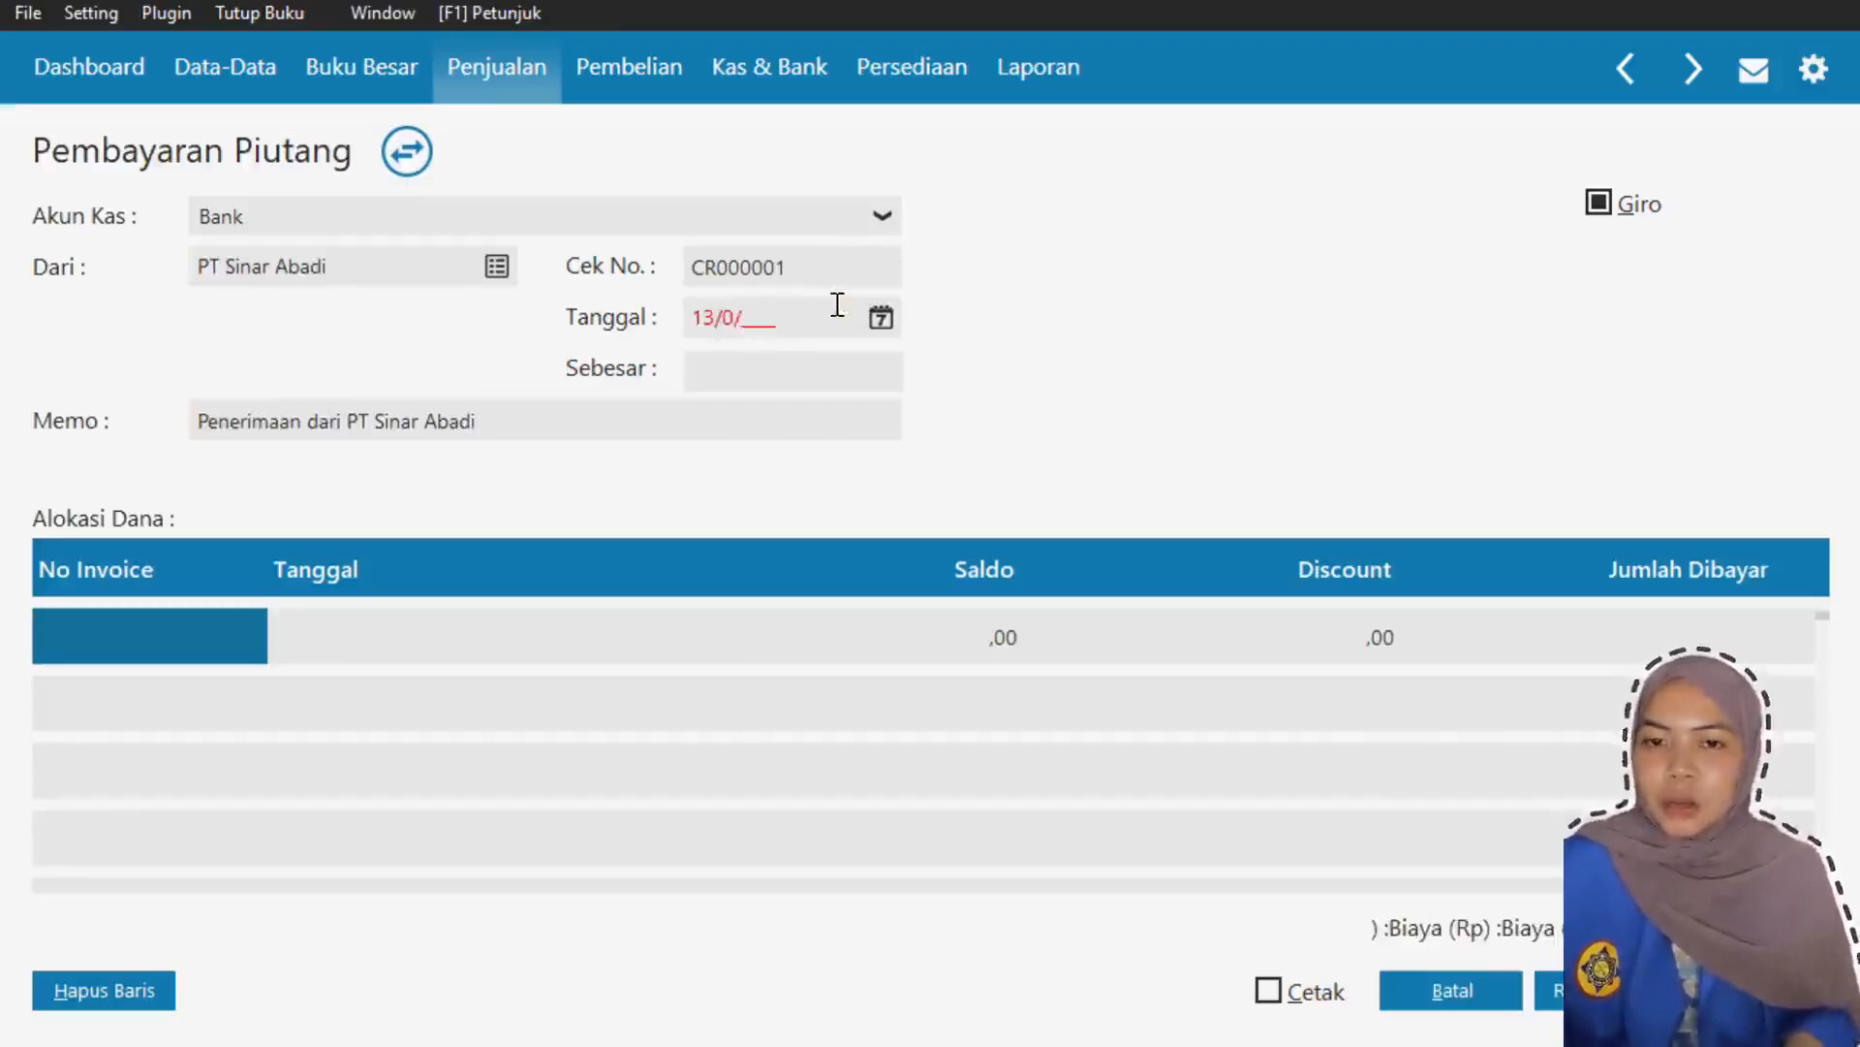
{"action": "type", "text": "021"}
{"action": "left_click", "coordinate": [818, 374]}
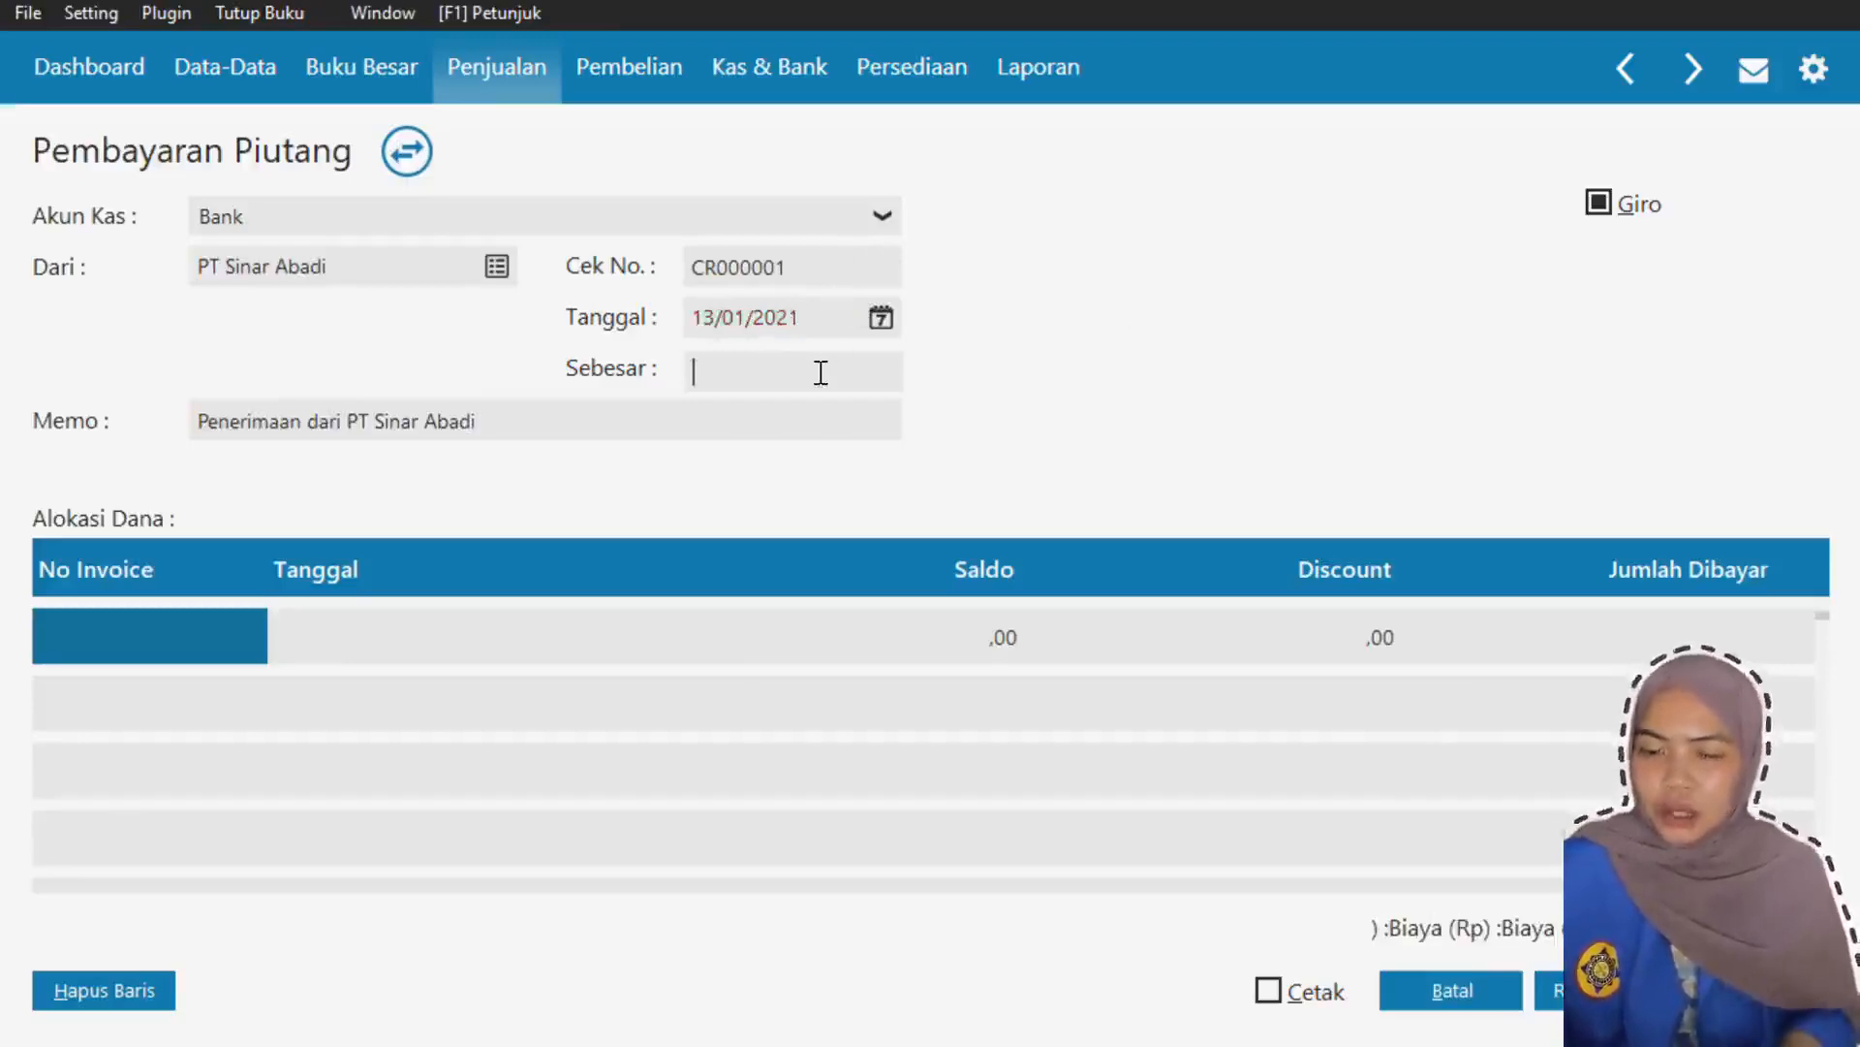
- Change the start of the memo so that it reads "Pembayaran piutang sebagian dari PT Sinar Abadi"
{"action": "left_click", "coordinate": [793, 419]}
{"action": "left_click_drag", "start_coordinate": [342, 421], "coordinate": [187, 416]}
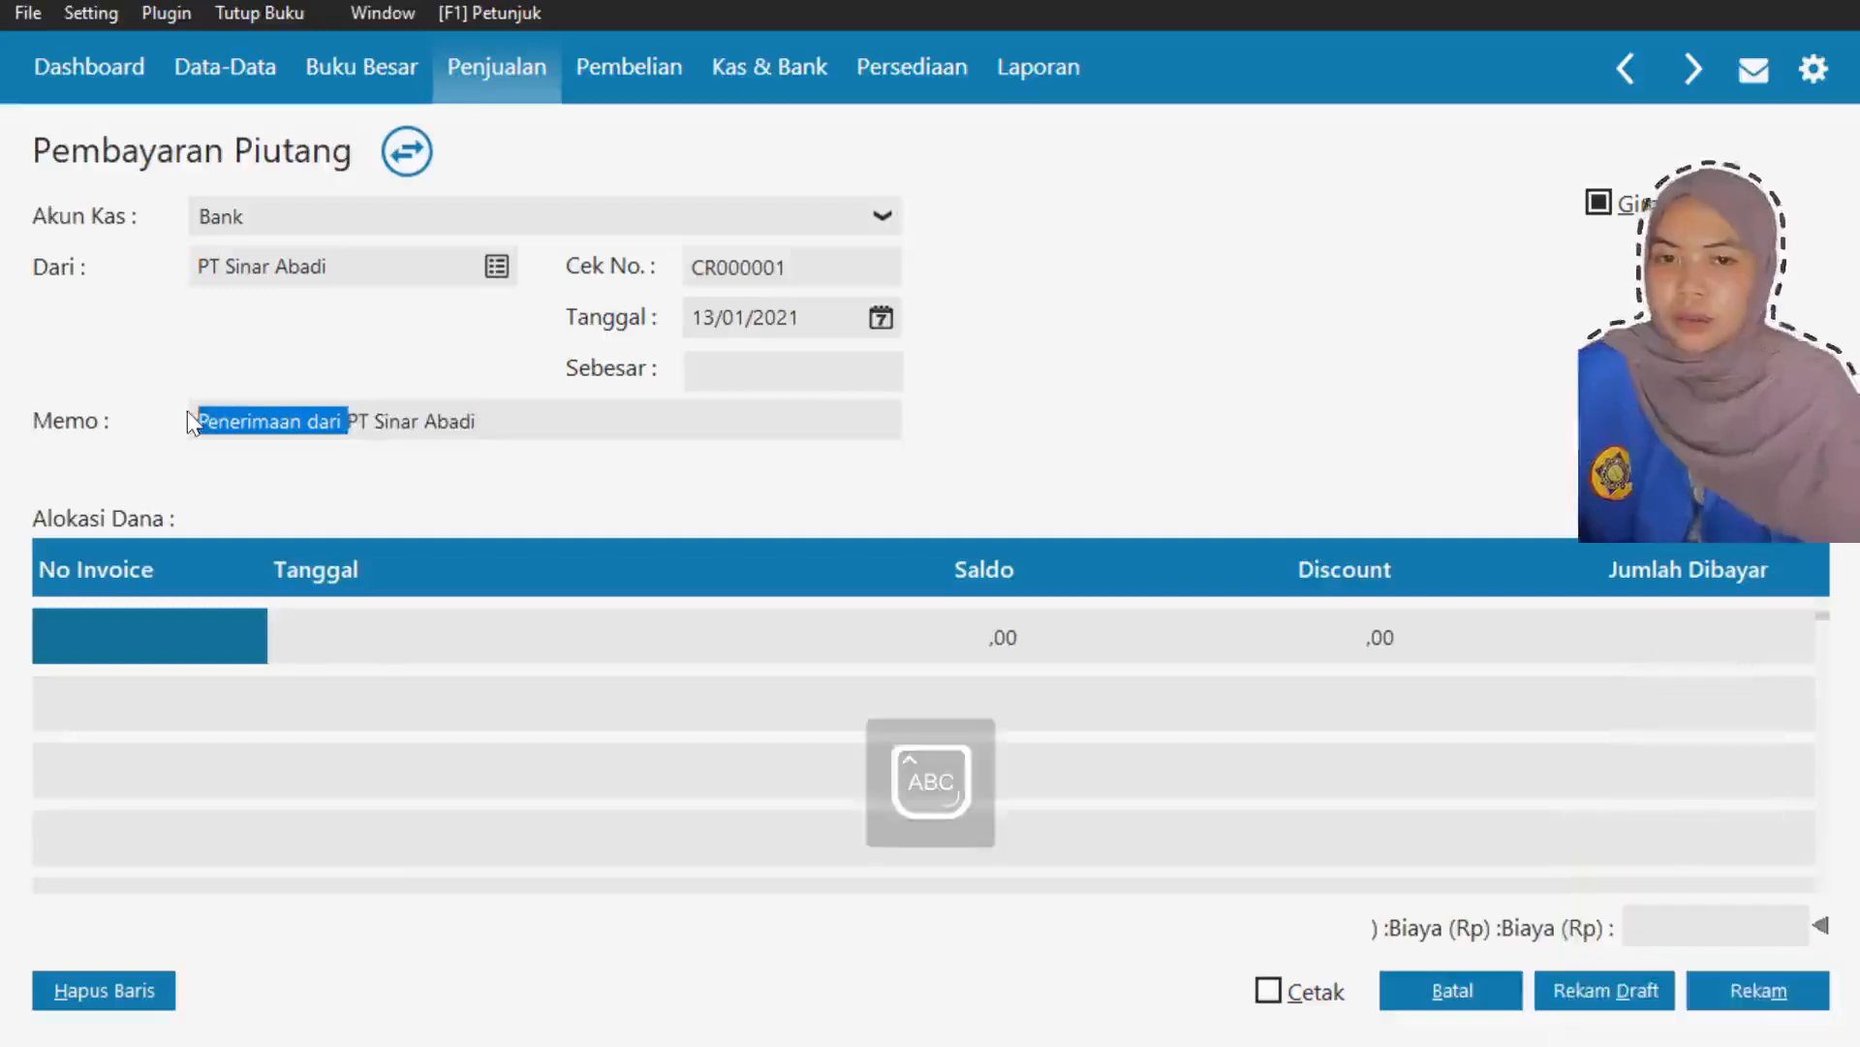
{"action": "type", "text": "Pembayaran piutang dar"}
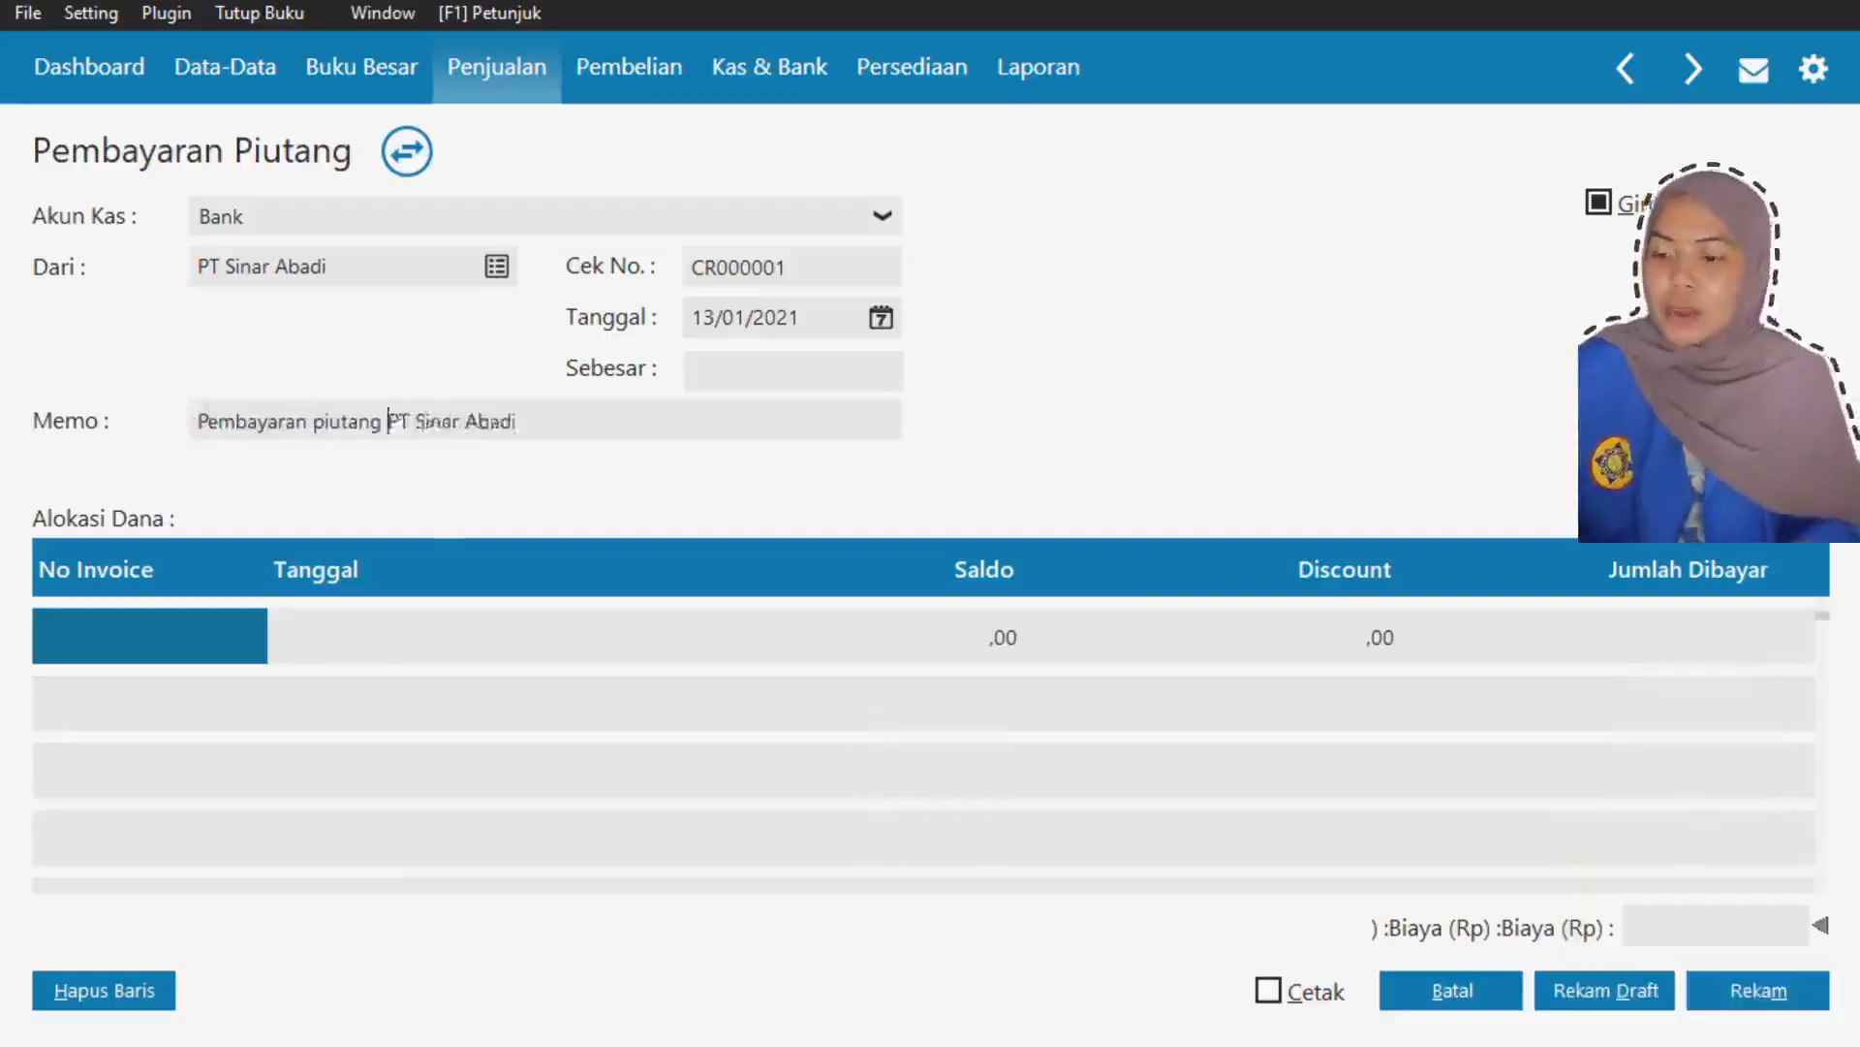
{"action": "type", "text": "i"}
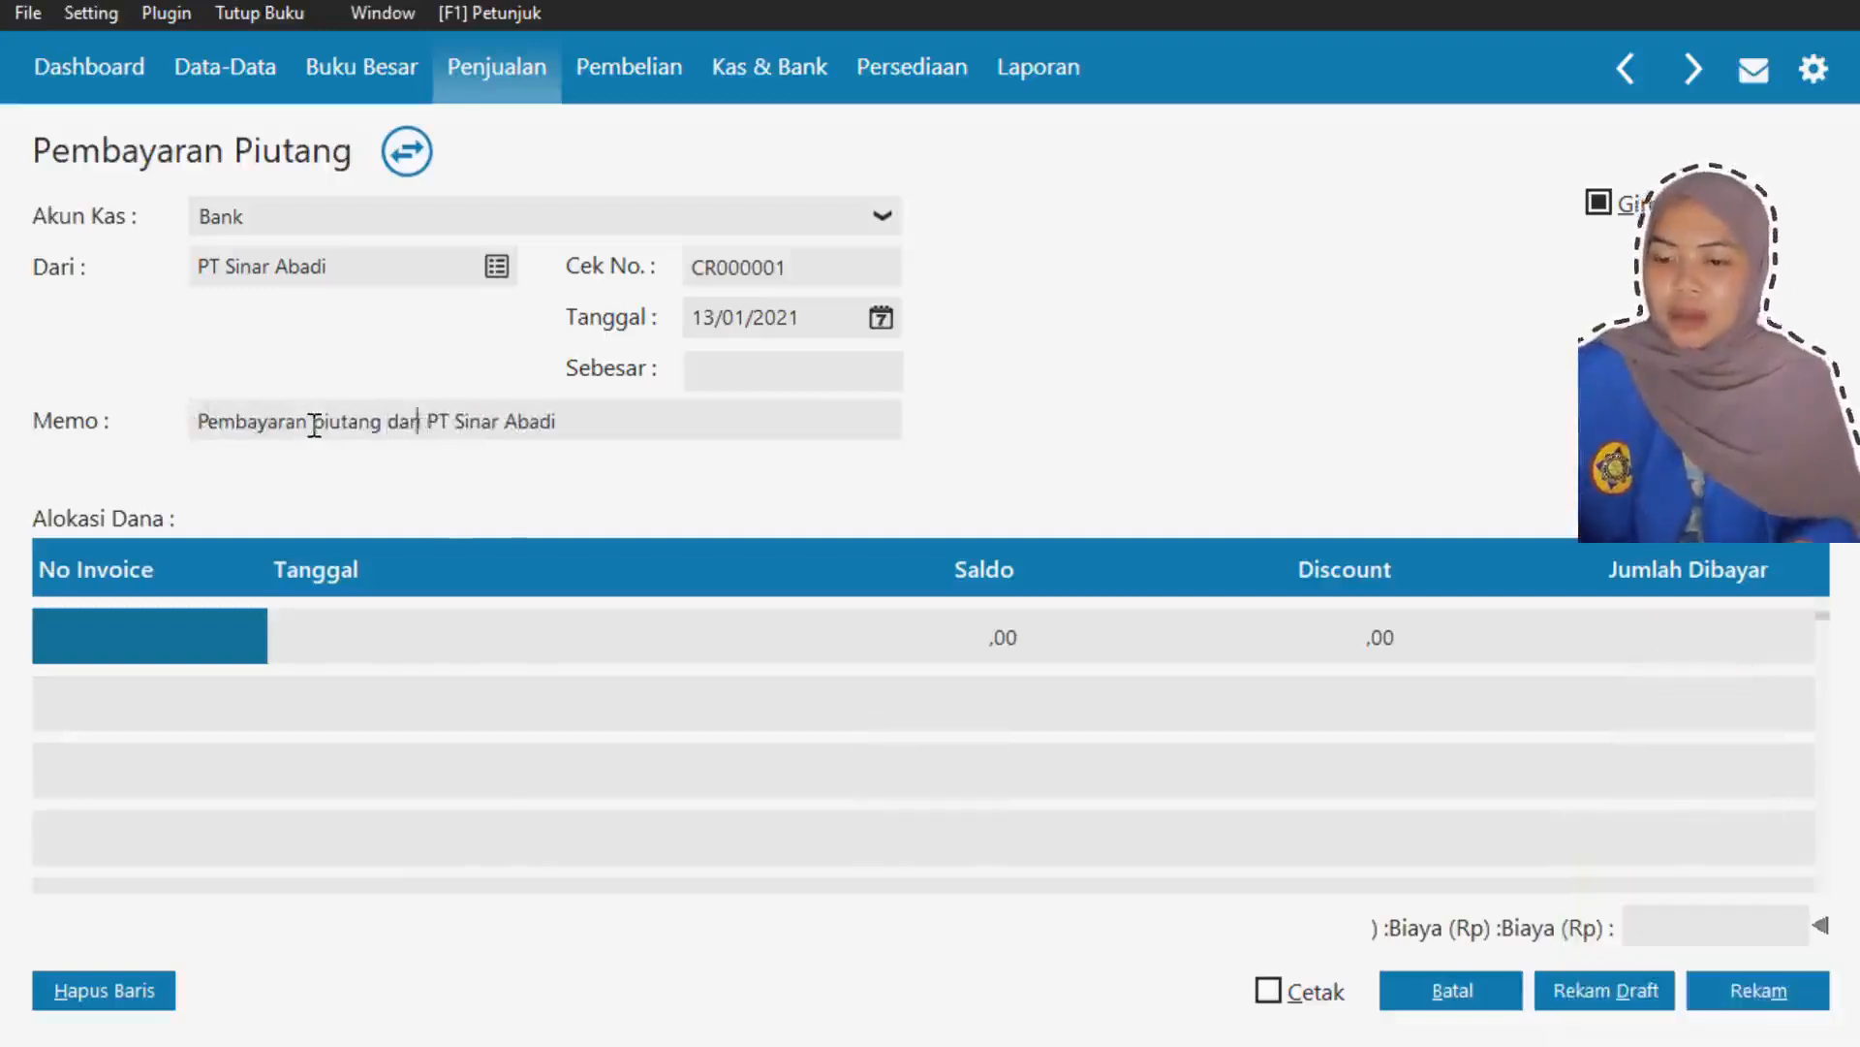
{"action": "key", "text": "Left"}
{"action": "key", "text": "Left"}
{"action": "key", "text": "Left"}
{"action": "key", "text": "Left"}
{"action": "type", "text": "sebagian"}
- Allocate the payment to invoice INV-001 with a Jumlah Dibayar of 11.250.000 and fill in the same amount as Sebesar
{"action": "double_click", "coordinate": [257, 623]}
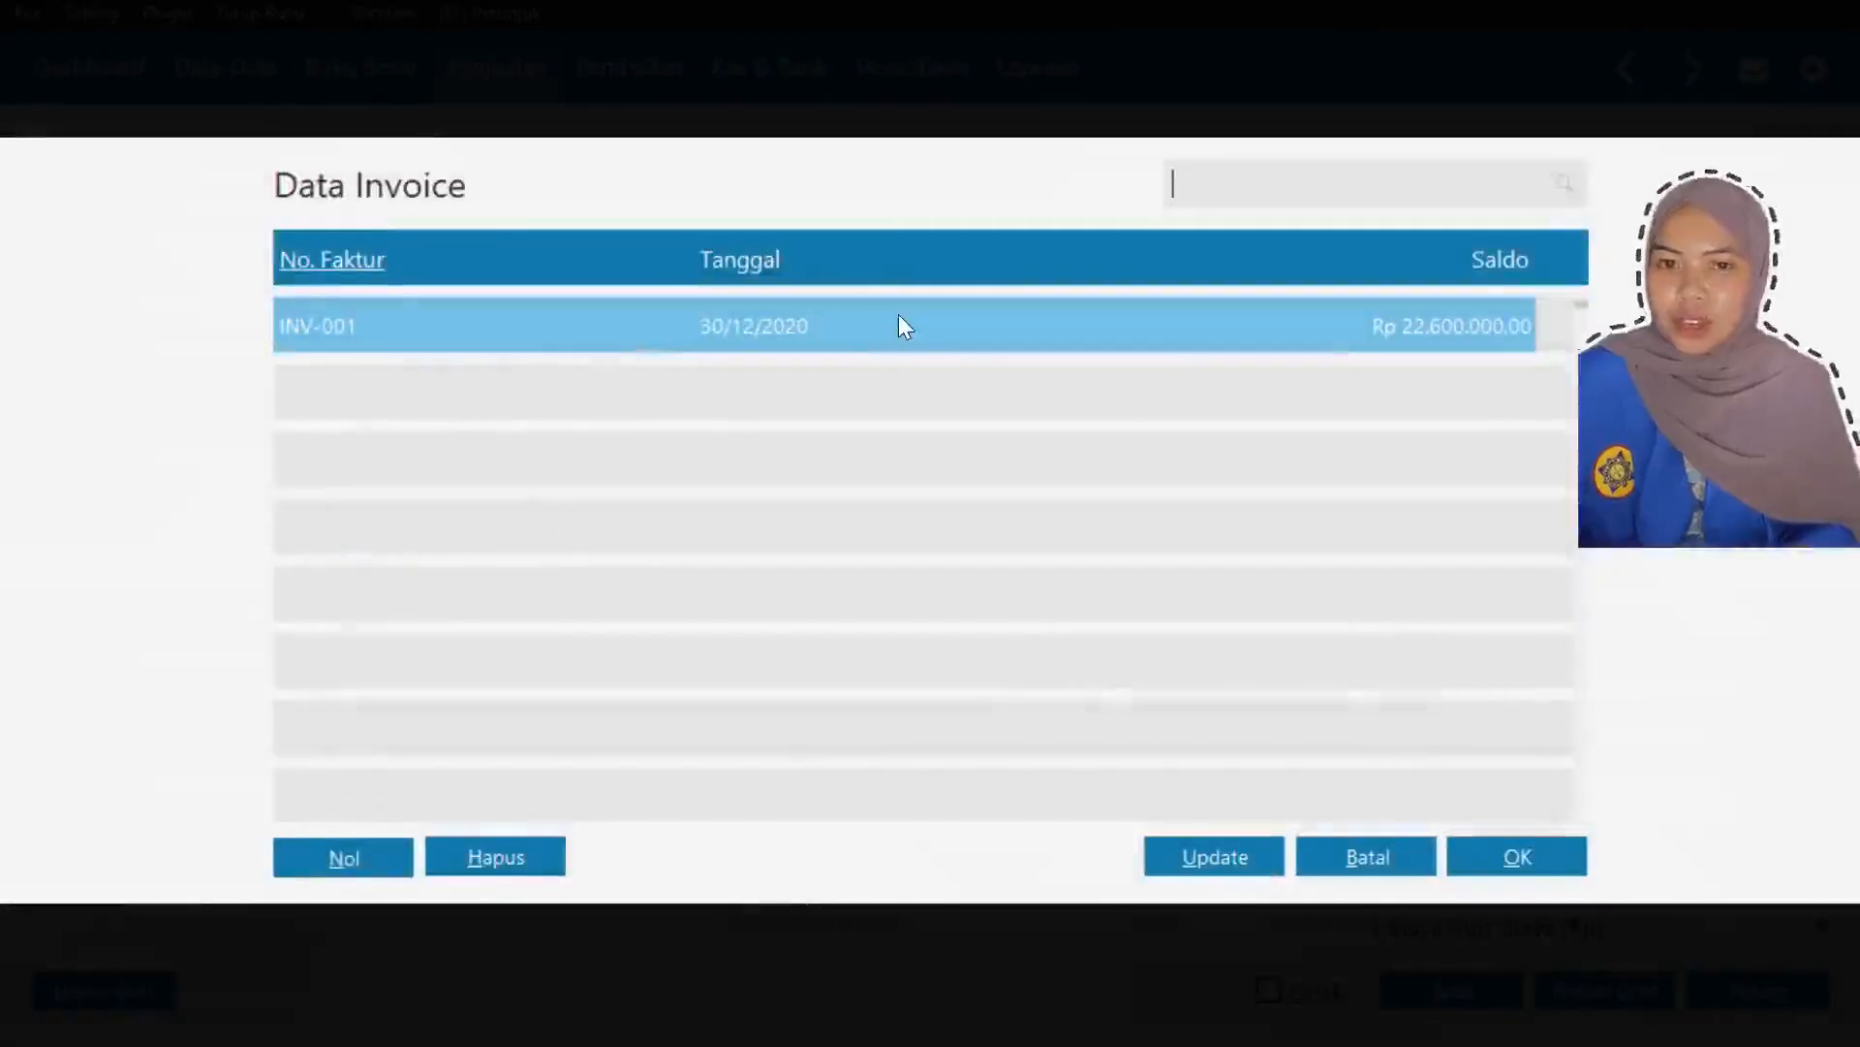
{"action": "double_click", "coordinate": [905, 320]}
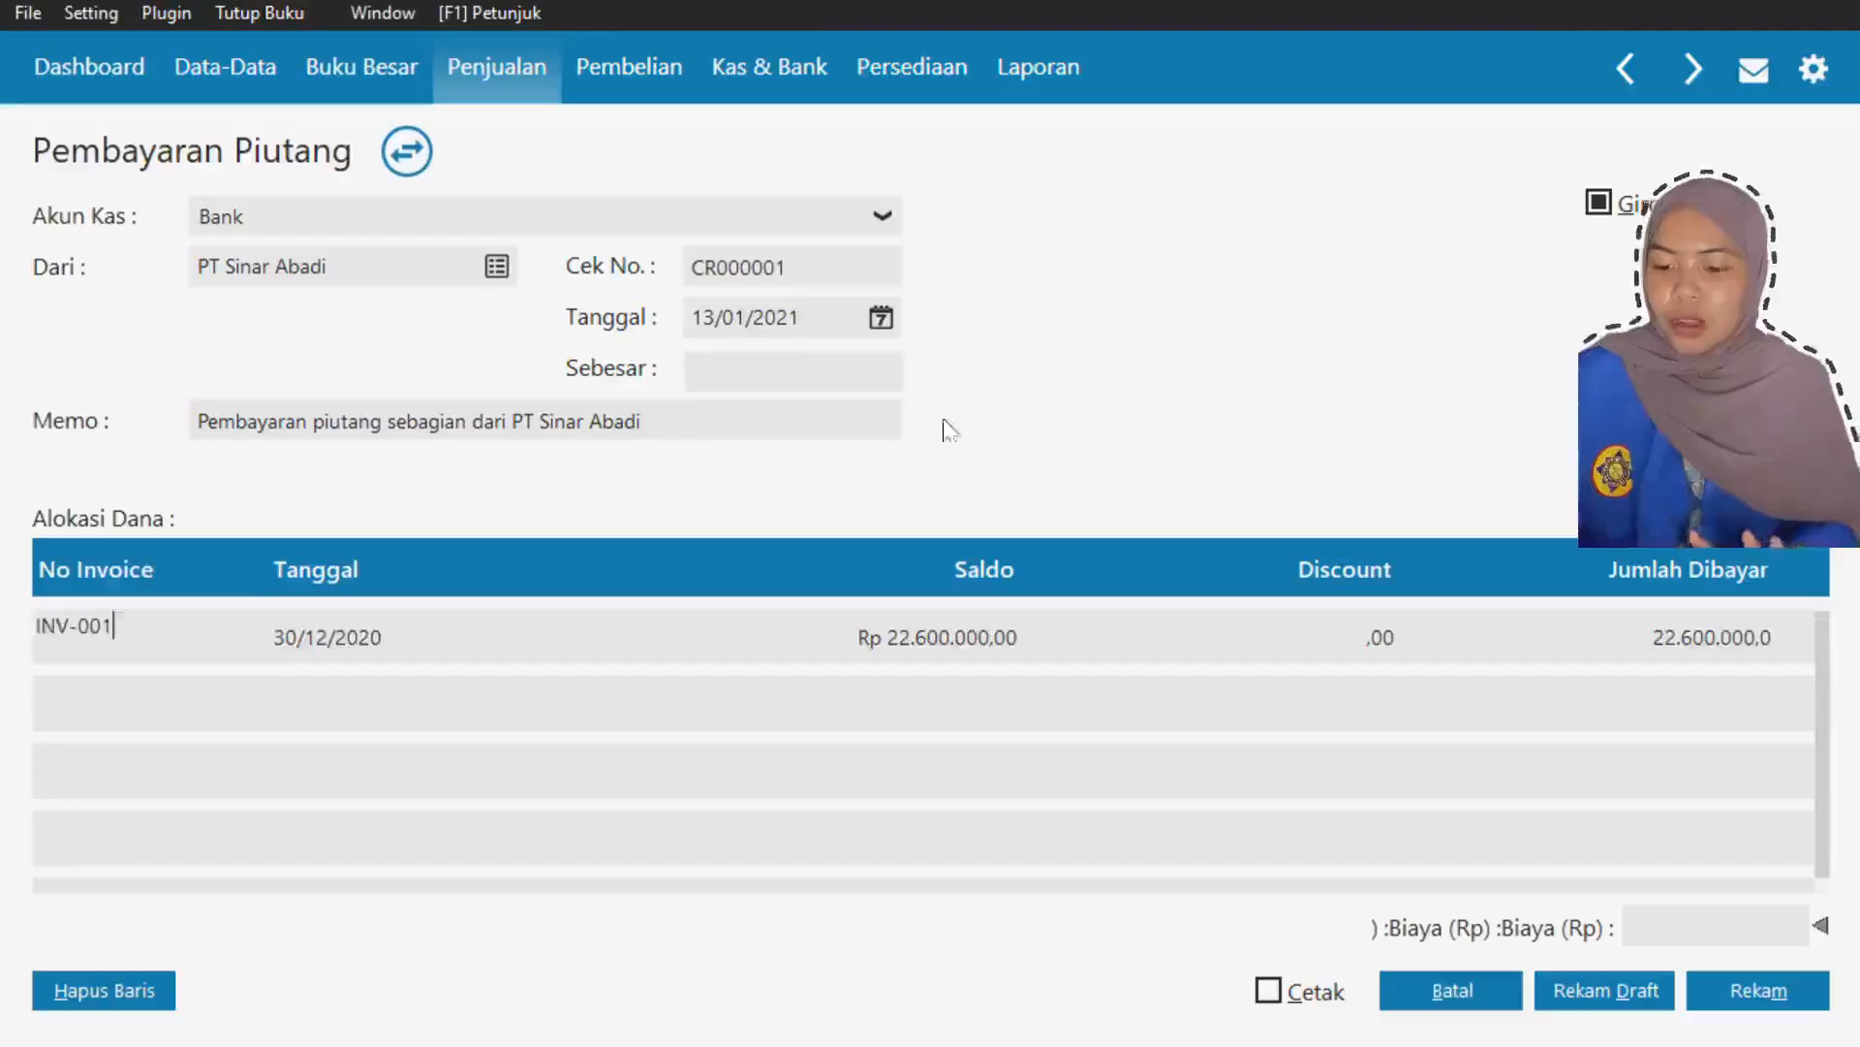
{"action": "left_click", "coordinate": [1671, 631]}
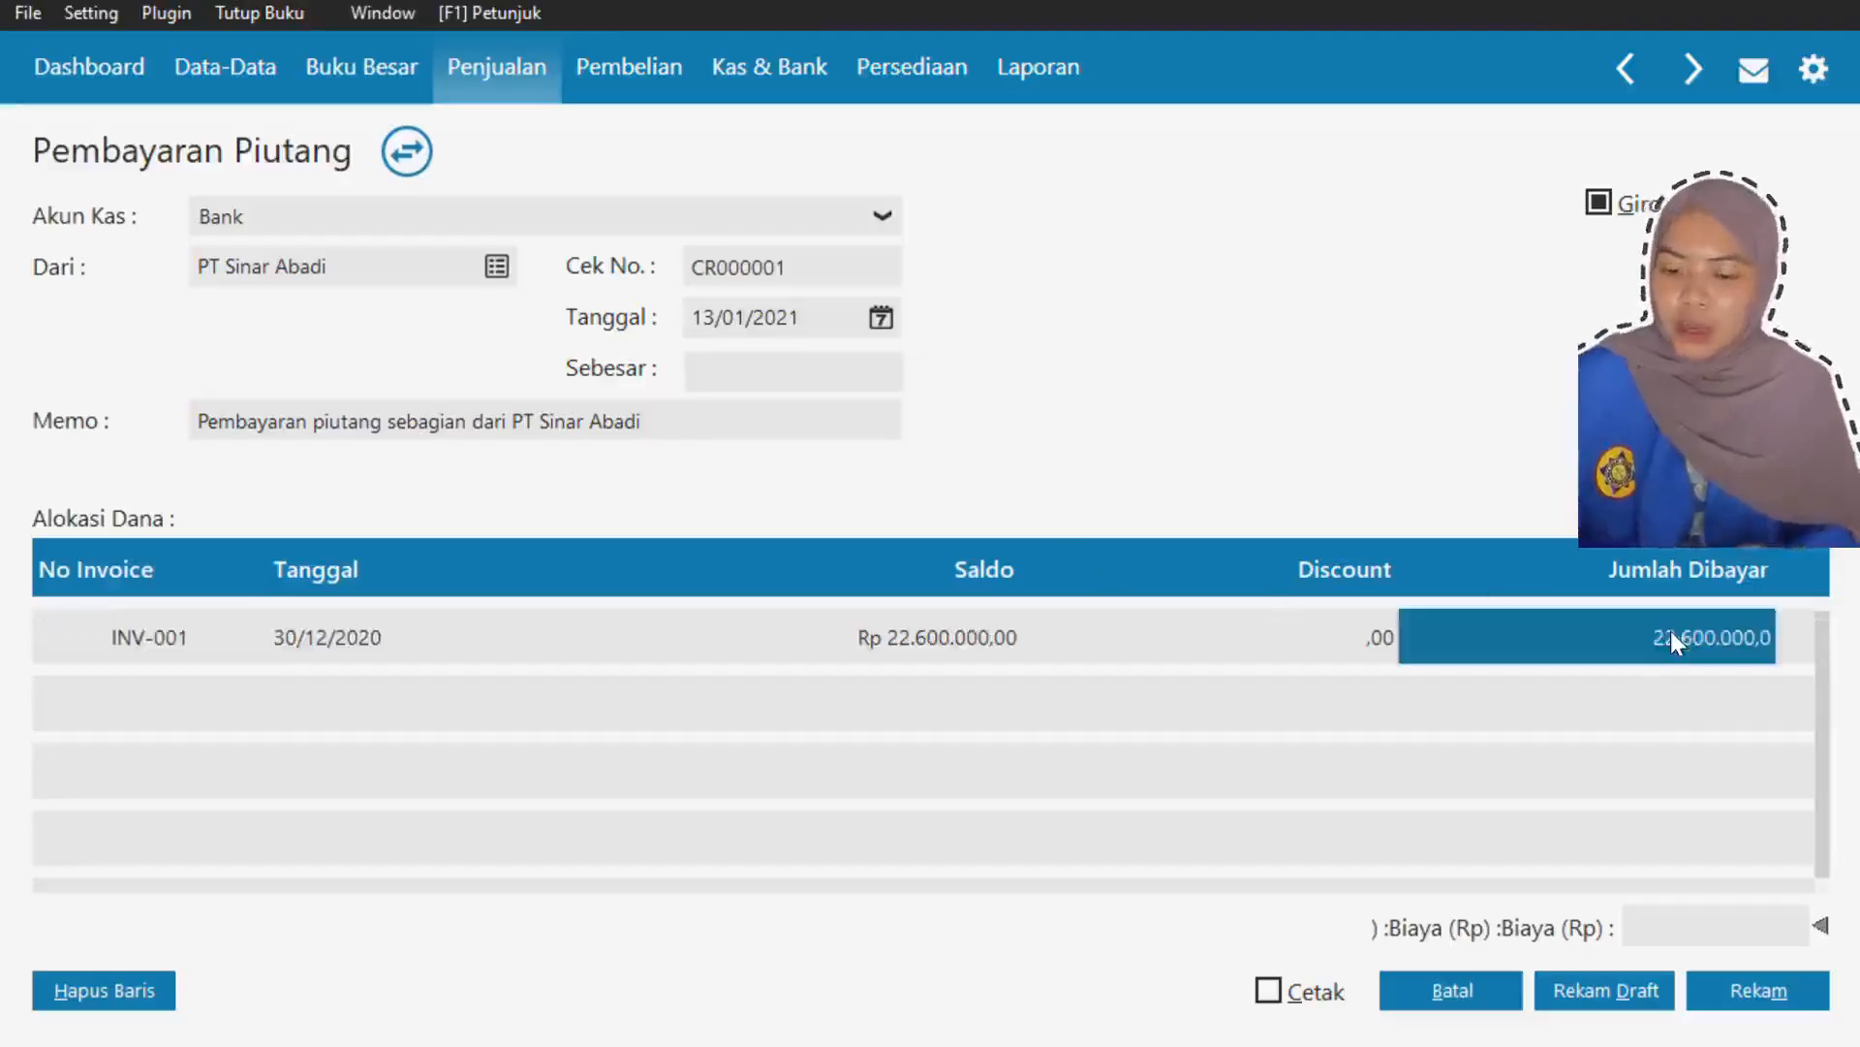
{"action": "left_click", "coordinate": [1670, 631]}
{"action": "type", "text": "112"}
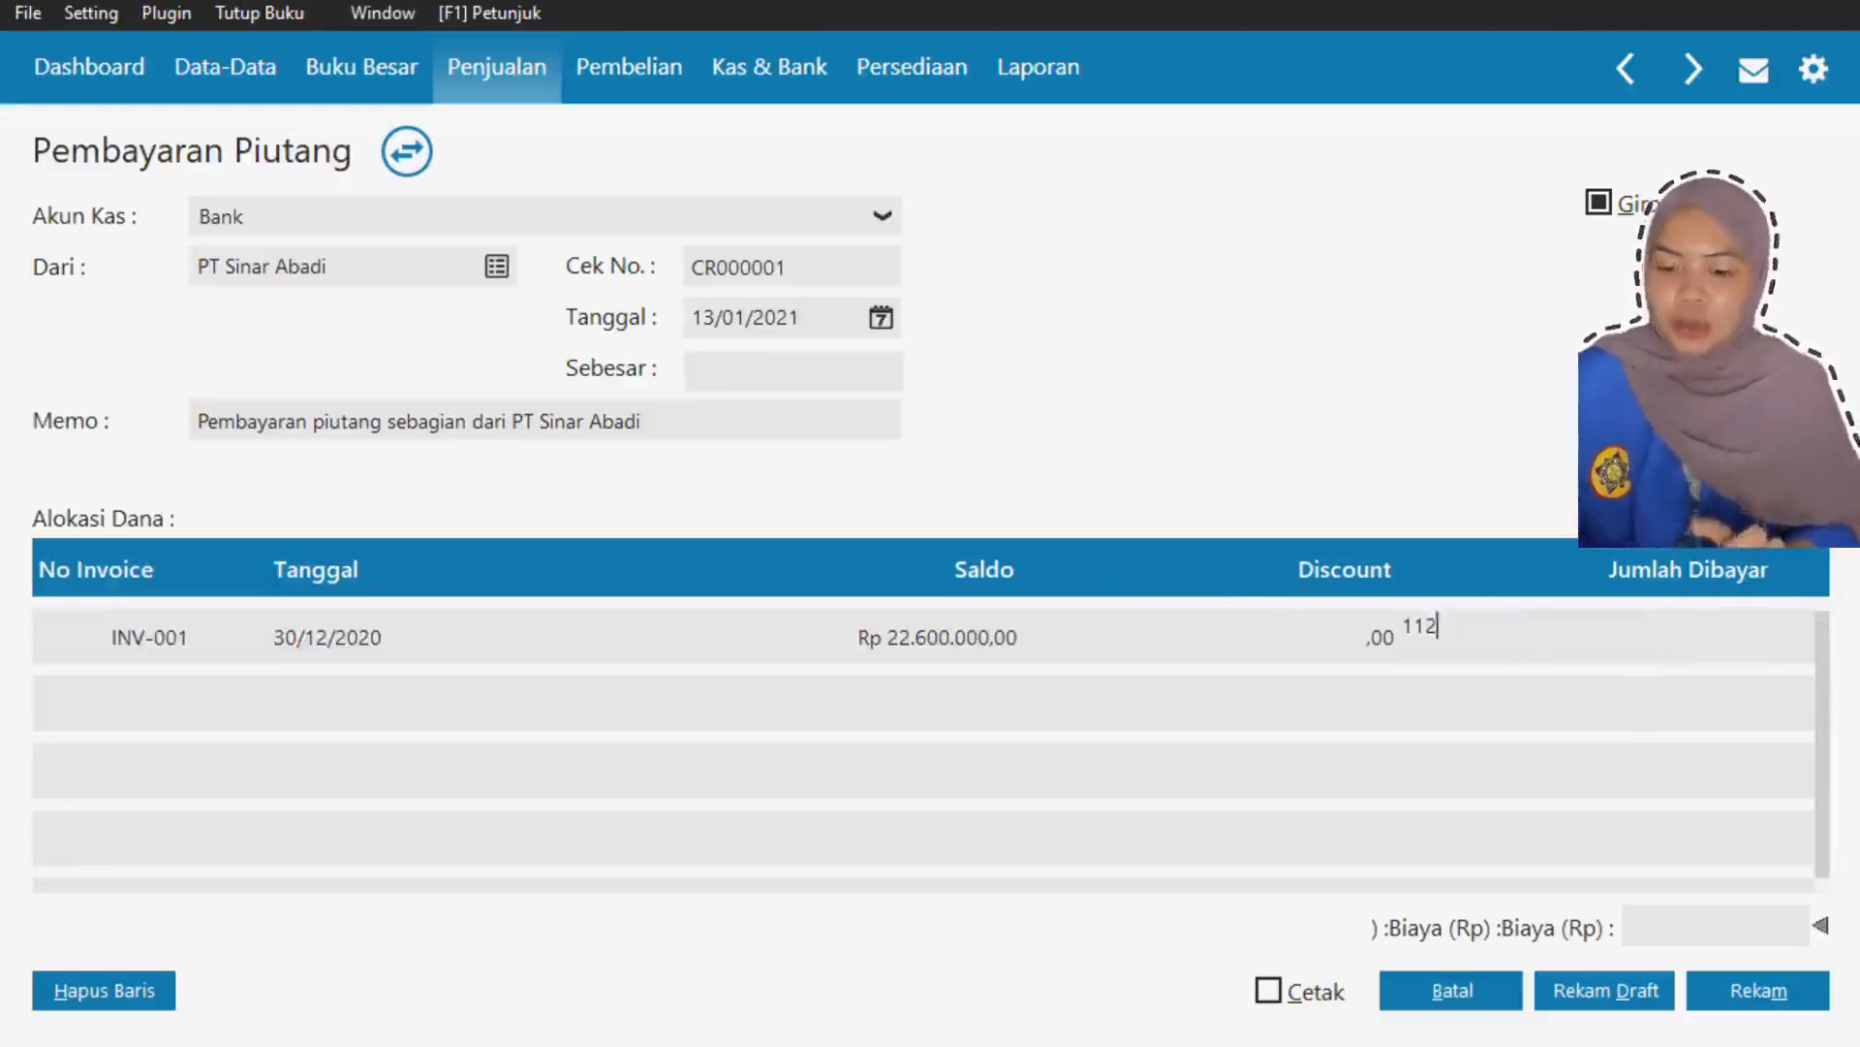
{"action": "type", "text": "50000"}
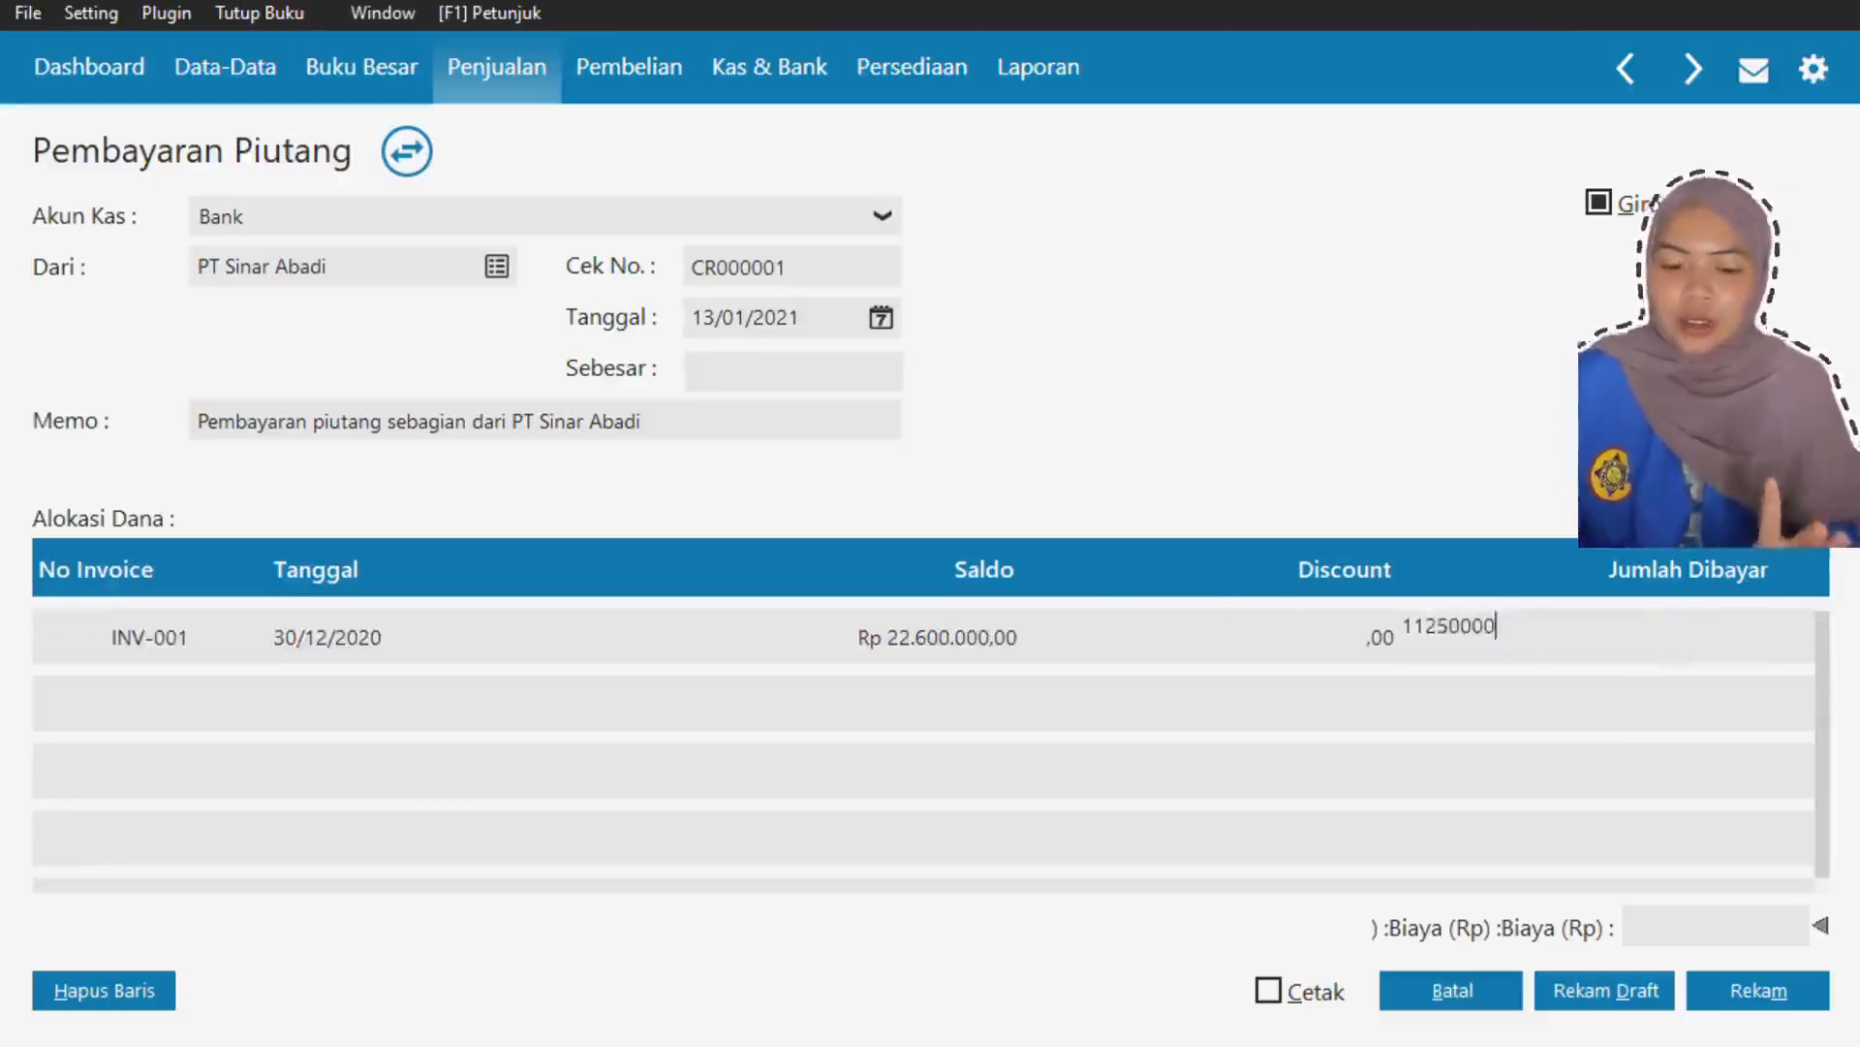
{"action": "key", "text": "Return"}
{"action": "left_click", "coordinate": [1671, 631]}
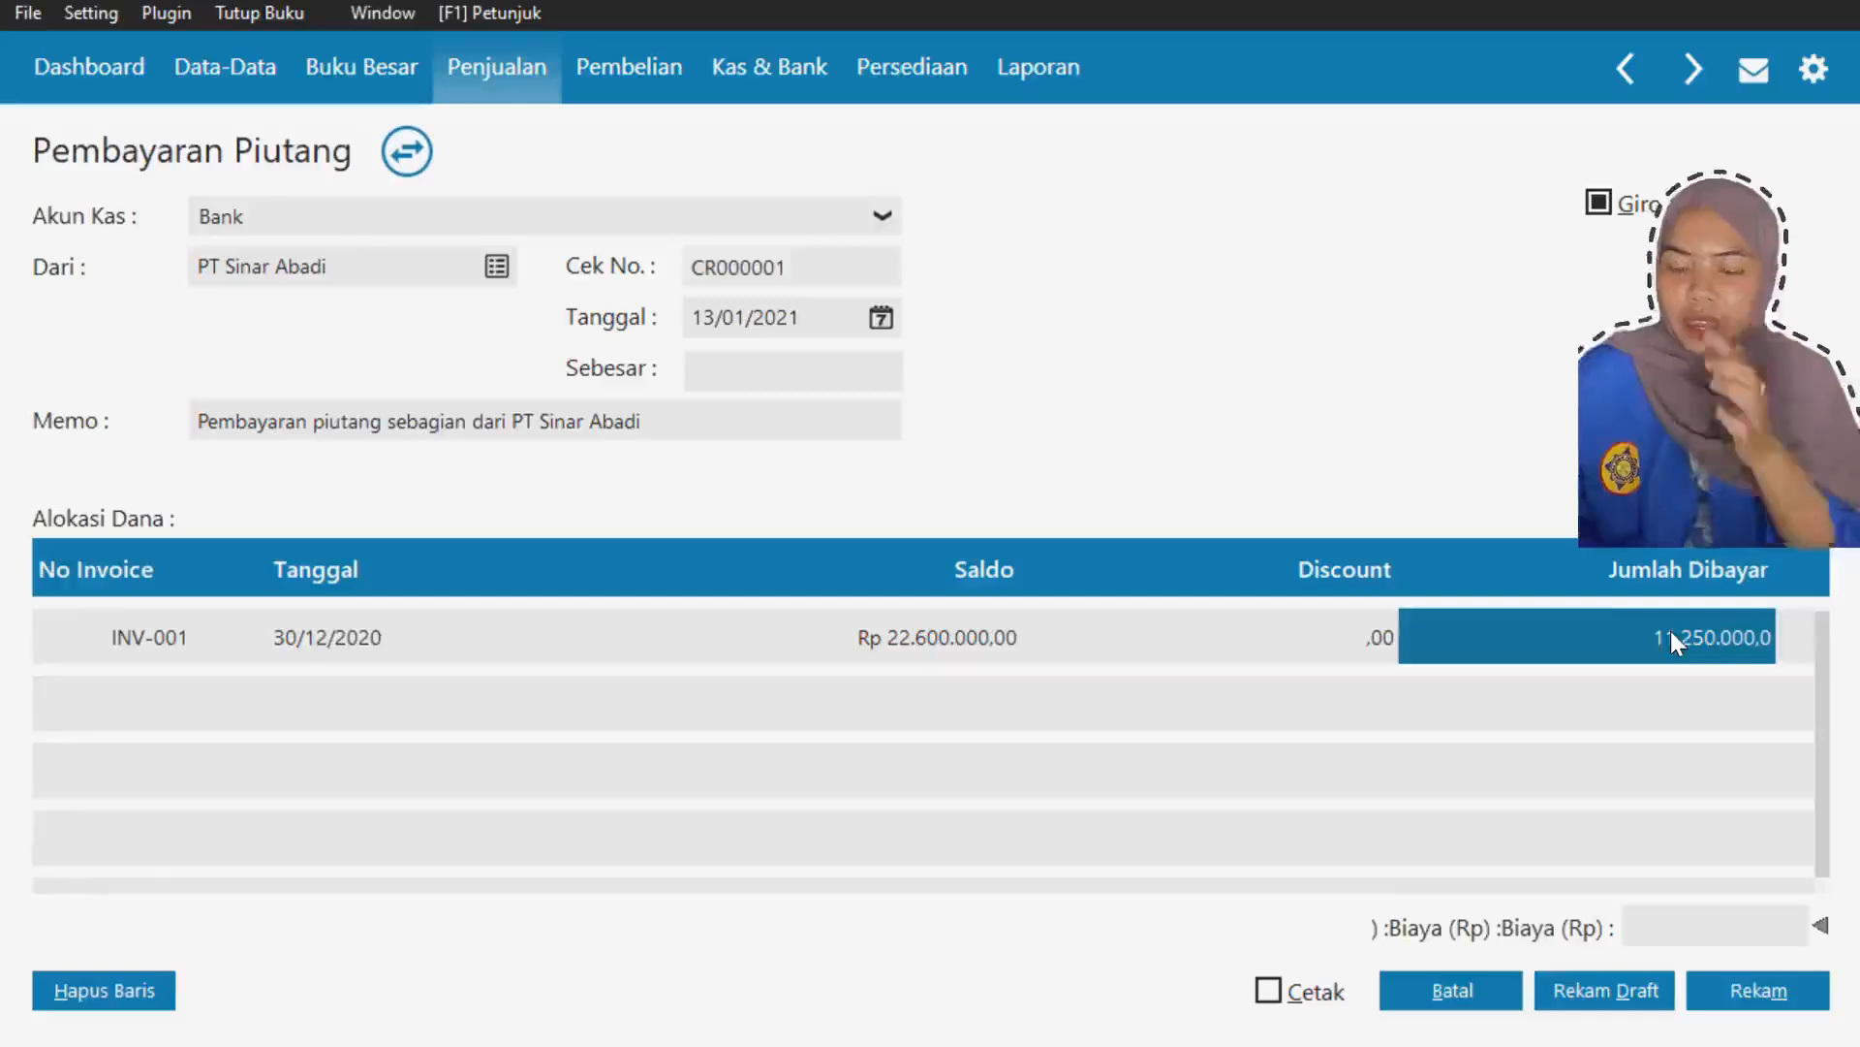
{"action": "left_click", "coordinate": [835, 368]}
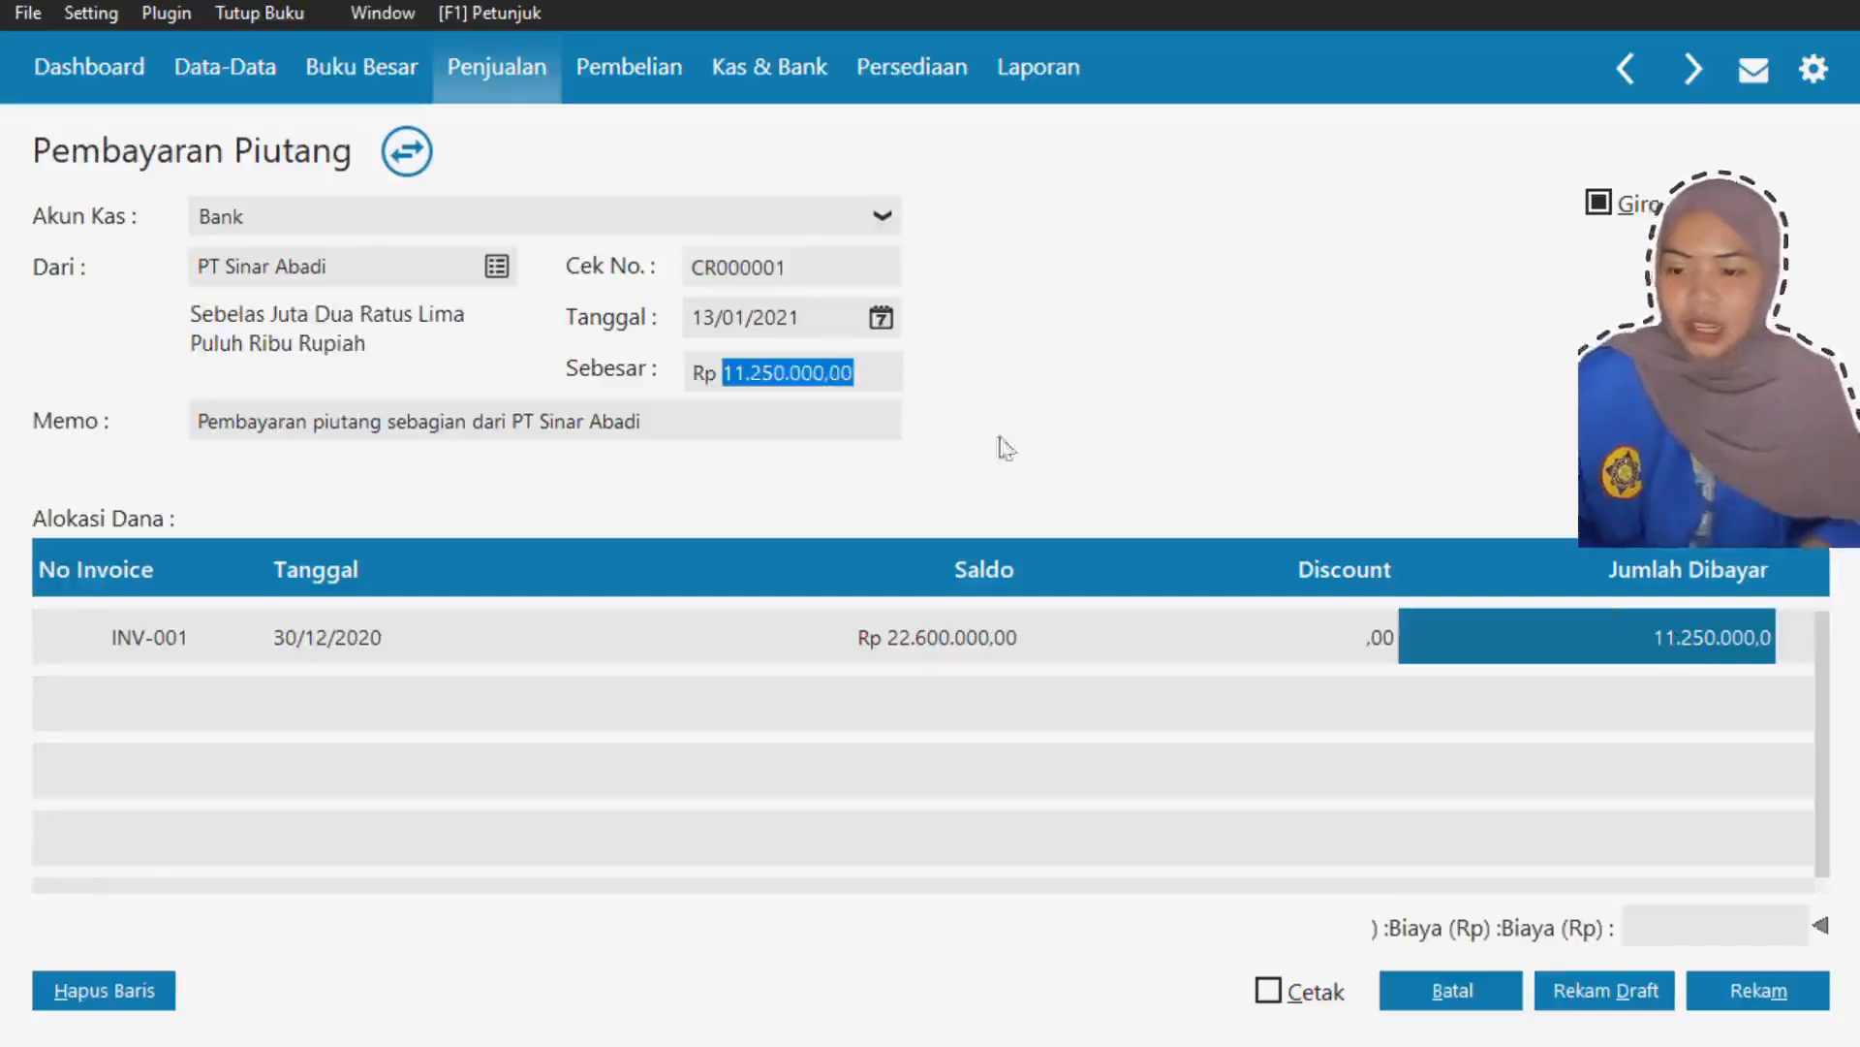
- Record the payment with giro number BG010023, due date 20/01/2021 and Bank BCA as bank name, leaving the A/C number empty
{"action": "left_click", "coordinate": [1744, 993]}
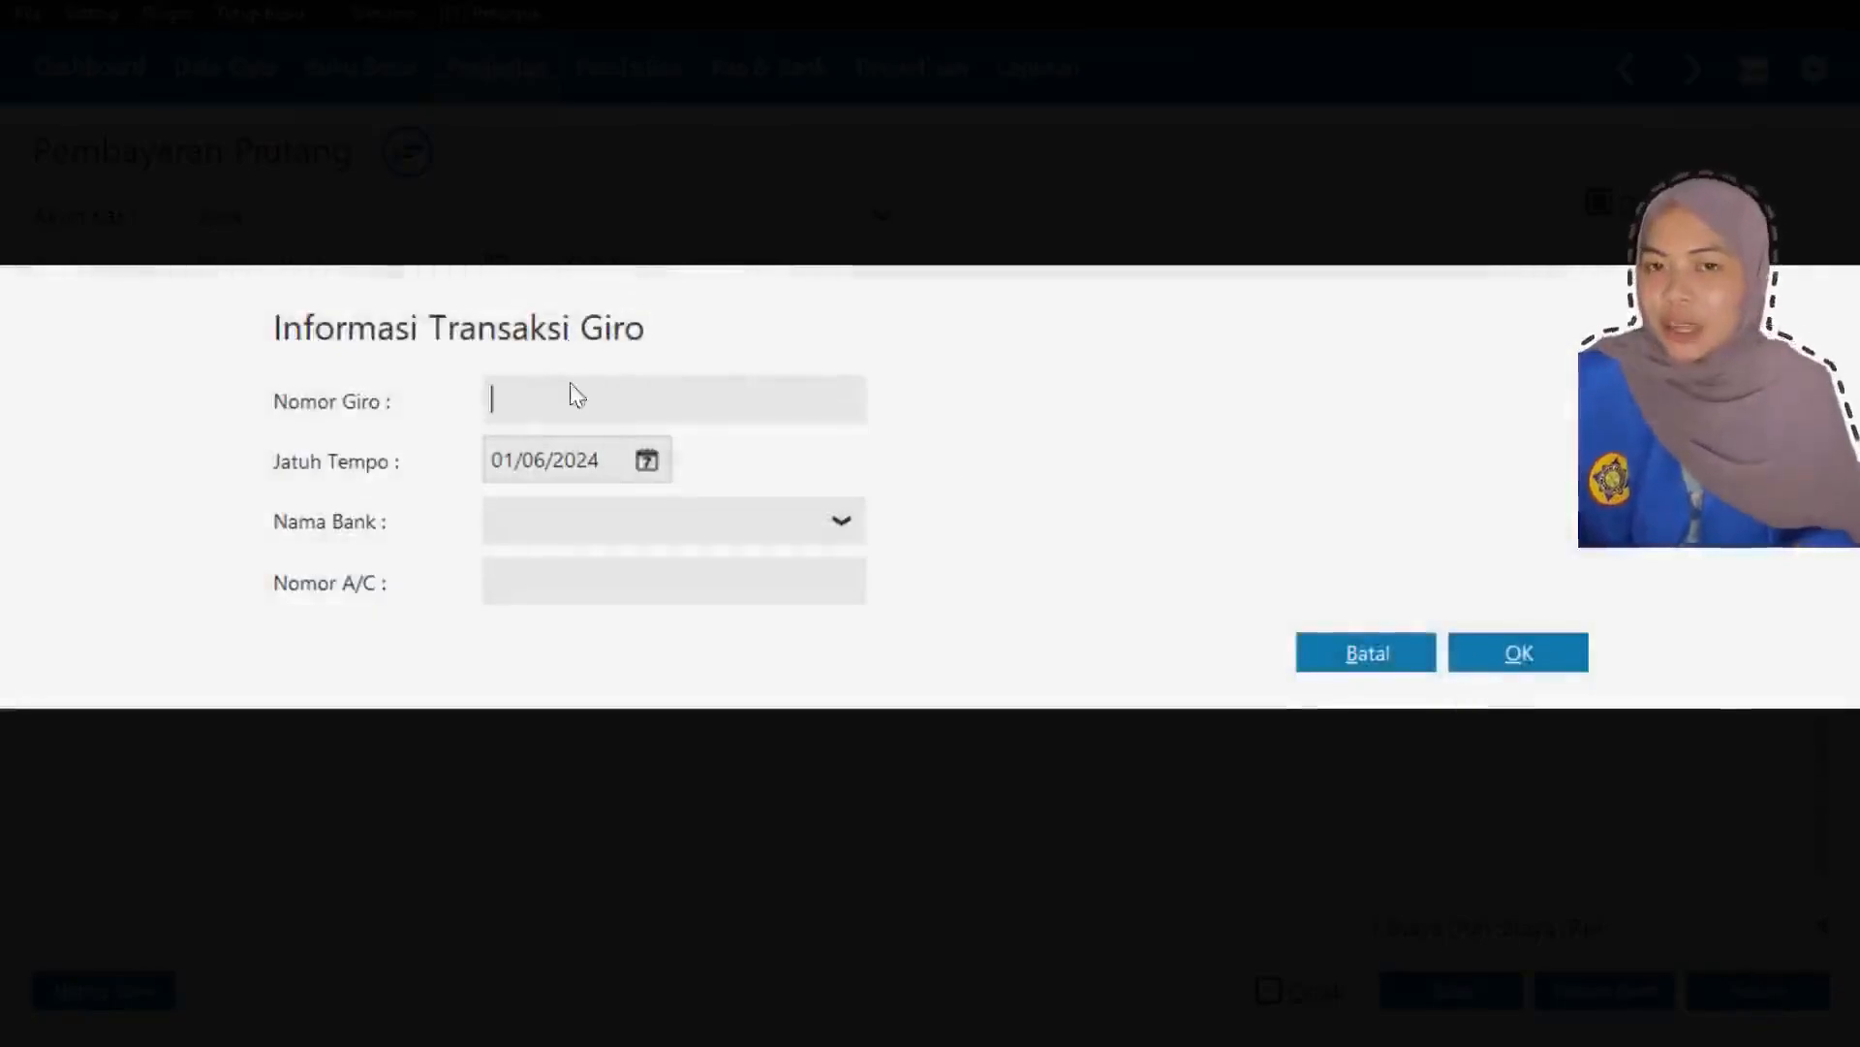
{"action": "key", "text": "Caps_Lock"}
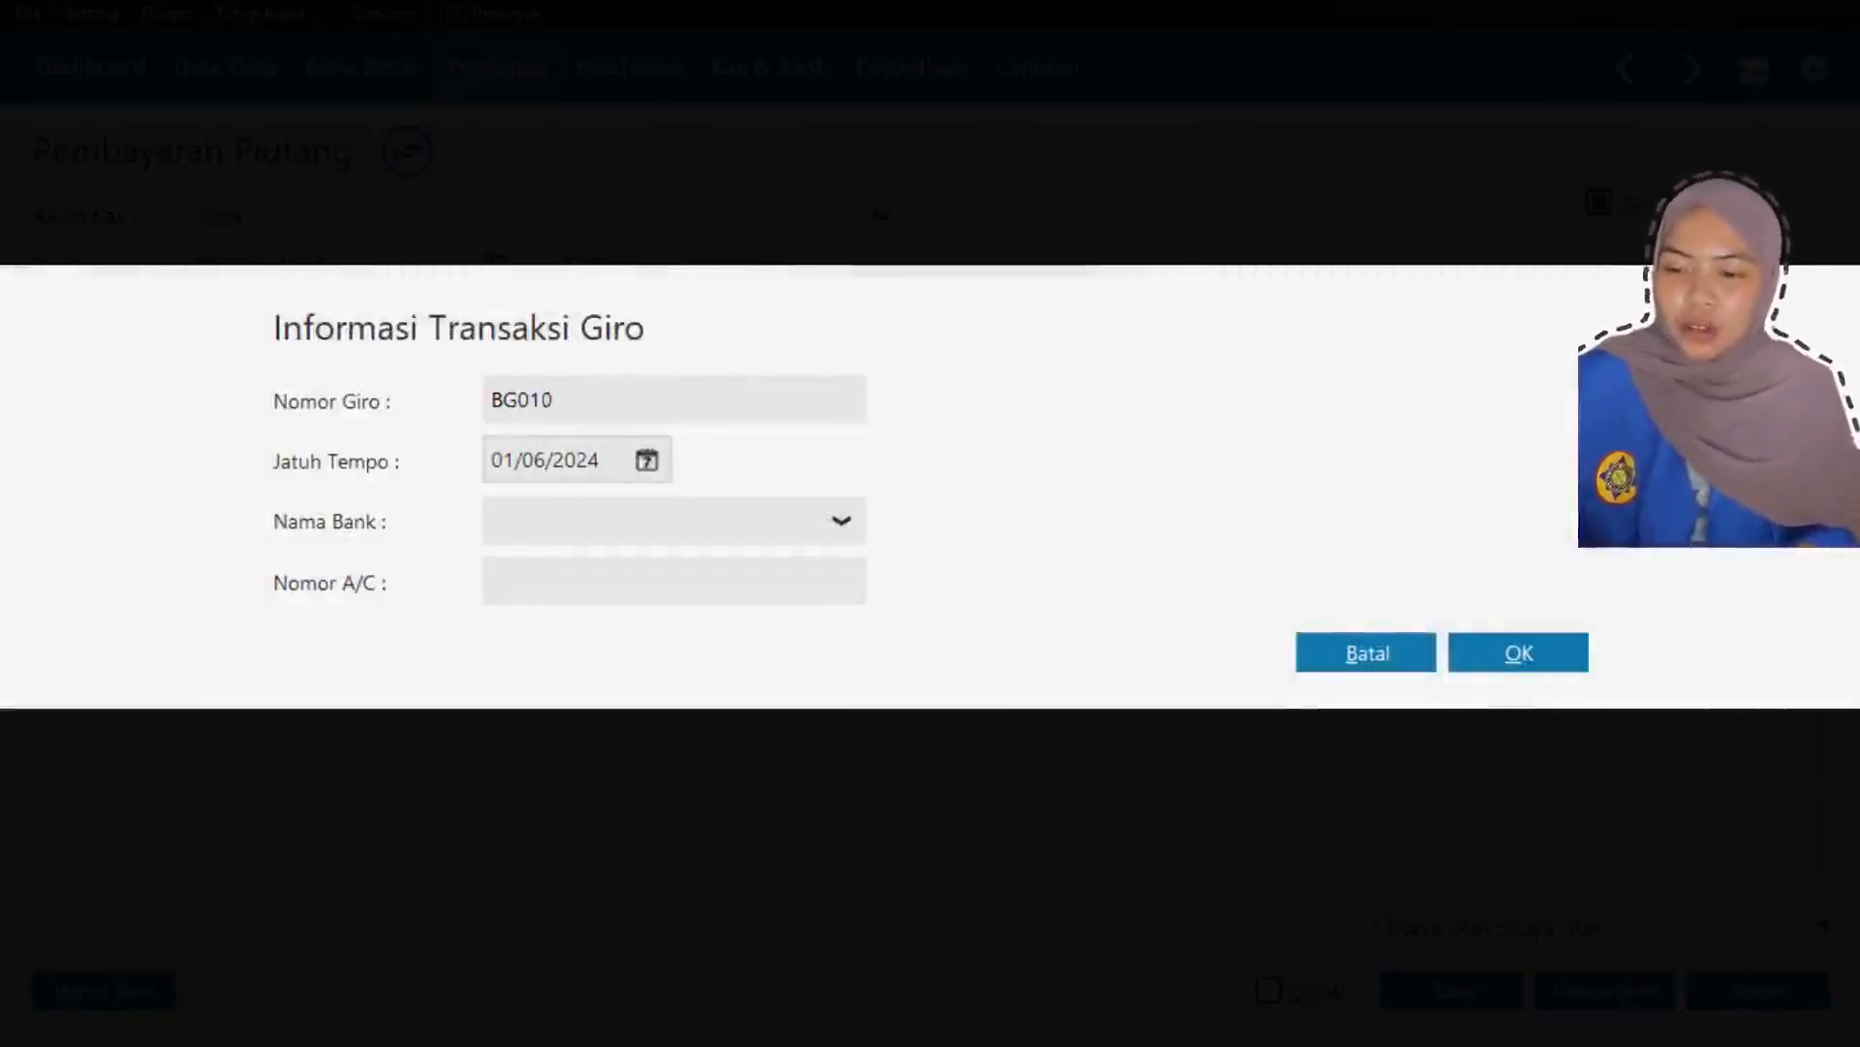
{"action": "left_click", "coordinate": [516, 453]}
{"action": "type", "text": "200"}
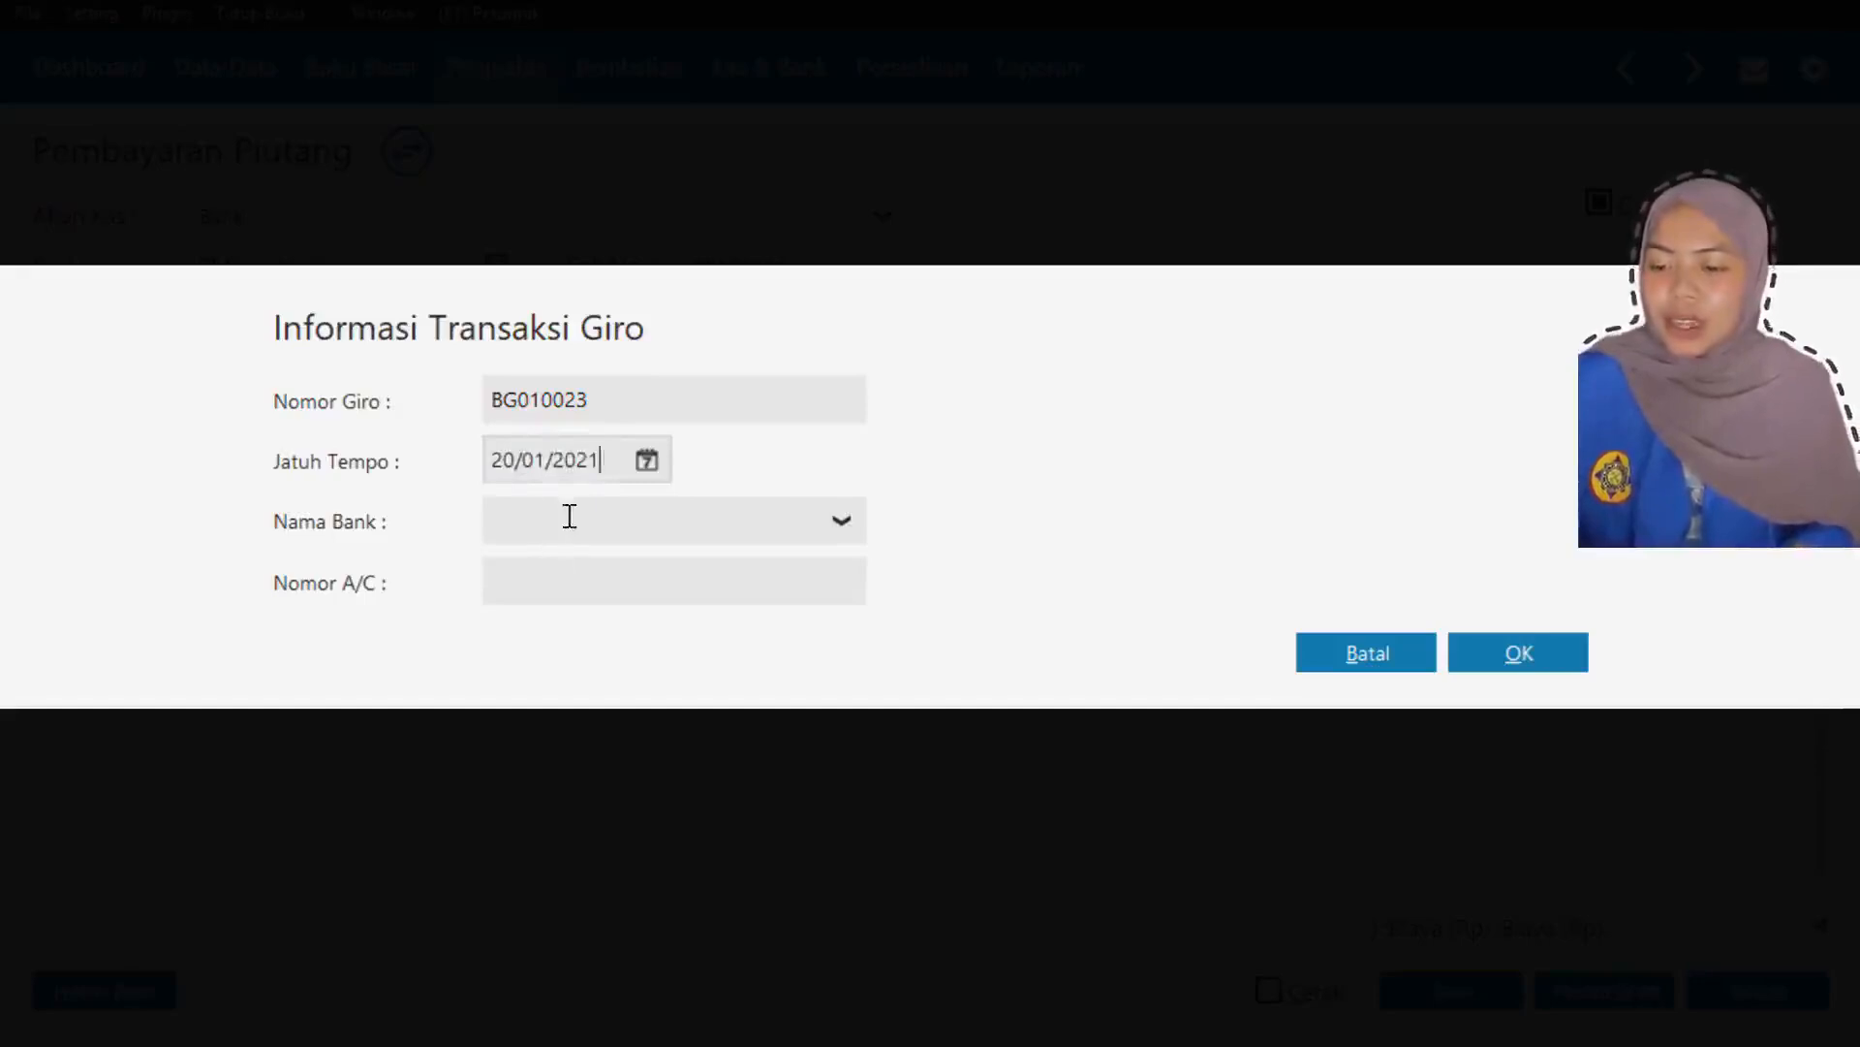
{"action": "type", "text": "Bank B"}
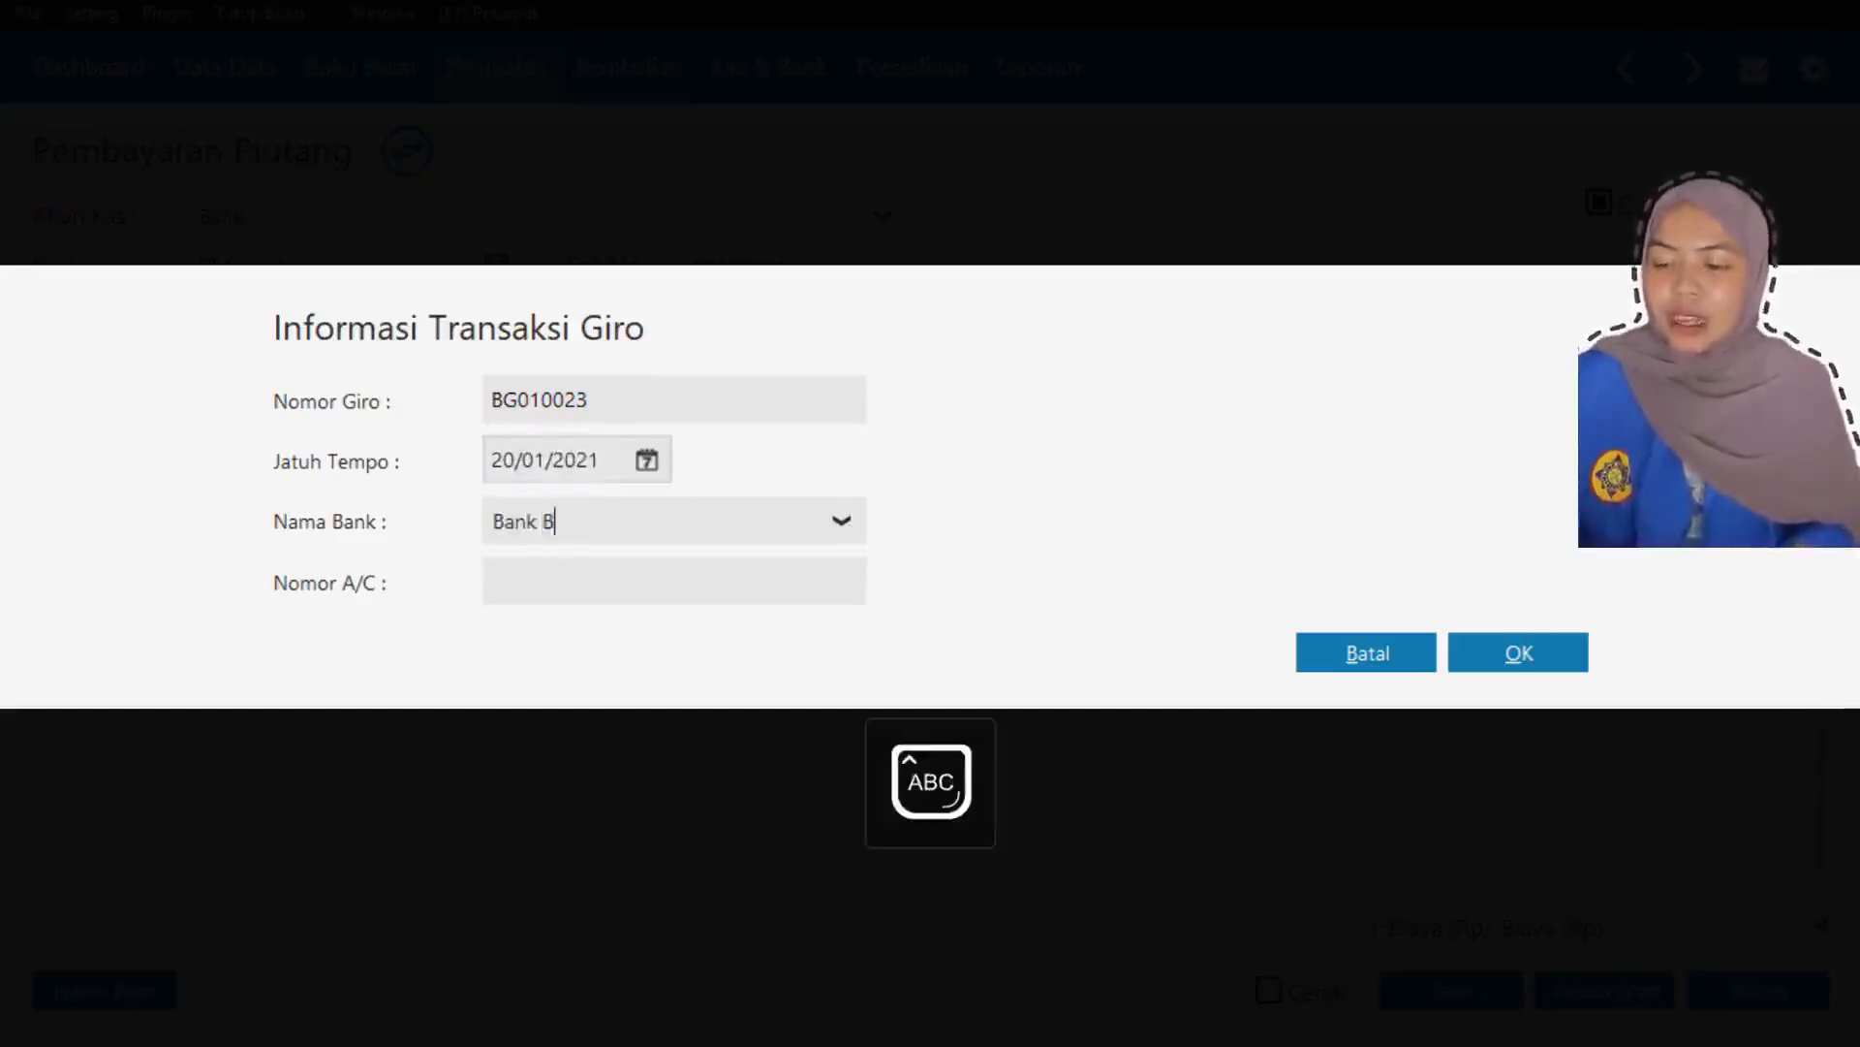
{"action": "type", "text": "CA"}
{"action": "key", "text": "BackSpace"}
{"action": "type", "text": "CA"}
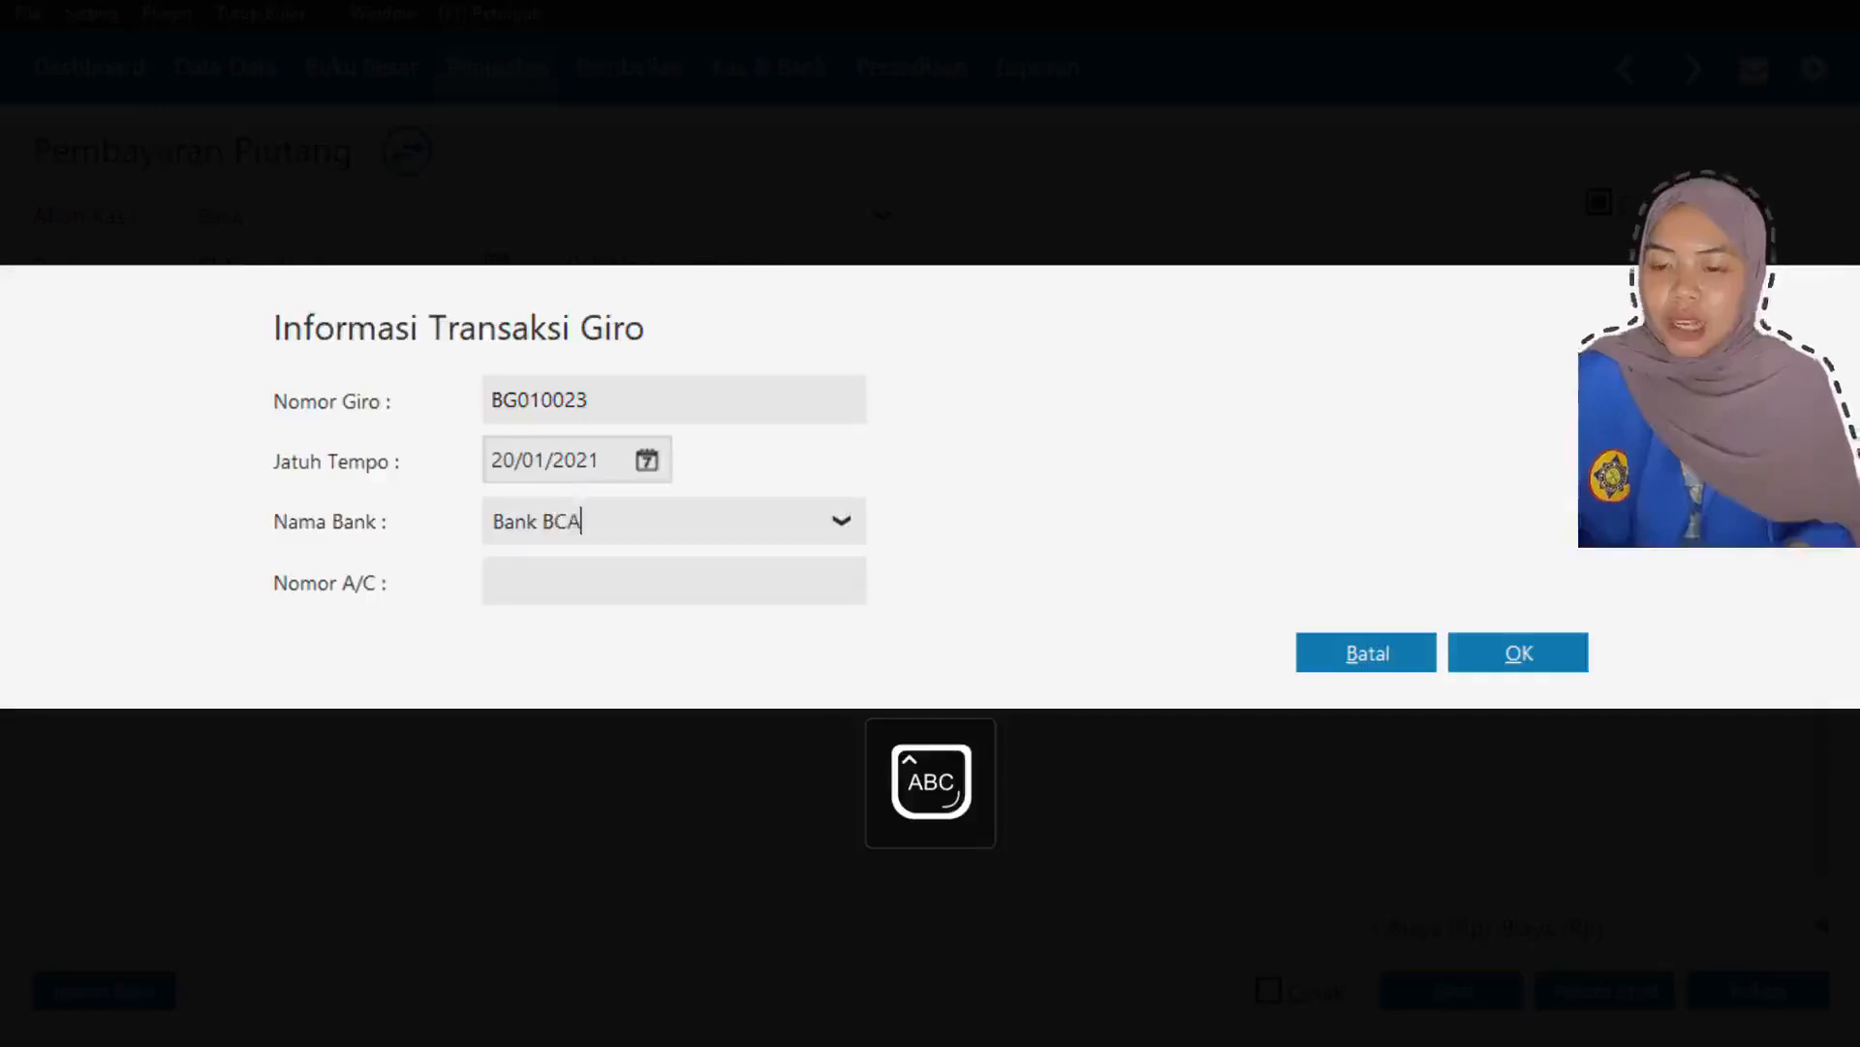
{"action": "left_click", "coordinate": [666, 591]}
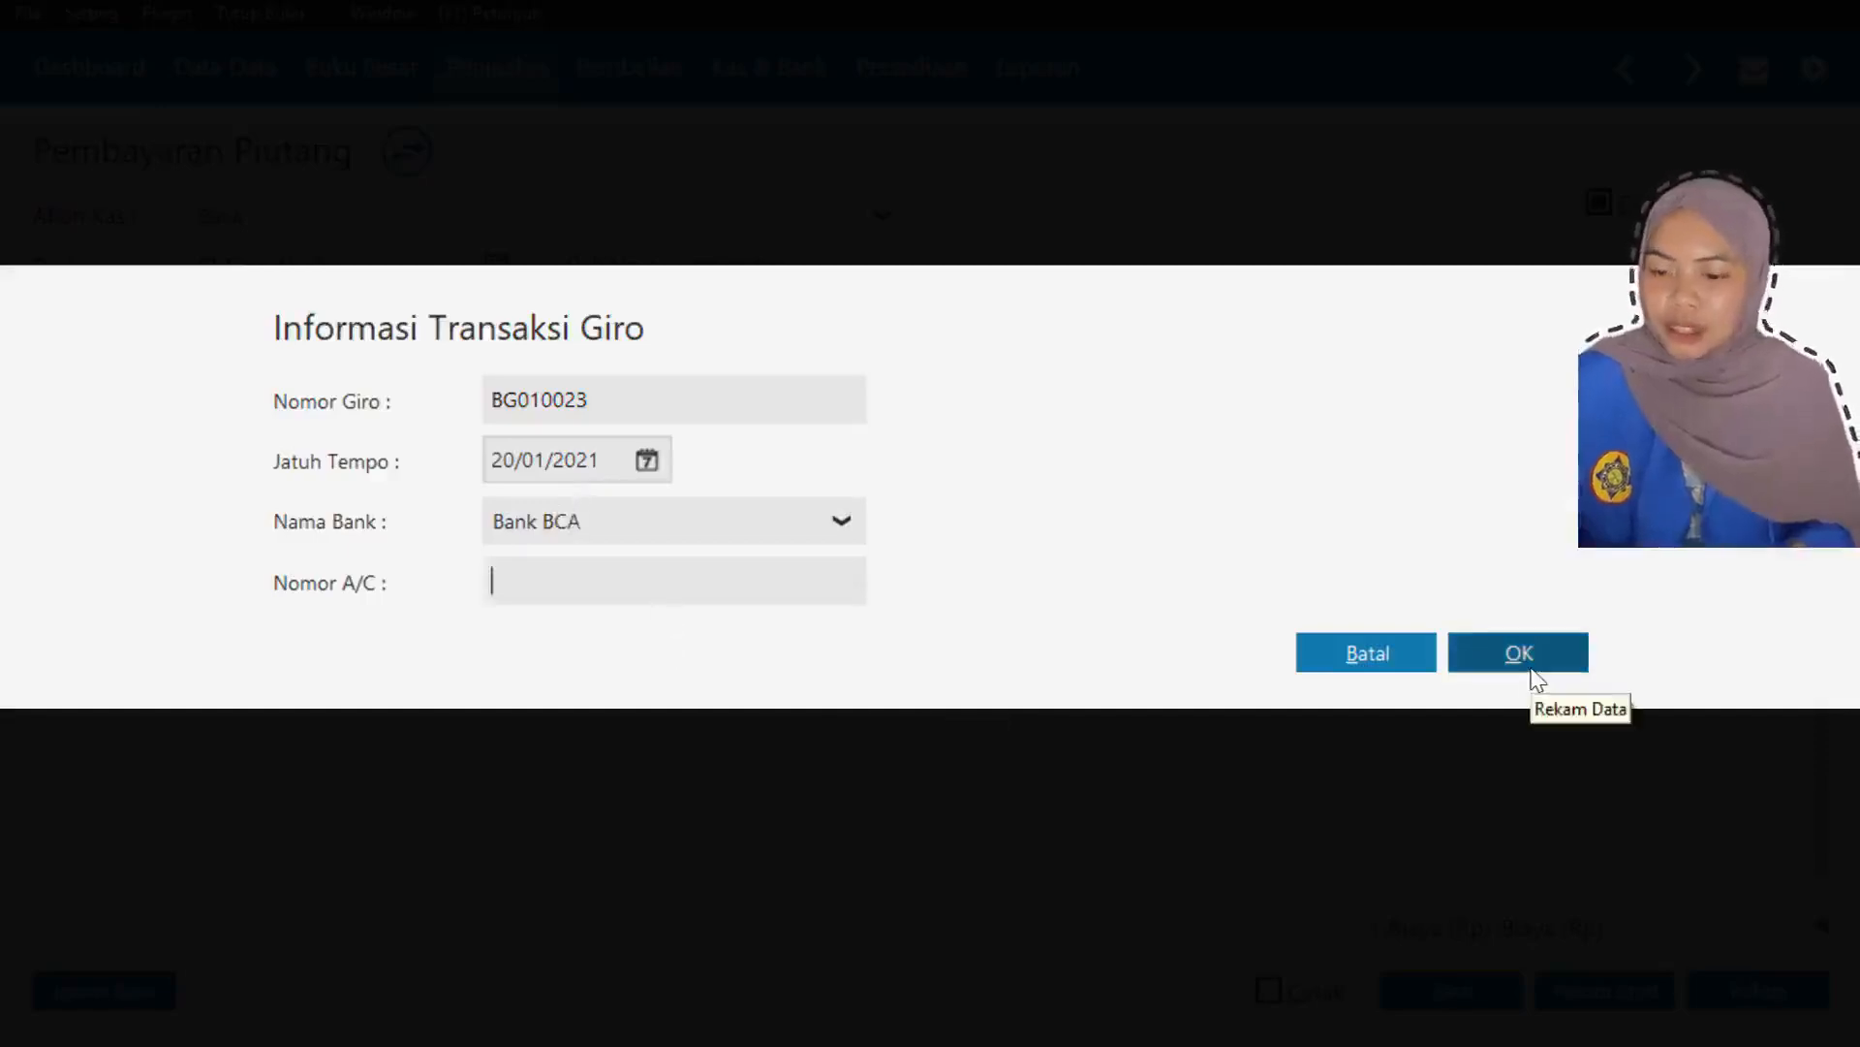
{"action": "left_click", "coordinate": [1540, 662]}
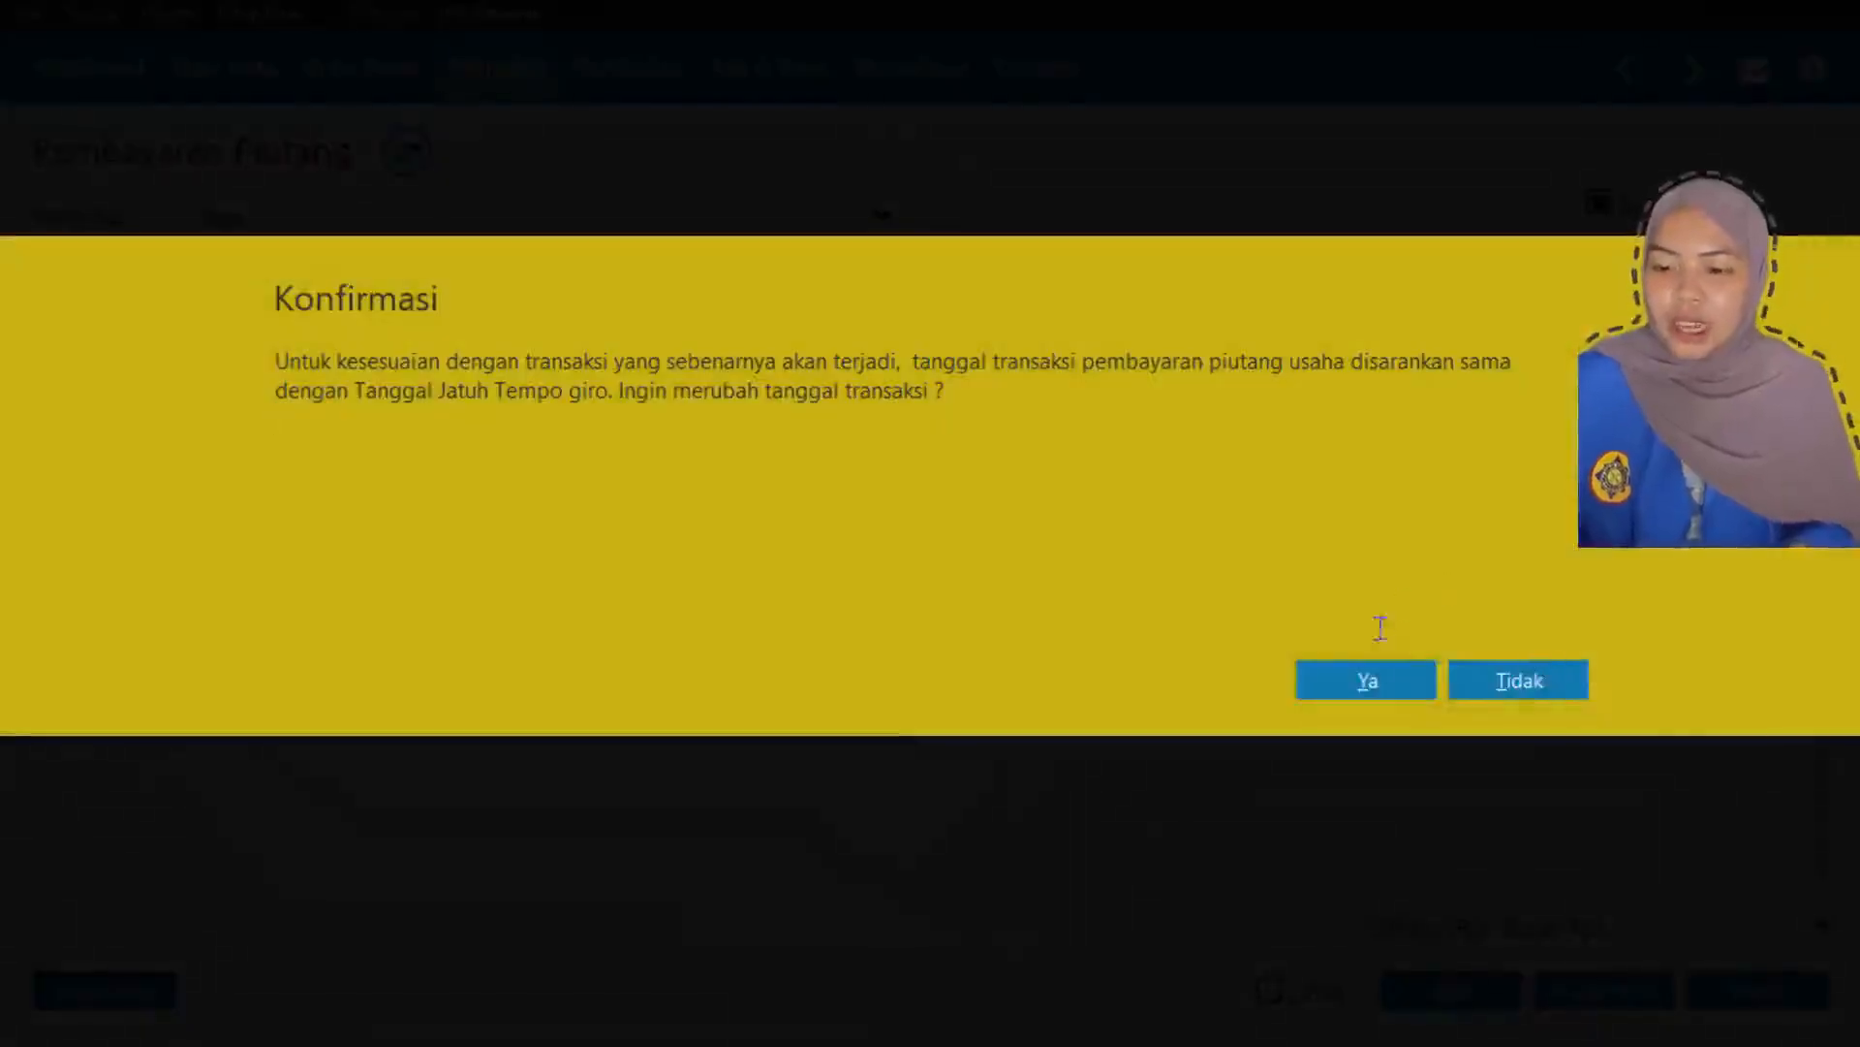
- Accept matching the transaction date to the giro's due date, close the receivable payment form and go to the Kas & Bank module
{"action": "left_click", "coordinate": [1364, 688]}
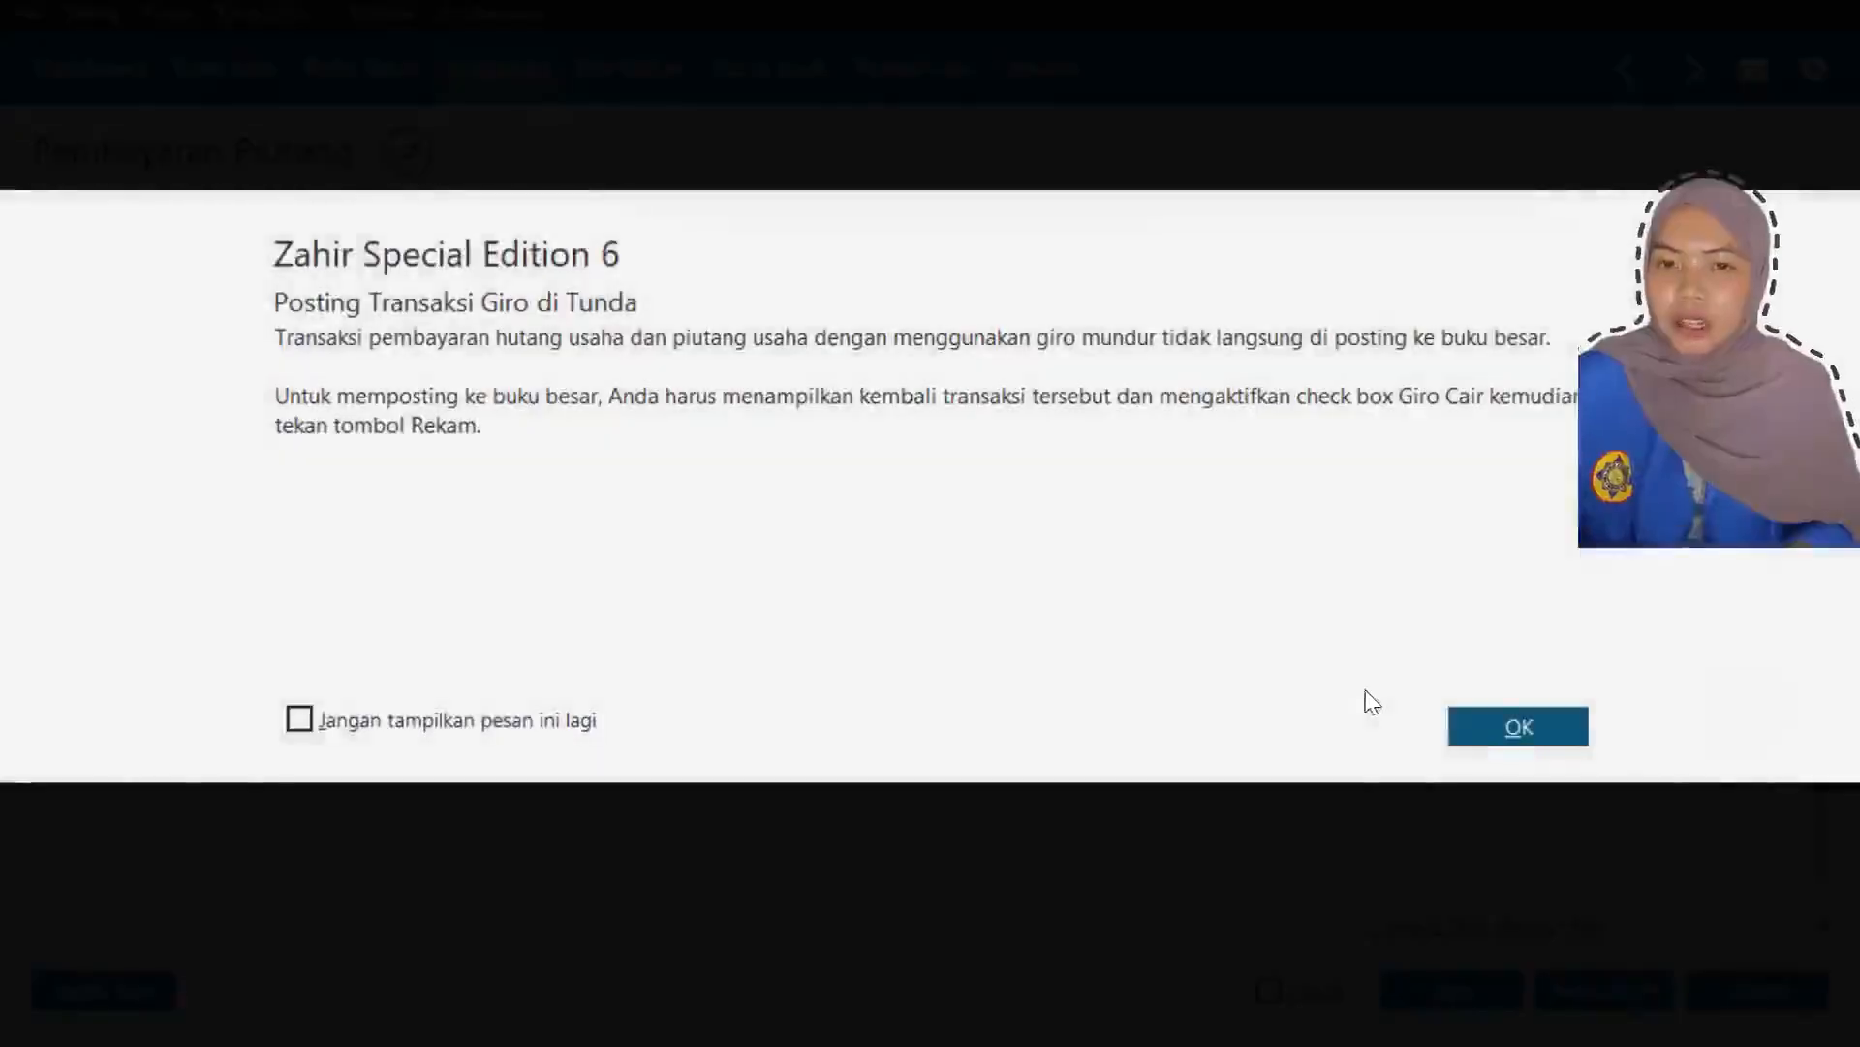
{"action": "left_click", "coordinate": [1491, 746]}
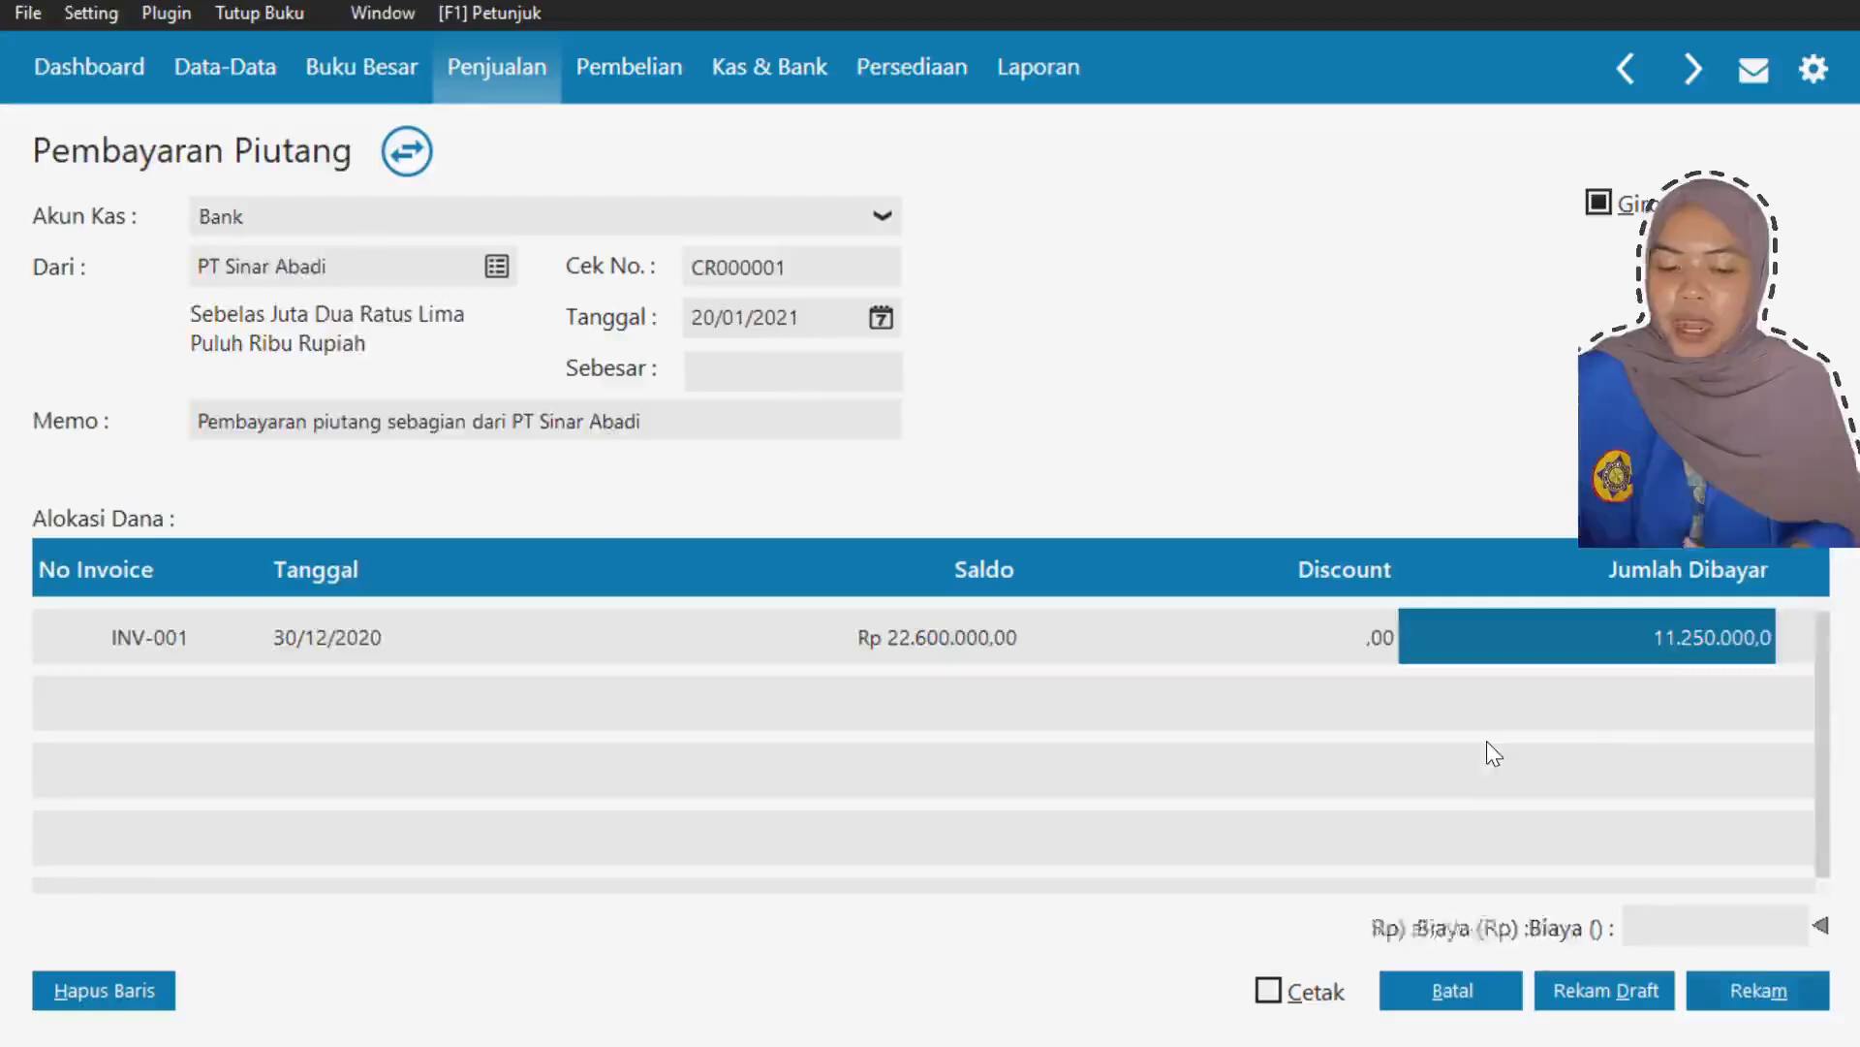
{"action": "left_click", "coordinate": [1475, 980]}
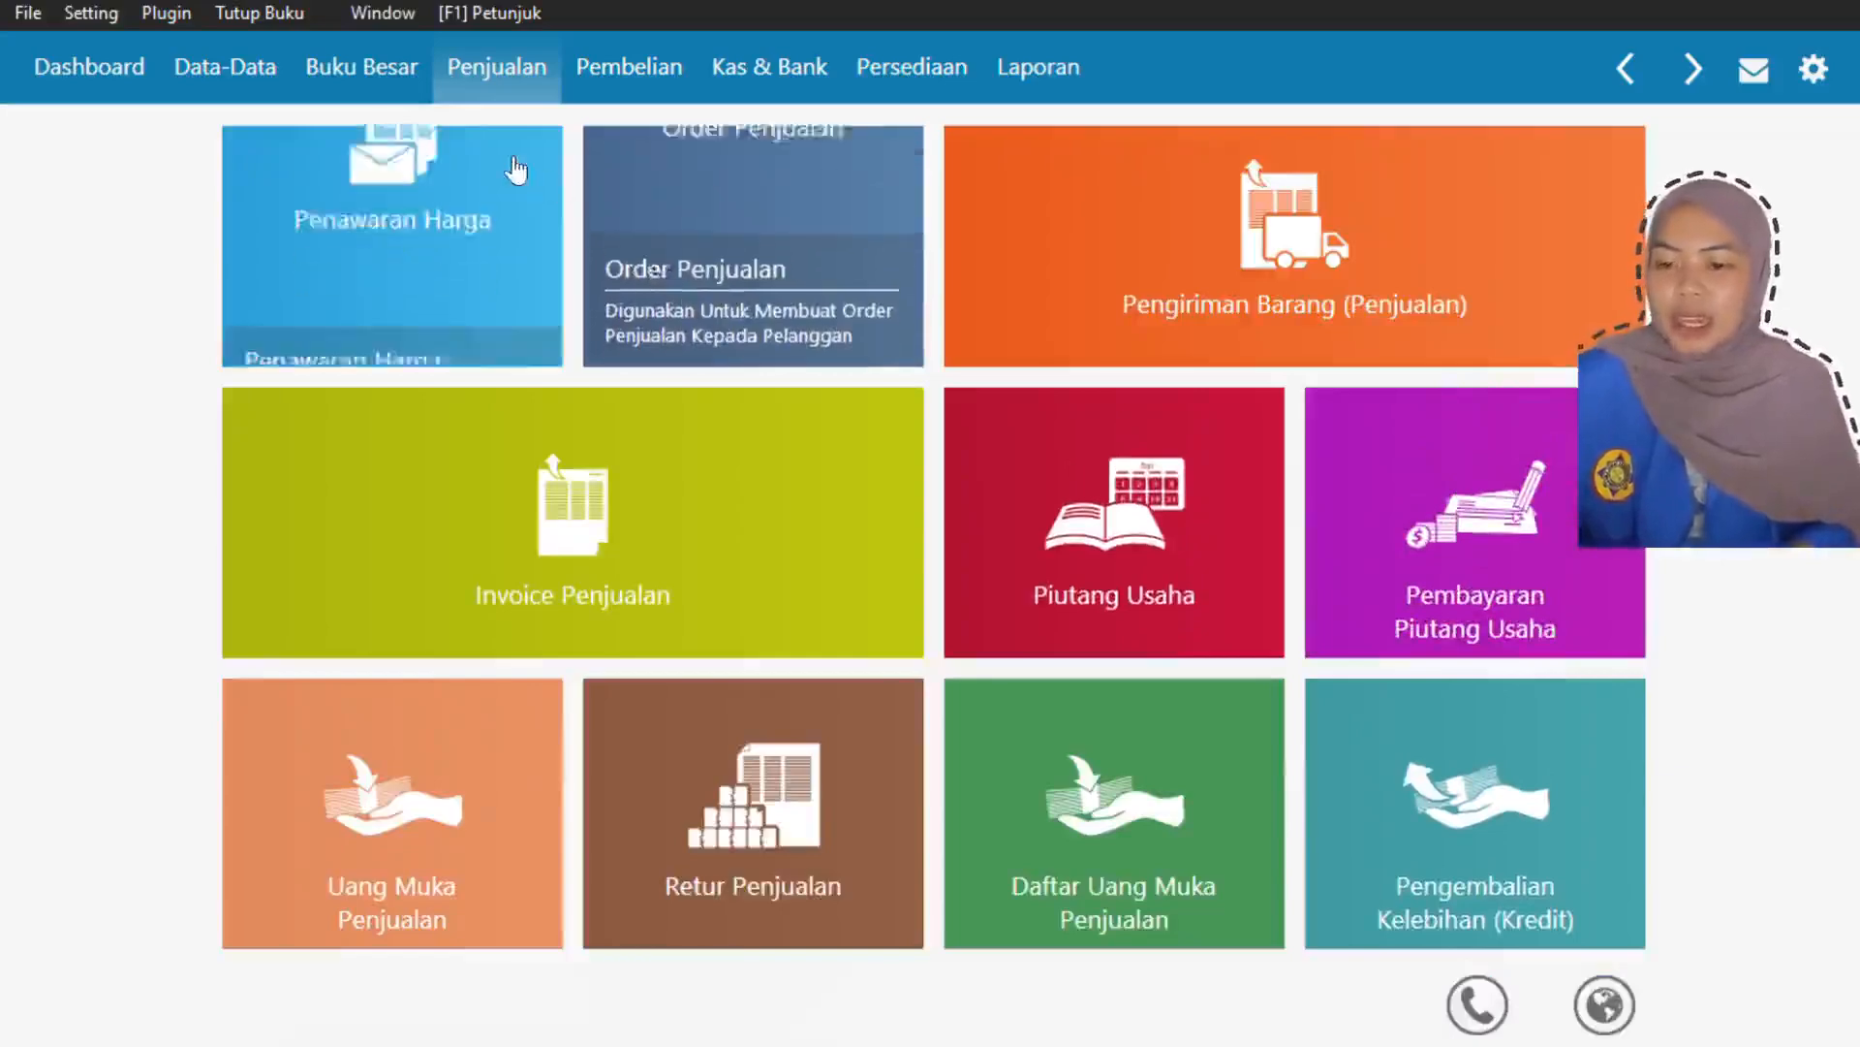
{"action": "left_click", "coordinate": [717, 76]}
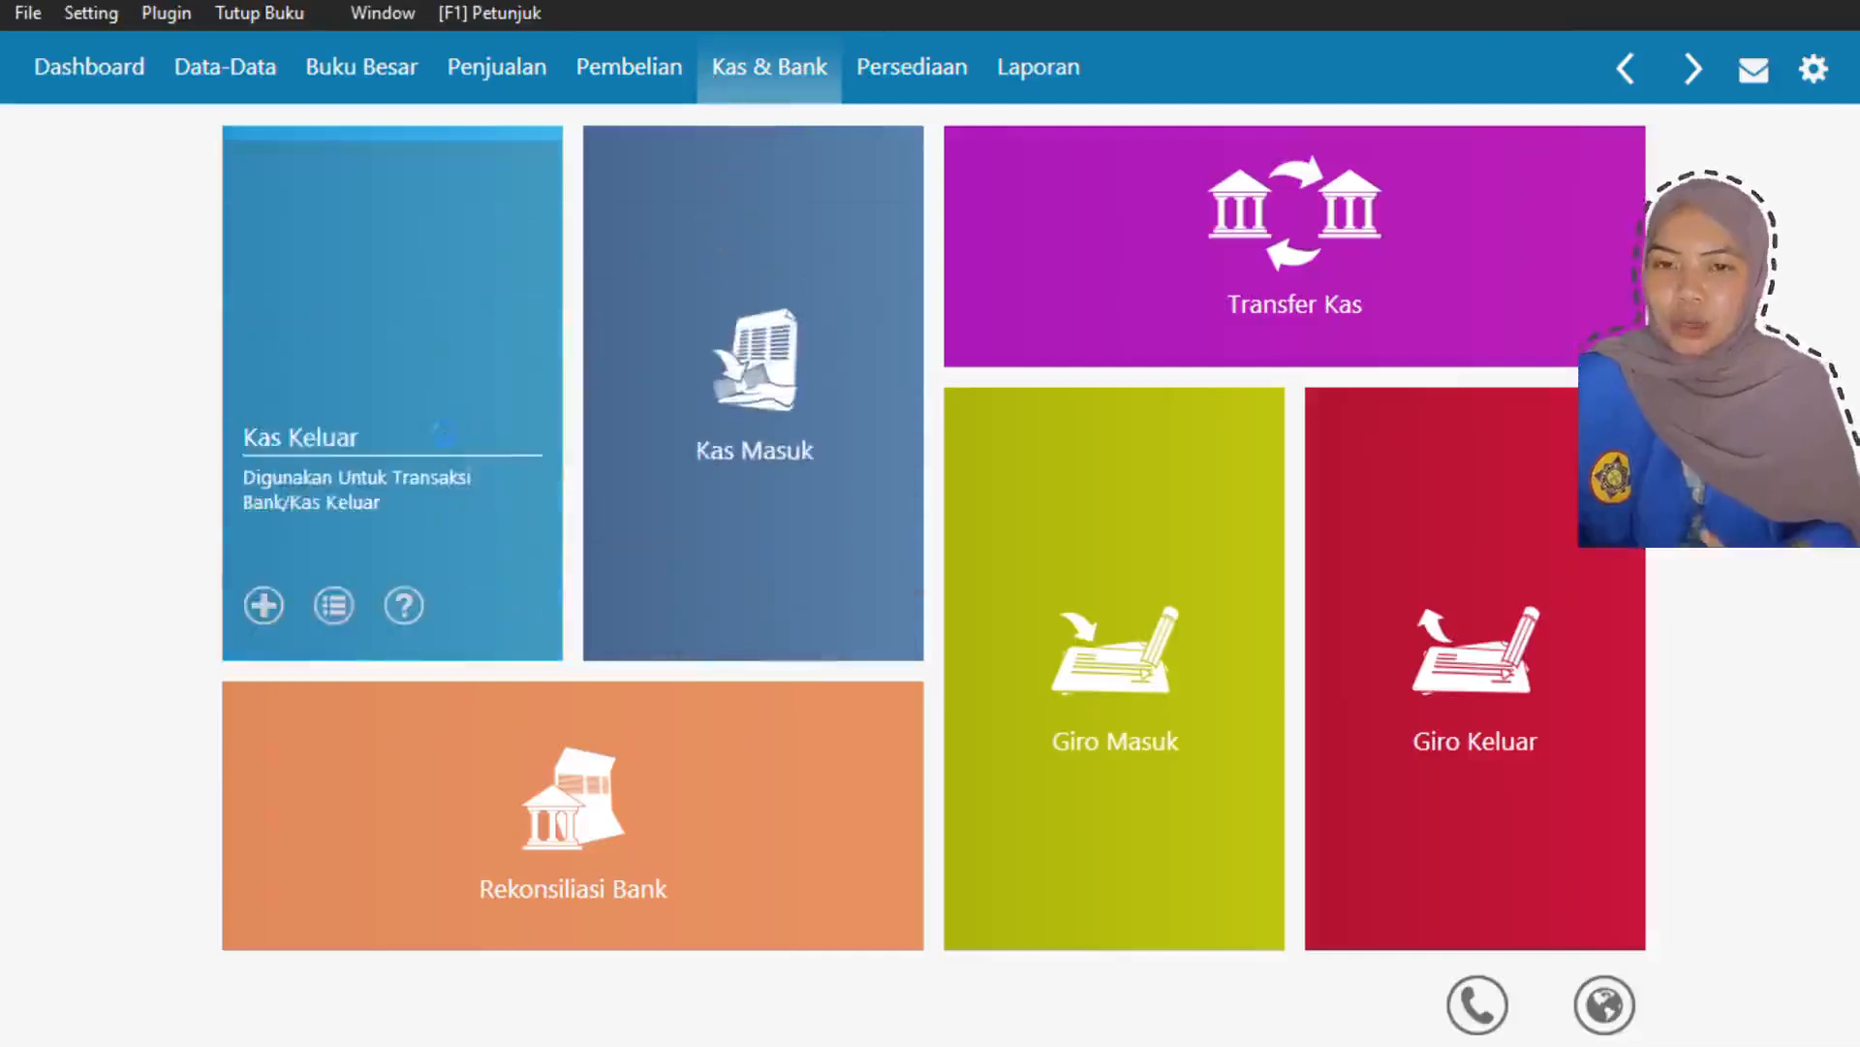
- Start a new Kas Keluar entry and add the electricity payee to the name list with type Others
{"action": "left_click", "coordinate": [456, 444]}
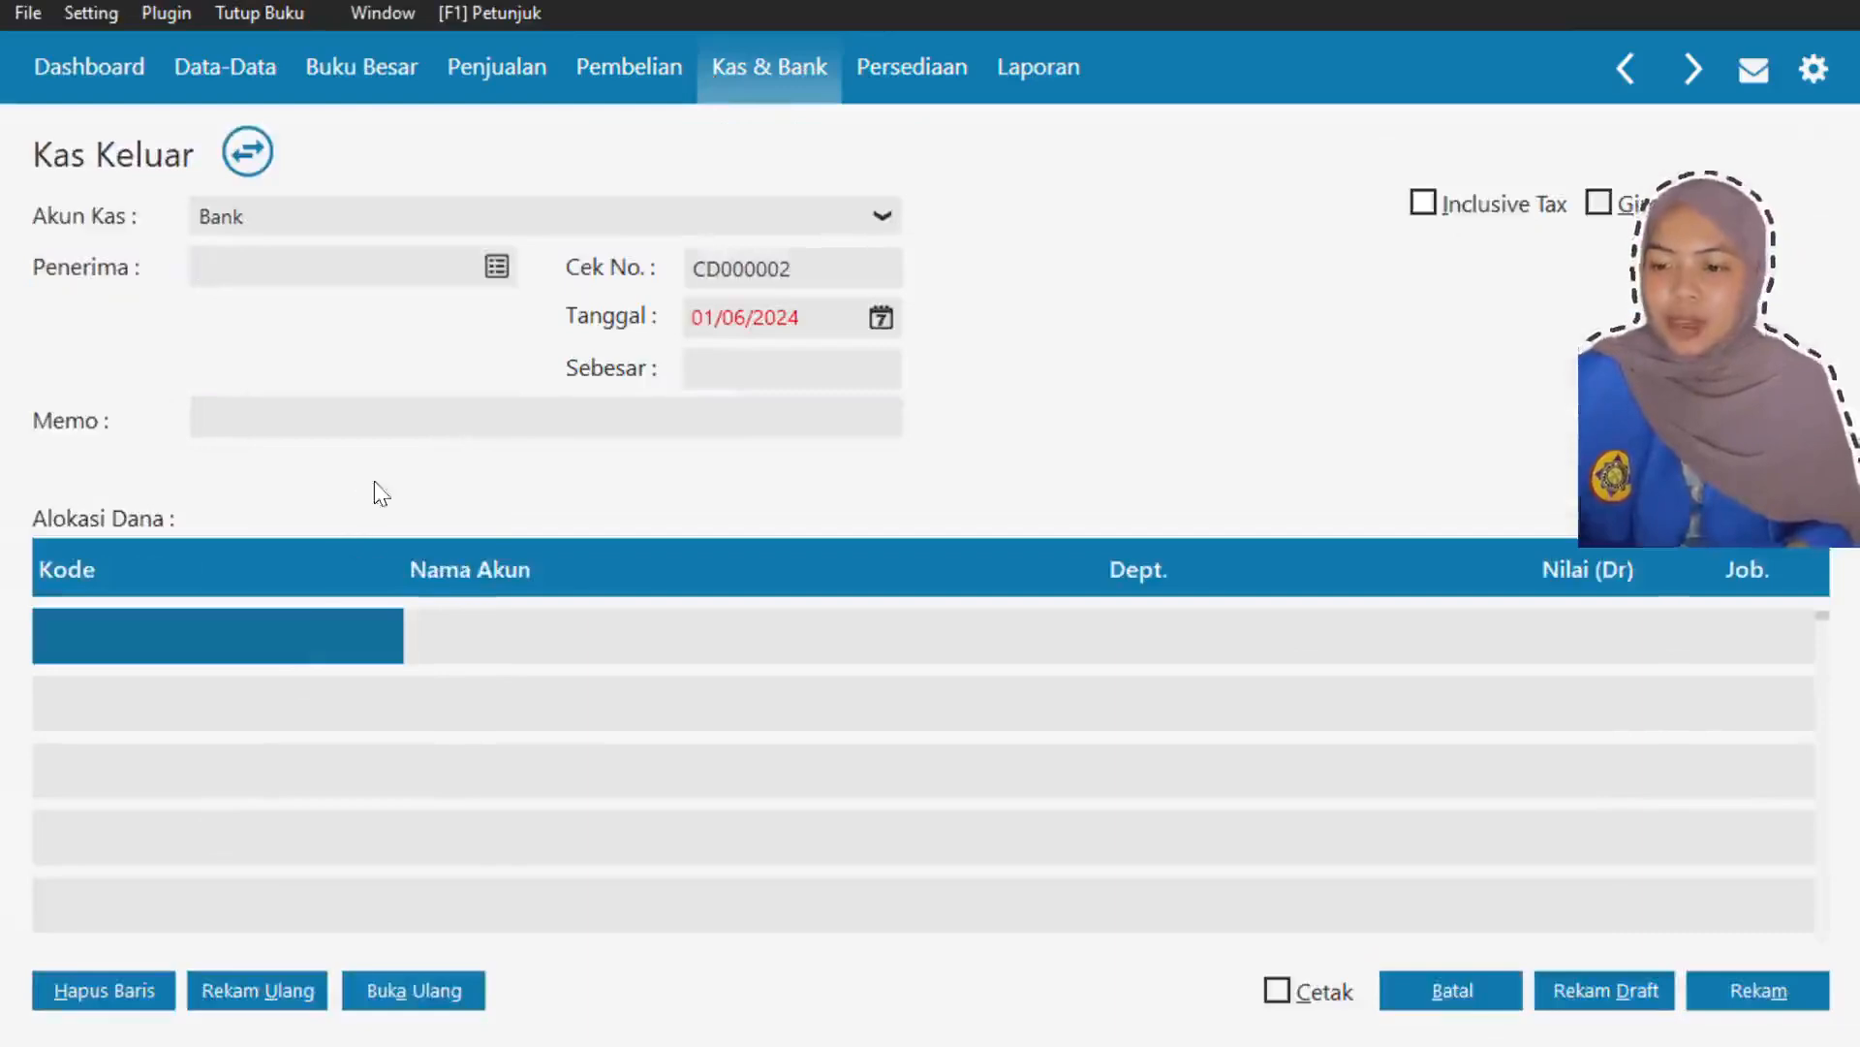
{"action": "left_click", "coordinate": [497, 269]}
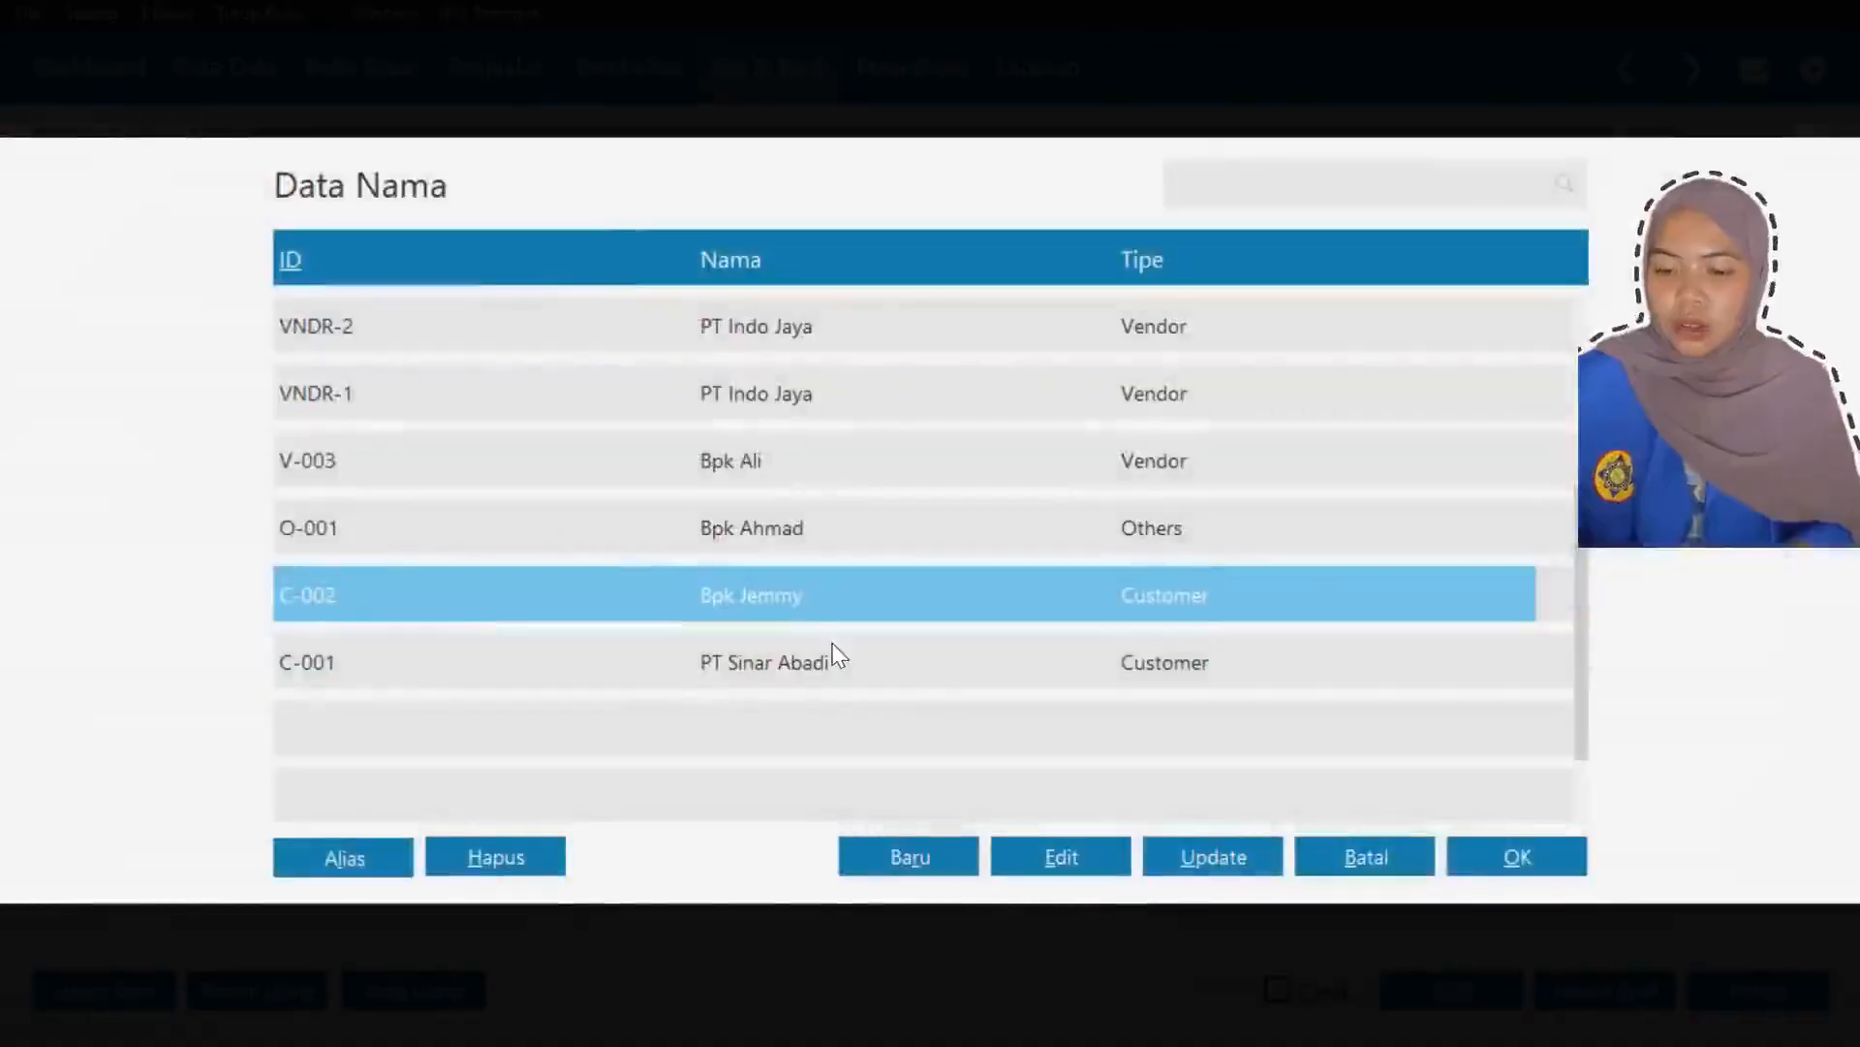
{"action": "left_click", "coordinate": [905, 865]}
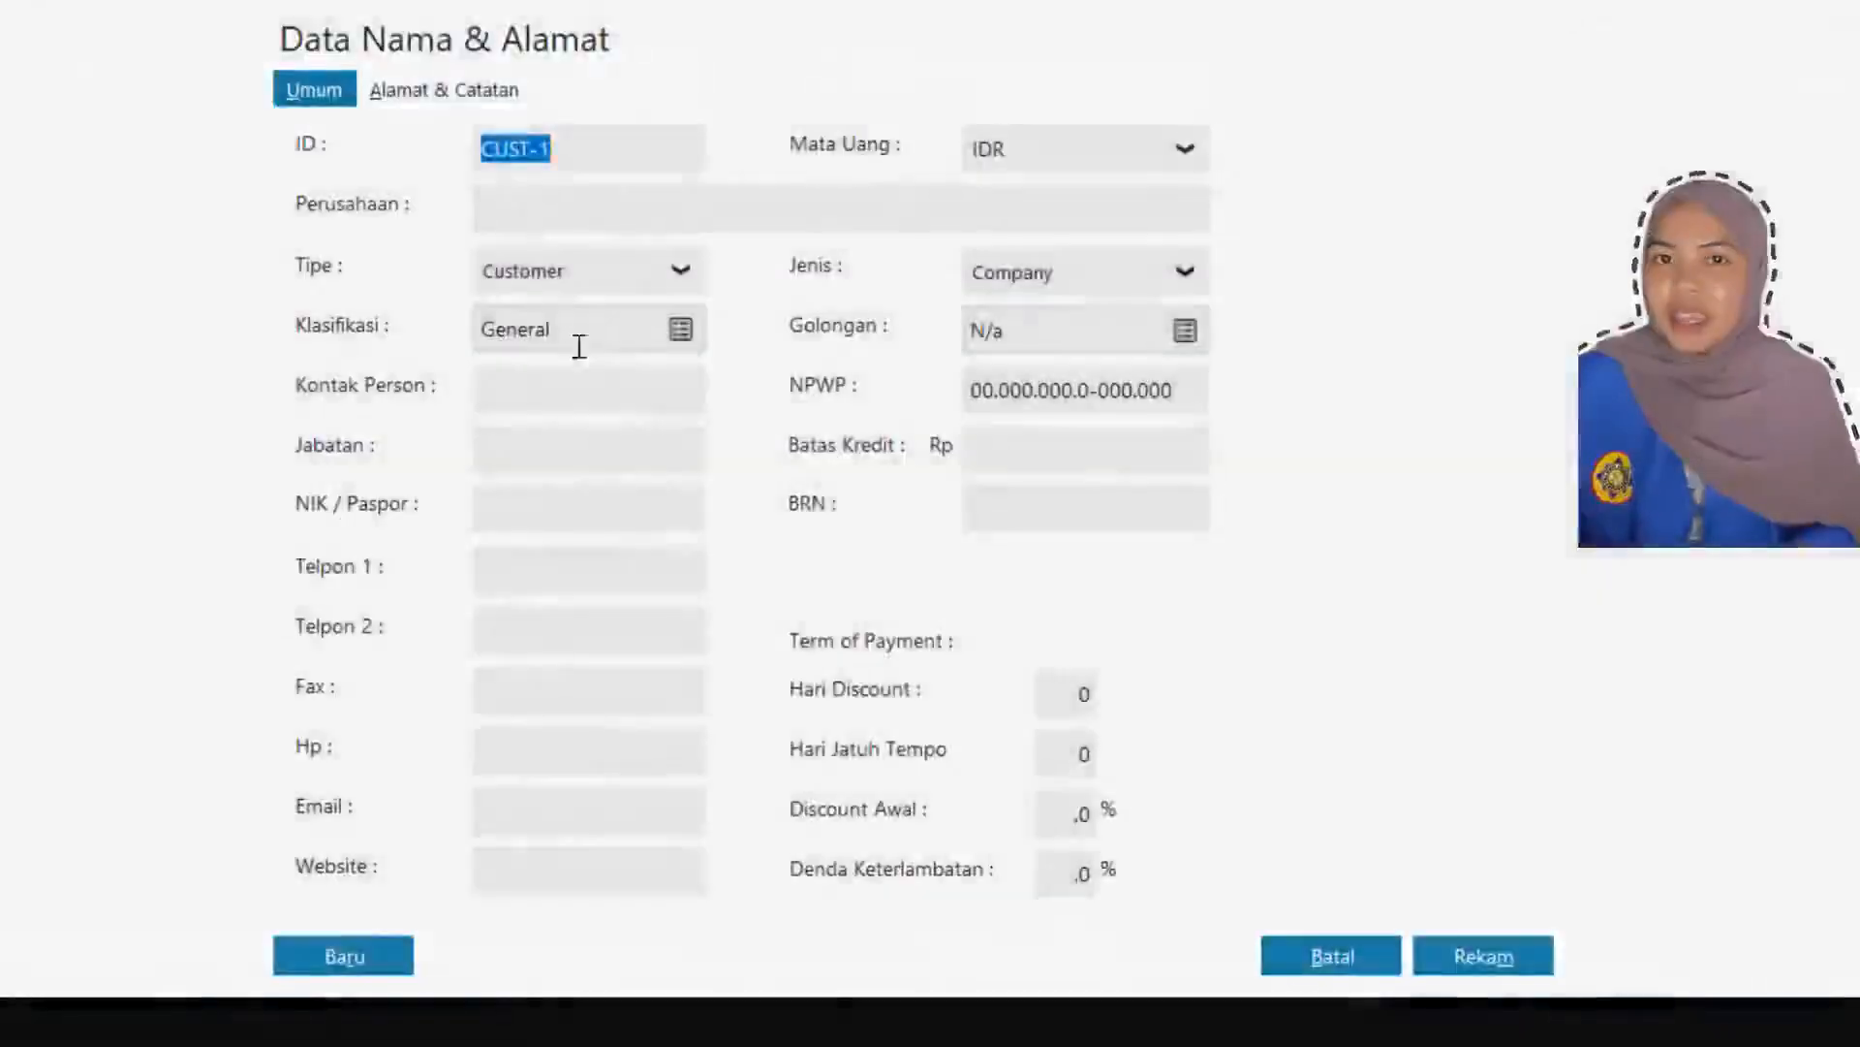
{"action": "left_click", "coordinate": [1449, 979]}
{"action": "left_click", "coordinate": [1407, 678]}
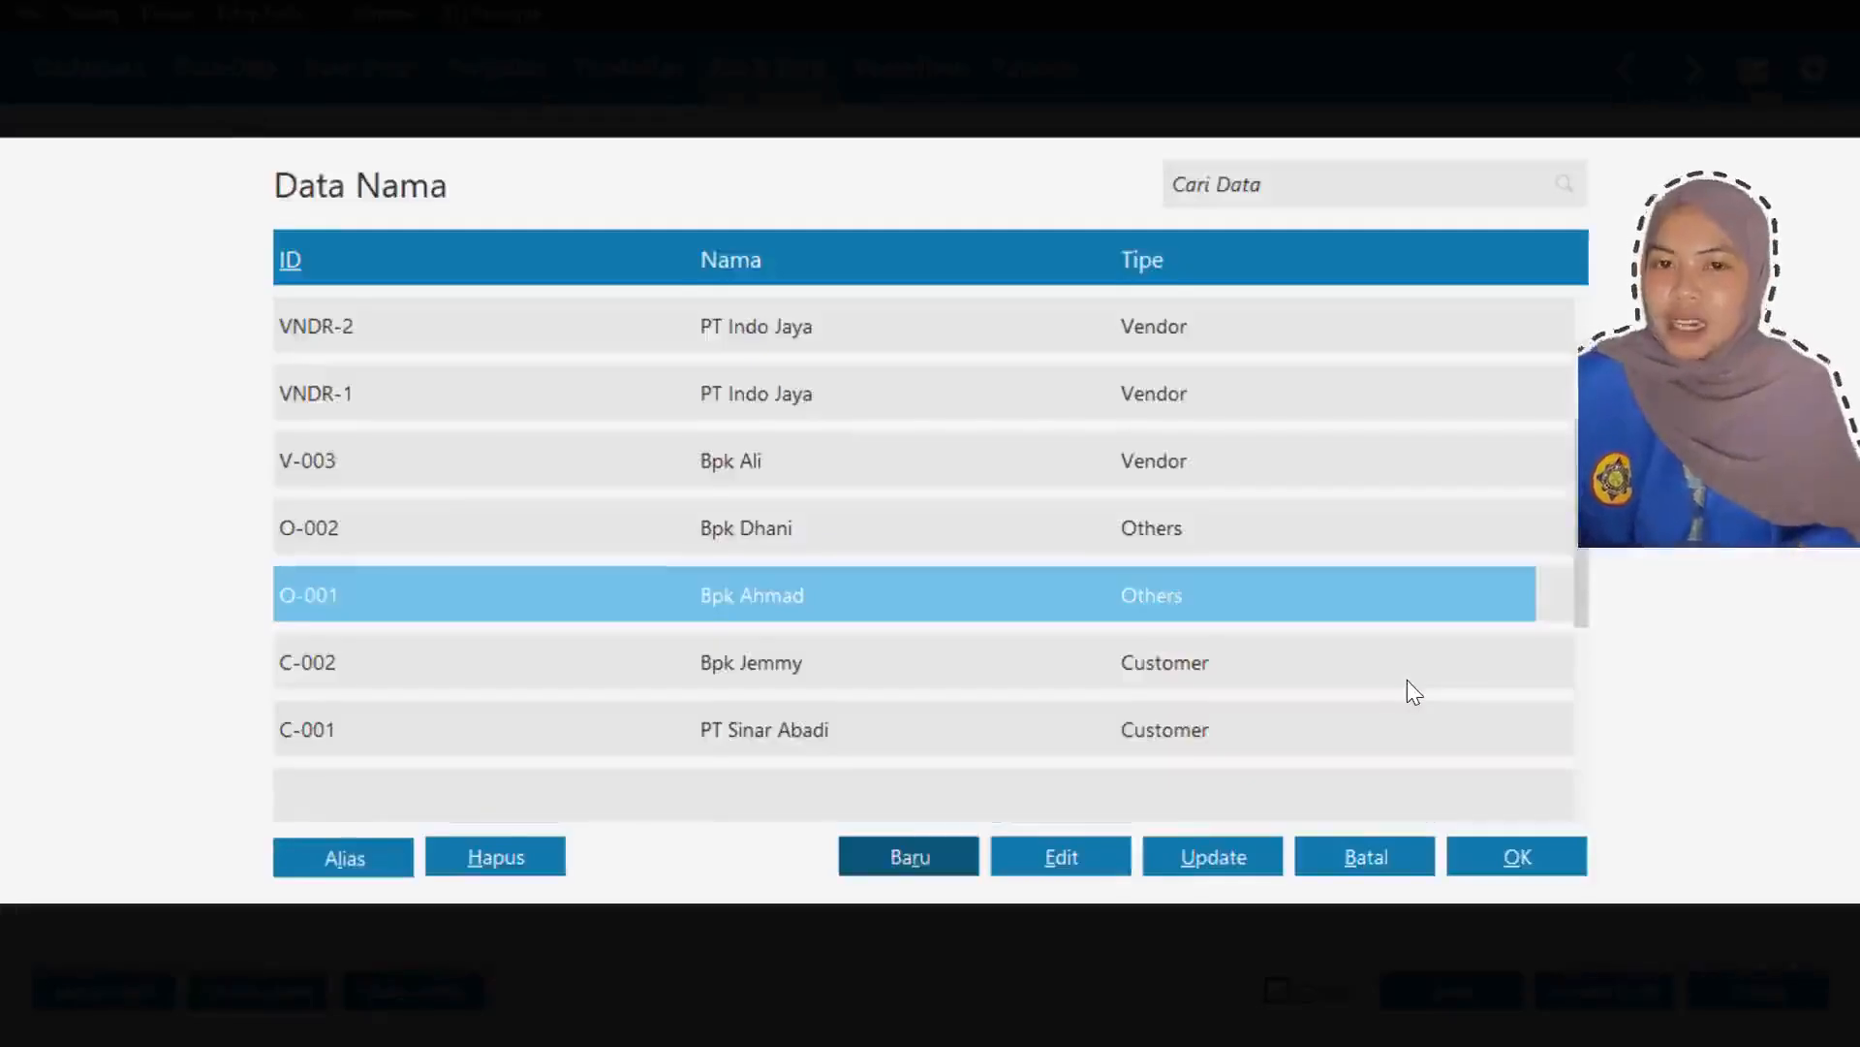
- Choose the newly added Others contact as Penerima and set the transaction date to 16/01/2021
{"action": "double_click", "coordinate": [1317, 531]}
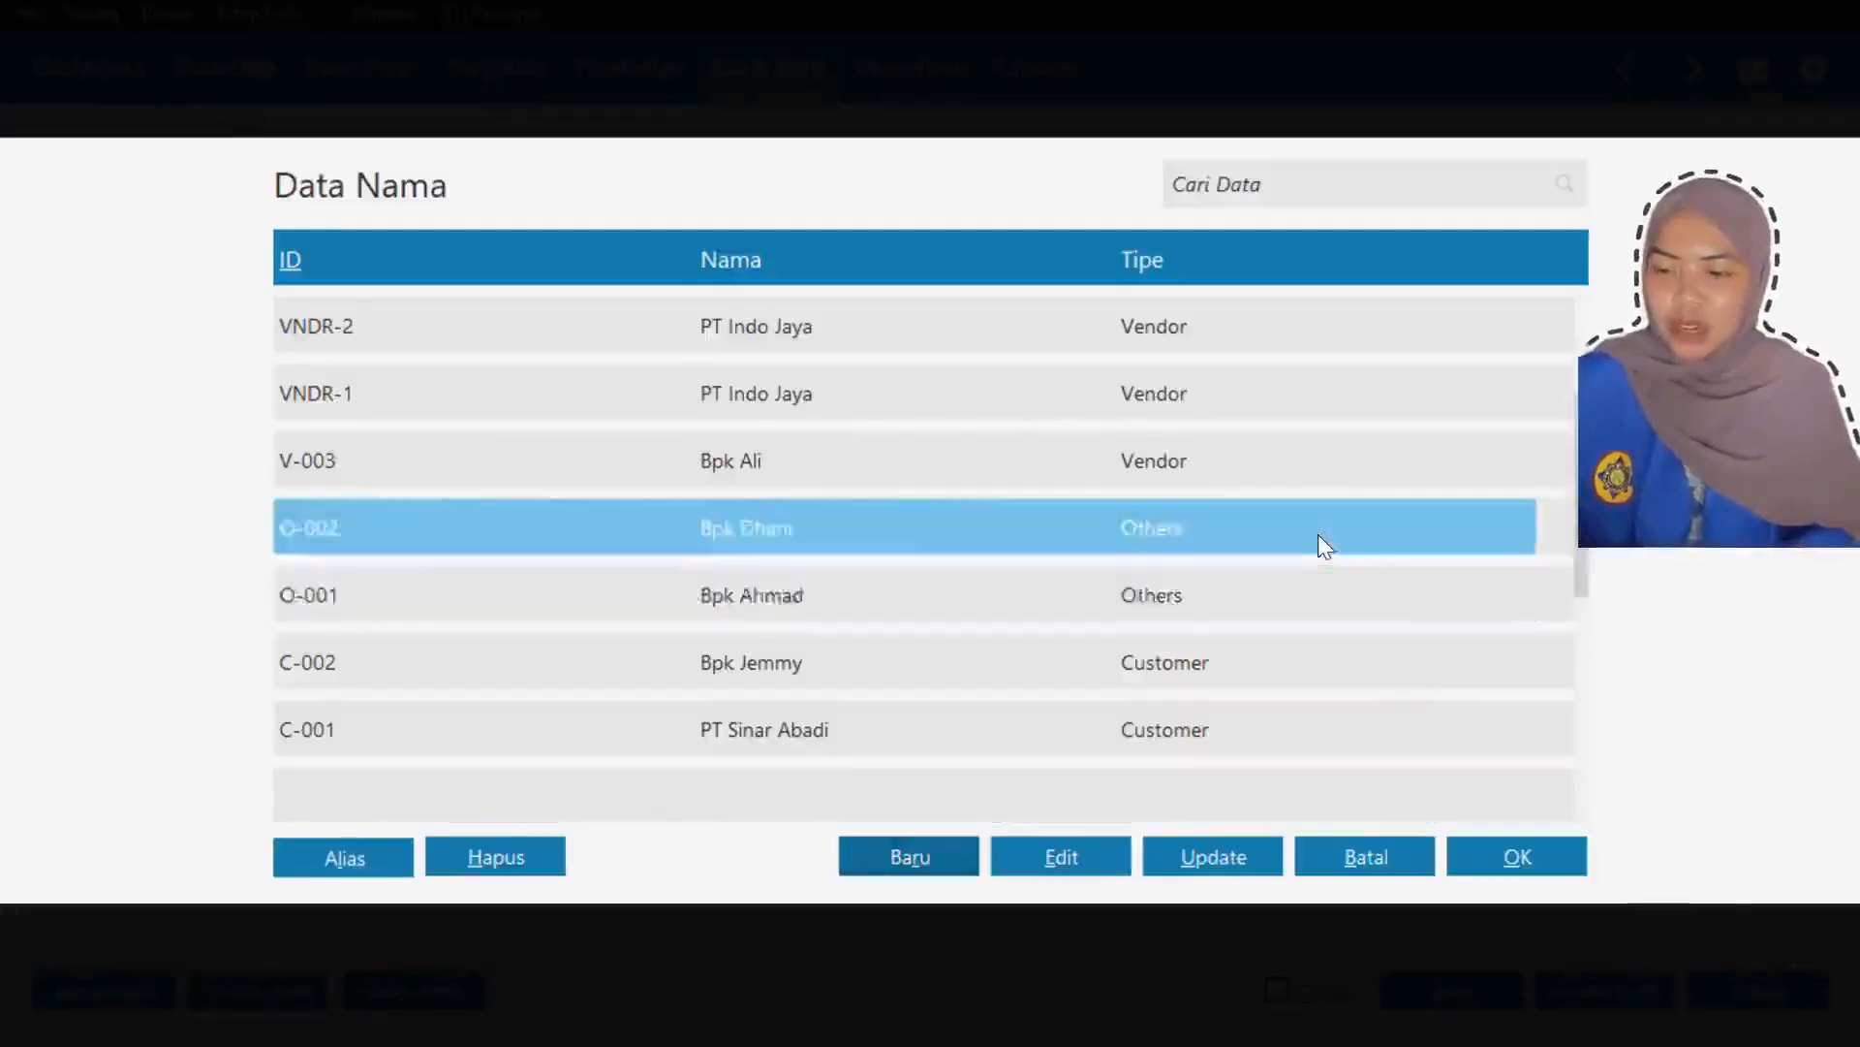
{"action": "double_click", "coordinate": [796, 326]}
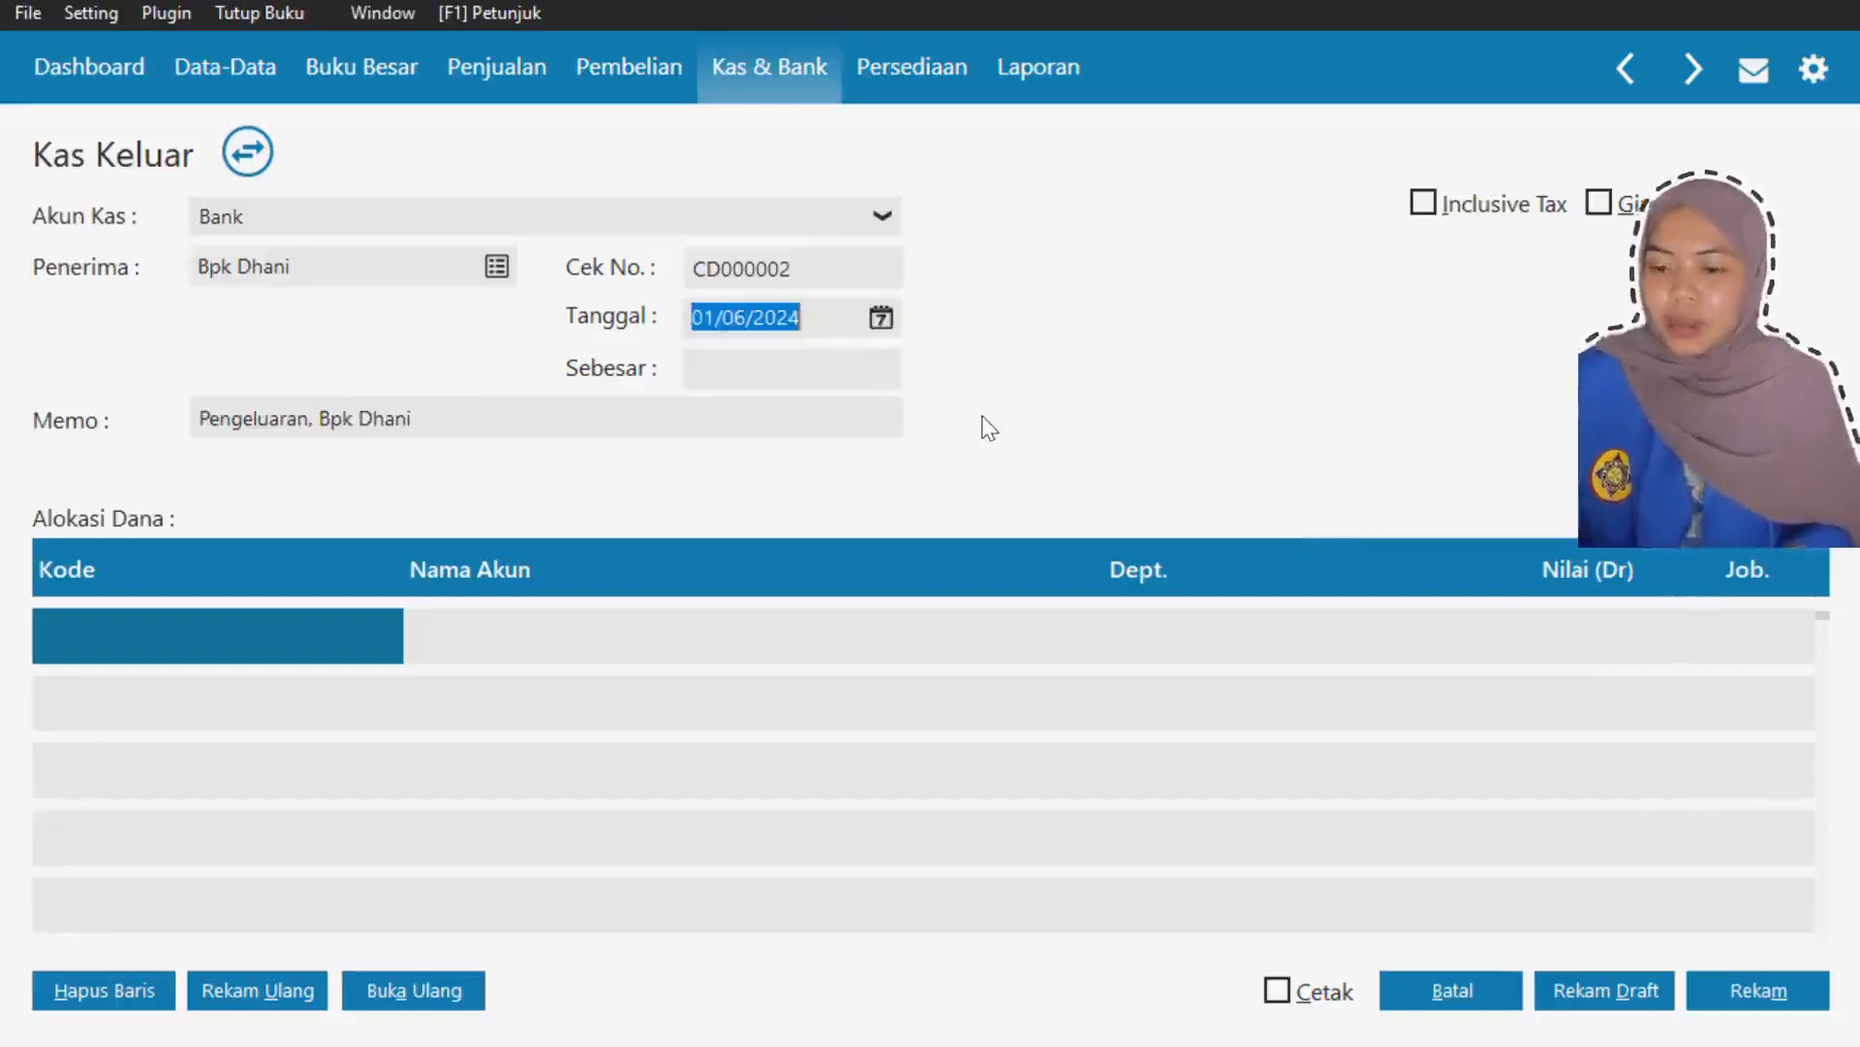
{"action": "type", "text": "16/"}
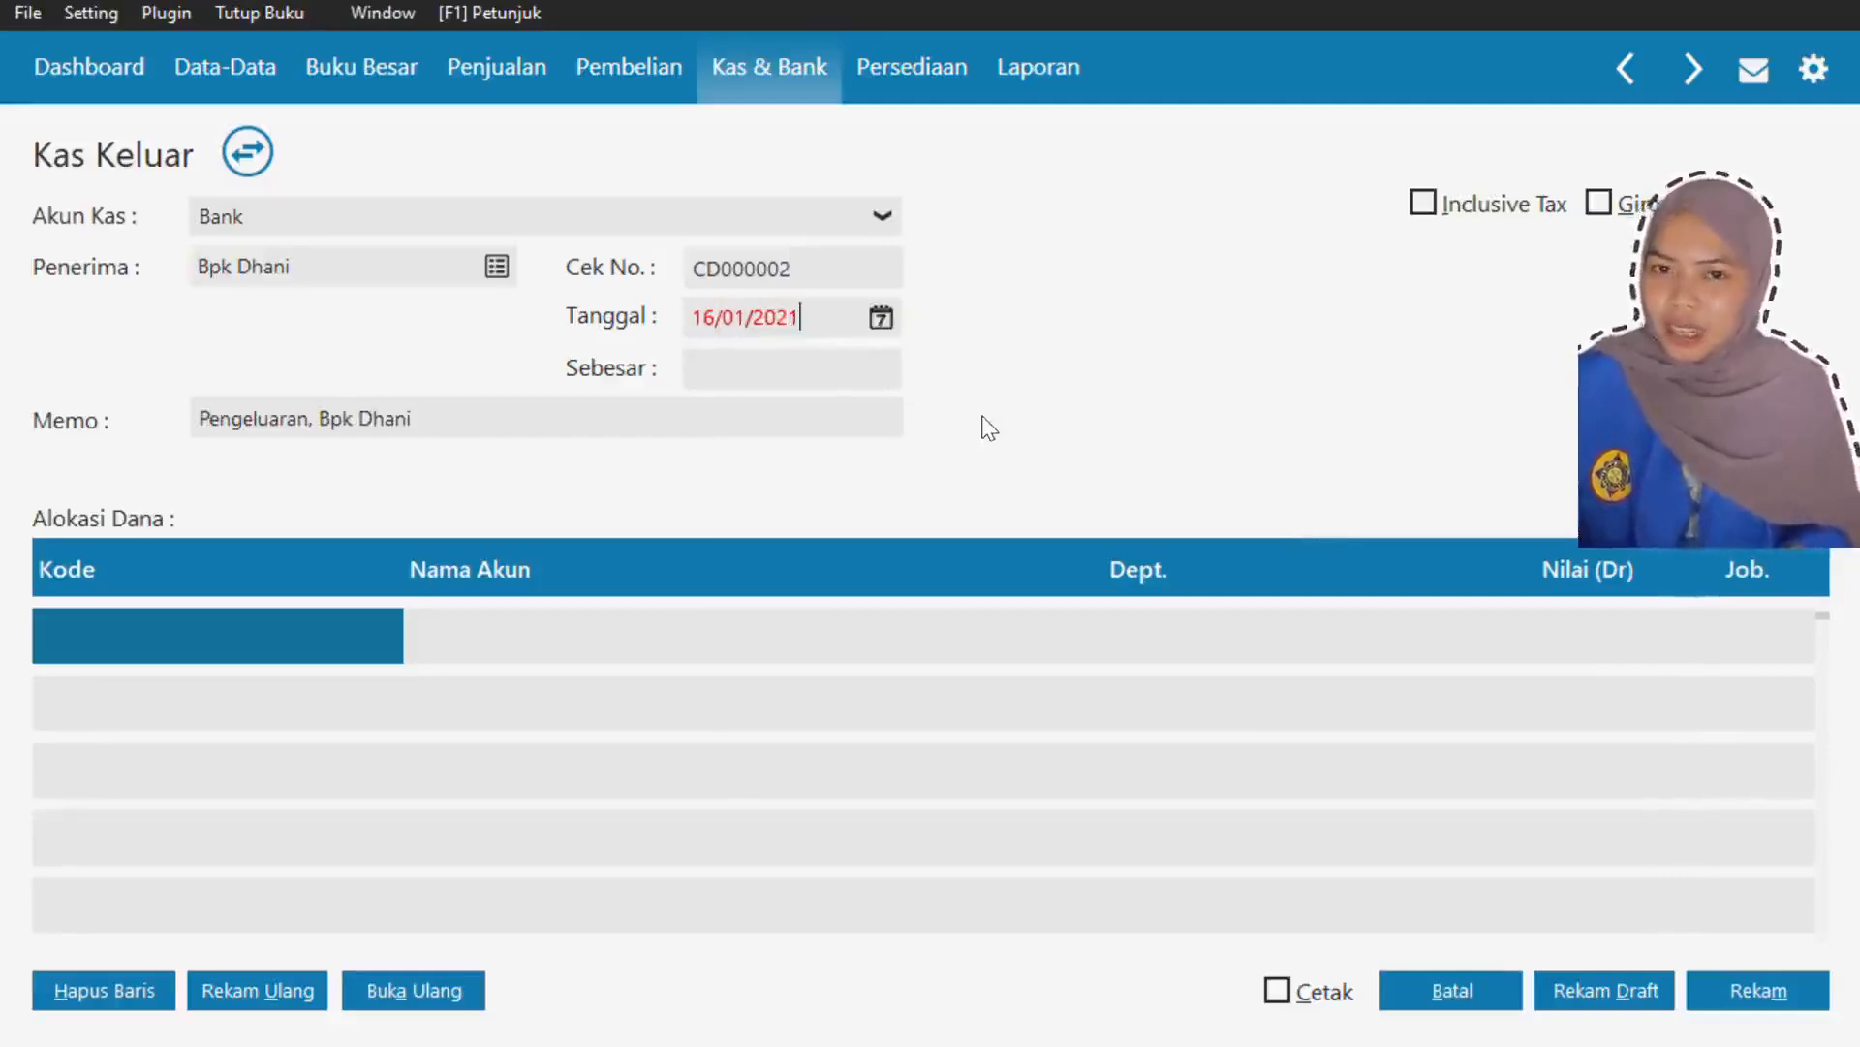
- Change the start of the memo to "Pembayaran listrik kepada", keeping the payee's name after it
{"action": "left_click", "coordinate": [315, 417]}
{"action": "left_click_drag", "start_coordinate": [184, 402], "coordinate": [287, 398]}
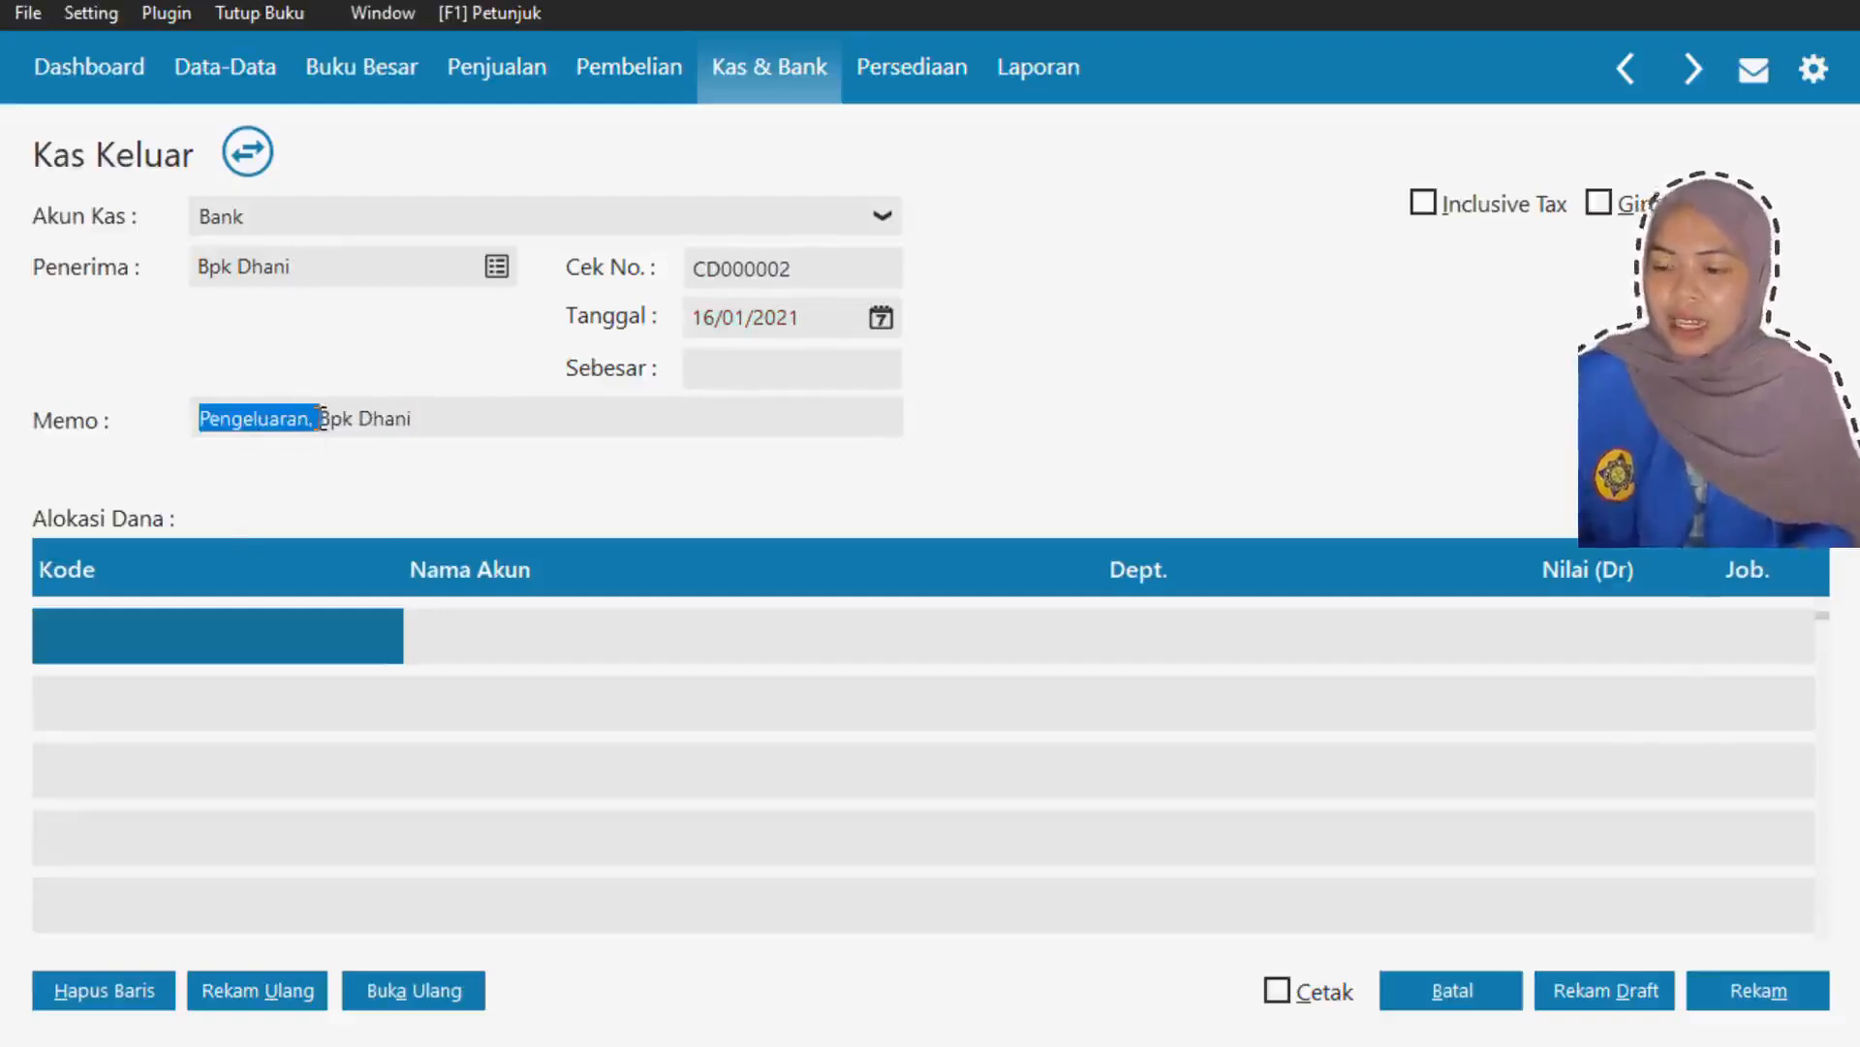
{"action": "type", "text": "Pembayaran"}
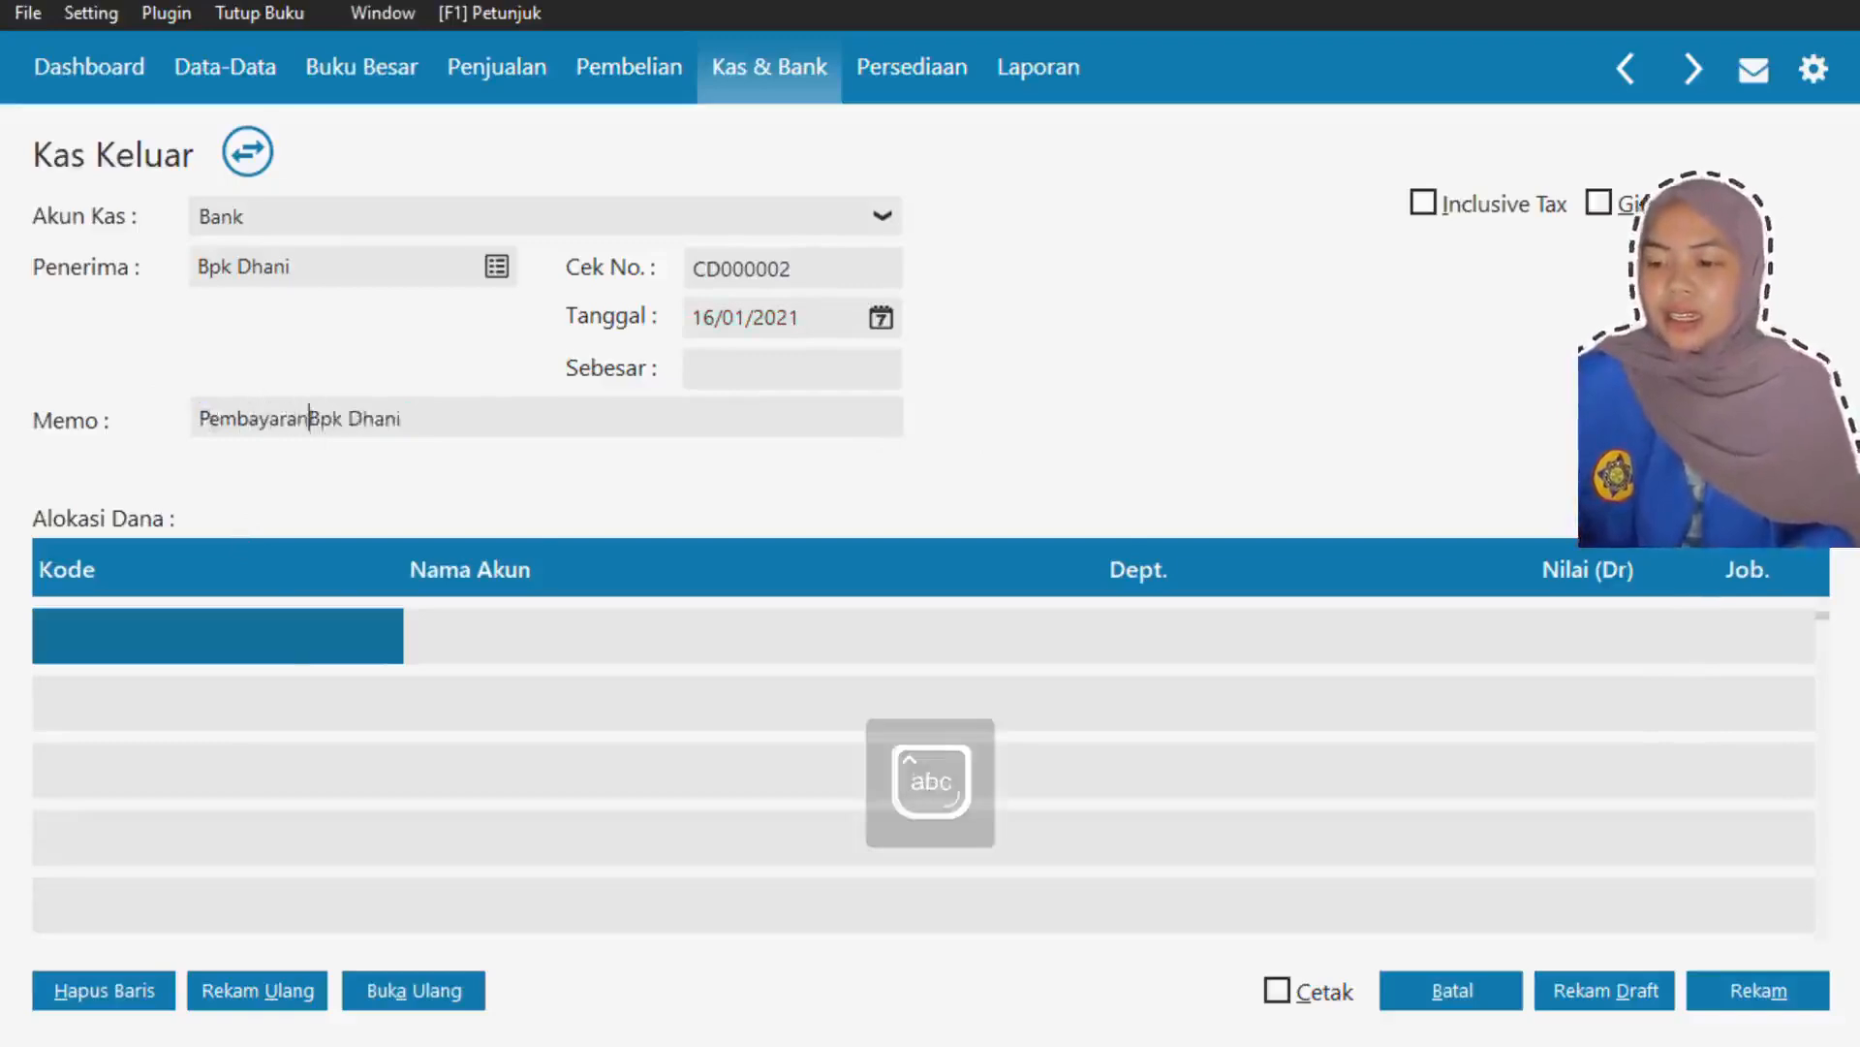
{"action": "type", "text": " listrik"}
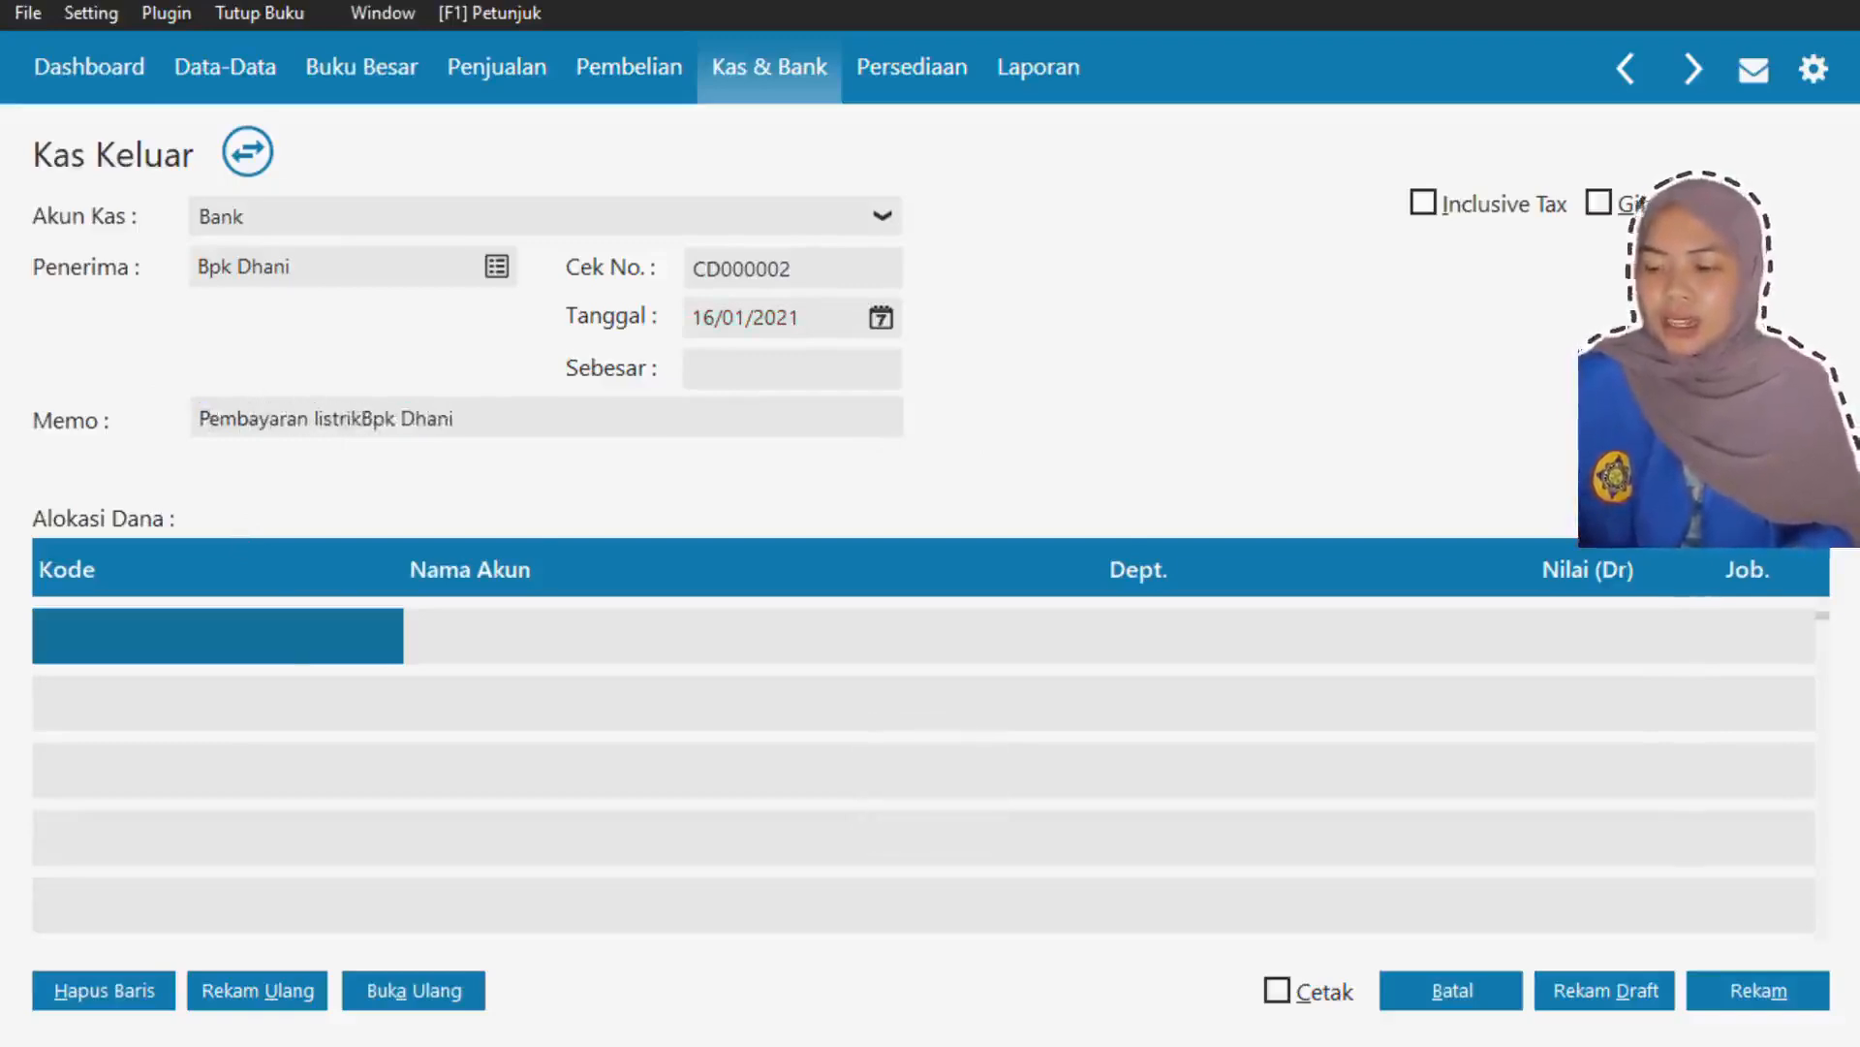
{"action": "type", "text": ", air"}
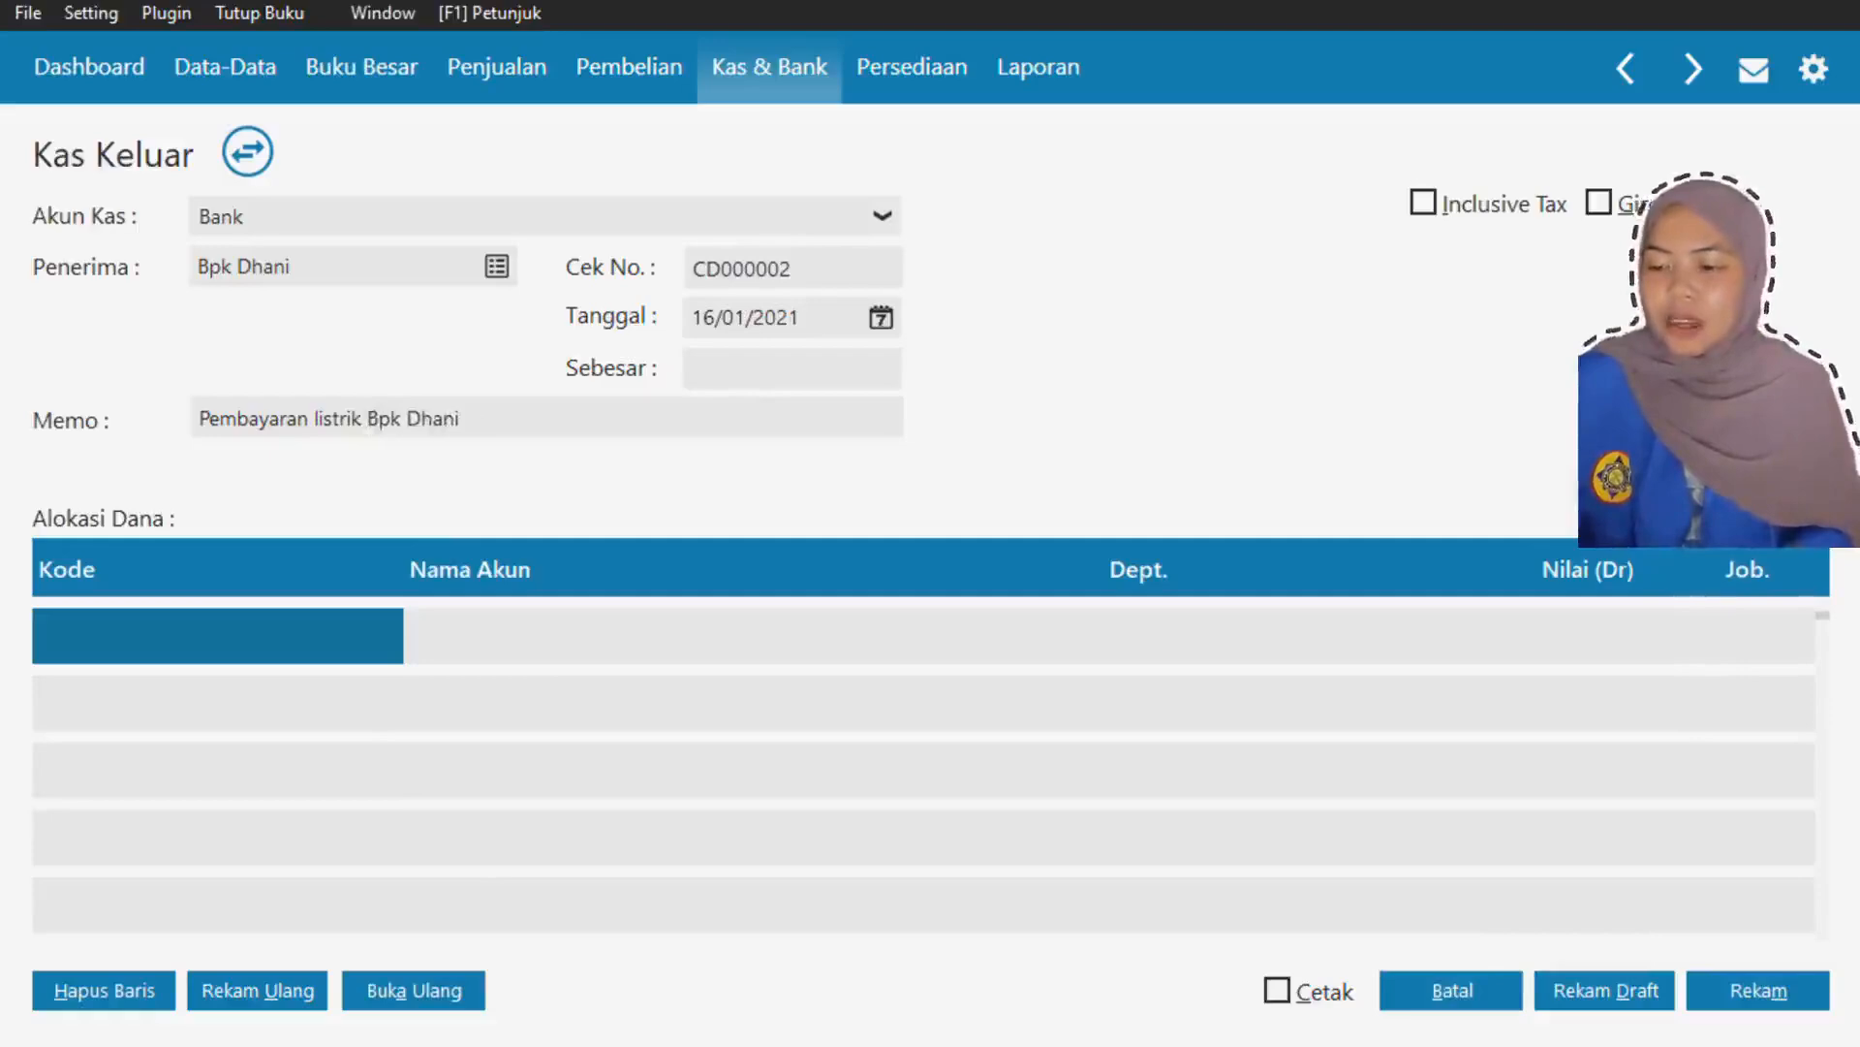
{"action": "type", "text": "kepada"}
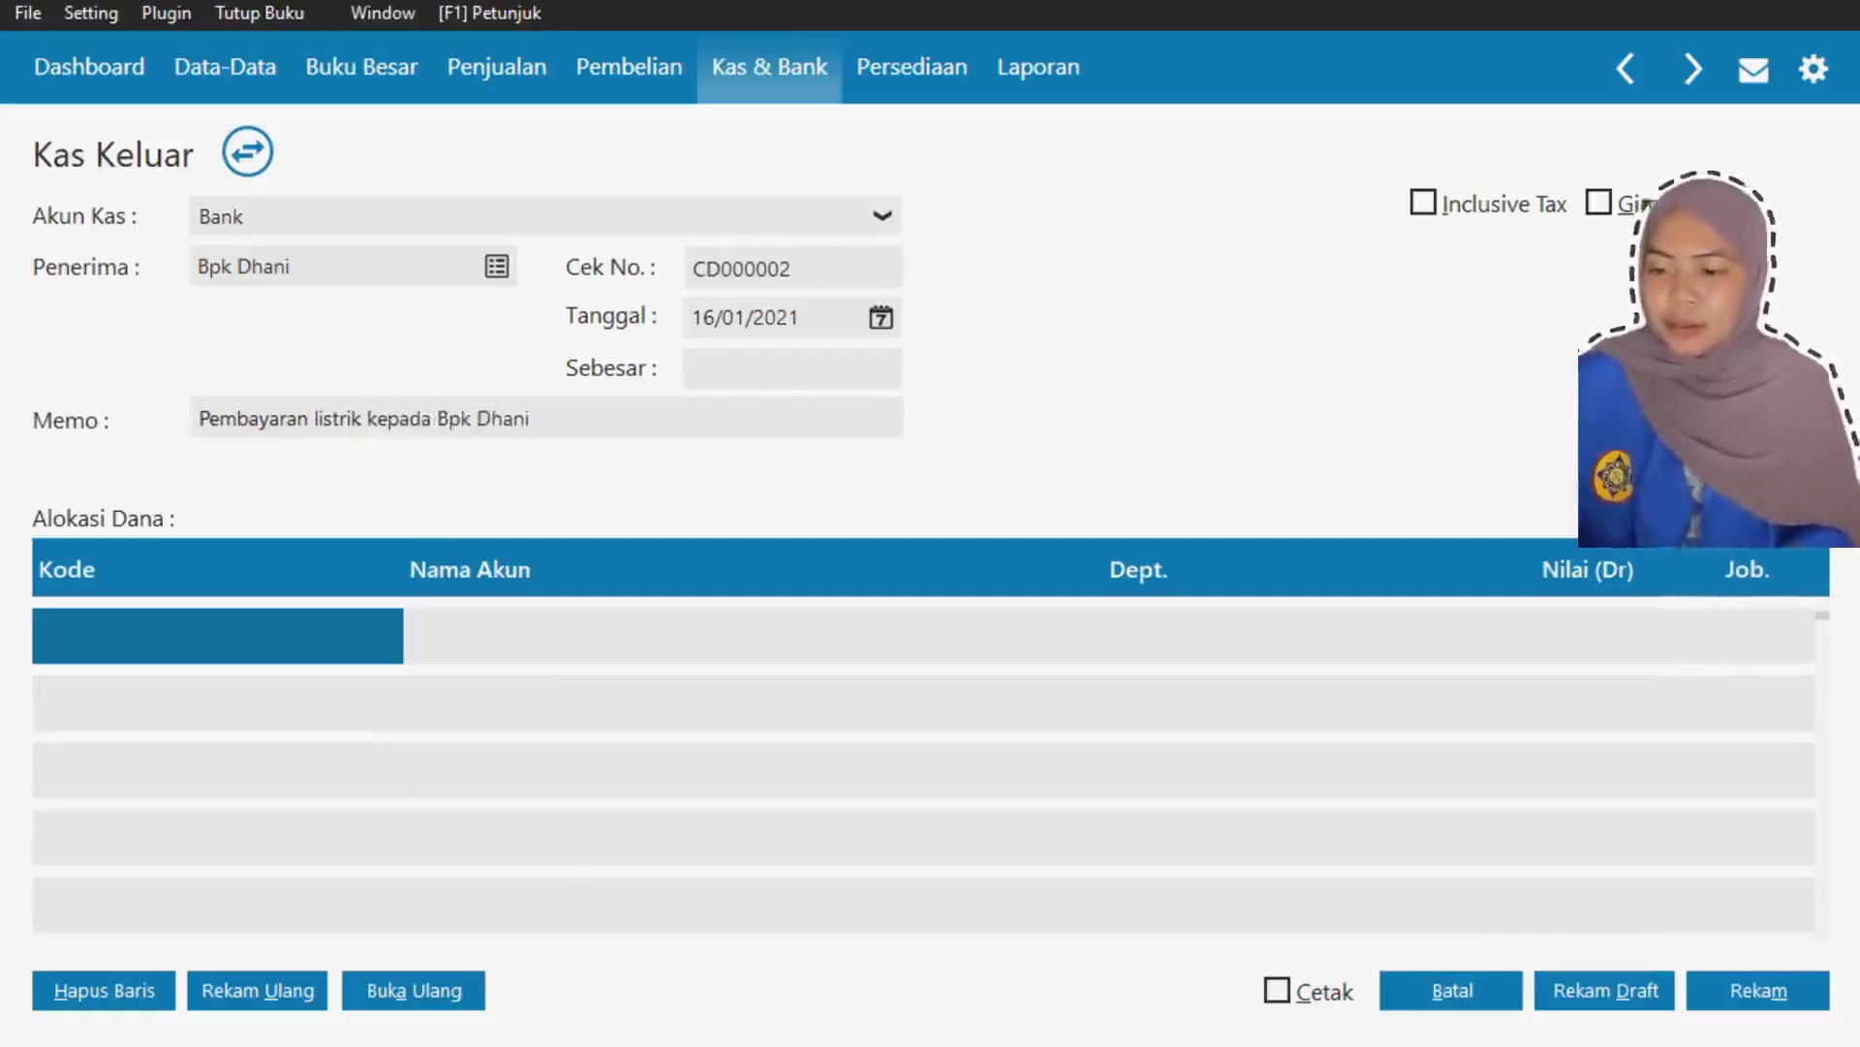
- Allocate the cash payment to the Beban Listrik account in the first Alokasi Dana row
{"action": "double_click", "coordinate": [126, 624]}
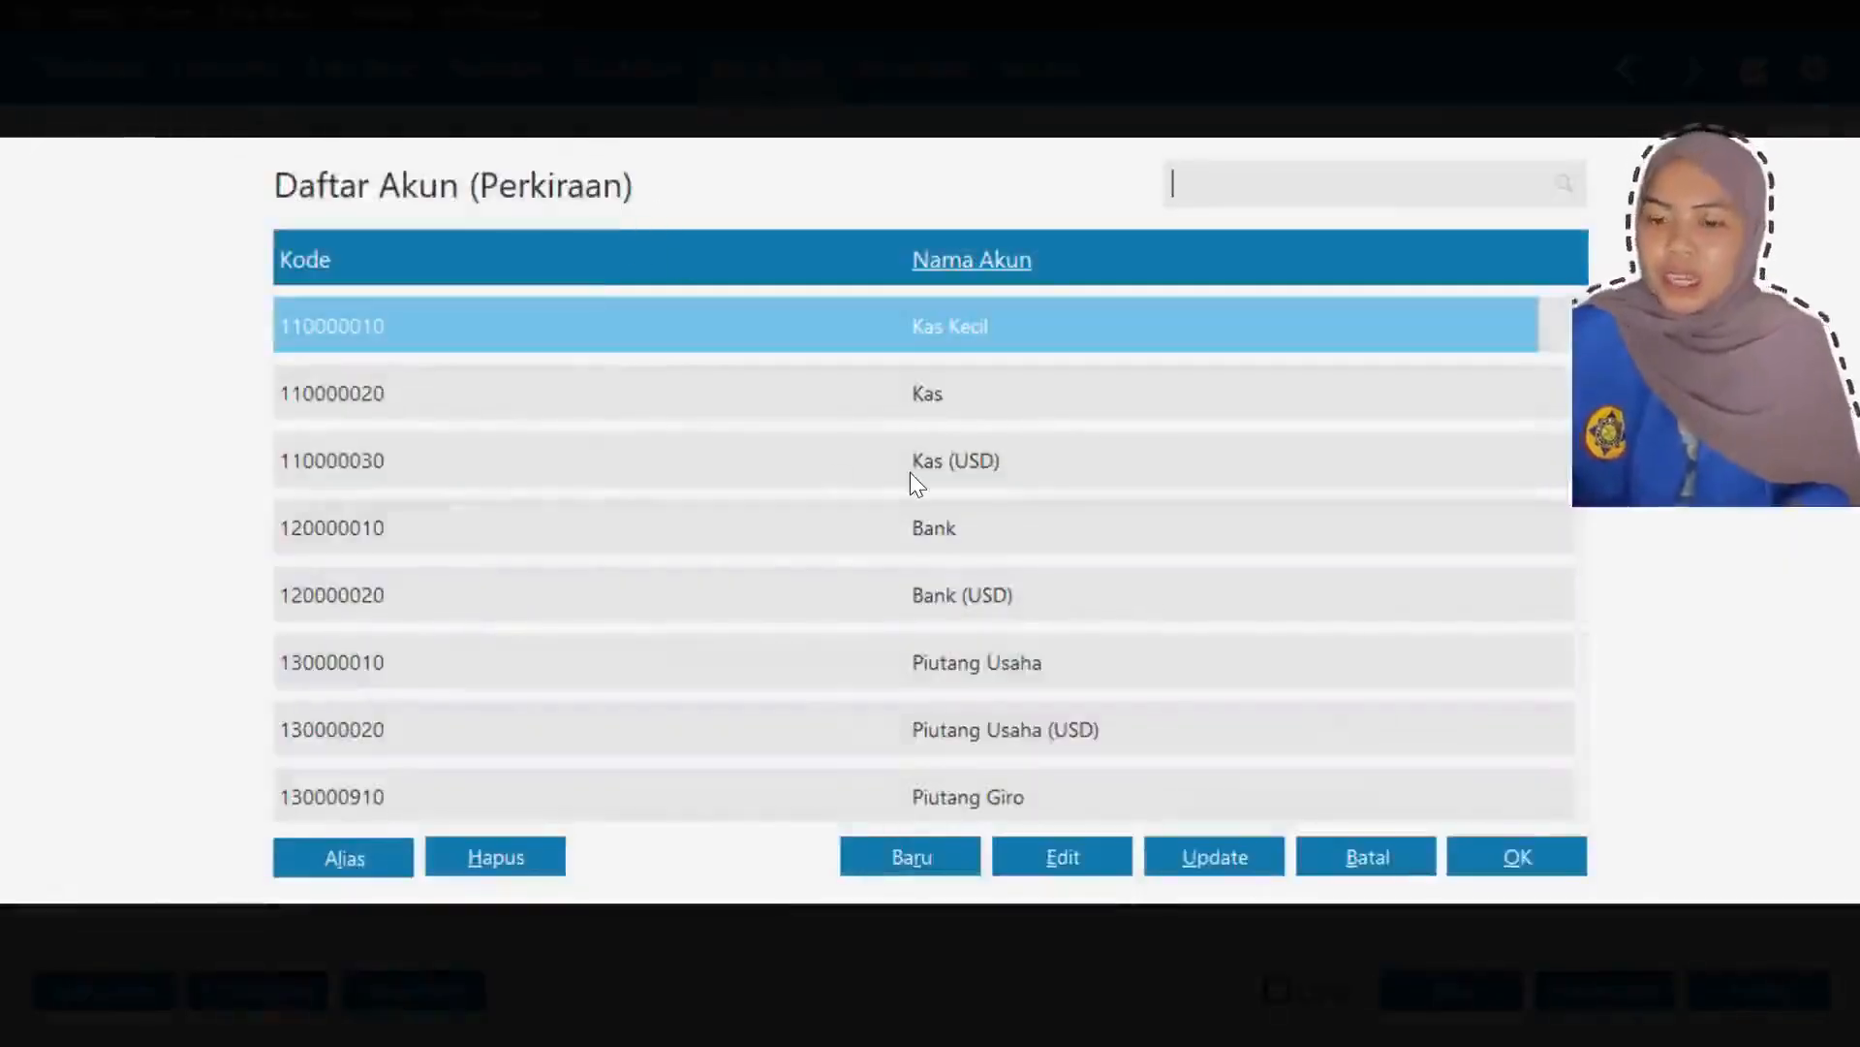
{"action": "key", "text": "Down"}
{"action": "key", "text": "Down"}
{"action": "key", "text": "Down"}
{"action": "key", "text": "Down"}
{"action": "key", "text": "Down"}
{"action": "key", "text": "Down"}
{"action": "key", "text": "Down"}
{"action": "key", "text": "Down"}
{"action": "key", "text": "Down"}
{"action": "key", "text": "Down"}
{"action": "key", "text": "Down"}
{"action": "key", "text": "Down"}
{"action": "key", "text": "Down"}
{"action": "key", "text": "Down"}
{"action": "key", "text": "Down"}
{"action": "key", "text": "Down"}
{"action": "key", "text": "Down"}
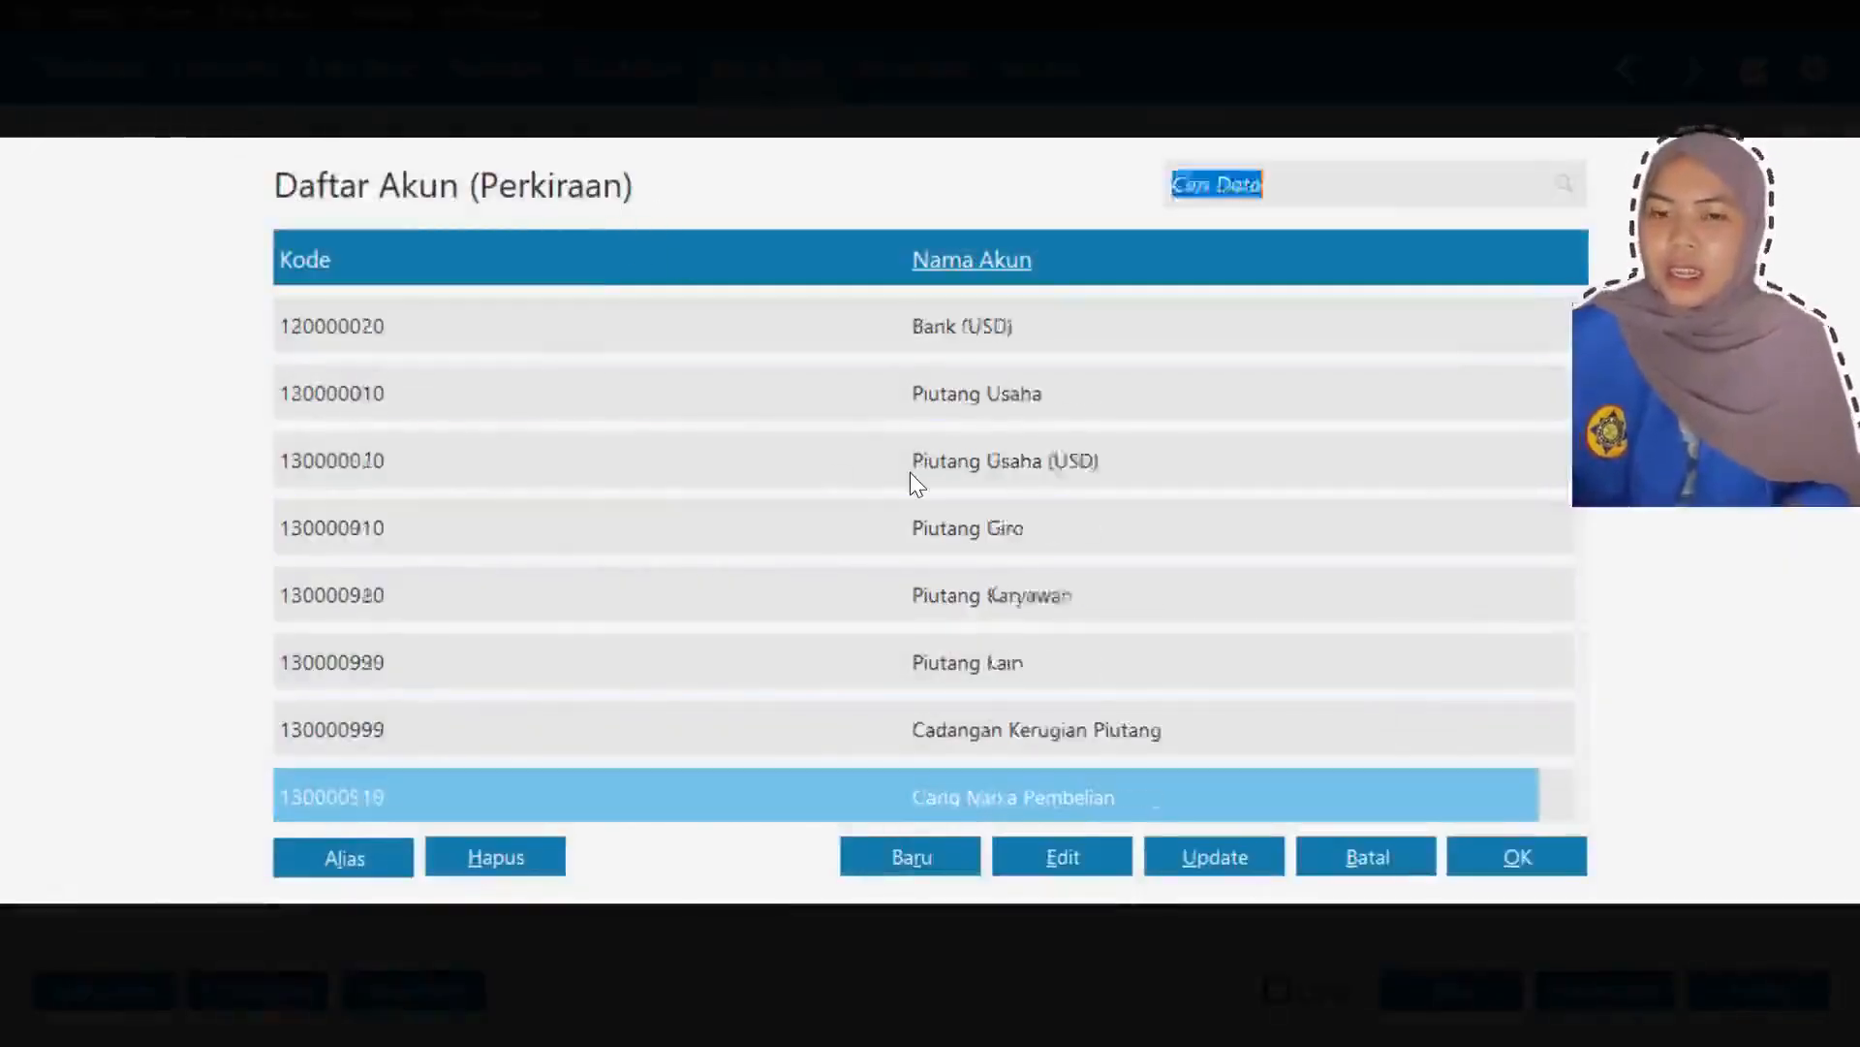
{"action": "key", "text": "Down"}
{"action": "key", "text": "Down"}
{"action": "key", "text": "Down"}
{"action": "key", "text": "Down"}
{"action": "key", "text": "Down"}
{"action": "key", "text": "Down"}
{"action": "key", "text": "Down"}
{"action": "key", "text": "Down"}
{"action": "key", "text": "Down"}
{"action": "key", "text": "Down"}
{"action": "key", "text": "Down"}
{"action": "key", "text": "Down"}
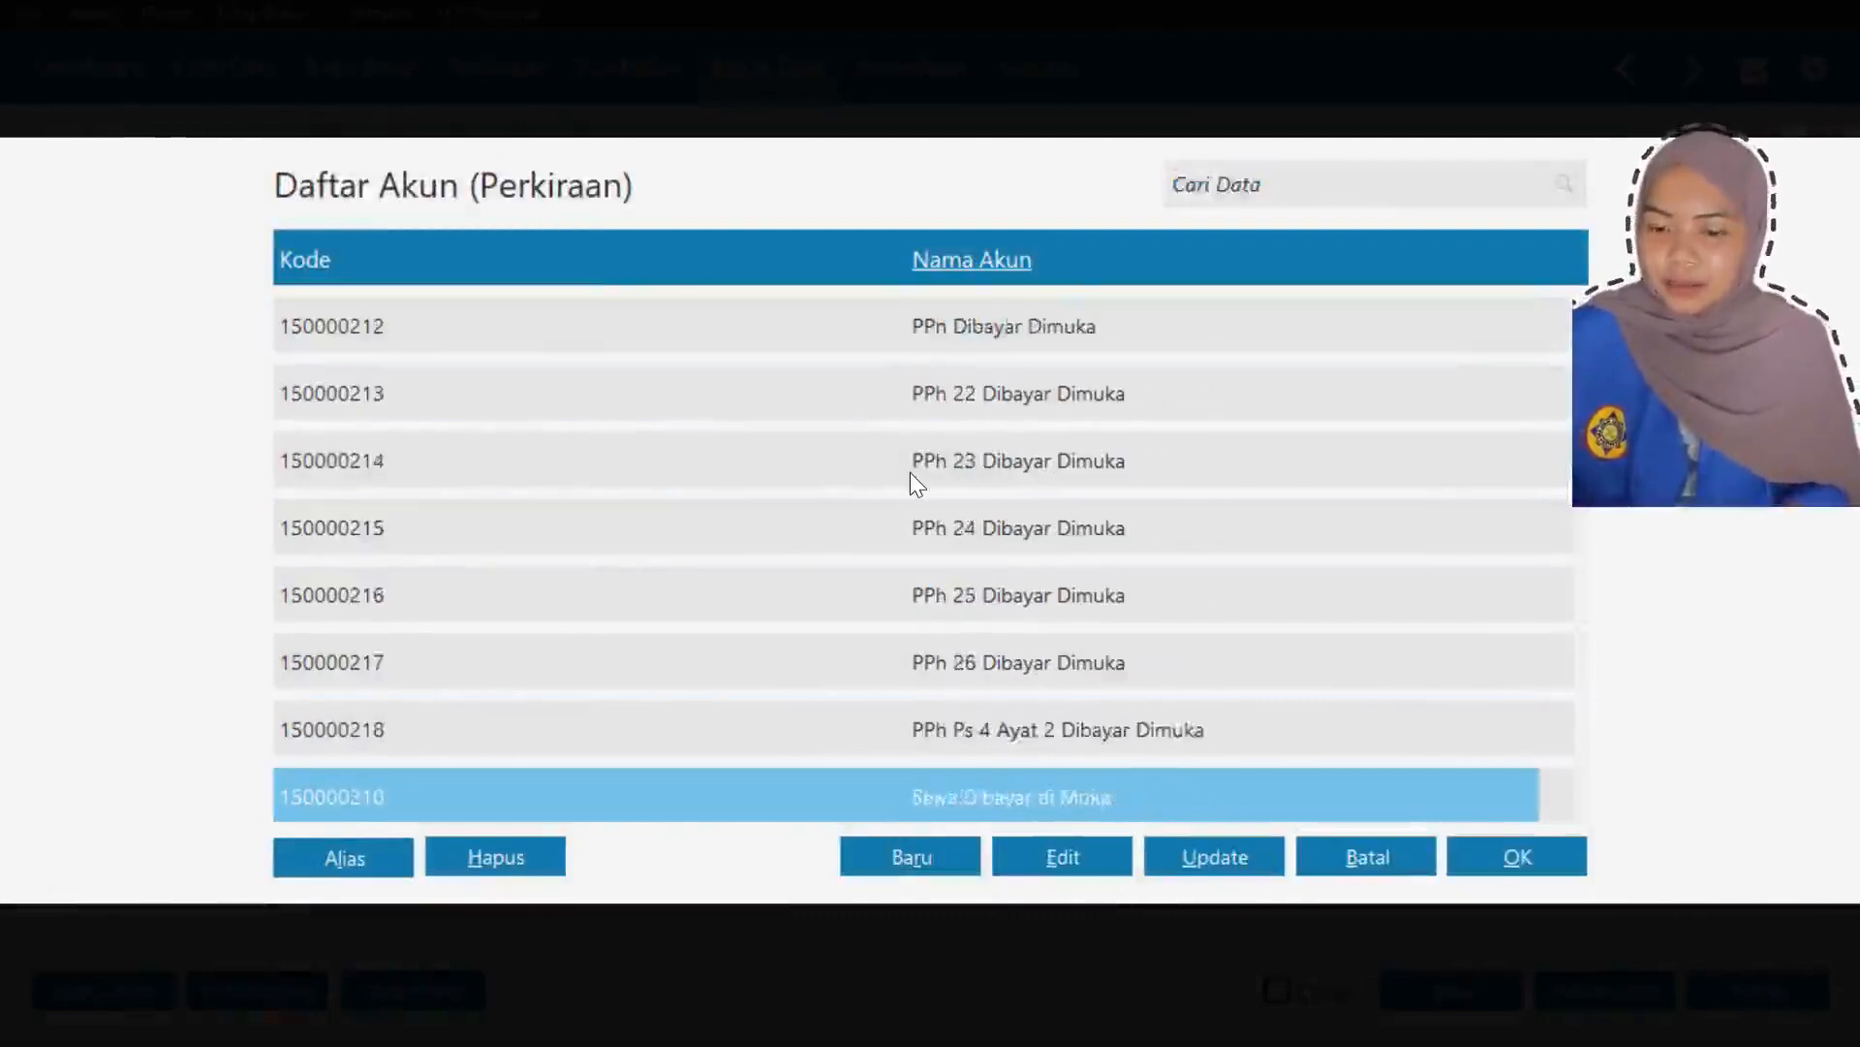
{"action": "key", "text": "Down"}
{"action": "key", "text": "Down"}
{"action": "key", "text": "Down"}
{"action": "key", "text": "Down"}
{"action": "key", "text": "Down"}
{"action": "key", "text": "Down"}
{"action": "key", "text": "Down"}
{"action": "key", "text": "Down"}
{"action": "key", "text": "Down"}
{"action": "key", "text": "Down"}
{"action": "key", "text": "Down"}
{"action": "key", "text": "Down"}
{"action": "key", "text": "Down"}
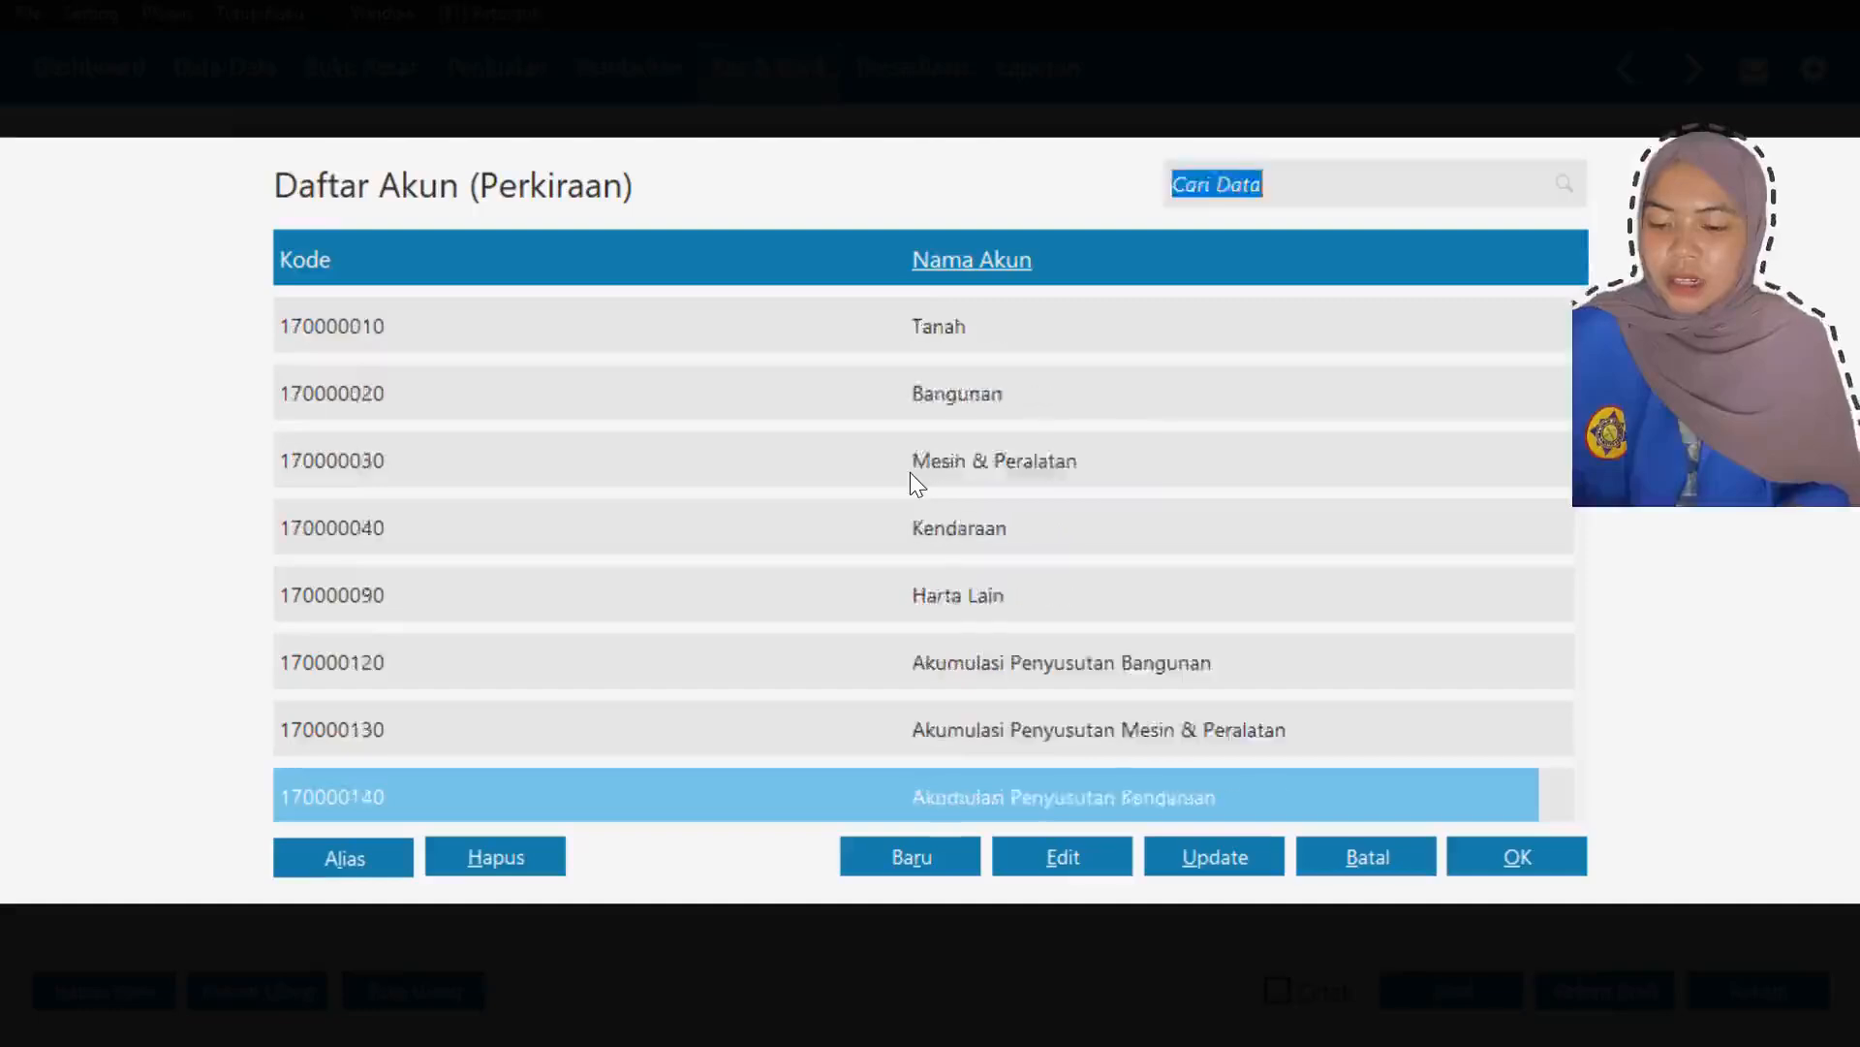
{"action": "key", "text": "Down"}
{"action": "key", "text": "Down"}
{"action": "key", "text": "Down"}
{"action": "key", "text": "Down"}
{"action": "key", "text": "Down"}
{"action": "key", "text": "Down"}
{"action": "key", "text": "Down"}
{"action": "key", "text": "Down"}
{"action": "key", "text": "Down"}
{"action": "key", "text": "Down"}
{"action": "key", "text": "Down"}
{"action": "key", "text": "Down"}
{"action": "key", "text": "Down"}
{"action": "key", "text": "Down"}
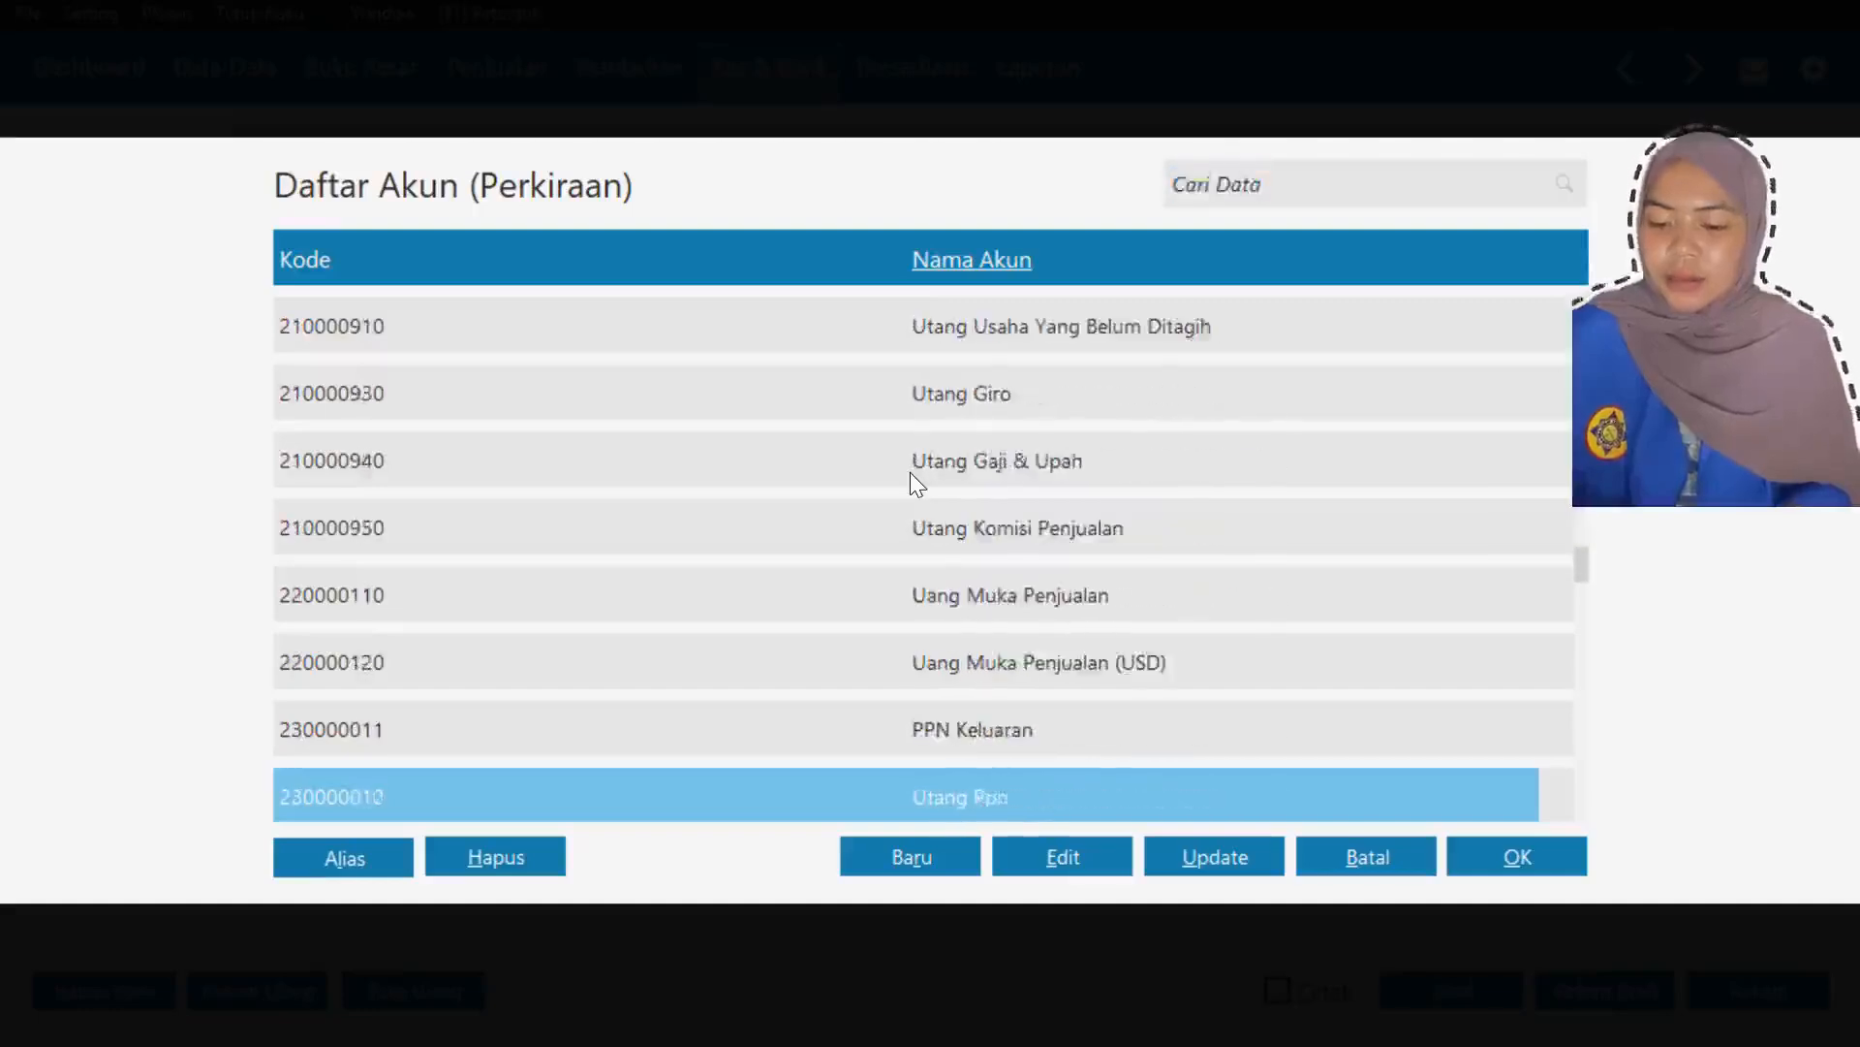
{"action": "key", "text": "Down"}
{"action": "key", "text": "Down"}
{"action": "key", "text": "Down"}
{"action": "key", "text": "Down"}
{"action": "key", "text": "Down"}
{"action": "key", "text": "Down"}
{"action": "key", "text": "Down"}
{"action": "key", "text": "Down"}
{"action": "key", "text": "Down"}
{"action": "key", "text": "Down"}
{"action": "key", "text": "Down"}
{"action": "key", "text": "Down"}
{"action": "key", "text": "Down"}
{"action": "key", "text": "Down"}
{"action": "key", "text": "Down"}
{"action": "key", "text": "Down"}
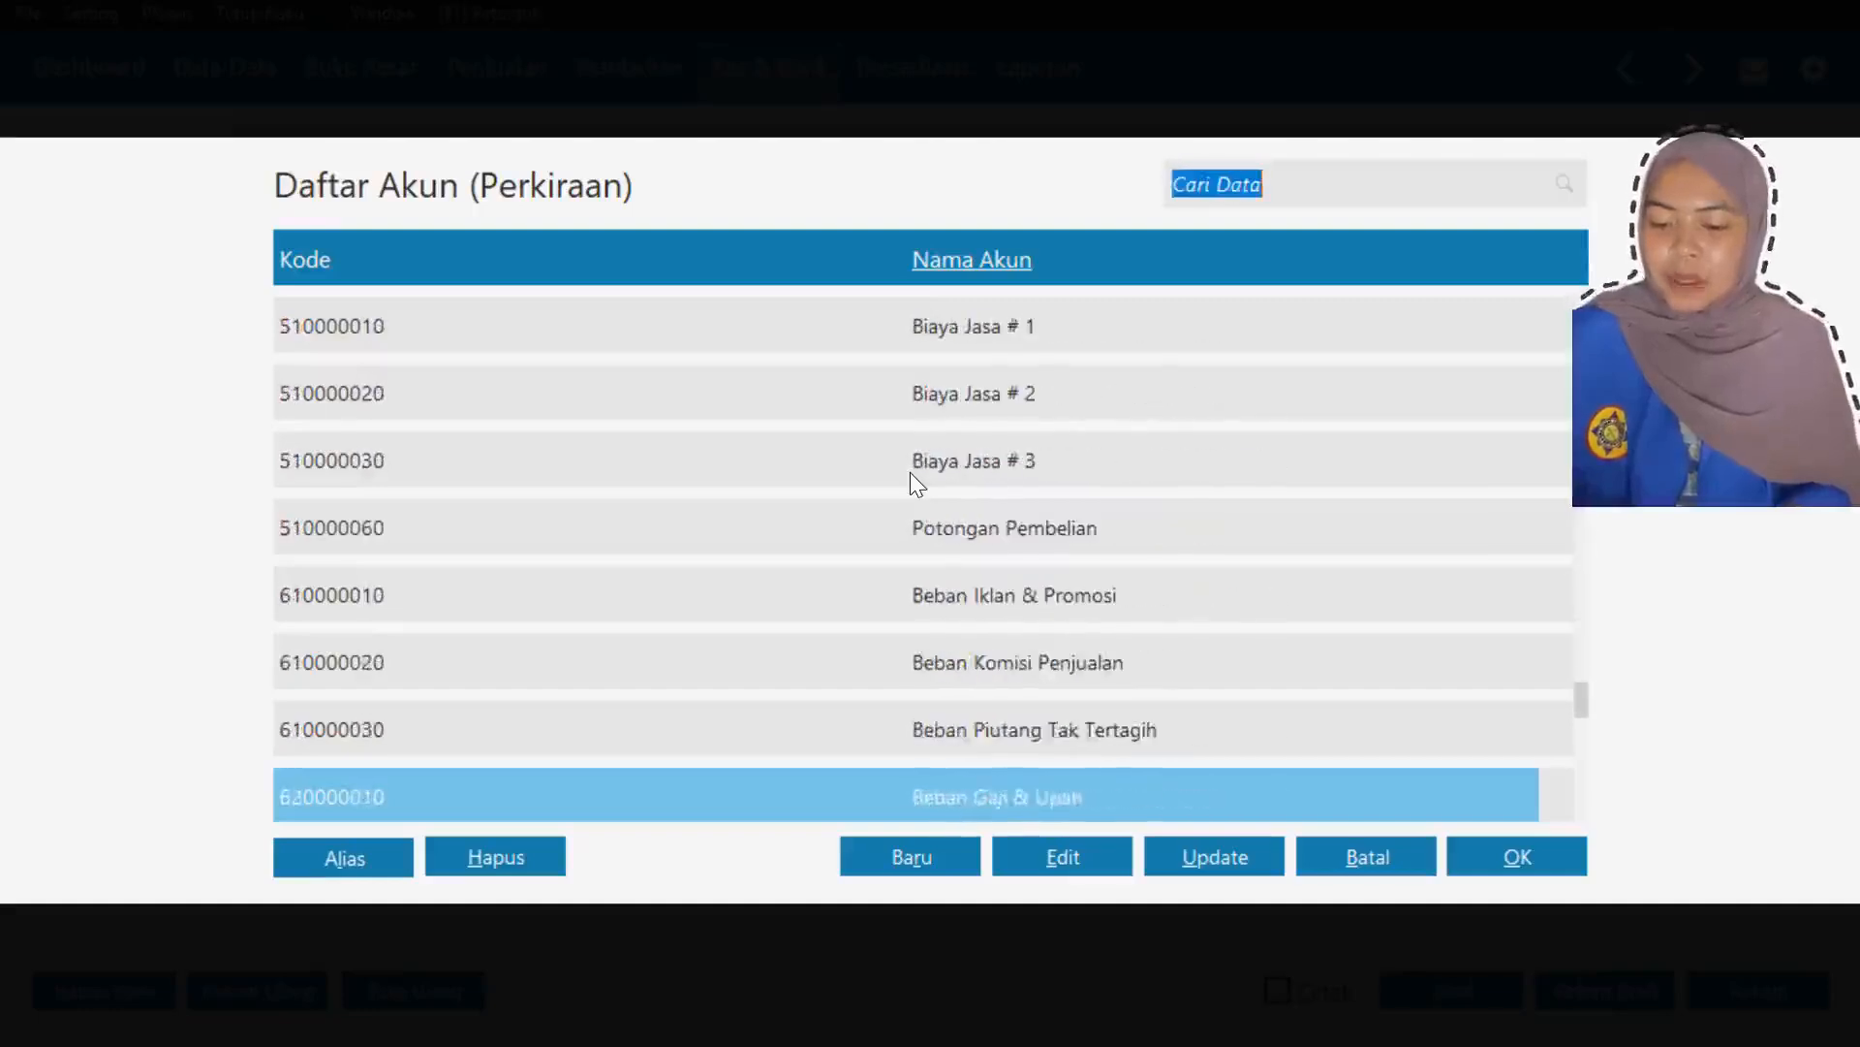
{"action": "key", "text": "Down"}
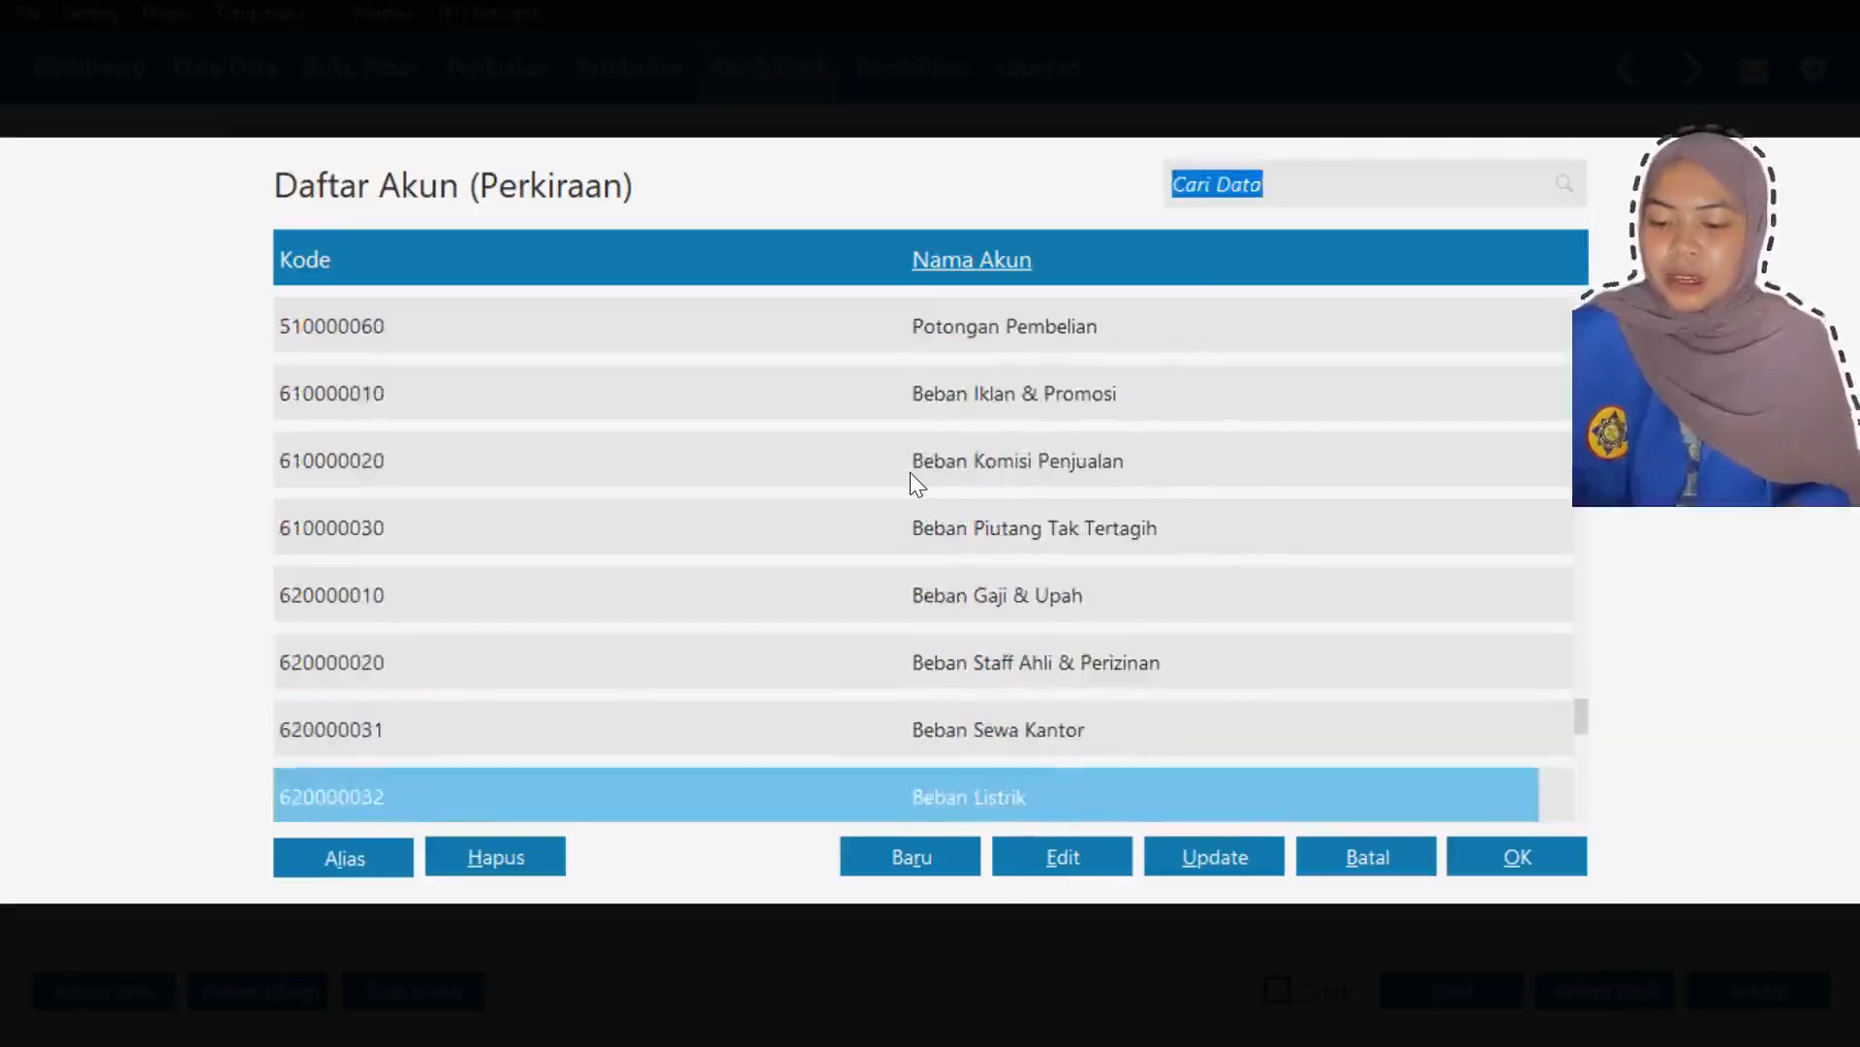
{"action": "left_click", "coordinate": [1174, 809]}
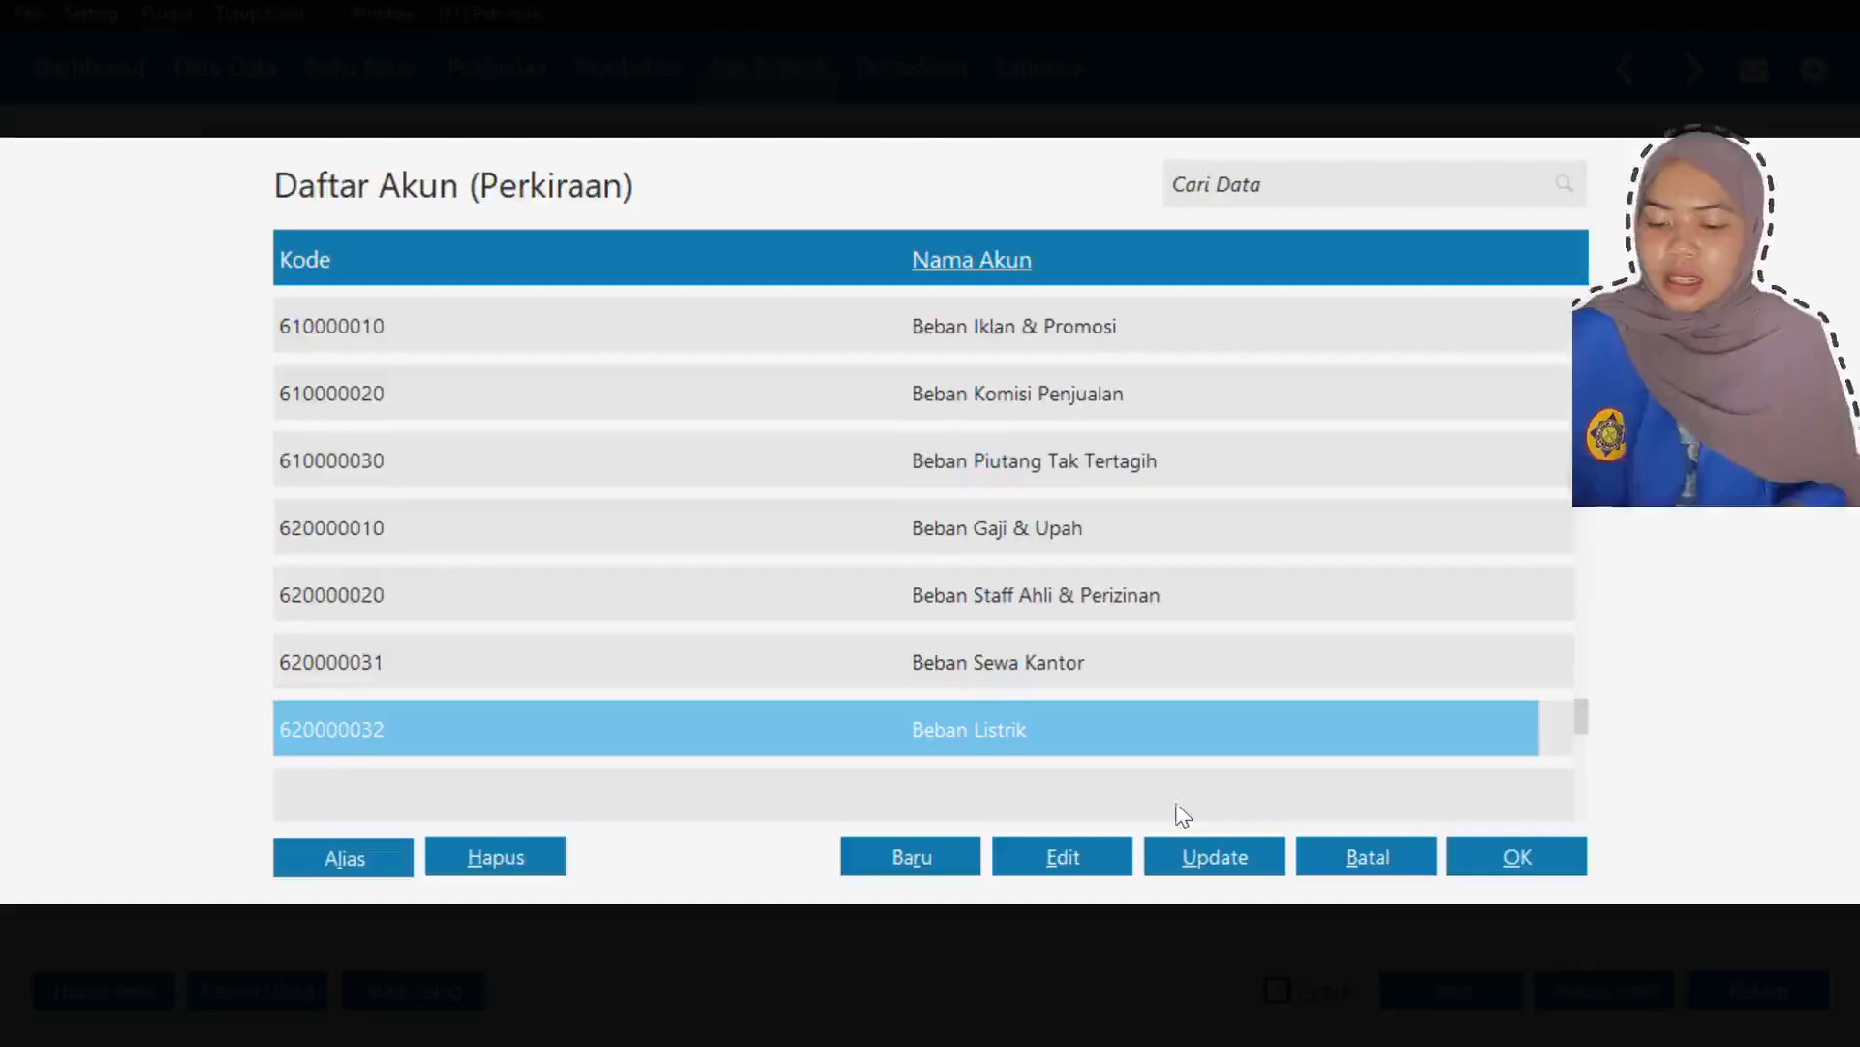
{"action": "left_click", "coordinate": [1467, 857]}
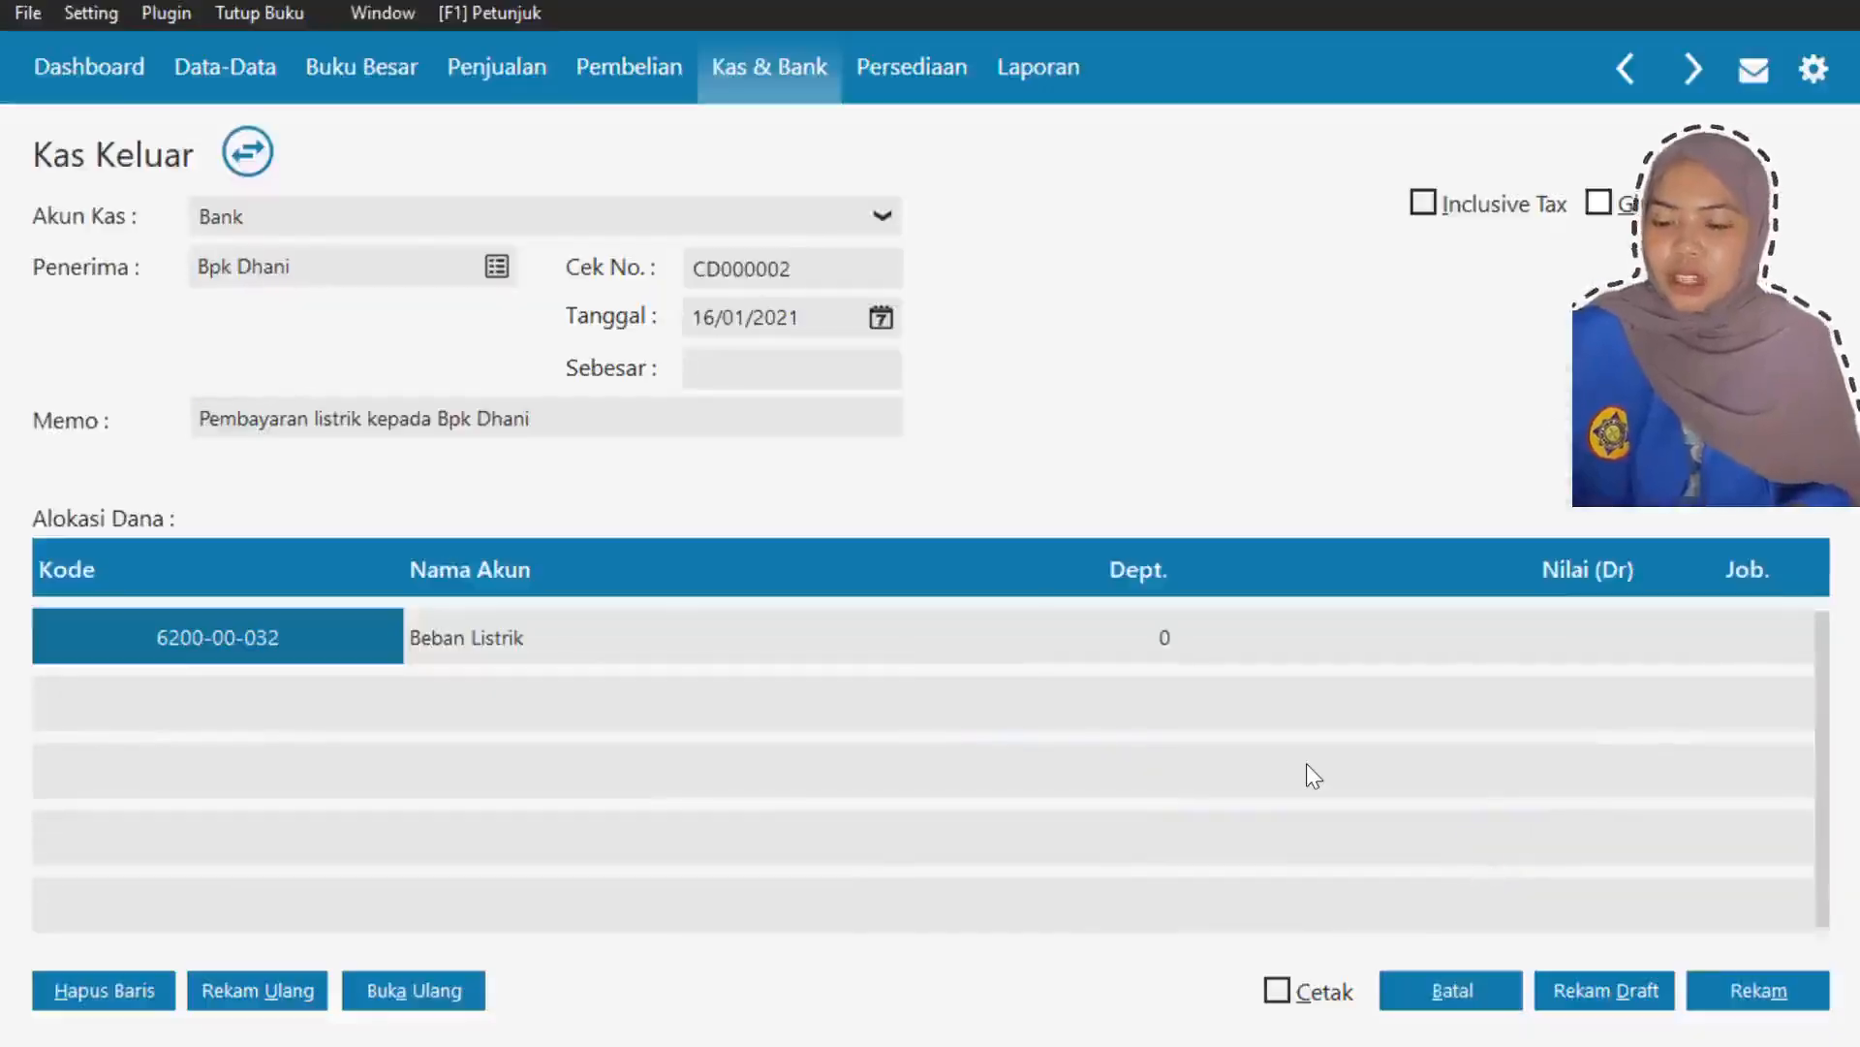
- Enter 1.100.000 as Nilai for Beban Listrik, fill in the same amount as Sebesar and record the cash payment
{"action": "key", "text": "Tab"}
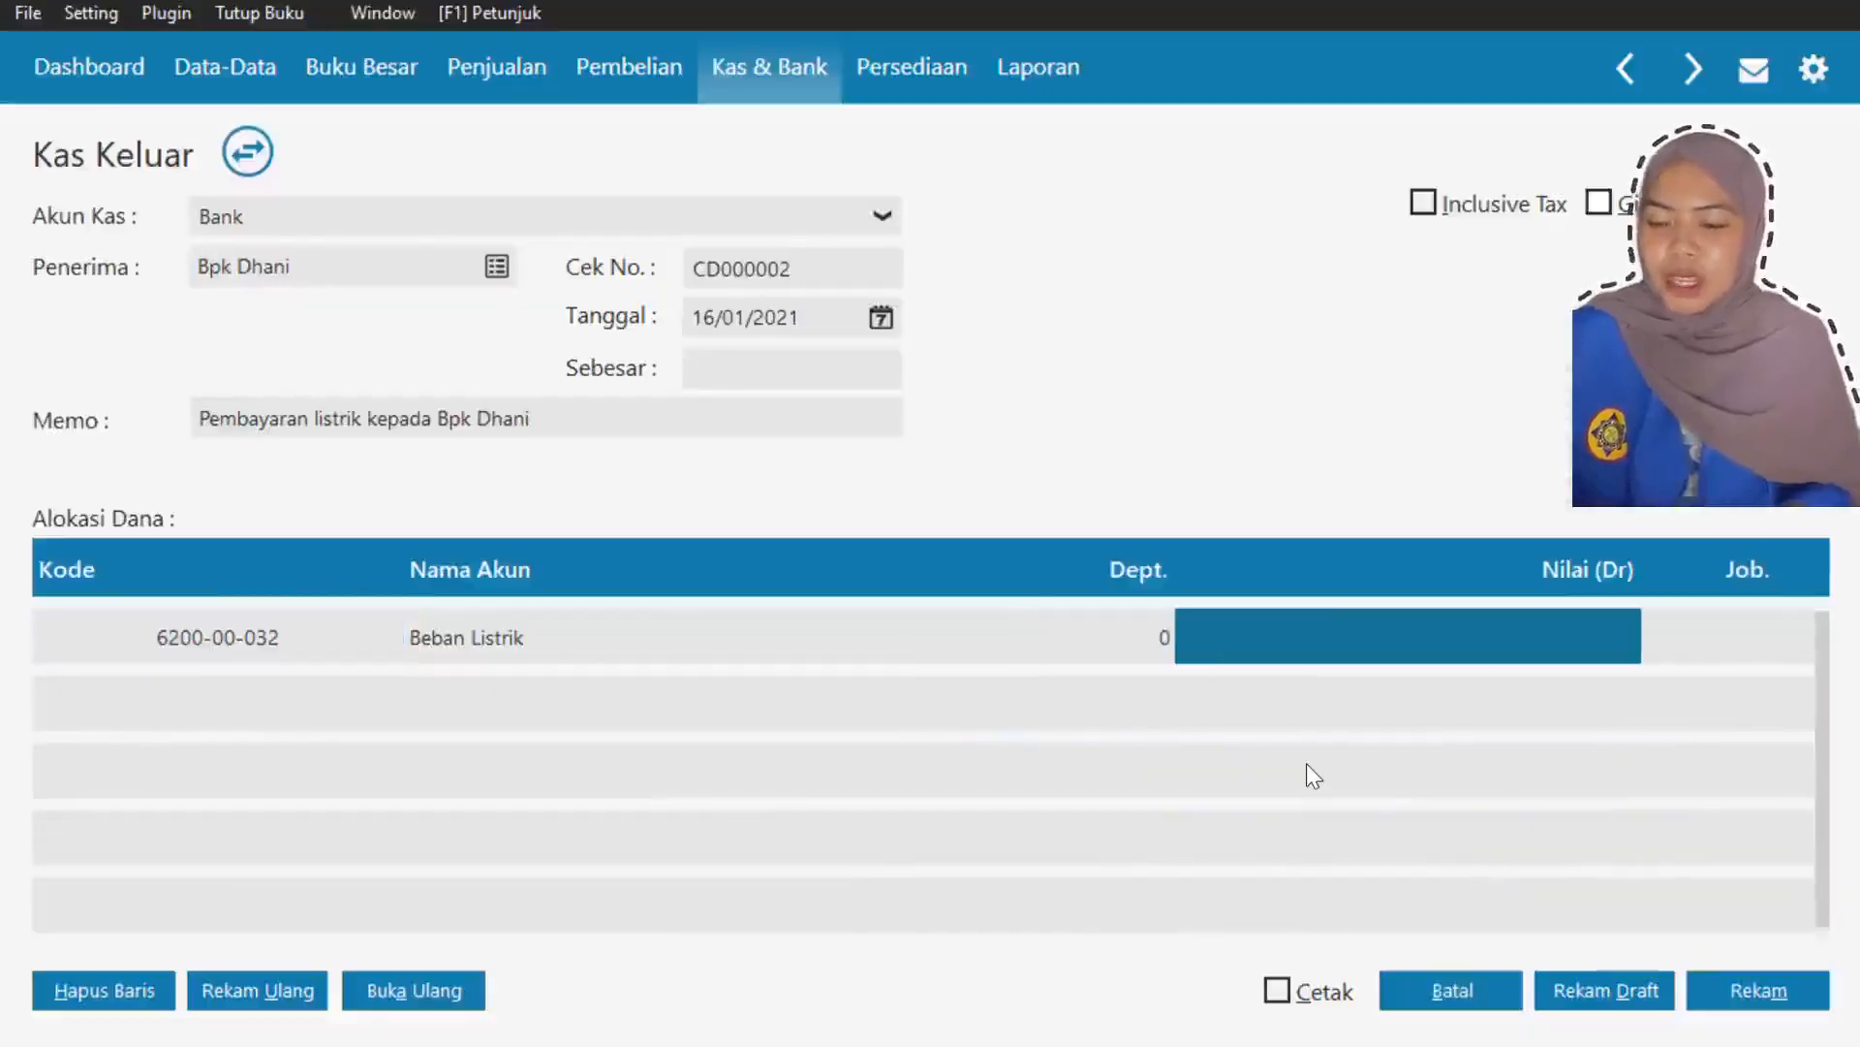
{"action": "type", "text": "1"}
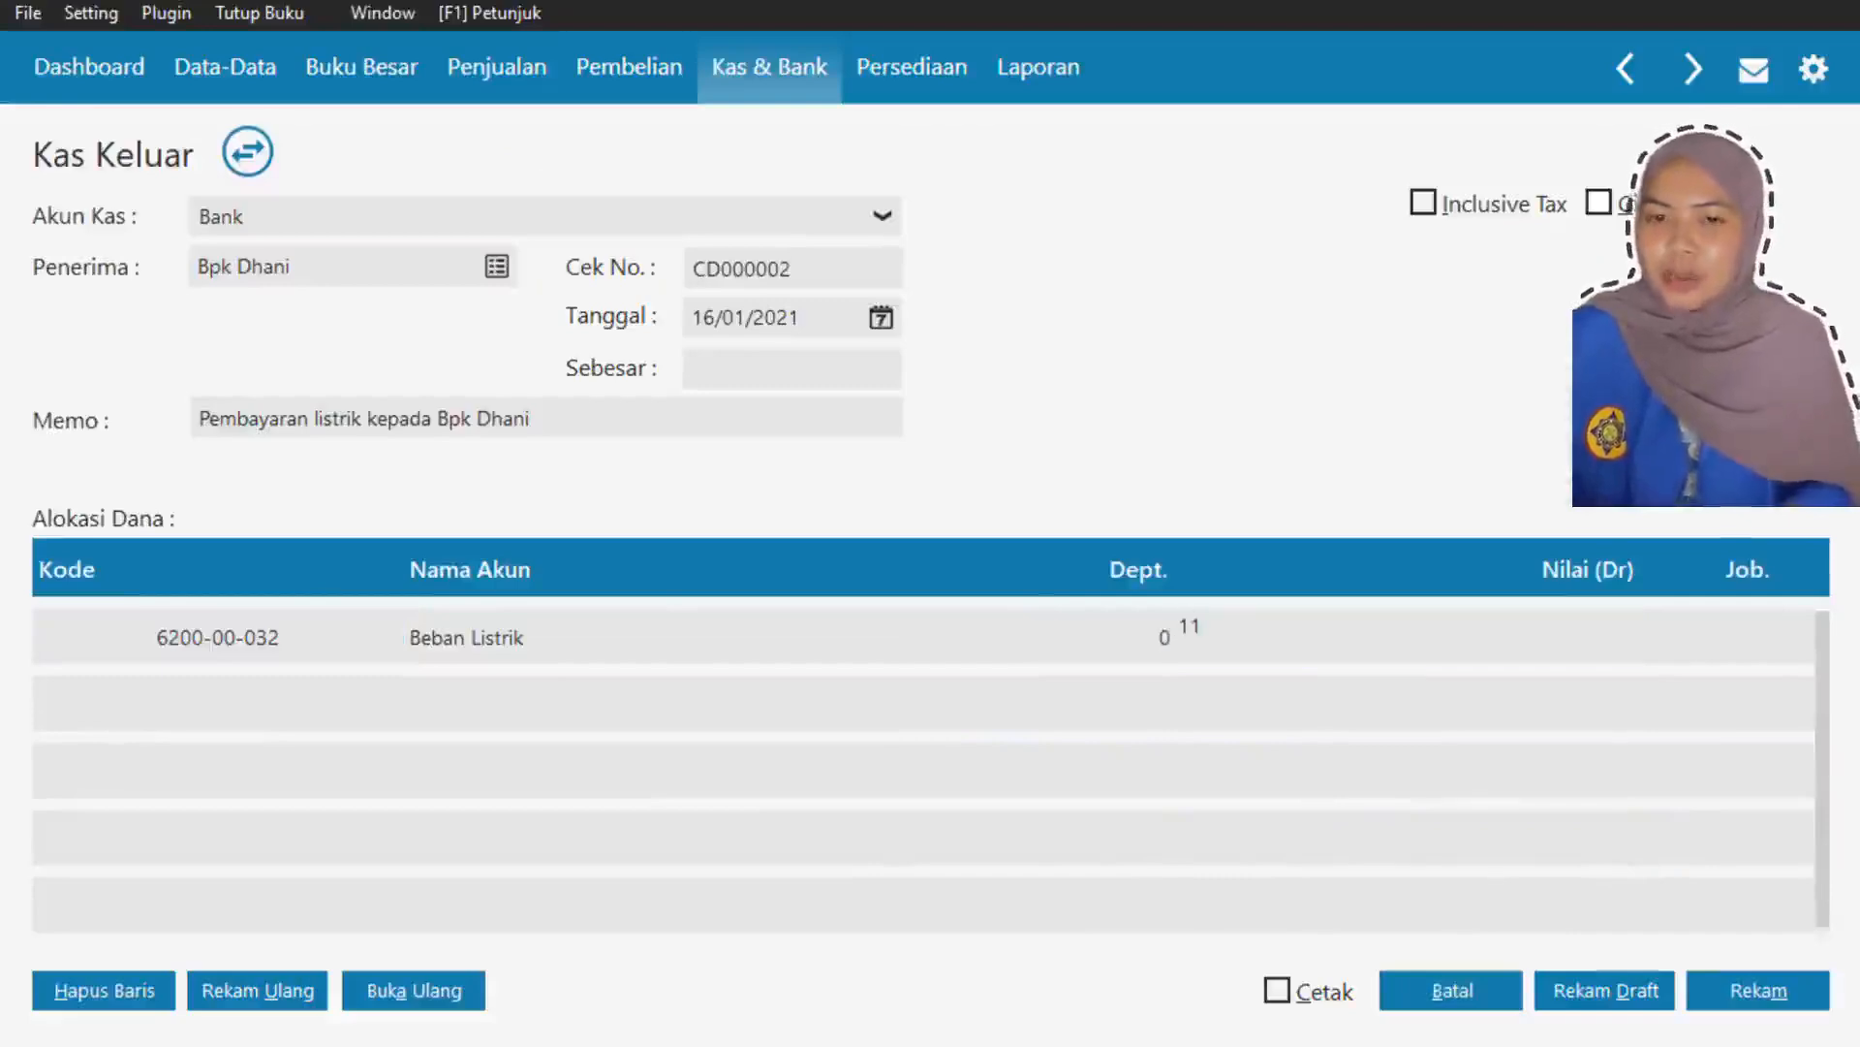
{"action": "type", "text": ".100.00000"}
{"action": "key", "text": "Tab"}
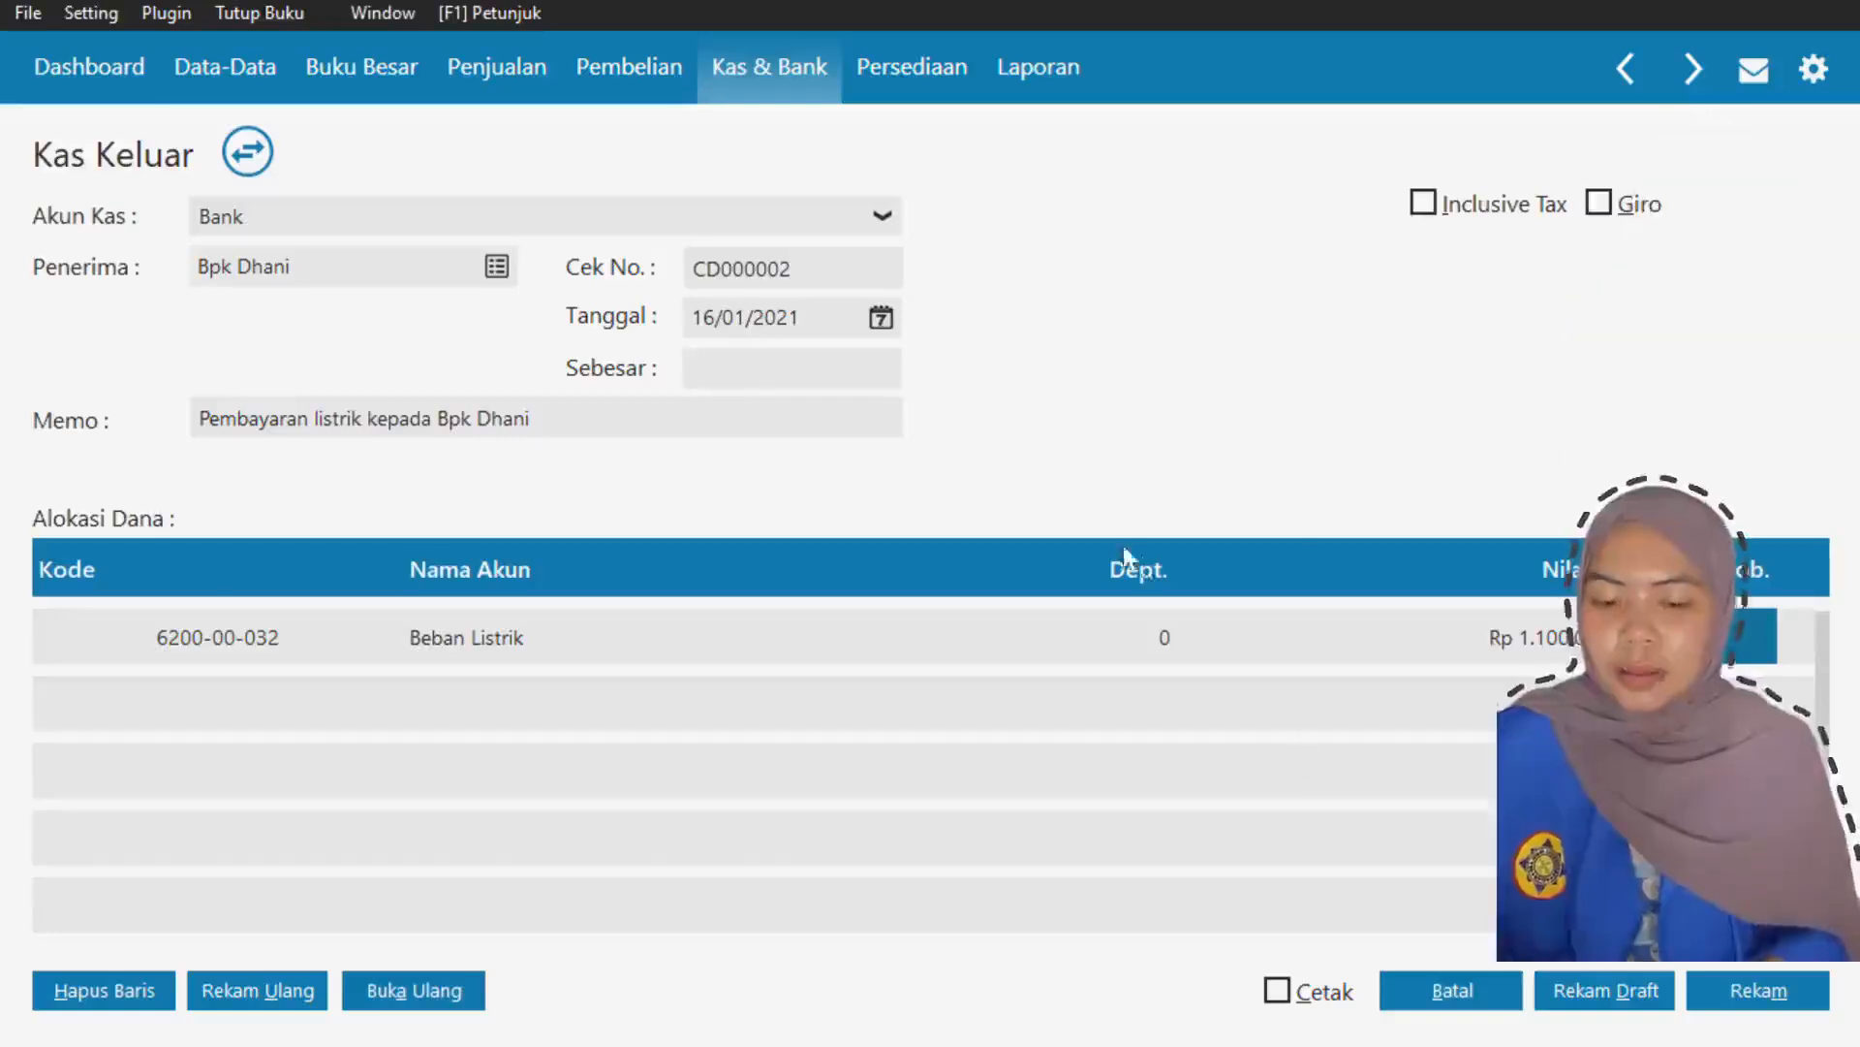
{"action": "left_click", "coordinate": [823, 366]}
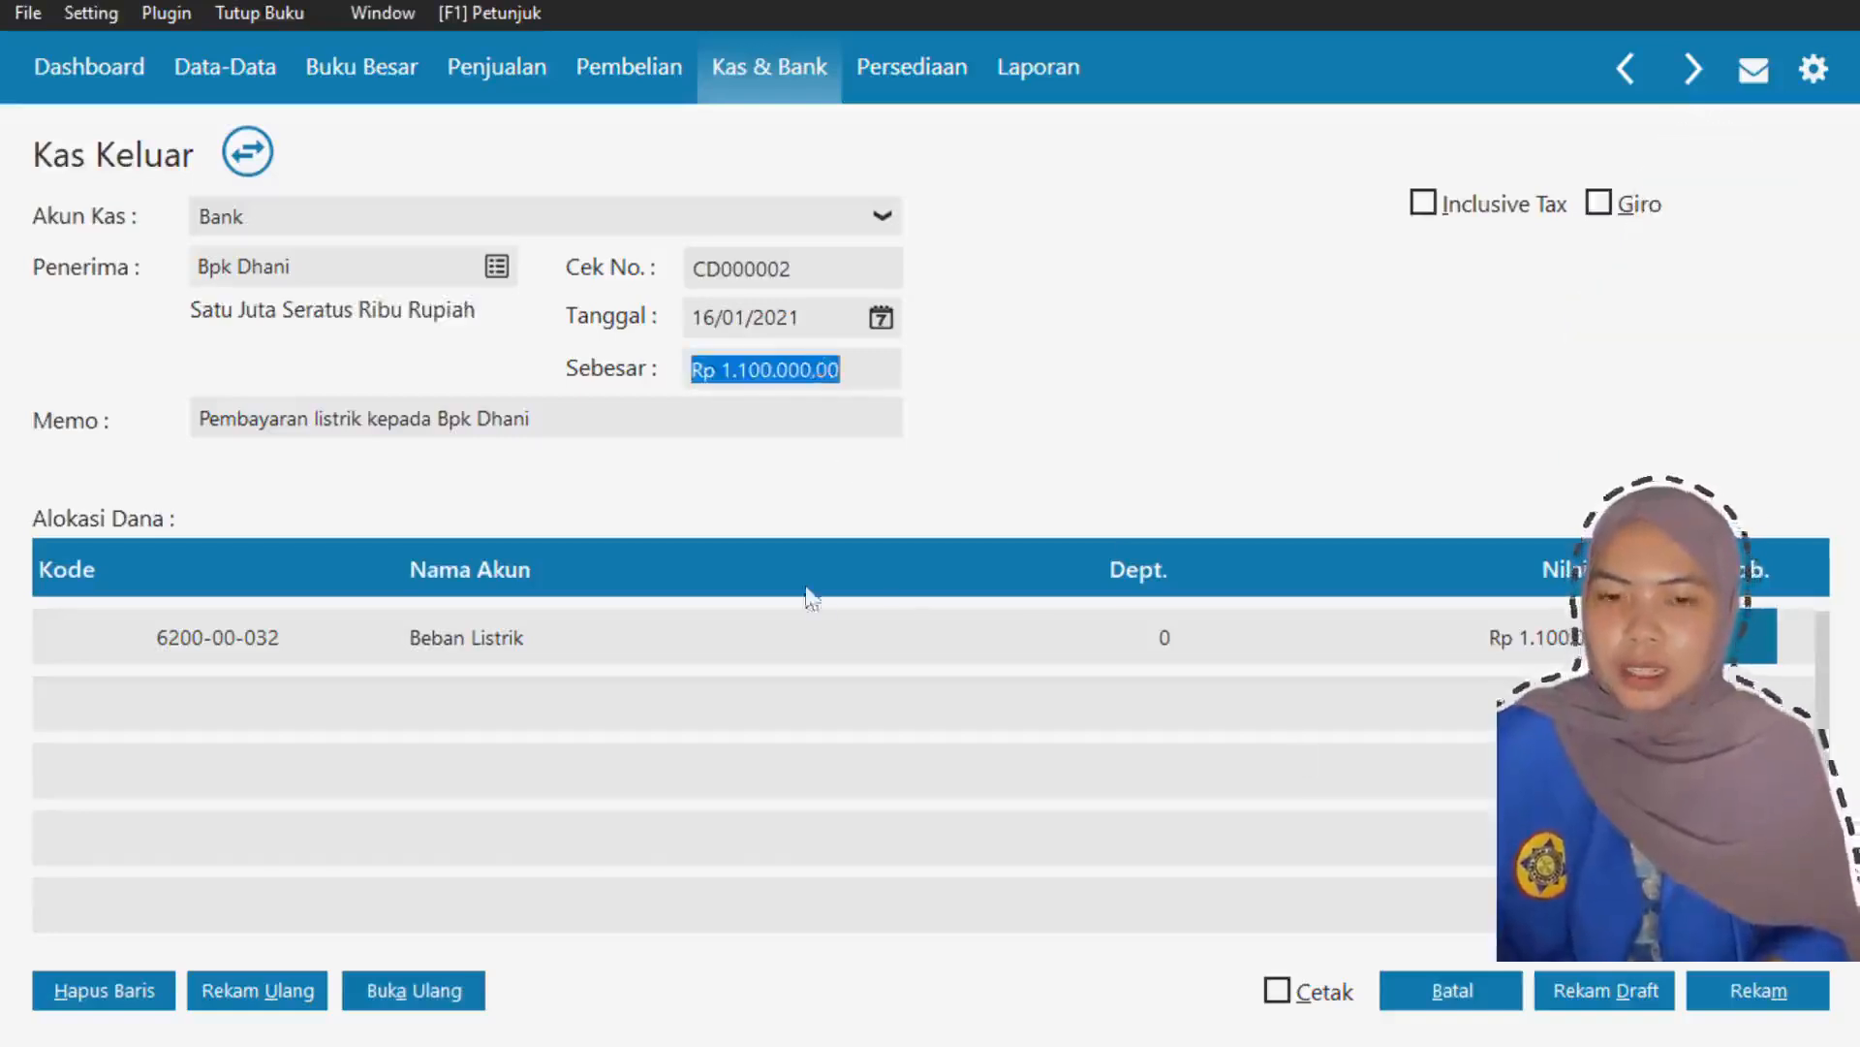
{"action": "left_click", "coordinate": [948, 625]}
{"action": "left_click", "coordinate": [1804, 990]}
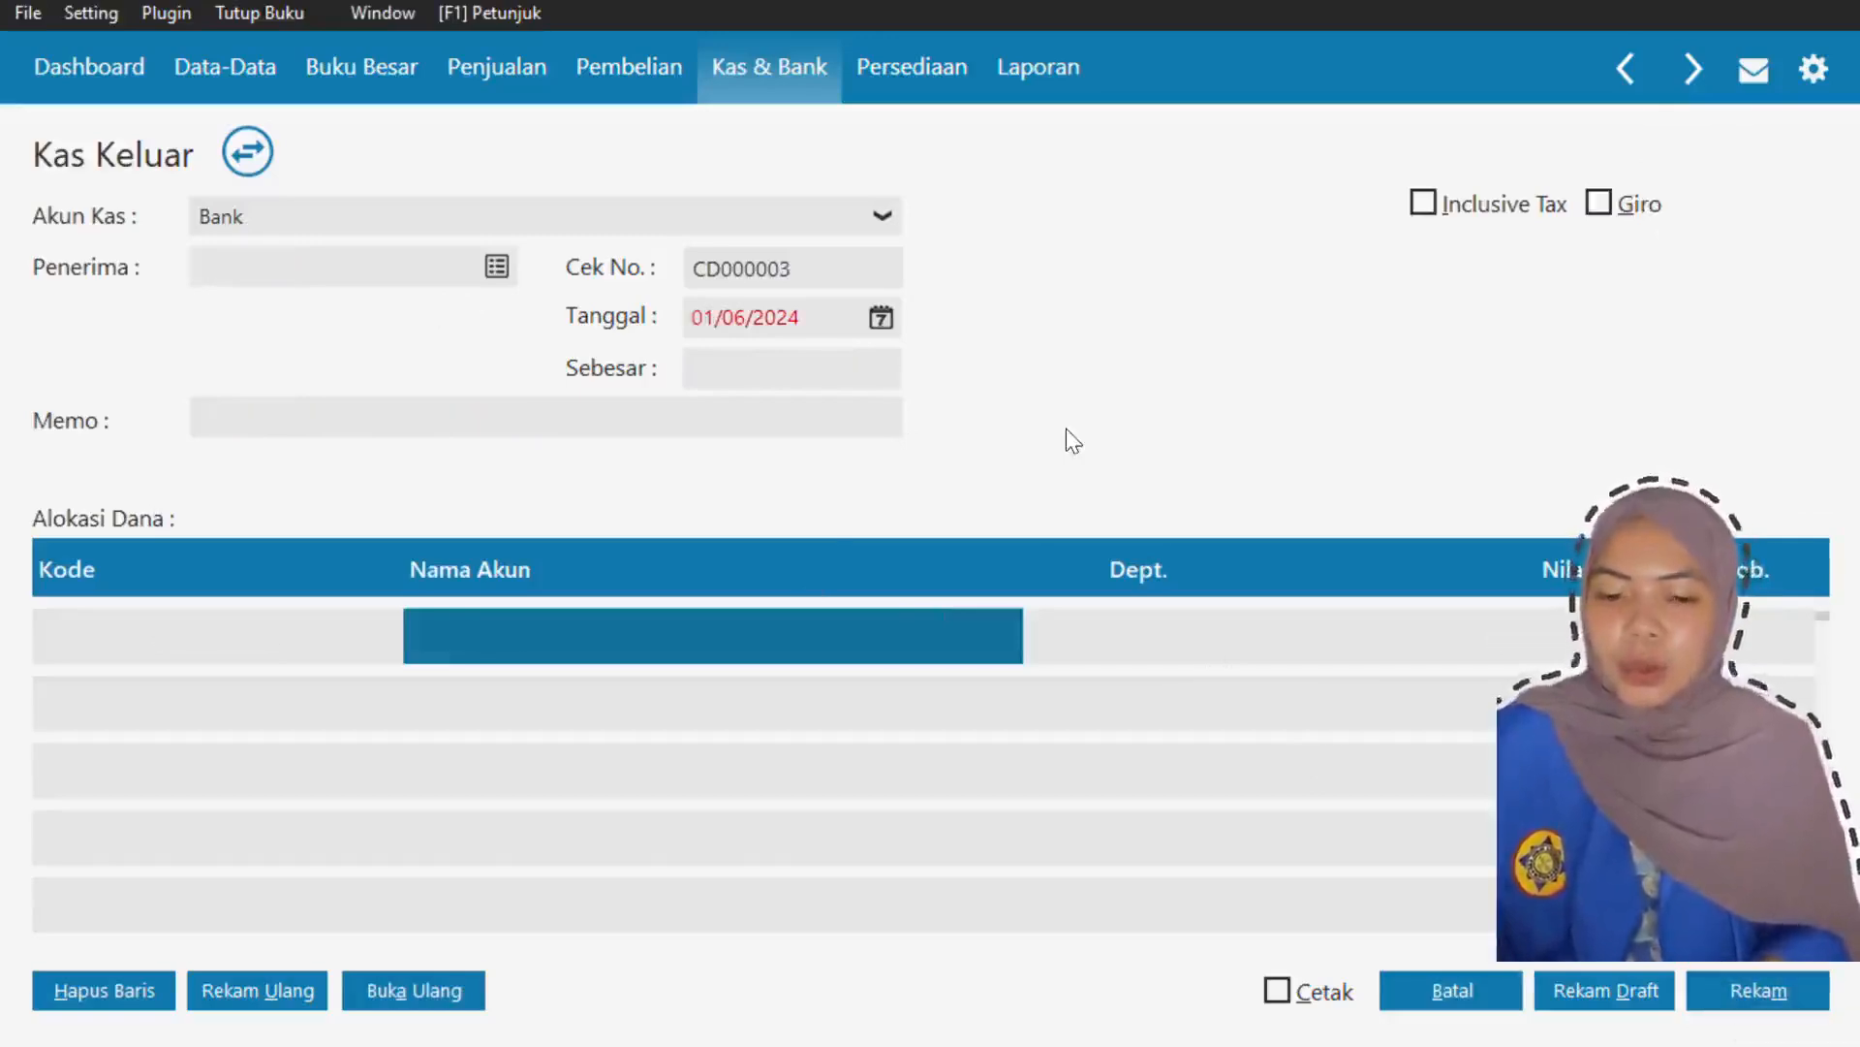
- Close the blank Kas Keluar form and the cash payment list, and go to the Penjualan module
{"action": "left_click", "coordinate": [1444, 989]}
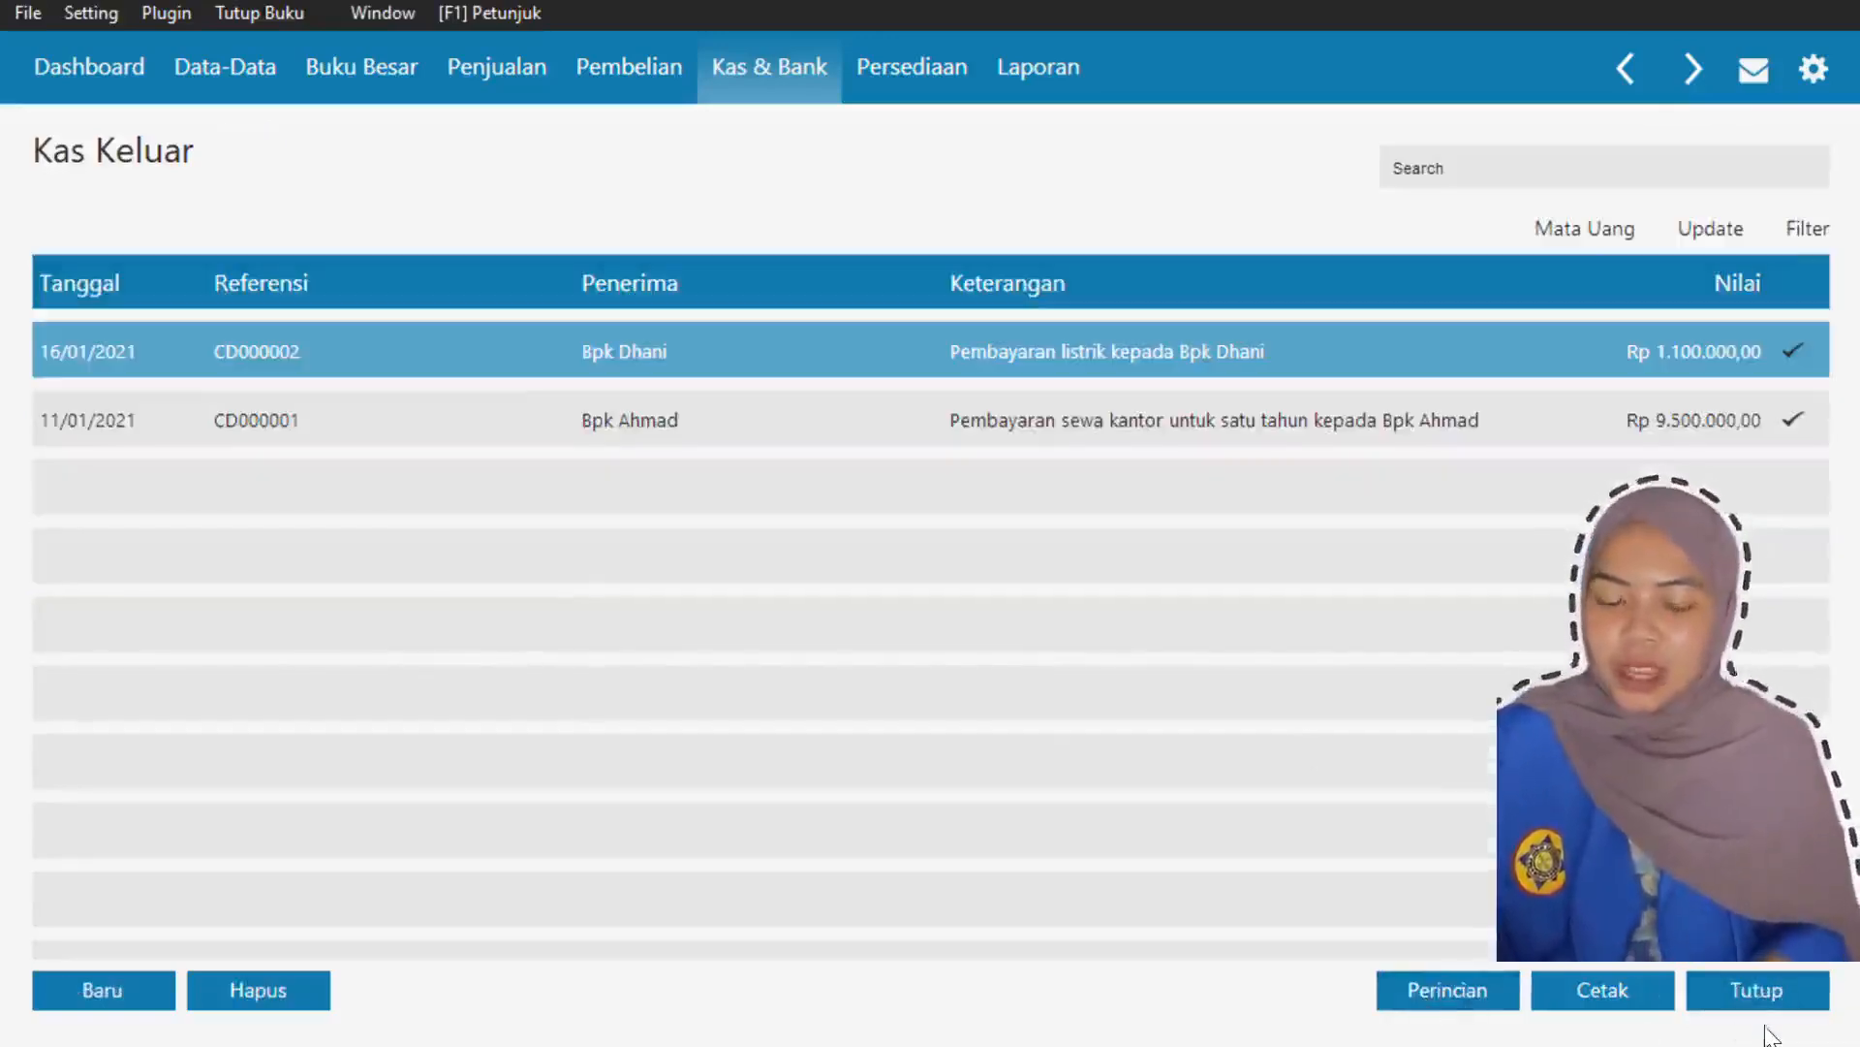
{"action": "left_click", "coordinate": [1759, 994]}
{"action": "left_click", "coordinate": [490, 69]}
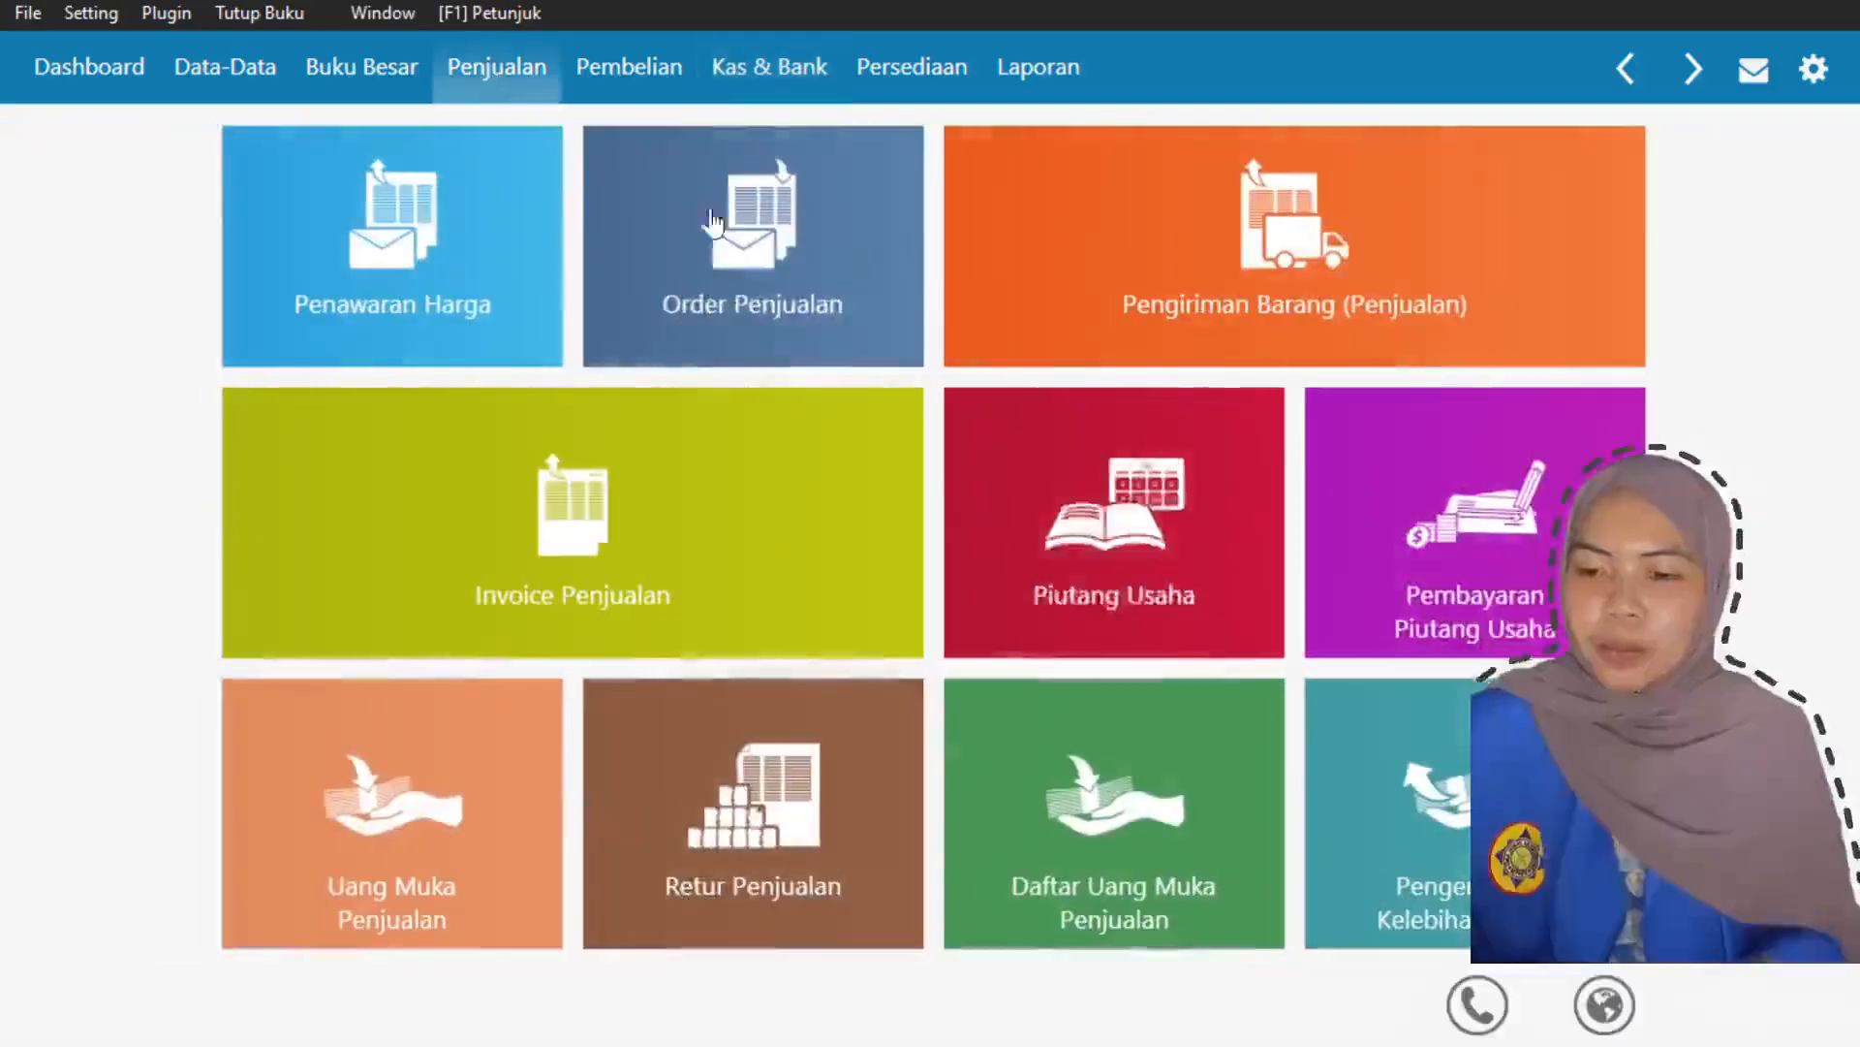
- Start a new Pembayaran Piutang from the second customer in the receivables list and date it 20/01/2021
{"action": "mouse_move", "coordinate": [1454, 539]}
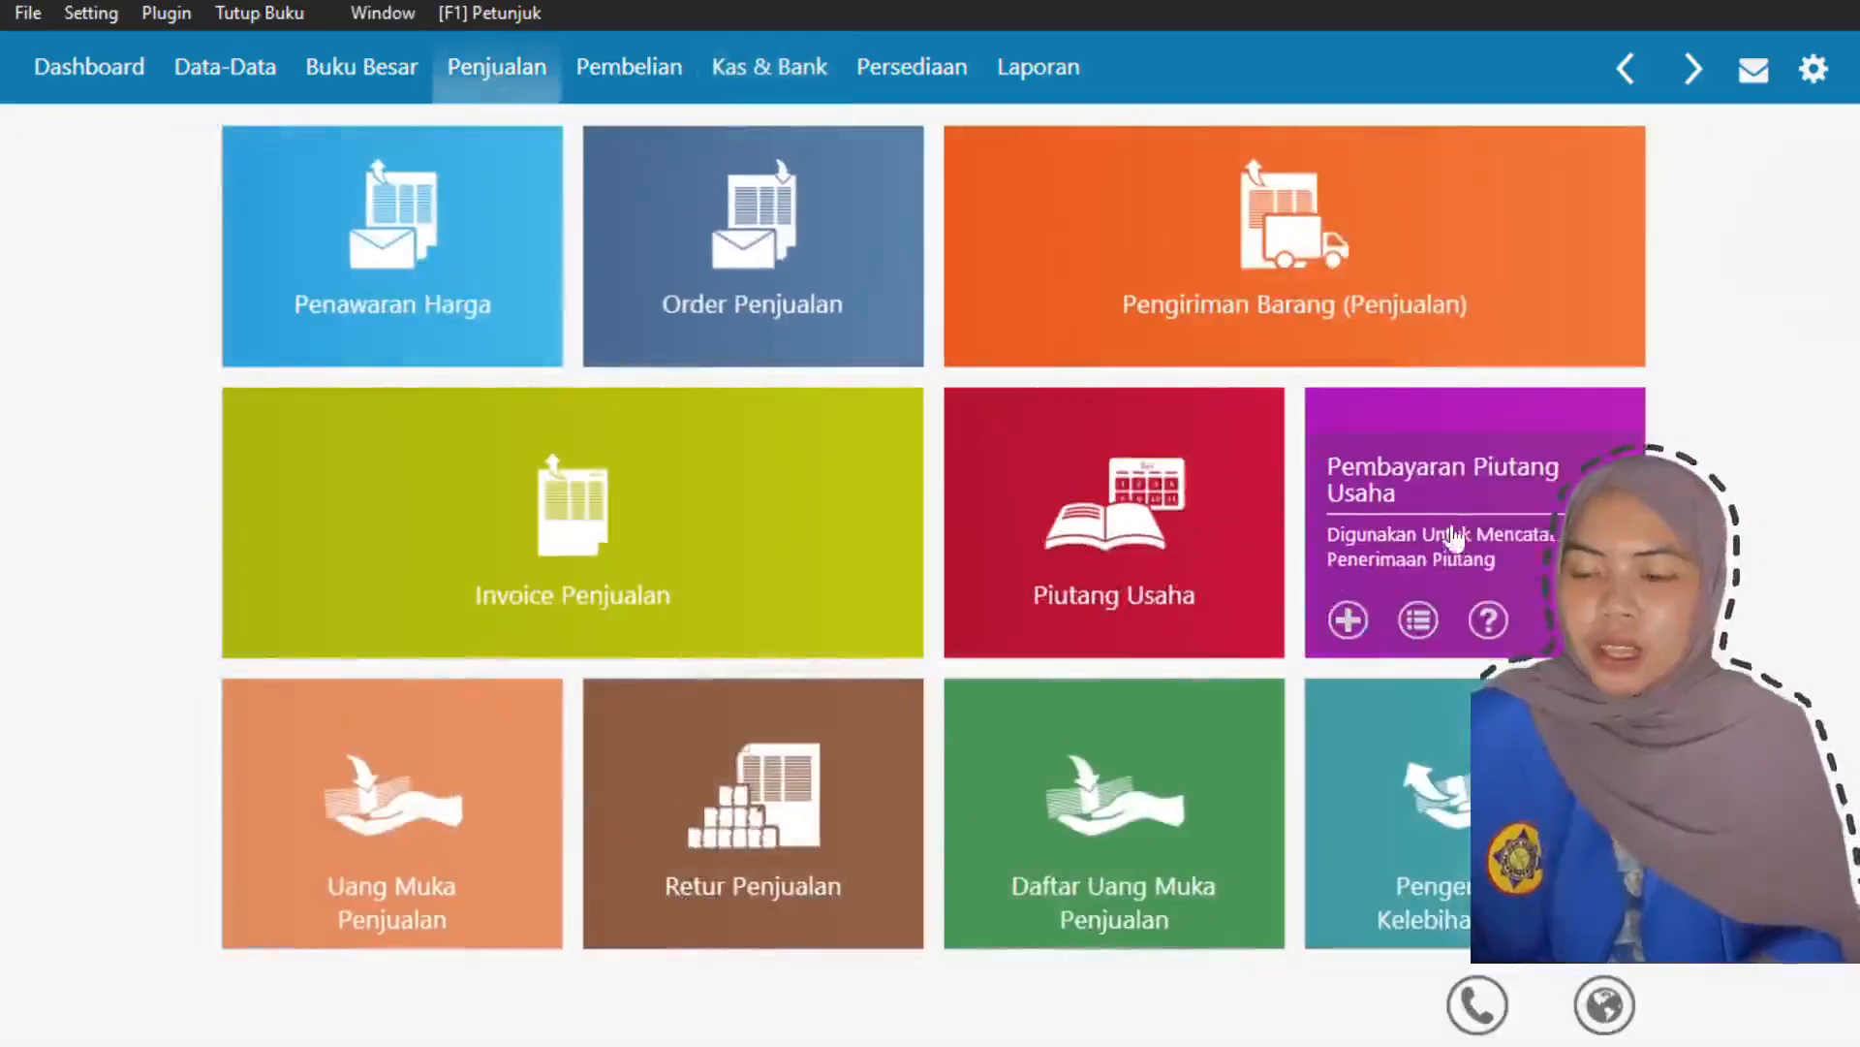
{"action": "left_click", "coordinate": [1348, 618]}
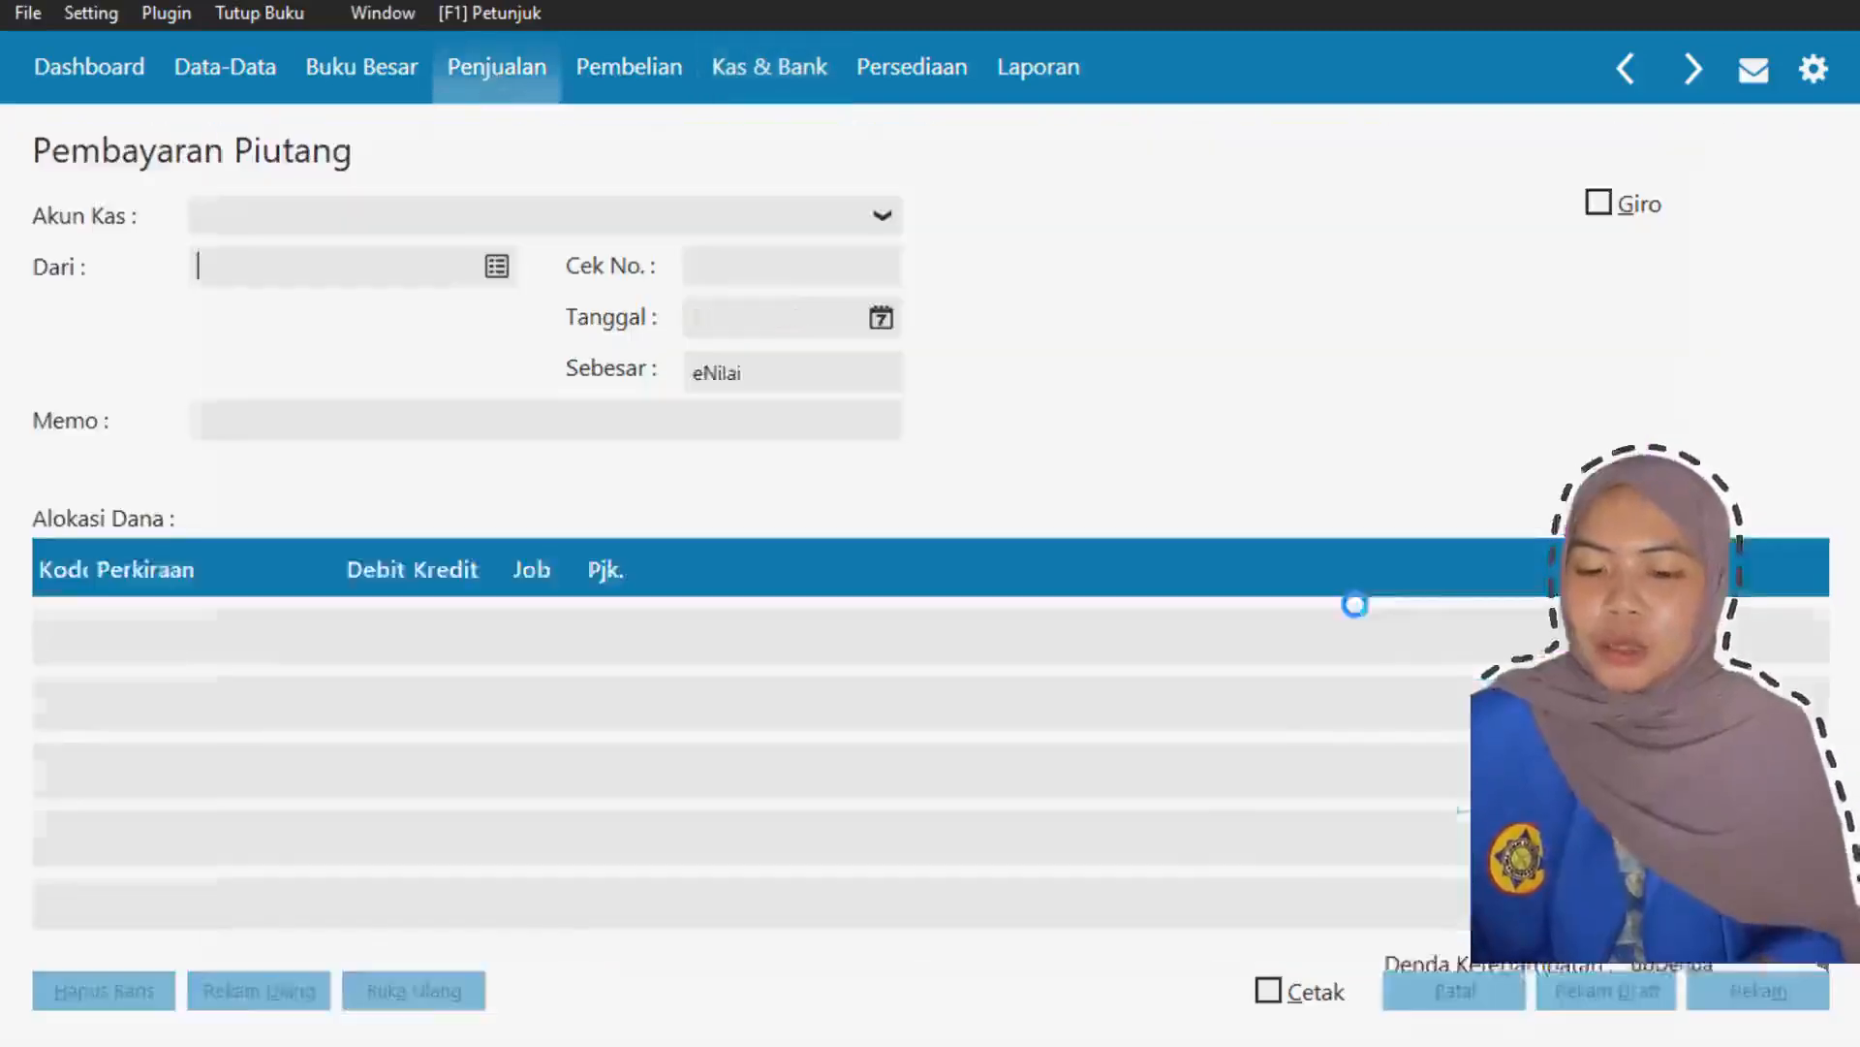
{"action": "left_click", "coordinate": [495, 267]}
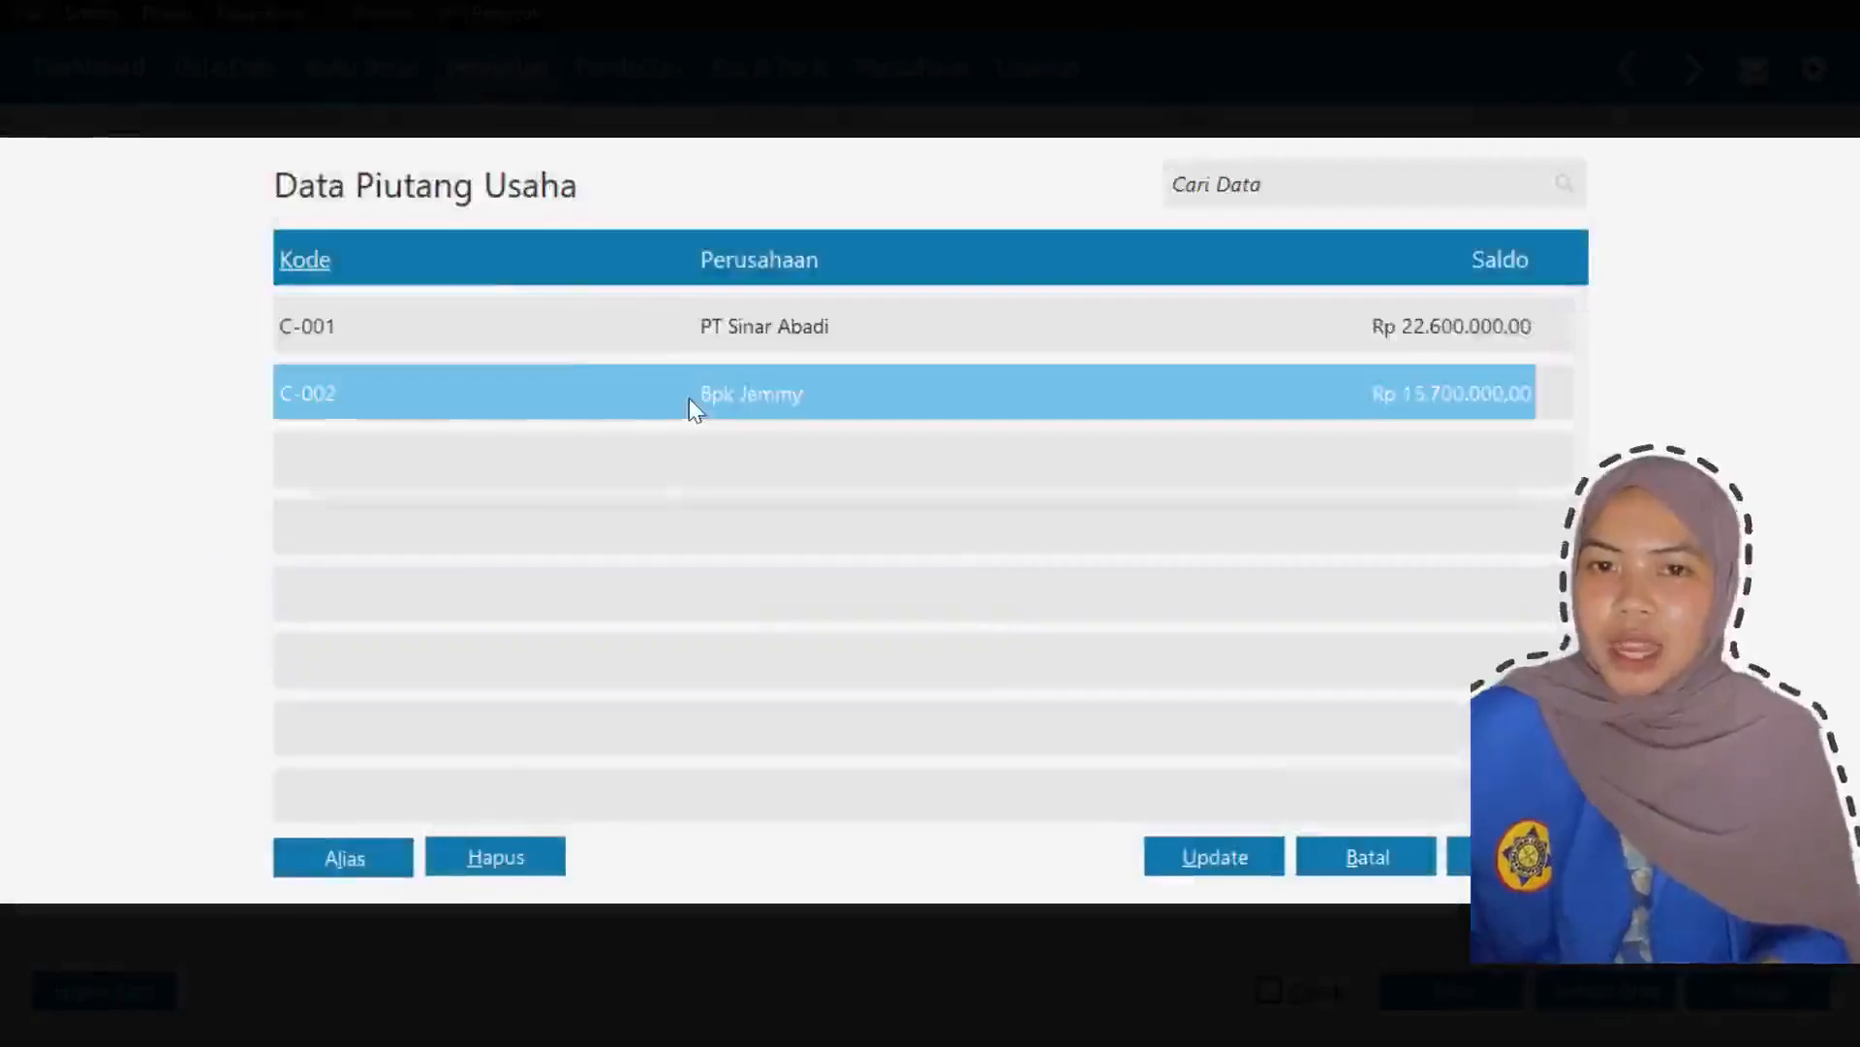
{"action": "double_click", "coordinate": [689, 398]}
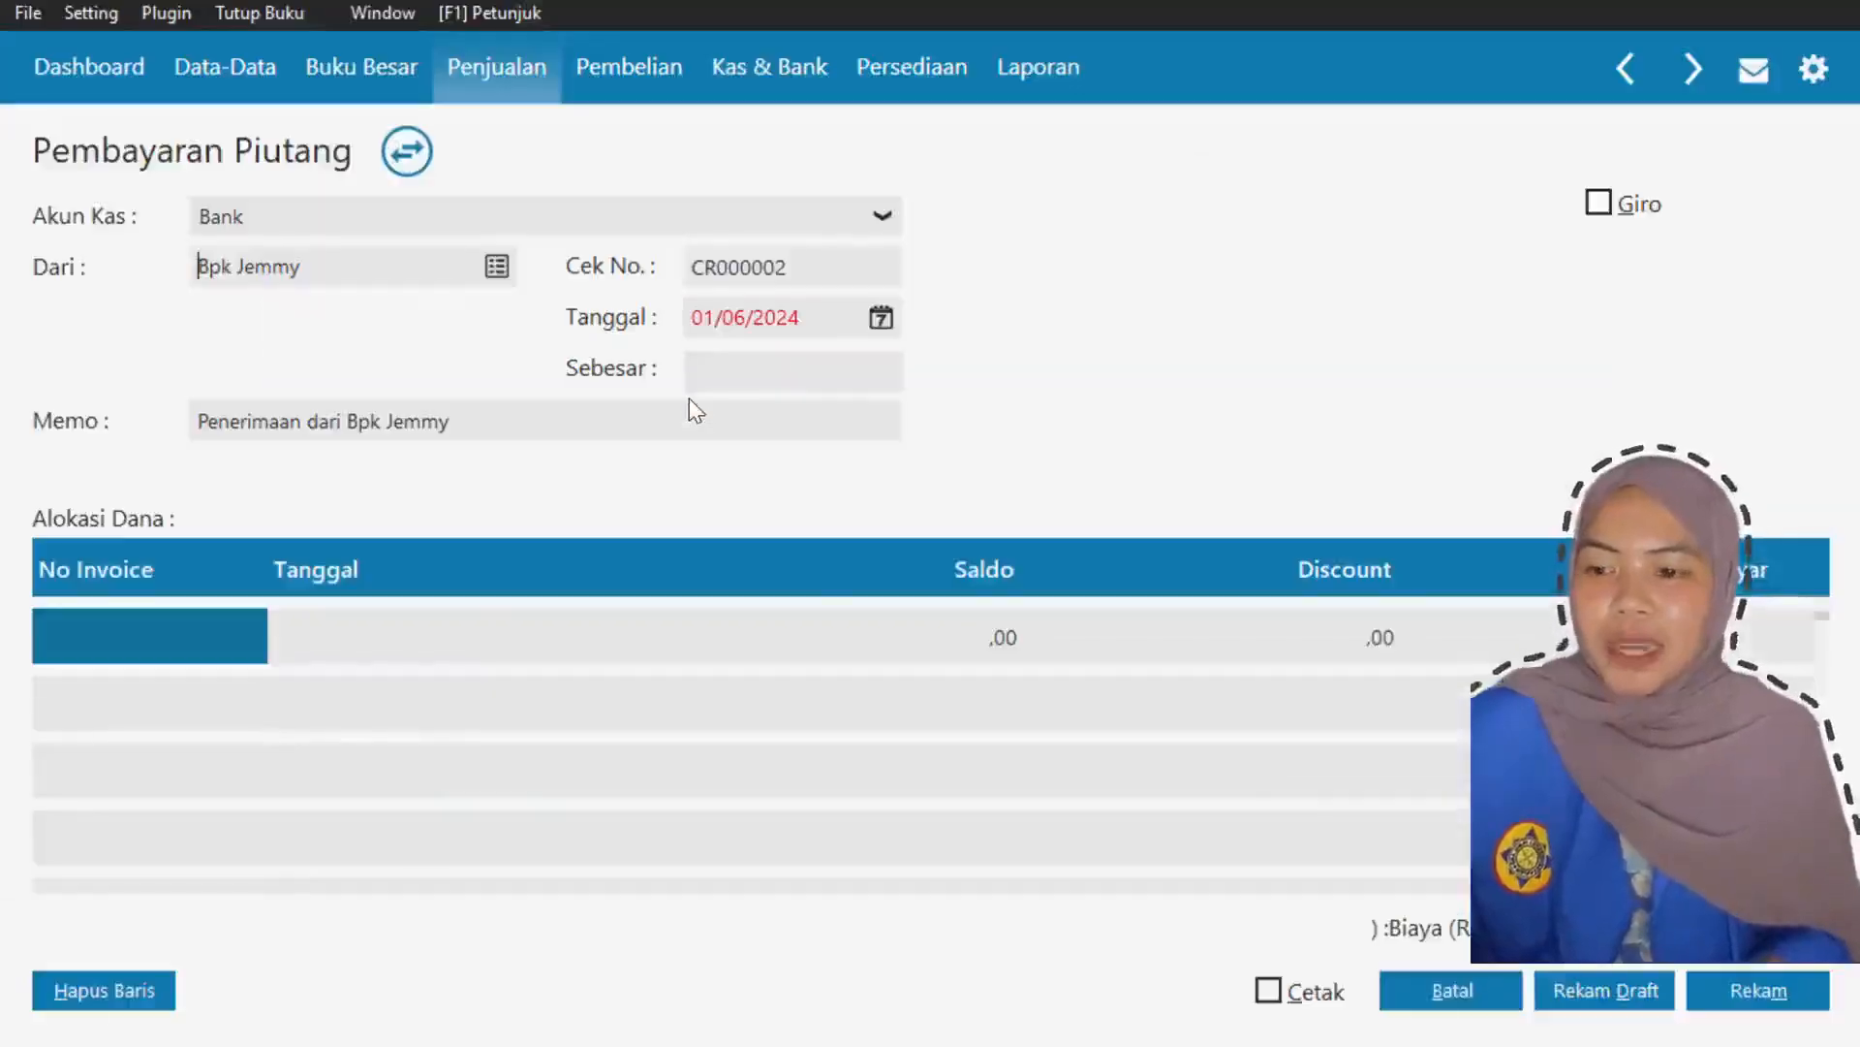
{"action": "left_click", "coordinate": [825, 317]}
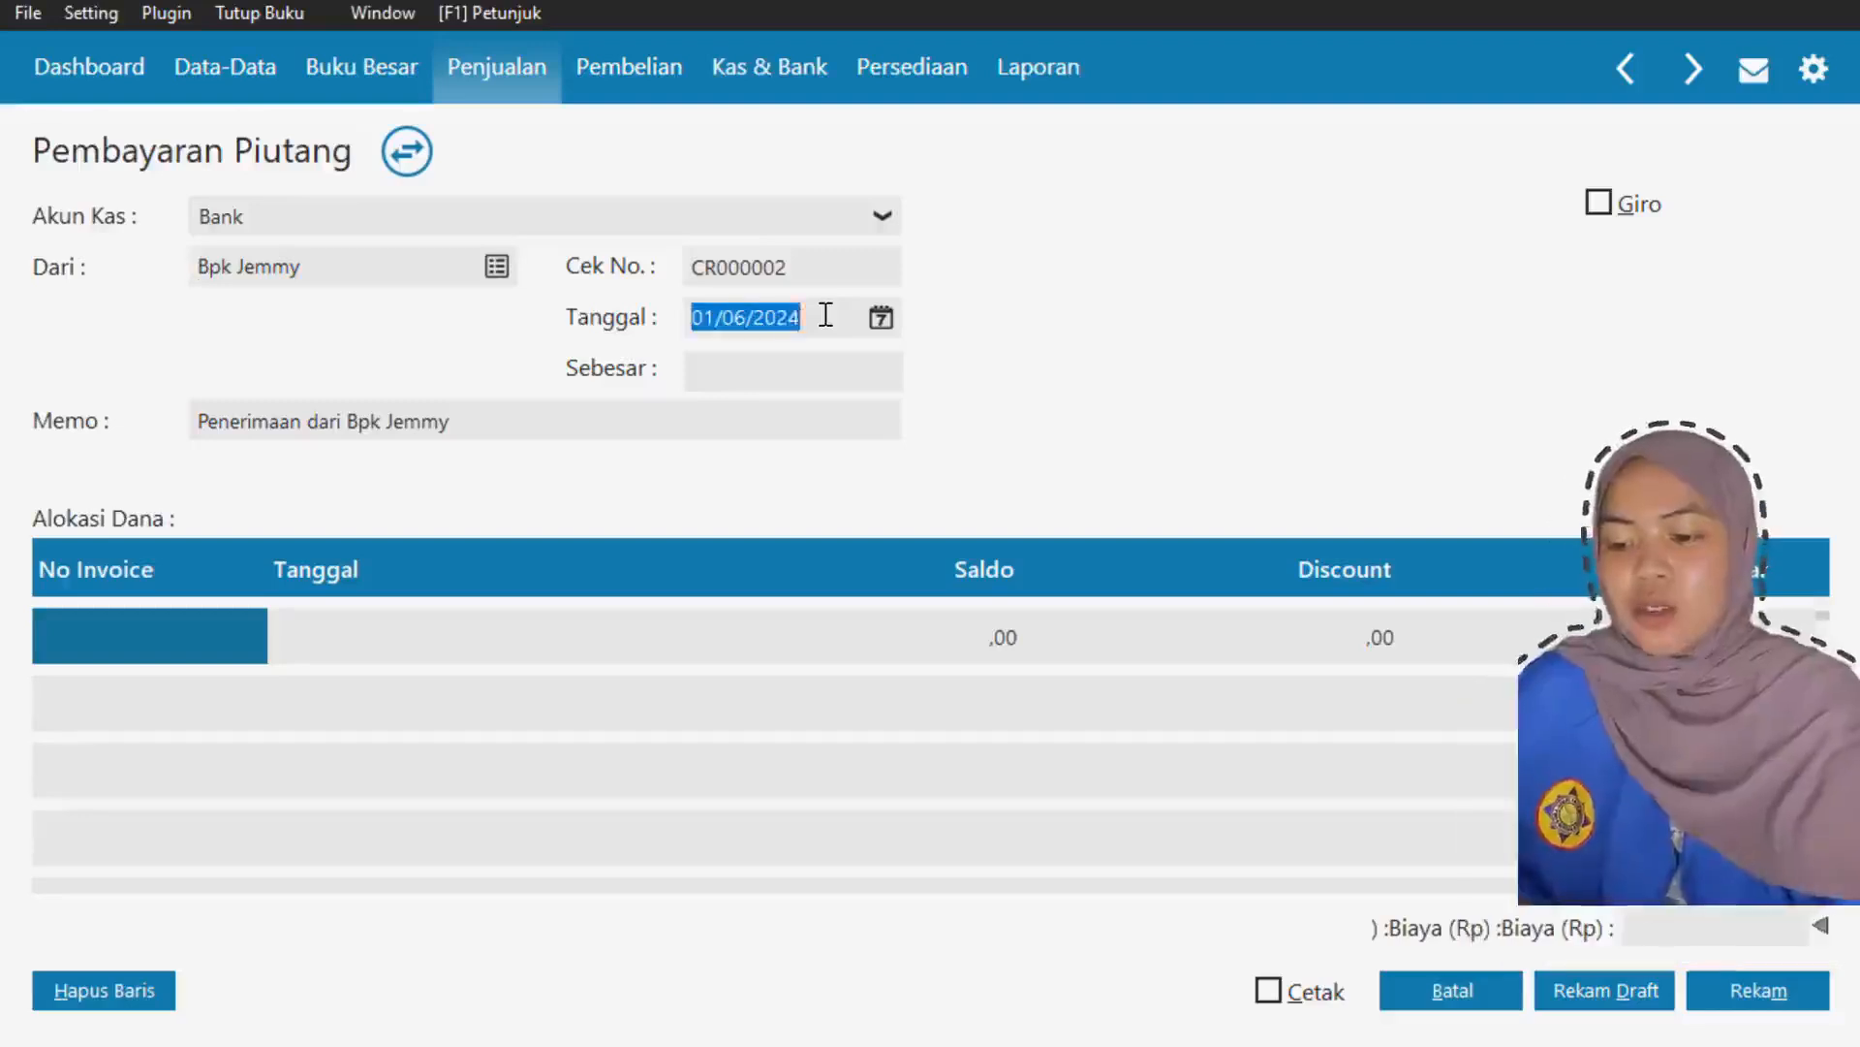
{"action": "type", "text": "11"}
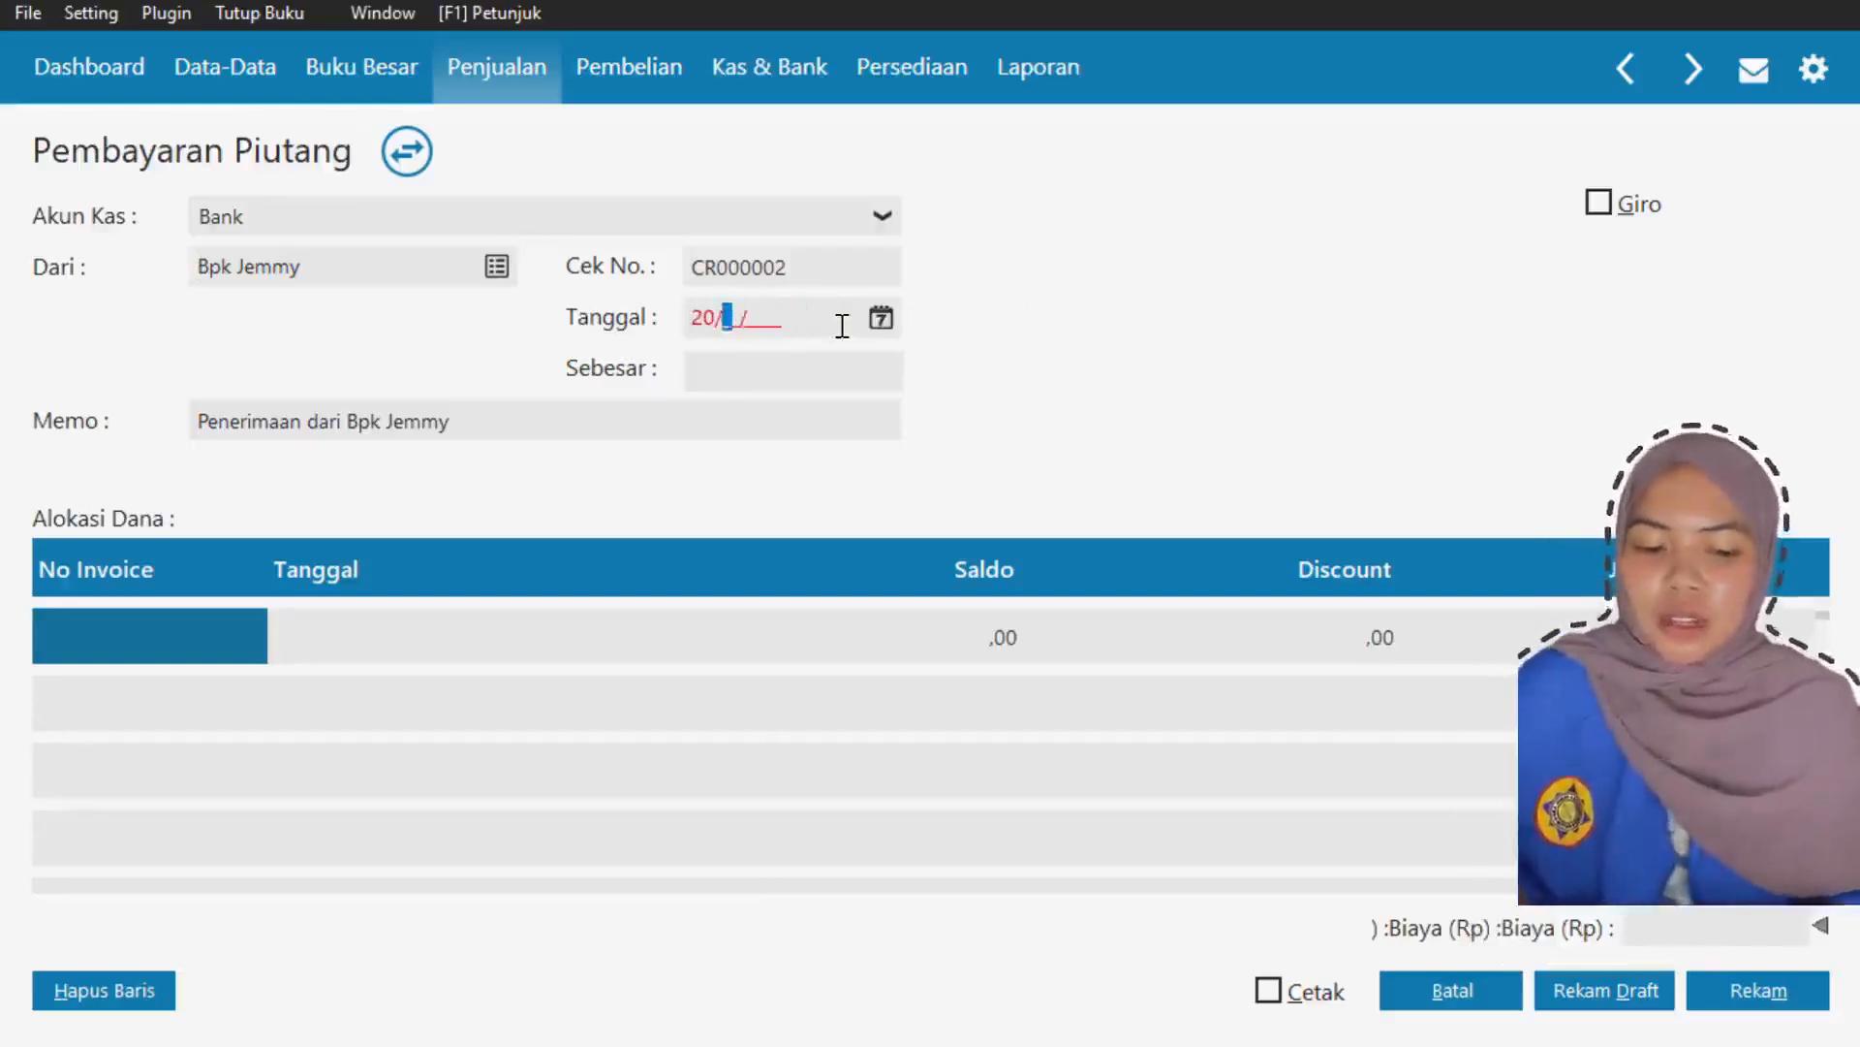
{"action": "left_click", "coordinate": [282, 640]}
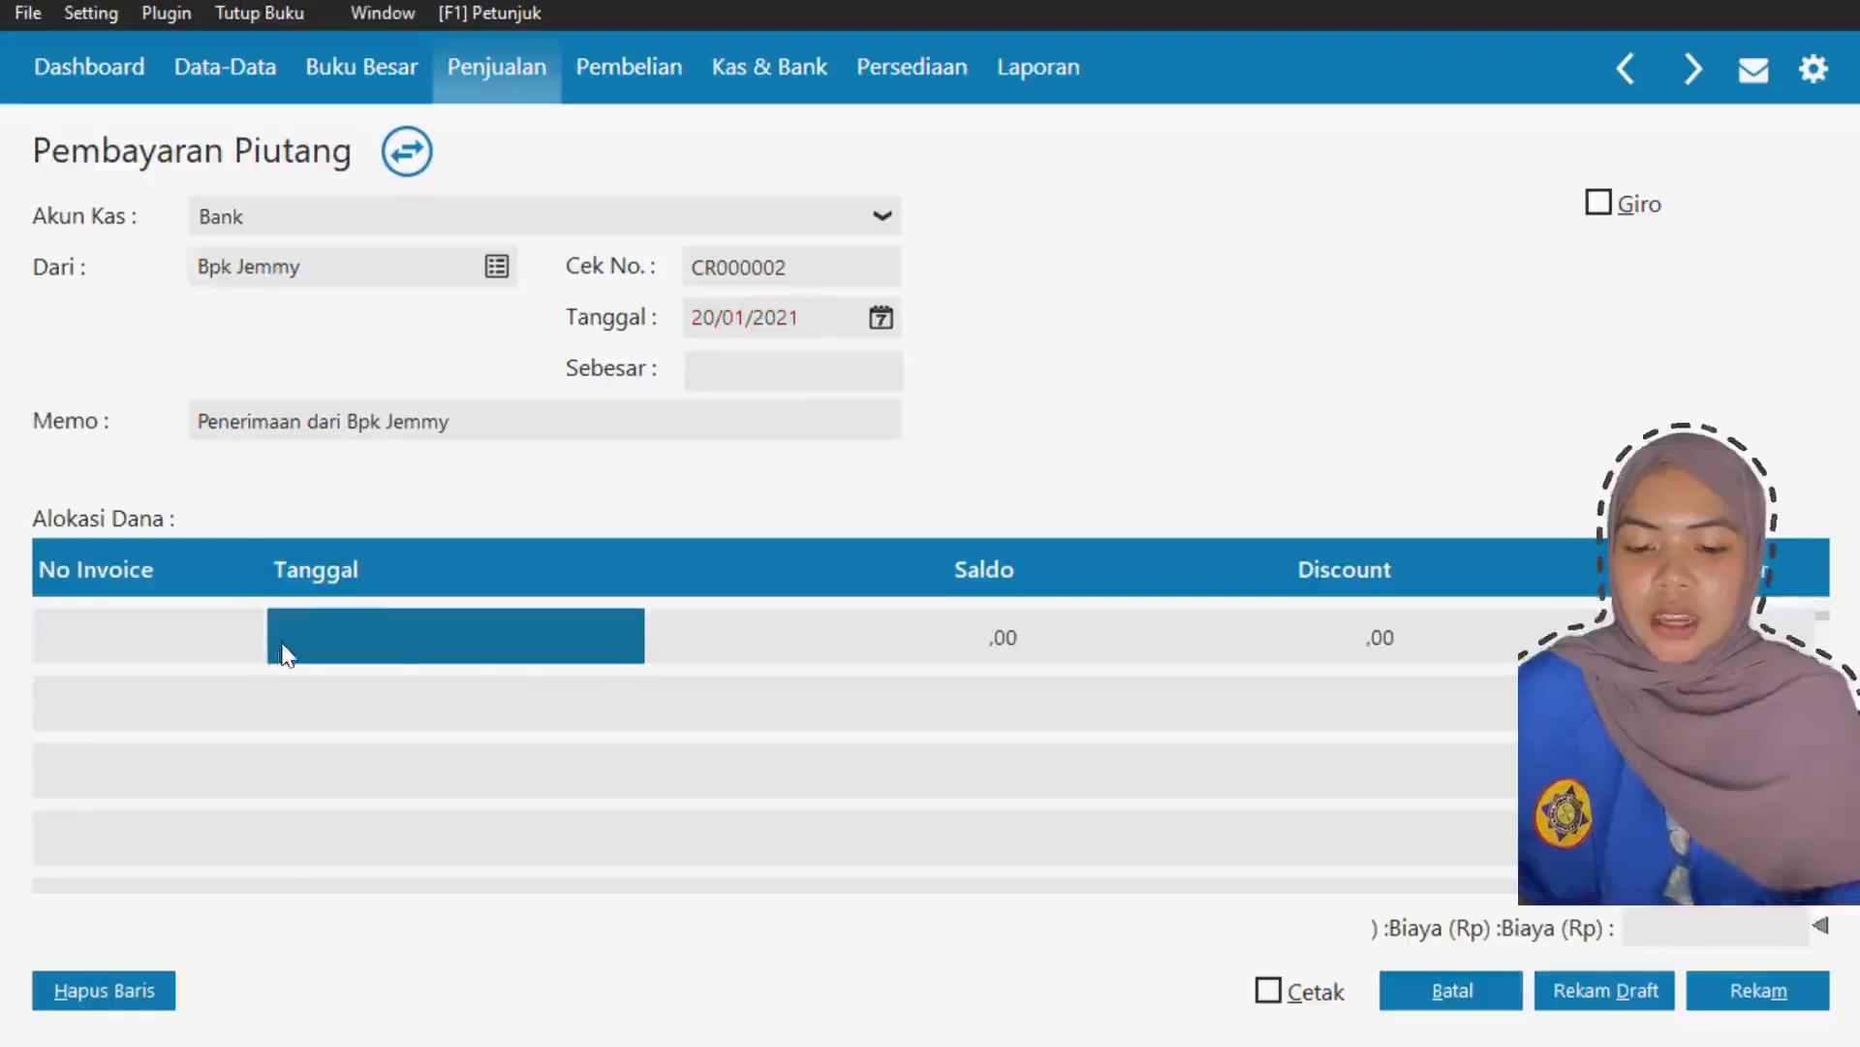
- Allocate the receivable payment to invoice INV-002 in the first Alokasi Dana row with a payment amount of 15.000.000
{"action": "left_click", "coordinate": [165, 621]}
{"action": "double_click", "coordinate": [120, 628]}
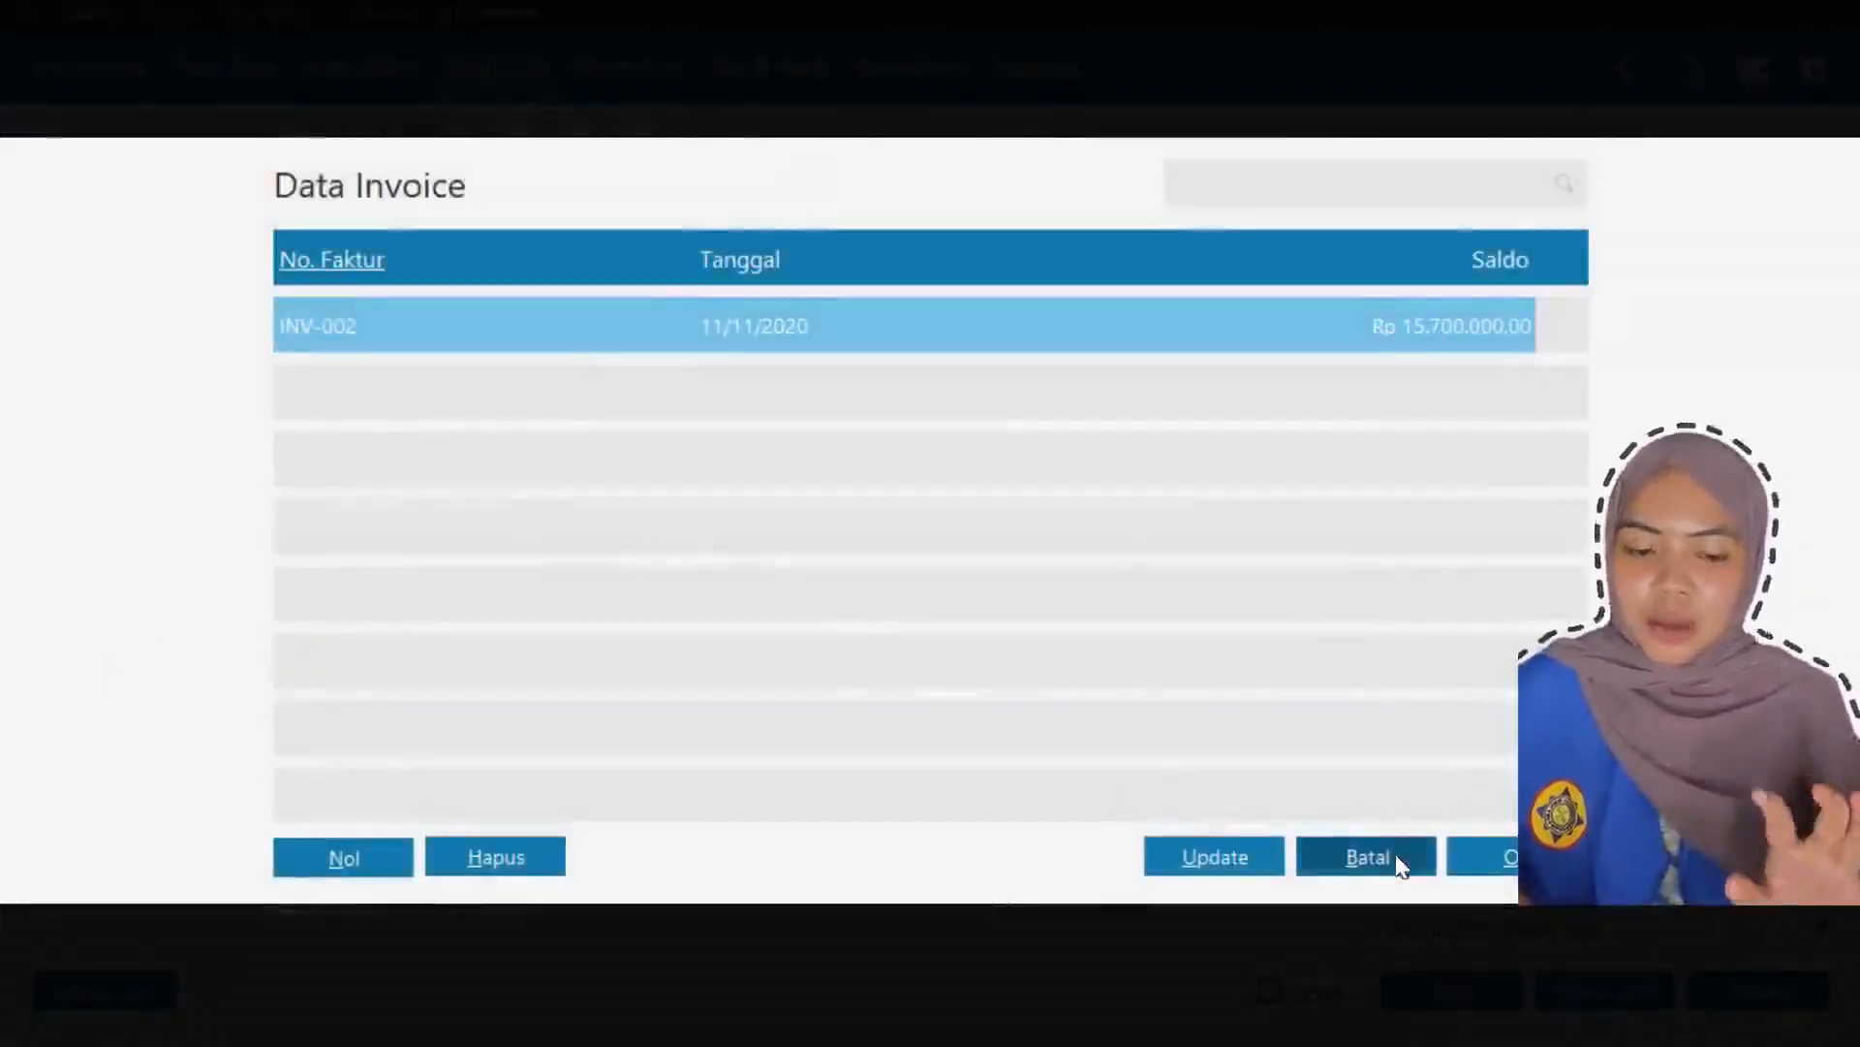
{"action": "left_click", "coordinate": [1501, 871]}
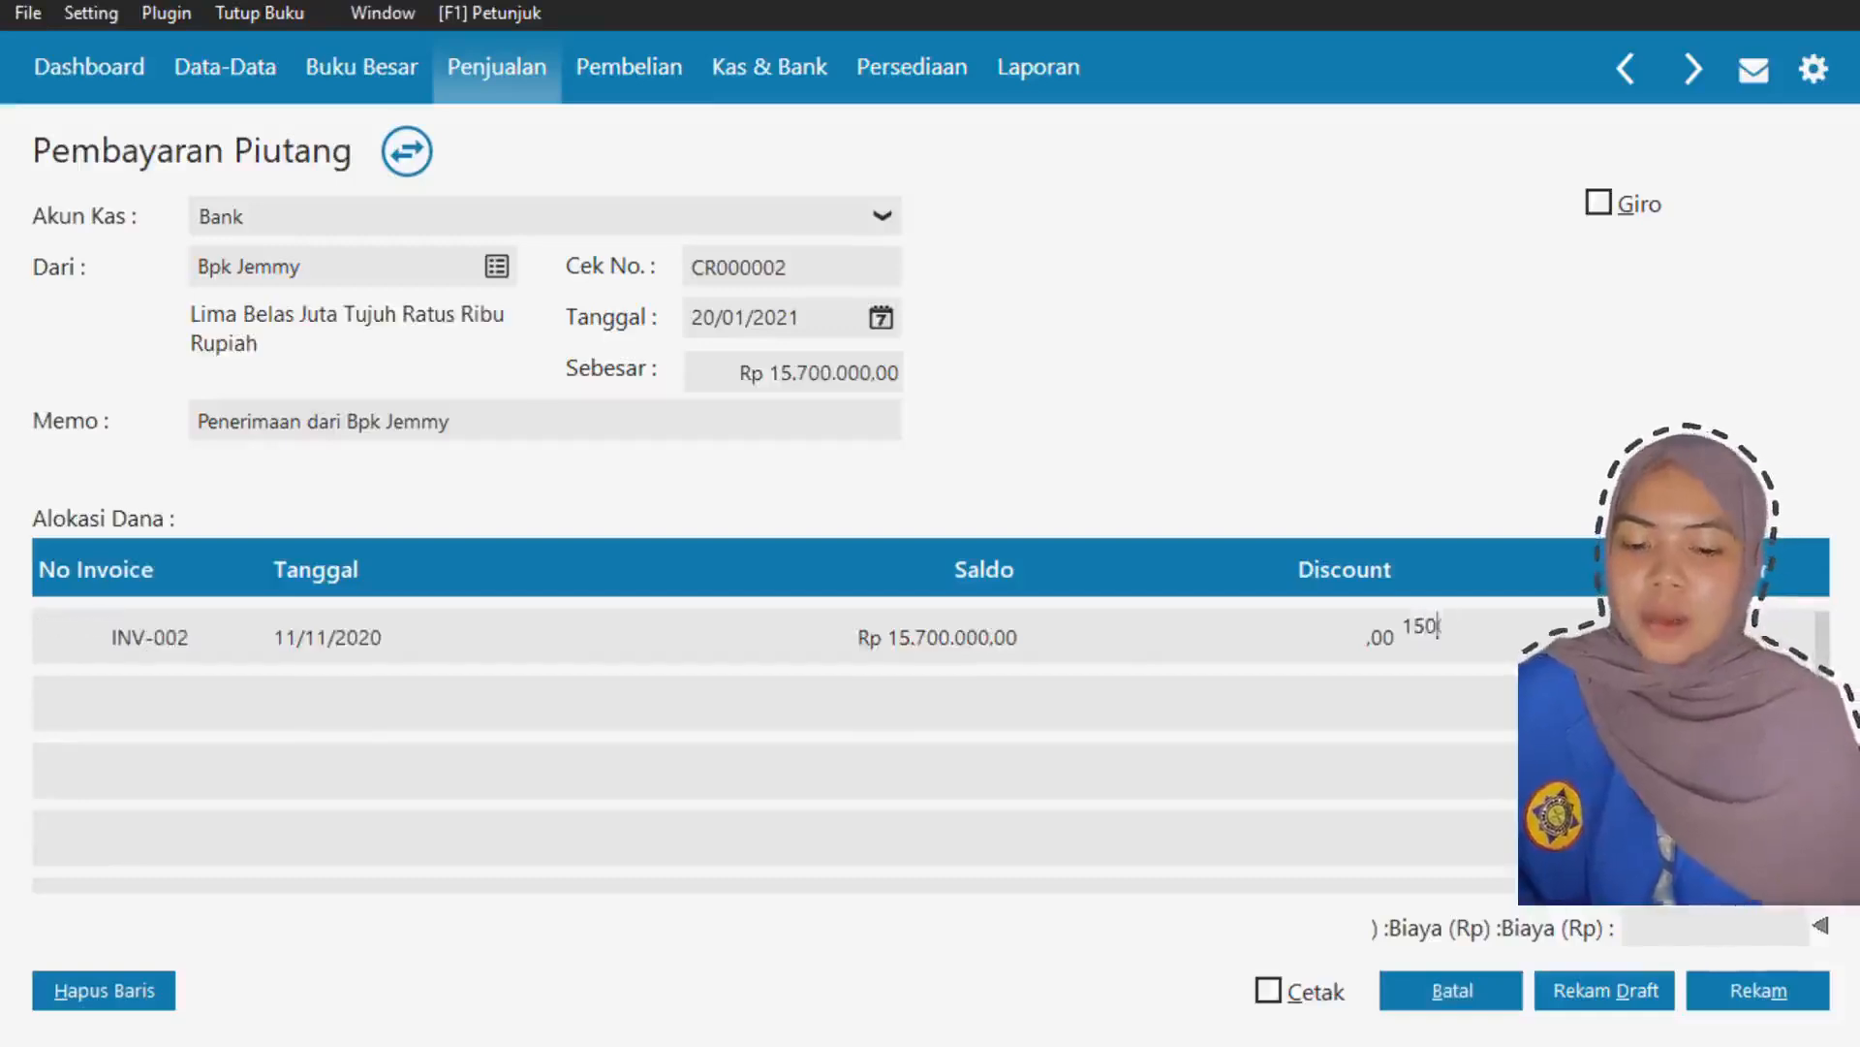
{"action": "key", "text": "Return"}
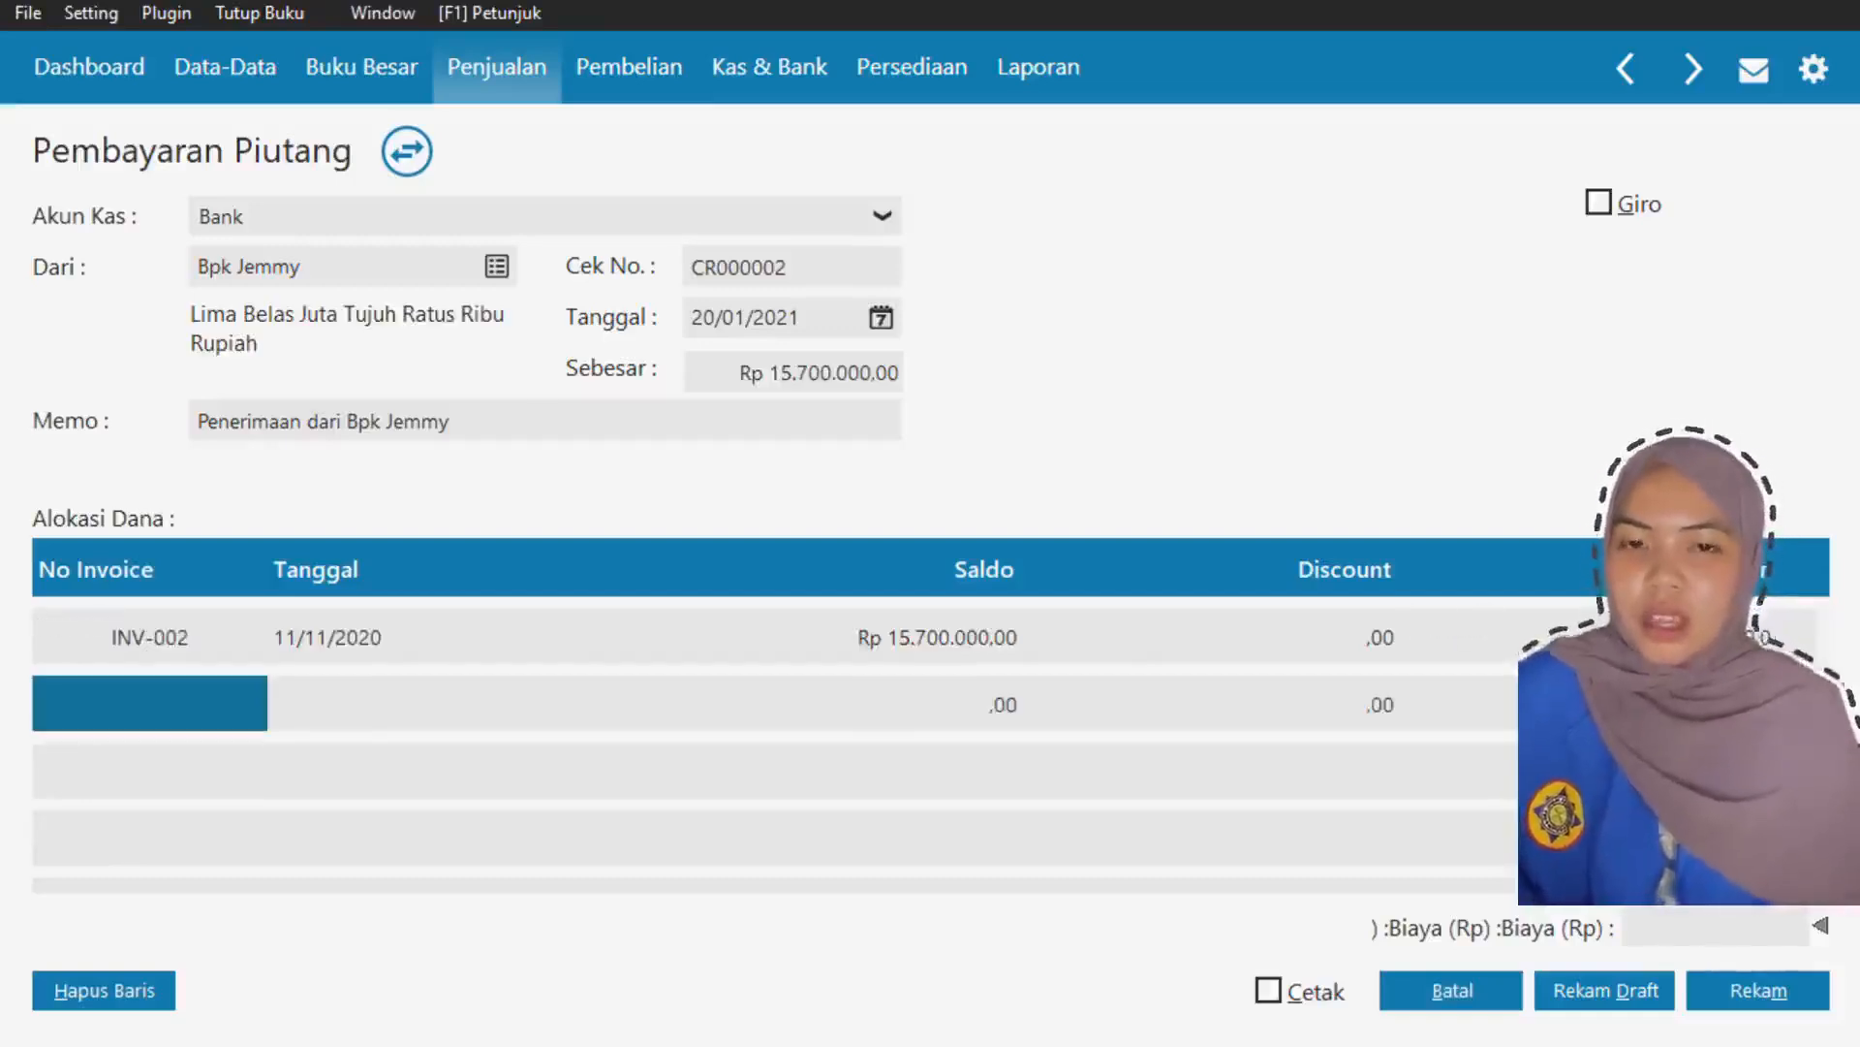
- Fill in the same amount as Sebesar, record the receivable payment and close the blank Pembayaran Piutang form
{"action": "left_click", "coordinate": [1579, 637]}
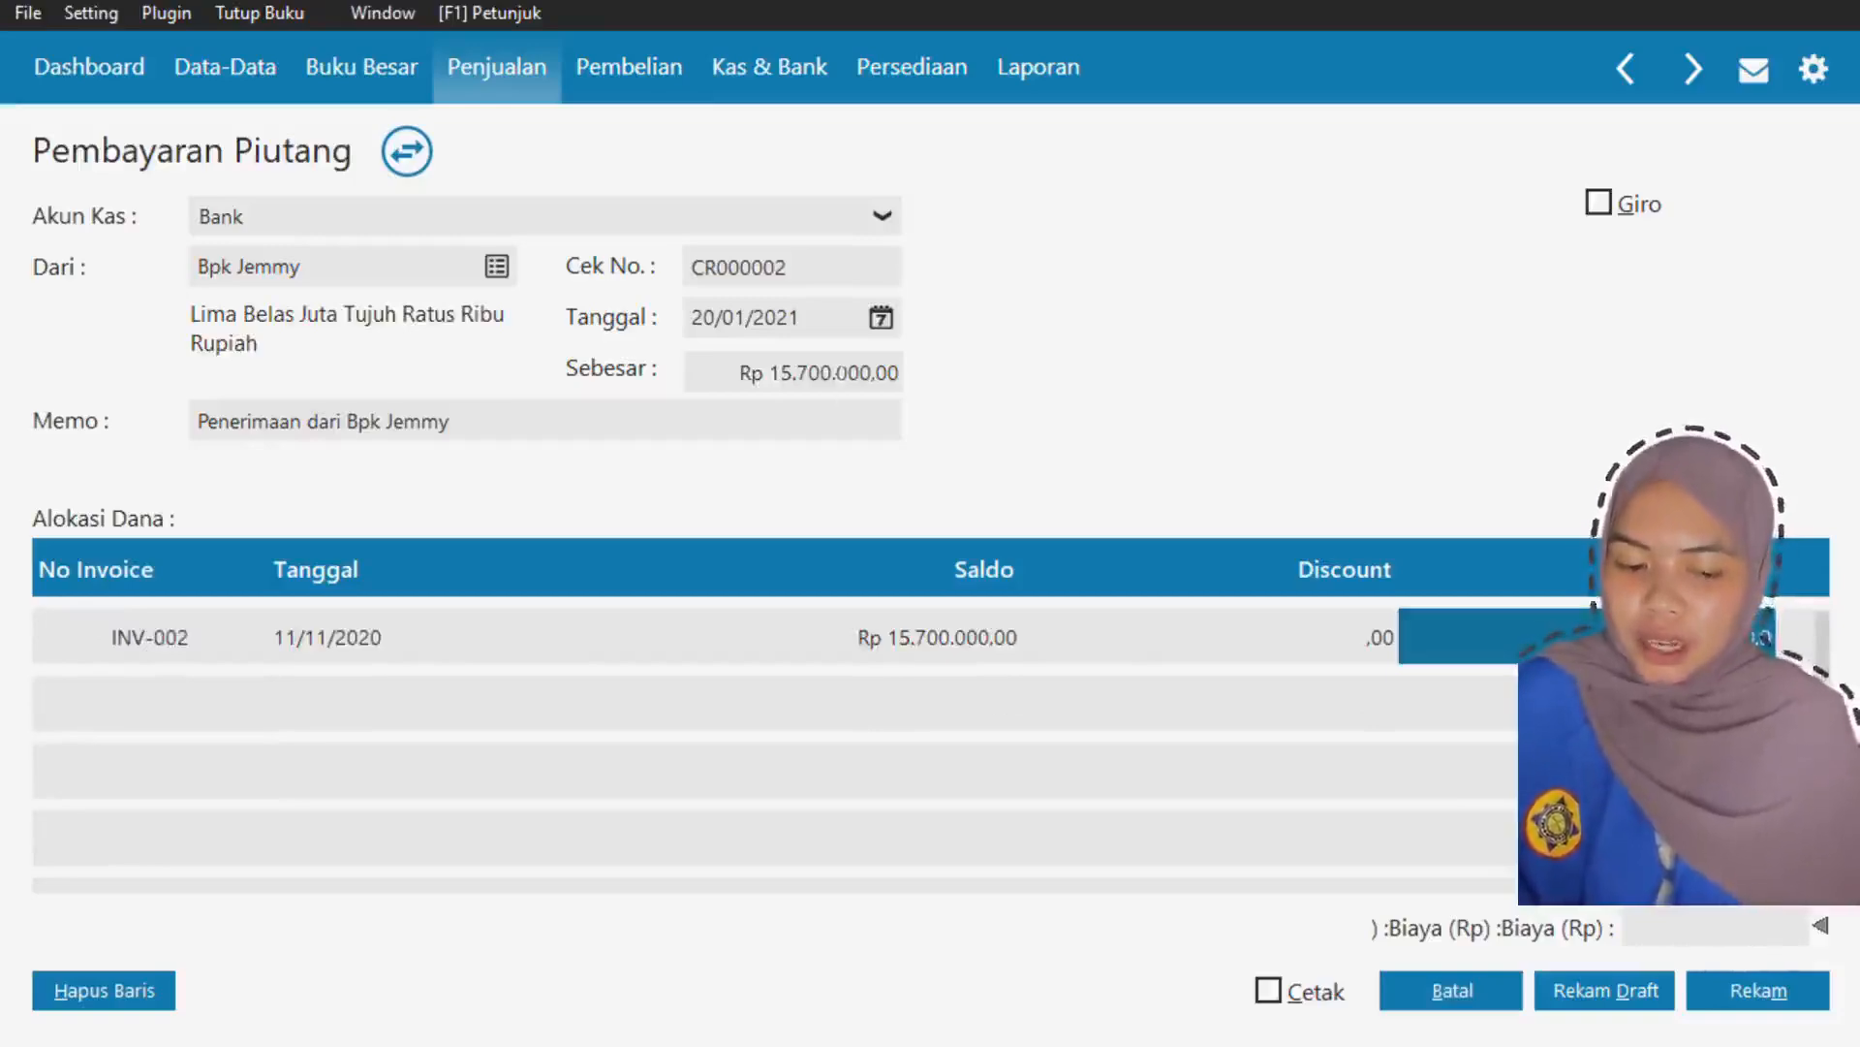
{"action": "left_click", "coordinate": [841, 374]}
{"action": "left_click", "coordinate": [1788, 989]}
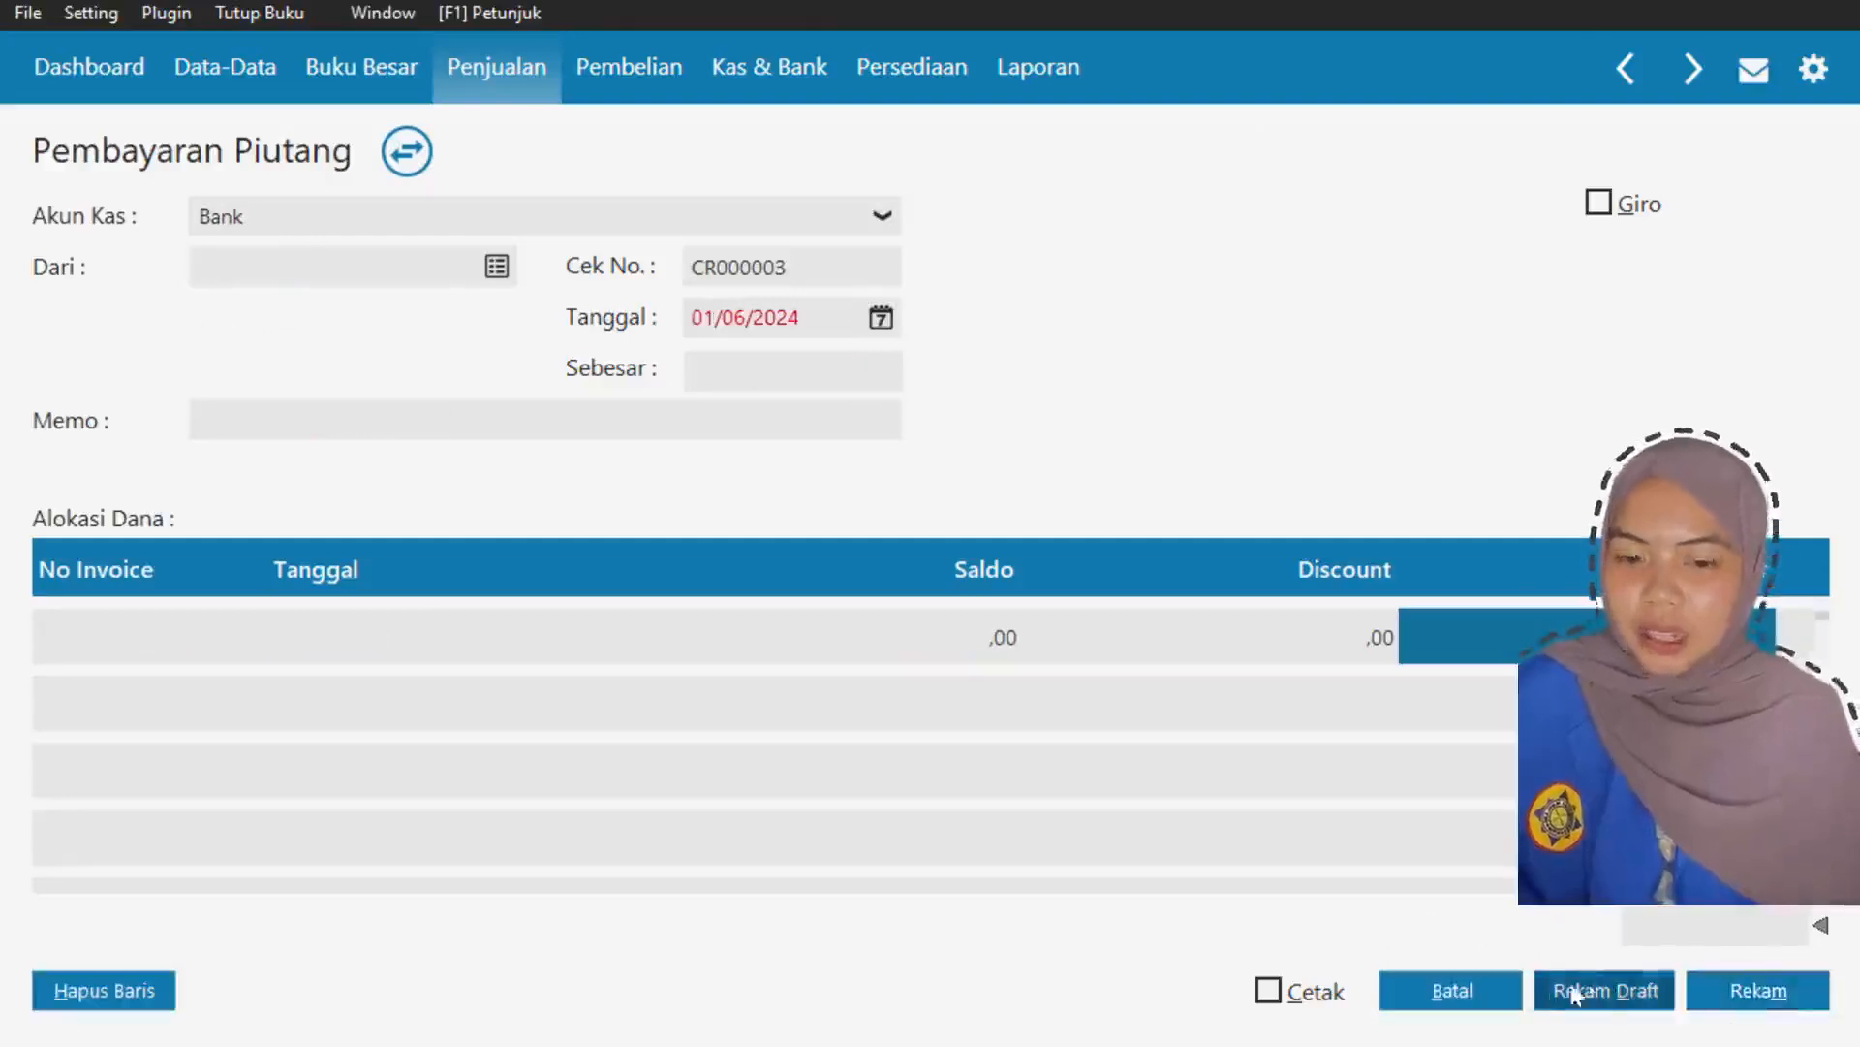
{"action": "left_click", "coordinate": [1492, 998]}
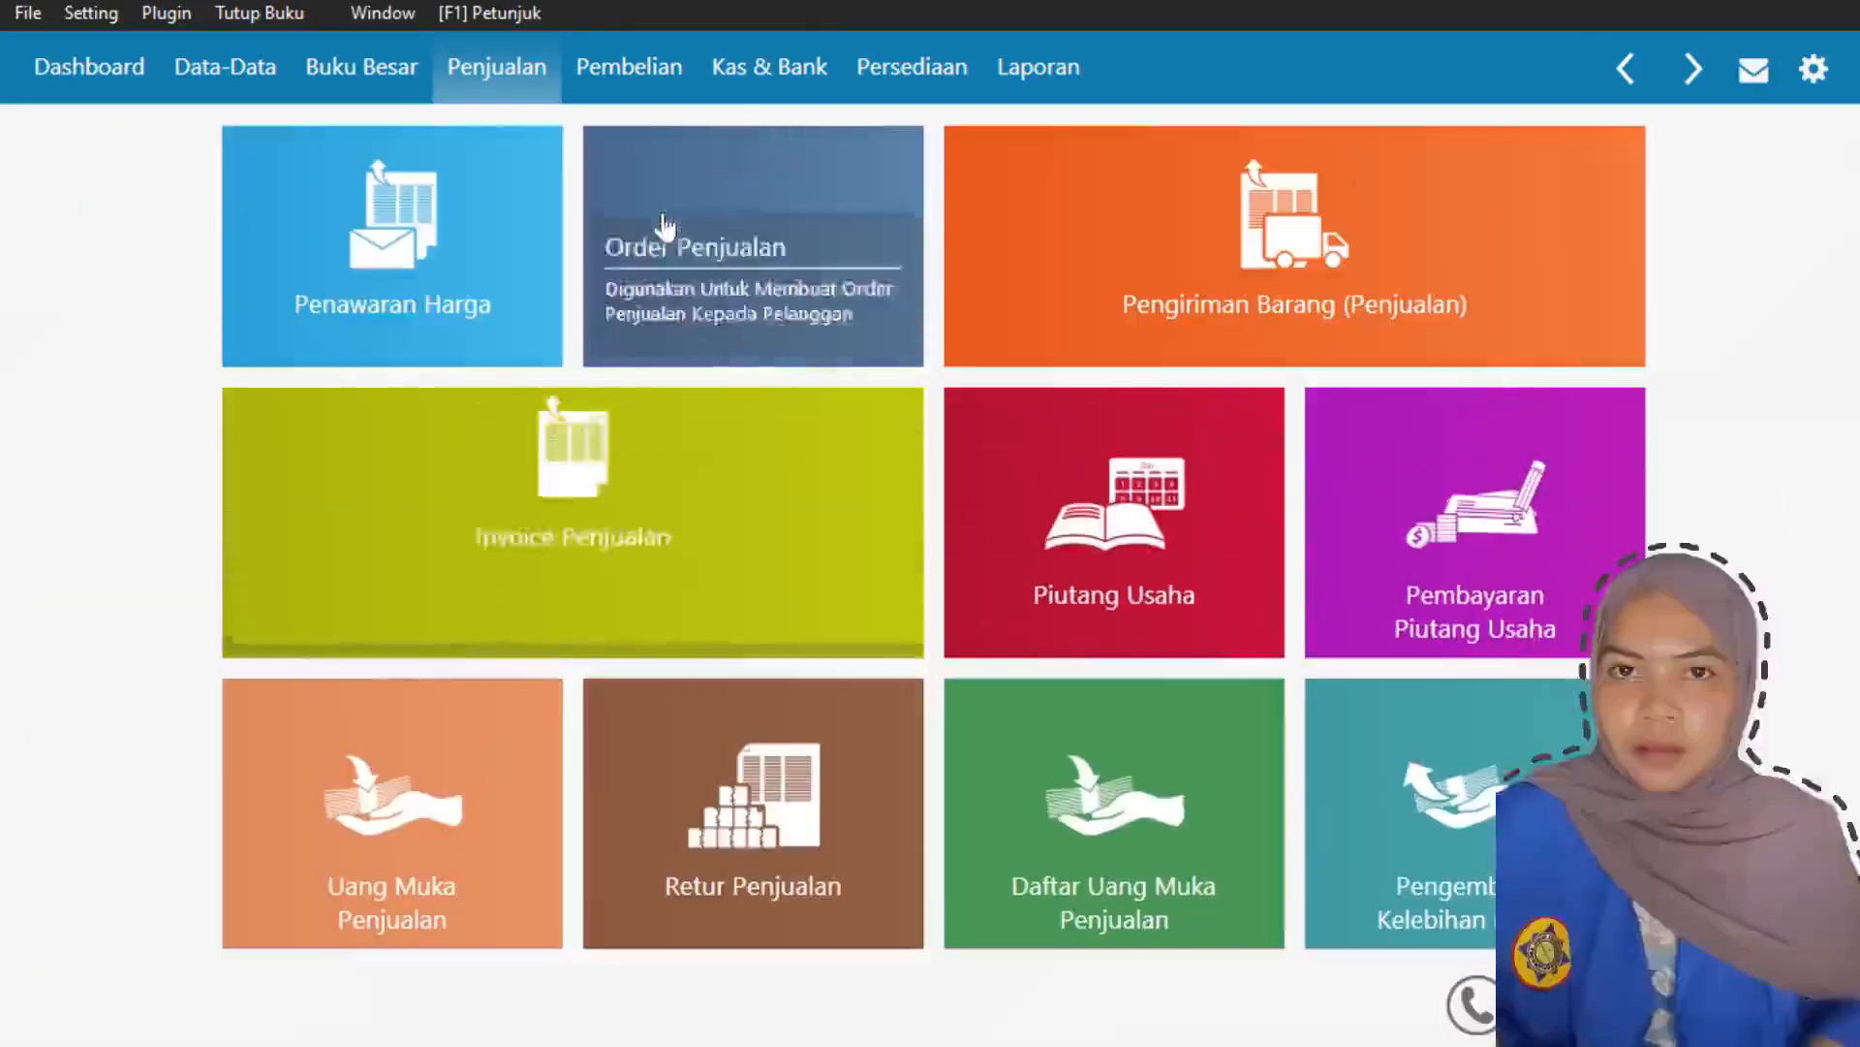
- Open the paying customer's details from the Piutang Usaha list and start a write-off of invoice INV-002
{"action": "mouse_move", "coordinate": [1051, 532]}
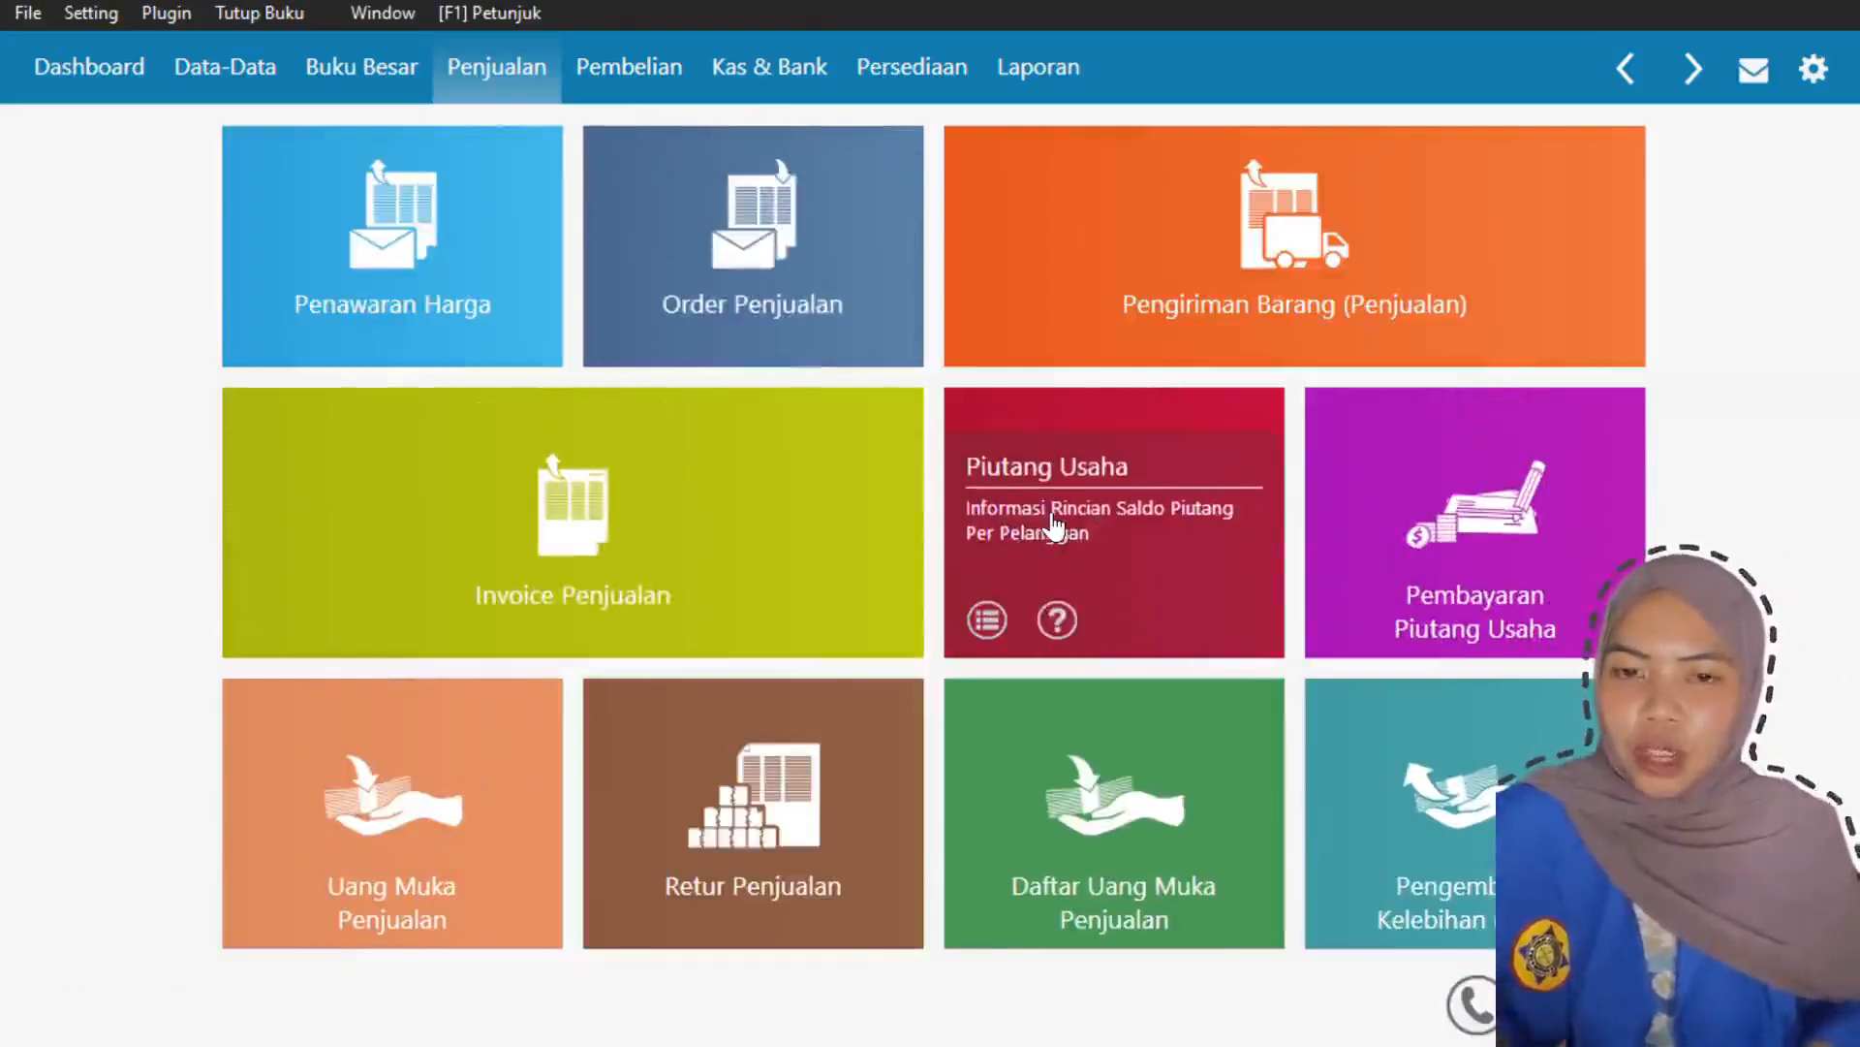
{"action": "left_click", "coordinate": [1054, 526]}
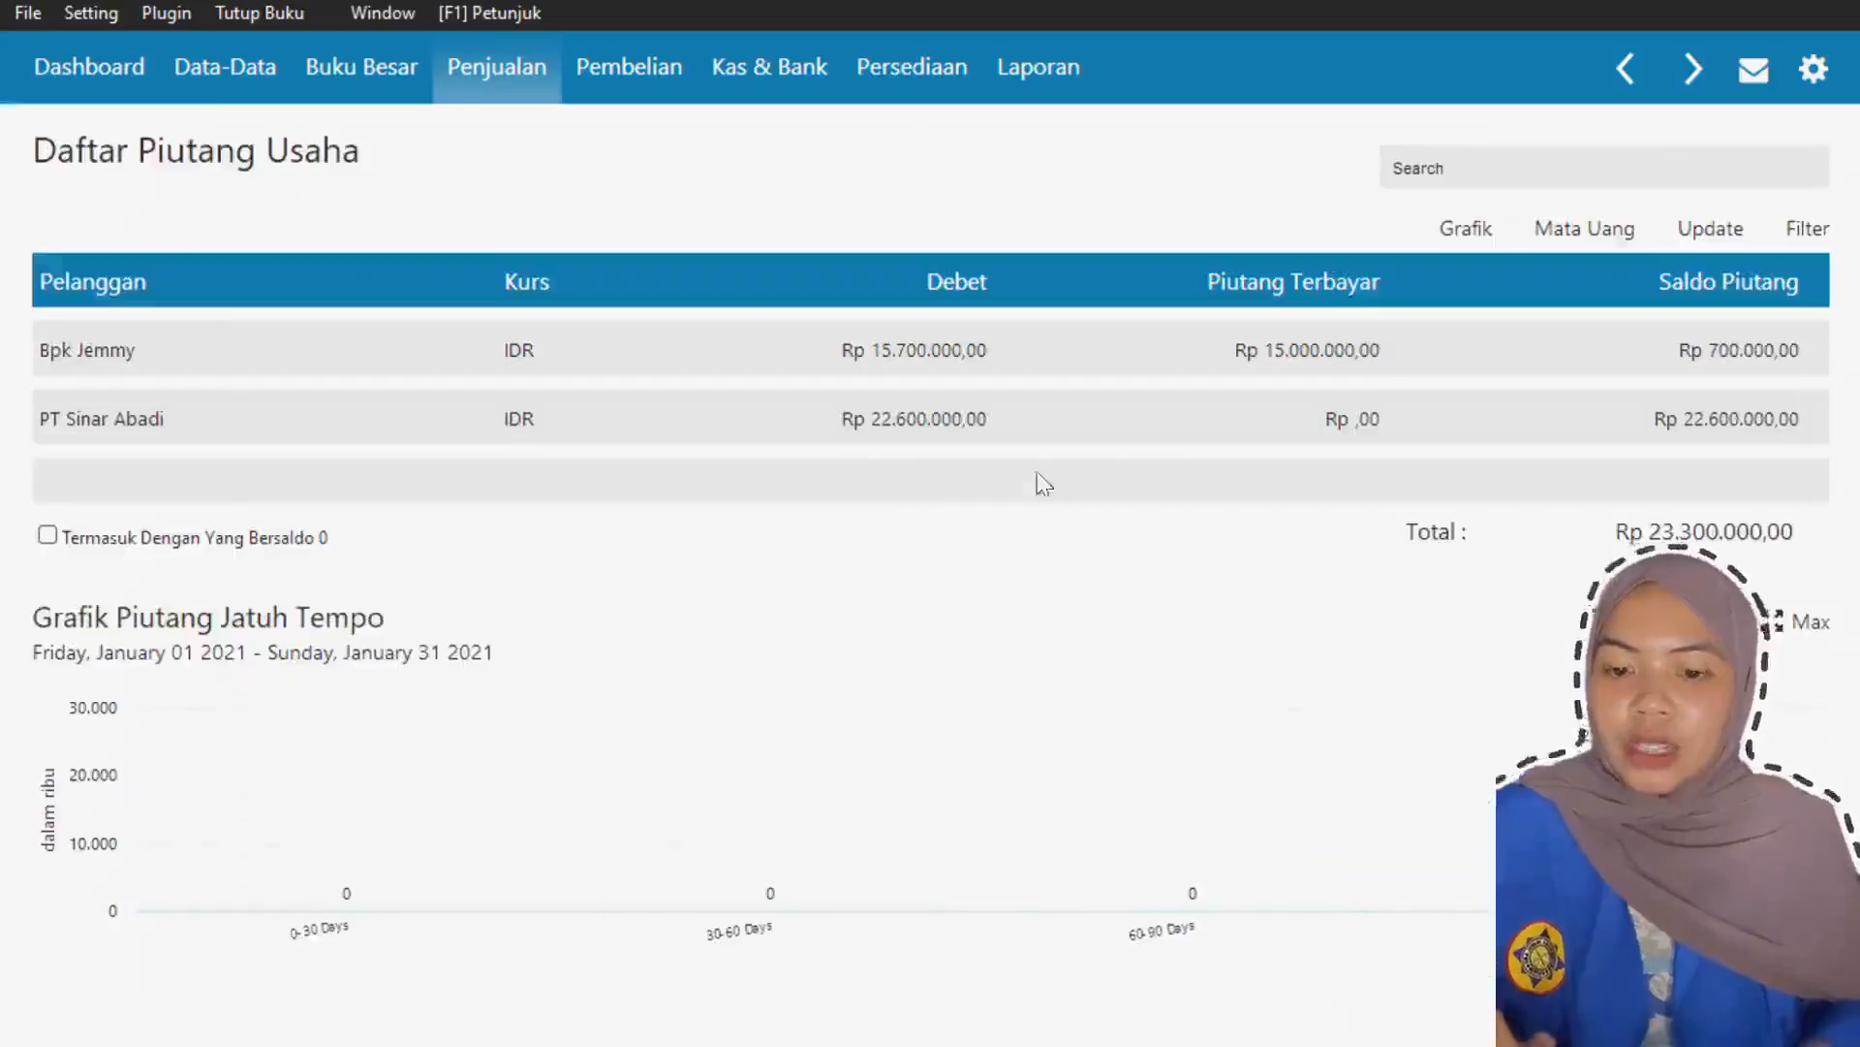
{"action": "double_click", "coordinate": [801, 369]}
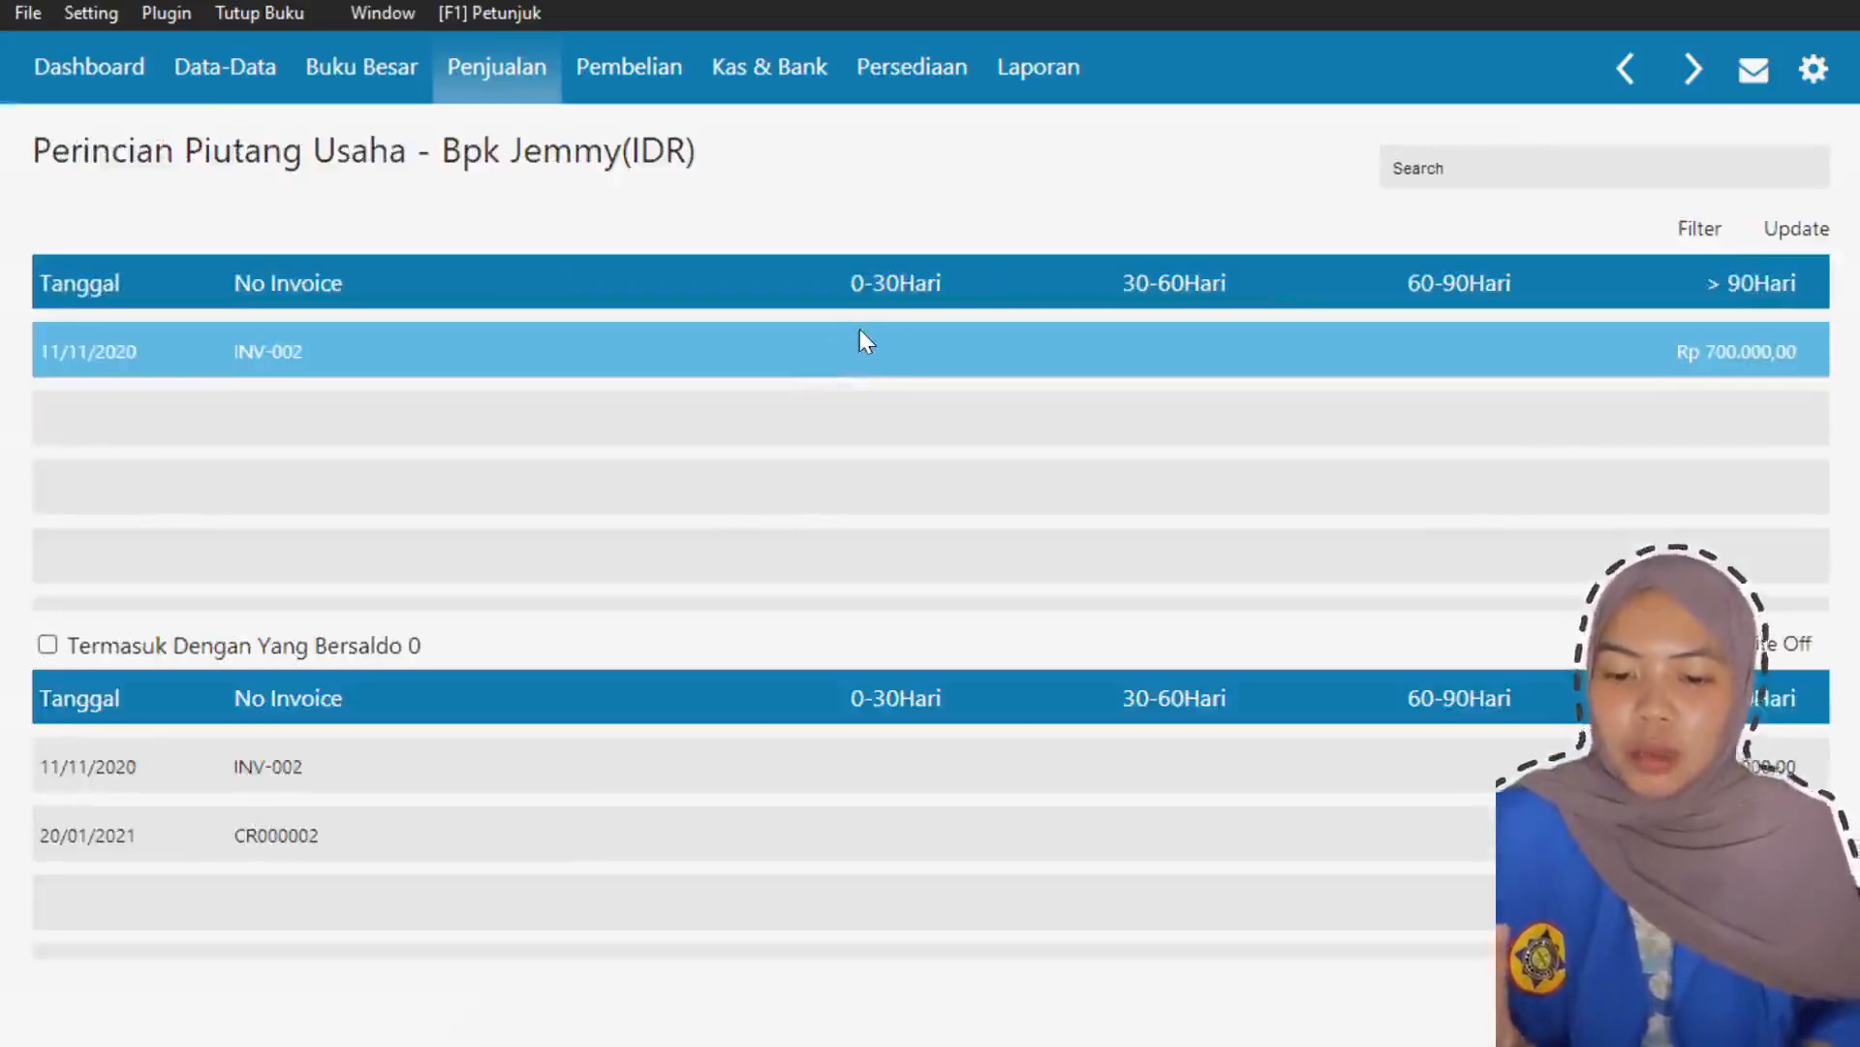
{"action": "right_click", "coordinate": [860, 332]}
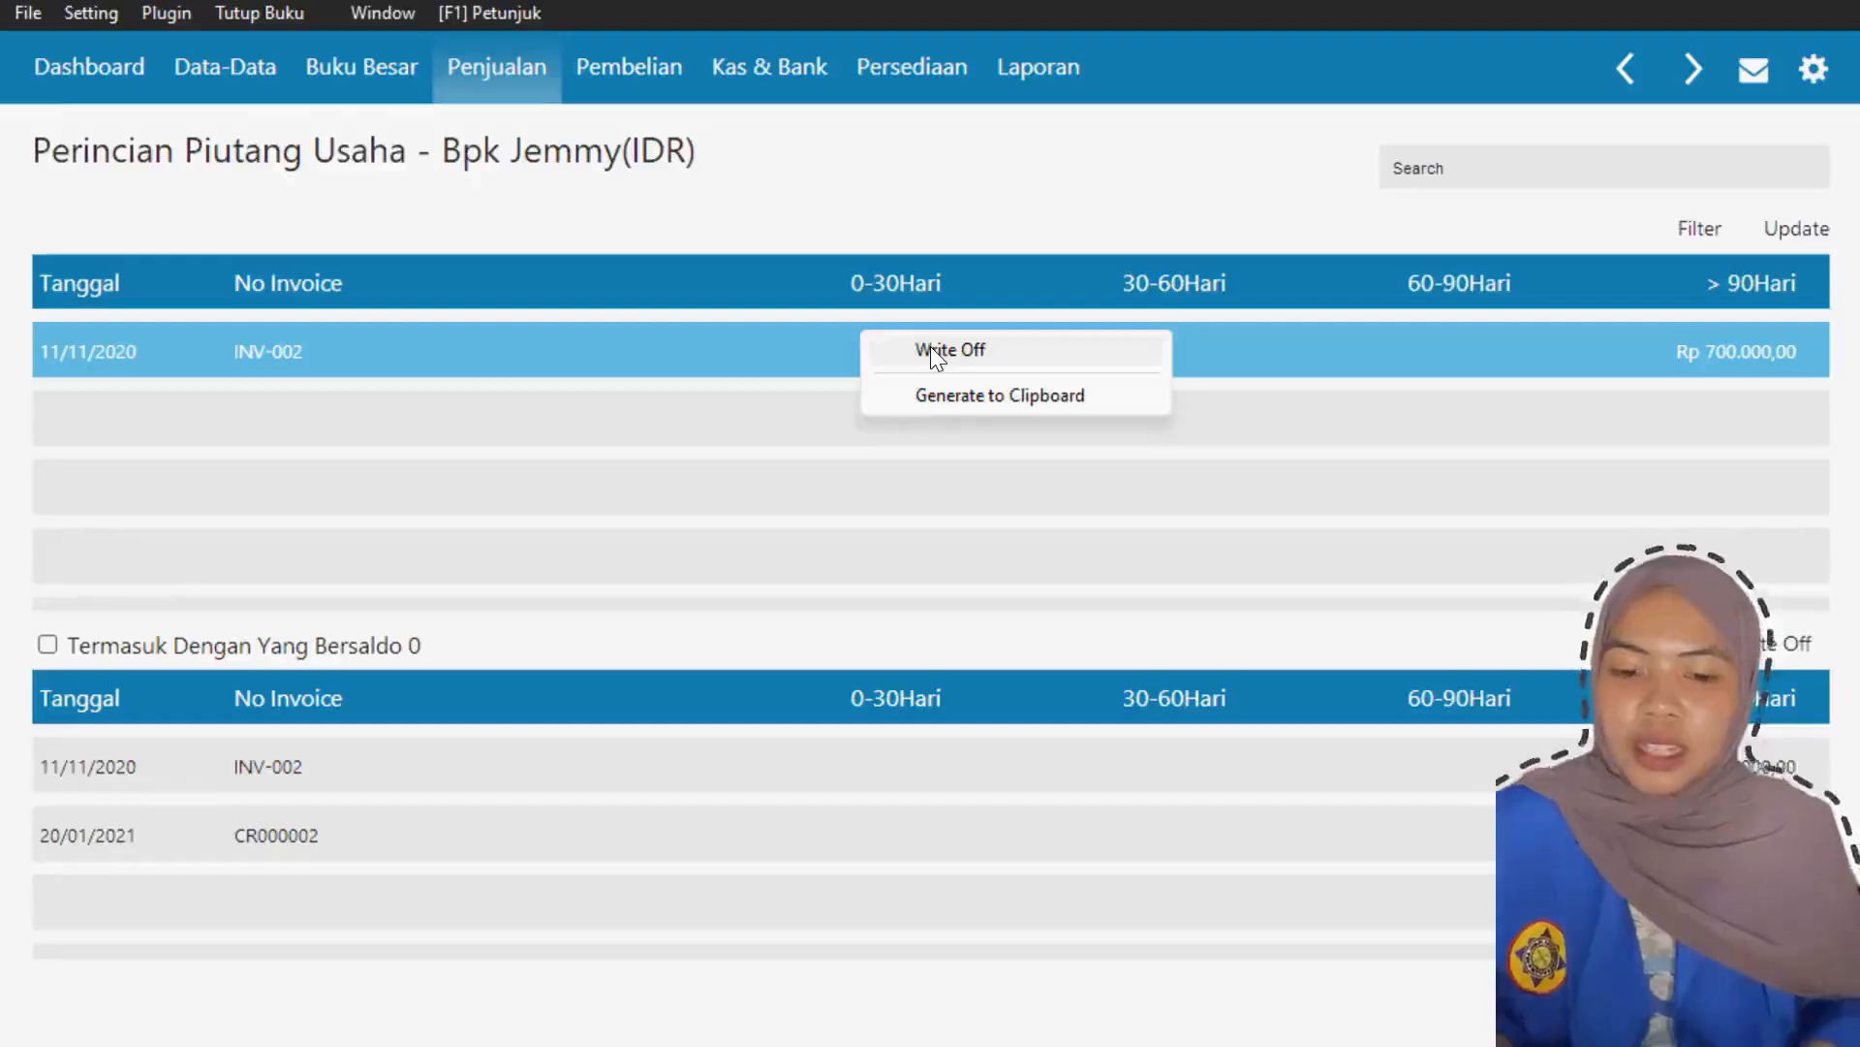
{"action": "left_click", "coordinate": [992, 353]}
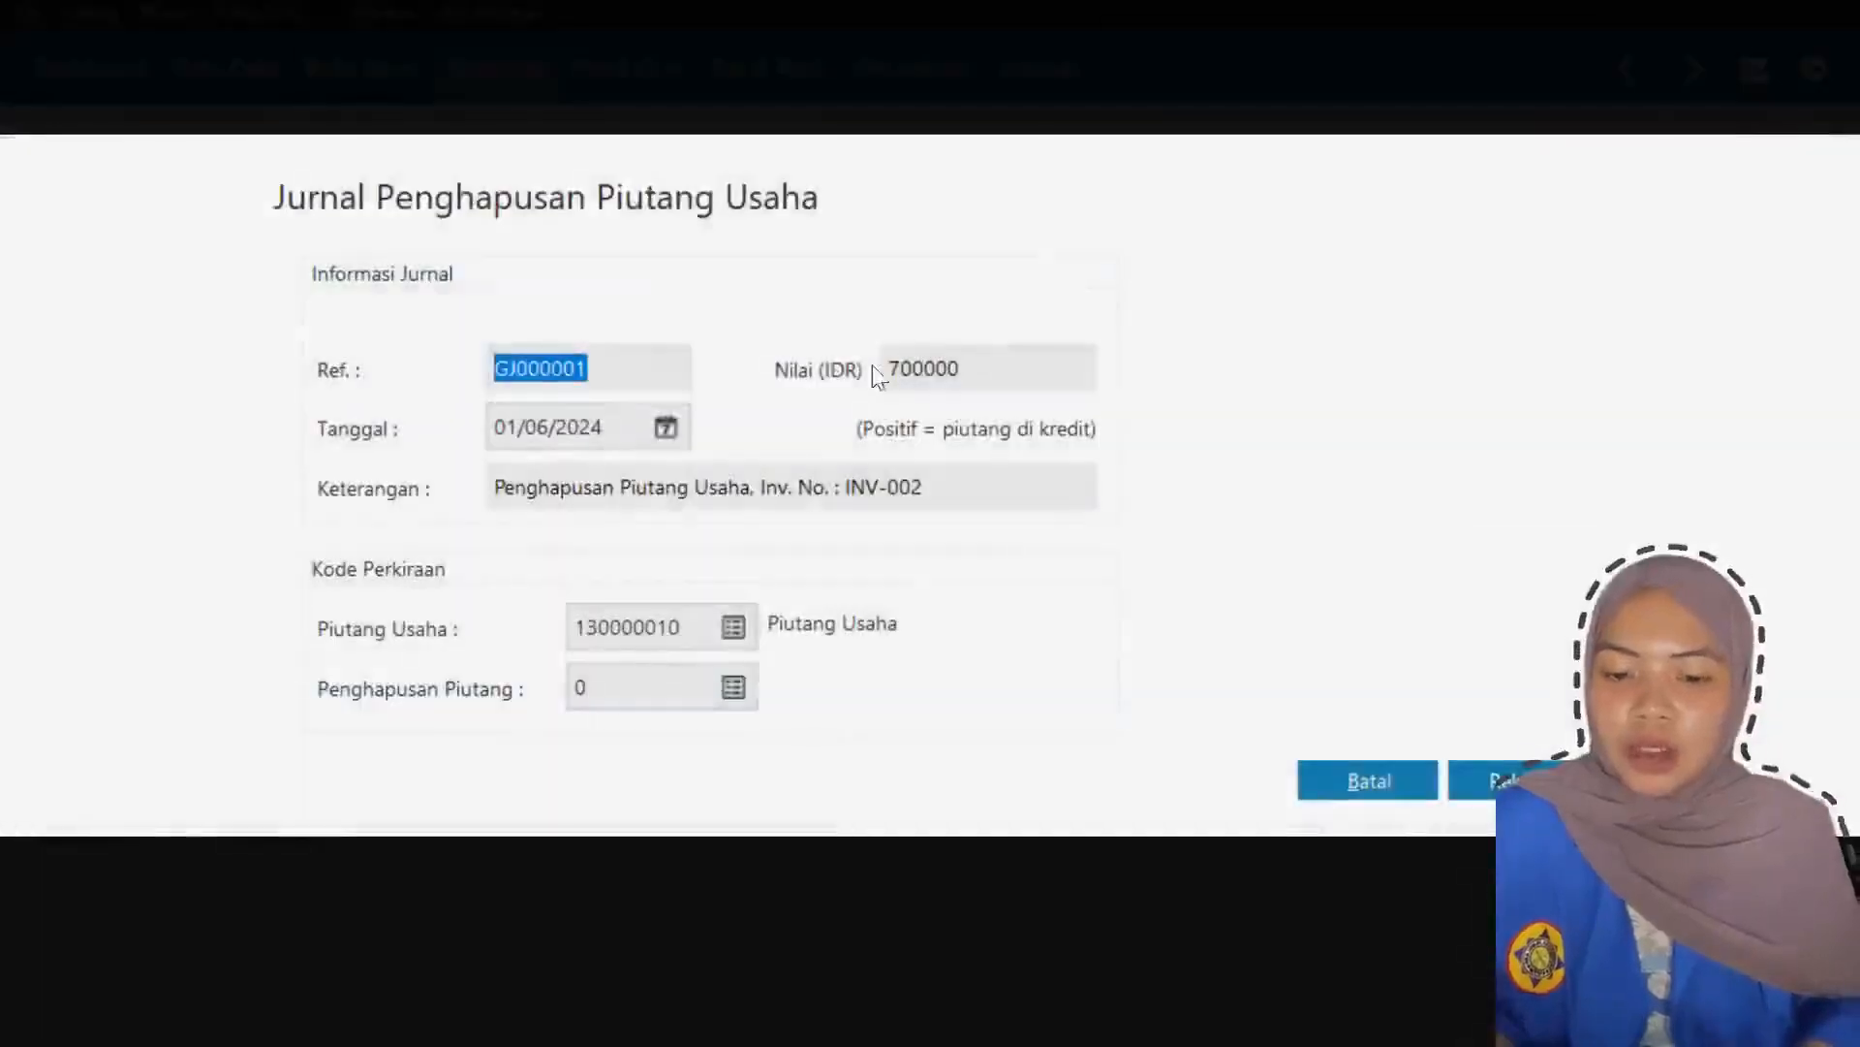
- Date the write-off journal 25/01/2021 and set its Penghapusan Piutang account to Beban Piutang Tak Tertagih
{"action": "left_click", "coordinate": [631, 429]}
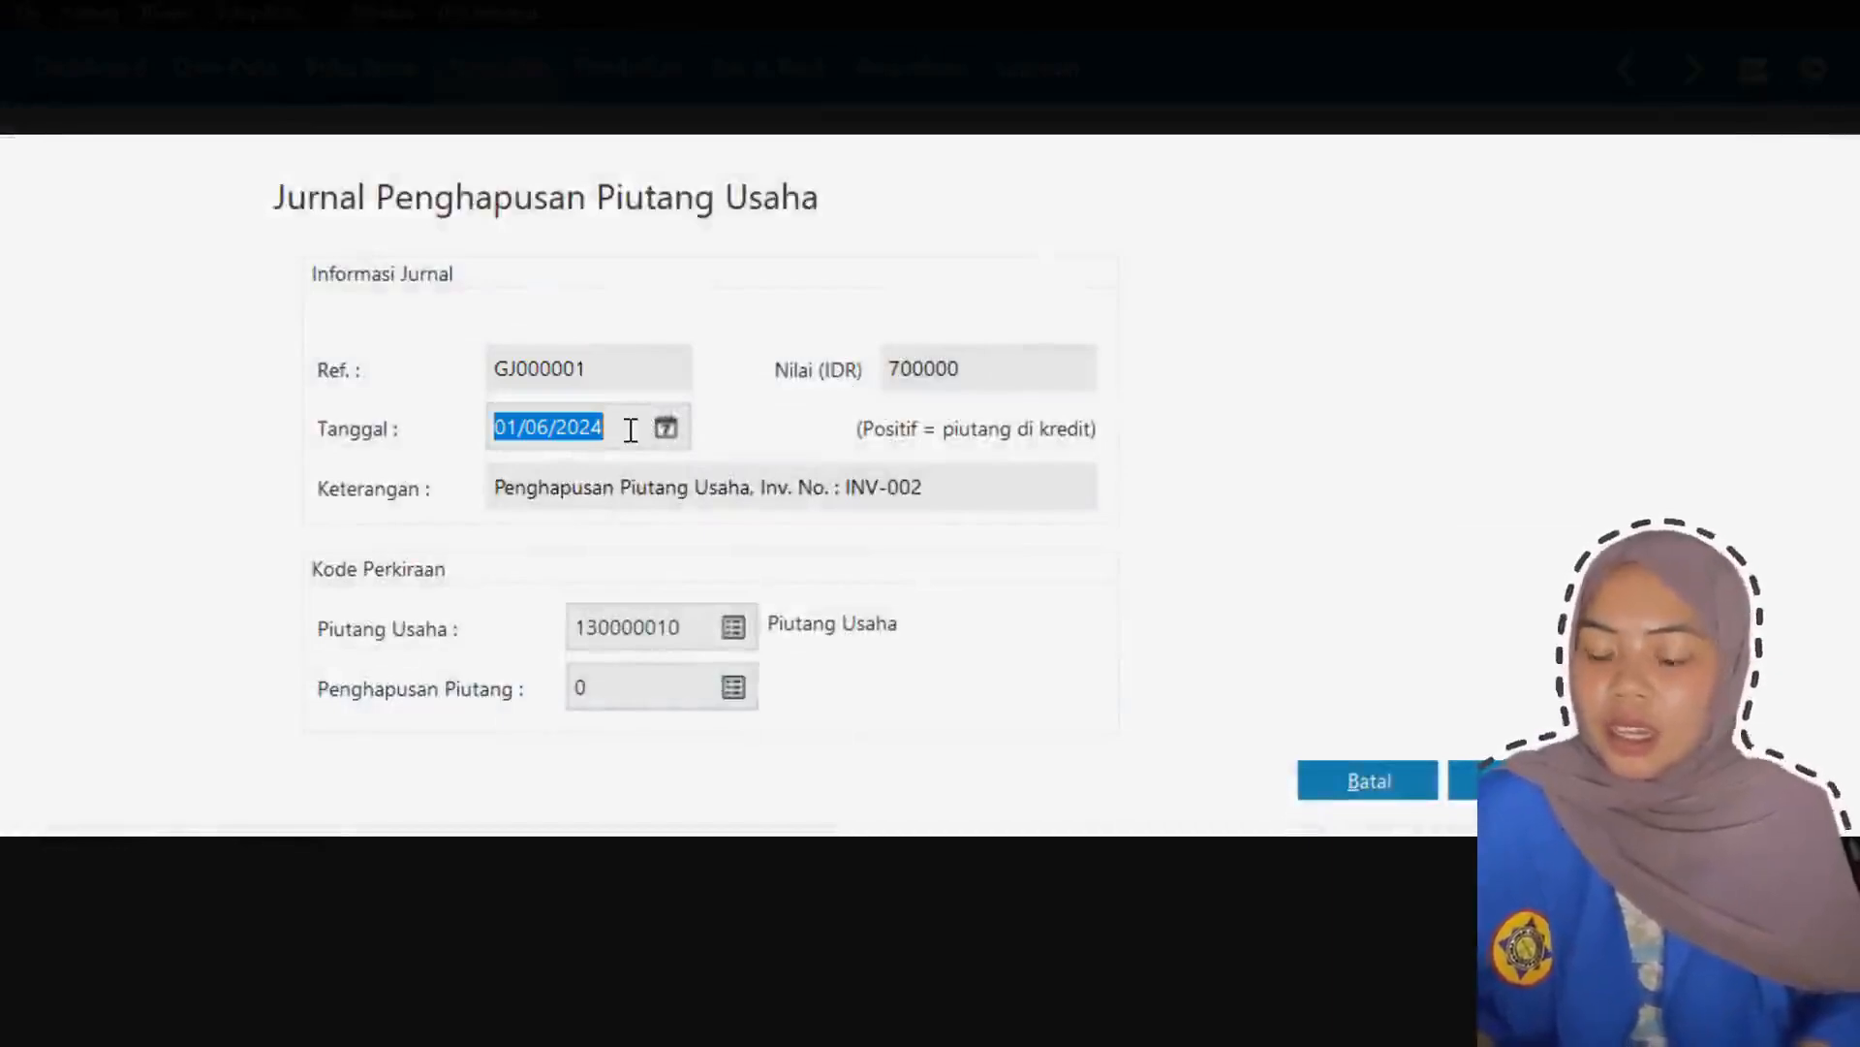
{"action": "type", "text": "25/01/"}
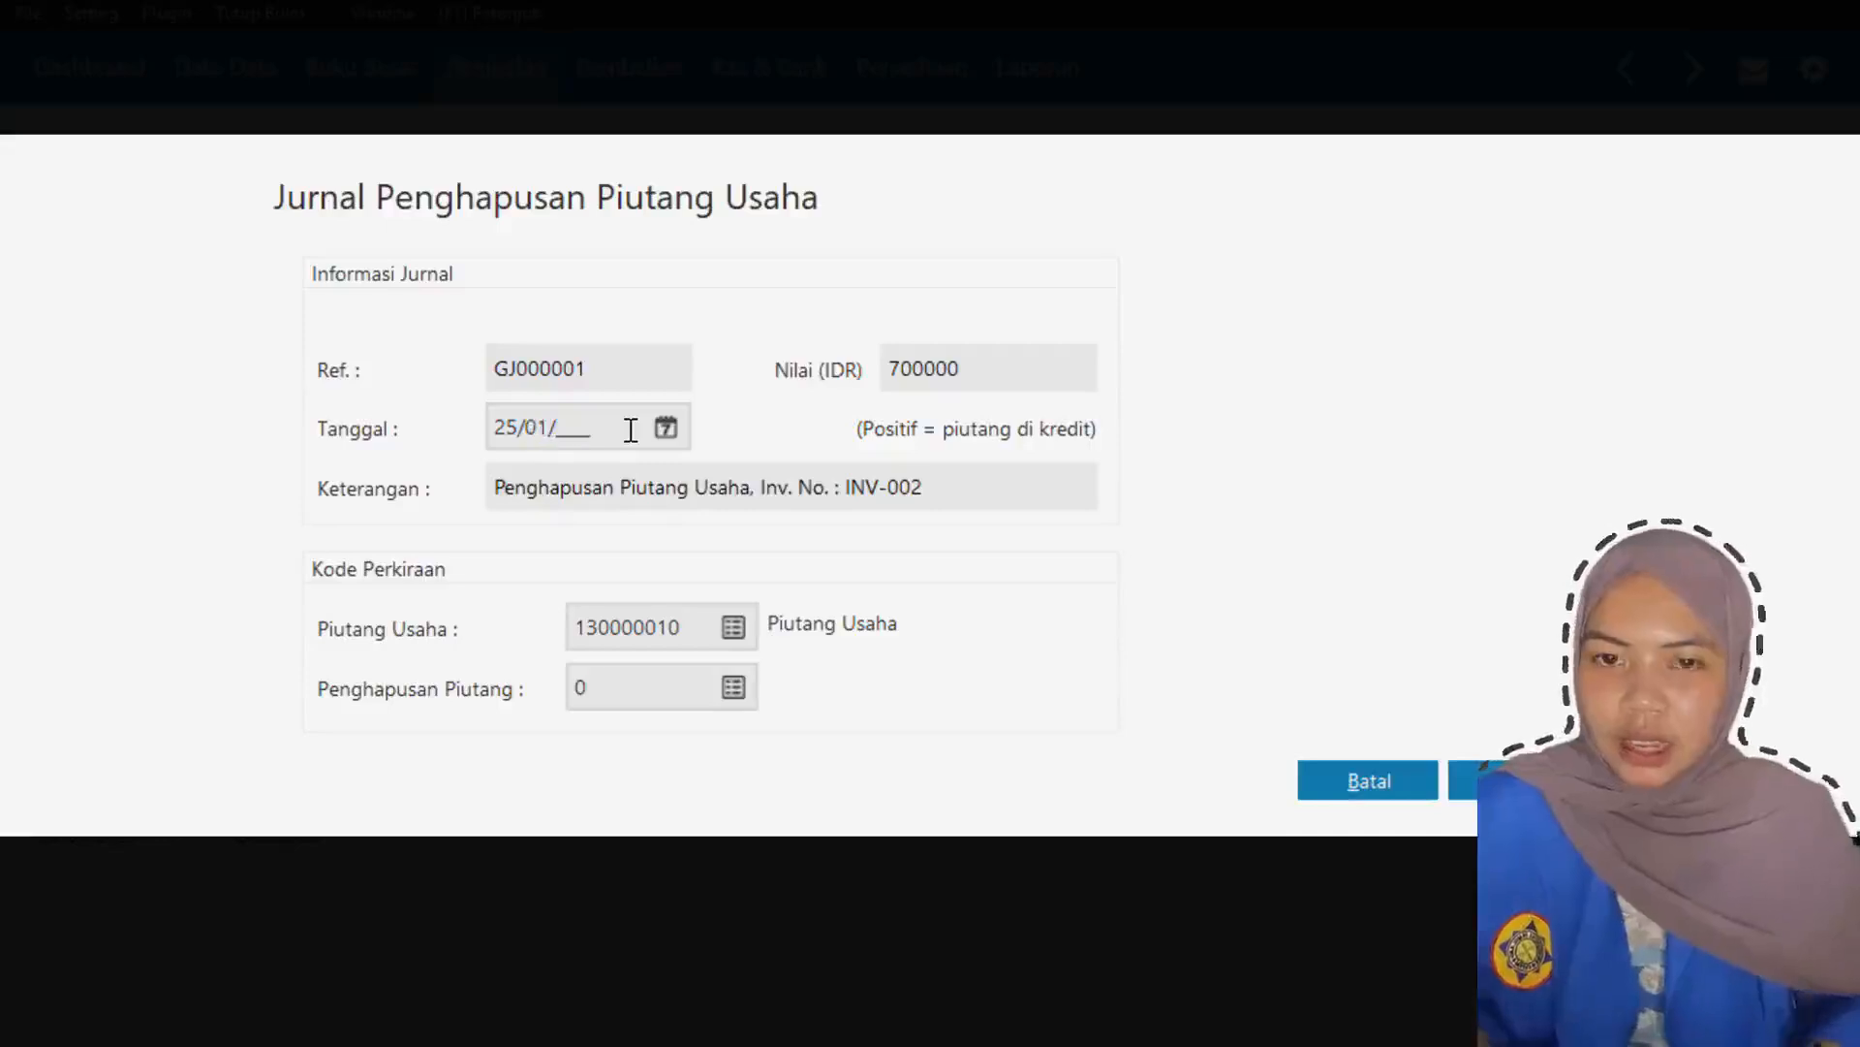
{"action": "type", "text": "2021"}
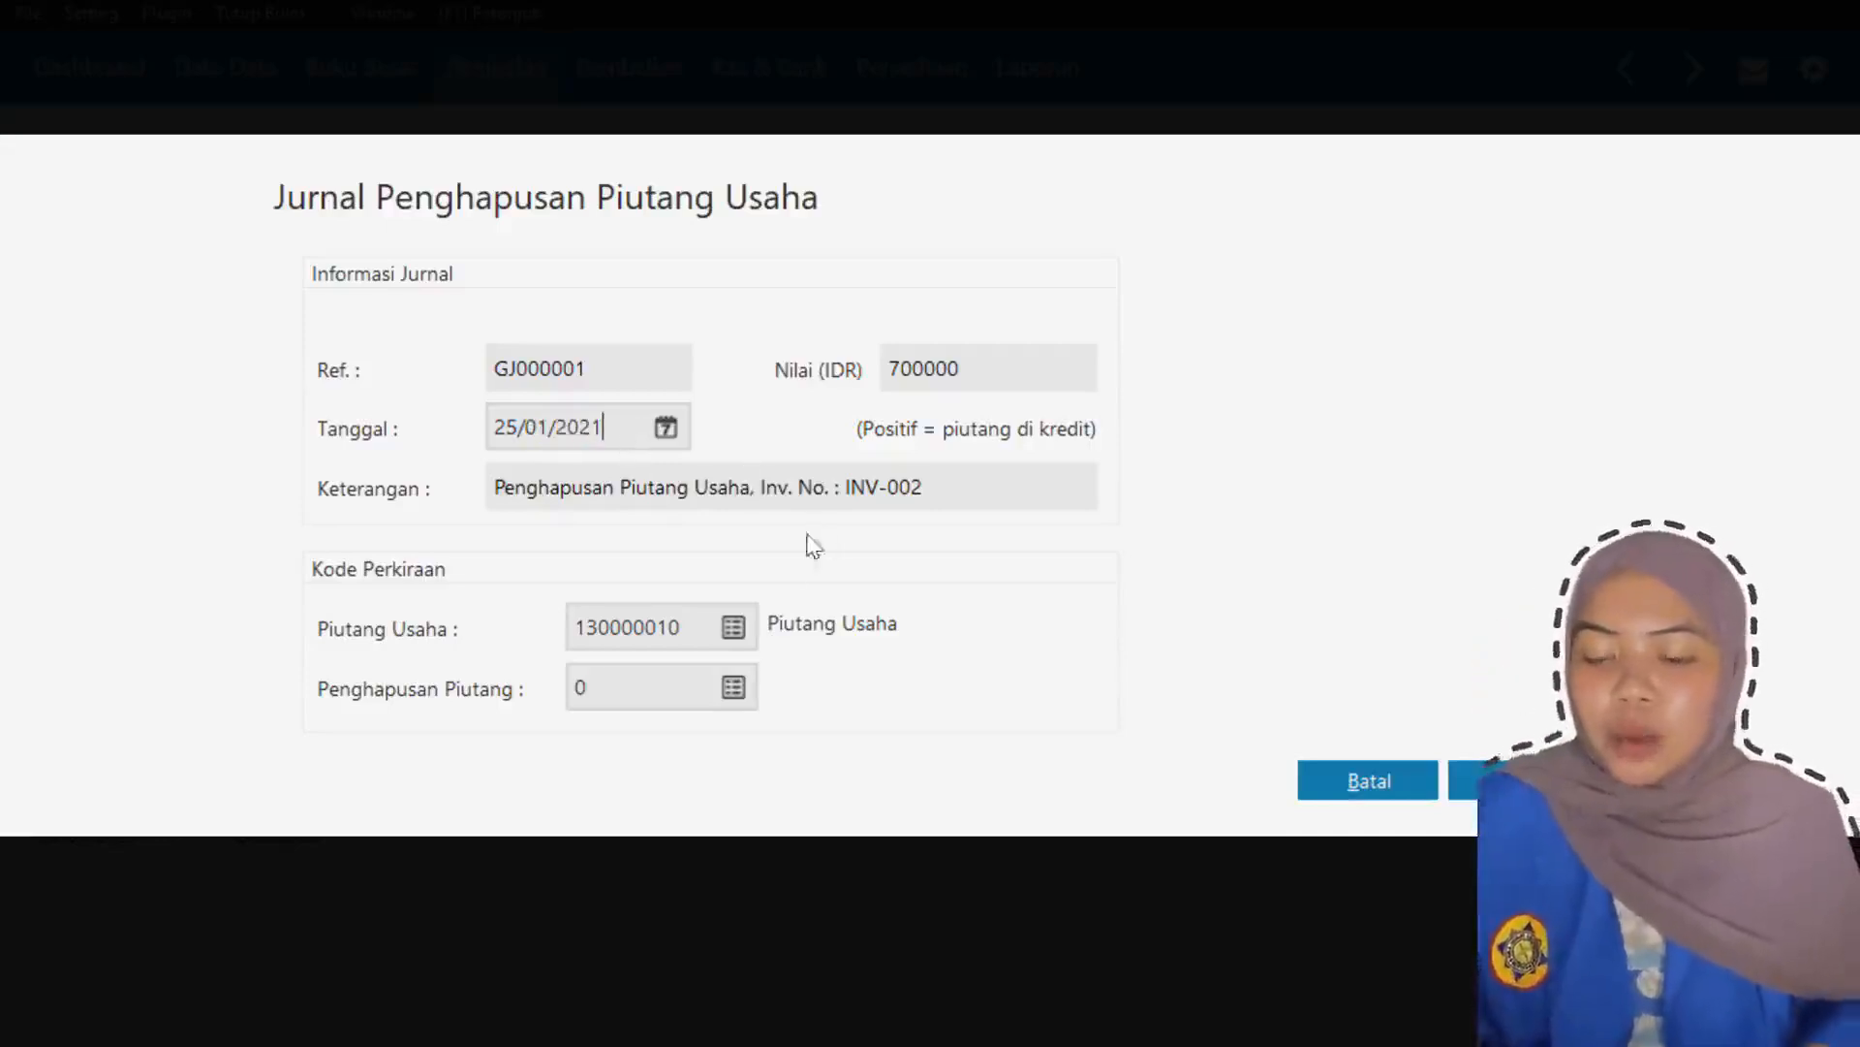
{"action": "left_click", "coordinate": [736, 687]}
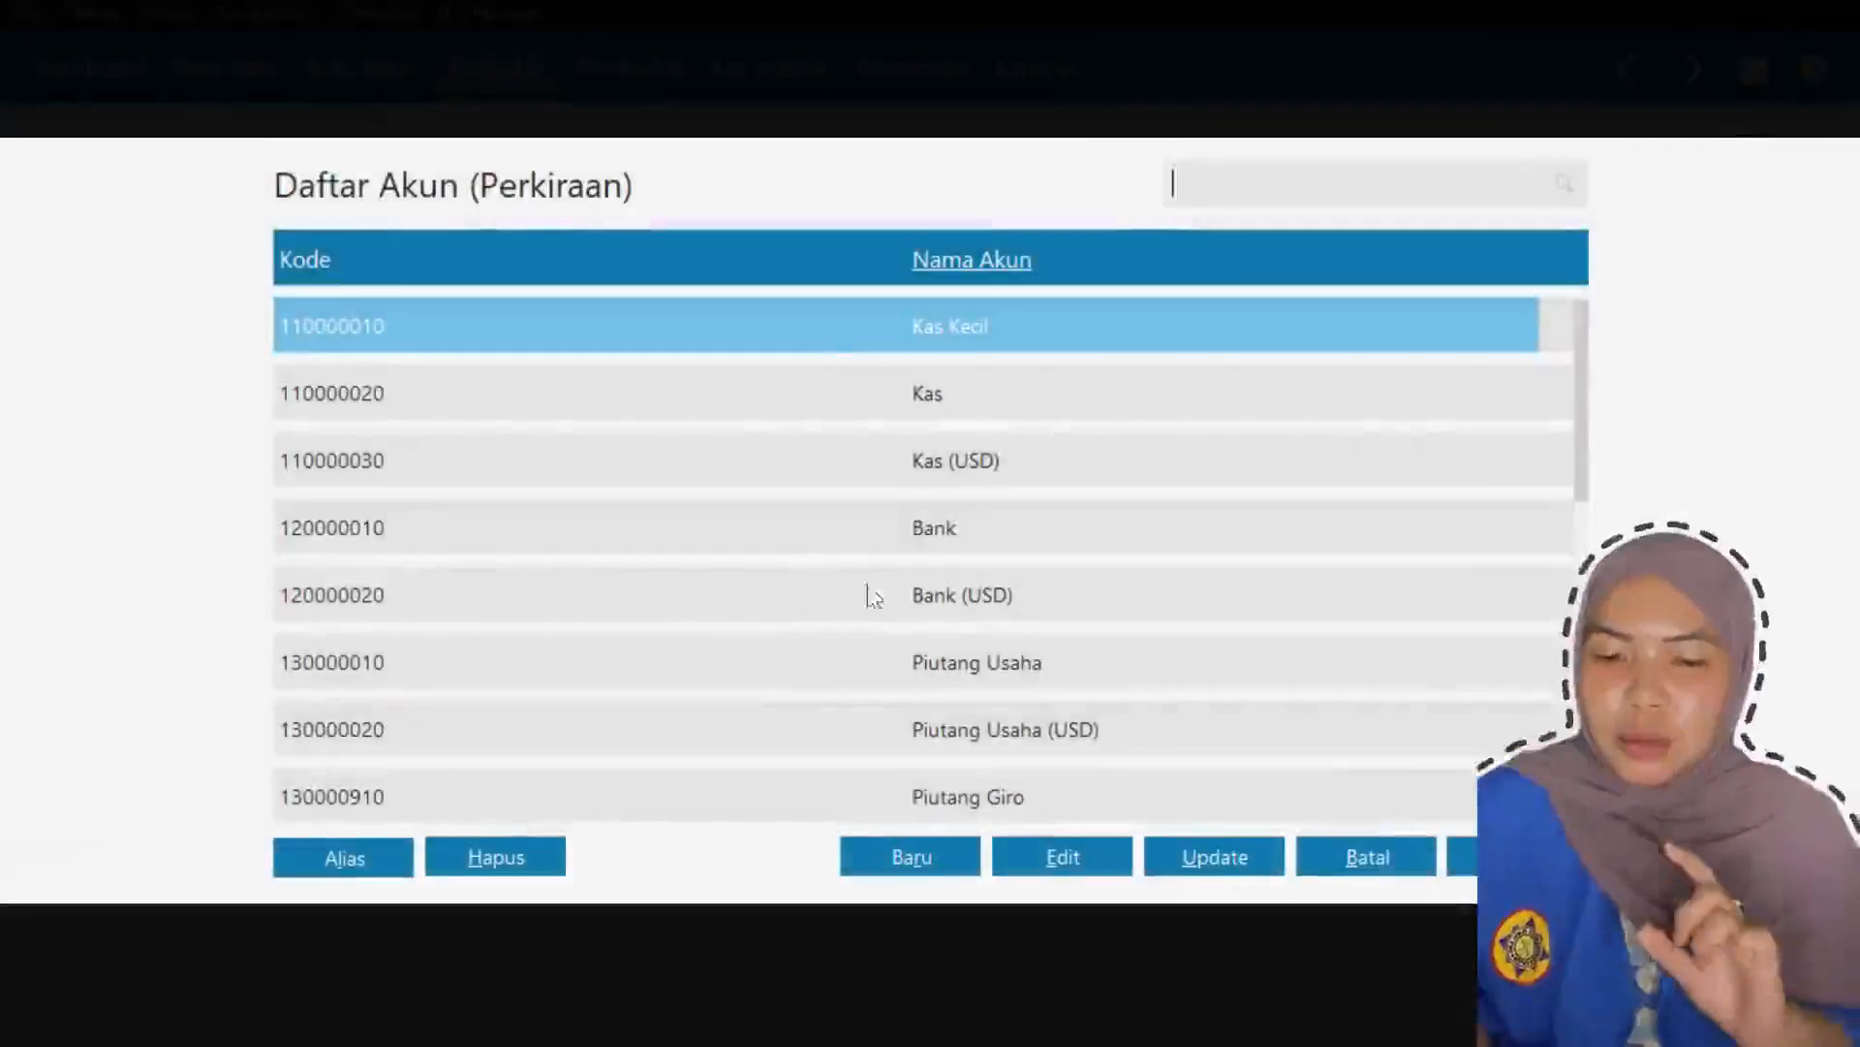
{"action": "scroll", "coordinate": [969, 557], "scroll_direction": "down", "scroll_amount": 5}
{"action": "scroll", "coordinate": [972, 557], "scroll_direction": "down", "scroll_amount": 10}
{"action": "double_click", "coordinate": [1088, 602]}
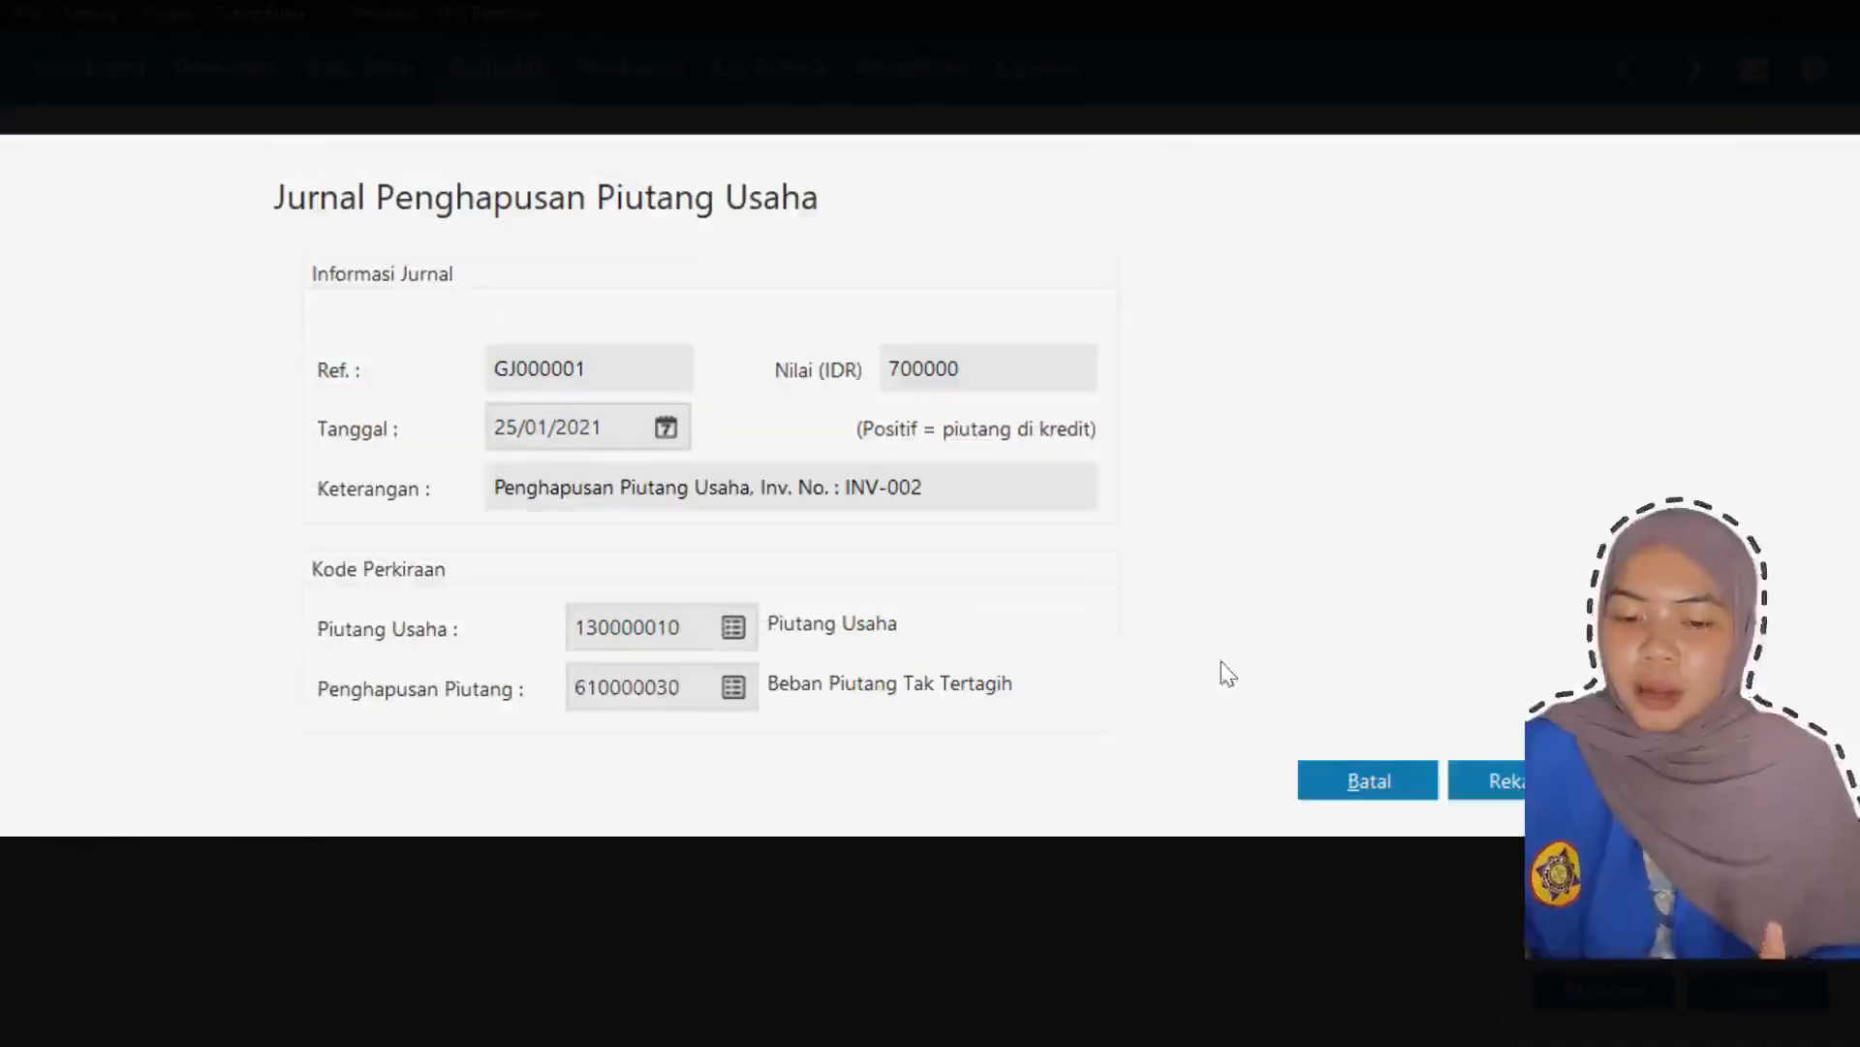
- Record the receivable write-off journal and close the customer's receivable details and the receivables list
{"action": "left_click", "coordinate": [1490, 778]}
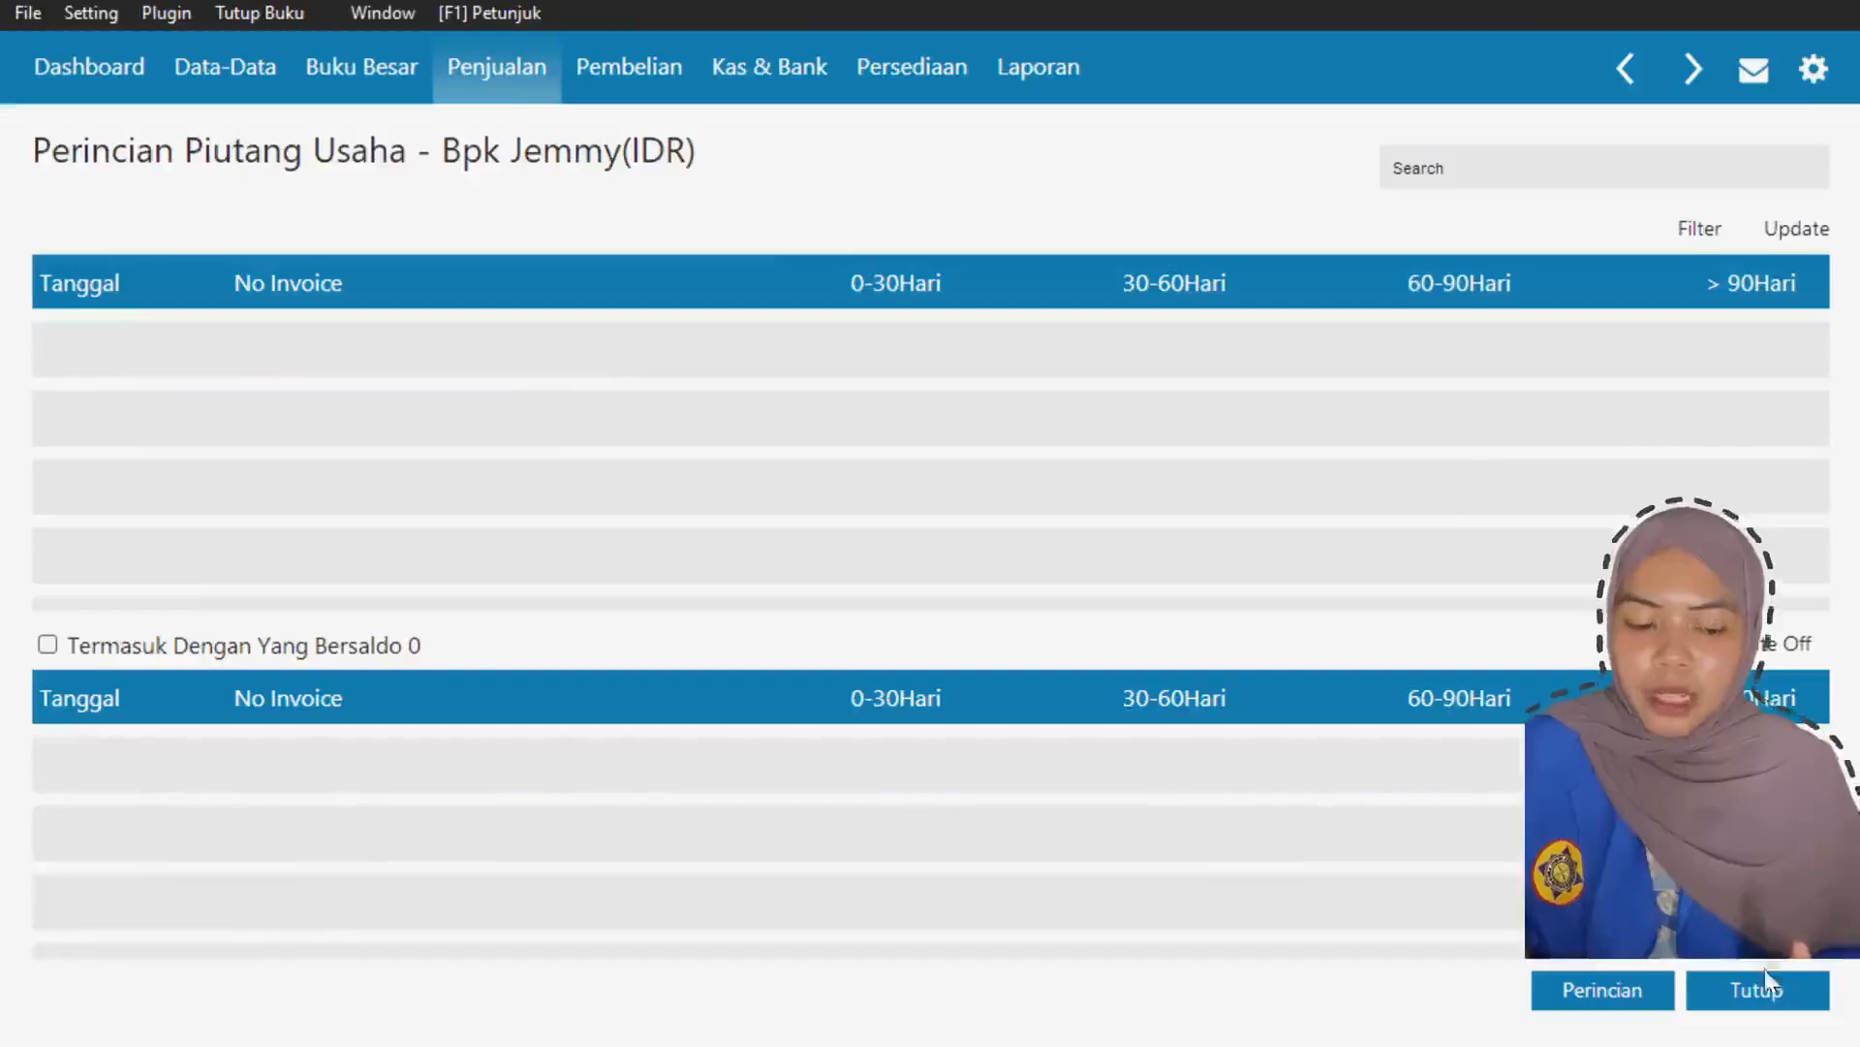
{"action": "left_click", "coordinate": [1762, 988]}
{"action": "left_click", "coordinate": [1778, 988]}
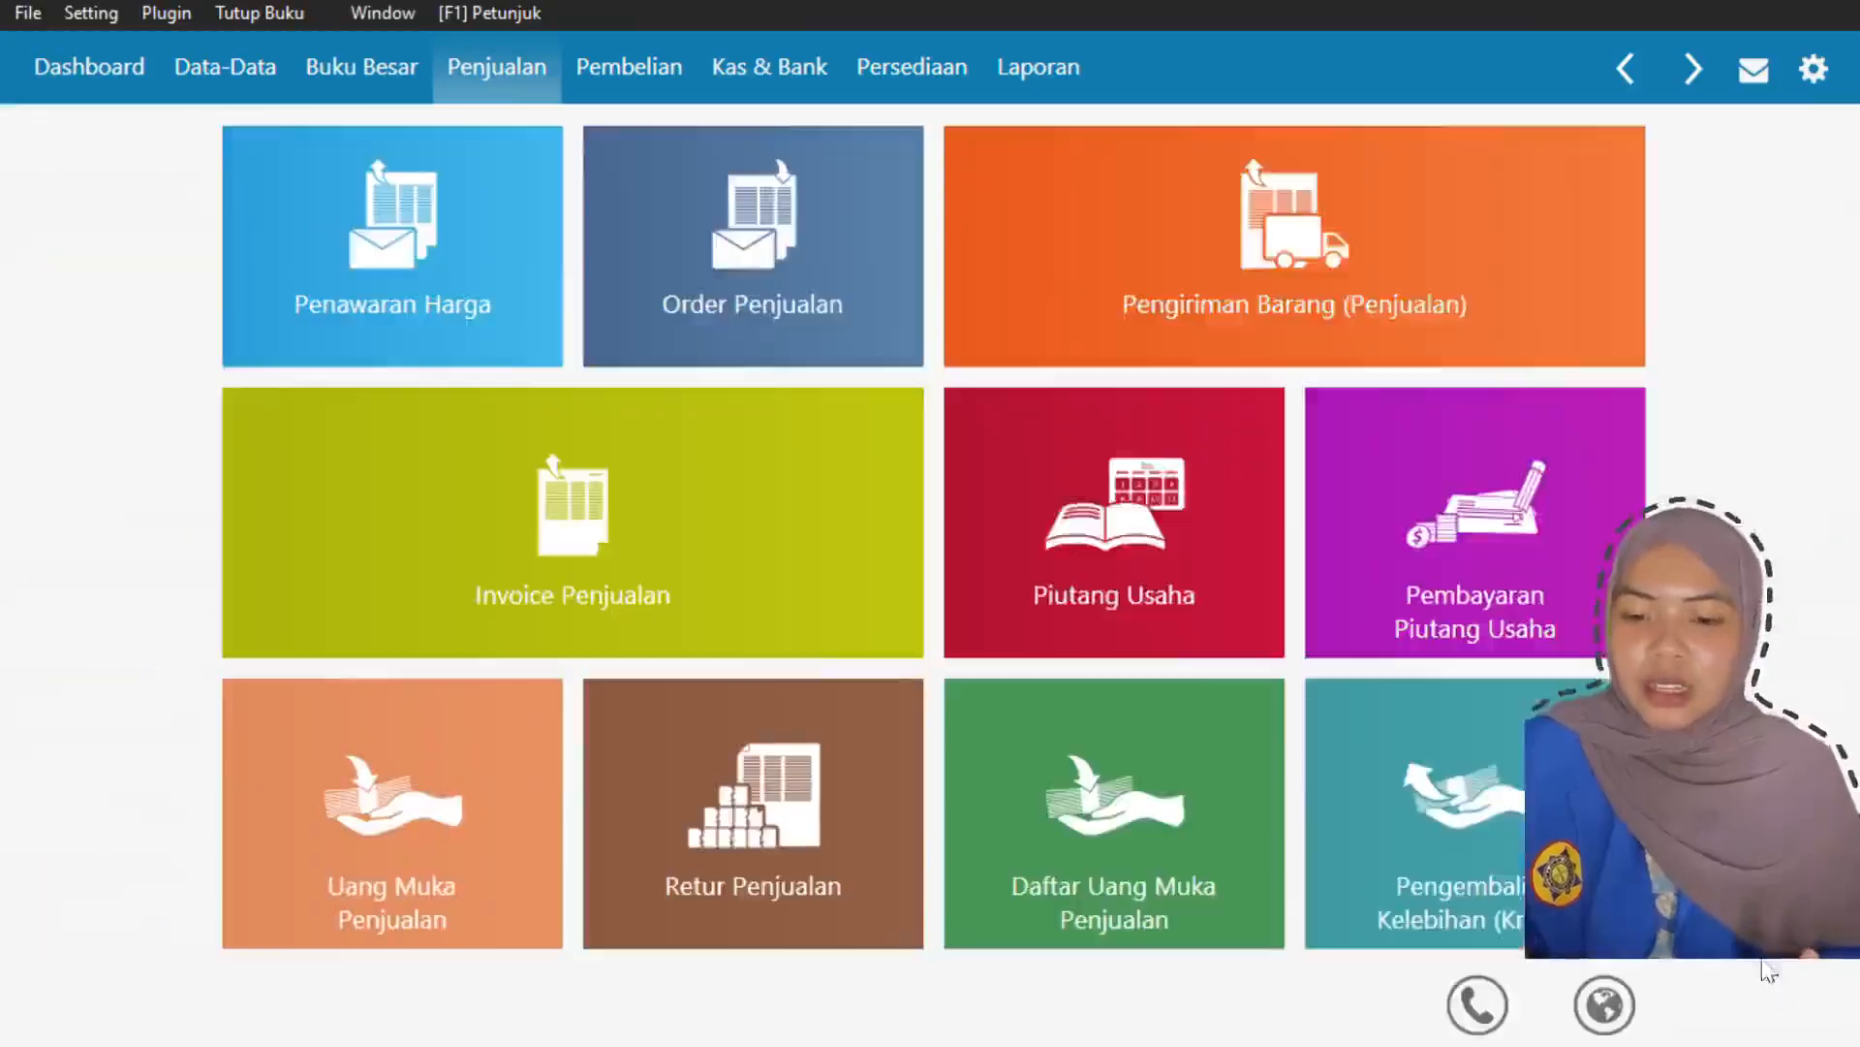
- Generate the Laba Rugi Standar report for January 2021 and review it down to Laba/Rugi Bersih
{"action": "left_click", "coordinate": [1037, 67]}
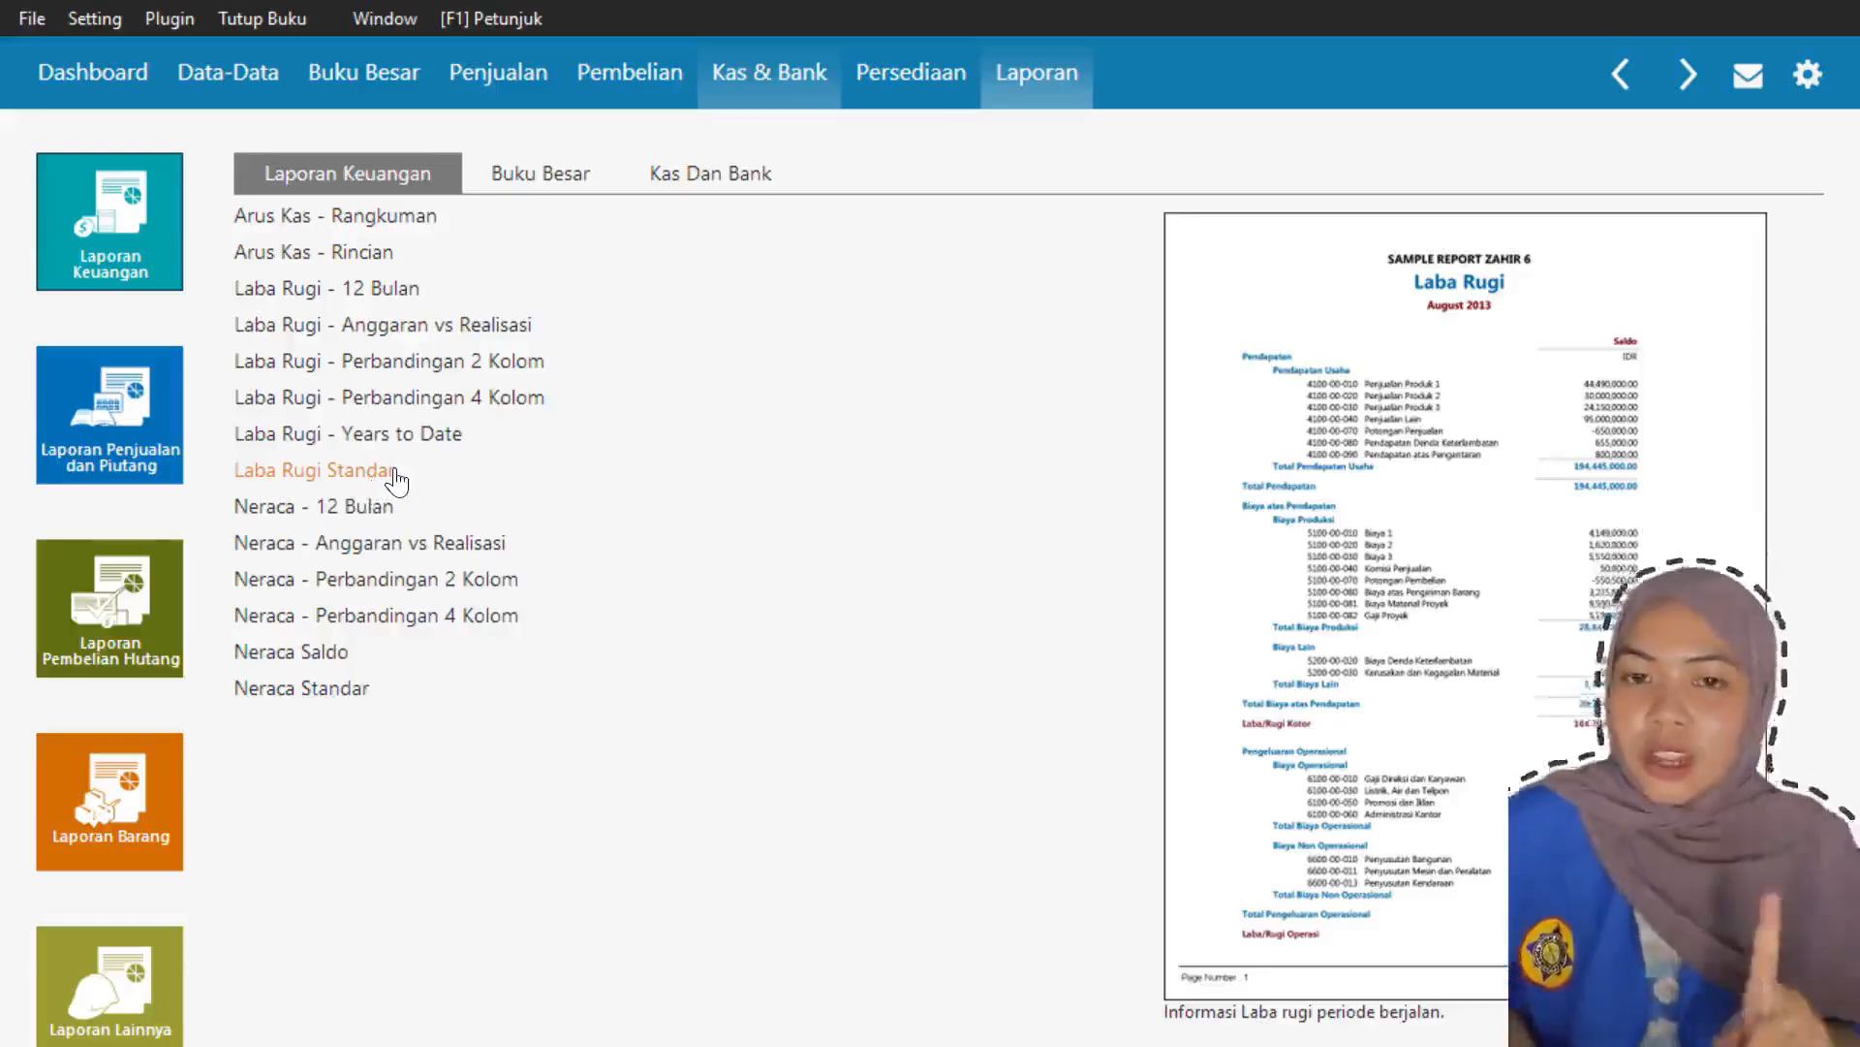
{"action": "left_click", "coordinate": [395, 475]}
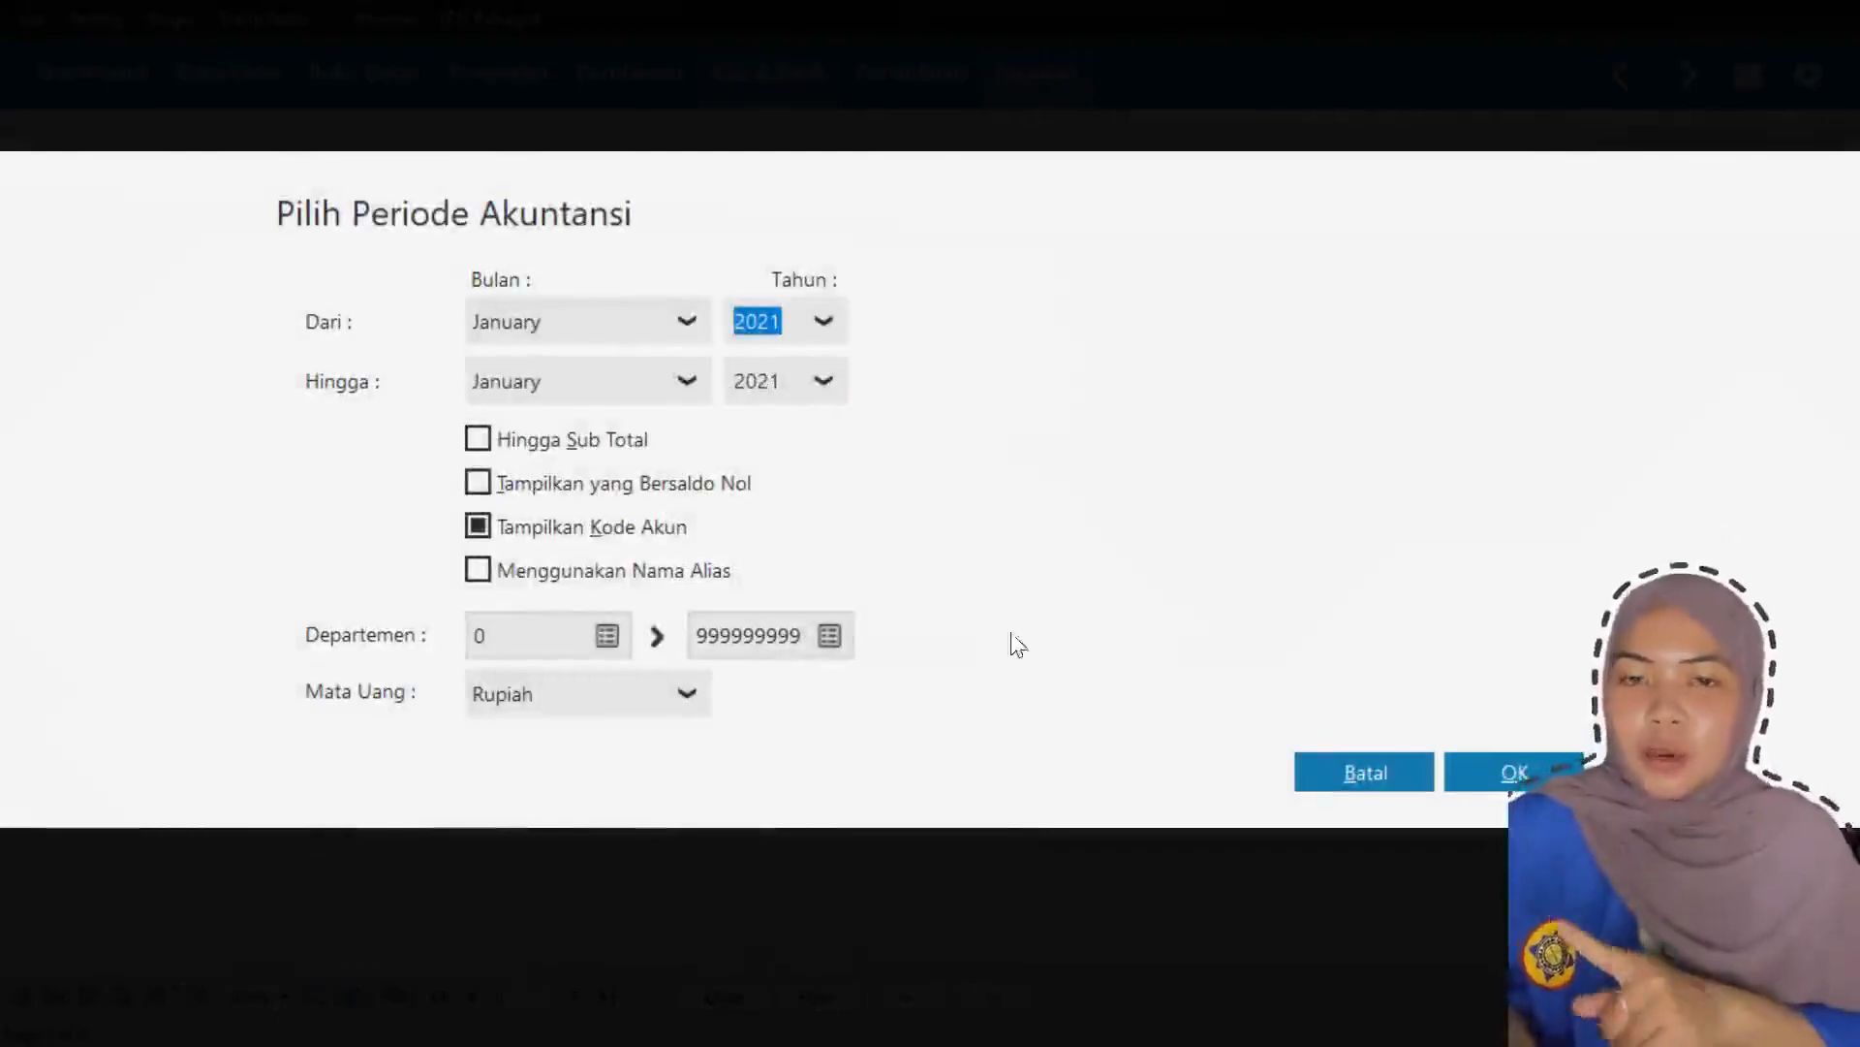
{"action": "left_click", "coordinate": [1513, 775]}
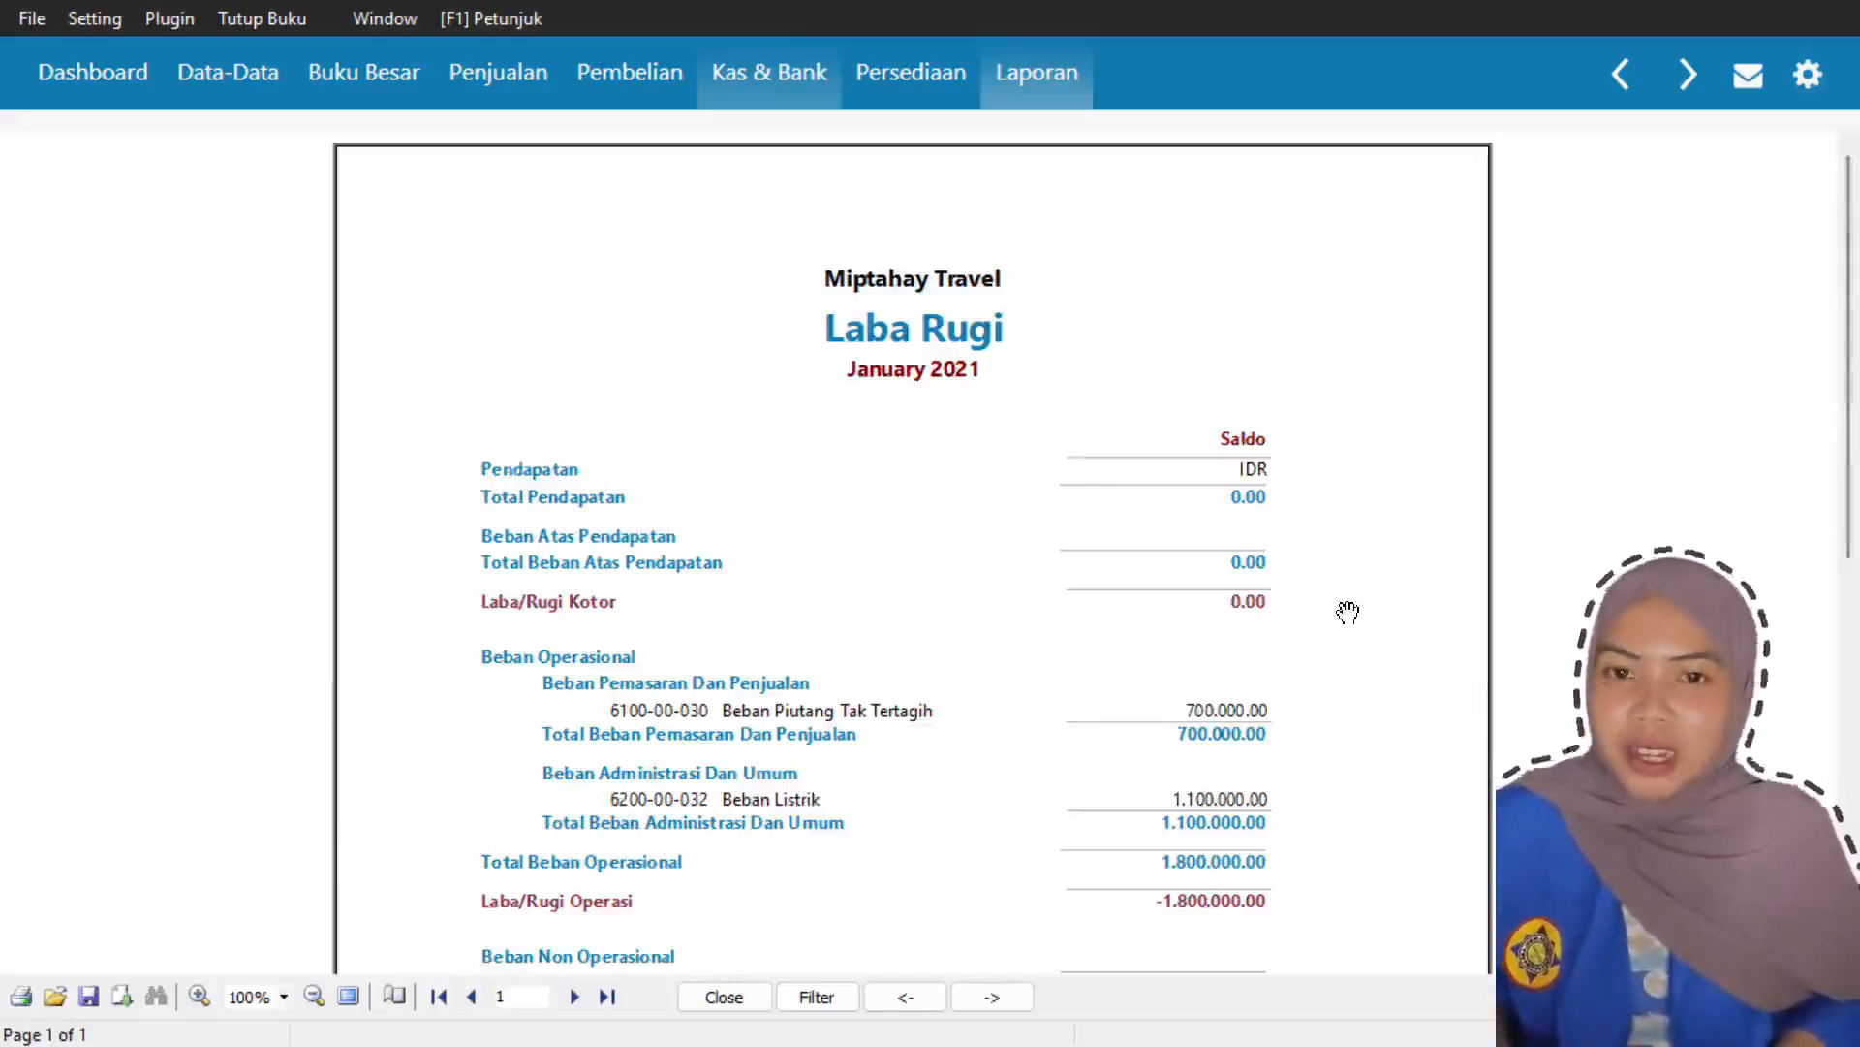
{"action": "left_click_drag", "start_coordinate": [1846, 484], "coordinate": [1857, 691]}
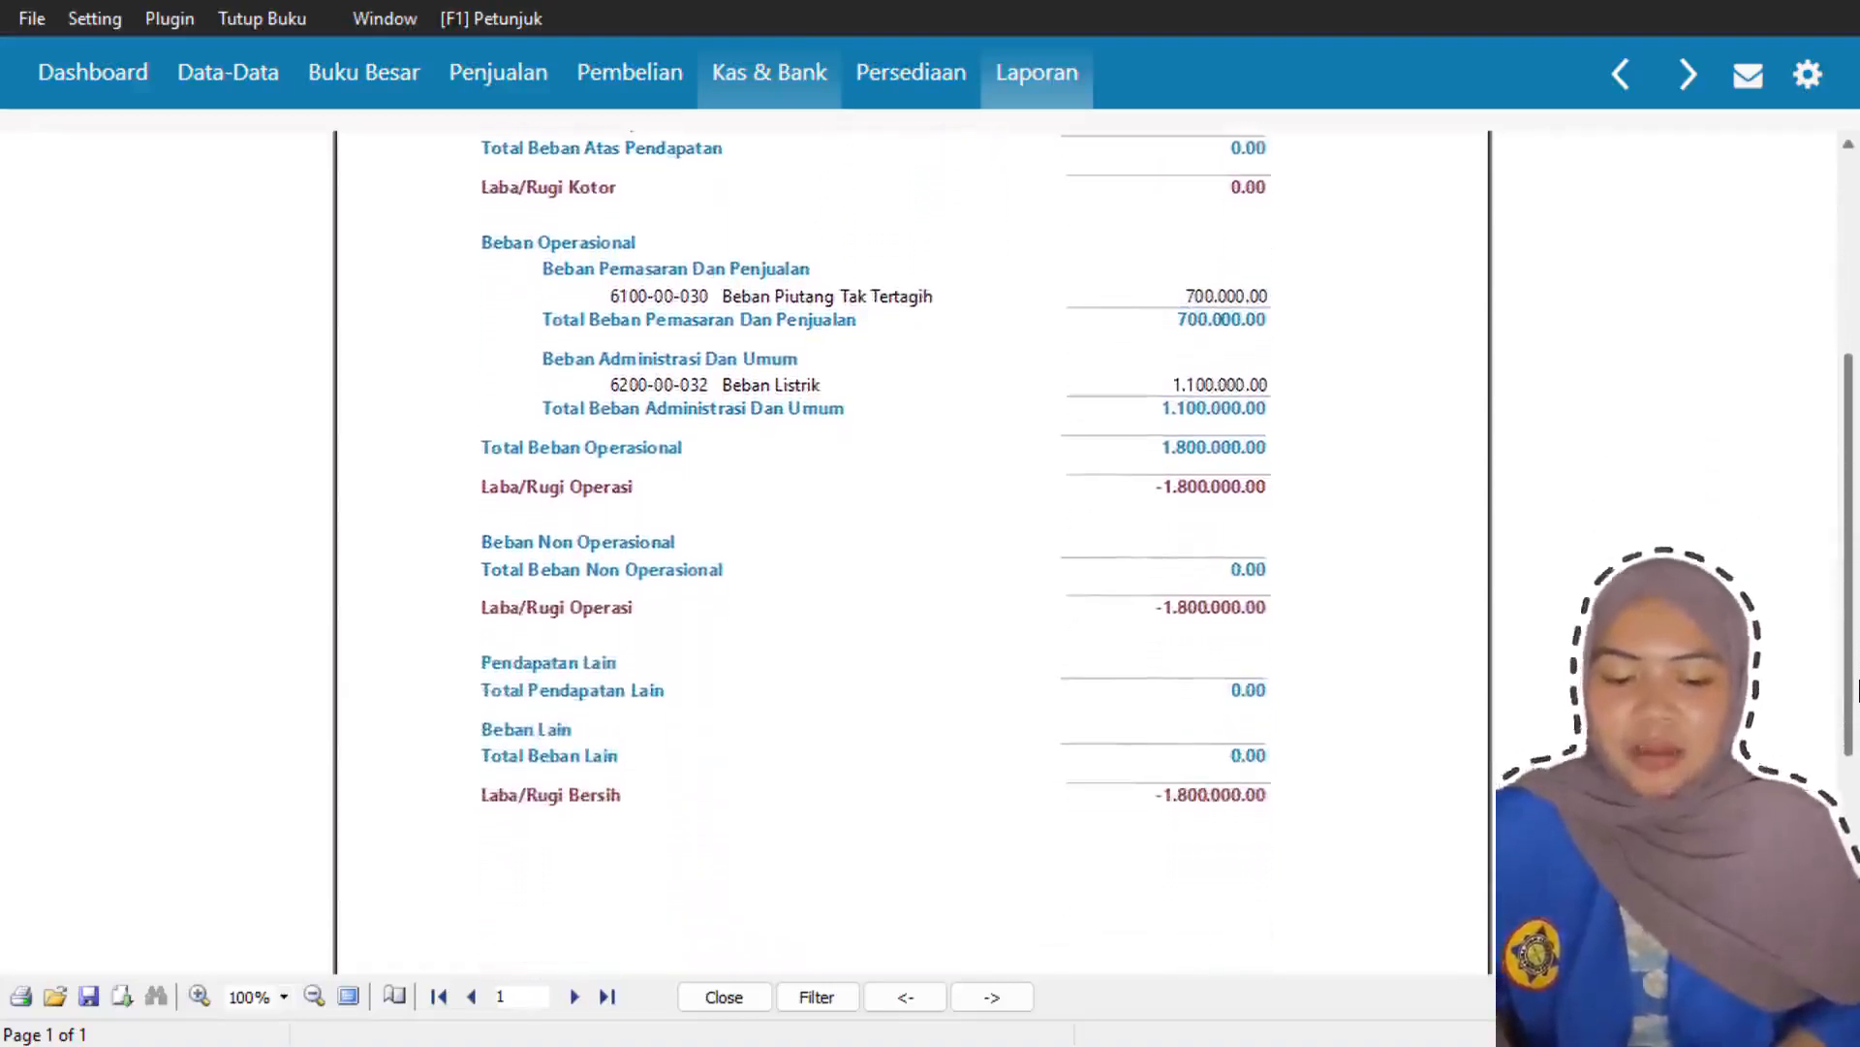